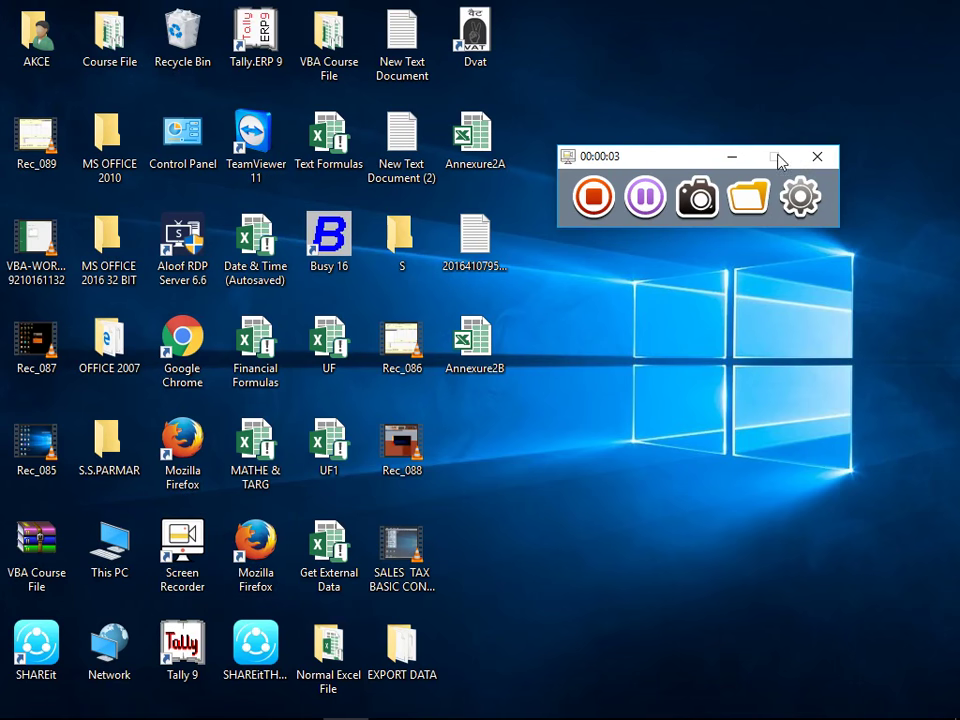
Step: Move the recorder aside and bring the blank Book1 workbook forward, with cell C12 selected
{"action": "left_click", "coordinate": [740, 158]}
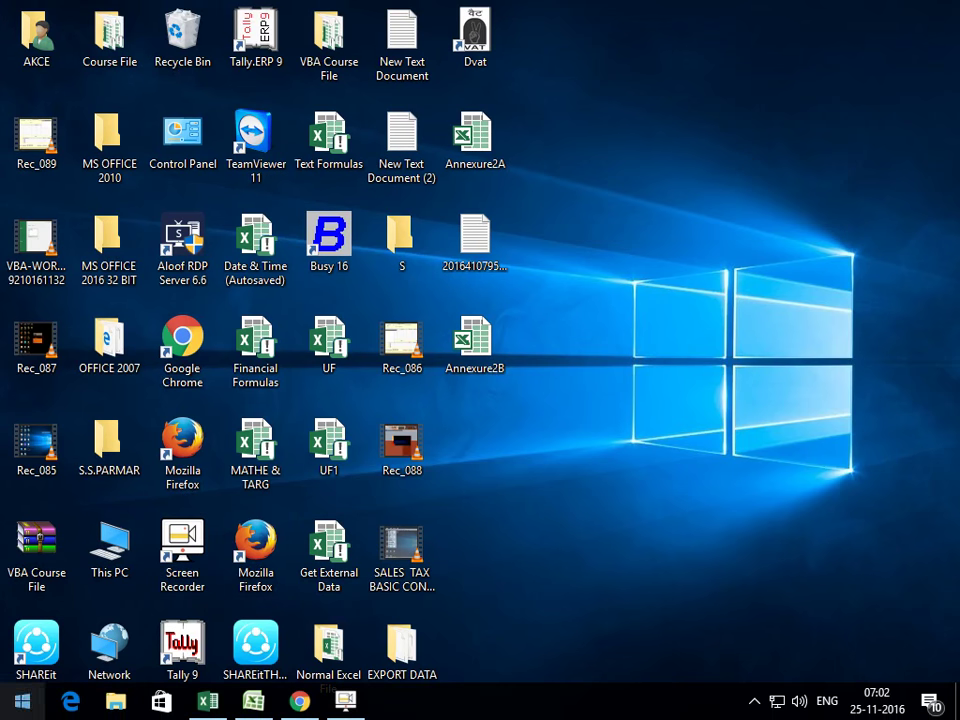
{"action": "left_click", "coordinate": [250, 700]}
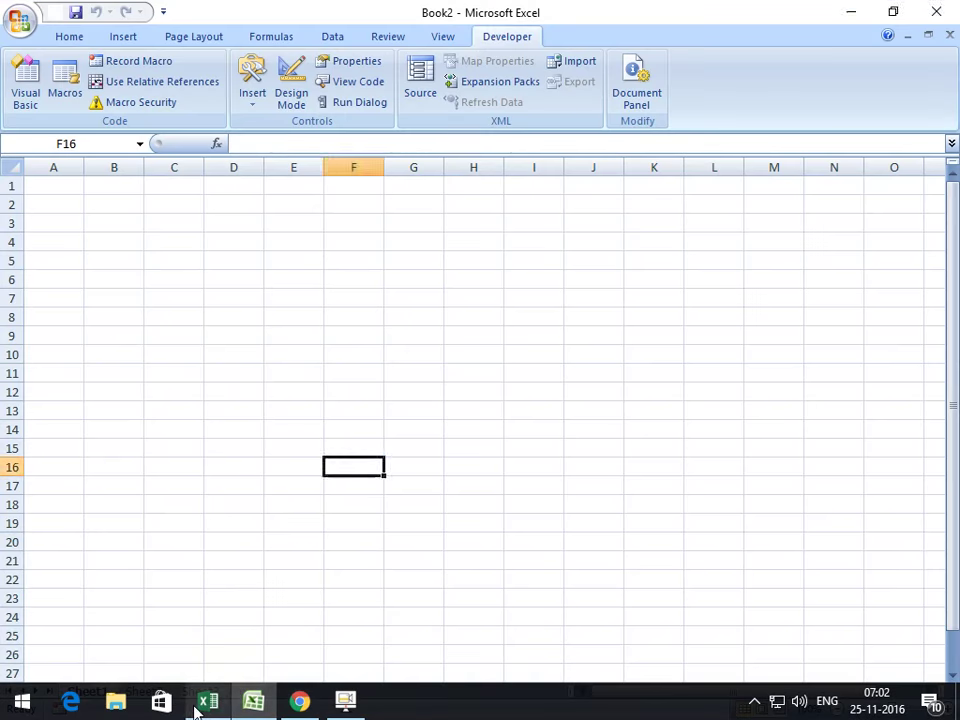
{"action": "left_click", "coordinate": [200, 703]}
{"action": "left_click", "coordinate": [225, 422]}
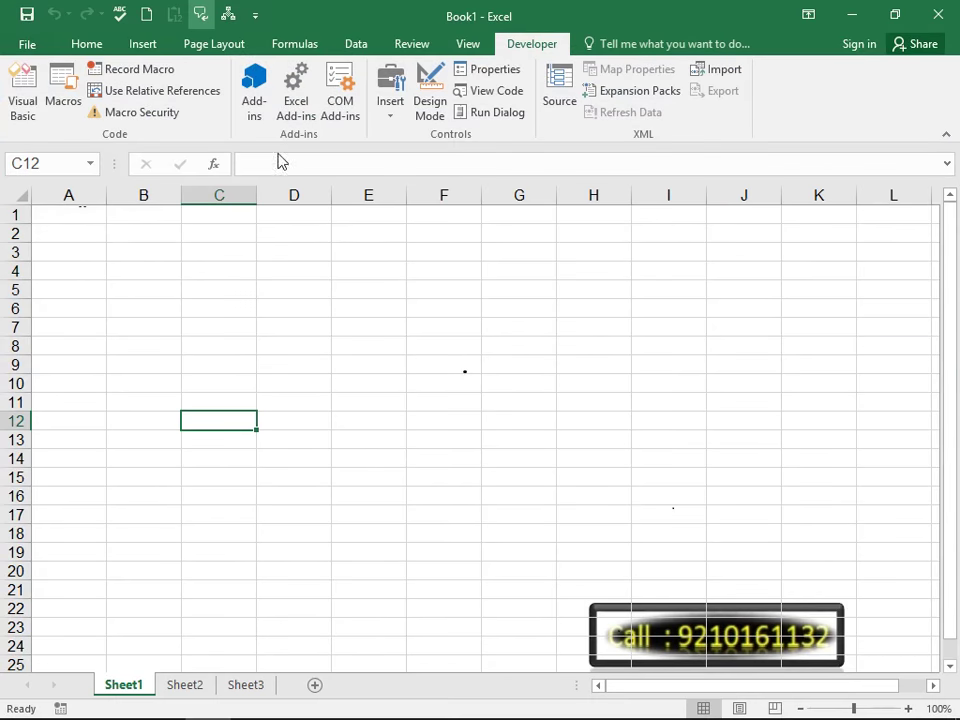
Step: Choose Microsoft Web Browser from the More Controls list of ActiveX controls
{"action": "left_click", "coordinate": [389, 118]}
{"action": "left_click", "coordinate": [474, 231]}
{"action": "scroll", "coordinate": [446, 356], "scroll_direction": "down", "scroll_amount": 5}
{"action": "scroll", "coordinate": [448, 379], "scroll_direction": "down", "scroll_amount": 5}
{"action": "scroll", "coordinate": [450, 336], "scroll_direction": "down", "scroll_amount": 5}
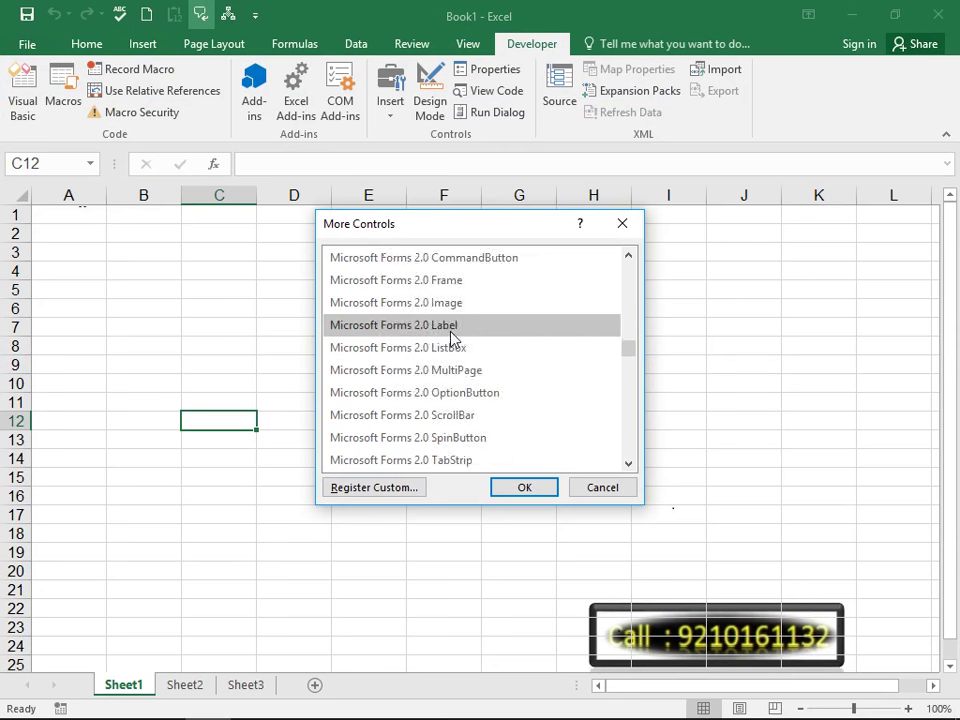
{"action": "scroll", "coordinate": [448, 332], "scroll_direction": "down", "scroll_amount": 5}
{"action": "scroll", "coordinate": [440, 323], "scroll_direction": "down", "scroll_amount": 5}
{"action": "scroll", "coordinate": [440, 323], "scroll_direction": "down", "scroll_amount": 5}
{"action": "scroll", "coordinate": [442, 322], "scroll_direction": "down", "scroll_amount": 5}
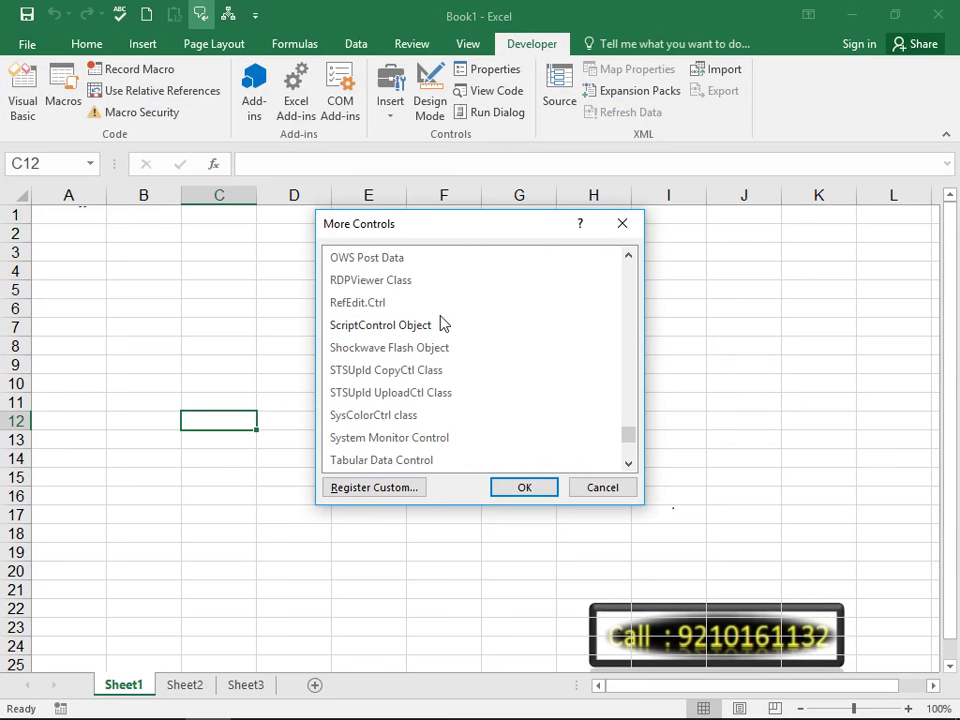
{"action": "scroll", "coordinate": [444, 323], "scroll_direction": "up", "scroll_amount": 2}
{"action": "scroll", "coordinate": [443, 323], "scroll_direction": "up", "scroll_amount": 1}
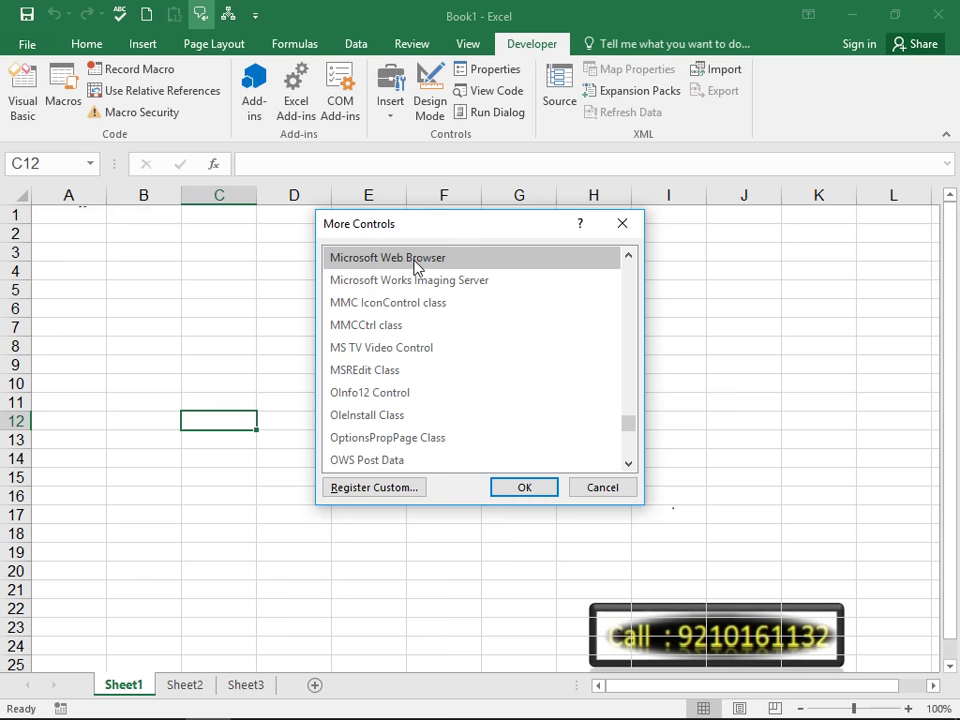
{"action": "left_click", "coordinate": [524, 487]}
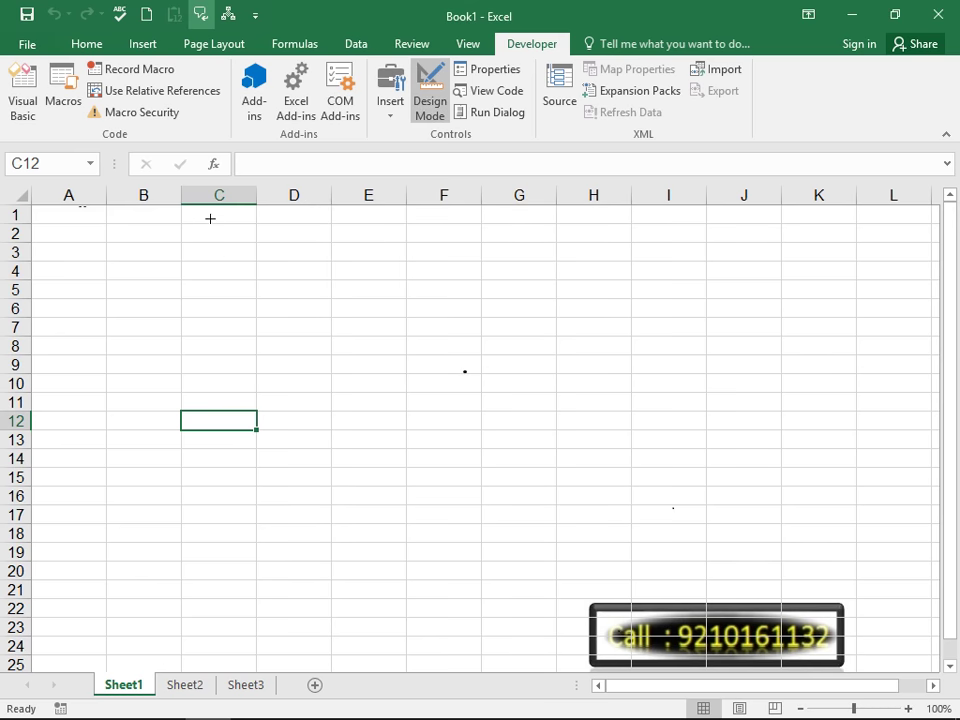
Step: Draw the browser control from C1 to about I22, then dismiss the 'Cannot insert object' error
{"action": "mouse_move", "coordinate": [210, 218]}
{"action": "left_mouse_down"}
{"action": "mouse_move", "coordinate": [714, 605]}
{"action": "mouse_move", "coordinate": [932, 638]}
{"action": "left_mouse_up"}
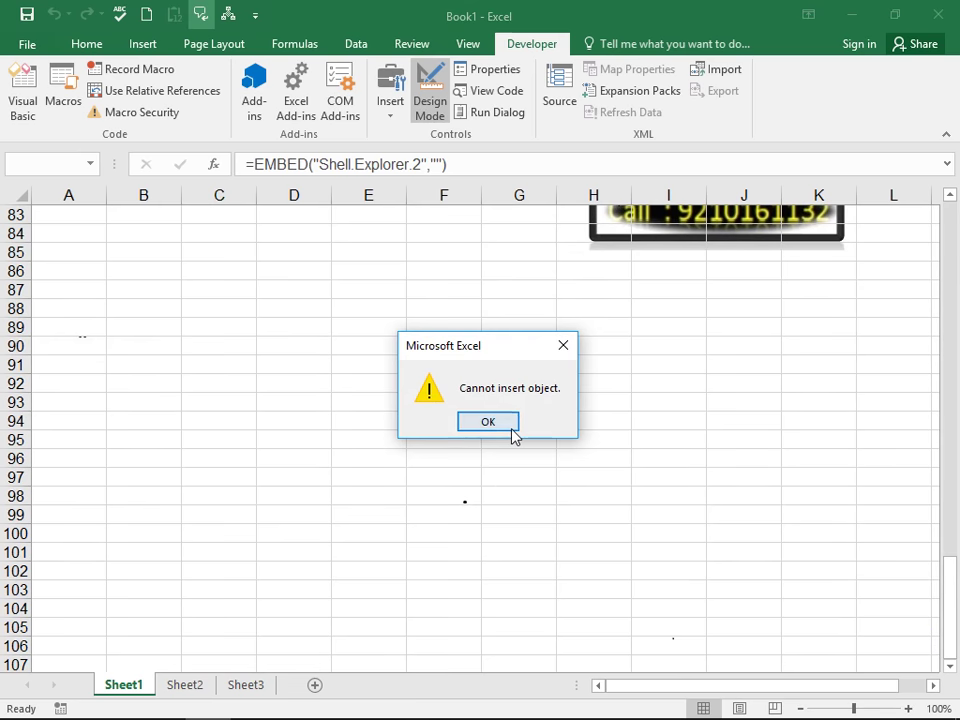
{"action": "left_click", "coordinate": [488, 422]}
{"action": "left_click", "coordinate": [146, 382]}
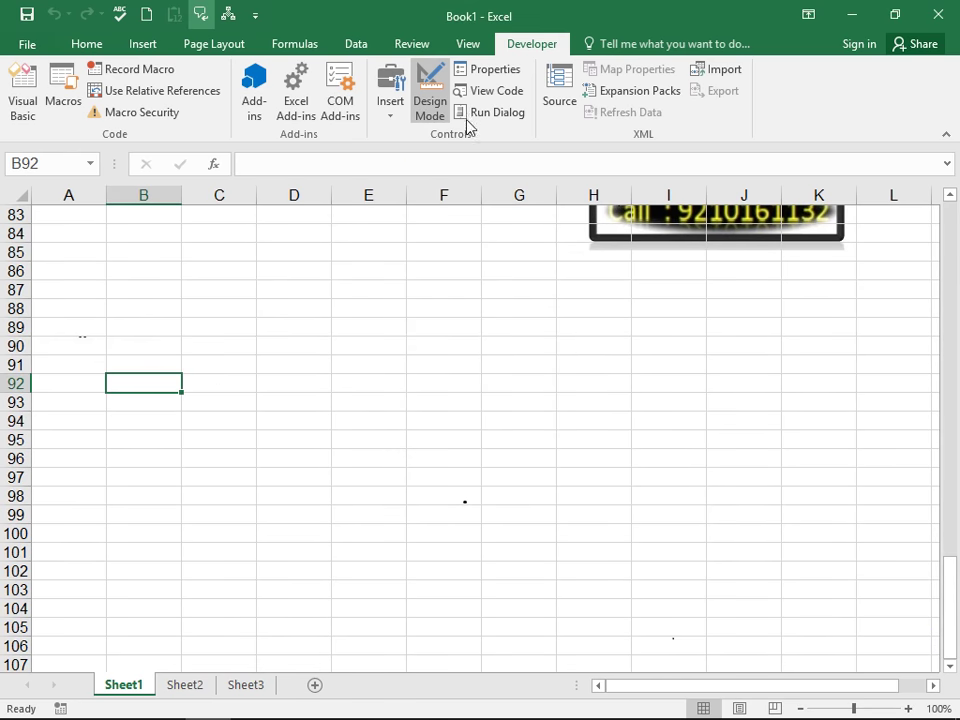
Step: Turn Design Mode off on Book1's sheet
{"action": "left_click", "coordinate": [432, 98]}
{"action": "left_click", "coordinate": [158, 329]}
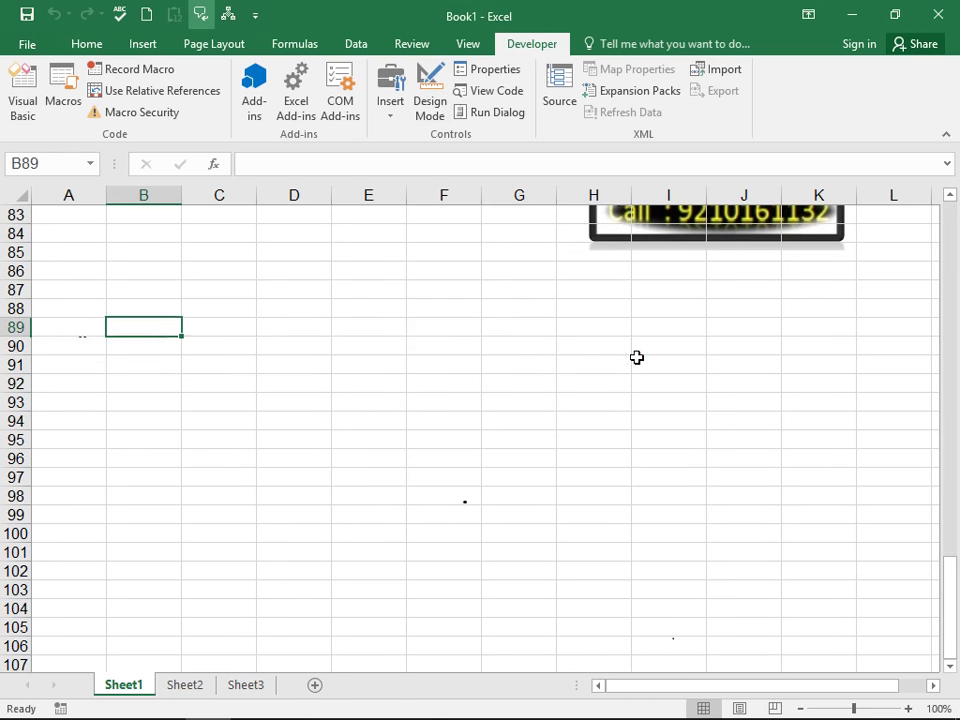
{"action": "left_click", "coordinate": [637, 357]}
{"action": "scroll", "coordinate": [378, 343], "scroll_direction": "up", "scroll_amount": 3}
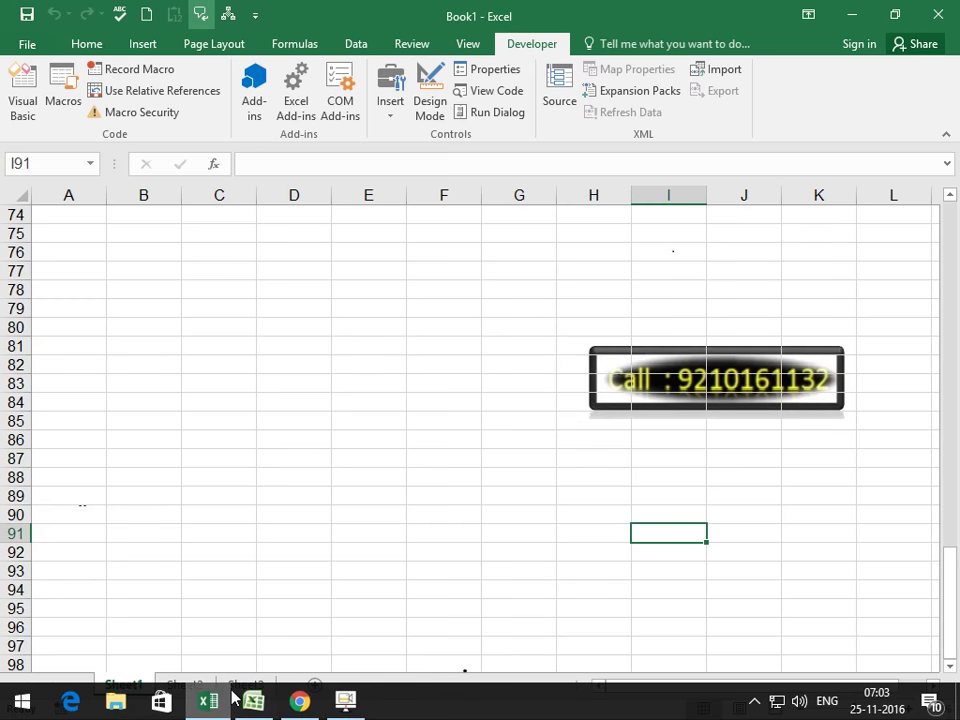
Step: Pick Microsoft Web Browser again from the More Controls list
{"action": "left_click", "coordinate": [394, 118]}
{"action": "left_click", "coordinate": [471, 230]}
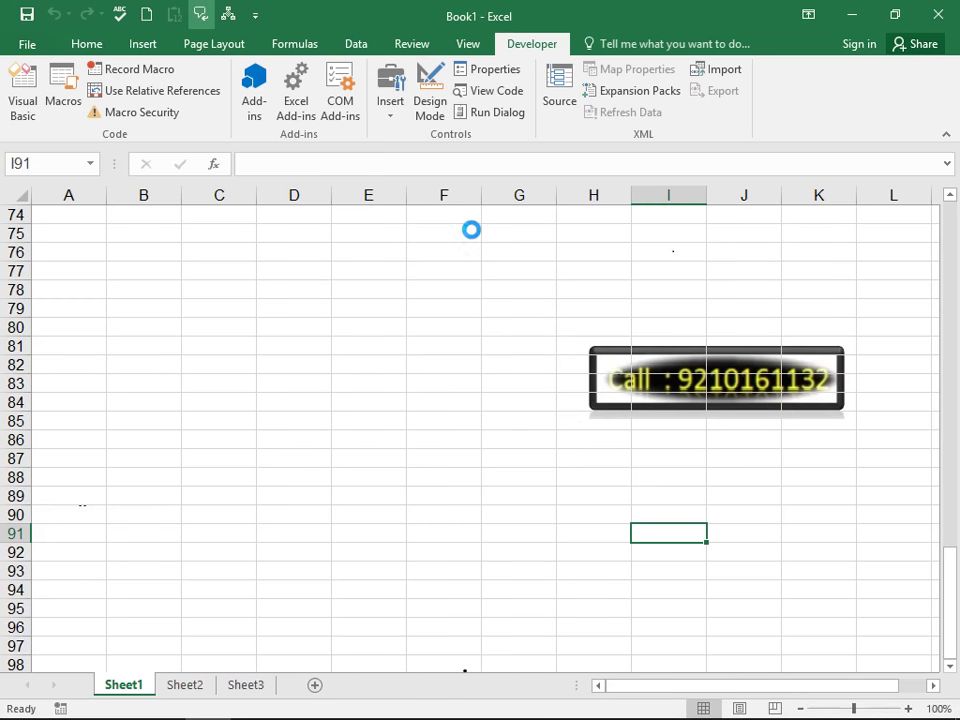
{"action": "scroll", "coordinate": [450, 300], "scroll_direction": "down", "scroll_amount": 4}
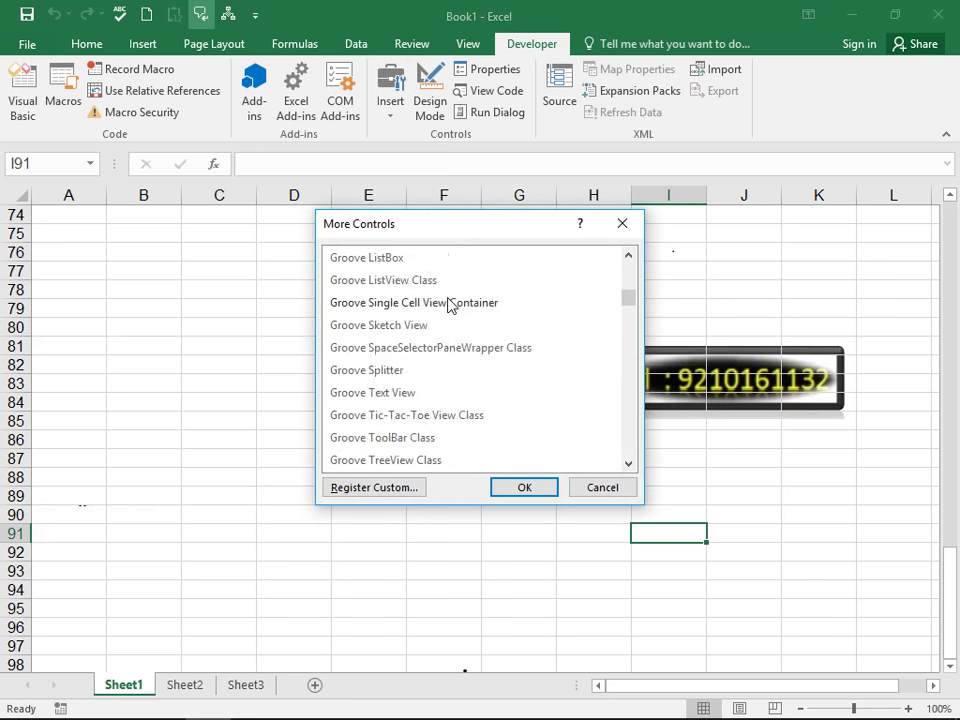
{"action": "scroll", "coordinate": [448, 307], "scroll_direction": "down", "scroll_amount": 4}
{"action": "scroll", "coordinate": [448, 307], "scroll_direction": "down", "scroll_amount": 4}
{"action": "scroll", "coordinate": [446, 316], "scroll_direction": "down", "scroll_amount": 3}
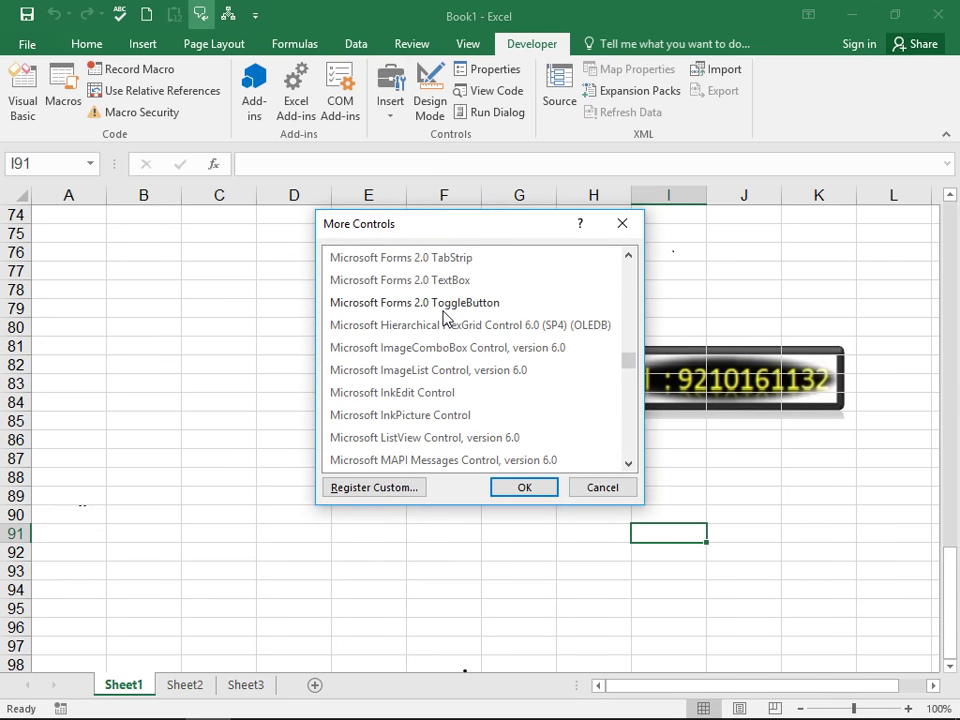
{"action": "scroll", "coordinate": [446, 316], "scroll_direction": "down", "scroll_amount": 2}
{"action": "scroll", "coordinate": [446, 316], "scroll_direction": "up", "scroll_amount": 2}
{"action": "scroll", "coordinate": [446, 316], "scroll_direction": "down", "scroll_amount": 4}
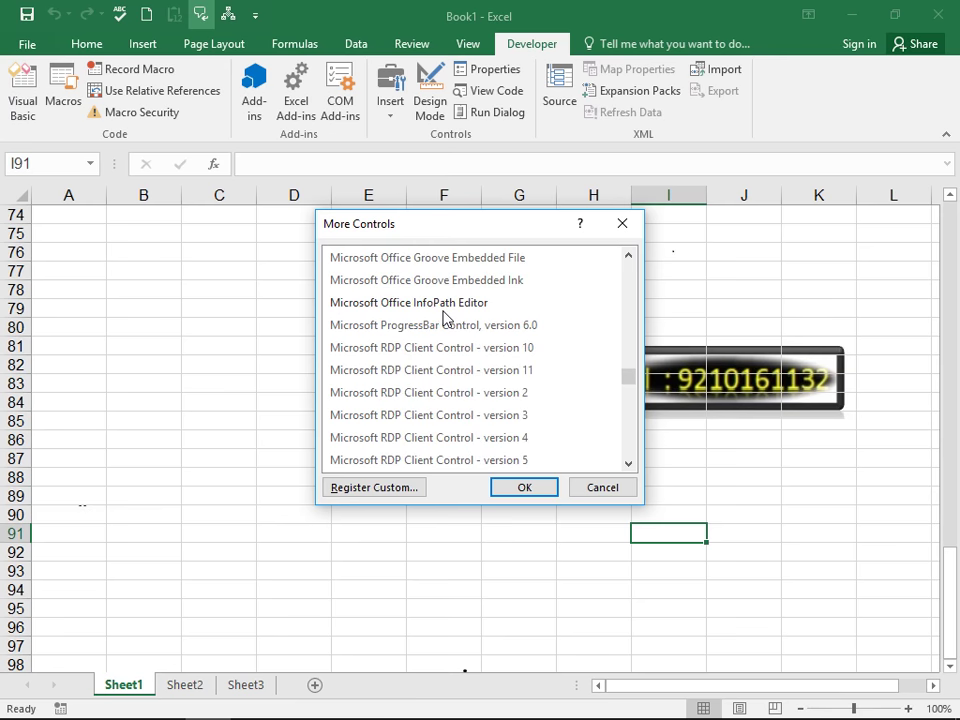
{"action": "scroll", "coordinate": [446, 316], "scroll_direction": "down", "scroll_amount": 4}
{"action": "scroll", "coordinate": [446, 316], "scroll_direction": "down", "scroll_amount": 3}
{"action": "scroll", "coordinate": [446, 316], "scroll_direction": "down", "scroll_amount": 1}
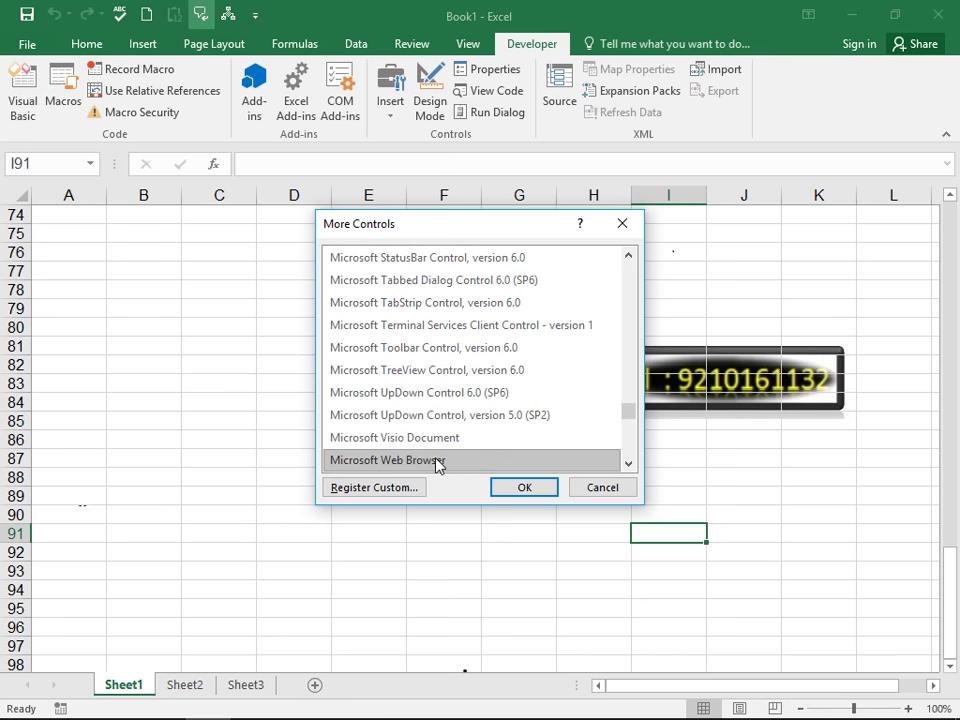
{"action": "left_click", "coordinate": [510, 487]}
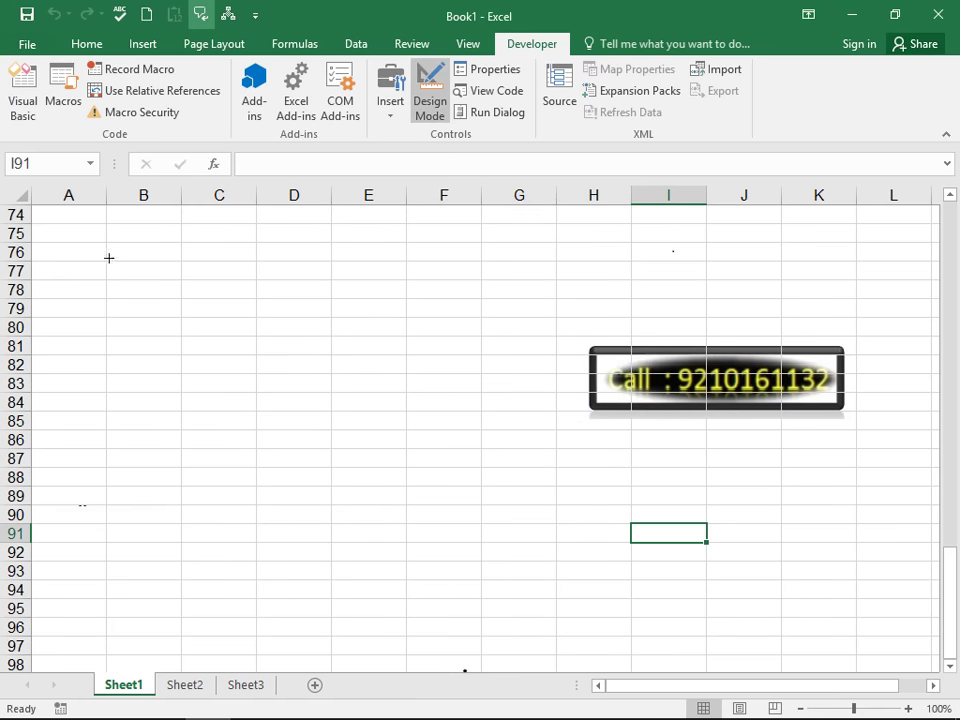
Step: Draw the control over B77 to about H93, dismiss the error and switch to Book2
{"action": "left_click_drag", "start_coordinate": [109, 258], "coordinate": [580, 572]}
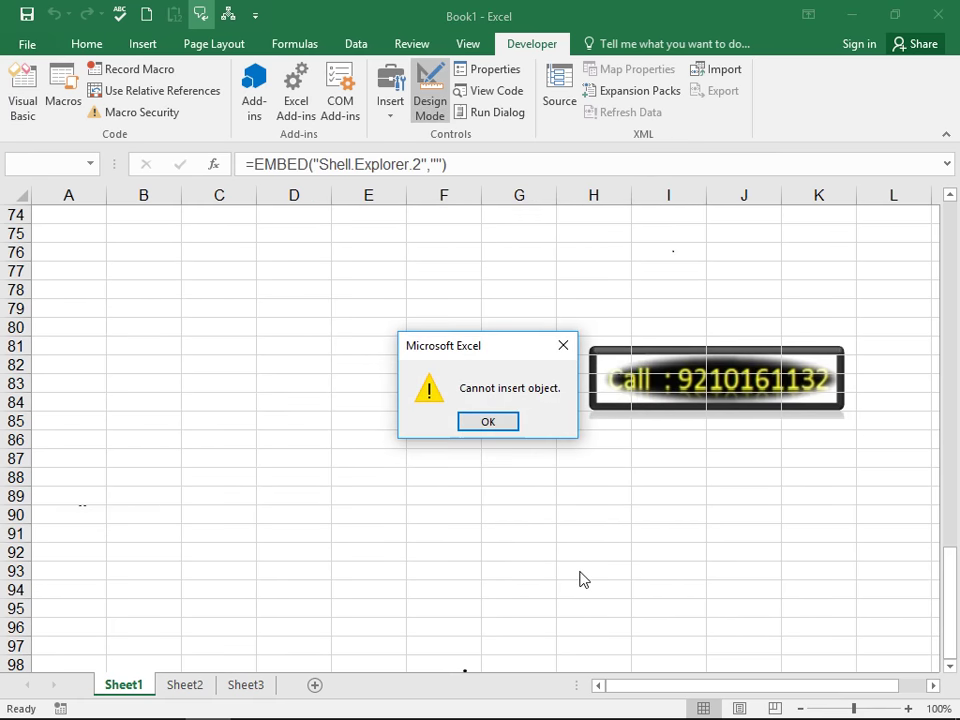
{"action": "left_click", "coordinate": [514, 436]}
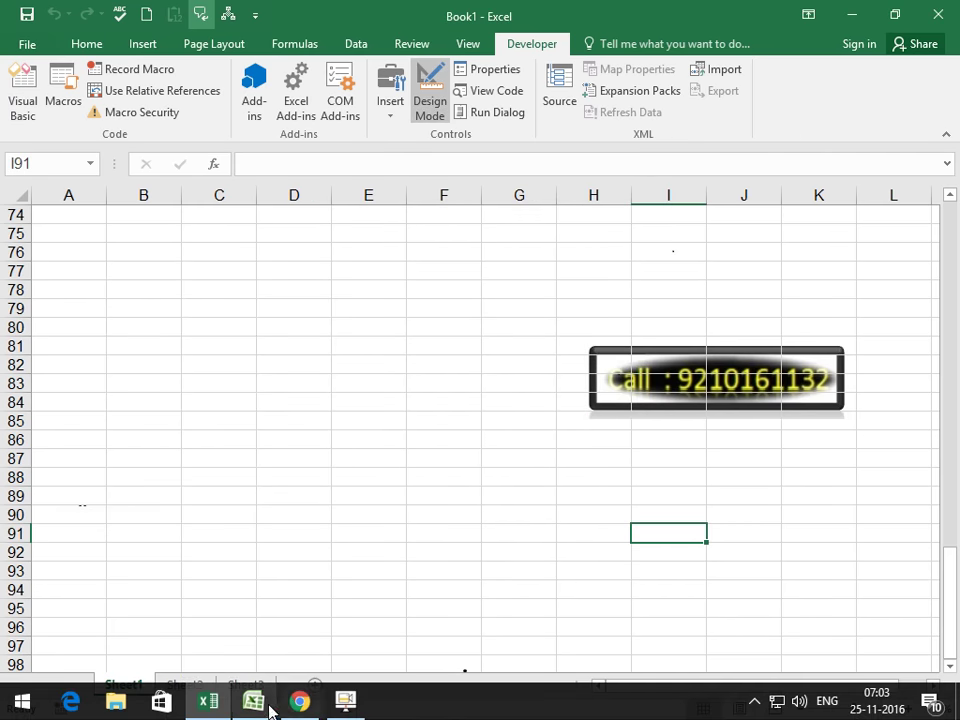
{"action": "left_click", "coordinate": [253, 705]}
Step: In Book2, select Microsoft Web Browser from the More Controls list
{"action": "left_click", "coordinate": [339, 318]}
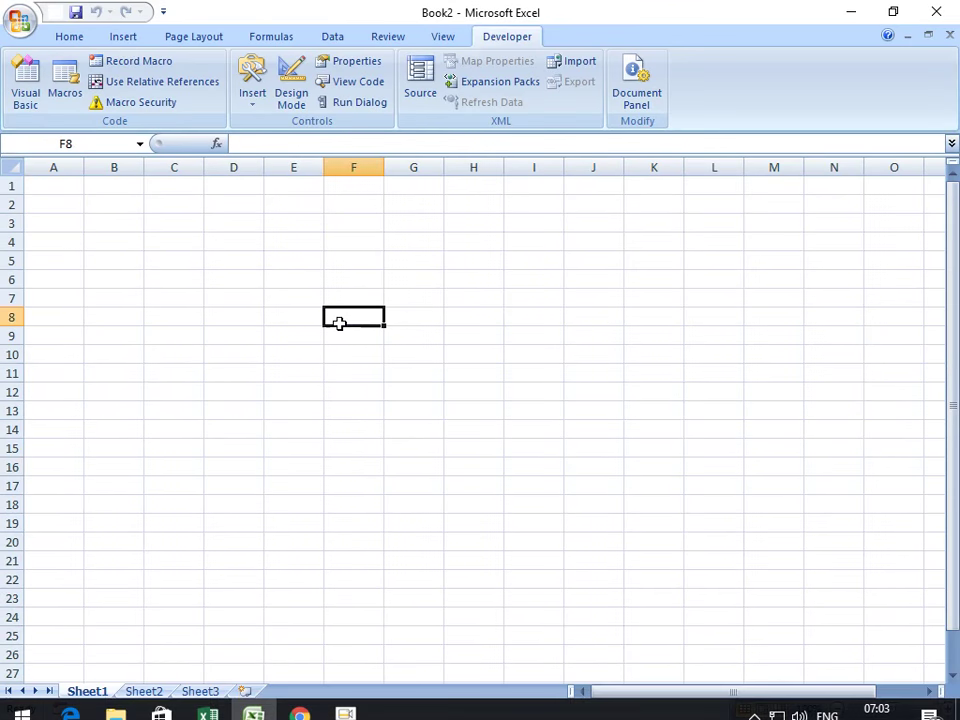
{"action": "left_click", "coordinate": [248, 104]}
{"action": "left_click", "coordinate": [336, 213]}
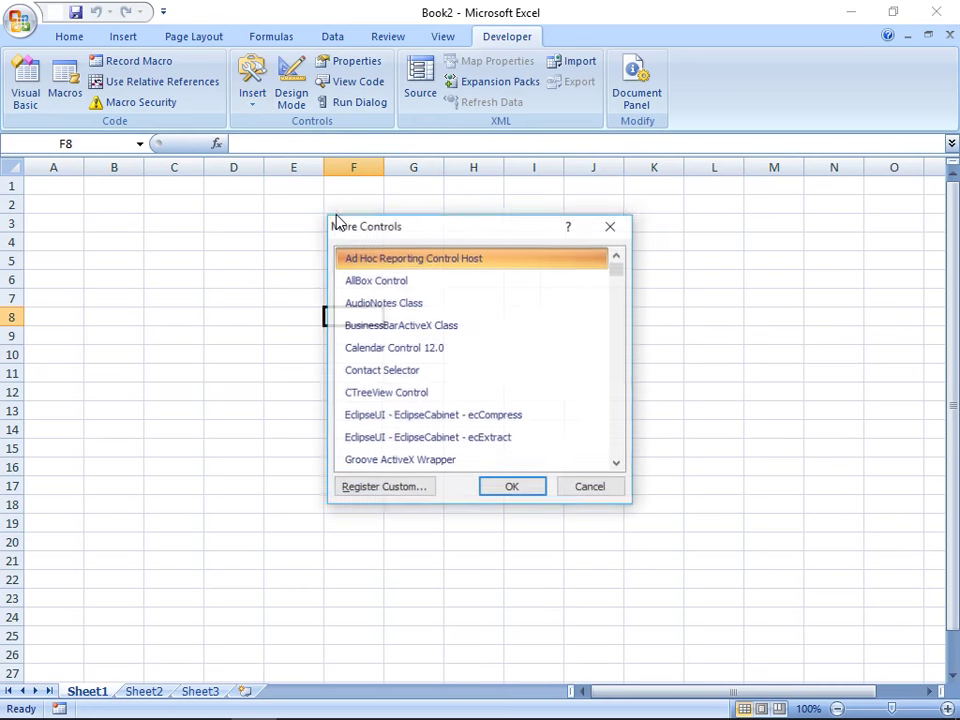
{"action": "scroll", "coordinate": [454, 470], "scroll_direction": "down", "scroll_amount": 8}
{"action": "scroll", "coordinate": [467, 422], "scroll_direction": "down", "scroll_amount": 5}
{"action": "scroll", "coordinate": [463, 425], "scroll_direction": "down", "scroll_amount": 5}
{"action": "scroll", "coordinate": [463, 424], "scroll_direction": "down", "scroll_amount": 4}
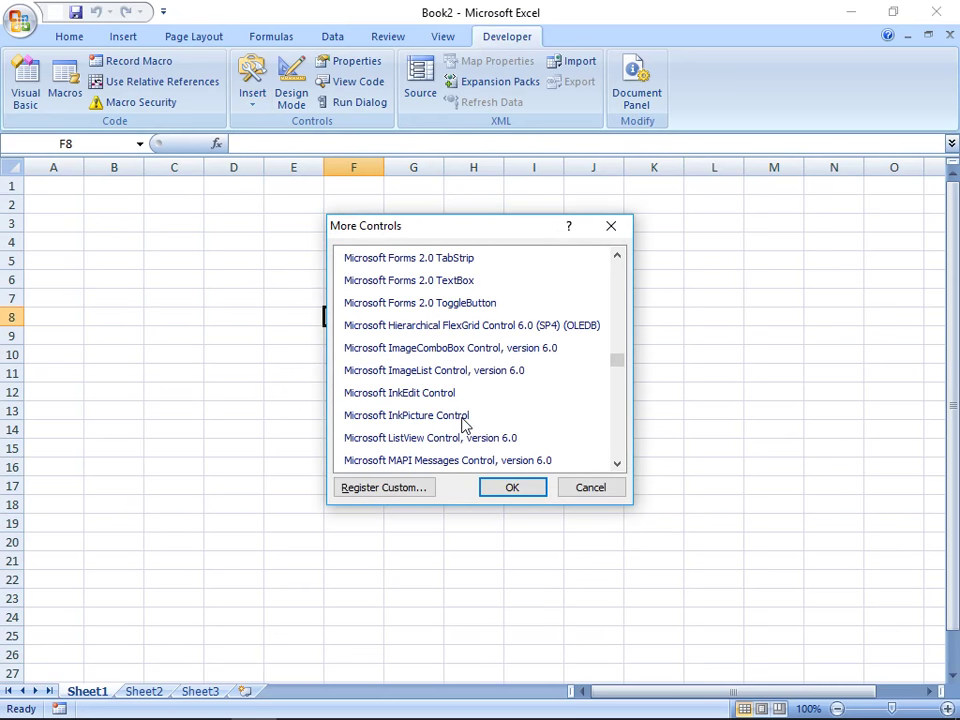
{"action": "scroll", "coordinate": [458, 424], "scroll_direction": "down", "scroll_amount": 3}
{"action": "scroll", "coordinate": [455, 425], "scroll_direction": "down", "scroll_amount": 3}
{"action": "scroll", "coordinate": [452, 426], "scroll_direction": "down", "scroll_amount": 4}
{"action": "scroll", "coordinate": [450, 425], "scroll_direction": "down", "scroll_amount": 5}
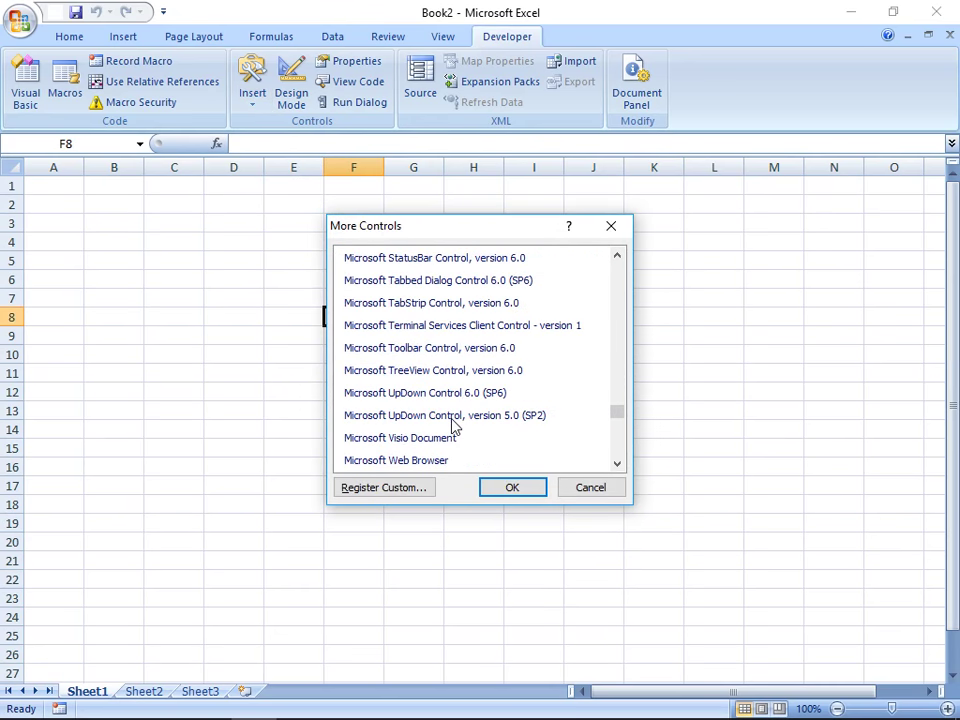
{"action": "scroll", "coordinate": [450, 425], "scroll_direction": "down", "scroll_amount": 1}
{"action": "left_click", "coordinate": [447, 394]}
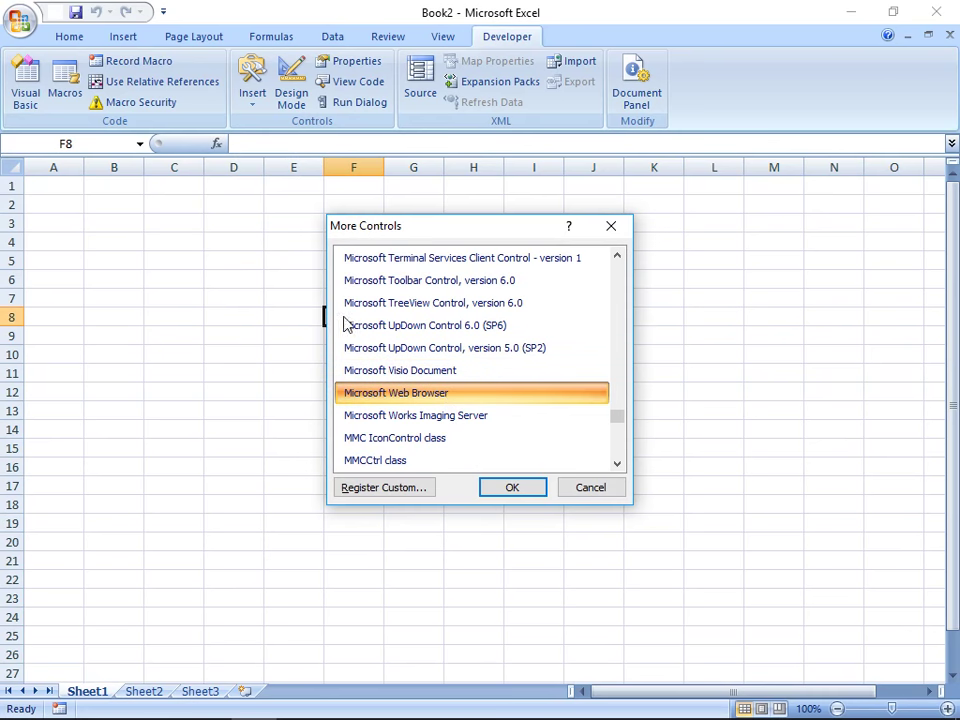
{"action": "left_click", "coordinate": [497, 490]}
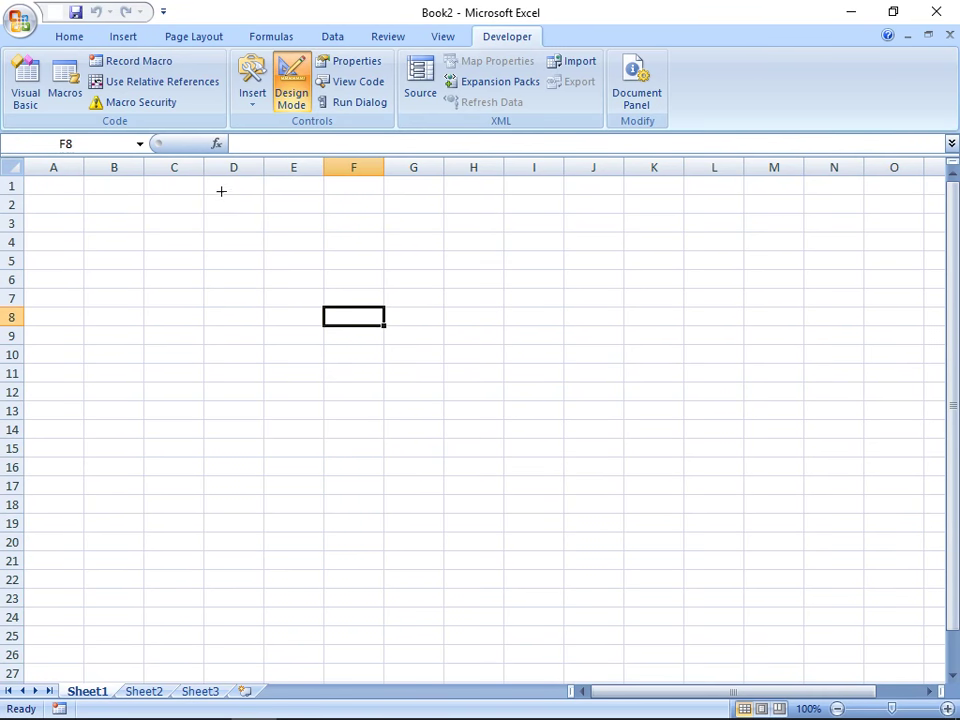
Step: Draw the browser control across D1 to N24 and leave Design Mode
{"action": "mouse_move", "coordinate": [221, 193]}
{"action": "left_mouse_down"}
{"action": "mouse_move", "coordinate": [581, 639]}
{"action": "mouse_move", "coordinate": [874, 624]}
{"action": "left_mouse_up"}
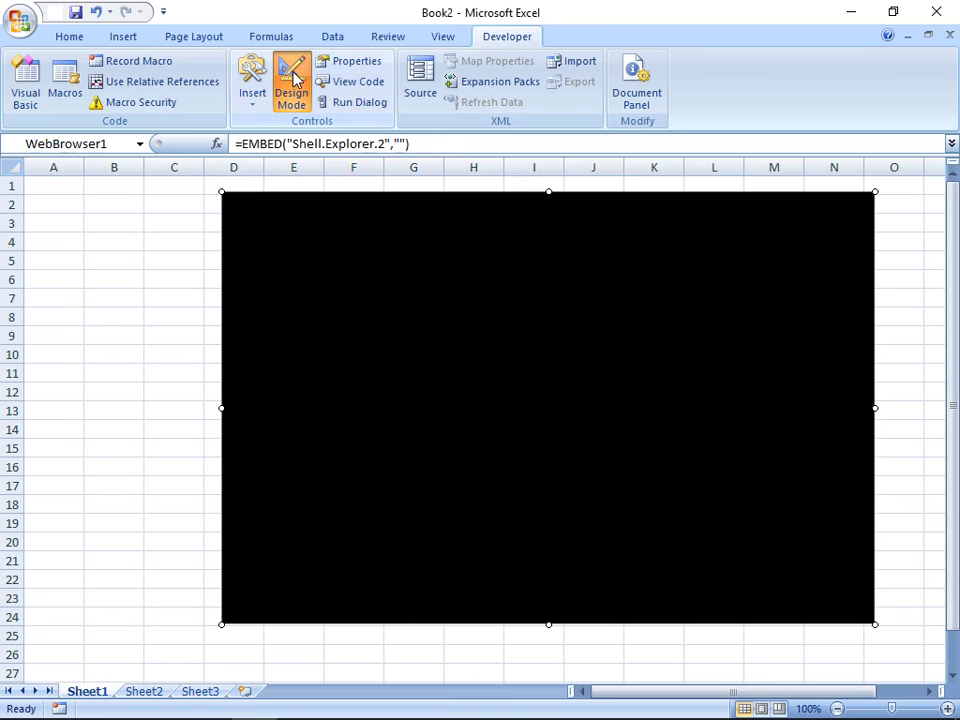
{"action": "left_click", "coordinate": [293, 80]}
{"action": "left_click", "coordinate": [174, 411]}
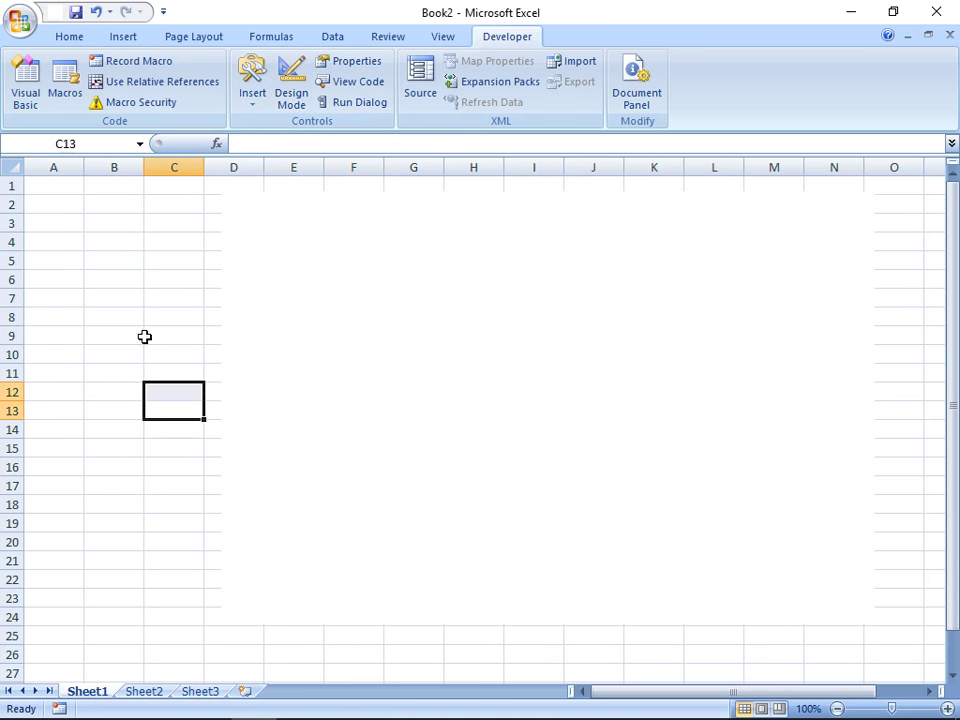
Step: Open Sheet1's code and create a Worksheet_SelectionChange handler
{"action": "left_click", "coordinate": [27, 100]}
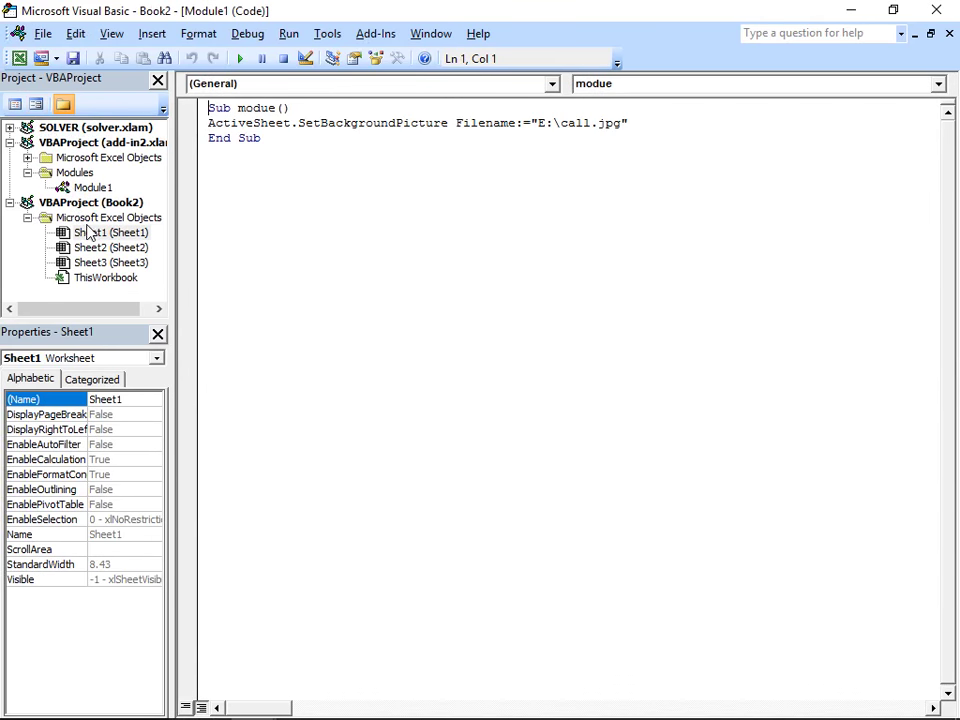
{"action": "left_click", "coordinate": [90, 232]}
{"action": "double_click", "coordinate": [90, 232]}
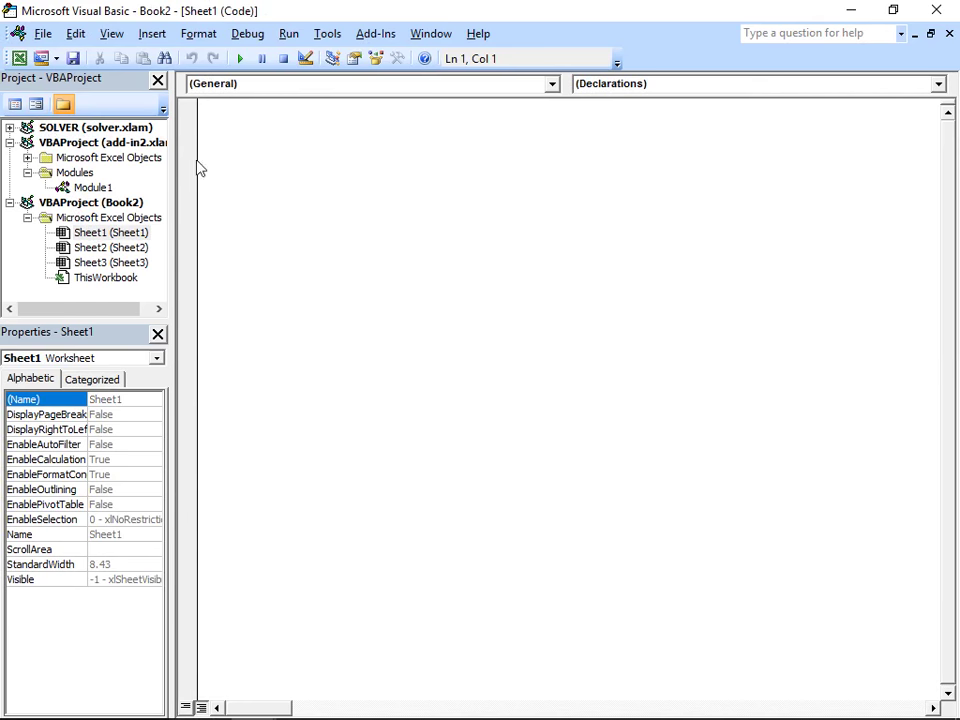
{"action": "left_click", "coordinate": [244, 87]}
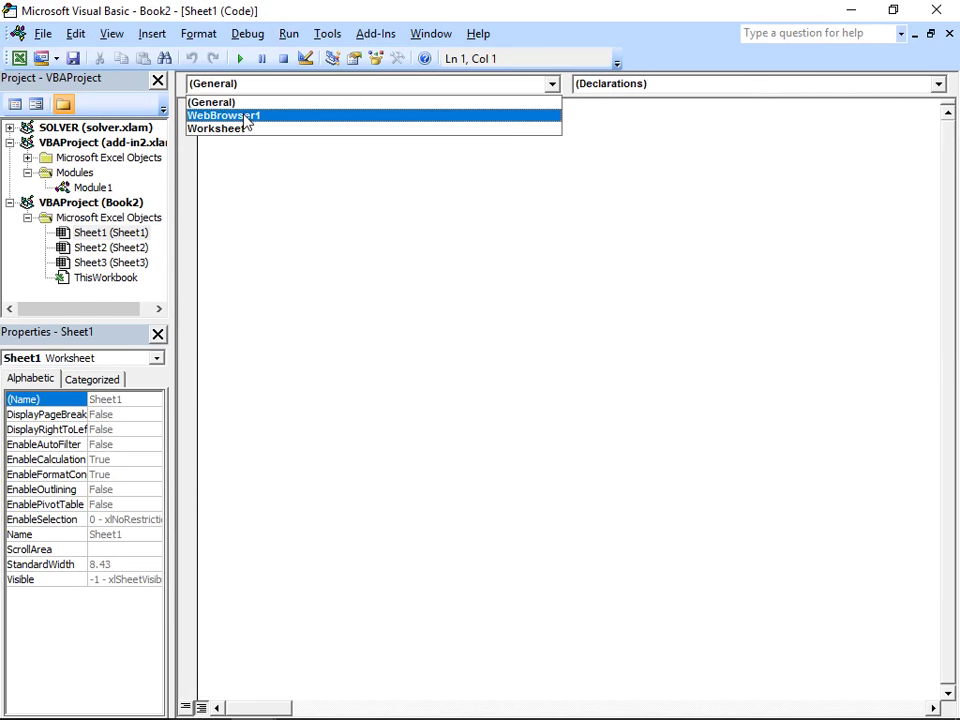
{"action": "left_click", "coordinate": [243, 128]}
{"action": "type", "text": "sheet1"}
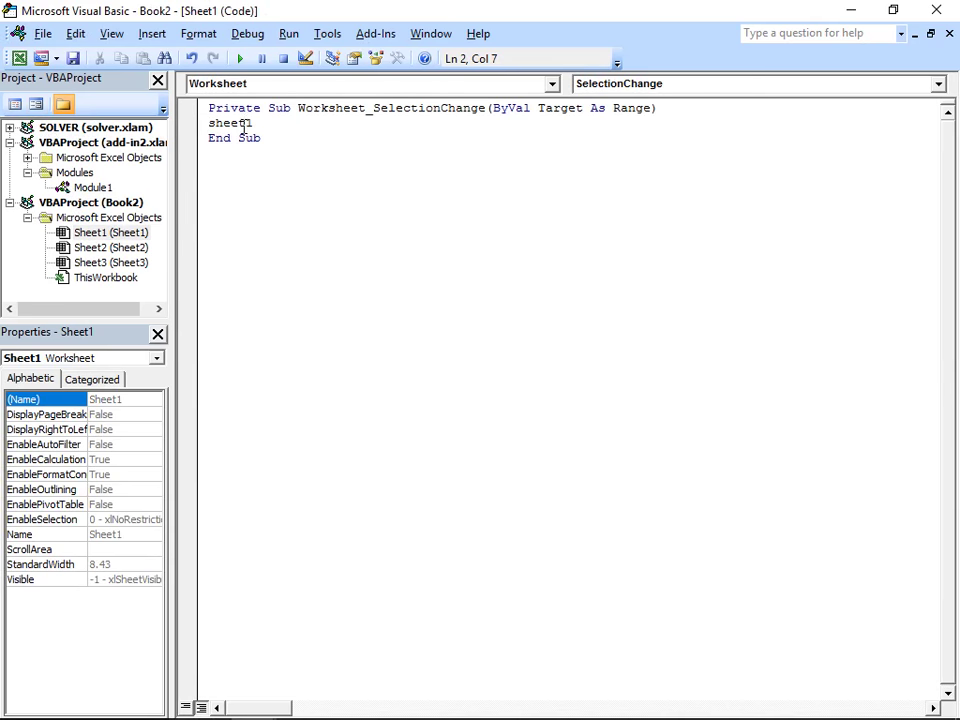
{"action": "type", "text": ".we"}
{"action": "key", "text": "Tab"}
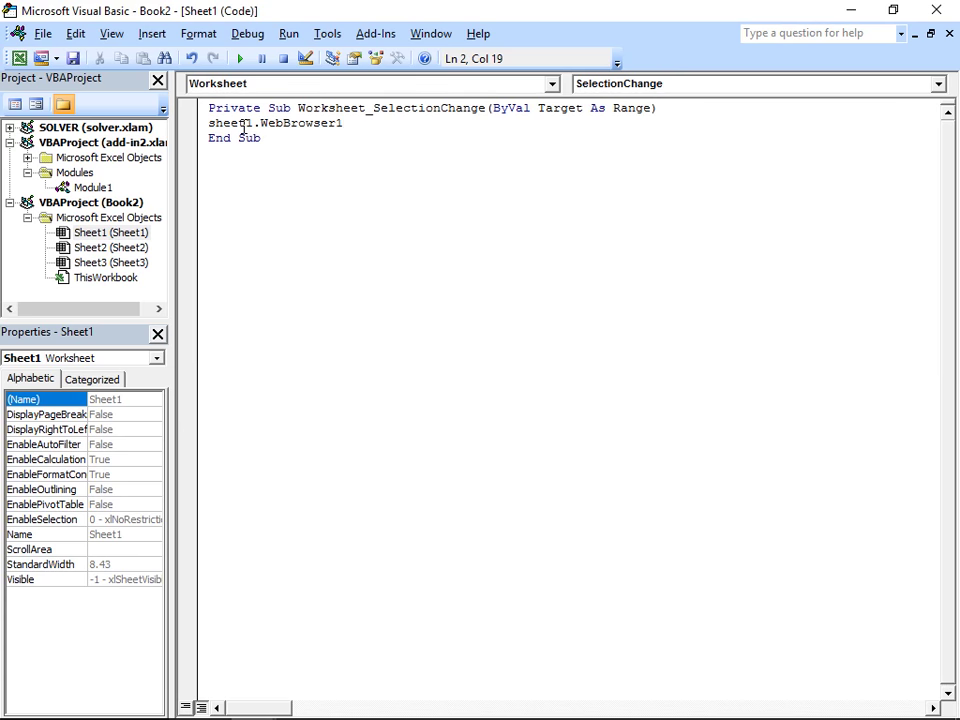
{"action": "type", "text": "."}
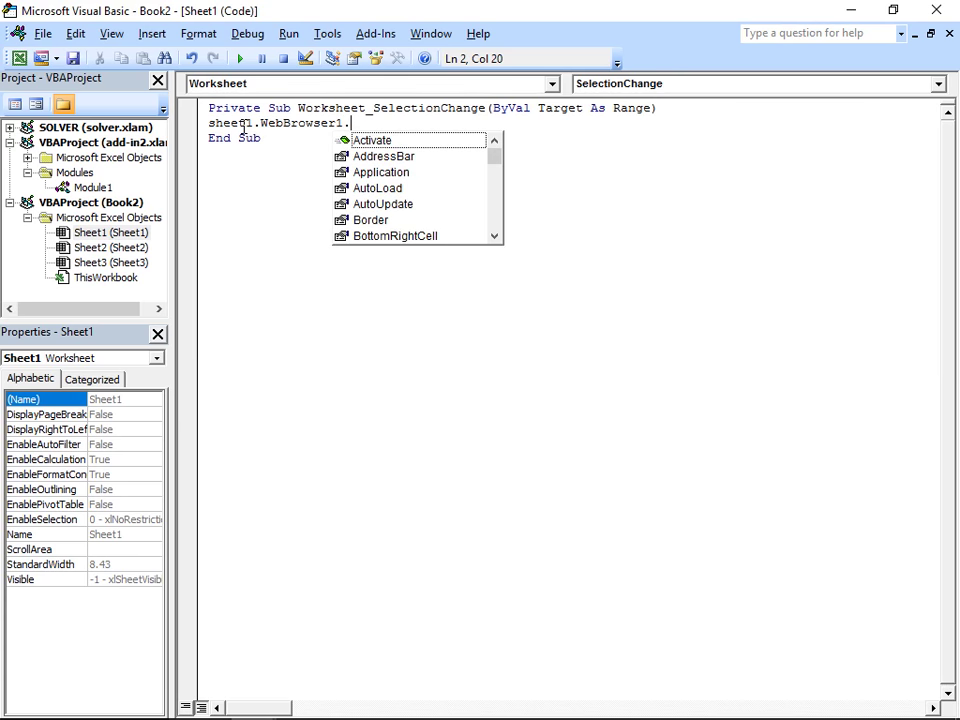
{"action": "type", "text": "nag"}
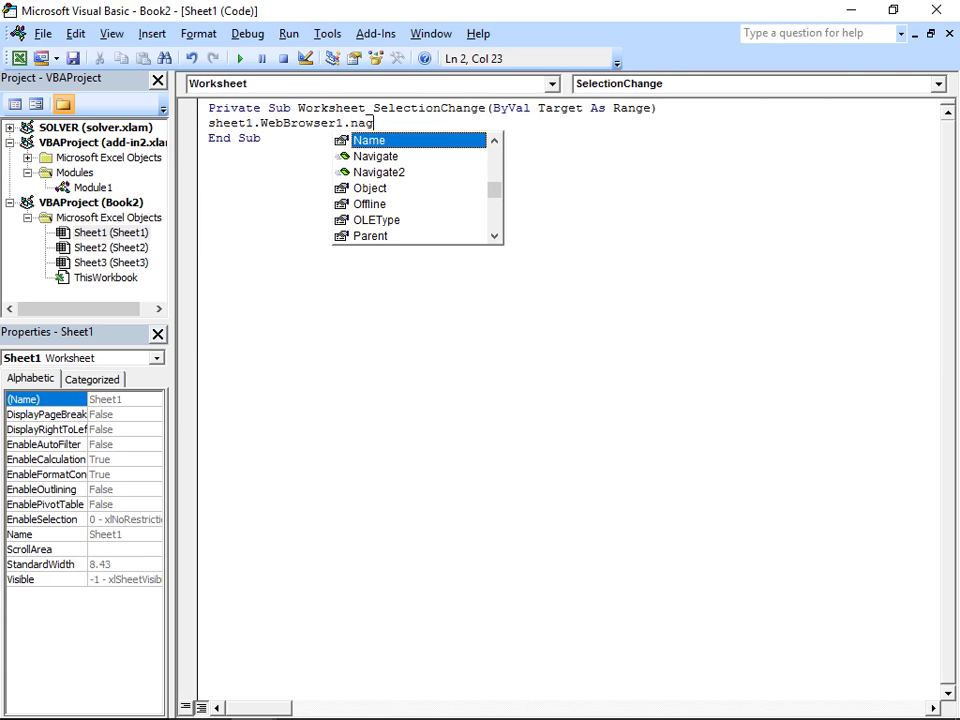
{"action": "key", "text": "Down"}
{"action": "key", "text": "Tab"}
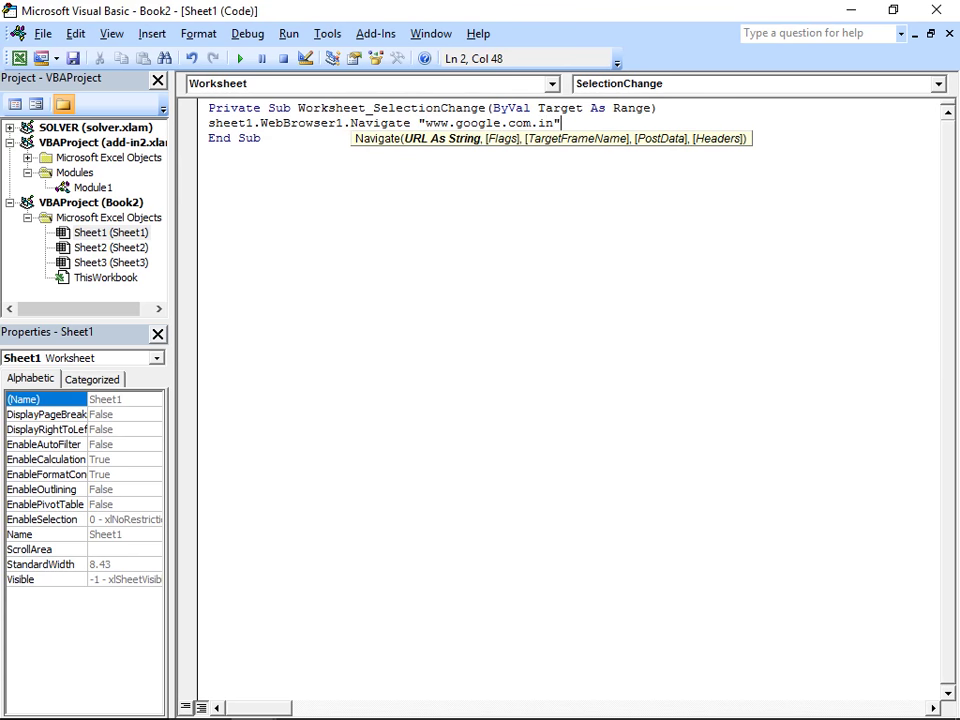
{"action": "key", "text": "F5"}
{"action": "key", "text": "Escape"}
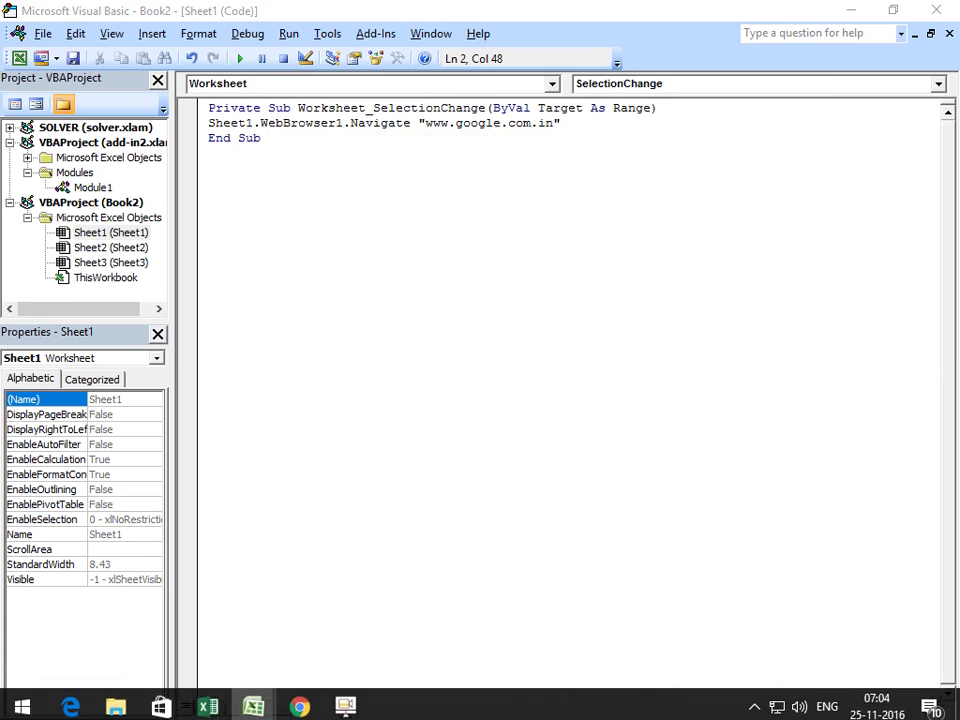
{"action": "key", "text": "alt+Tab"}
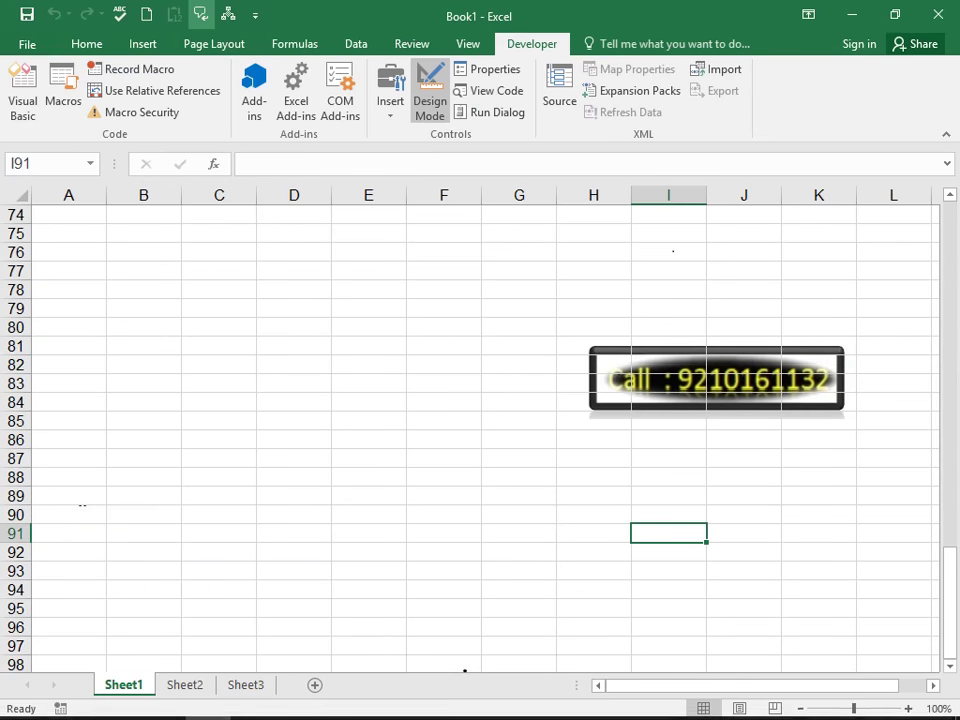
{"action": "mouse_move", "coordinate": [253, 707]}
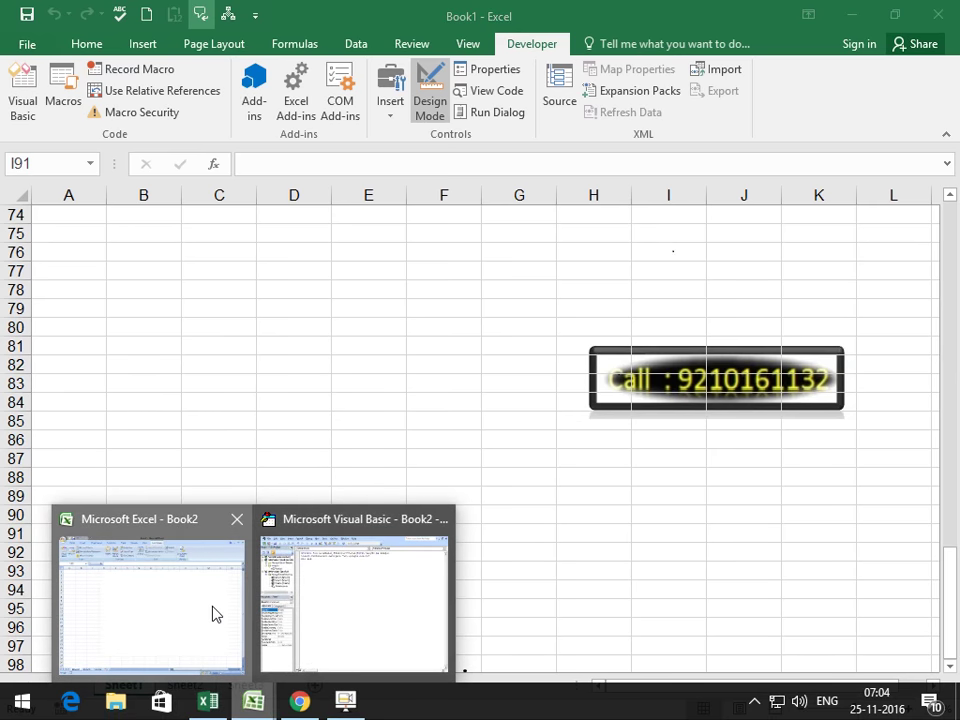
Step: Select C8 in Book2 to fire the handler, retry the failed page, then return to the code's URL
{"action": "left_click", "coordinate": [212, 613]}
{"action": "left_click", "coordinate": [165, 312]}
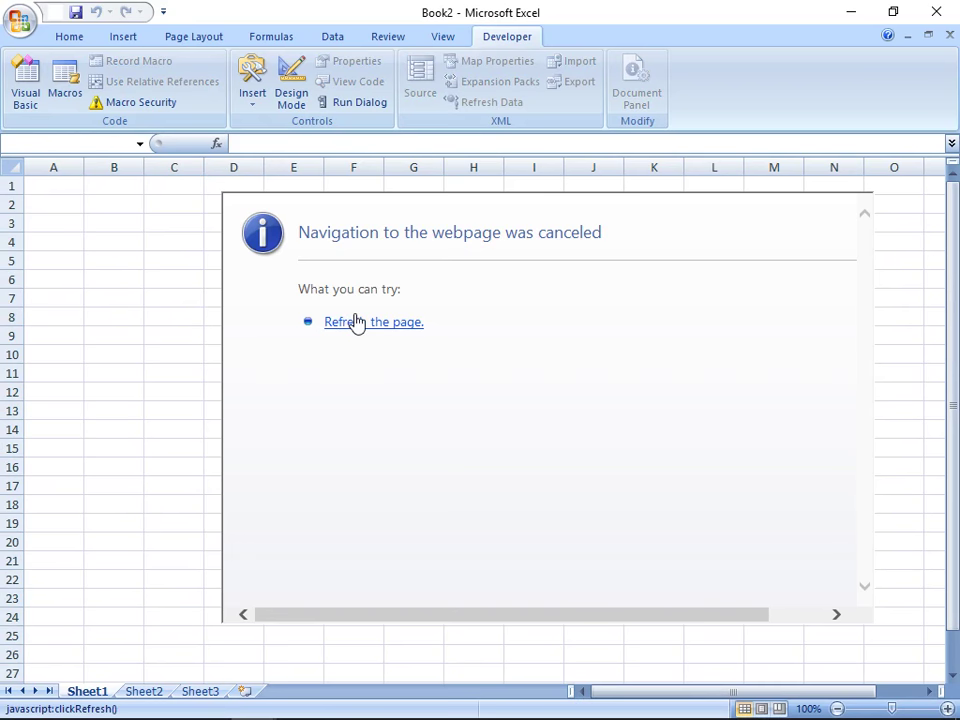
{"action": "left_click", "coordinate": [358, 321]}
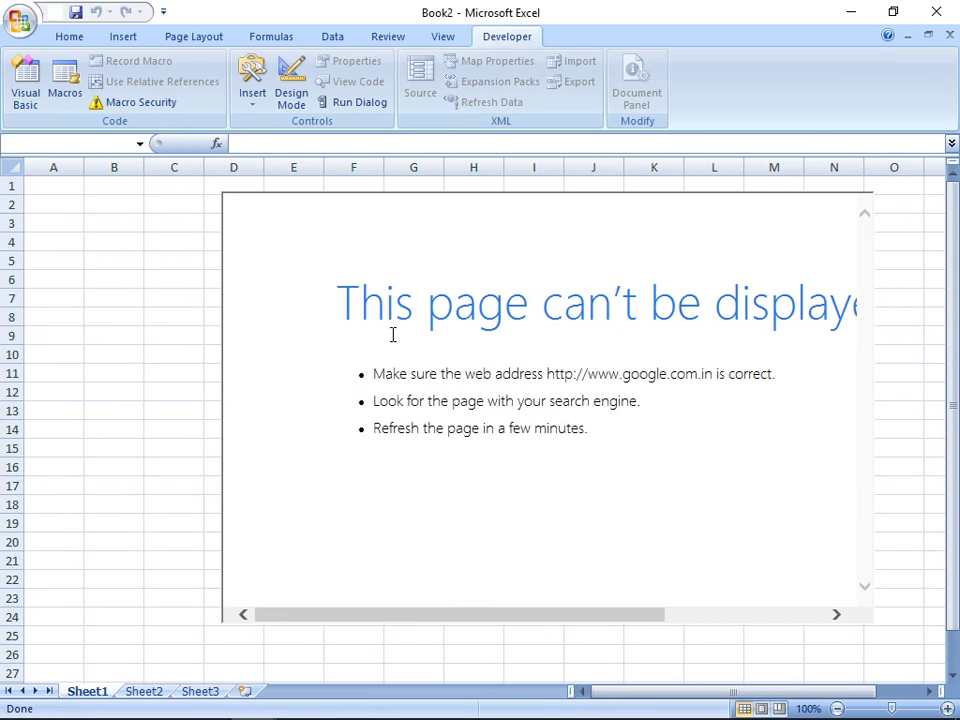
{"action": "left_click", "coordinate": [22, 80]}
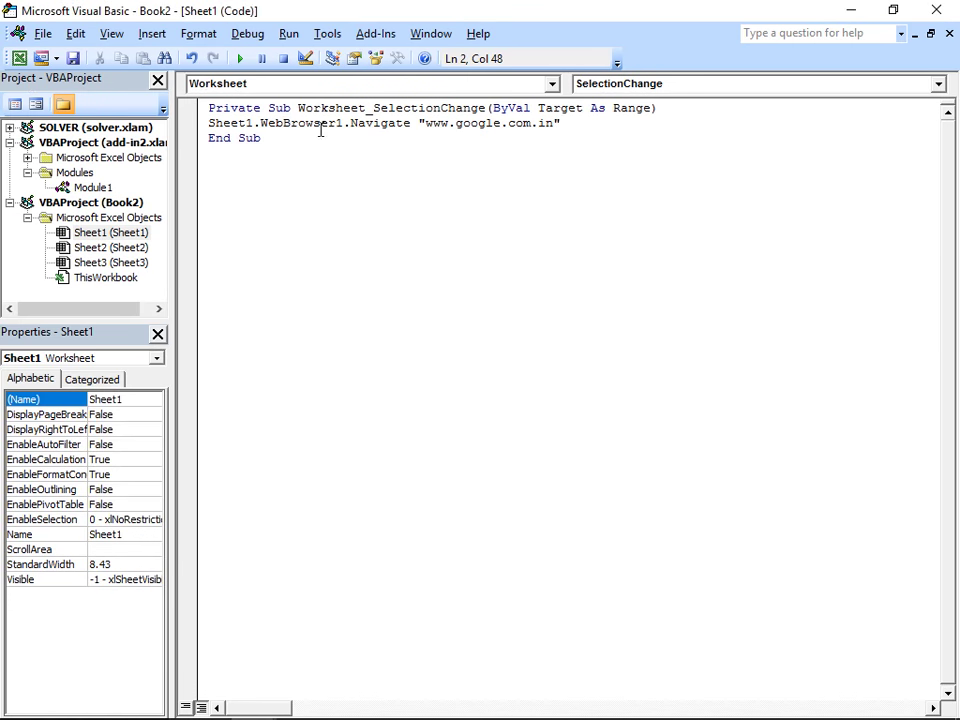
{"action": "left_click", "coordinate": [425, 122]}
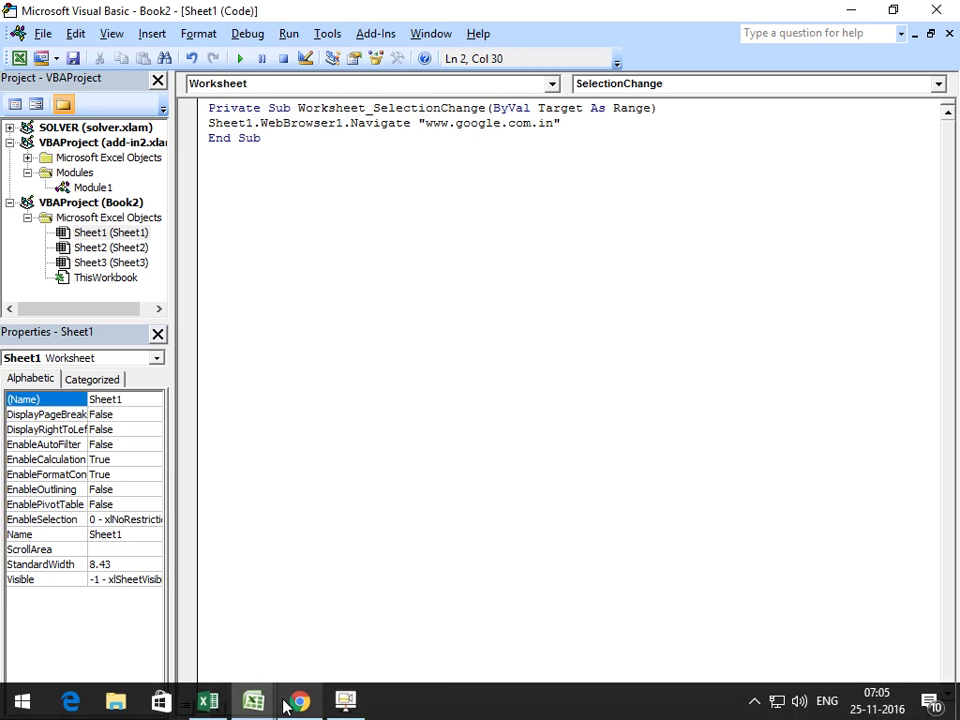
{"action": "left_click", "coordinate": [300, 703]}
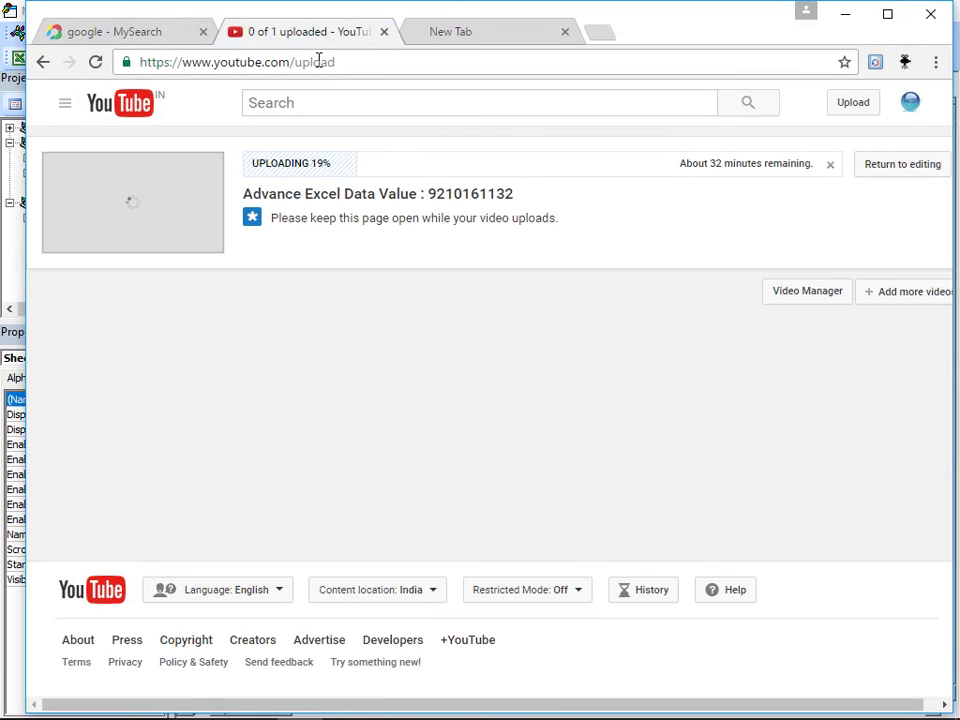
{"action": "left_click", "coordinate": [491, 27]}
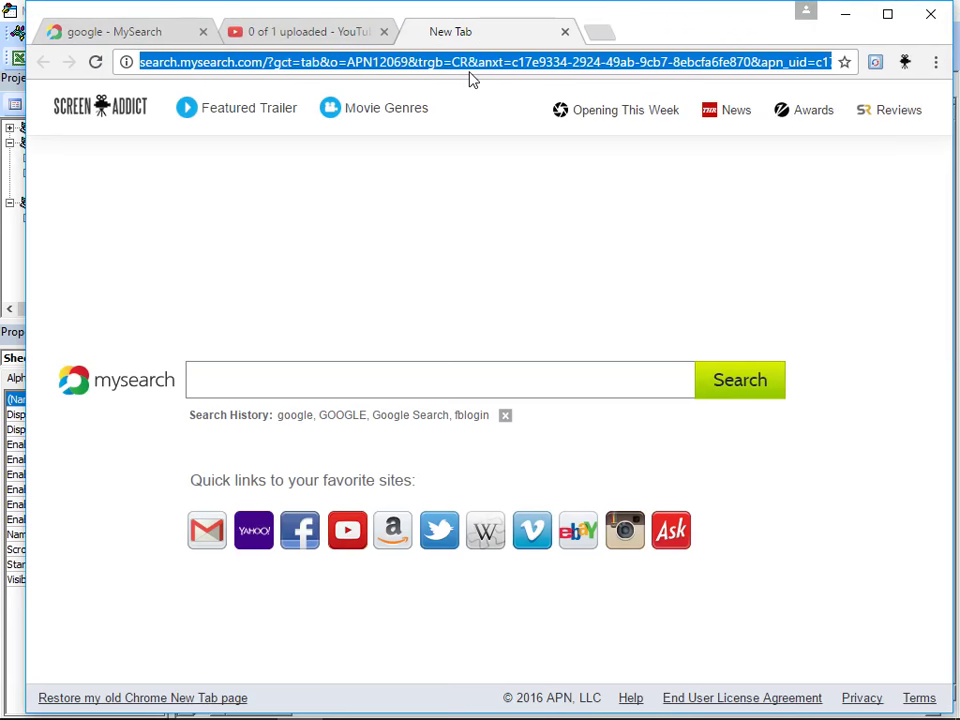
{"action": "type", "text": "google"}
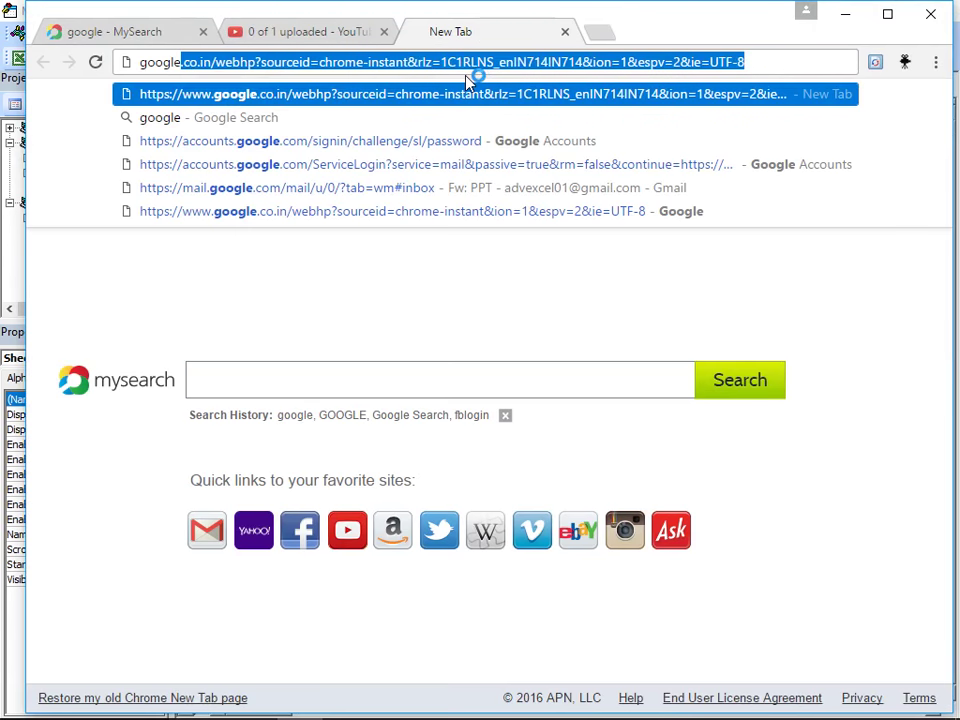
{"action": "key", "text": "Return"}
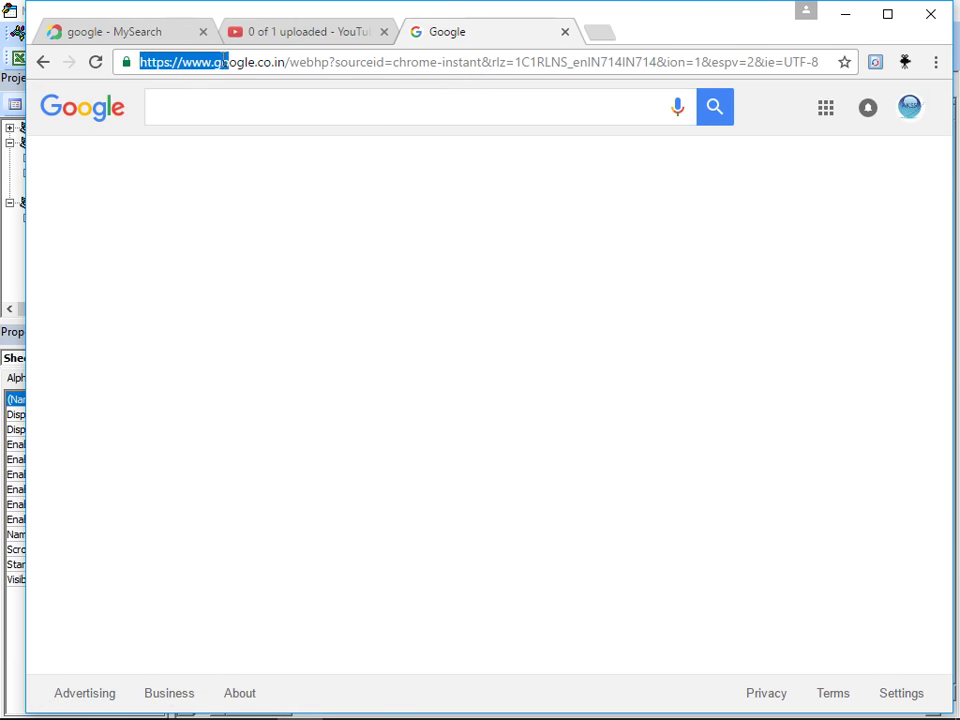
{"action": "left_click_drag", "start_coordinate": [141, 62], "coordinate": [280, 62]}
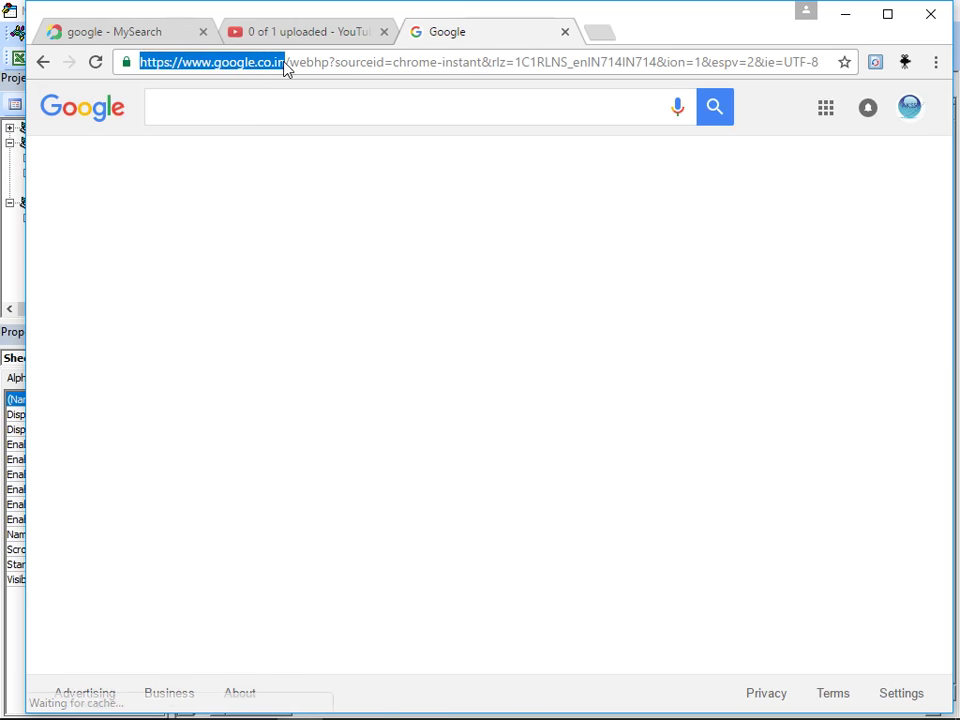
{"action": "key", "text": "alt+Tab"}
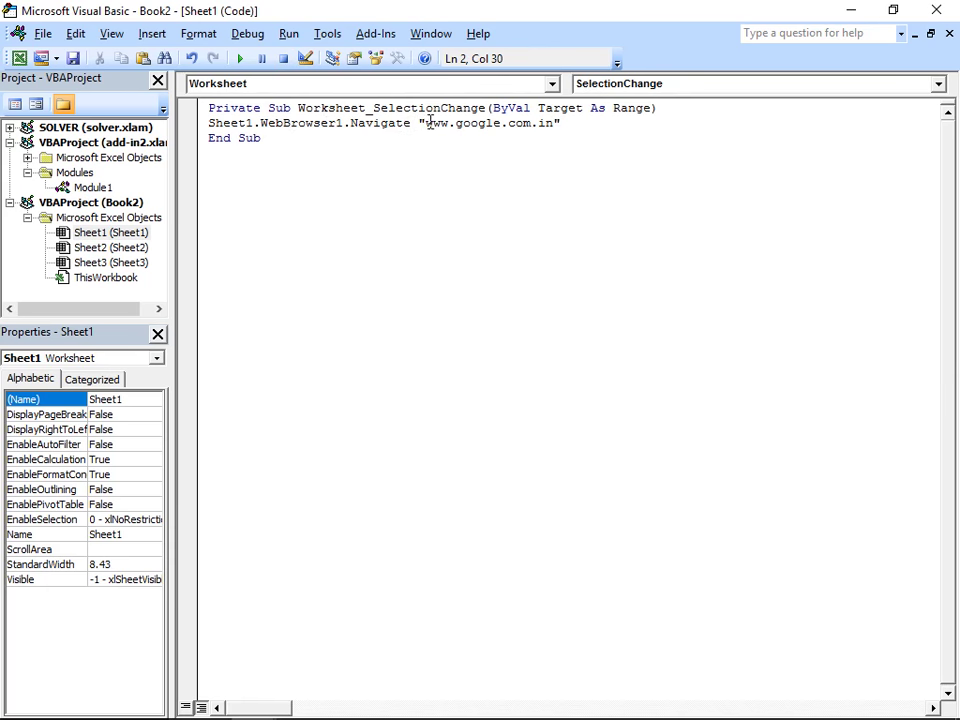
{"action": "left_click_drag", "start_coordinate": [427, 122], "coordinate": [560, 123]}
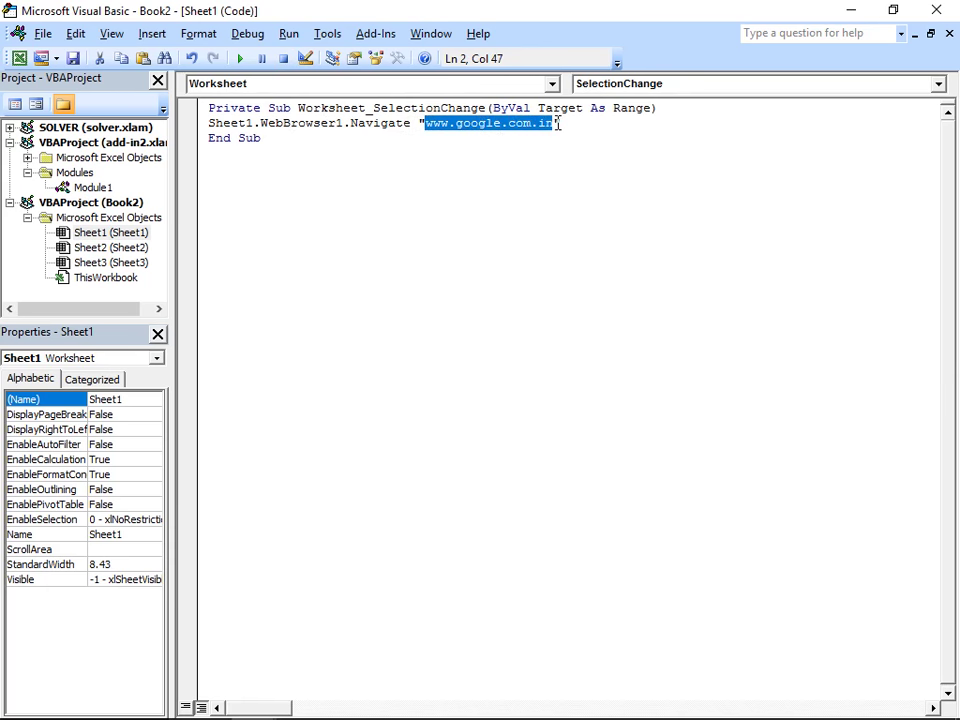
{"action": "type", "text": "https://www.google.co.in"}
{"action": "left_click", "coordinate": [524, 208]}
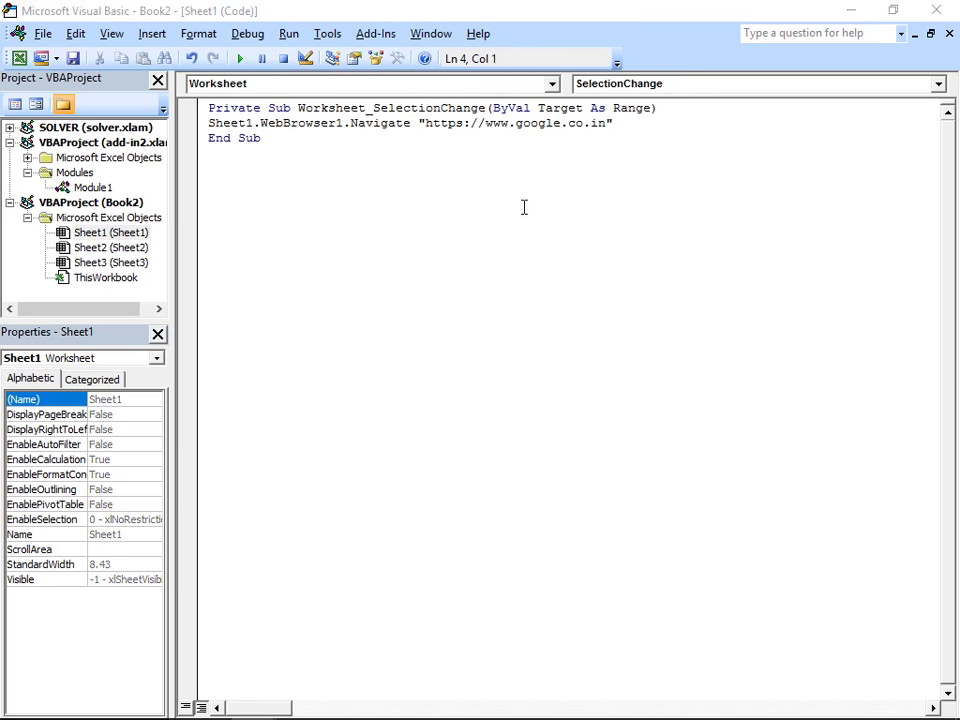
Step: Select a cell in Excel to test the browser, then reset the running code
{"action": "key", "text": "alt+Tab"}
{"action": "key", "text": "alt+Tab"}
{"action": "key", "text": "alt+Tab"}
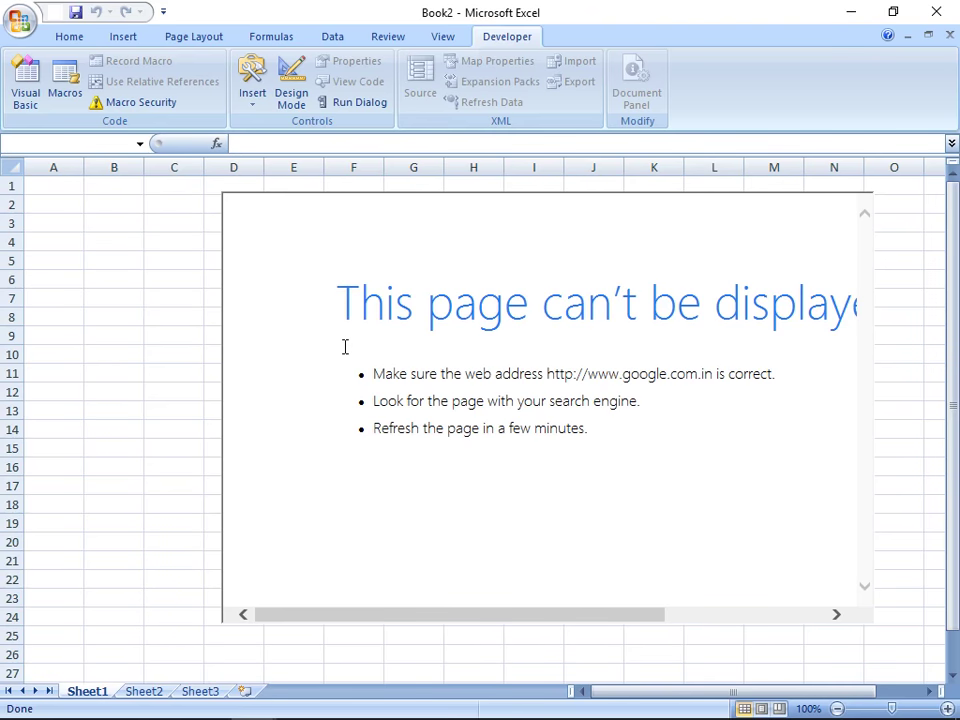
{"action": "left_click", "coordinate": [99, 341]}
{"action": "left_click", "coordinate": [28, 92]}
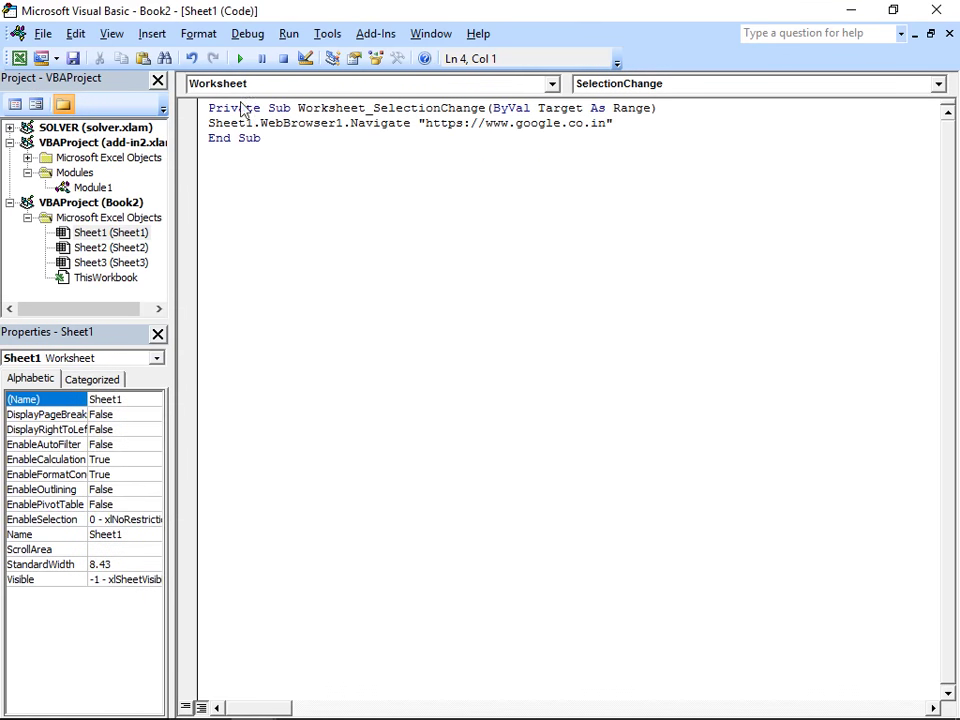
{"action": "left_click", "coordinate": [283, 58]}
{"action": "key", "text": "alt+F11"}
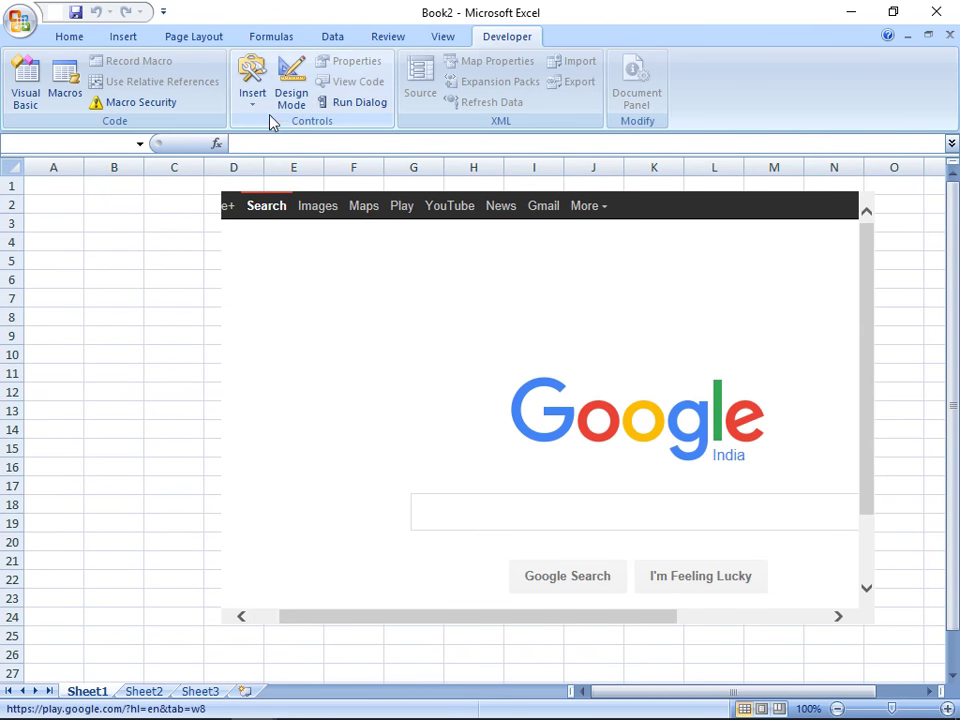
Step: Draw a form button over A2:B3 and caption it "back"
{"action": "left_click", "coordinate": [253, 88]}
{"action": "left_click", "coordinate": [245, 143]}
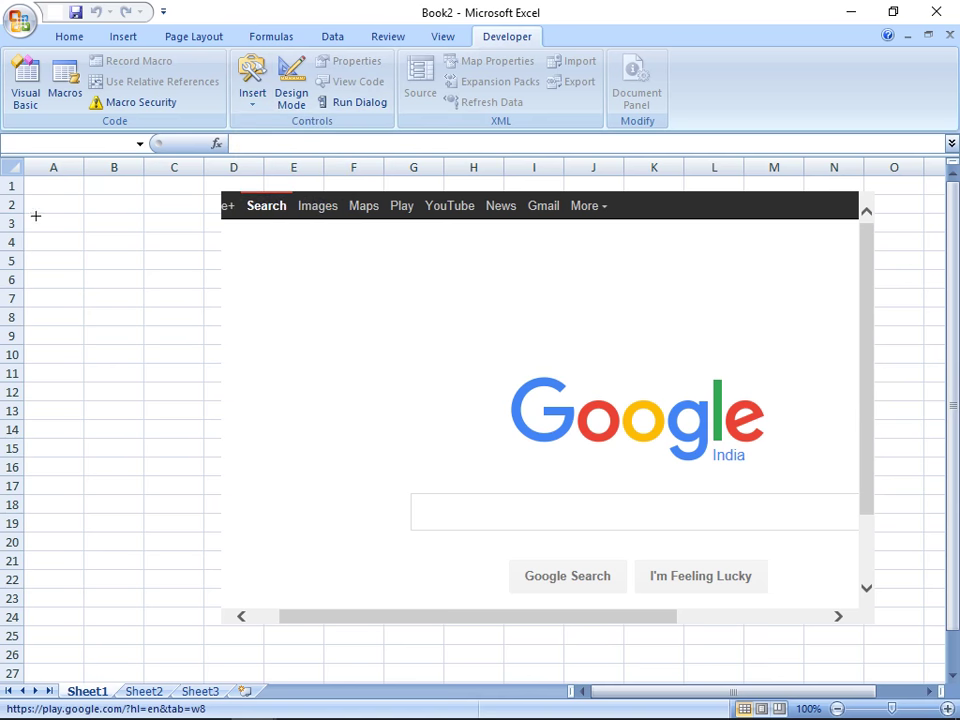
{"action": "left_click_drag", "start_coordinate": [37, 202], "coordinate": [127, 223]}
{"action": "key", "text": "Escape"}
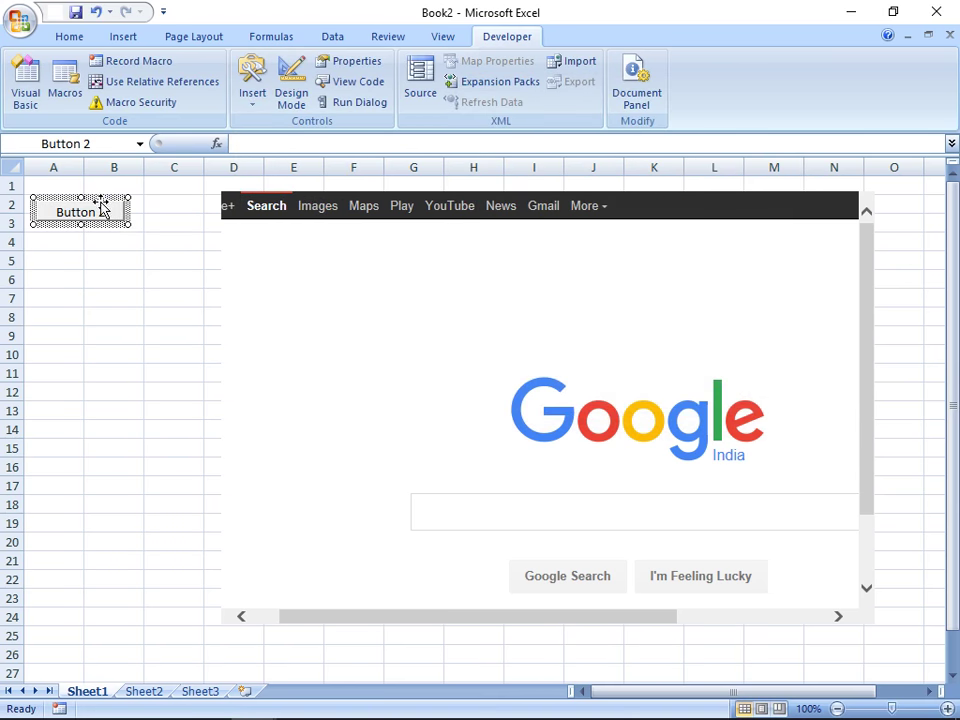
{"action": "left_click", "coordinate": [106, 212]}
{"action": "key", "text": "BackSpace"}
{"action": "key", "text": "BackSpace"}
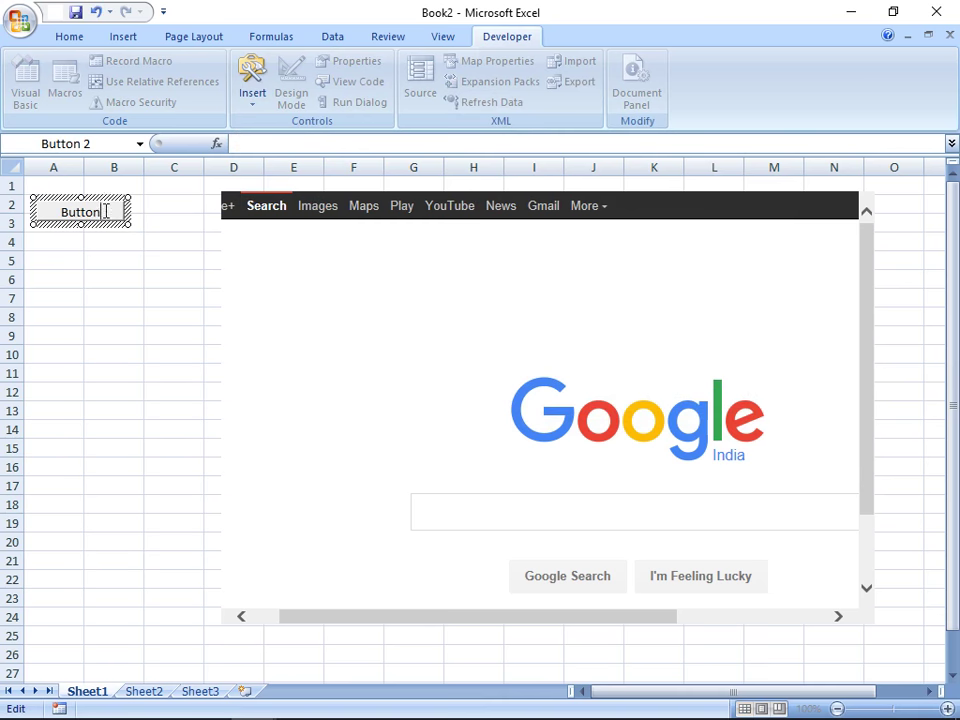
{"action": "key", "text": "BackSpace"}
{"action": "key", "text": "BackSpace"}
{"action": "key", "text": "BackSpace"}
{"action": "left_click", "coordinate": [104, 286]}
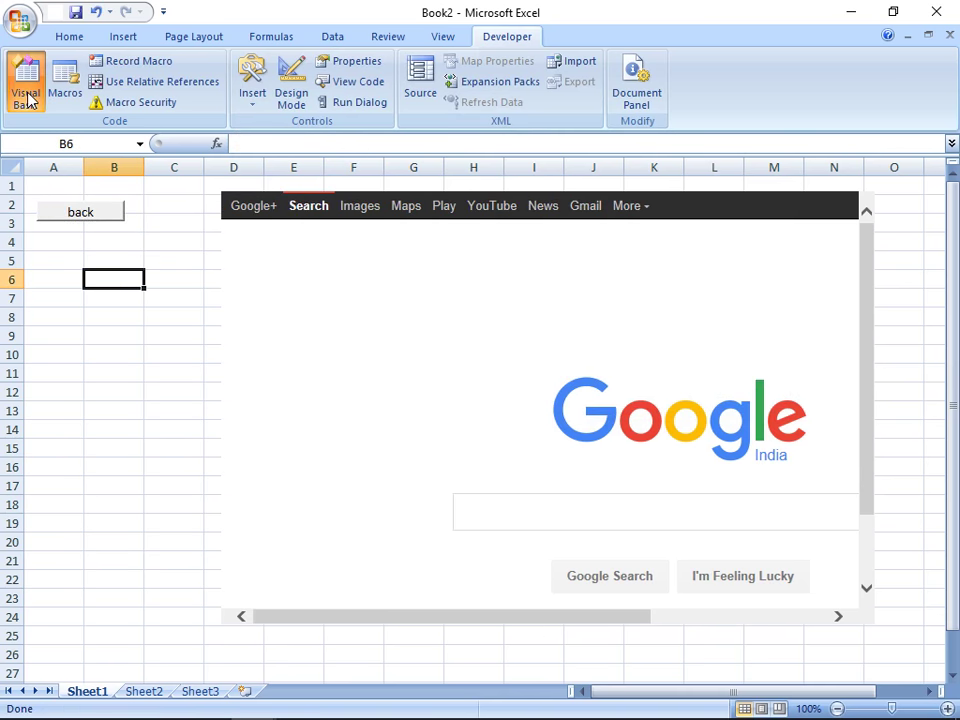
Step: Add a new module with Sub back_1 calling Sheet1.WebBrowser1.GoBack
{"action": "left_click", "coordinate": [28, 97]}
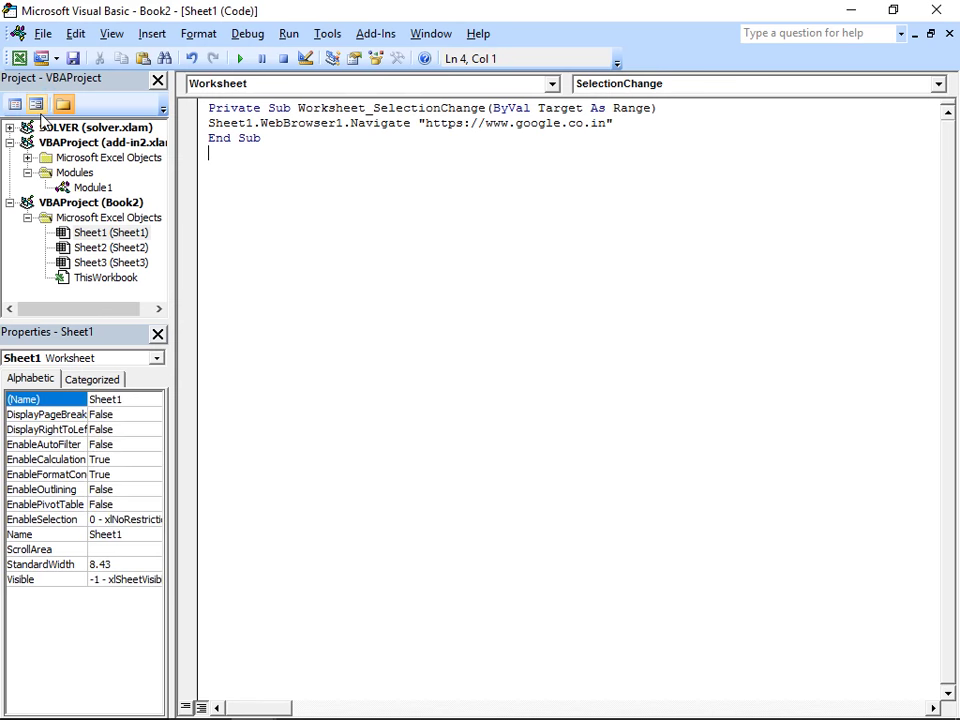
{"action": "left_click", "coordinate": [151, 33]}
{"action": "left_click", "coordinate": [170, 97]}
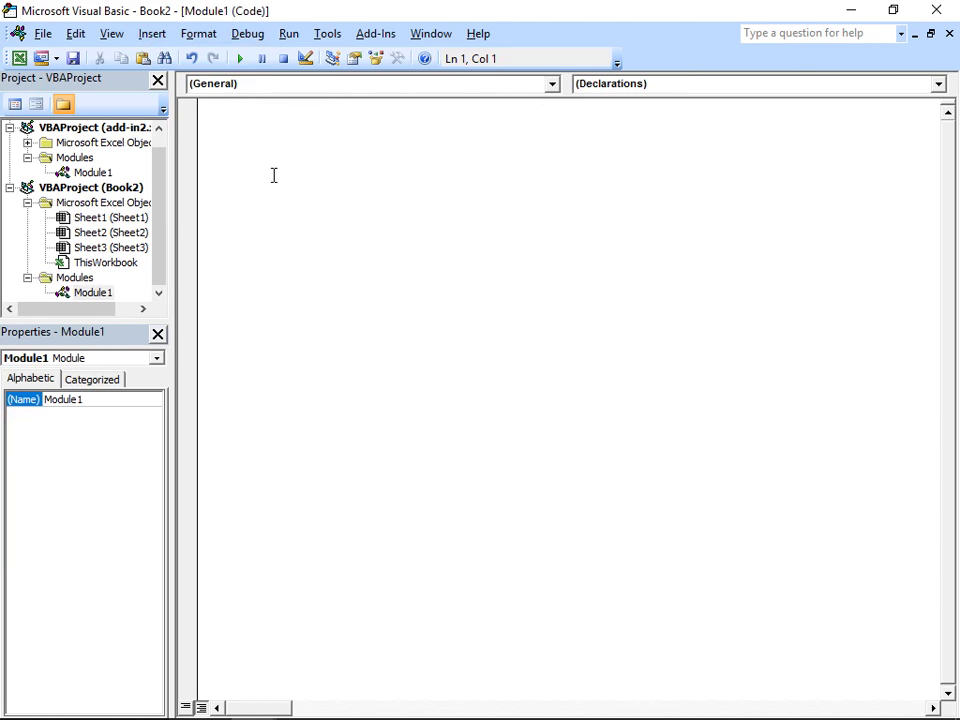
{"action": "type", "text": "sub bac"}
{"action": "type", "text": "k_1"}
{"action": "key", "text": "Return"}
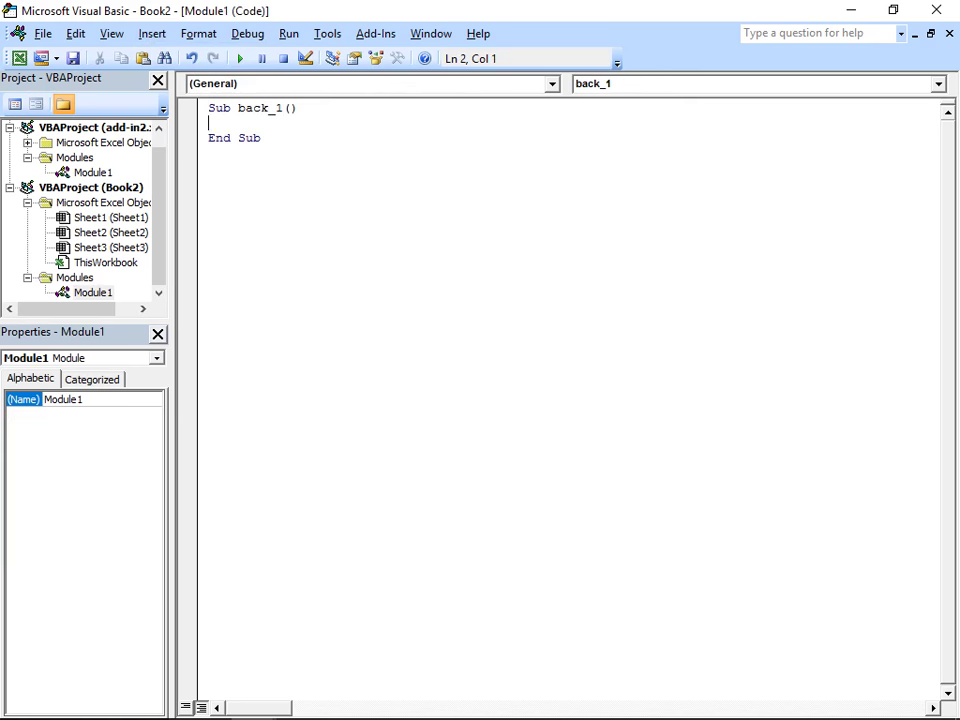
{"action": "type", "text": "sheet1"}
{"action": "type", "text": ".WebBro"}
{"action": "type", "text": "w"}
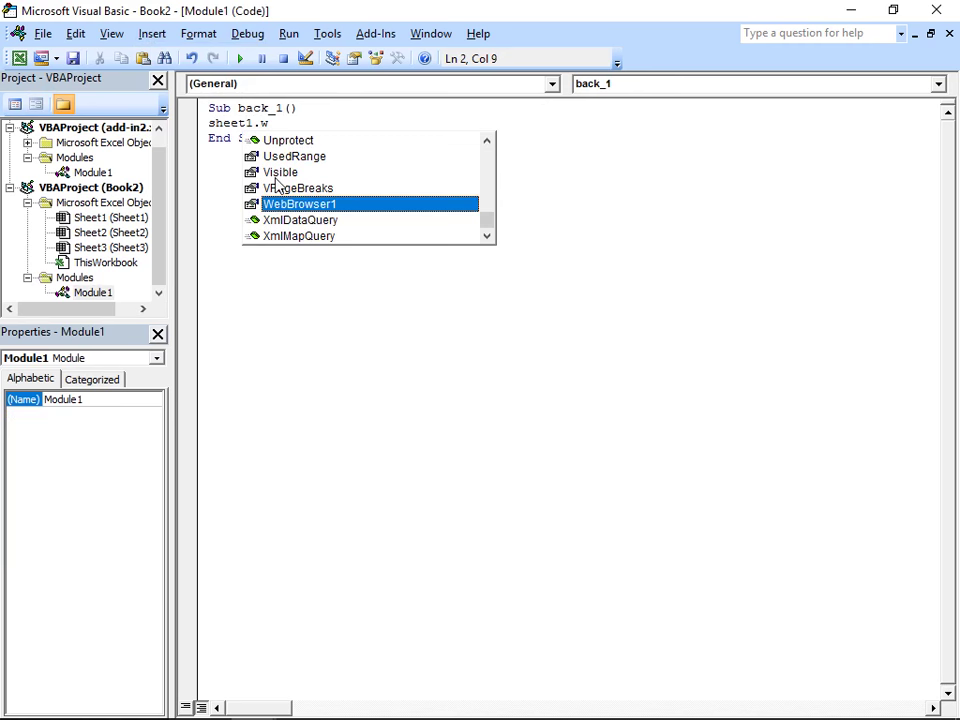
{"action": "key", "text": "Tab"}
{"action": "type", "text": ".go"}
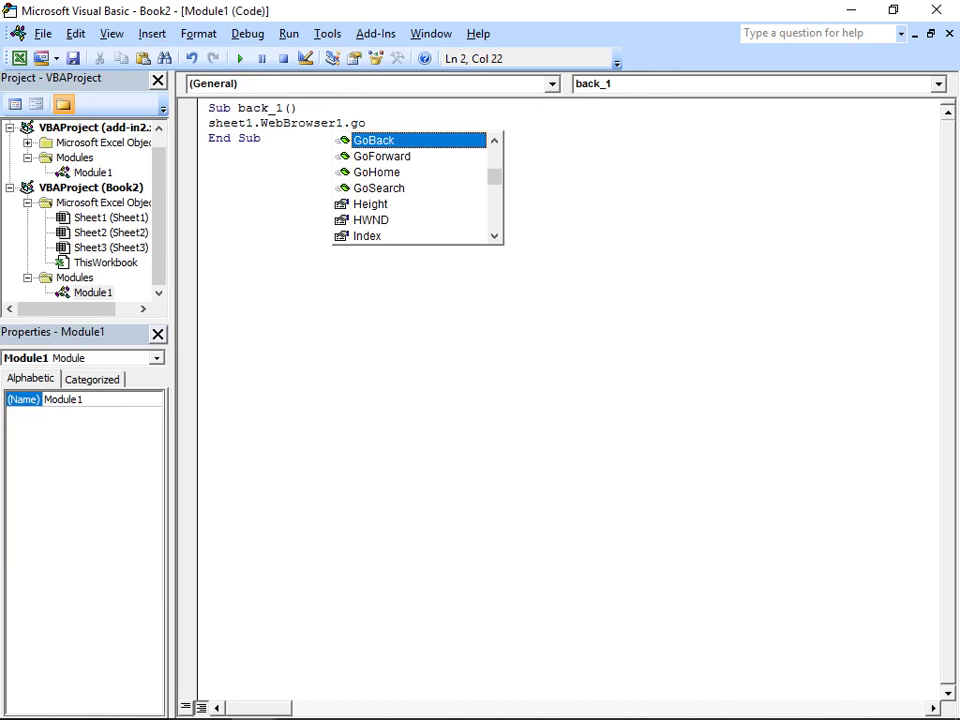
{"action": "key", "text": "Tab"}
{"action": "key", "text": "Down"}
{"action": "key", "text": "alt+F11"}
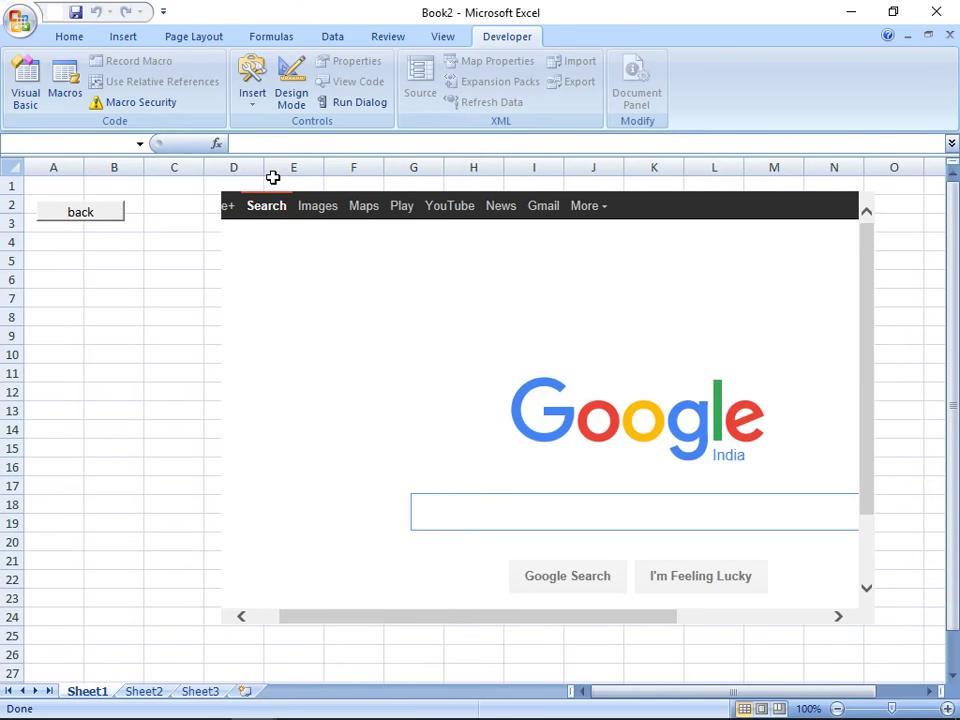
Step: Assign the back_1 macro to the back button
{"action": "right_click", "coordinate": [111, 207]}
{"action": "left_click", "coordinate": [157, 346]}
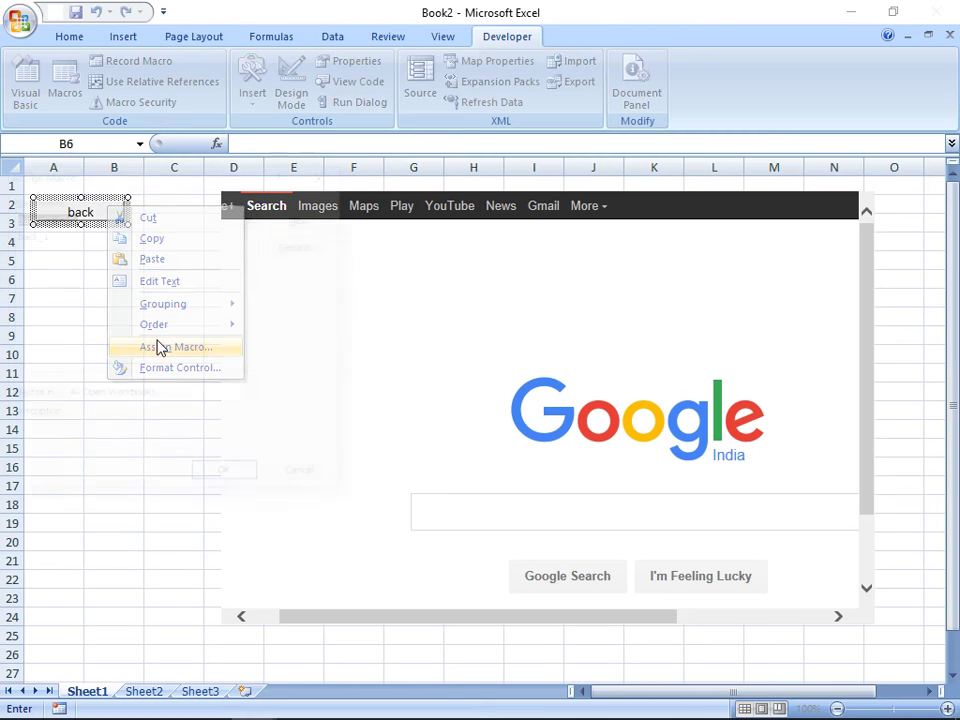
{"action": "left_click", "coordinate": [45, 234]}
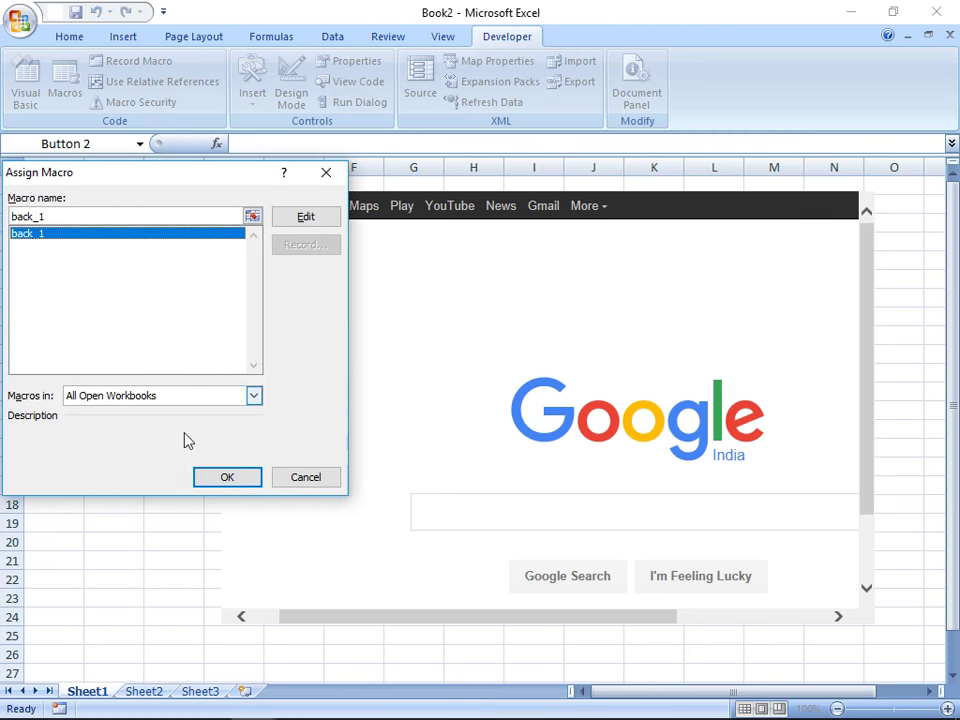
{"action": "left_click", "coordinate": [229, 479]}
Step: Search "excel book" in the embedded browser, then click back to return to Google
{"action": "left_click", "coordinate": [430, 517]}
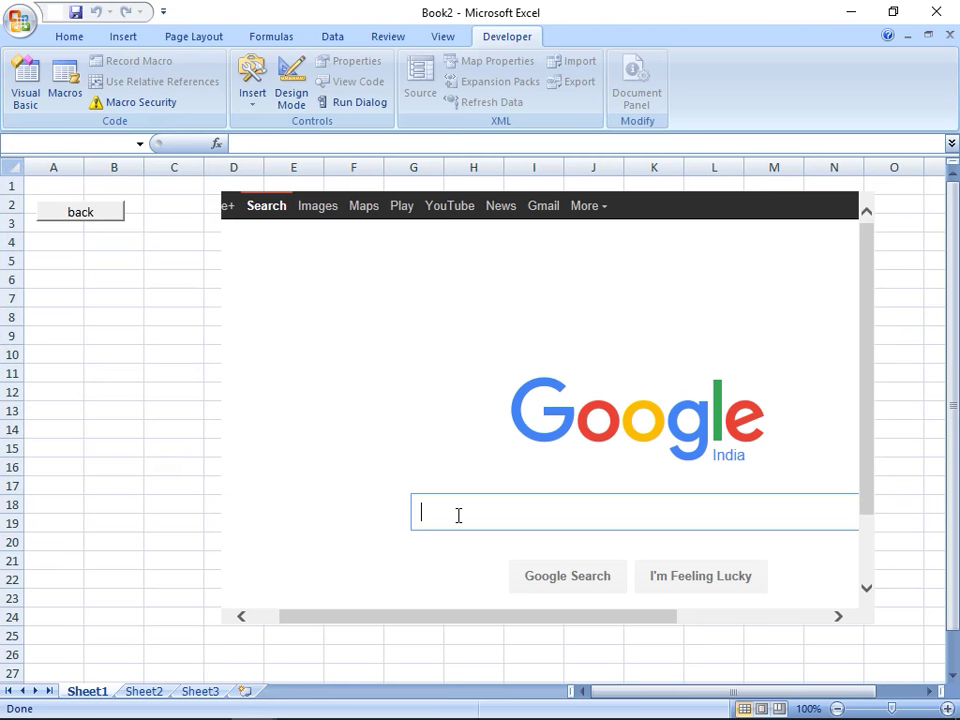
{"action": "type", "text": "excel"}
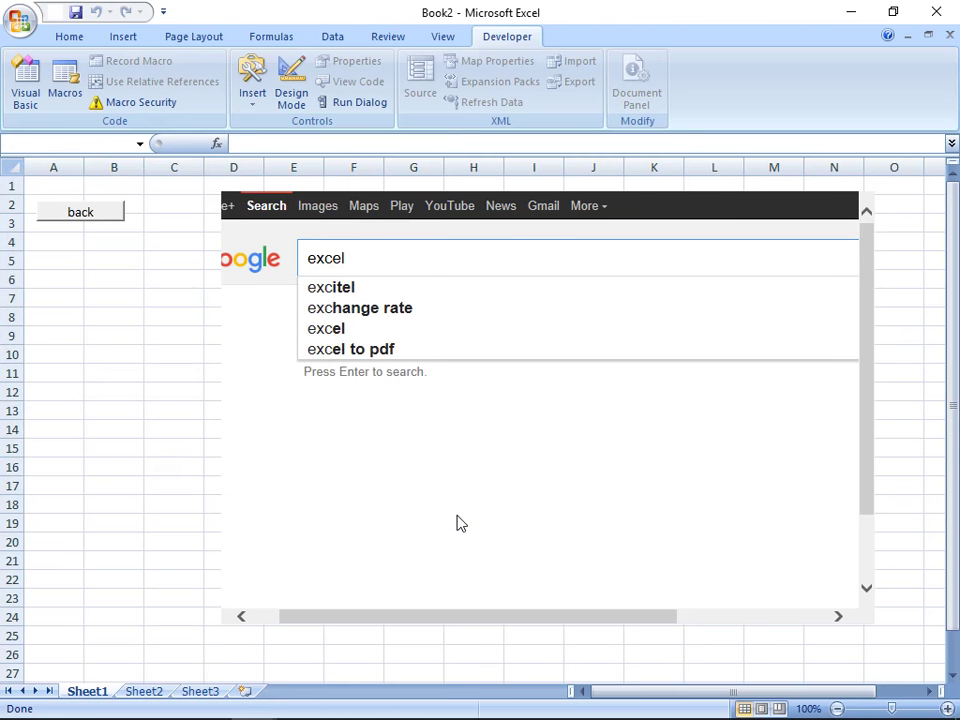
{"action": "type", "text": " book"}
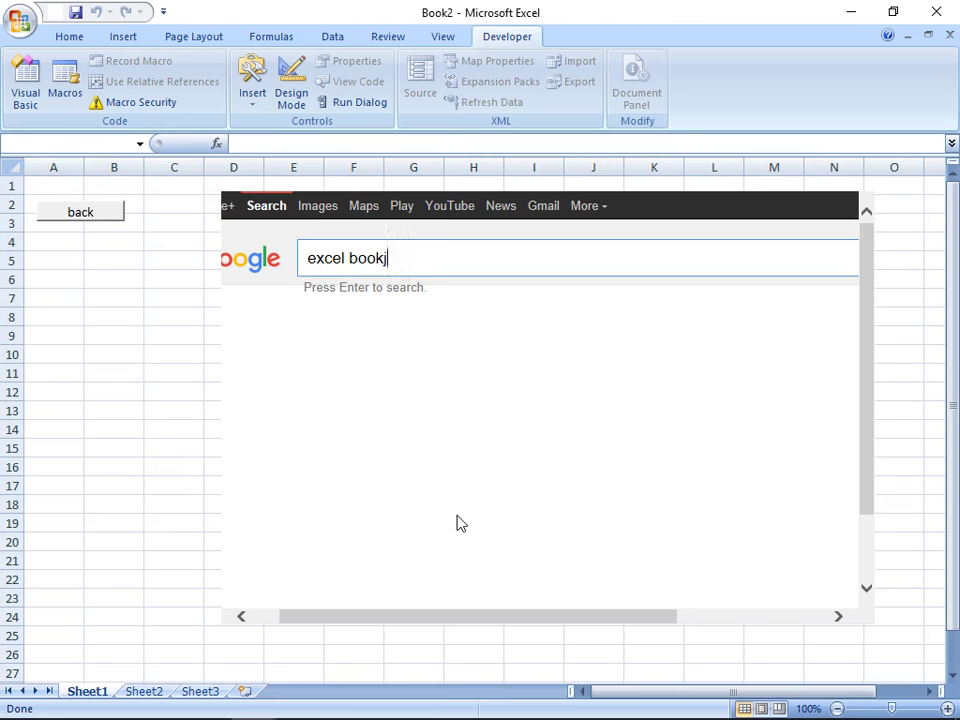
{"action": "key", "text": "Return"}
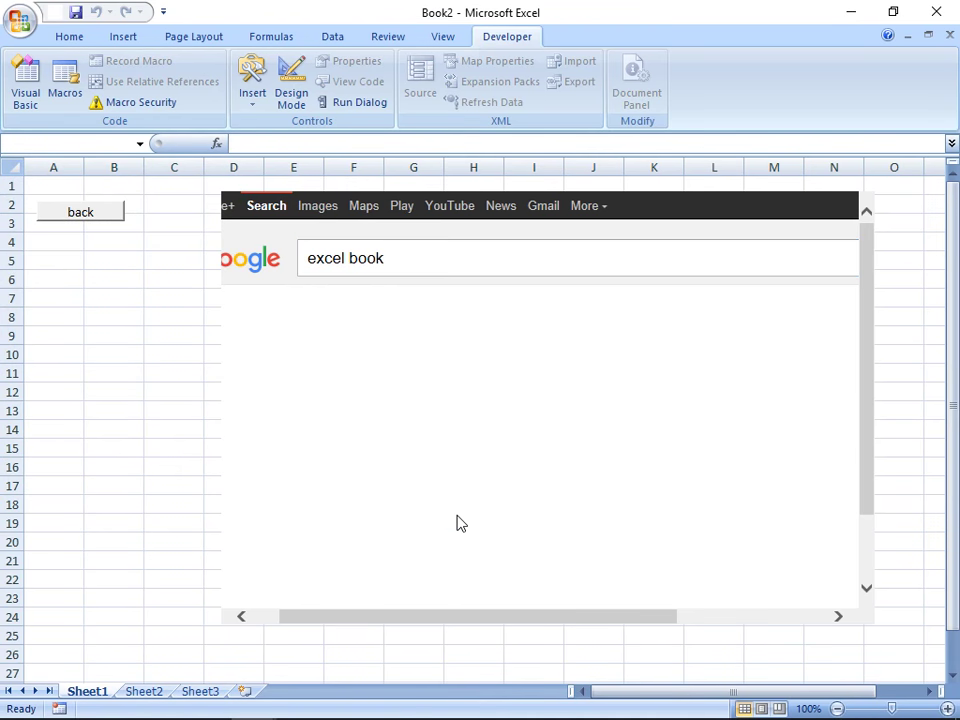
{"action": "left_click", "coordinate": [462, 251]}
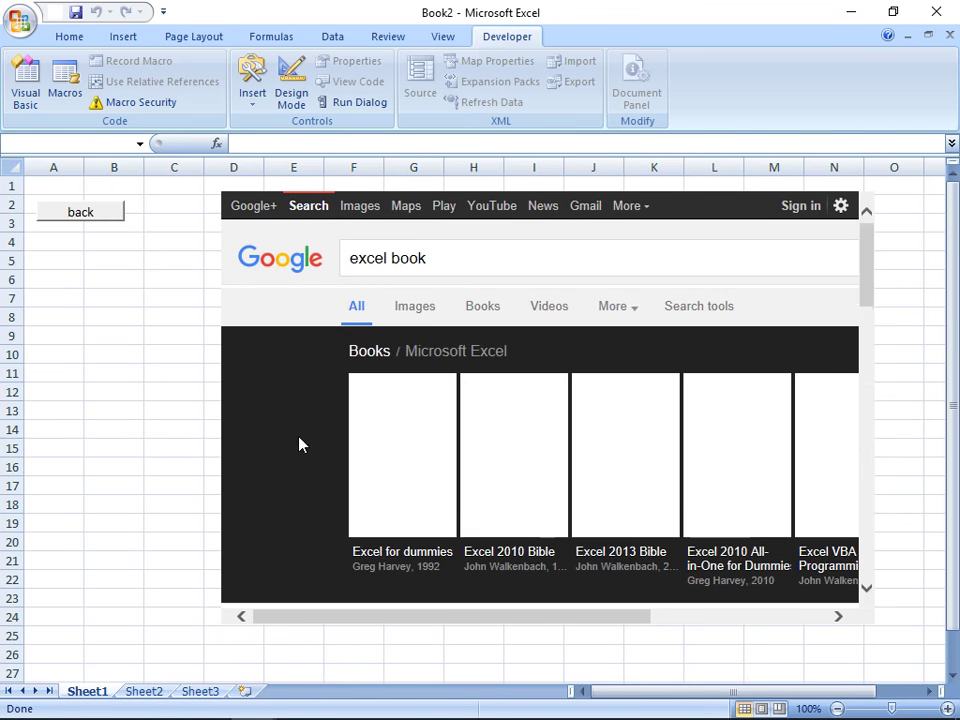
{"action": "left_click", "coordinate": [104, 294]}
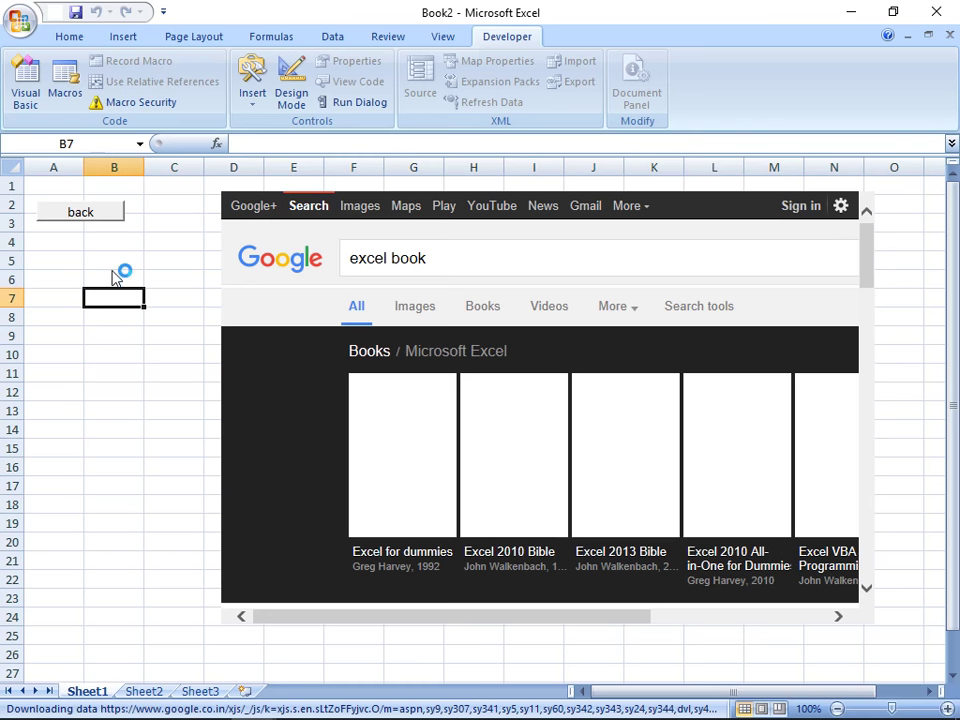
{"action": "left_click", "coordinate": [90, 220]}
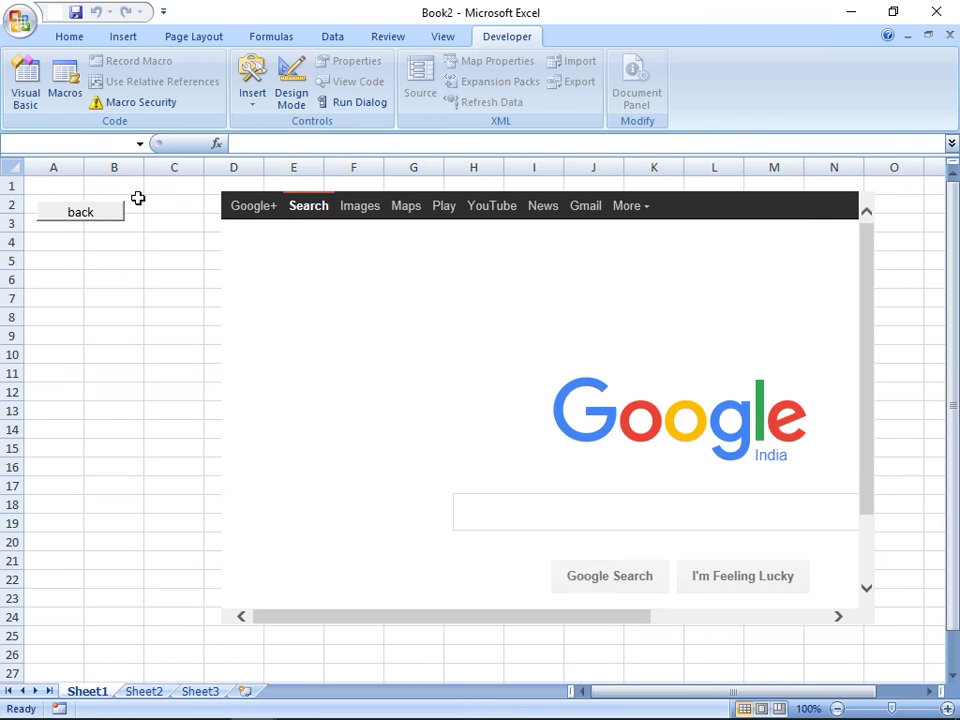
Step: Draw a form button just below the back button, skip macro assignment, and caption it 'next'
{"action": "left_click", "coordinate": [253, 112]}
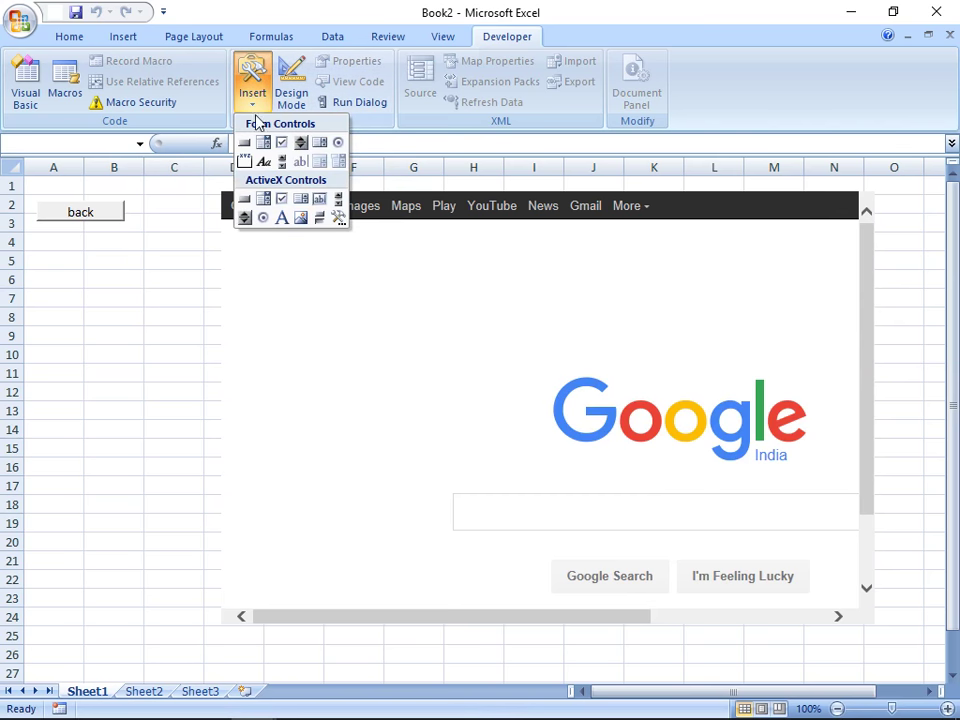
{"action": "left_click", "coordinate": [246, 141]}
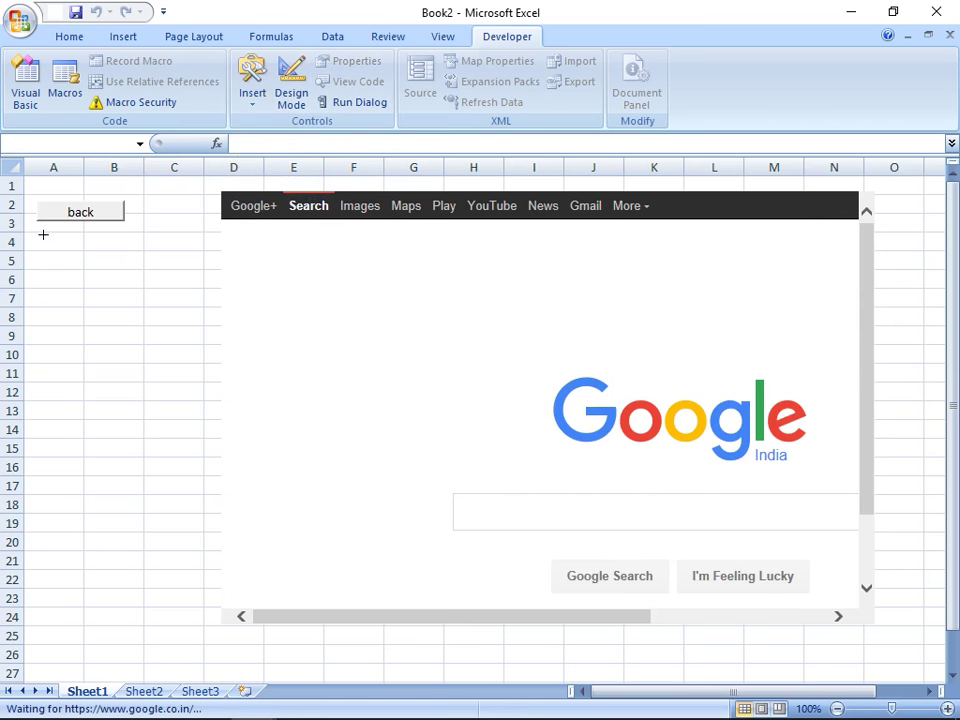
{"action": "mouse_move", "coordinate": [36, 225]}
{"action": "left_mouse_down"}
{"action": "mouse_move", "coordinate": [128, 274]}
{"action": "mouse_move", "coordinate": [137, 250]}
{"action": "left_mouse_up"}
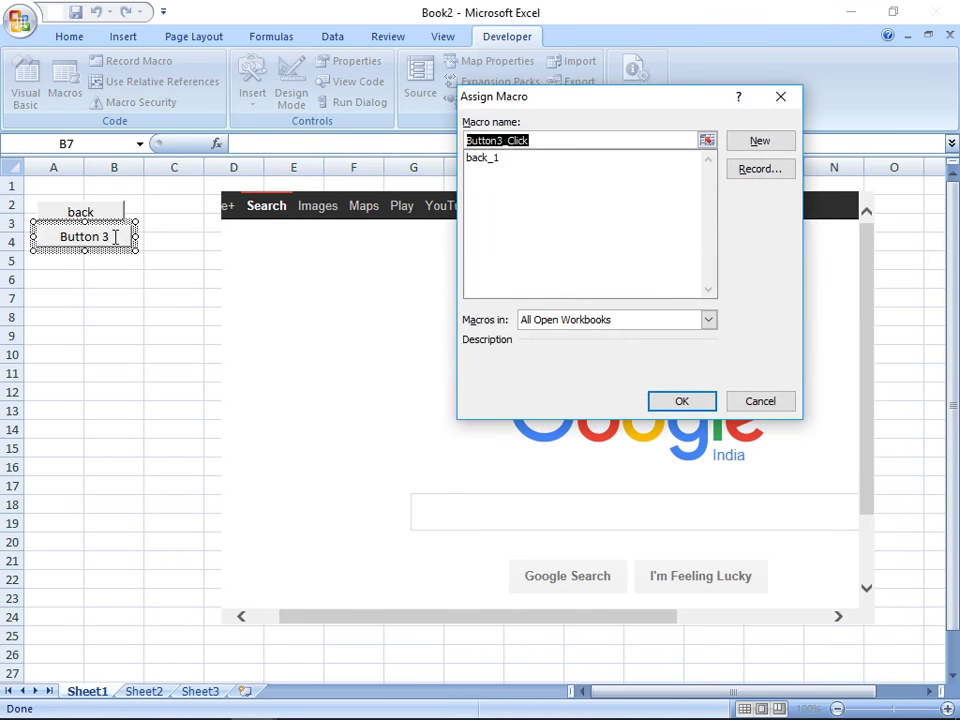
{"action": "key", "text": "Escape"}
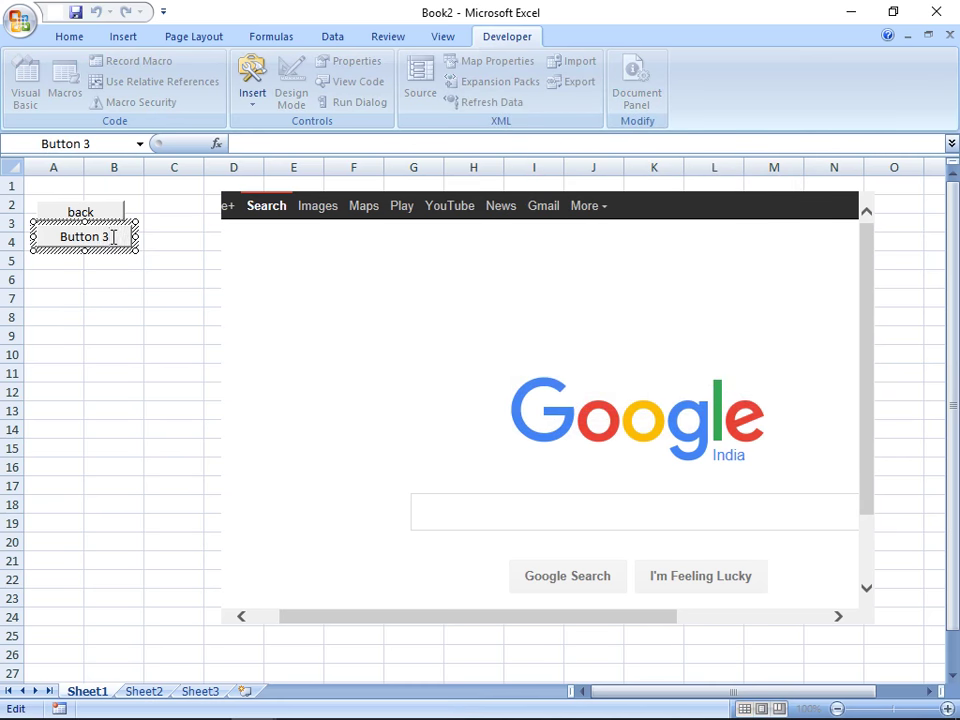
{"action": "key", "text": "BackSpace"}
{"action": "key", "text": "BackSpace"}
{"action": "key", "text": "BackSpace"}
{"action": "key", "text": "BackSpace"}
{"action": "type", "text": "ext"}
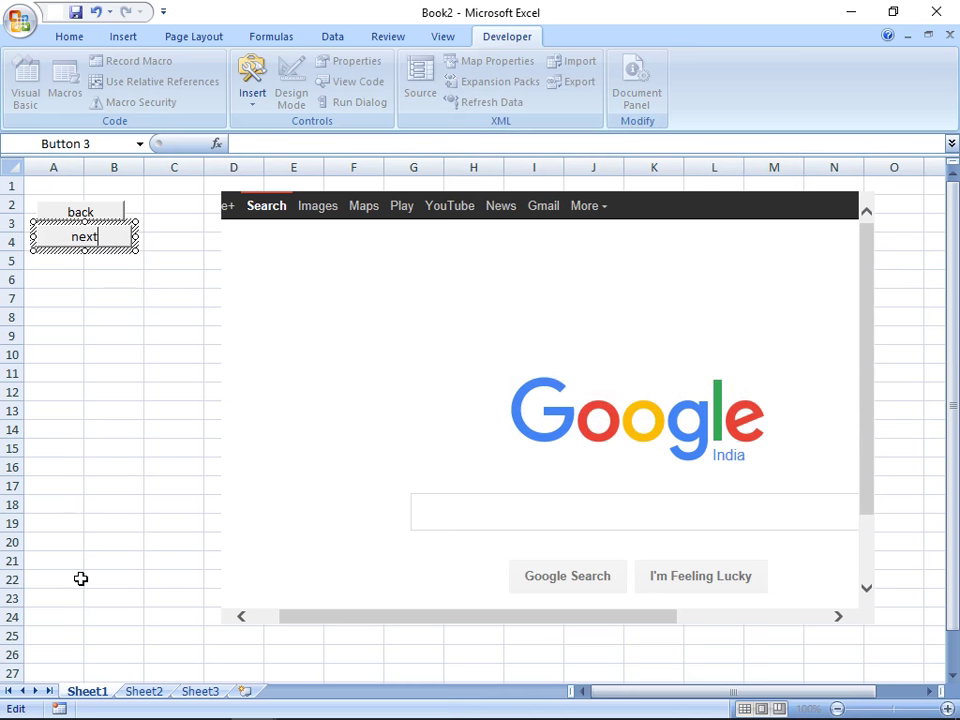
{"action": "left_click", "coordinate": [120, 484]}
Step: Start a new Sub next_1() macro below back_1 in Module1
{"action": "left_click", "coordinate": [26, 80]}
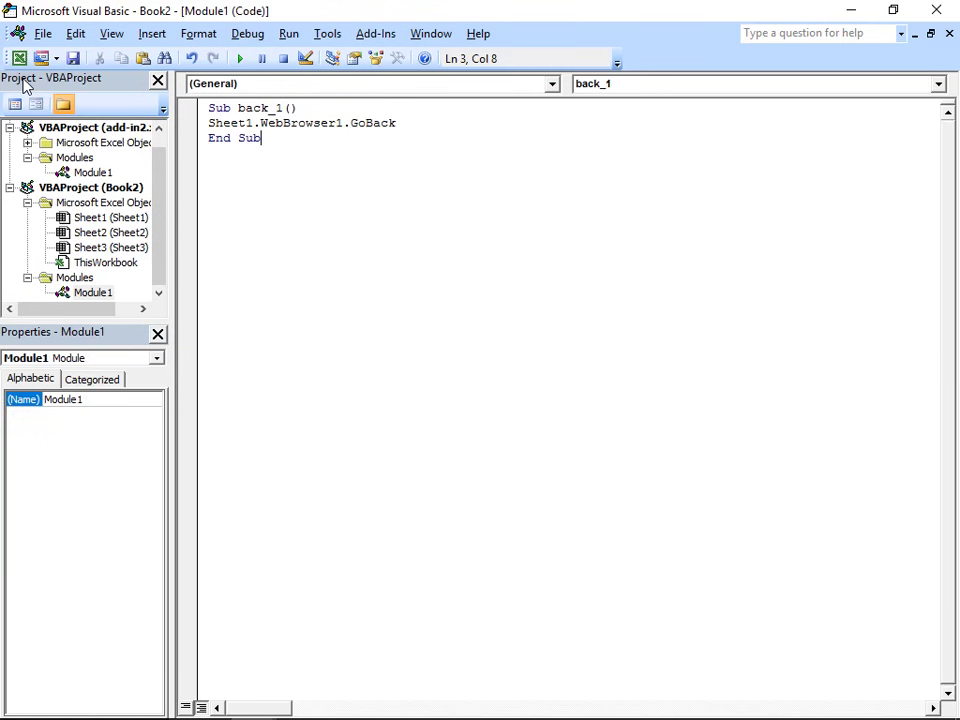
{"action": "key", "text": "alt+F11"}
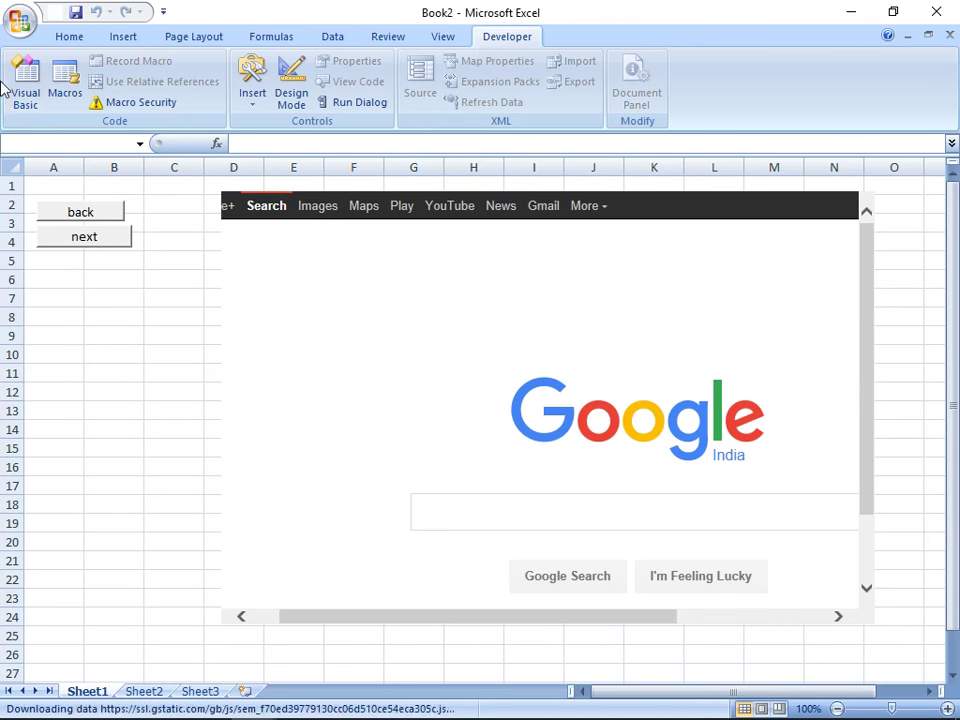
{"action": "left_click", "coordinate": [14, 82]}
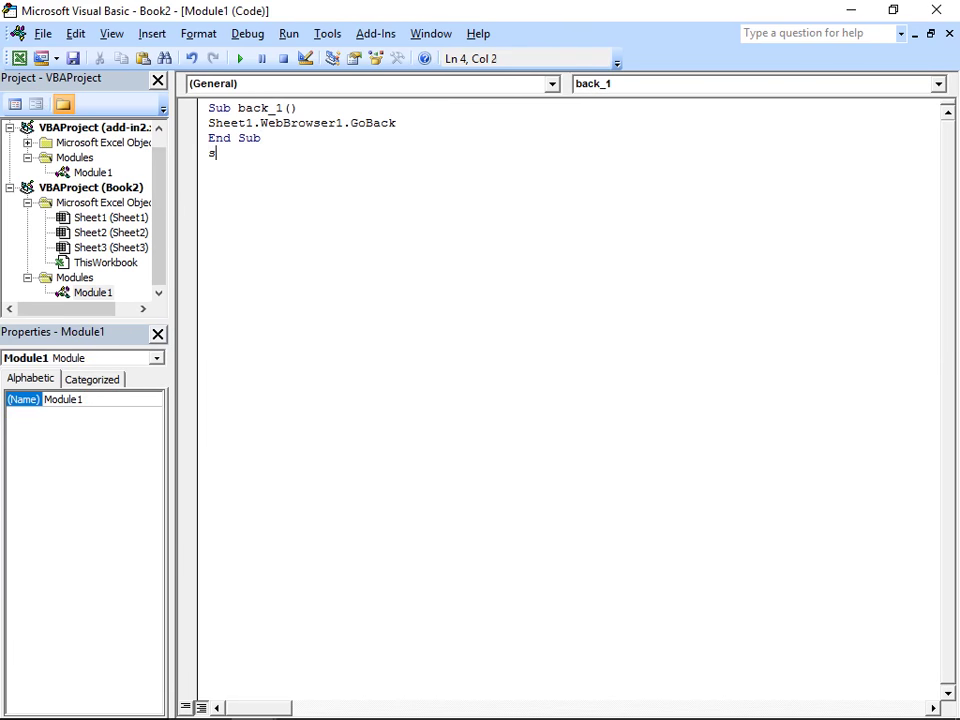
{"action": "type", "text": "ub next"}
{"action": "type", "text": "_1"}
{"action": "key", "text": "Return"}
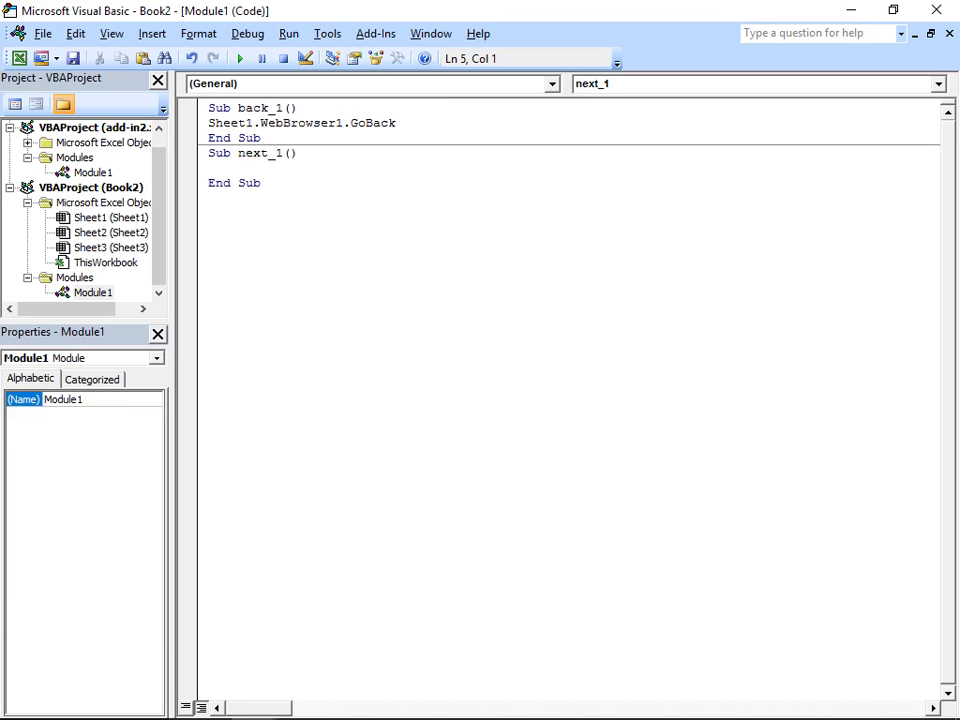
Step: Give next_1 the line Sheet1.WebBrowser1.GoForward, picking GoForward from the suggestion list
{"action": "type", "text": "go"}
{"action": "key", "text": "BackSpace"}
{"action": "key", "text": "BackSpace"}
{"action": "type", "text": "sg"}
{"action": "key", "text": "BackSpace"}
{"action": "type", "text": "hee"}
{"action": "type", "text": ".s"}
{"action": "key", "text": "BackSpace"}
{"action": "key", "text": "BackSpace"}
{"action": "key", "text": "BackSpace"}
{"action": "type", "text": "1.we."}
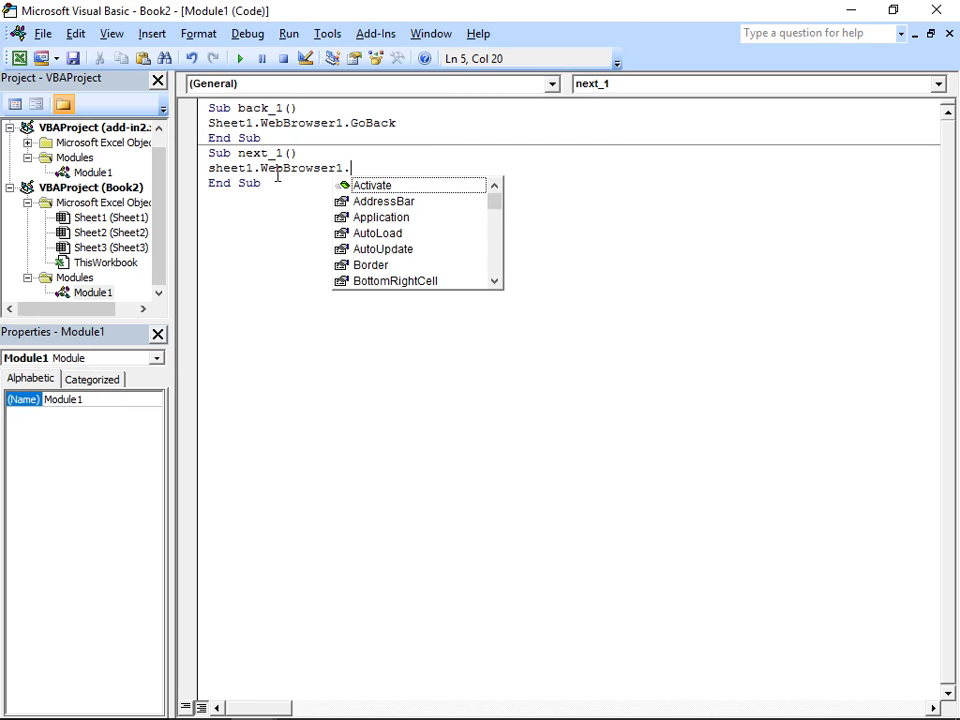
{"action": "type", "text": "go"}
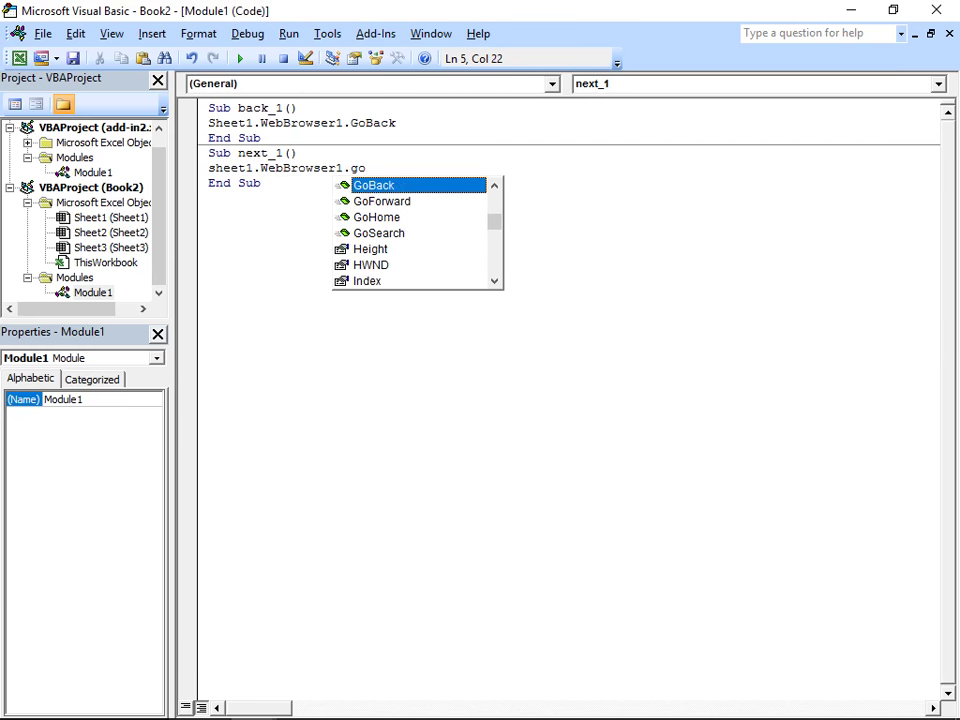
{"action": "key", "text": "Down"}
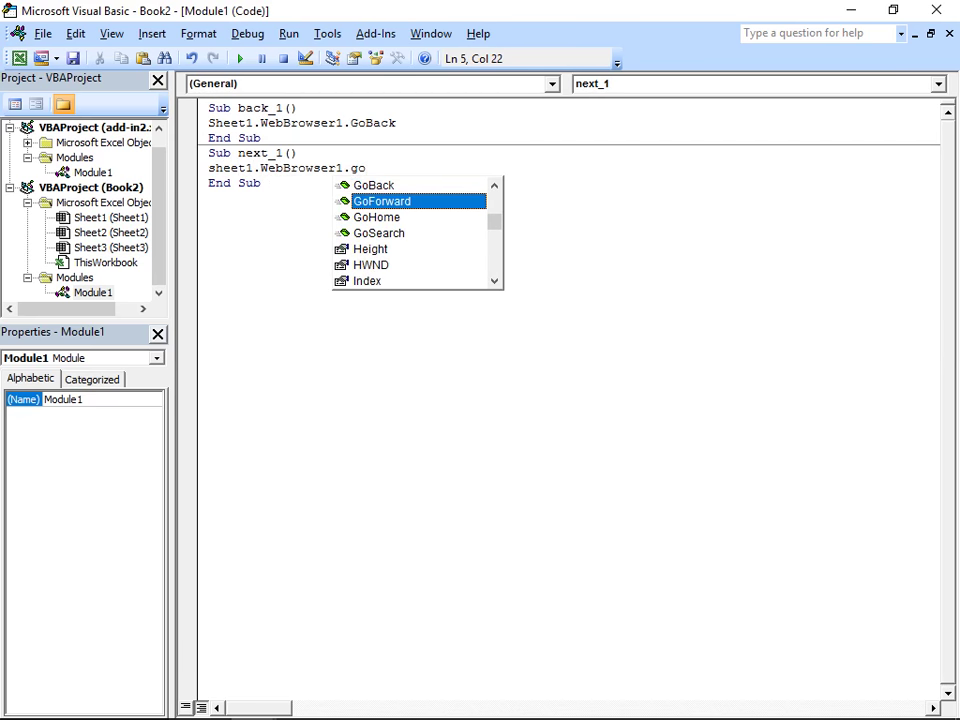
{"action": "key", "text": "Tab"}
{"action": "key", "text": "Down"}
Step: Search 'youtube' in the embedded browser and test the back and next buttons
{"action": "key", "text": "alt+F11"}
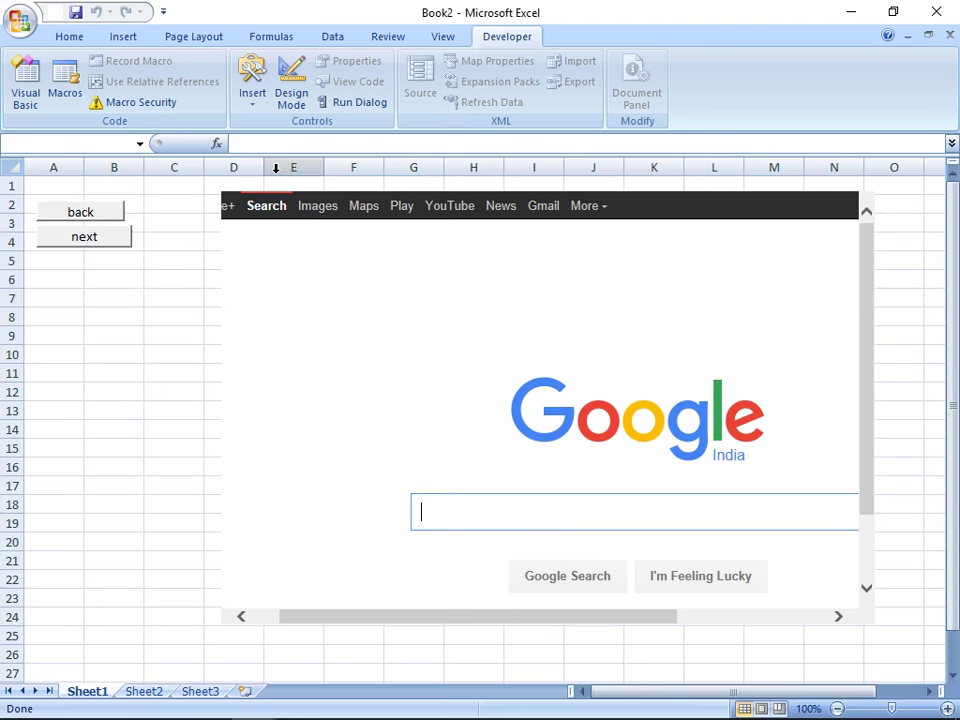
{"action": "left_click", "coordinate": [540, 506]}
{"action": "type", "text": "youtube"}
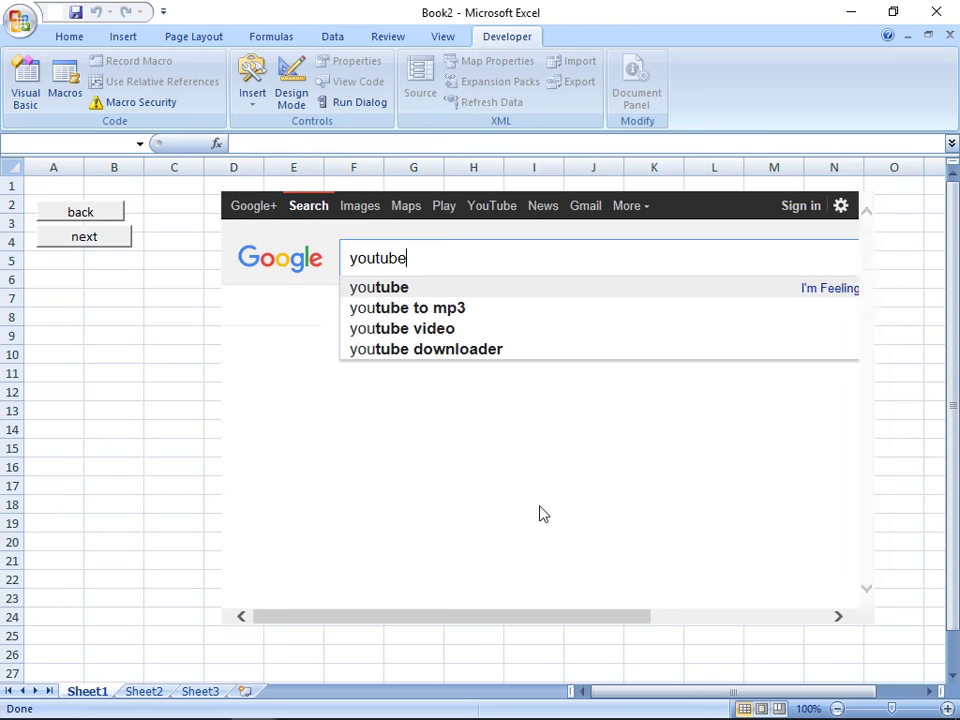
{"action": "key", "text": "Return"}
{"action": "left_click", "coordinate": [100, 218]}
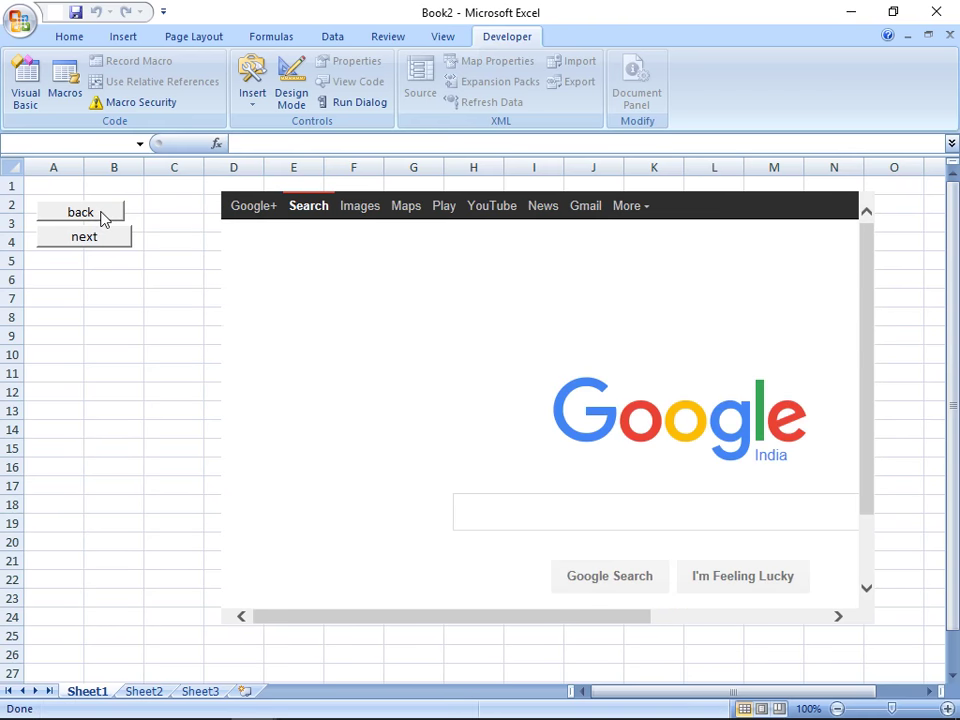
{"action": "left_click", "coordinate": [103, 248]}
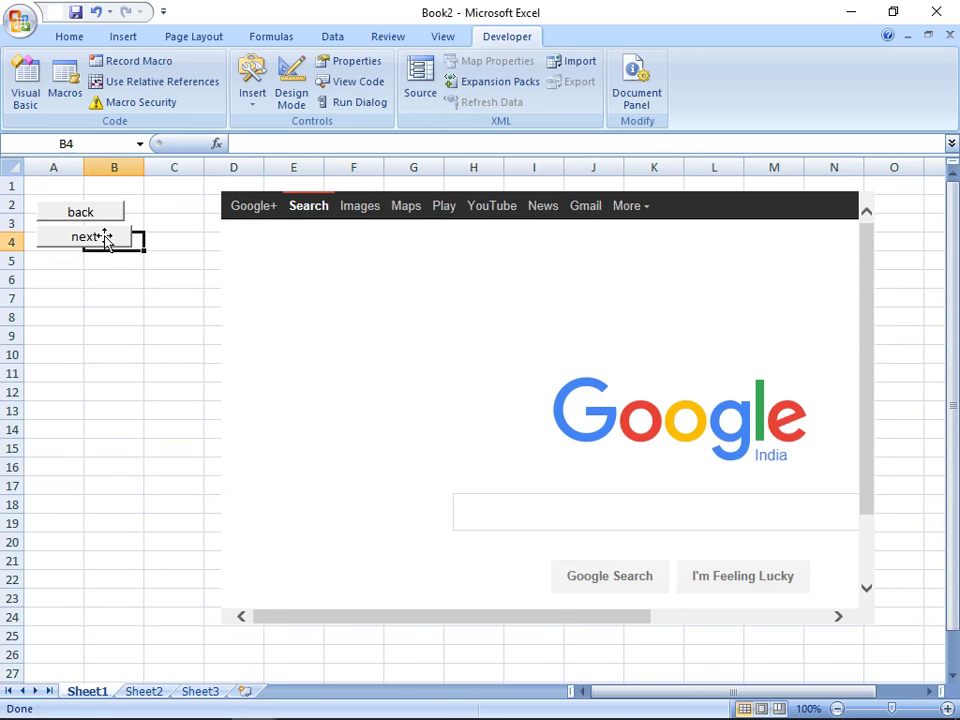
{"action": "left_click", "coordinate": [87, 240]}
Step: Inspect the next button's Assign Macro option, then close Book2 without saving
{"action": "right_click", "coordinate": [88, 240]}
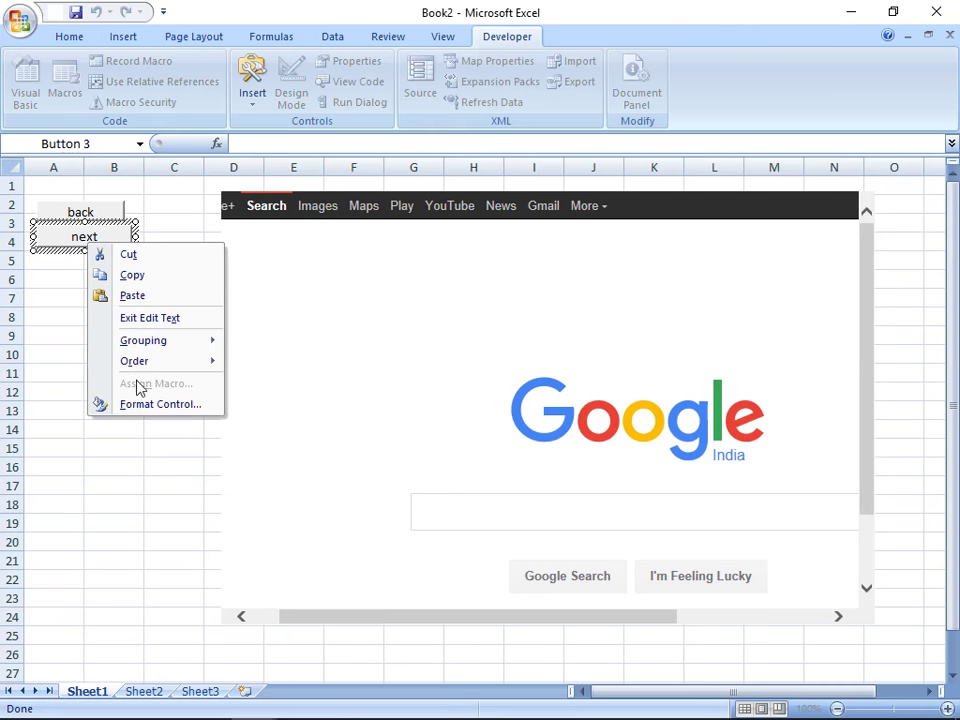
{"action": "left_click", "coordinate": [54, 426]}
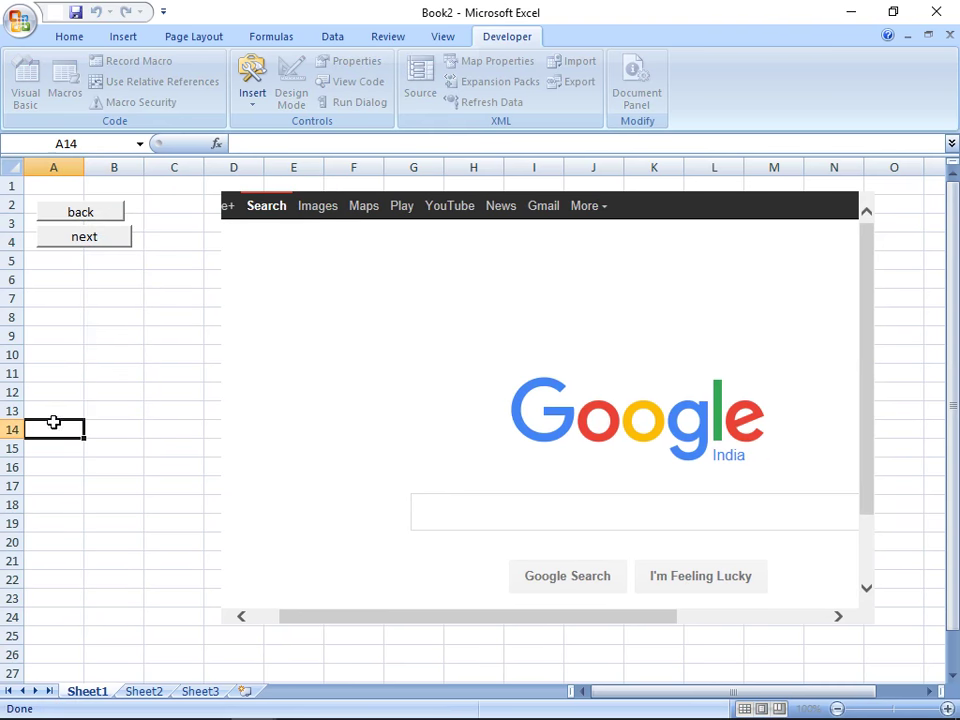
{"action": "right_click", "coordinate": [84, 243]}
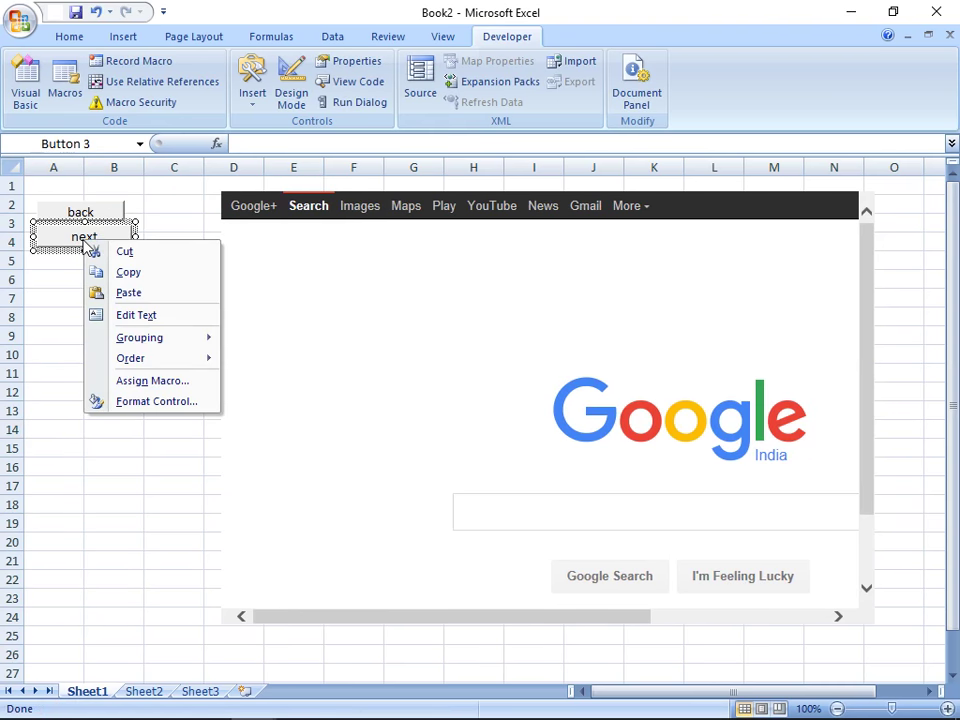
{"action": "left_click", "coordinate": [122, 381]}
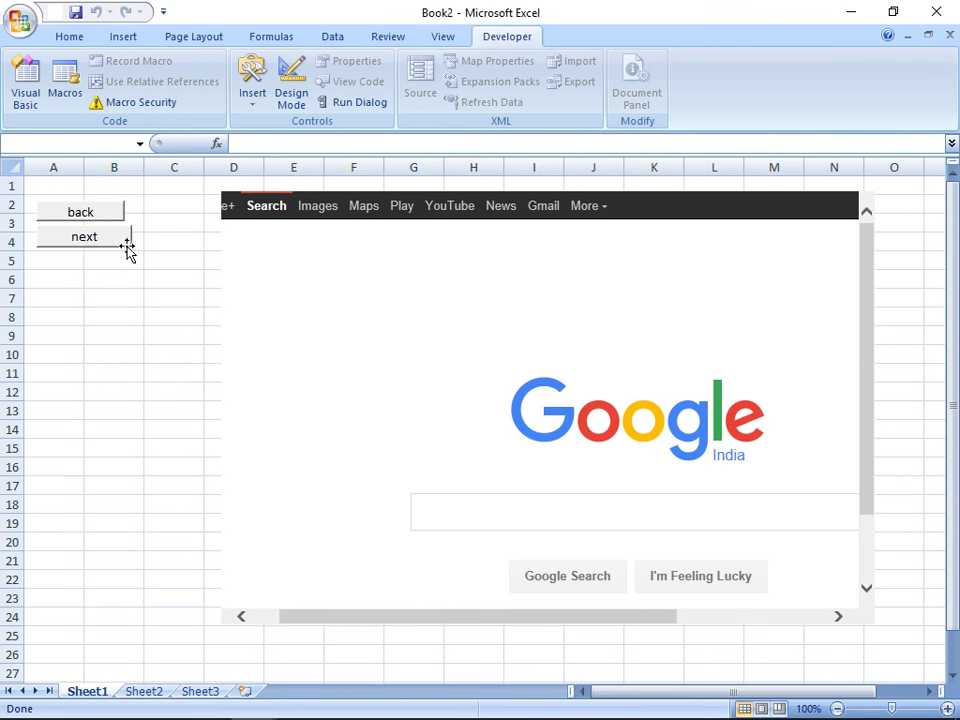
{"action": "left_click", "coordinate": [108, 377]}
{"action": "left_click", "coordinate": [938, 11]}
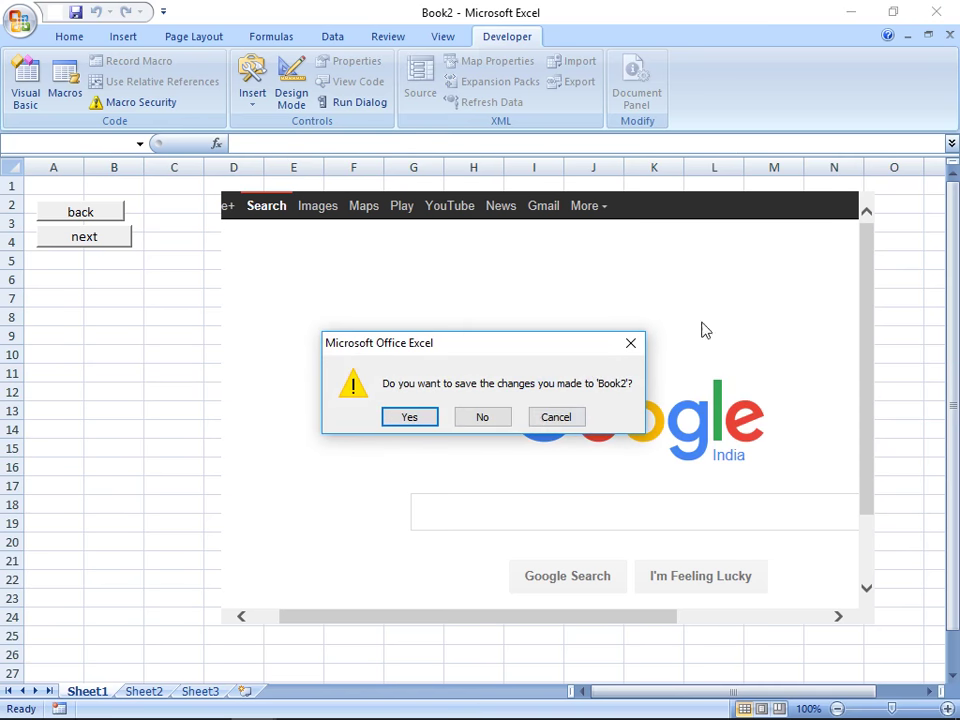
{"action": "left_click", "coordinate": [498, 418]}
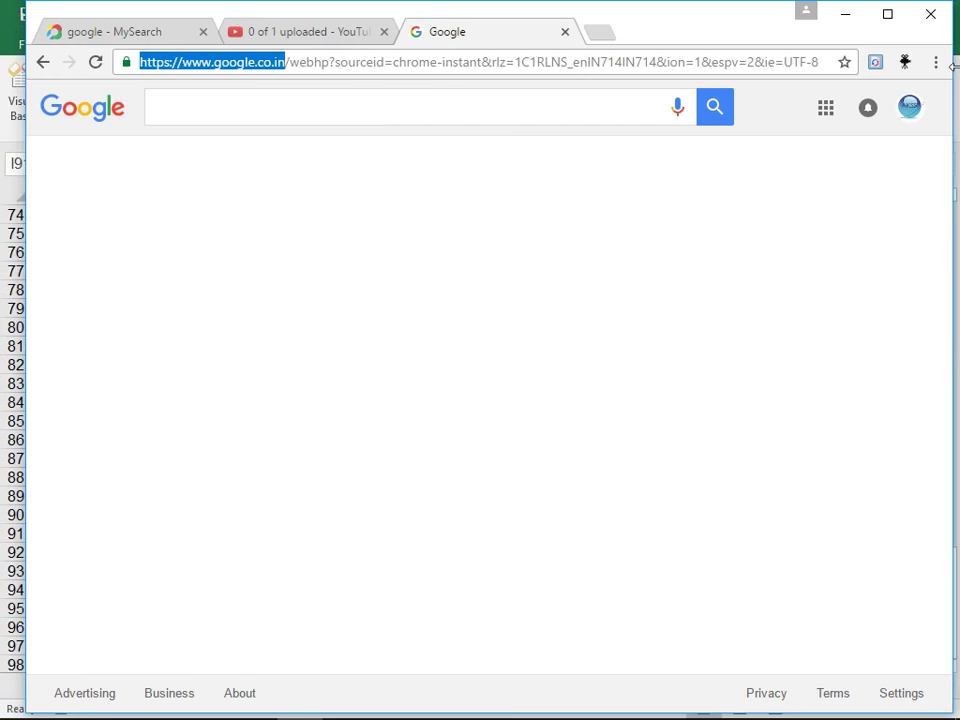
Step: Minimize Chrome to reveal Book1 and open the Visual Basic editor
{"action": "left_click", "coordinate": [857, 16]}
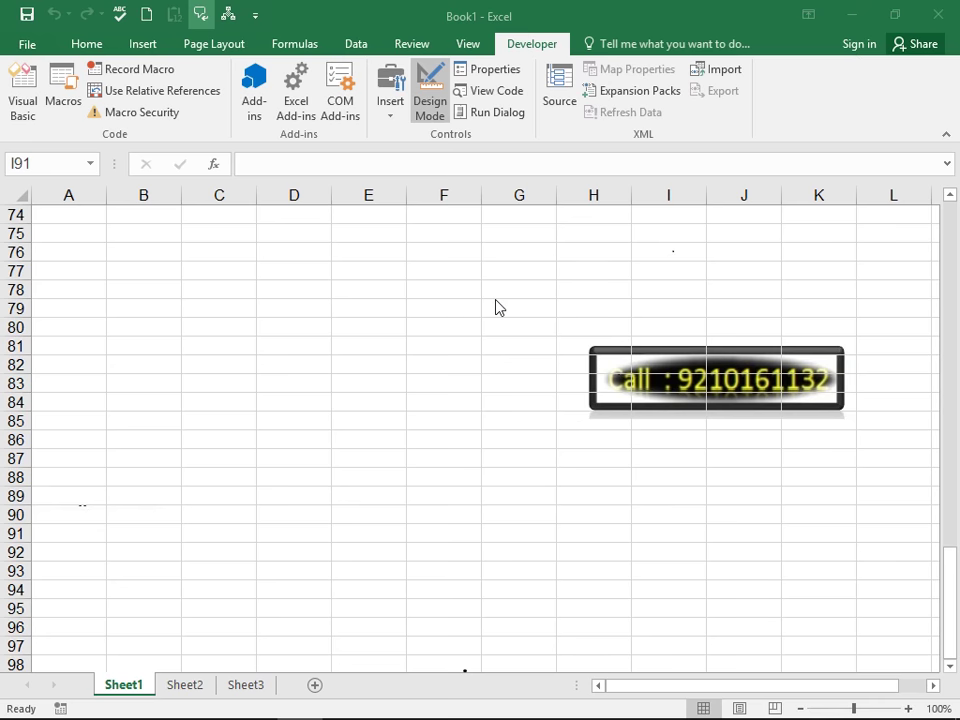
{"action": "scroll", "coordinate": [364, 305], "scroll_direction": "up", "scroll_amount": 9}
{"action": "left_click", "coordinate": [364, 306]}
{"action": "scroll", "coordinate": [365, 305], "scroll_direction": "up", "scroll_amount": 4}
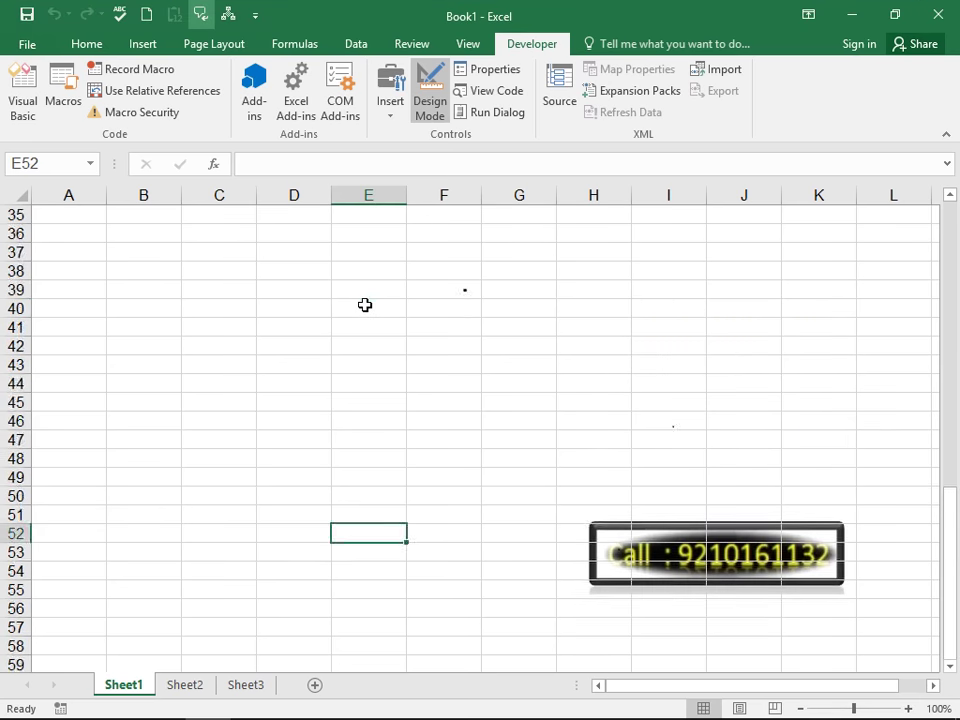
{"action": "scroll", "coordinate": [368, 305], "scroll_direction": "up", "scroll_amount": 4}
{"action": "scroll", "coordinate": [372, 306], "scroll_direction": "up", "scroll_amount": 8}
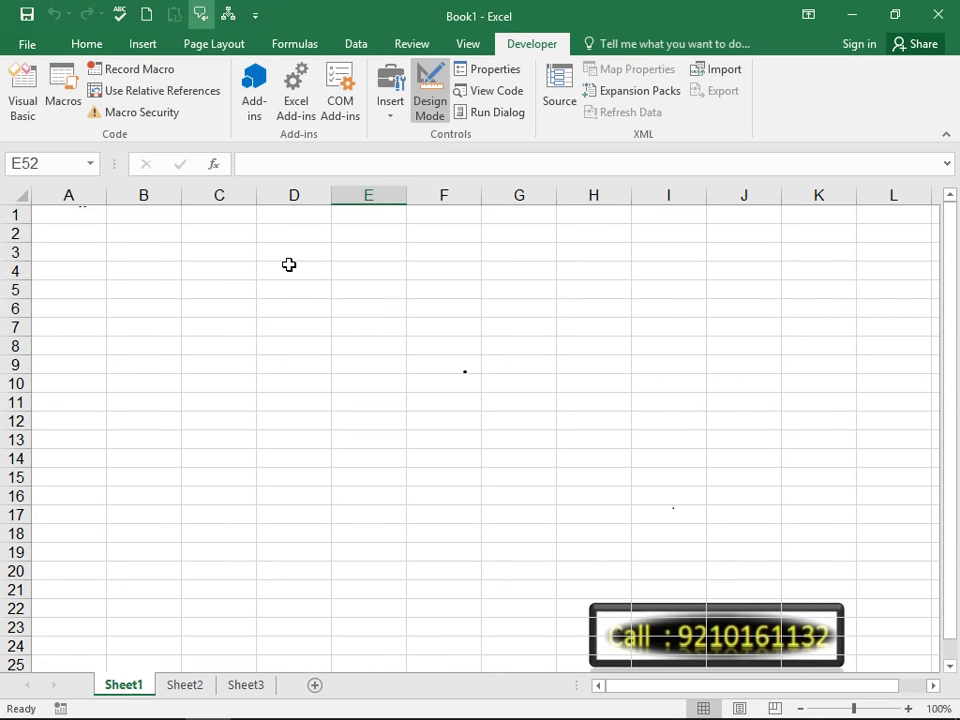
{"action": "left_click", "coordinate": [30, 105]}
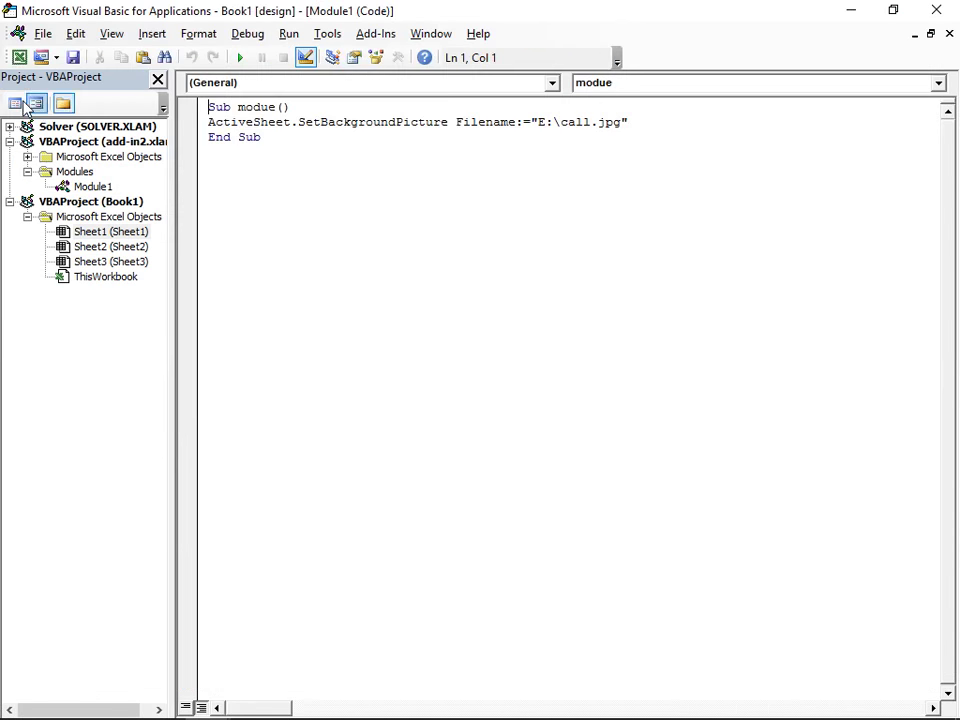
Step: Add a Sub sheet_1() header after the modue macro and begin its body with 'sheet1'
{"action": "left_click", "coordinate": [236, 156]}
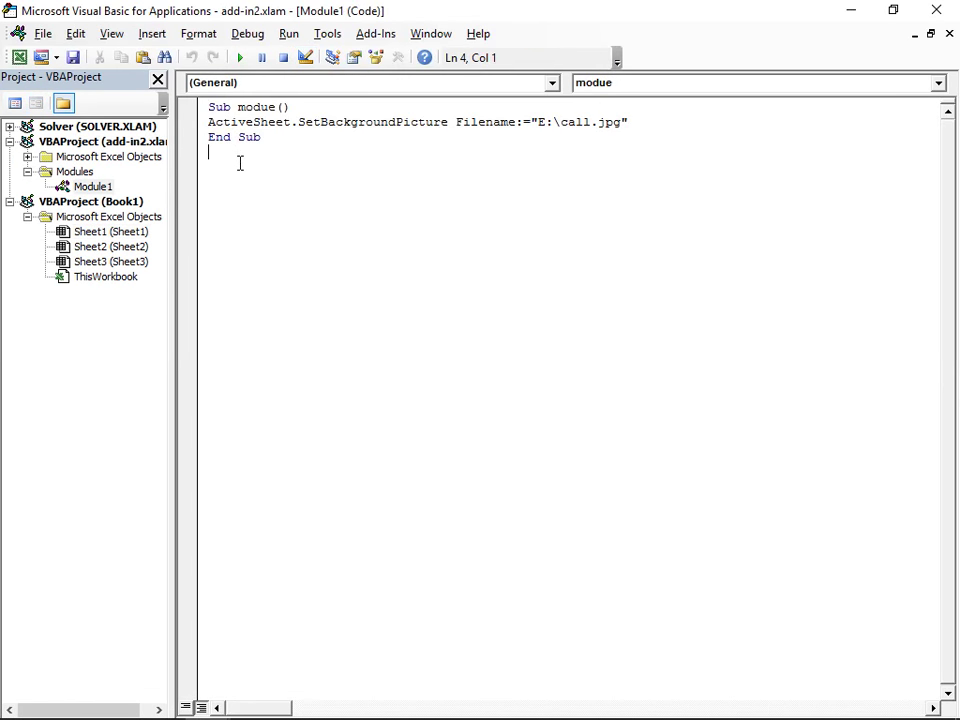
{"action": "type", "text": "sub m"}
{"action": "type", "text": "o"}
{"action": "key", "text": "BackSpace"}
{"action": "key", "text": "BackSpace"}
{"action": "type", "text": "she"}
{"action": "type", "text": "et1"}
{"action": "key", "text": "BackSpace"}
{"action": "type", "text": "_"}
{"action": "type", "text": "1"}
{"action": "key", "text": "Return"}
{"action": "type", "text": "sheet"}
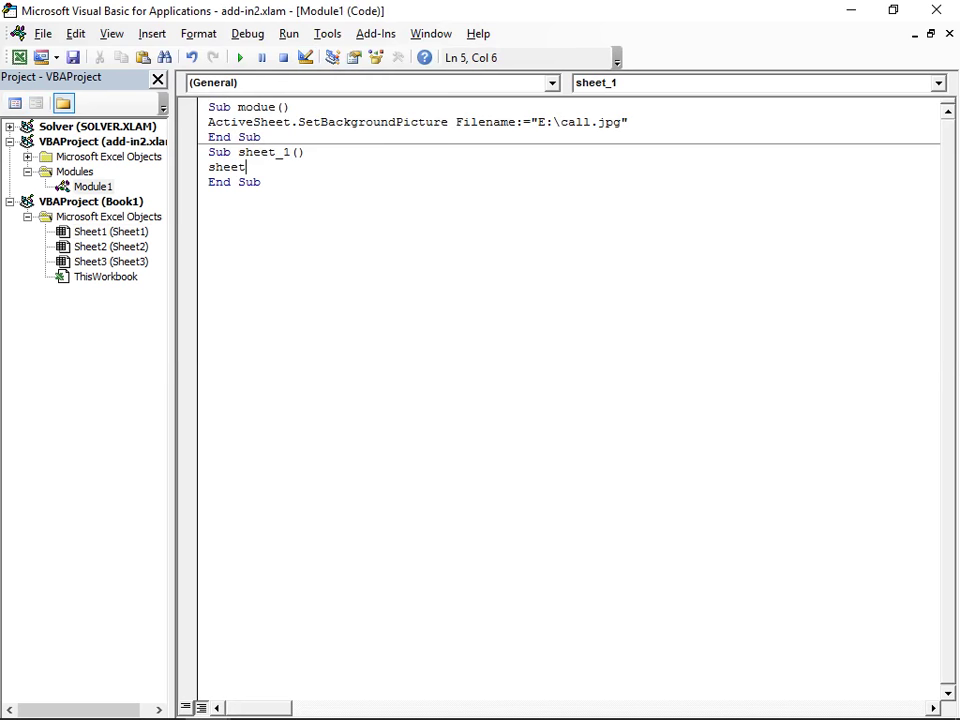
{"action": "type", "text": "1"}
{"action": "left_click", "coordinate": [90, 201]}
Step: Insert a new module in Book1 with a sheet_1 macro whose first line is Sheet1.Activate
{"action": "left_click", "coordinate": [153, 34]}
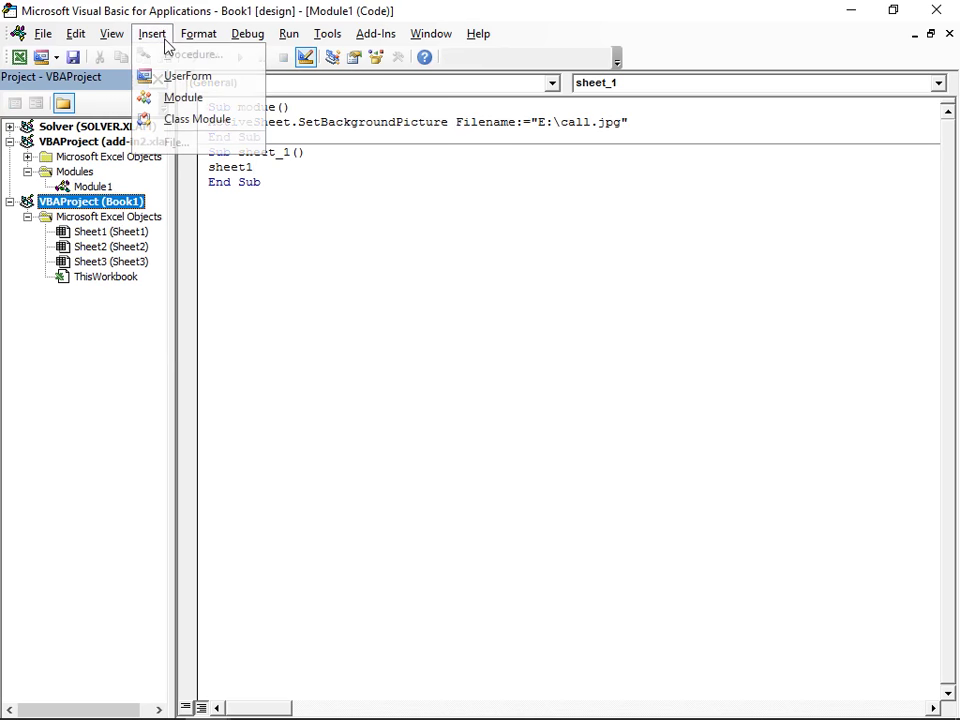
{"action": "left_click", "coordinate": [190, 98]}
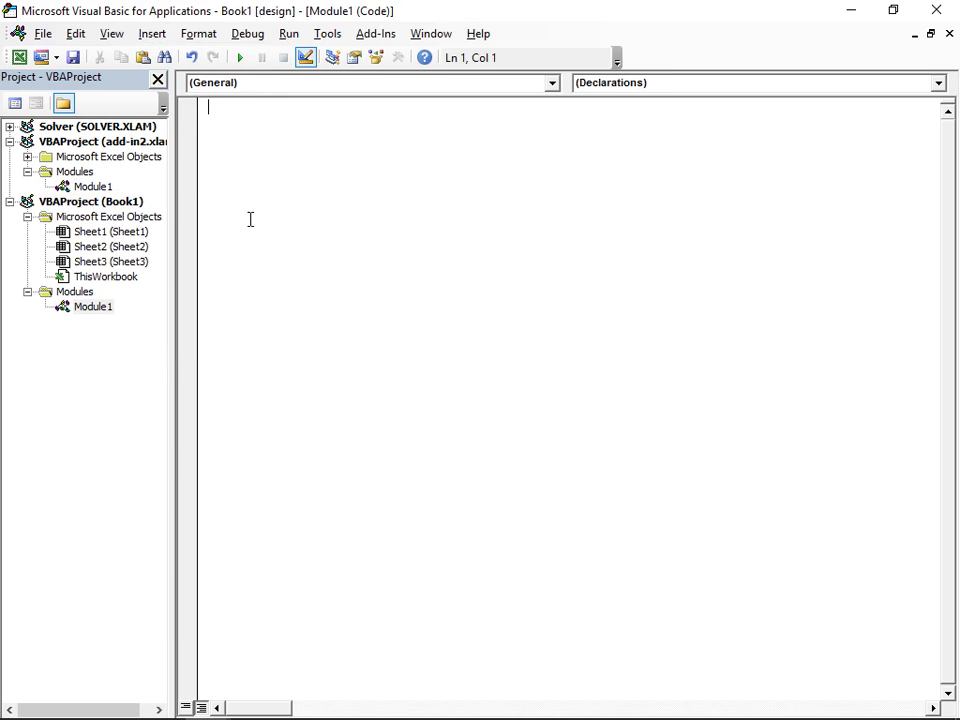
{"action": "type", "text": "sub "}
{"action": "type", "text": "sheet_1"}
{"action": "key", "text": "Return"}
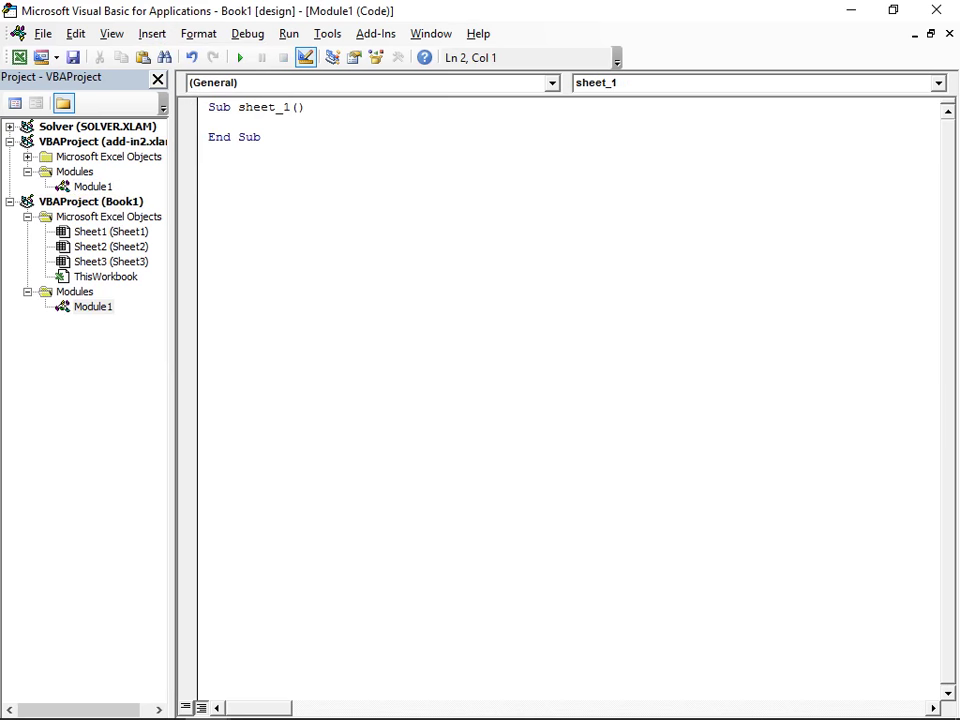
{"action": "type", "text": "sh"}
{"action": "type", "text": "eet1"}
{"action": "type", "text": ".ac"}
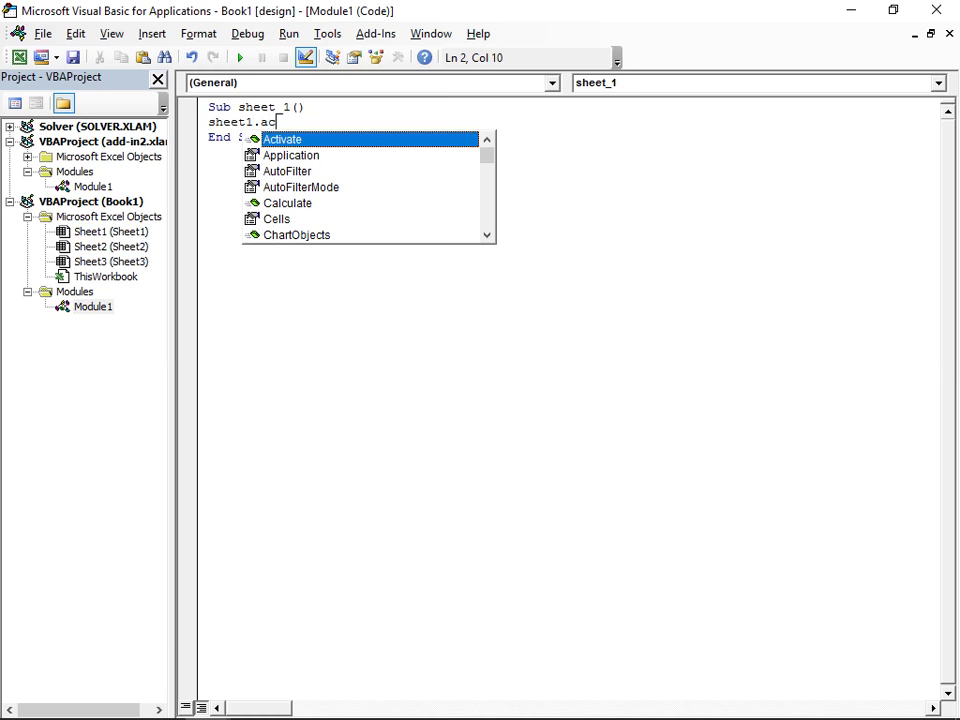
{"action": "key", "text": "Tab"}
{"action": "key", "text": "Return"}
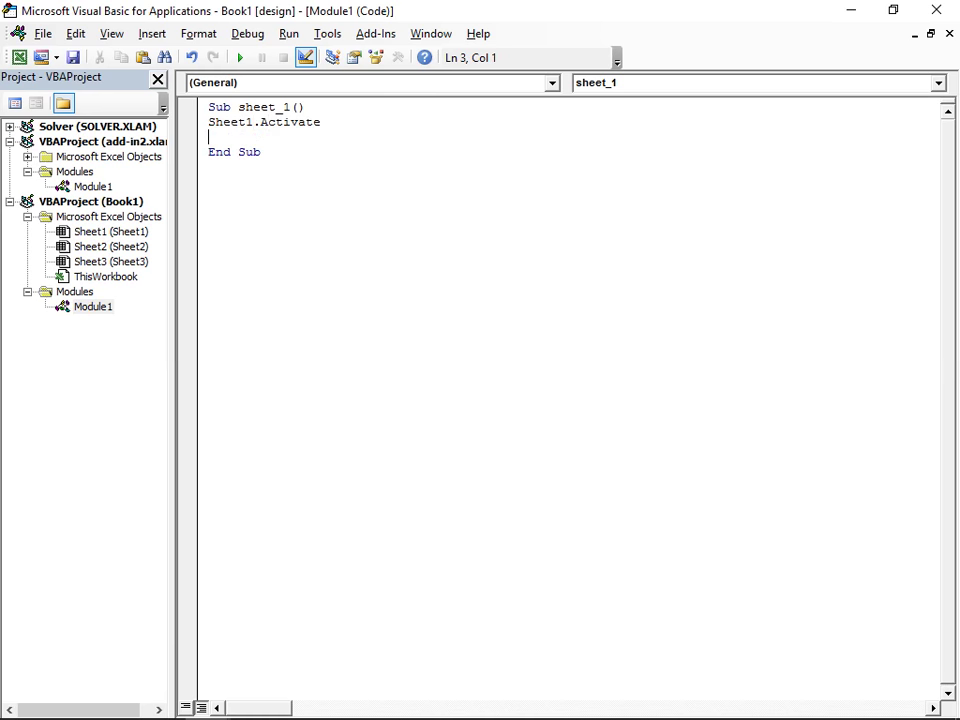
Step: Add Sheets("SHEET2").Activate and a SHEETS(3) line, then return to Excel
{"action": "type", "text": "SHEETS"}
{"action": "type", "text": "(\"SHEET1"}
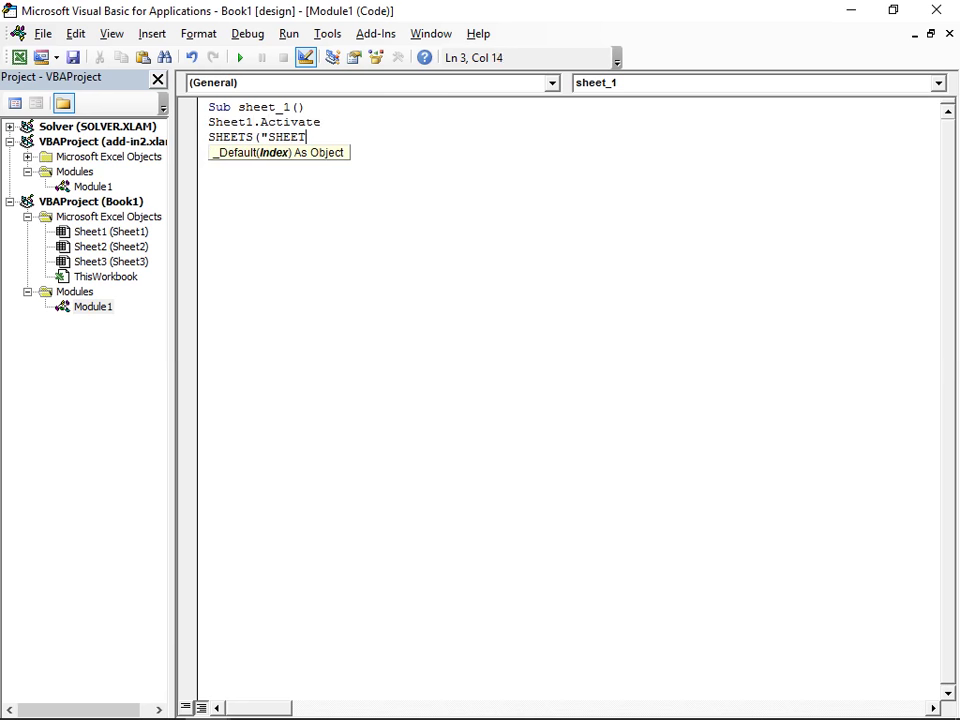
{"action": "type", "text": "2"}
{"action": "type", "text": ").S"}
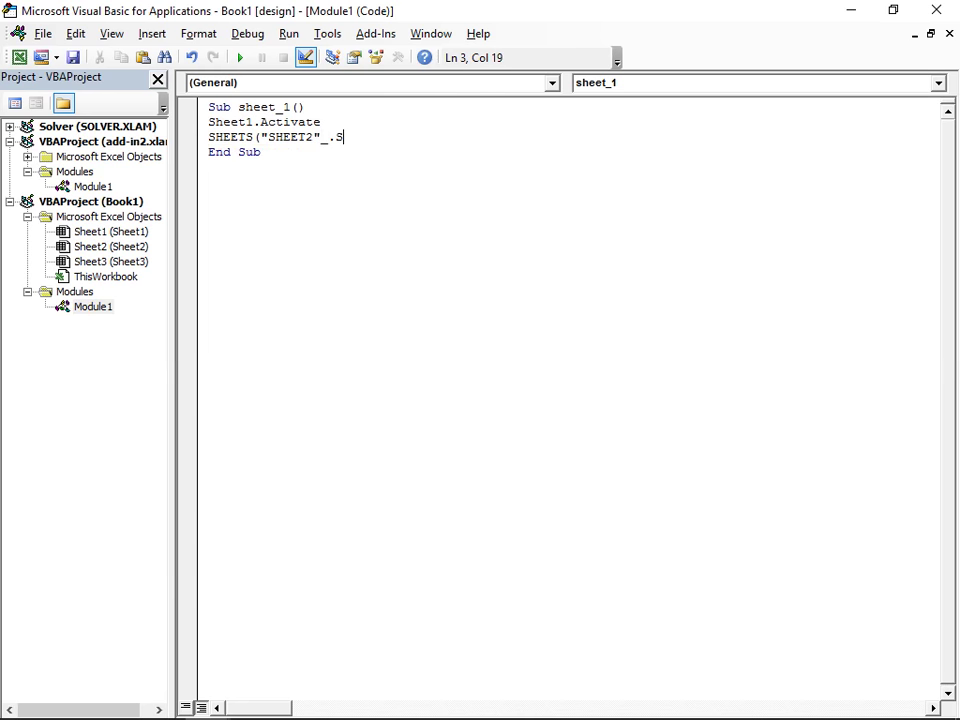
{"action": "key", "text": "BackSpace"}
{"action": "key", "text": "BackSpace"}
{"action": "key", "text": "BackSpace"}
{"action": "type", "text": "."}
{"action": "type", "text": "AC"}
{"action": "key", "text": "BackSpace"}
{"action": "key", "text": "BackSpace"}
{"action": "key", "text": "BackSpace"}
{"action": "type", "text": "ACTIVATE"}
{"action": "key", "text": "Return"}
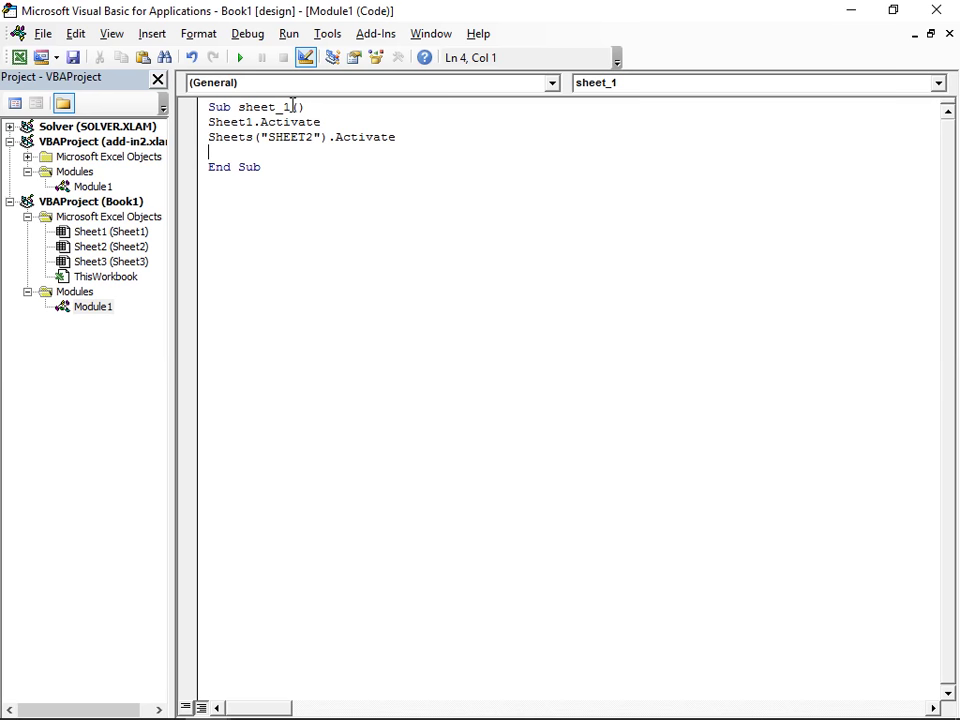
{"action": "type", "text": "SHEETS"}
{"action": "type", "text": "(3"}
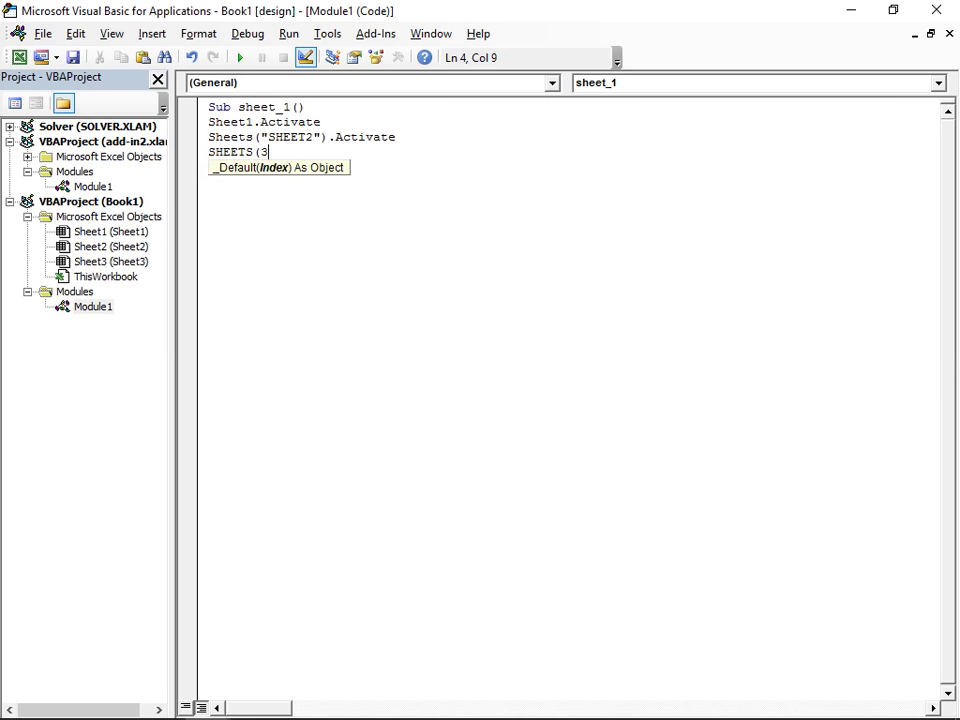
{"action": "type", "text": ")"}
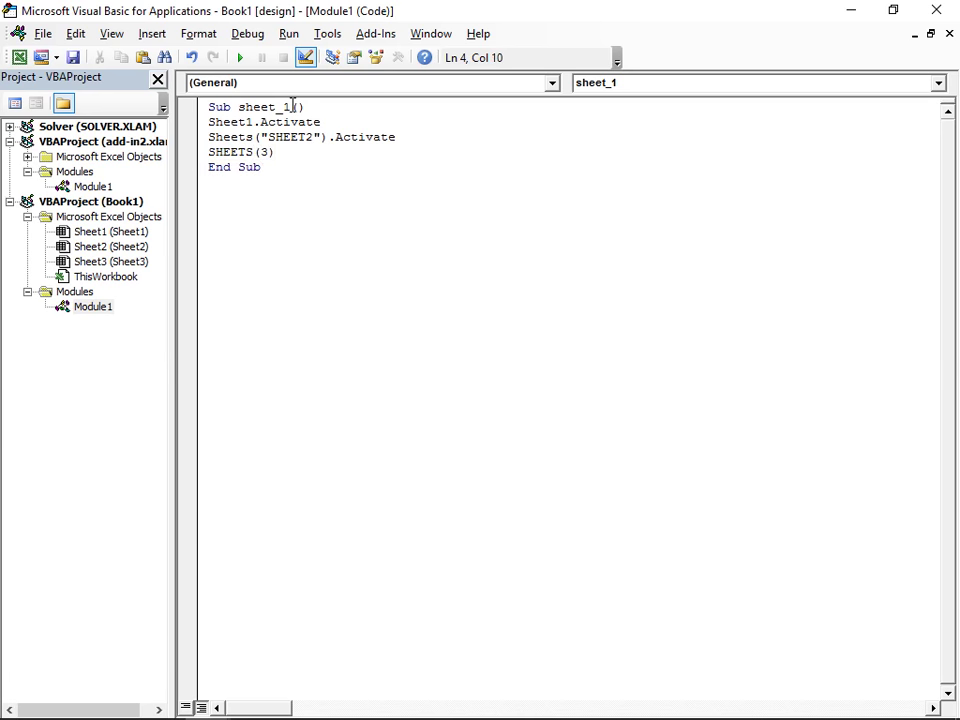
{"action": "key", "text": "Return"}
{"action": "key", "text": "alt+F11"}
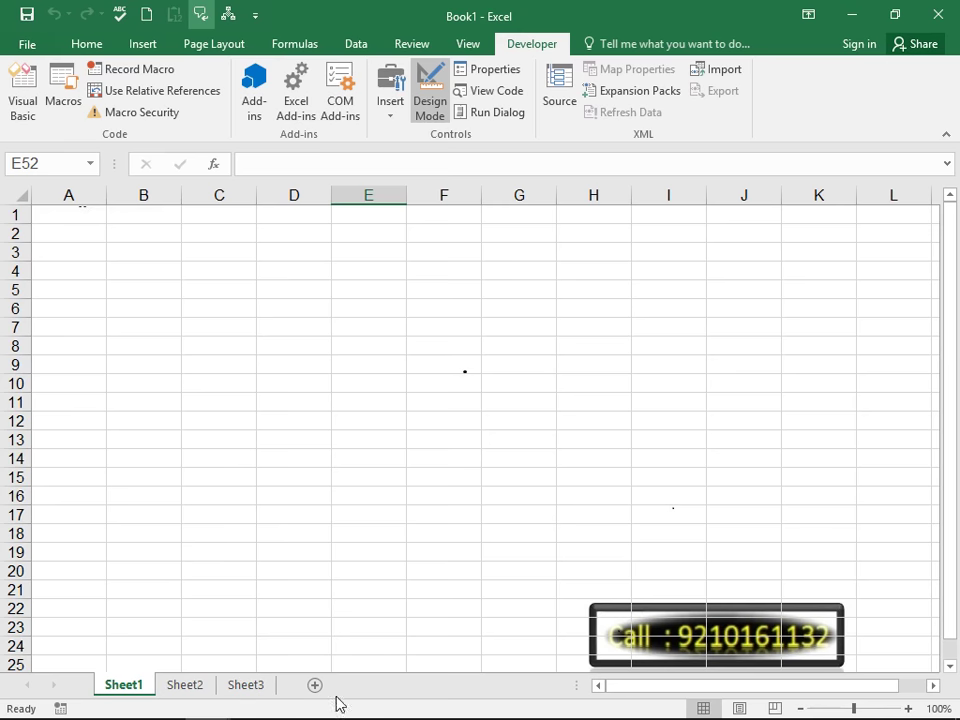
Step: Move Sheet3 between Sheet1 and Sheet2, and complete the macro line as Sheets(3).Activate
{"action": "left_click_drag", "start_coordinate": [261, 690], "coordinate": [180, 686]}
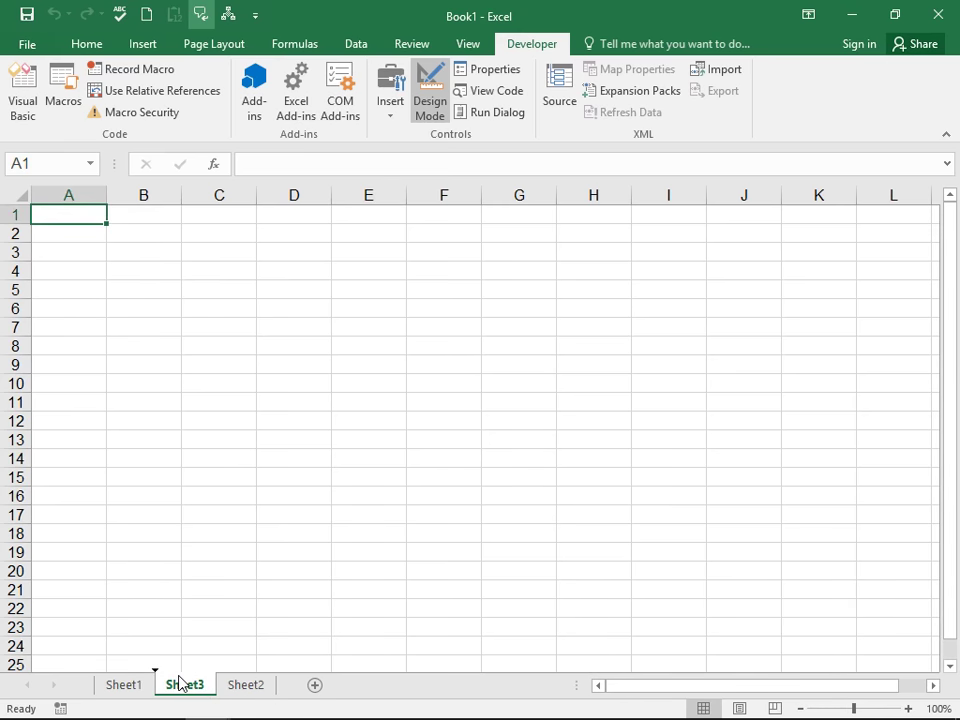
{"action": "left_click", "coordinate": [10, 110]}
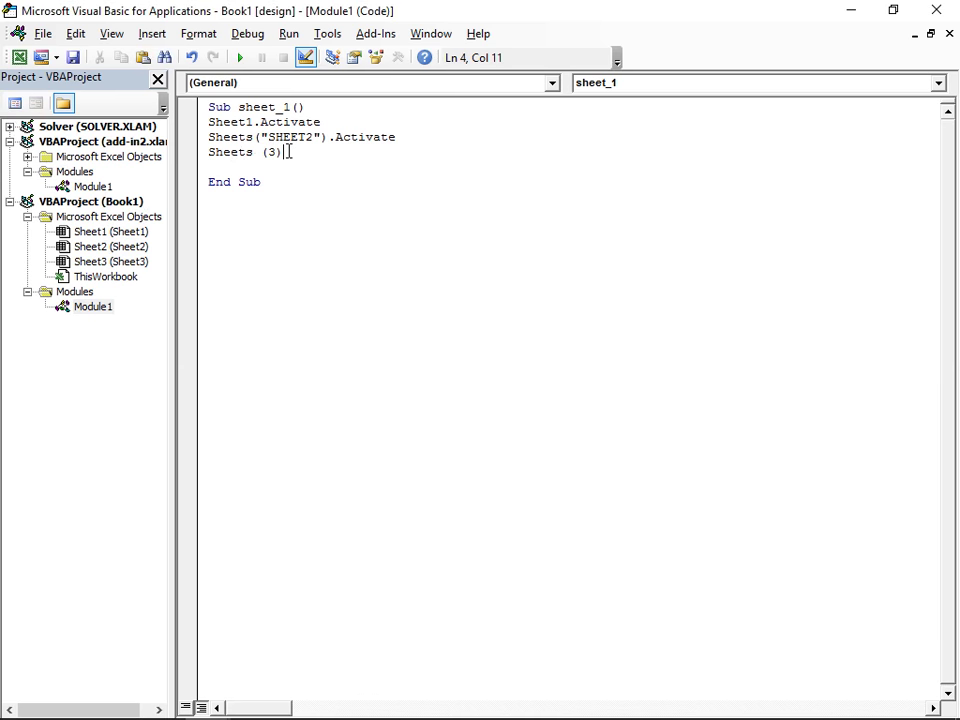
{"action": "type", "text": ".AC"}
{"action": "type", "text": "TIV"}
{"action": "type", "text": "ATE"}
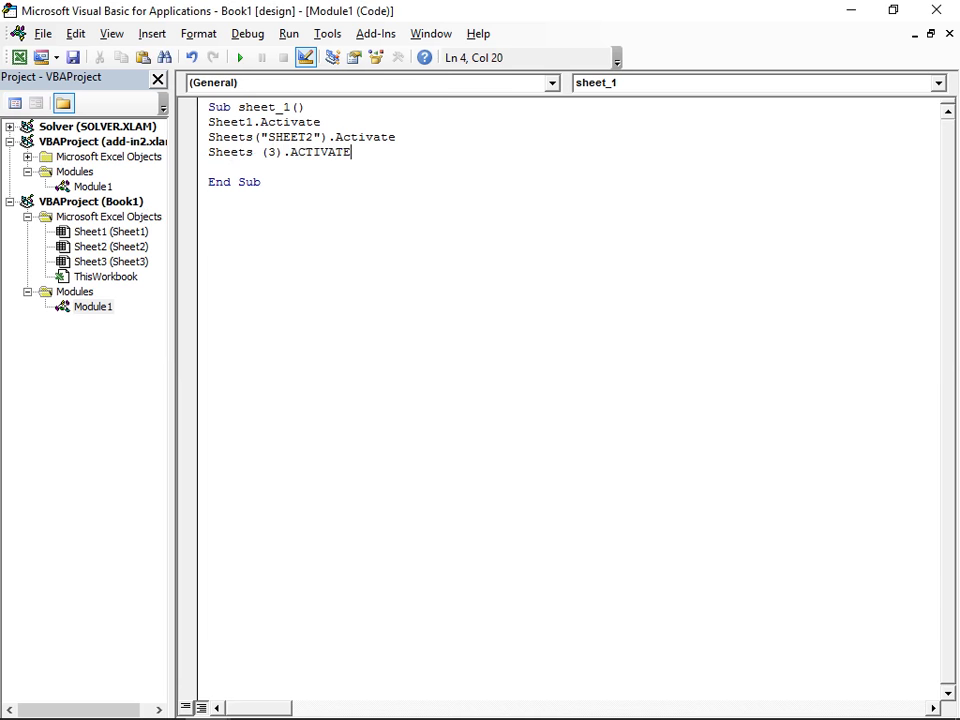
{"action": "key", "text": "Return"}
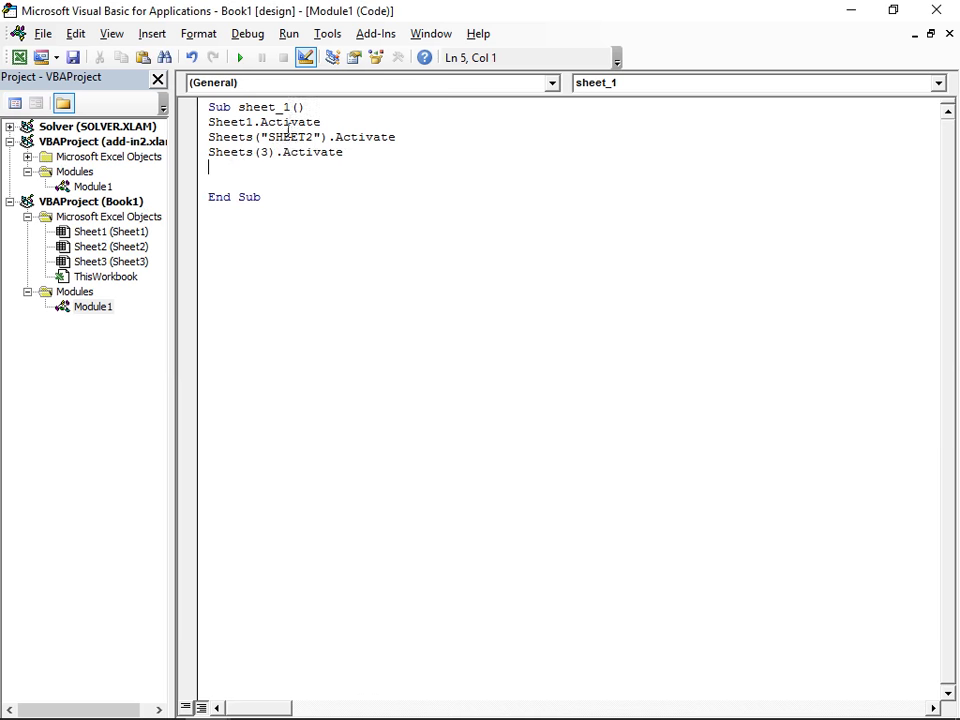
{"action": "mouse_move", "coordinate": [480, 701]}
{"action": "left_click", "coordinate": [754, 701]}
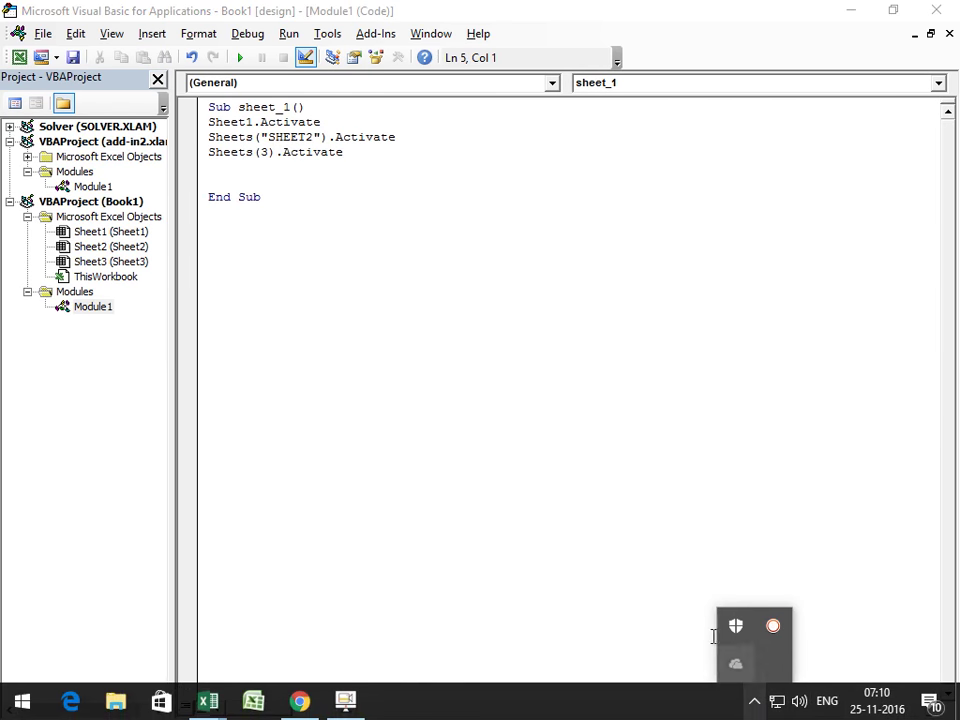
{"action": "left_click", "coordinate": [380, 250]}
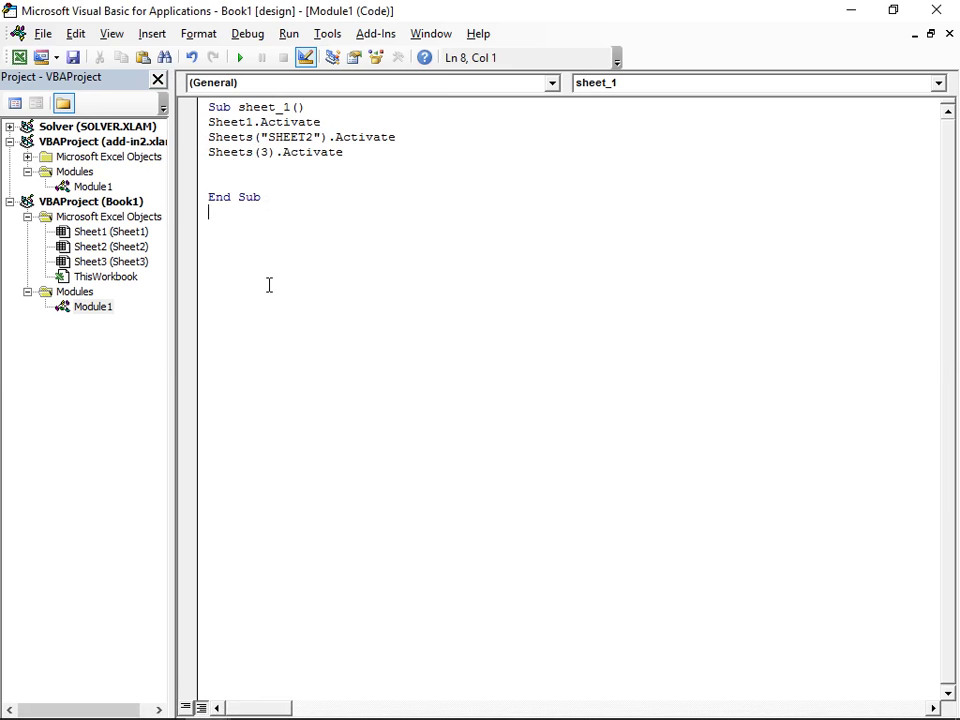
{"action": "key", "text": "alt+F11"}
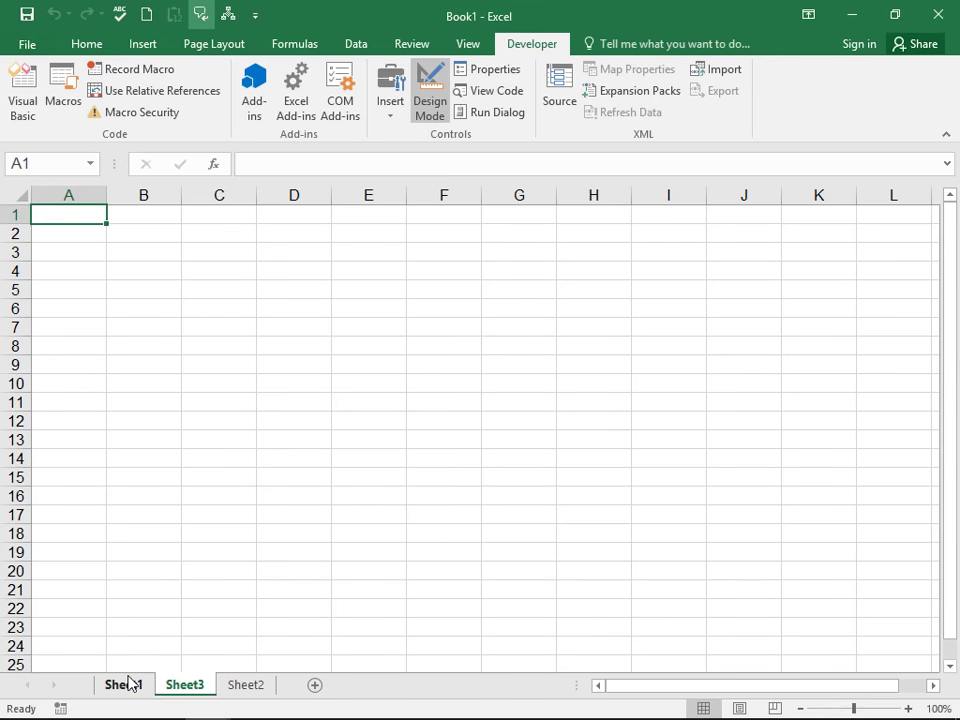
Step: Rename the Sheet1 tab to JAN and verify the VBA project lists Sheet1 (JAN)
{"action": "left_click", "coordinate": [134, 685]}
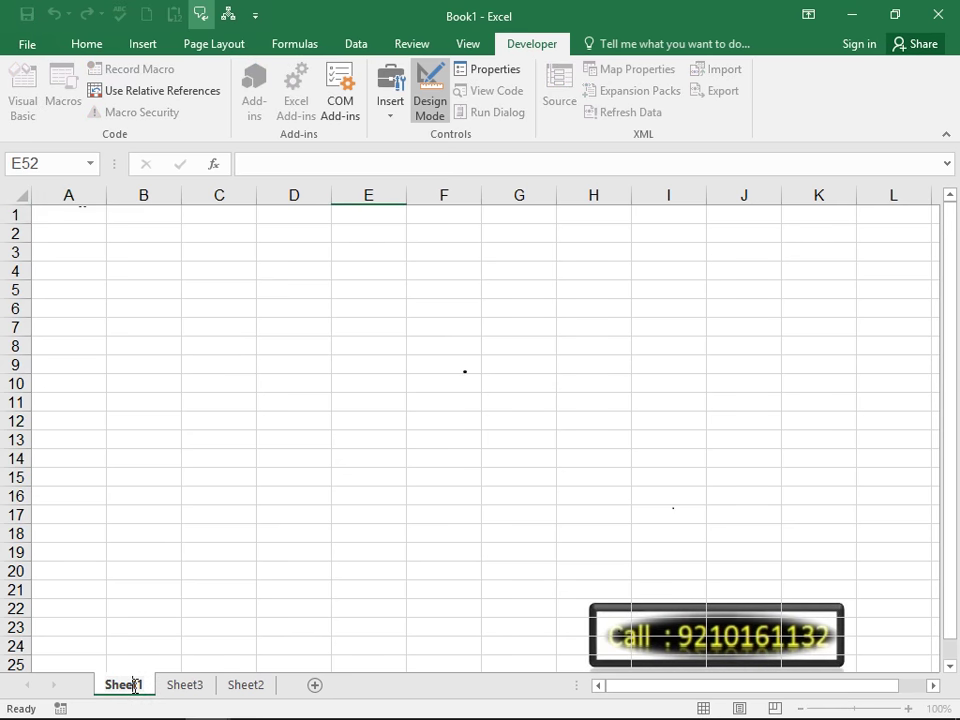
{"action": "type", "text": "AN"}
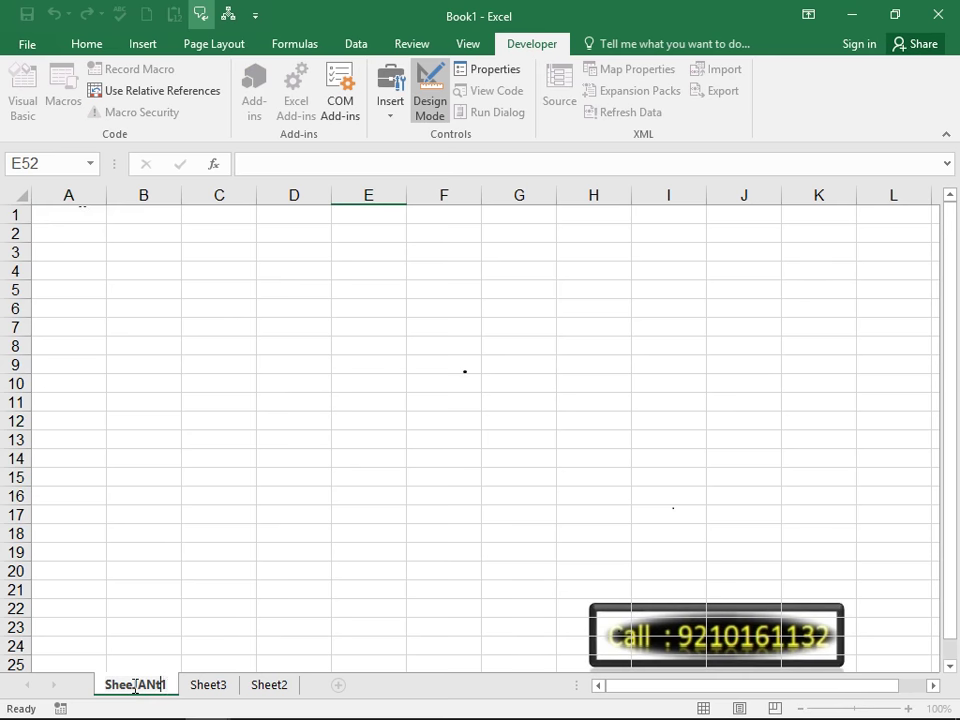
{"action": "key", "text": "Delete"}
{"action": "key", "text": "BackSpace"}
{"action": "key", "text": "BackSpace"}
{"action": "key", "text": "BackSpace"}
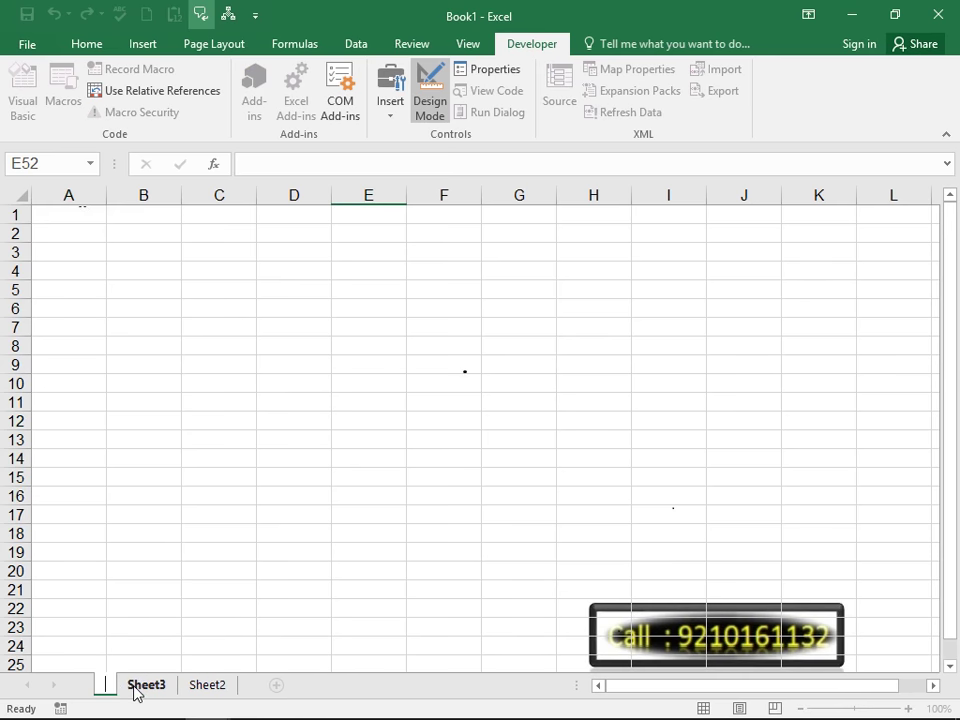
{"action": "type", "text": "JAN"}
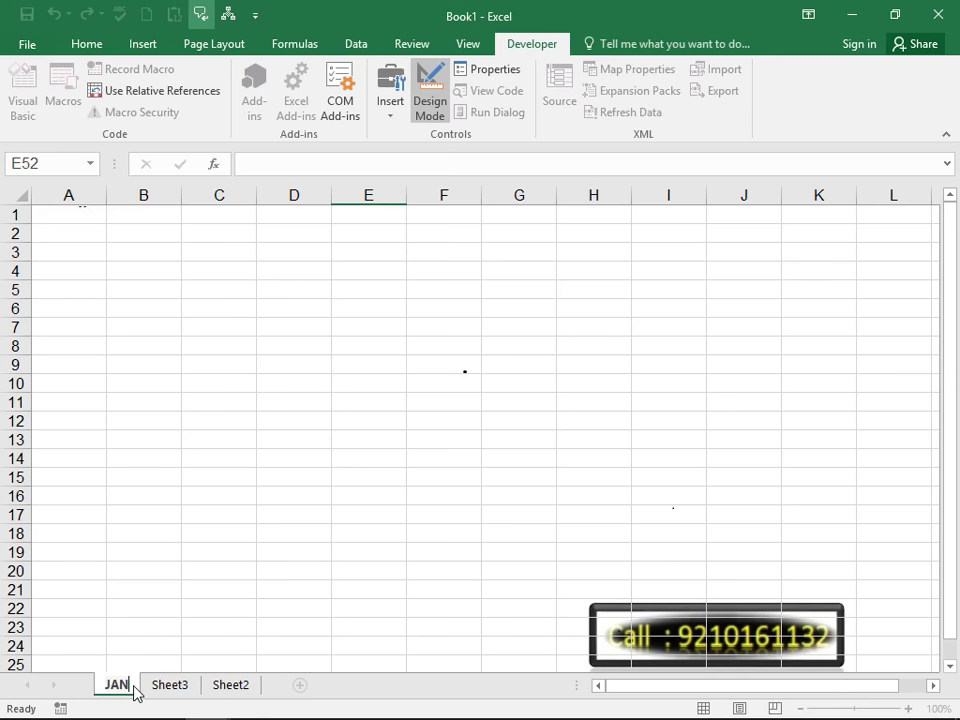
{"action": "left_click", "coordinate": [404, 648]}
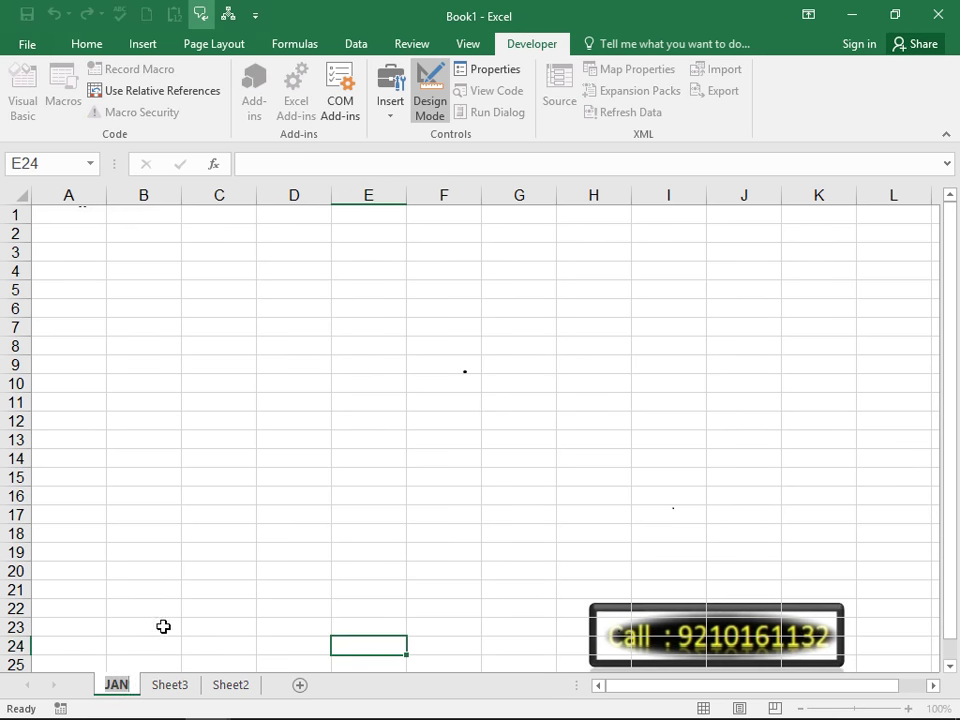
{"action": "left_click", "coordinate": [18, 100]}
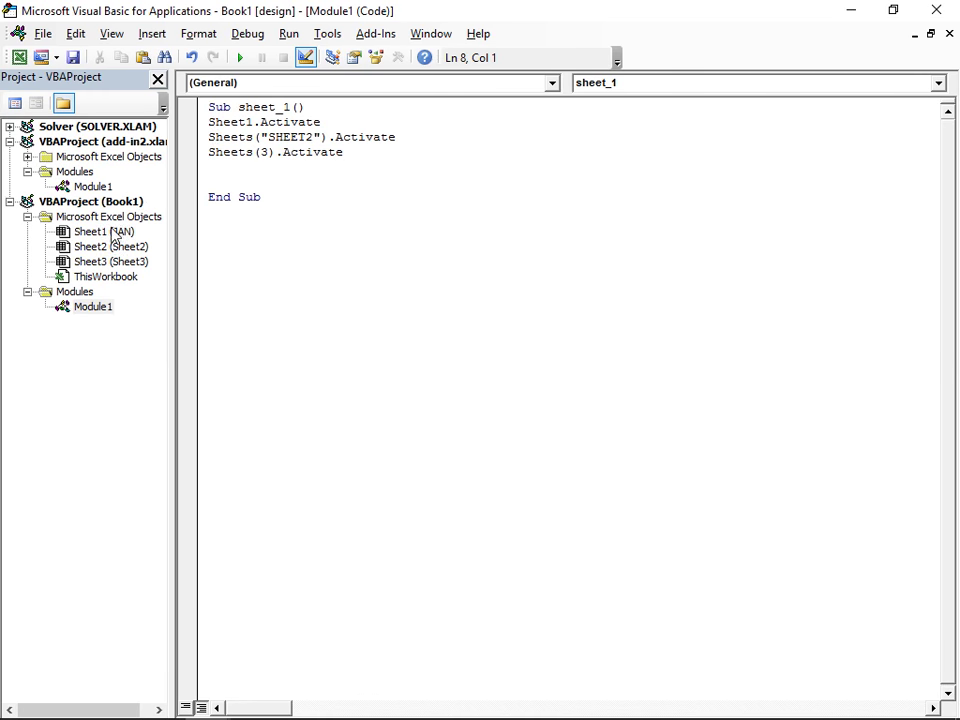
{"action": "left_click", "coordinate": [100, 231]}
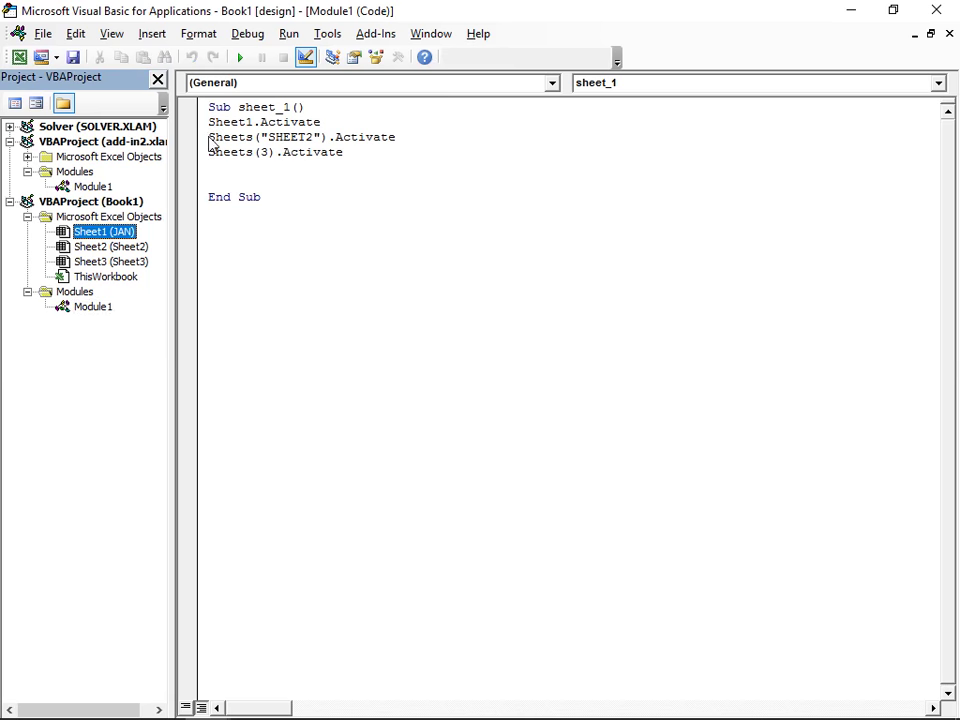
{"action": "key", "text": "alt+F11"}
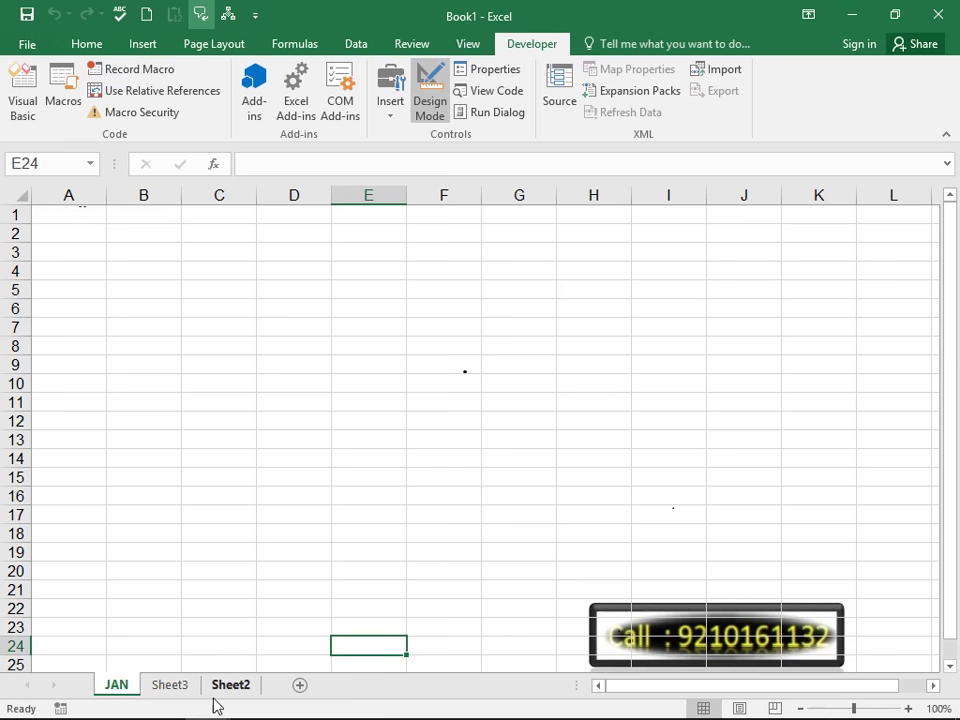
Step: Add a new sheet after JAN named APR, then delete it permanently
{"action": "left_click", "coordinate": [299, 690]}
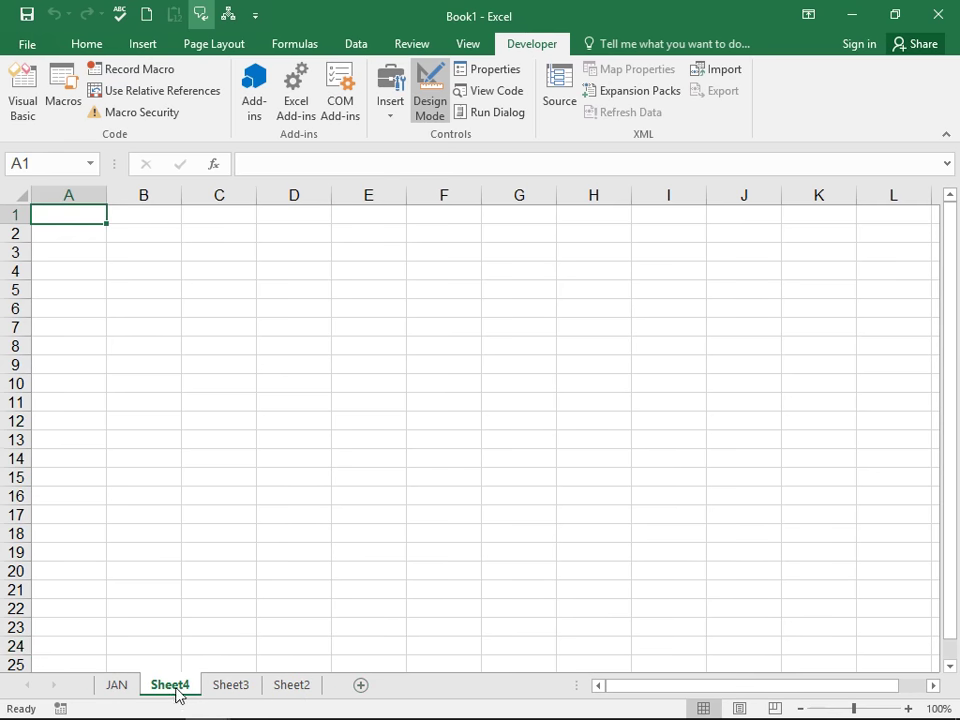
{"action": "double_click", "coordinate": [175, 688]}
{"action": "type", "text": "APR"}
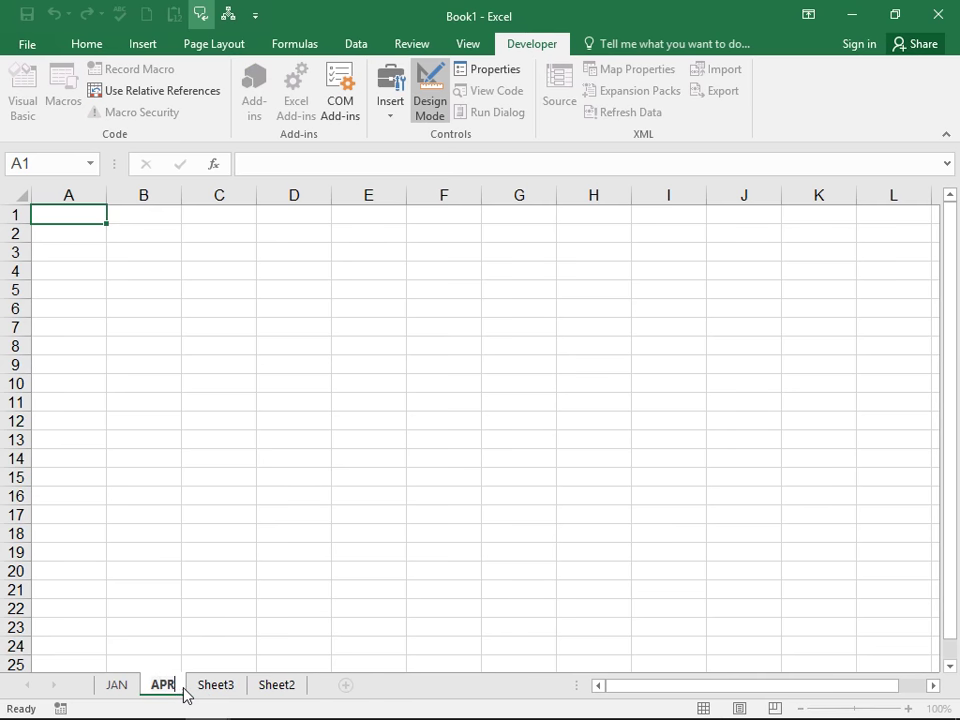
{"action": "left_click", "coordinate": [293, 626]}
{"action": "right_click", "coordinate": [165, 688]}
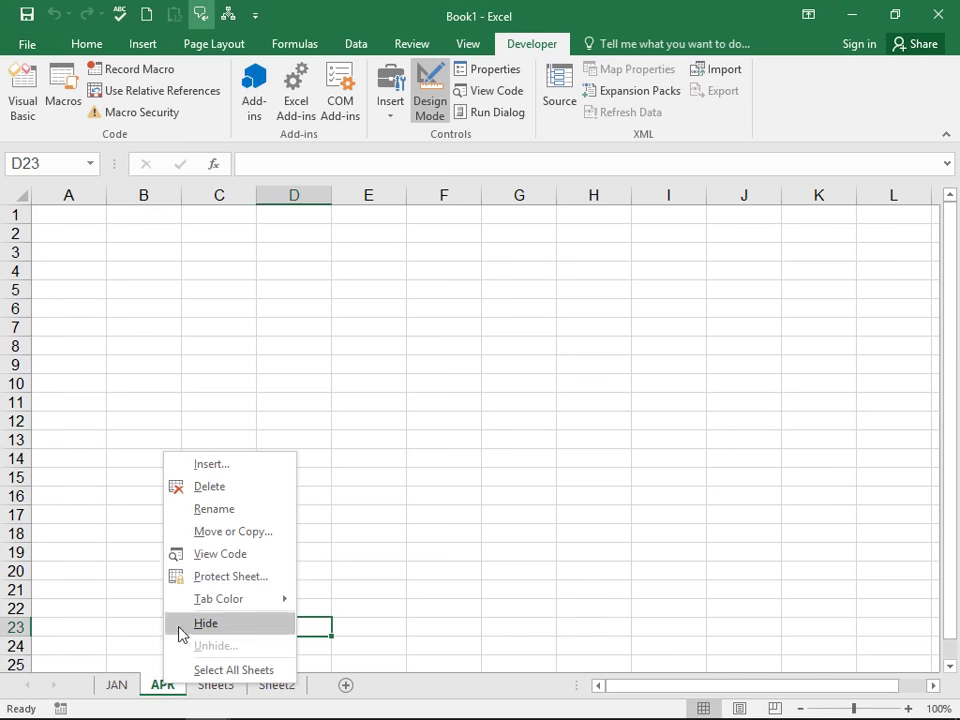
{"action": "left_click", "coordinate": [205, 486]}
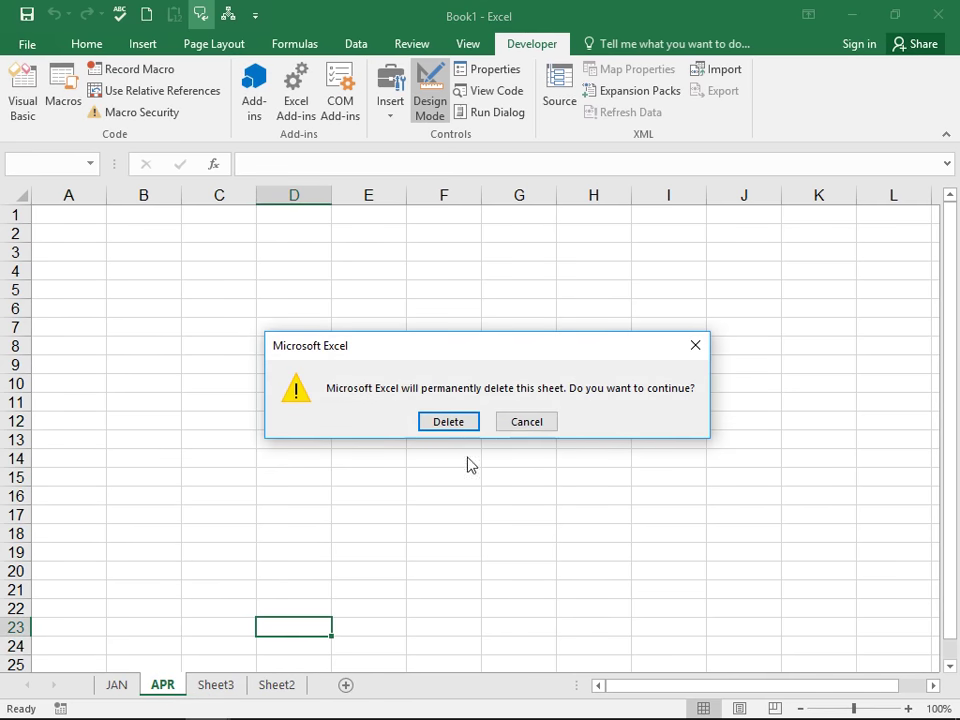
{"action": "left_click", "coordinate": [449, 422]}
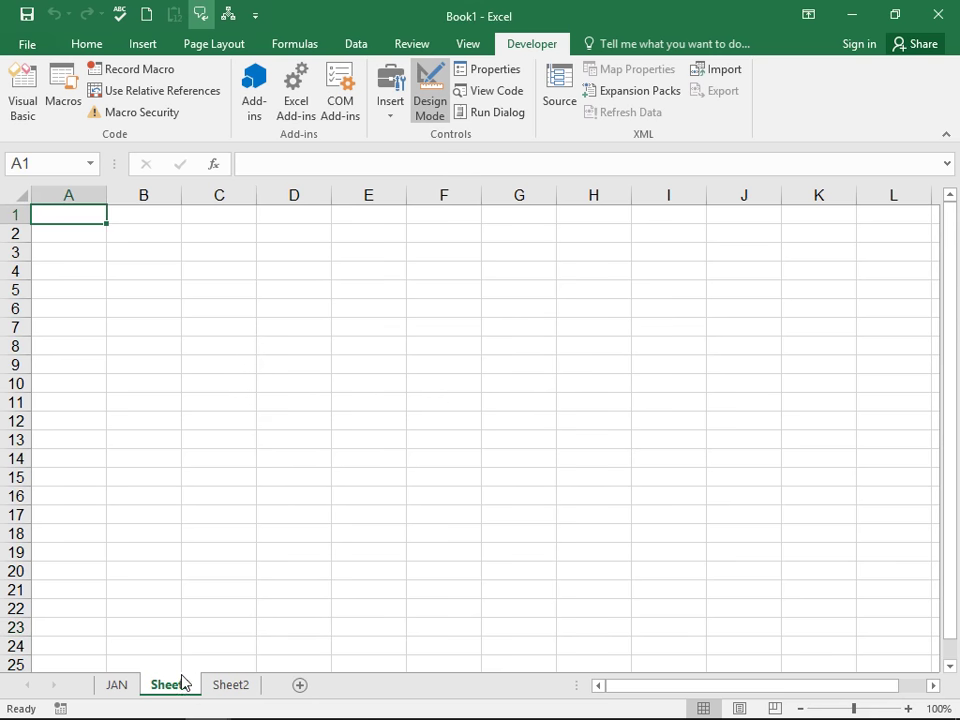
Step: Rename Sheet3 to APR and check it in the macro editor
{"action": "double_click", "coordinate": [182, 683]}
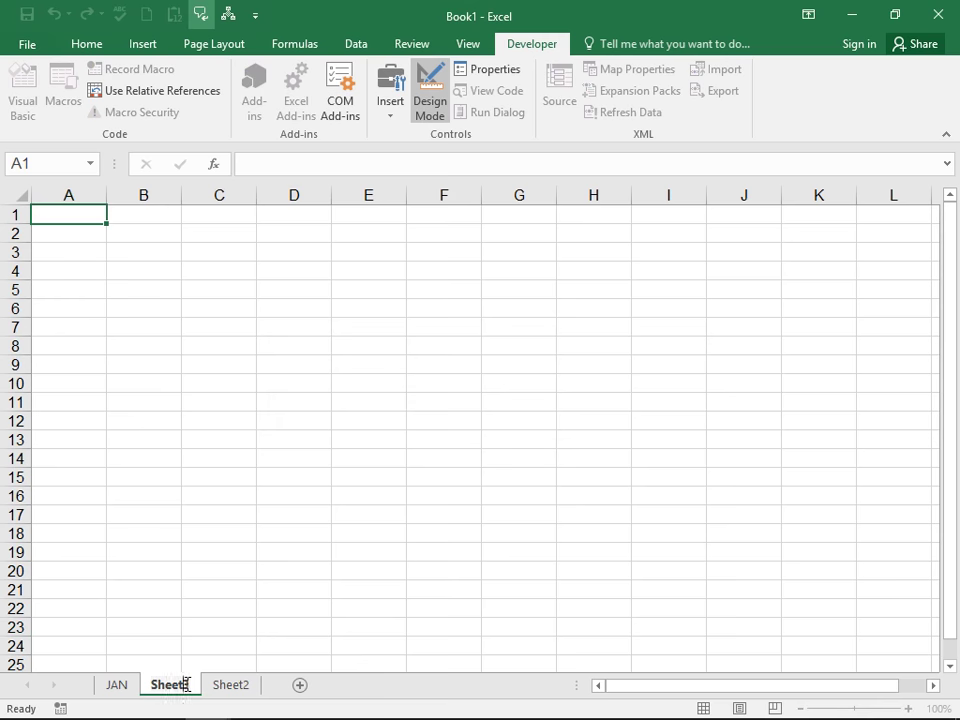
{"action": "double_click", "coordinate": [184, 683]}
{"action": "type", "text": "AP"}
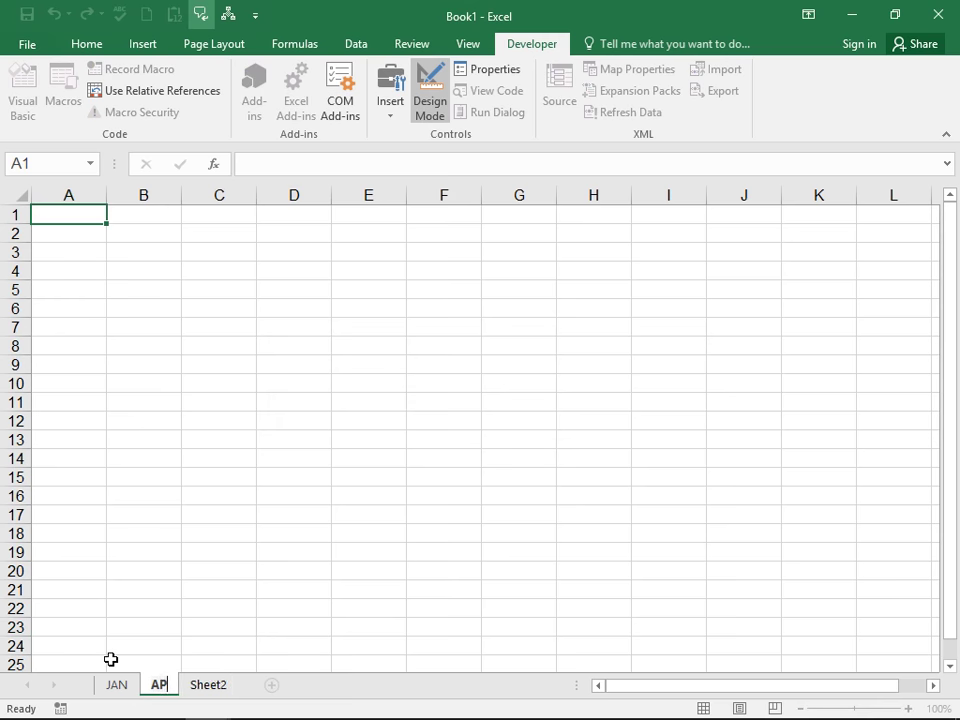
{"action": "type", "text": "R"}
{"action": "key", "text": "Return"}
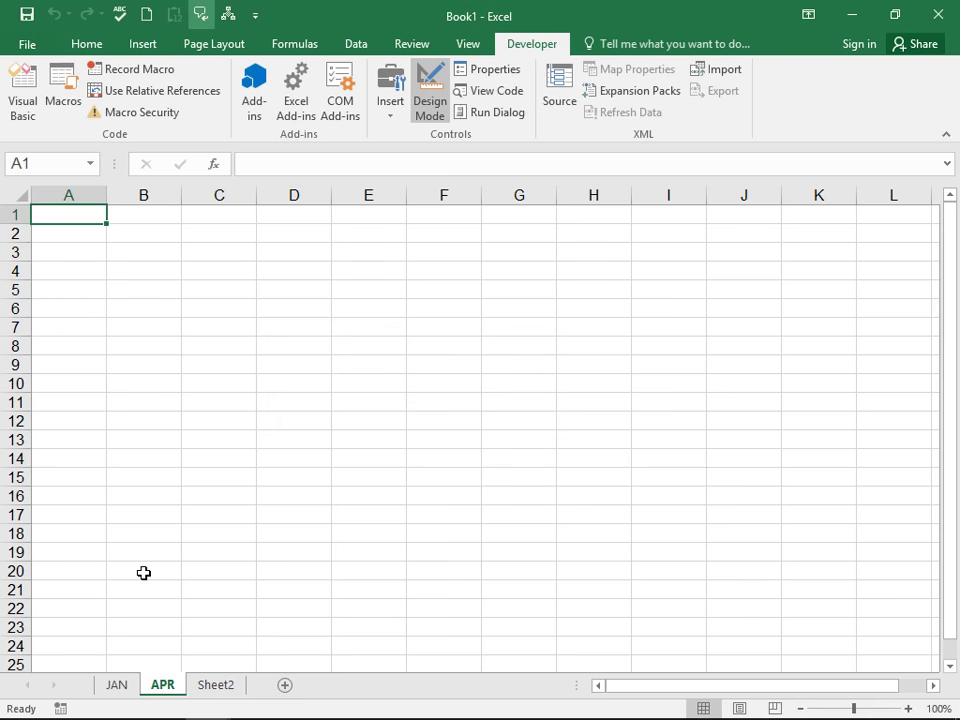
{"action": "left_click", "coordinate": [144, 572]}
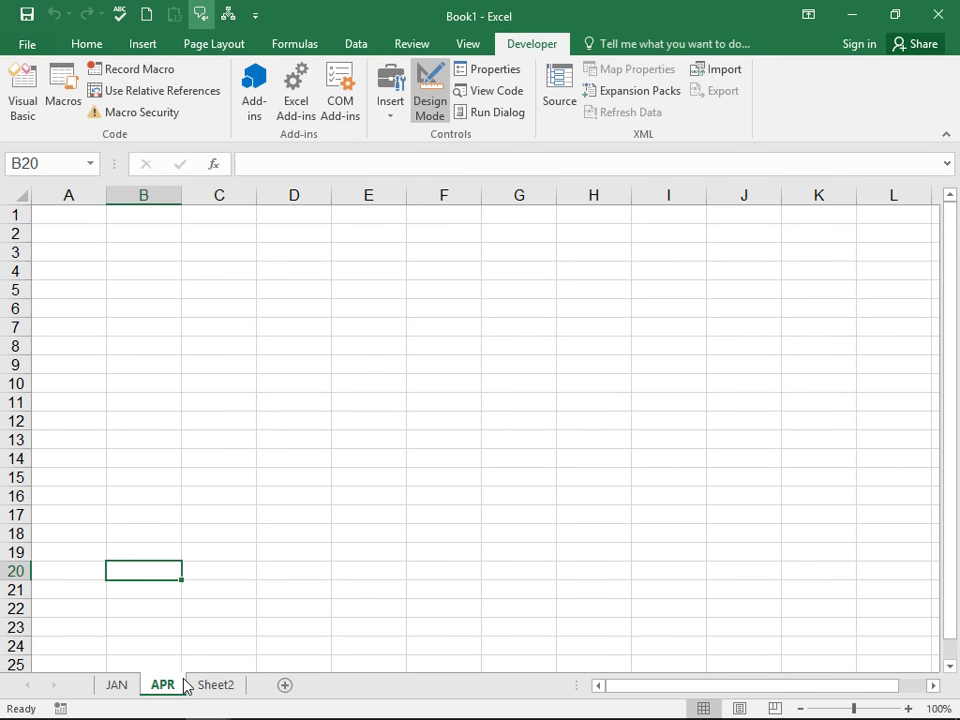
{"action": "left_click", "coordinate": [14, 85]}
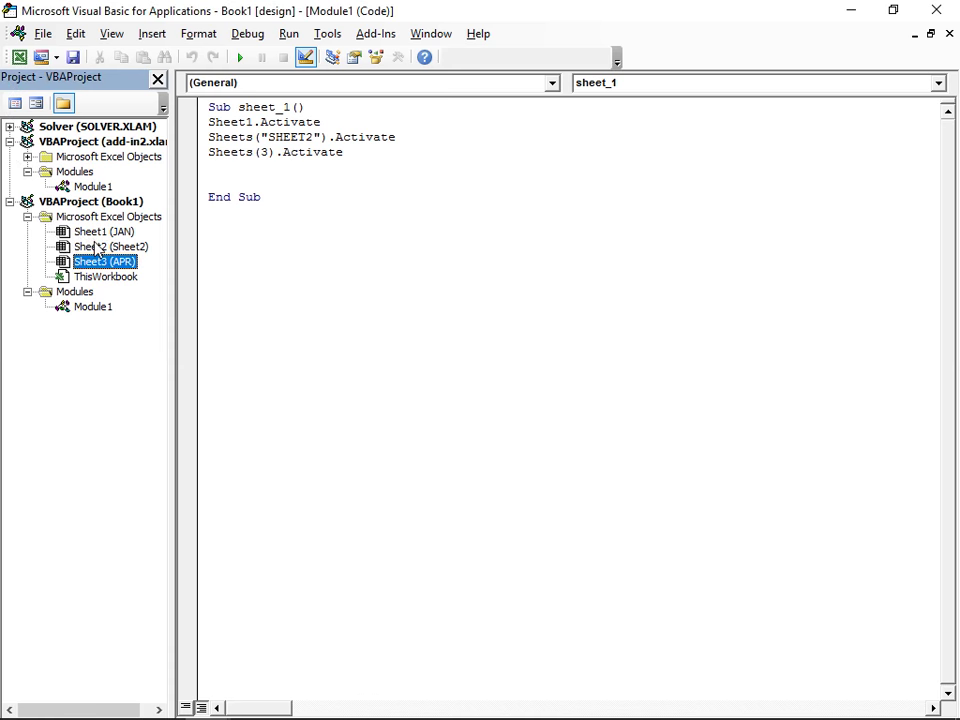
{"action": "key", "text": "alt+F11"}
Step: Delete the APR sheet, add a new sheet at the end, and check the project list
{"action": "right_click", "coordinate": [170, 688]}
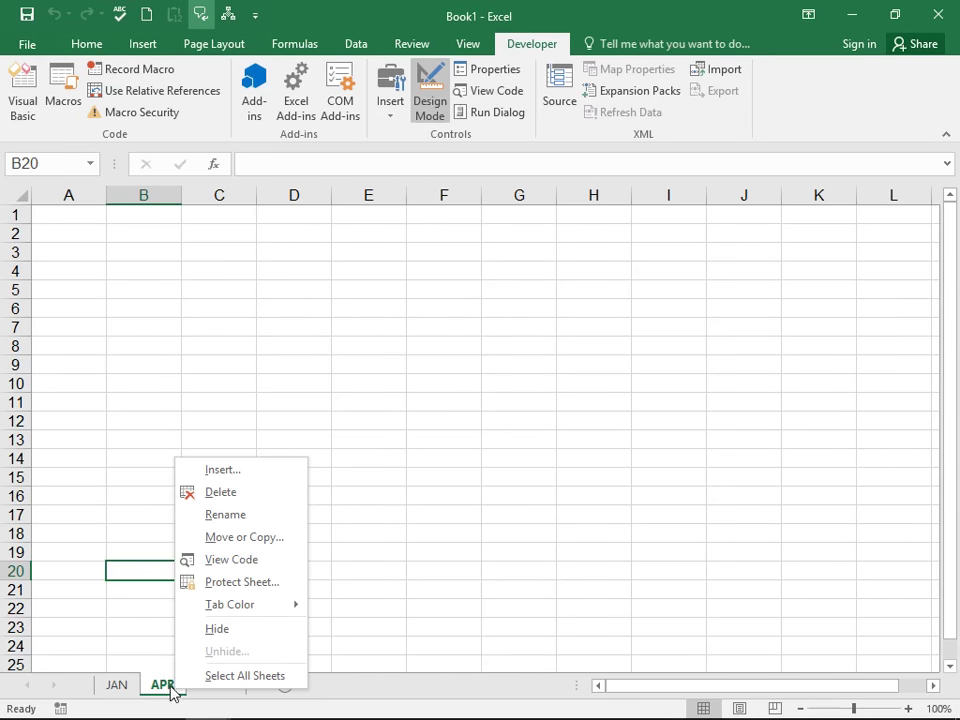
{"action": "left_click", "coordinate": [199, 492]}
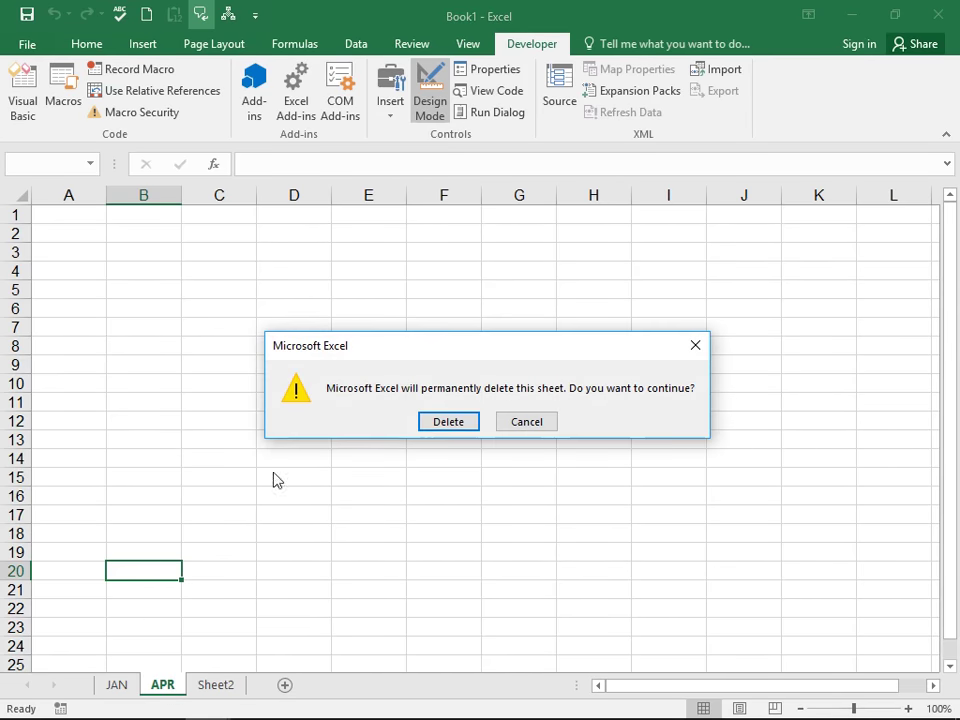
{"action": "left_click", "coordinate": [474, 421]}
{"action": "left_click", "coordinate": [240, 686]}
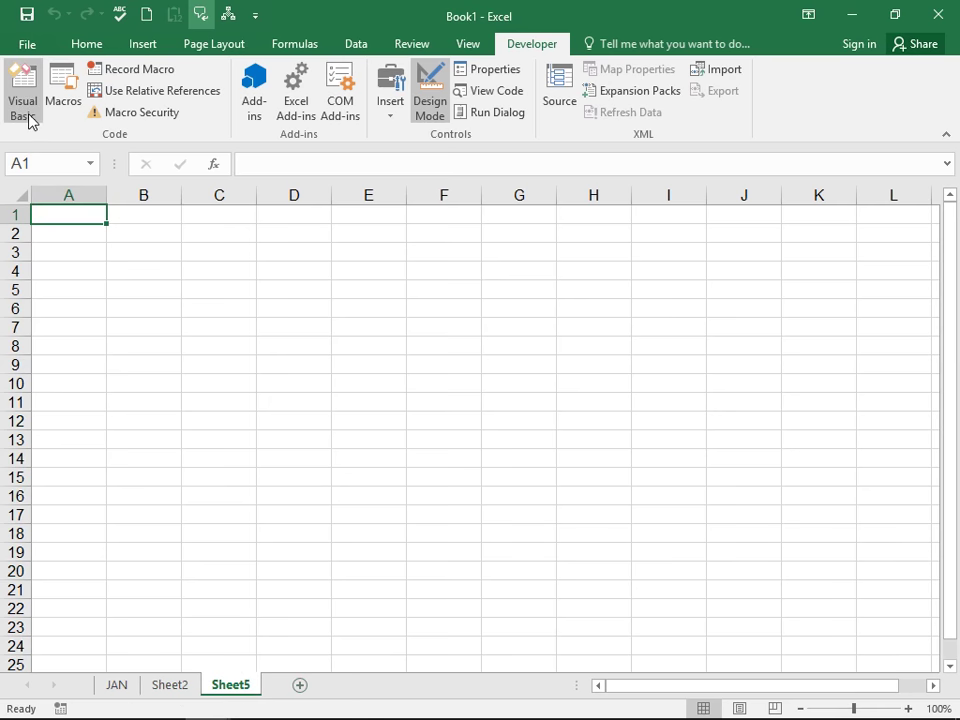
{"action": "left_click", "coordinate": [28, 112]}
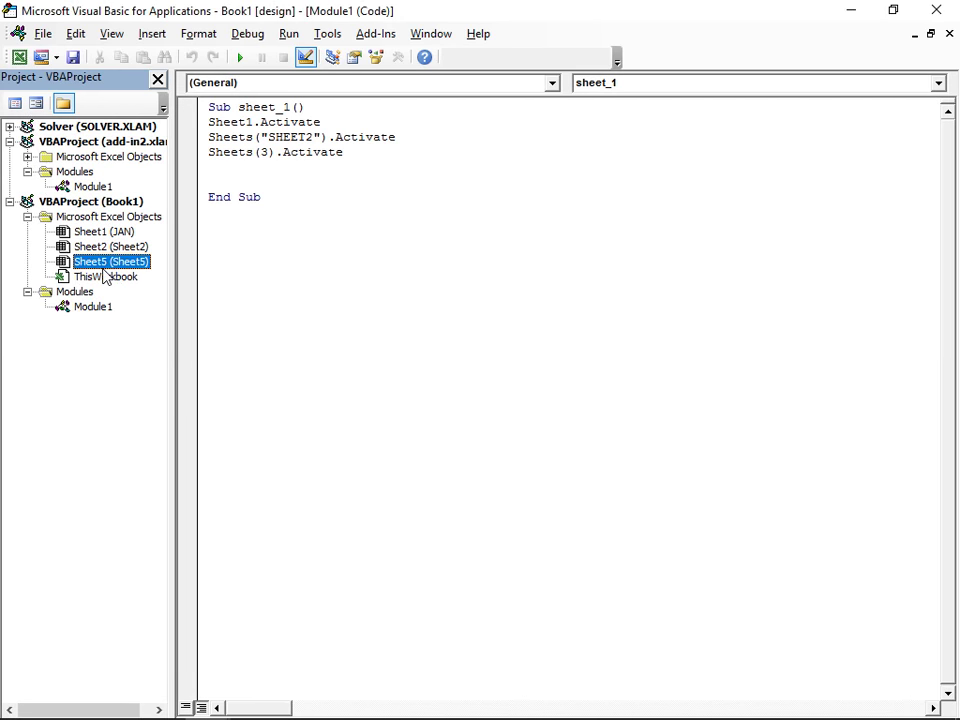
{"action": "key", "text": "alt+F11"}
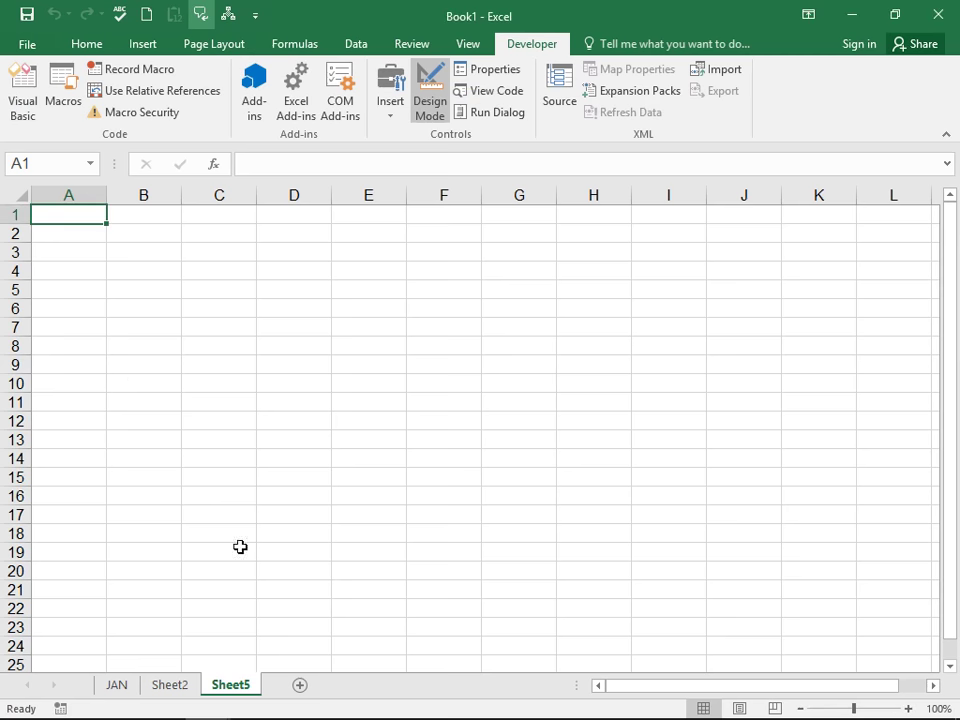
Step: Rename Sheet5 to SUMMARY, then delete that SUMMARY sheet
{"action": "double_click", "coordinate": [217, 685]}
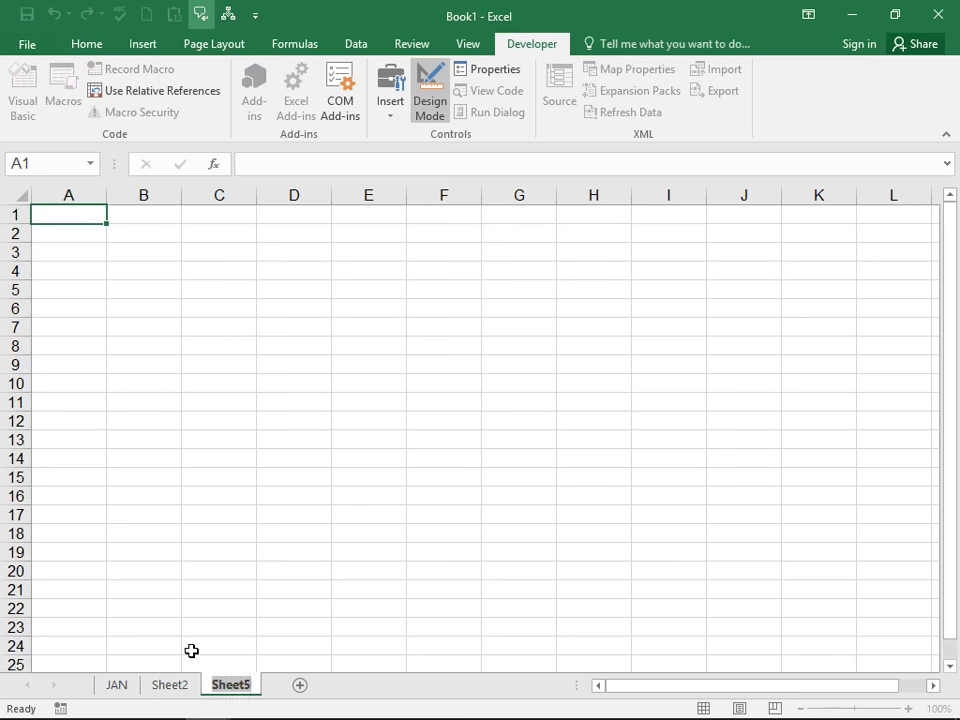
{"action": "type", "text": "SUMMARY"}
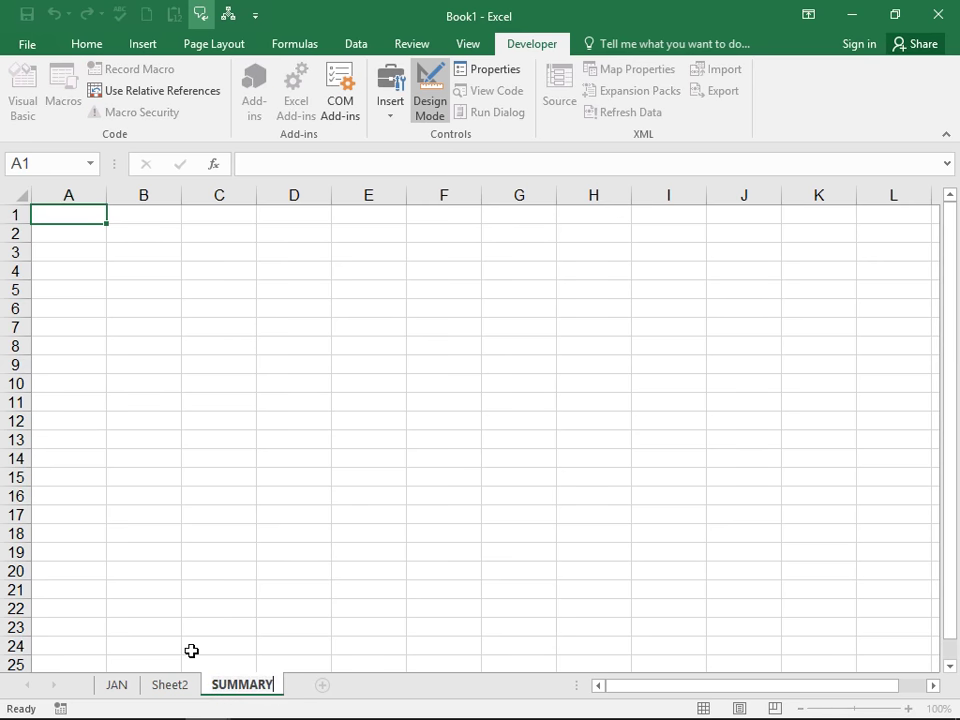
{"action": "key", "text": "Return"}
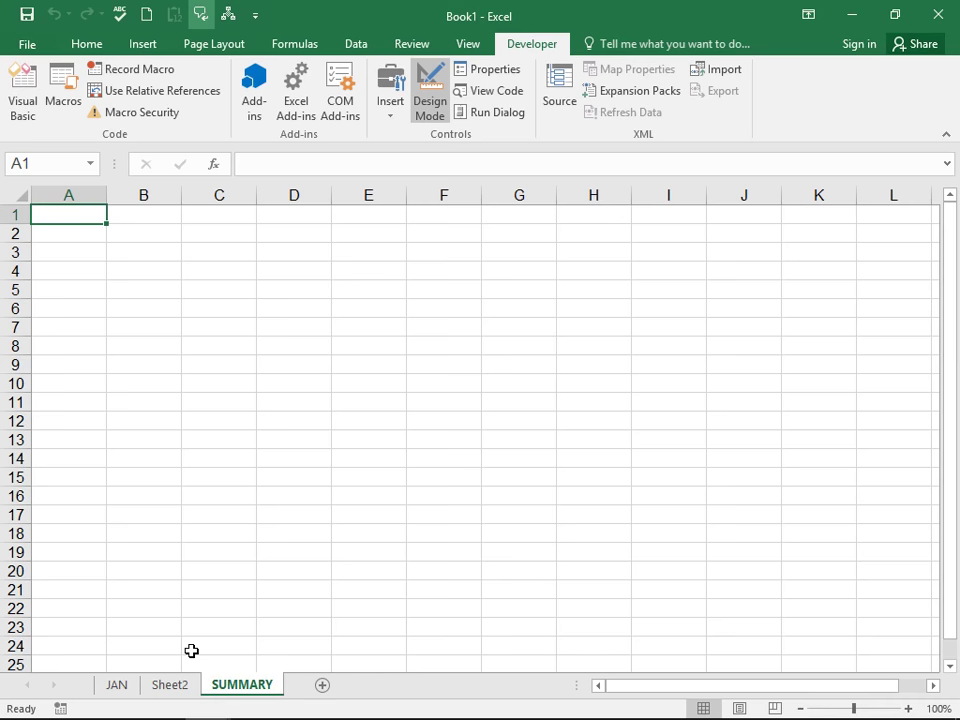
{"action": "right_click", "coordinate": [225, 694]}
{"action": "left_click", "coordinate": [268, 491]}
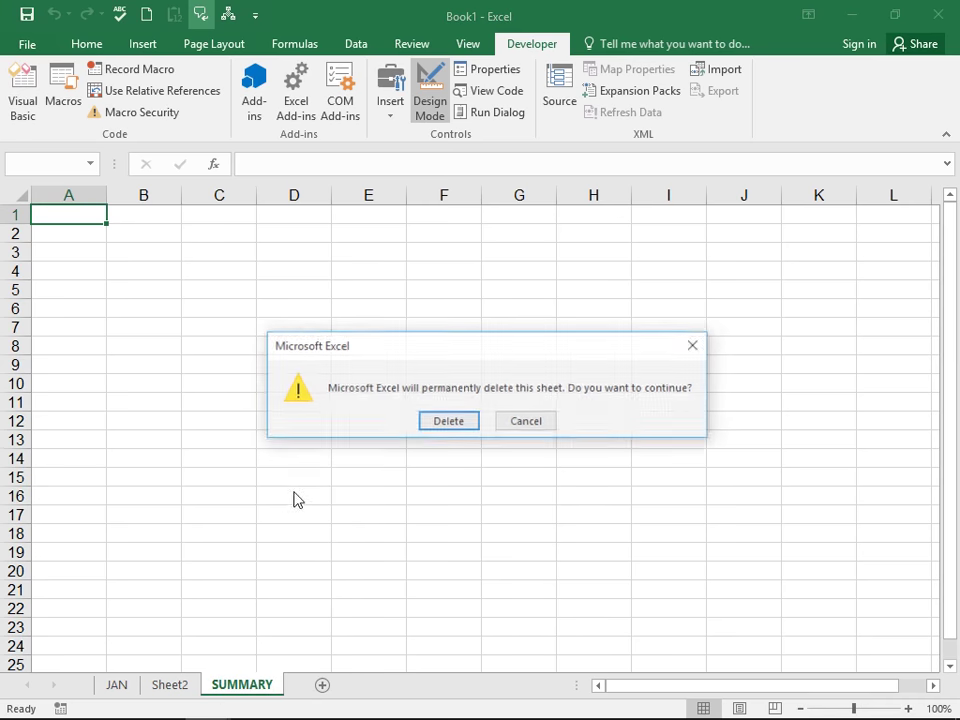
{"action": "left_click", "coordinate": [446, 420]}
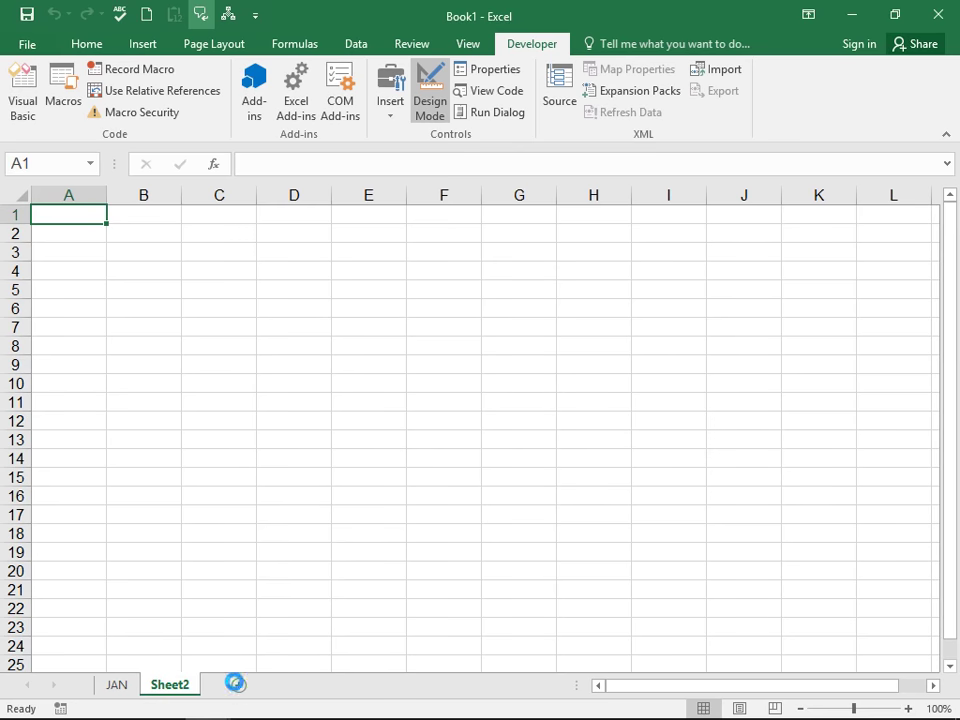
Step: Add a fresh blank sheet and name it SUMMARY
{"action": "left_click", "coordinate": [234, 683]}
{"action": "double_click", "coordinate": [236, 684]}
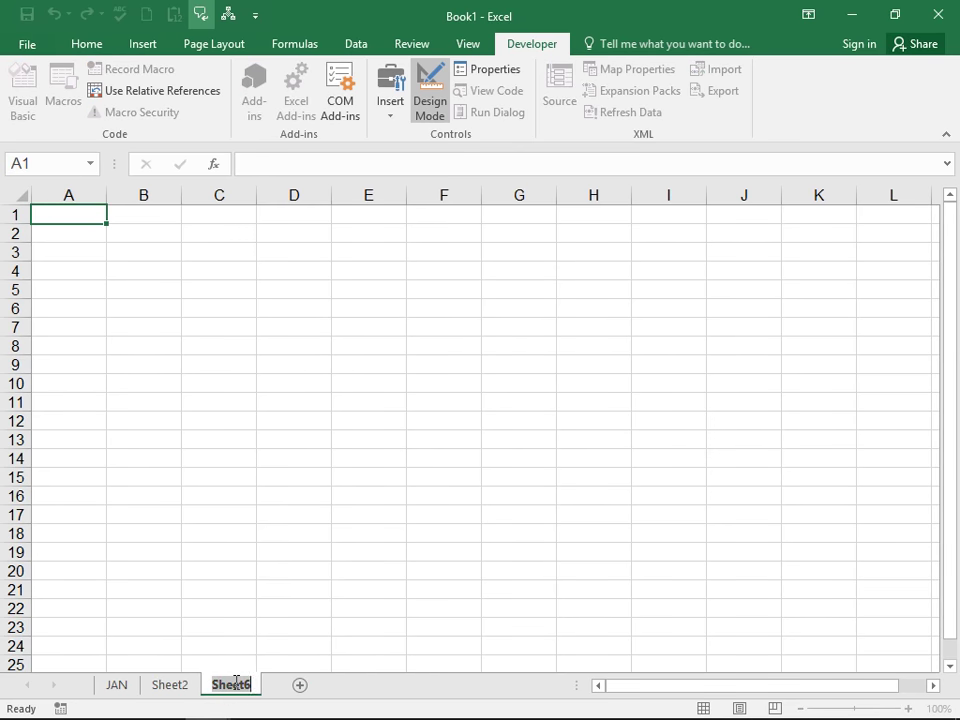
{"action": "type", "text": "SUMMARY"}
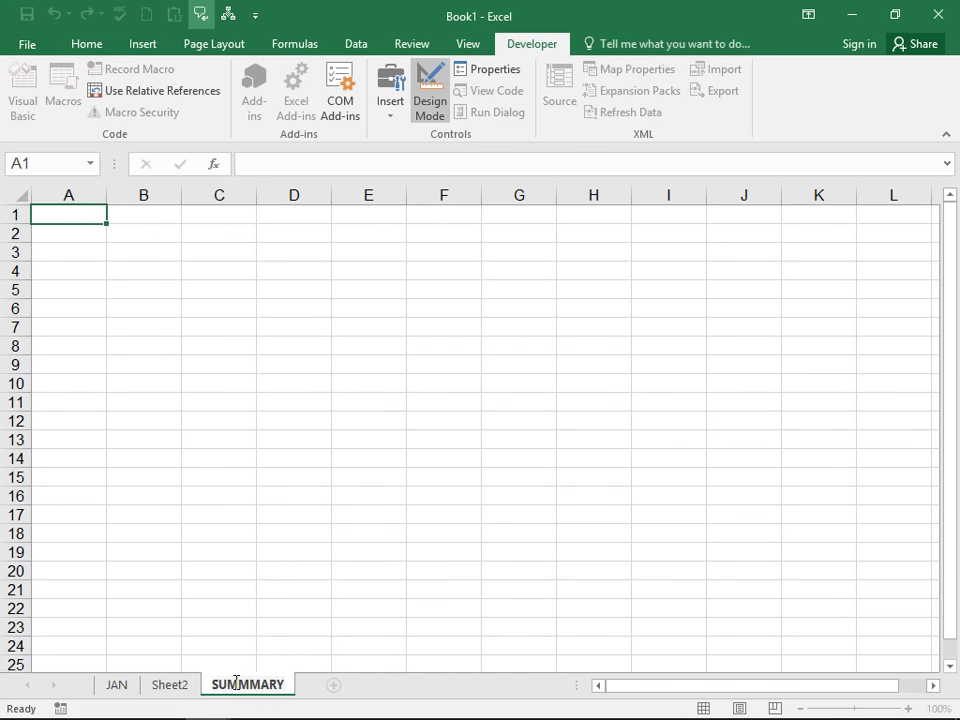
{"action": "left_click", "coordinate": [214, 497]}
{"action": "left_click", "coordinate": [30, 107]}
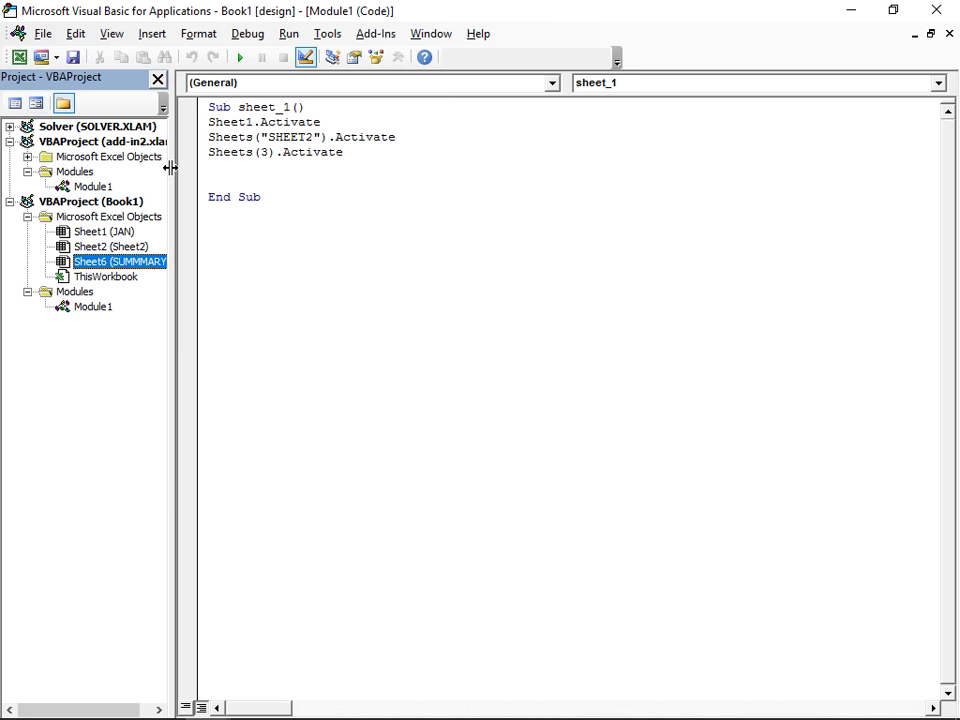
Step: Change Sheets("SHEET2") to Sheets("SUMMMARY") in the sheet_1 macro and return to Excel
{"action": "left_click_drag", "start_coordinate": [169, 177], "coordinate": [177, 177]}
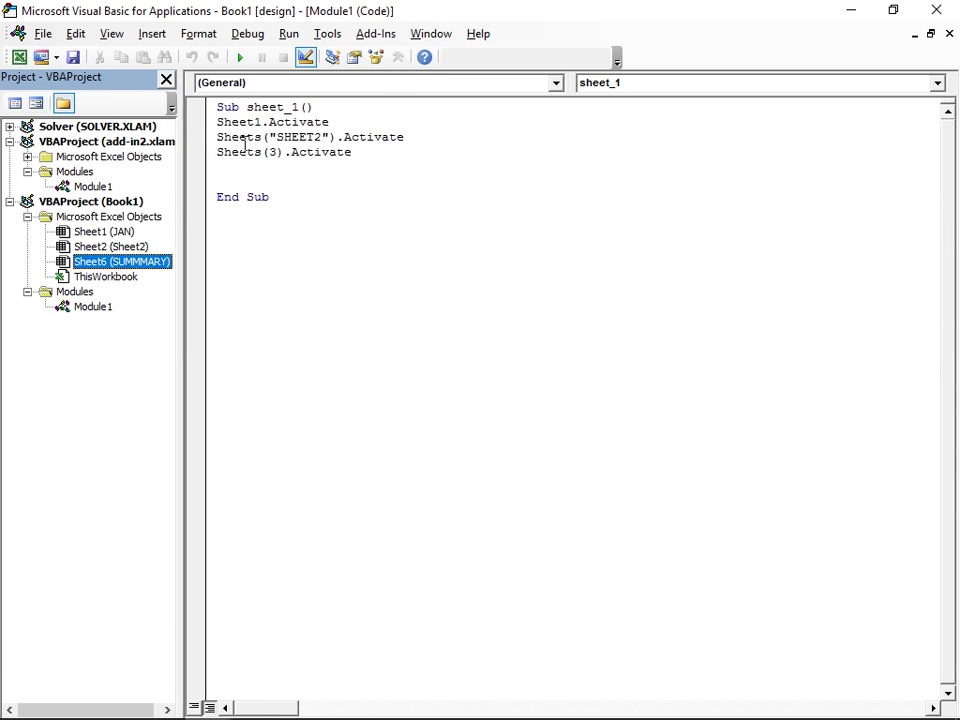
{"action": "left_click", "coordinate": [324, 137]}
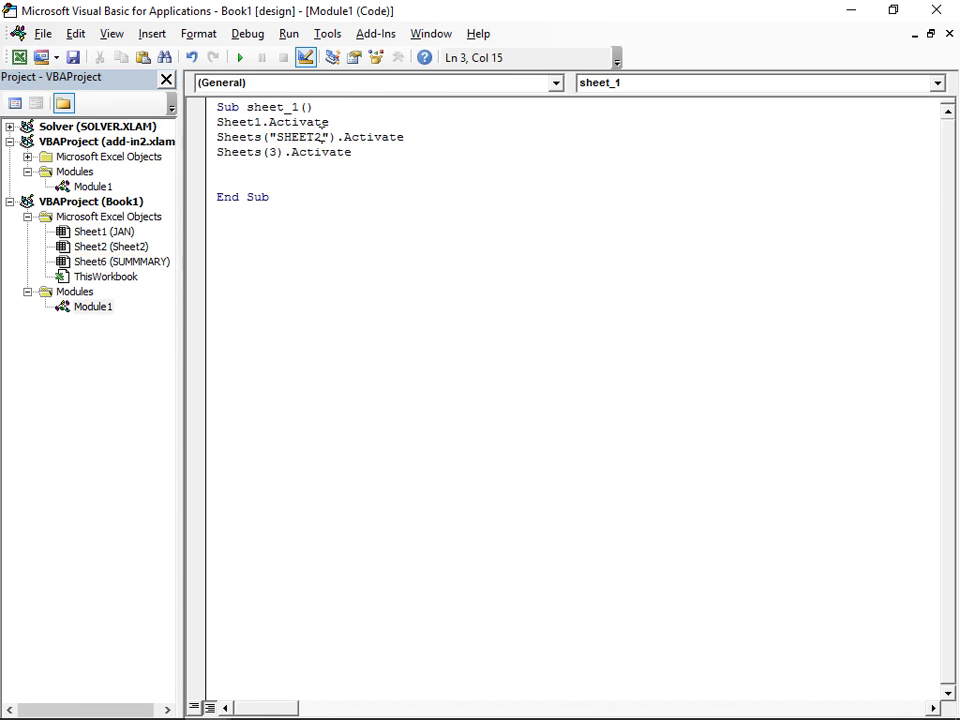
{"action": "key", "text": "BackSpace"}
{"action": "key", "text": "BackSpace"}
{"action": "key", "text": "BackSpace"}
{"action": "key", "text": "BackSpace"}
{"action": "key", "text": "BackSpace"}
{"action": "key", "text": "BackSpace"}
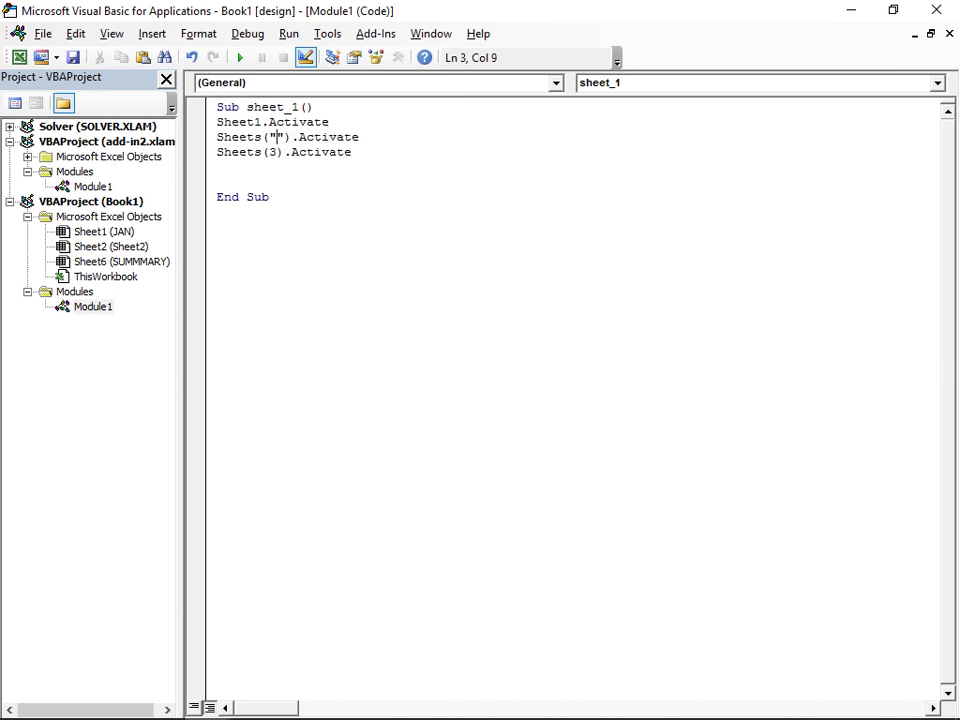
{"action": "type", "text": "D"}
{"action": "key", "text": "BackSpace"}
{"action": "type", "text": "SUMM"}
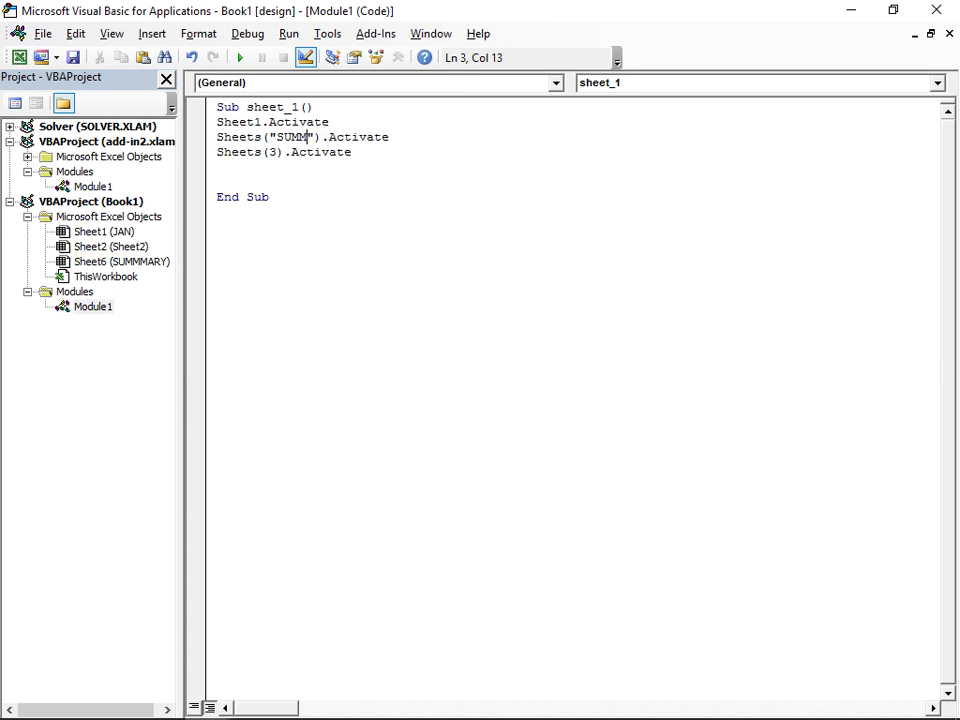
{"action": "type", "text": "MARY"}
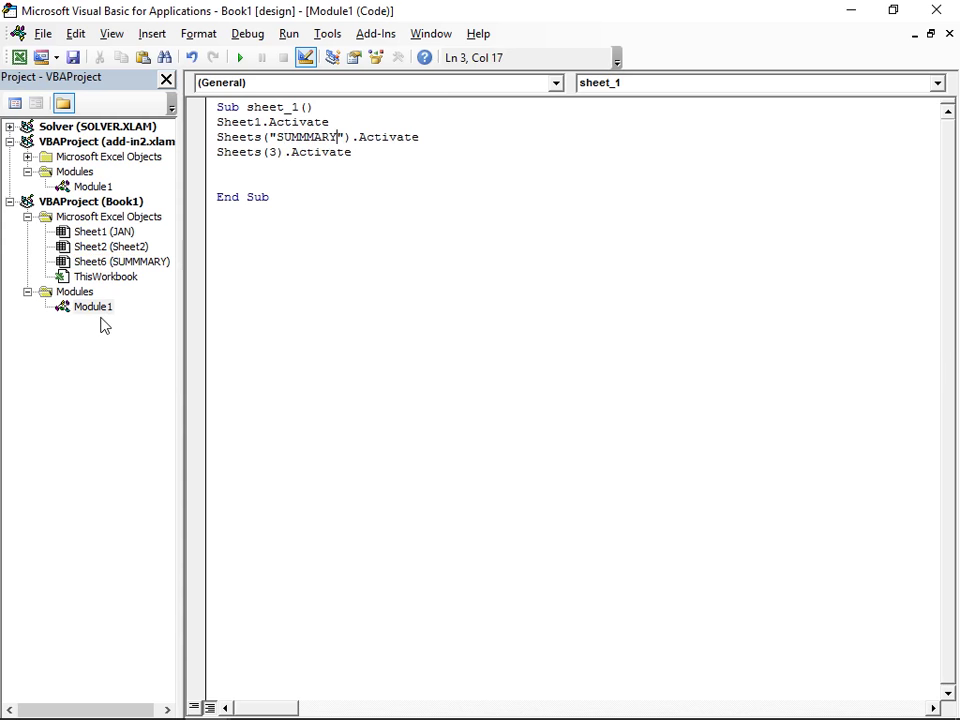
{"action": "key", "text": "alt+F11"}
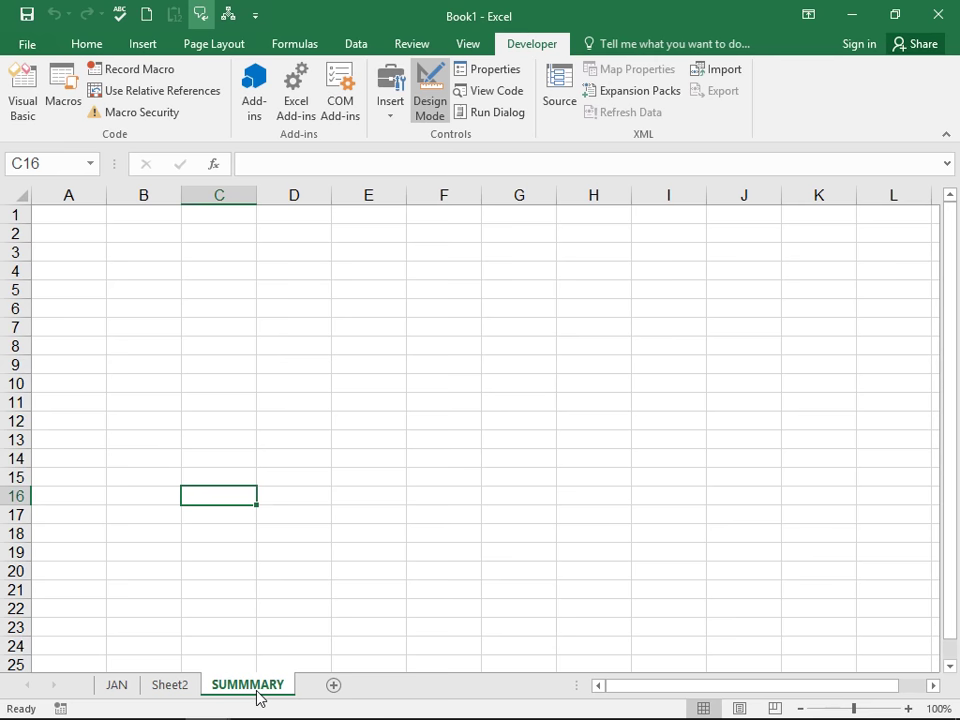
{"action": "left_click", "coordinate": [23, 105]}
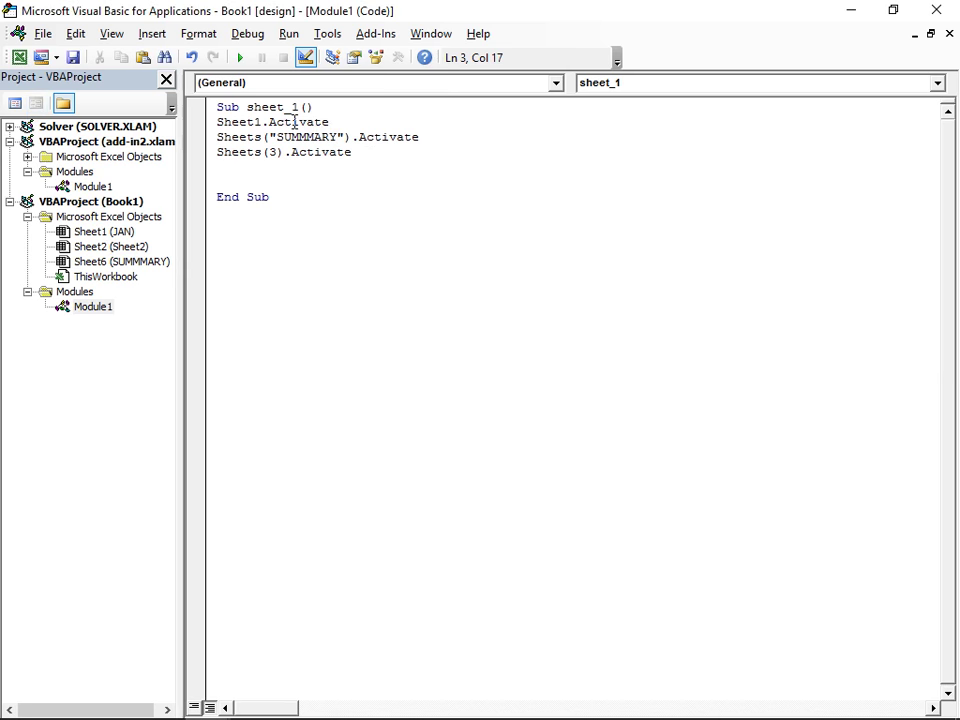
{"action": "left_click", "coordinate": [261, 122]}
{"action": "key", "text": "alt+F11"}
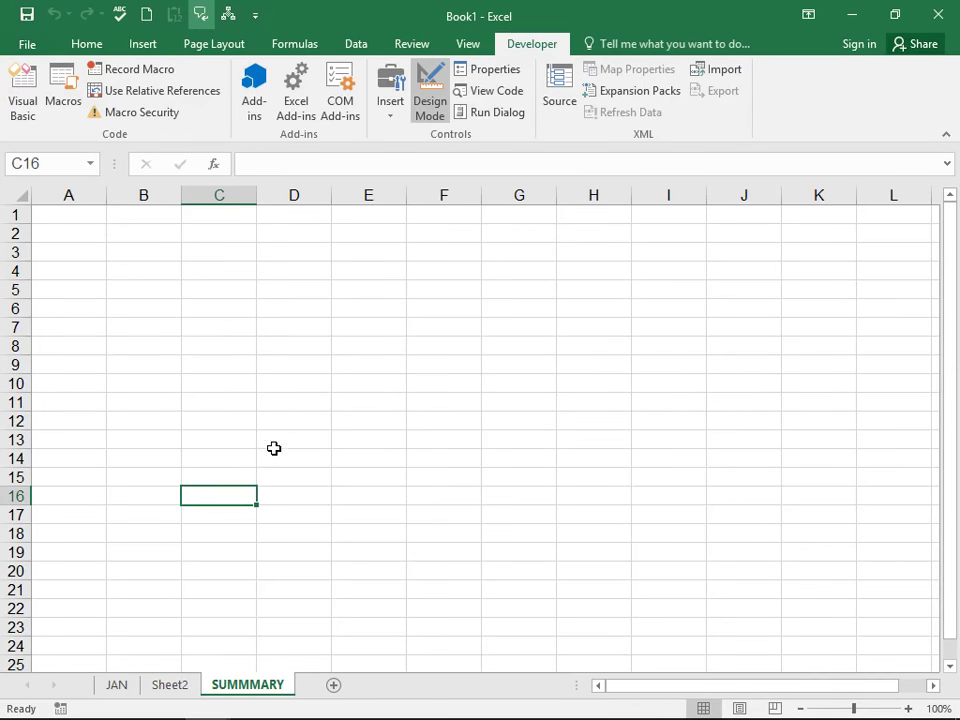
Step: Open the sheet_1 macro in the VBA editor and place the cursor on the blank line before End Sub
{"action": "left_click", "coordinate": [22, 90]}
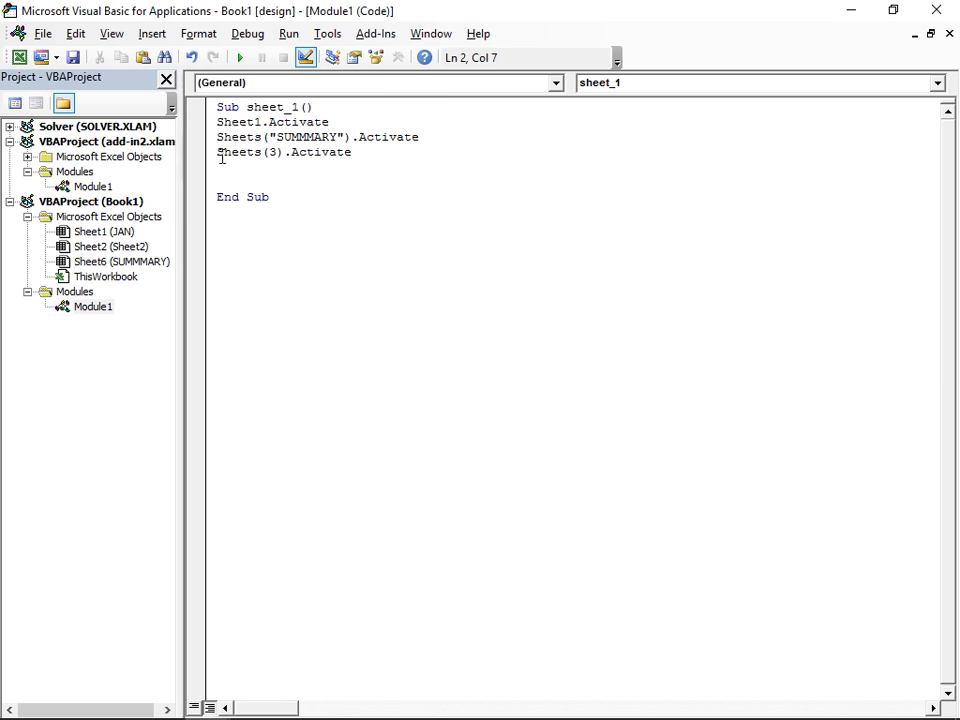
{"action": "left_click_drag", "start_coordinate": [217, 152], "coordinate": [315, 163]}
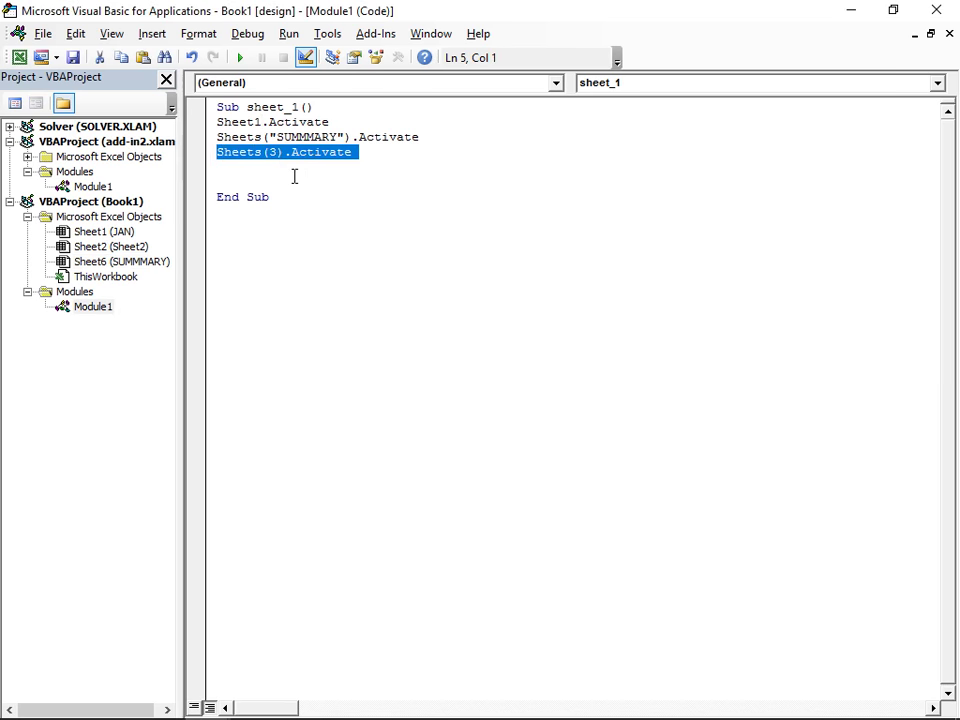
{"action": "key", "text": "alt+Tab"}
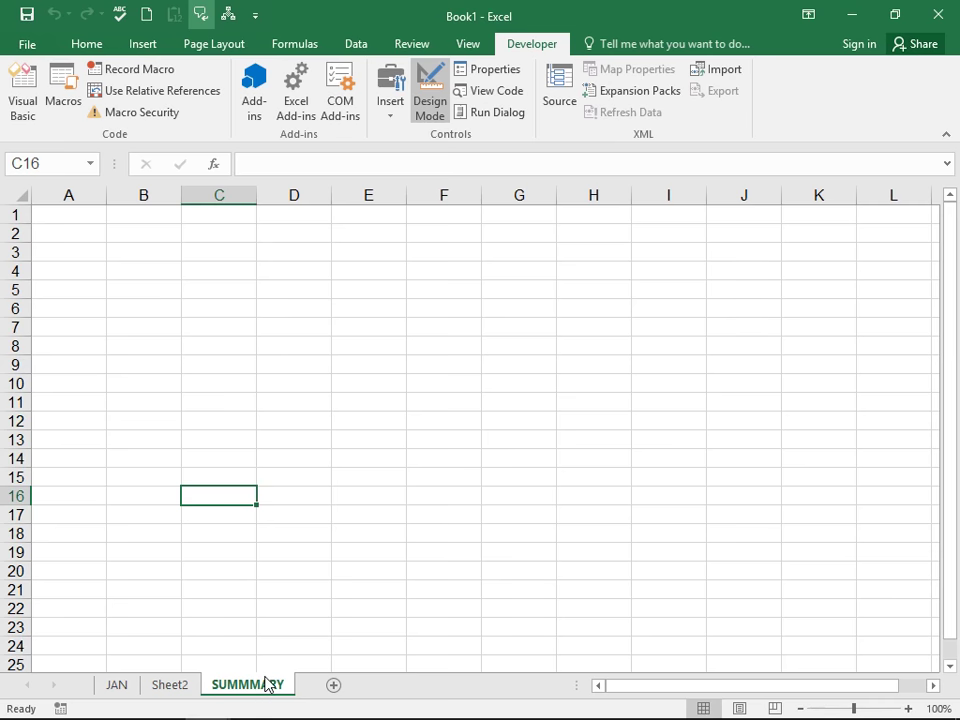
{"action": "left_click", "coordinate": [16, 108]}
{"action": "left_click", "coordinate": [291, 183]}
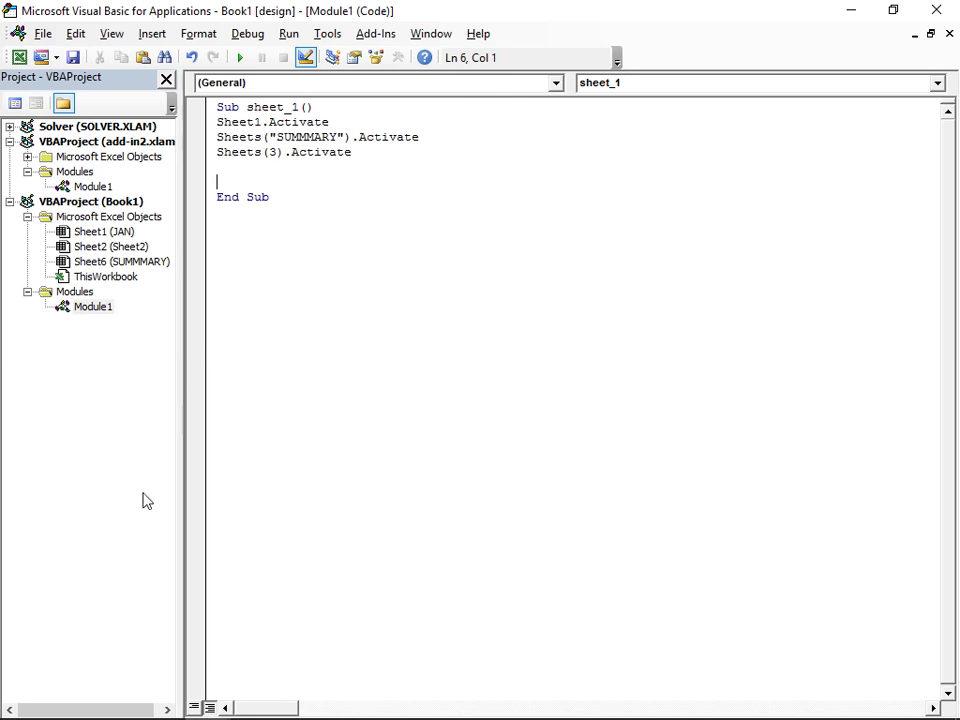
Step: Type a first SHHETS.ADD statement under the activation lines, trimming the extra D from ADDD
{"action": "type", "text": "S"}
{"action": "type", "text": "HHETS.A"}
{"action": "key", "text": "BackSpace"}
{"action": "key", "text": "BackSpace"}
{"action": "type", "text": ".ADDD"}
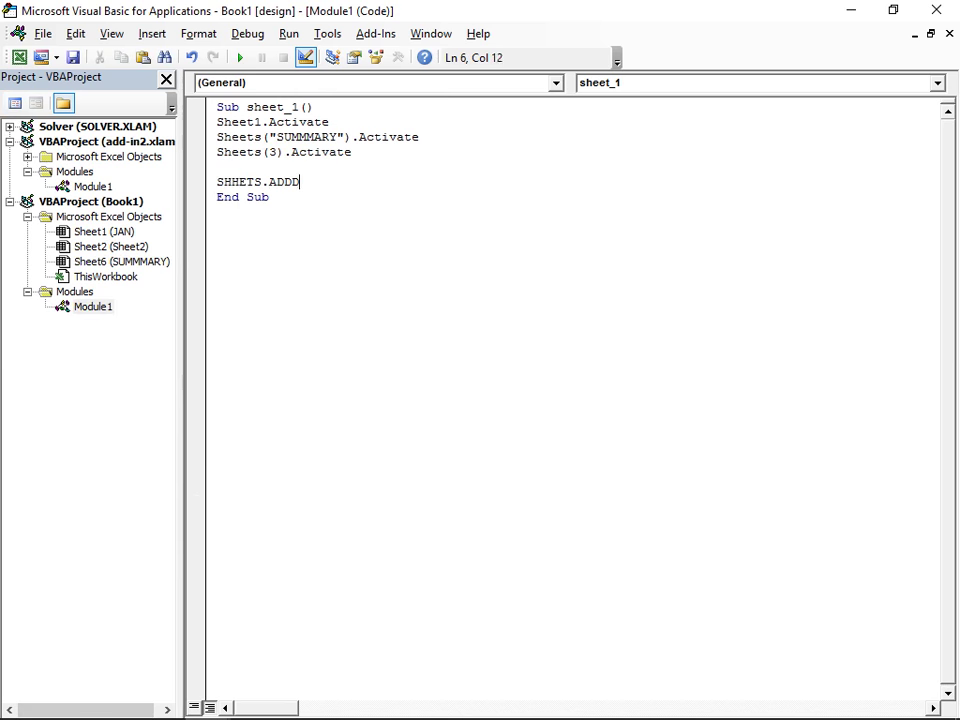
{"action": "key", "text": "Return"}
{"action": "key", "text": "Up"}
{"action": "key", "text": "Right"}
{"action": "key", "text": "Right"}
{"action": "key", "text": "Right"}
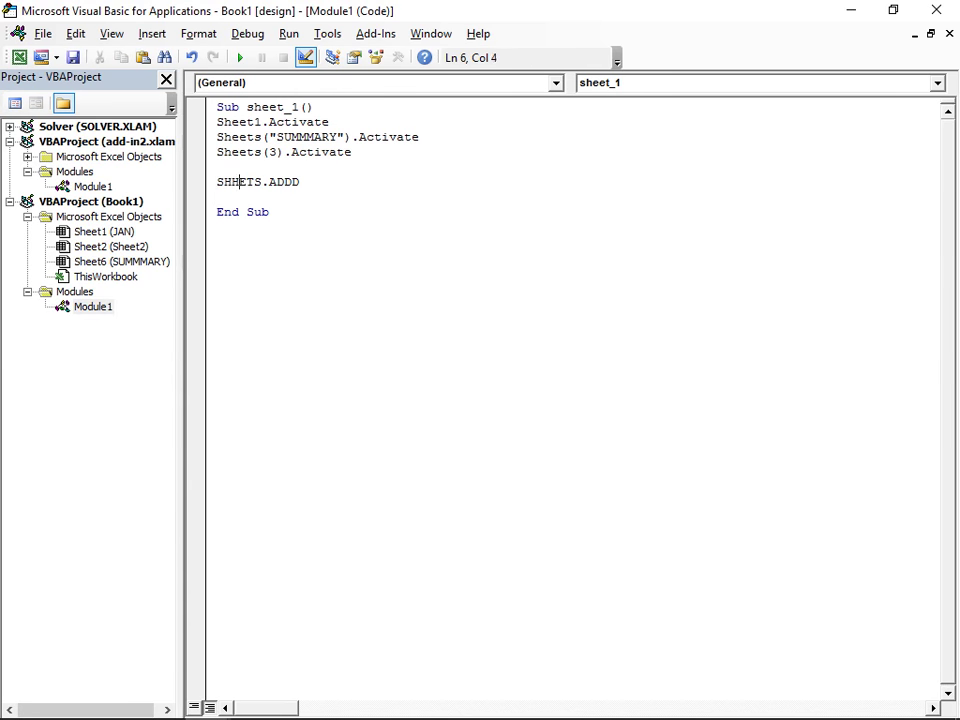
{"action": "key", "text": "Right"}
{"action": "key", "text": "Right"}
Step: Retype the misspelled line as Sheets.Add, completing Add with IntelliSense
{"action": "key", "text": "Right"}
{"action": "left_click", "coordinate": [224, 212]}
{"action": "key", "text": "Left"}
{"action": "left_click", "coordinate": [300, 182]}
{"action": "key", "text": "BackSpace"}
{"action": "key", "text": "Return"}
{"action": "key", "text": "Up"}
{"action": "key", "text": "Right"}
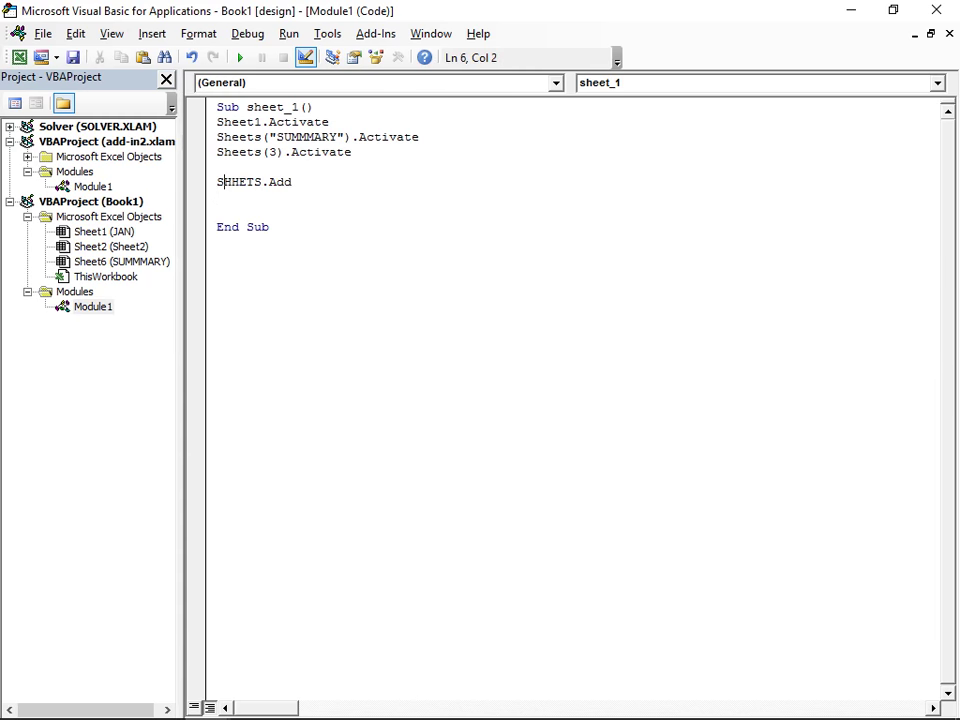
{"action": "key", "text": "Right"}
{"action": "key", "text": "Right"}
{"action": "key", "text": "Right"}
{"action": "key", "text": "Right"}
{"action": "key", "text": "Right"}
{"action": "key", "text": "Right"}
{"action": "key", "text": "Right"}
{"action": "key", "text": "Right"}
{"action": "key", "text": "Down"}
{"action": "key", "text": "Up"}
{"action": "key", "text": "BackSpace"}
{"action": "key", "text": "BackSpace"}
{"action": "key", "text": "BackSpace"}
{"action": "key", "text": "BackSpace"}
{"action": "key", "text": "BackSpace"}
{"action": "key", "text": "BackSpace"}
{"action": "key", "text": "BackSpace"}
{"action": "key", "text": "BackSpace"}
{"action": "key", "text": "BackSpace"}
{"action": "key", "text": "BackSpace"}
{"action": "type", "text": "sh"}
{"action": "key", "text": "BackSpace"}
{"action": "type", "text": "hhet"}
{"action": "key", "text": "BackSpace"}
{"action": "key", "text": "BackSpace"}
{"action": "key", "text": "BackSpace"}
{"action": "type", "text": "eet"}
{"action": "type", "text": "s.a"}
{"action": "key", "text": "Return"}
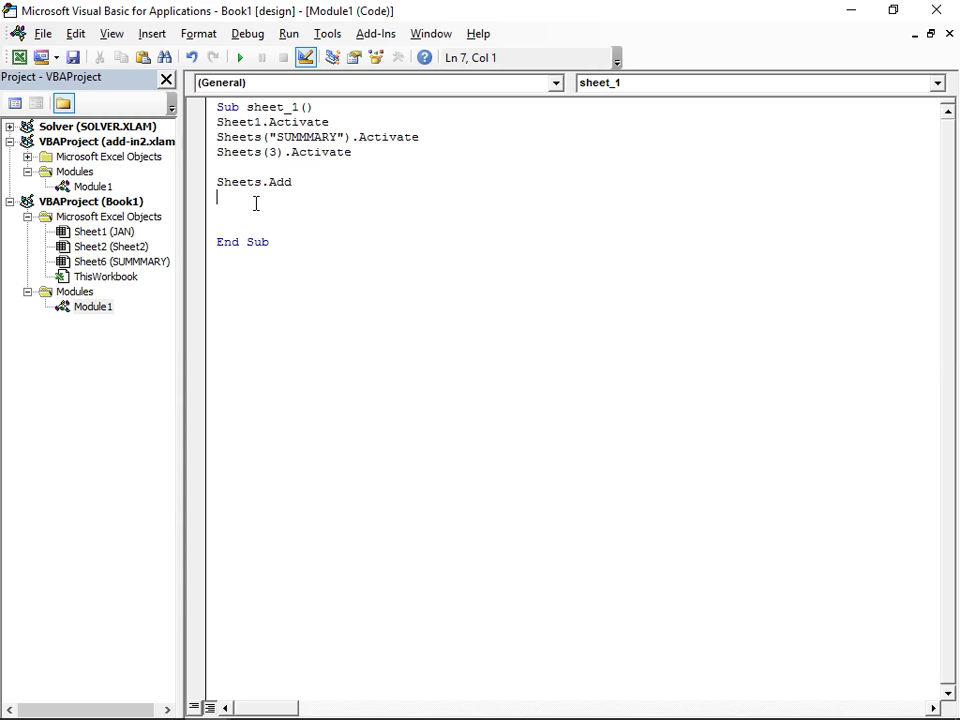
{"action": "mouse_move", "coordinate": [208, 701]}
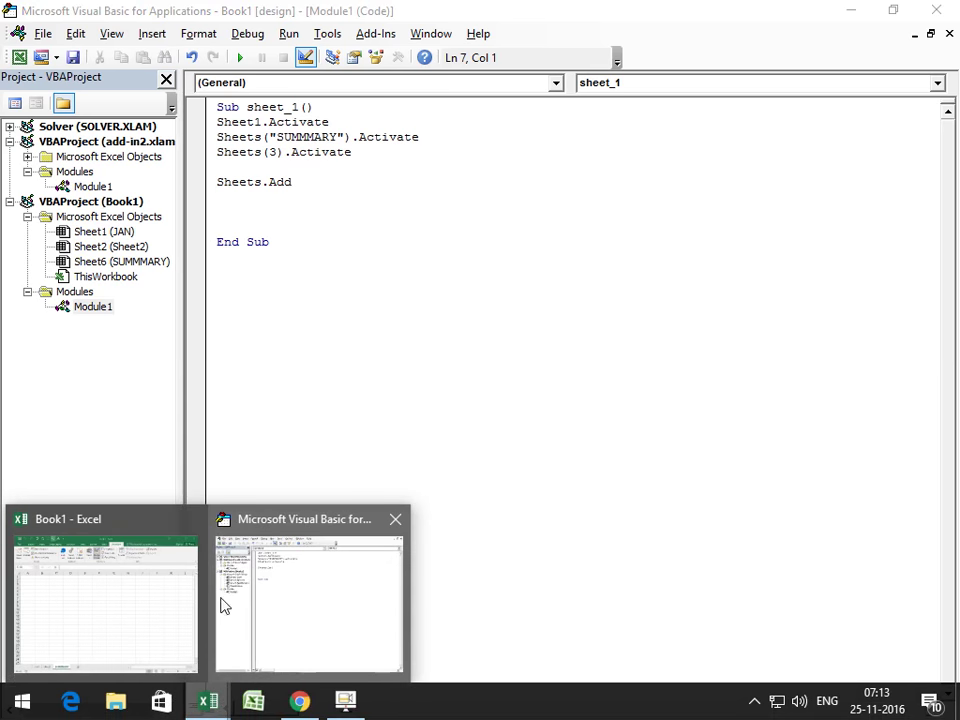
Step: Add a new blank sheet after SUMMMARY, then go to Sheet2
{"action": "left_click", "coordinate": [165, 592]}
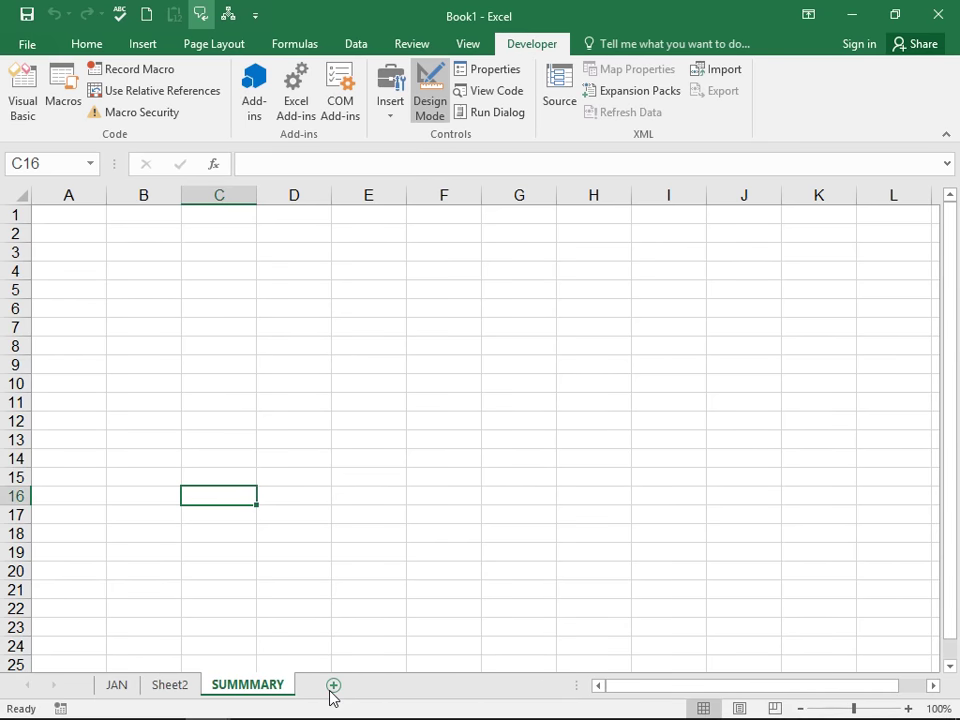
{"action": "left_click", "coordinate": [334, 685]}
{"action": "left_click", "coordinate": [22, 92]}
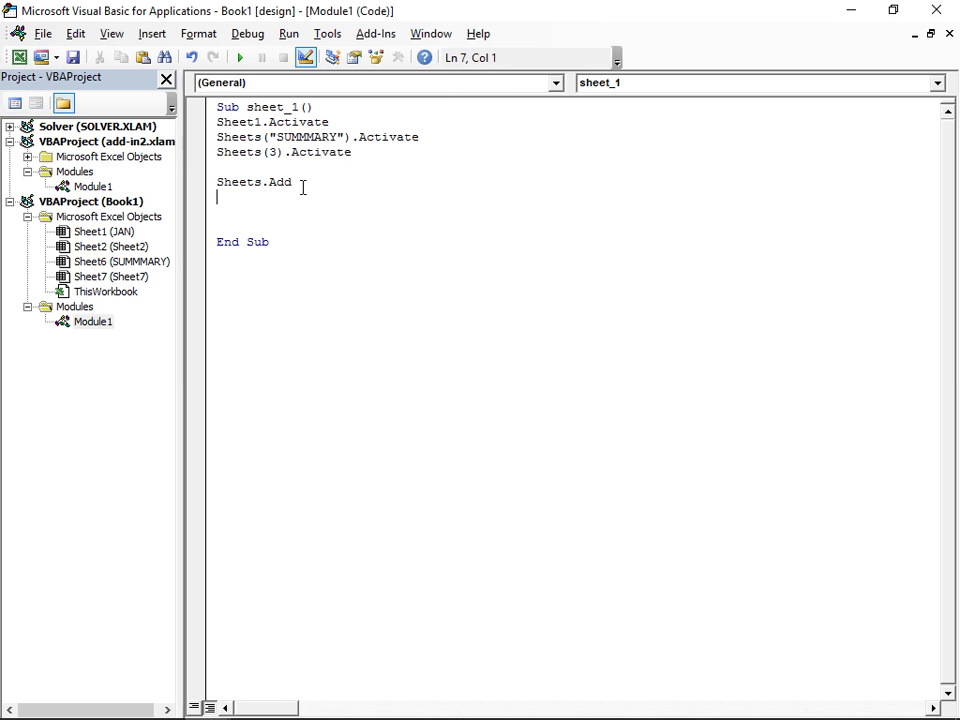
{"action": "key", "text": "alt+F11"}
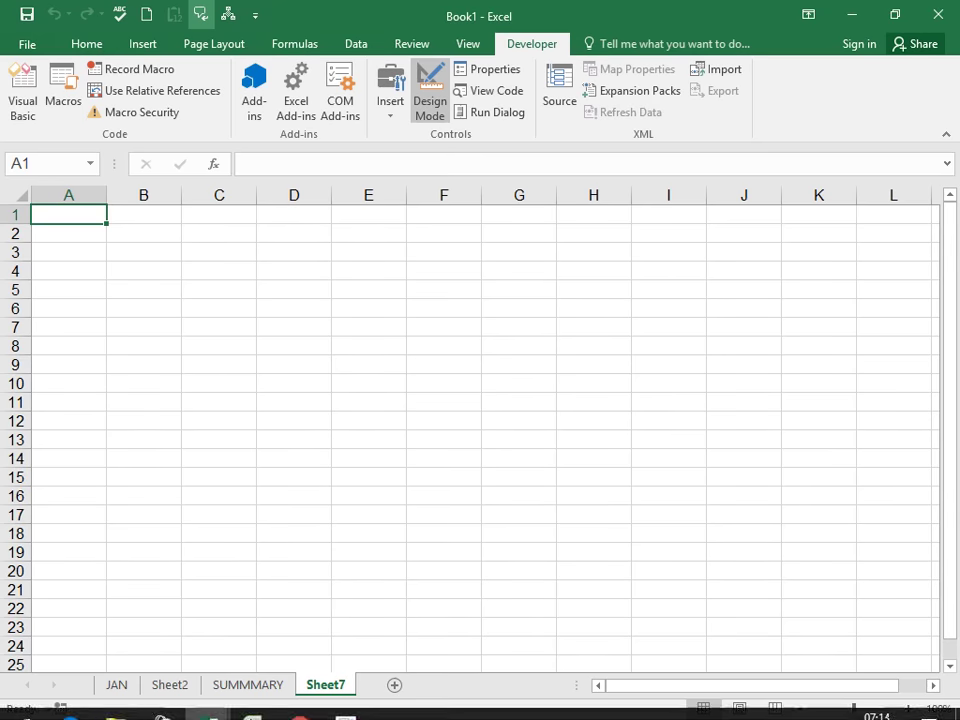
{"action": "left_click", "coordinate": [168, 684]}
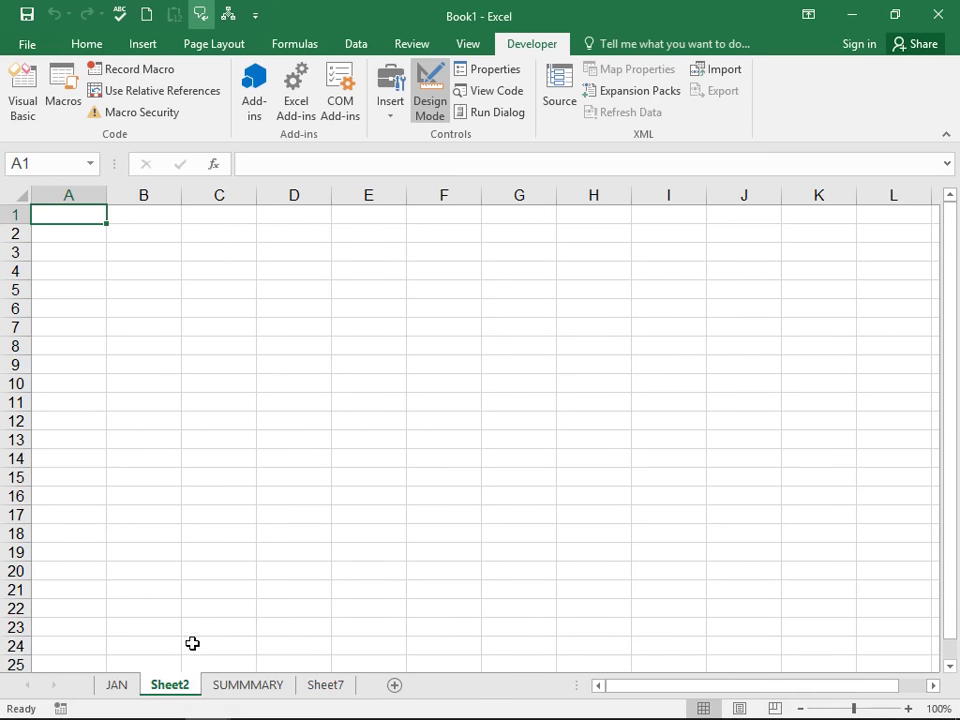
Step: Insert a Billing Statement sheet from the Spreadsheet Solutions templates and return to Sheet2
{"action": "right_click", "coordinate": [180, 685]}
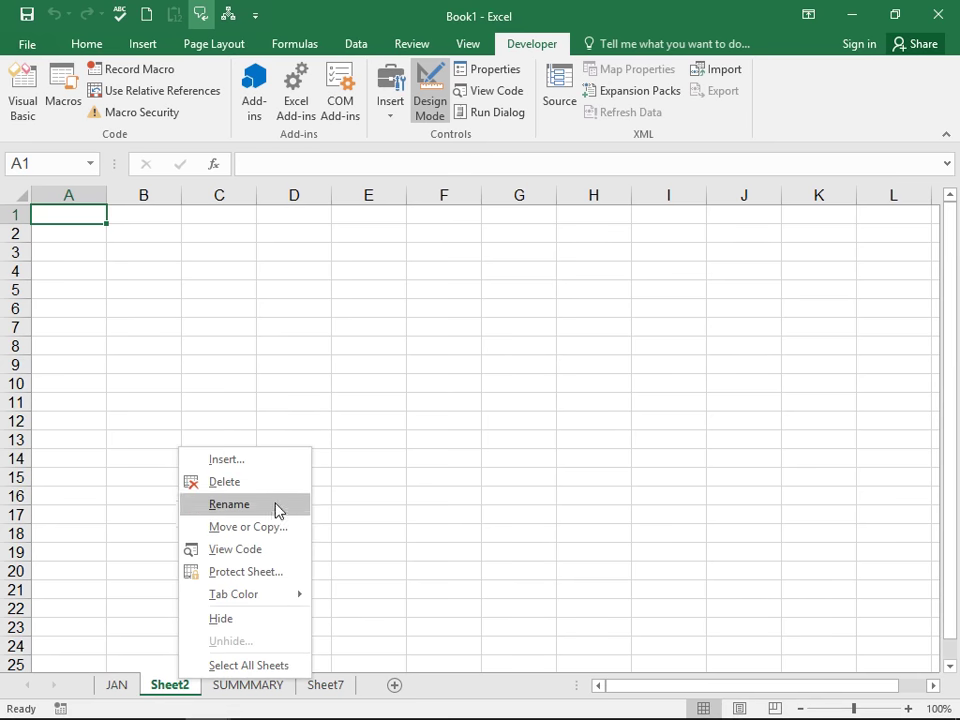
{"action": "left_click", "coordinate": [300, 461]}
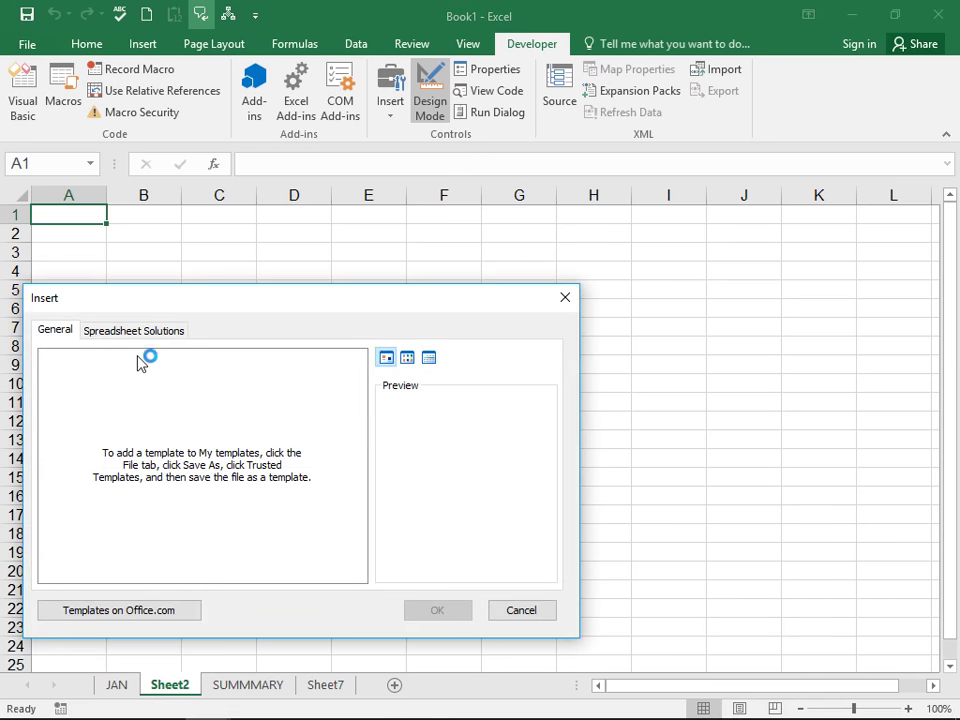
{"action": "left_click", "coordinate": [133, 331]}
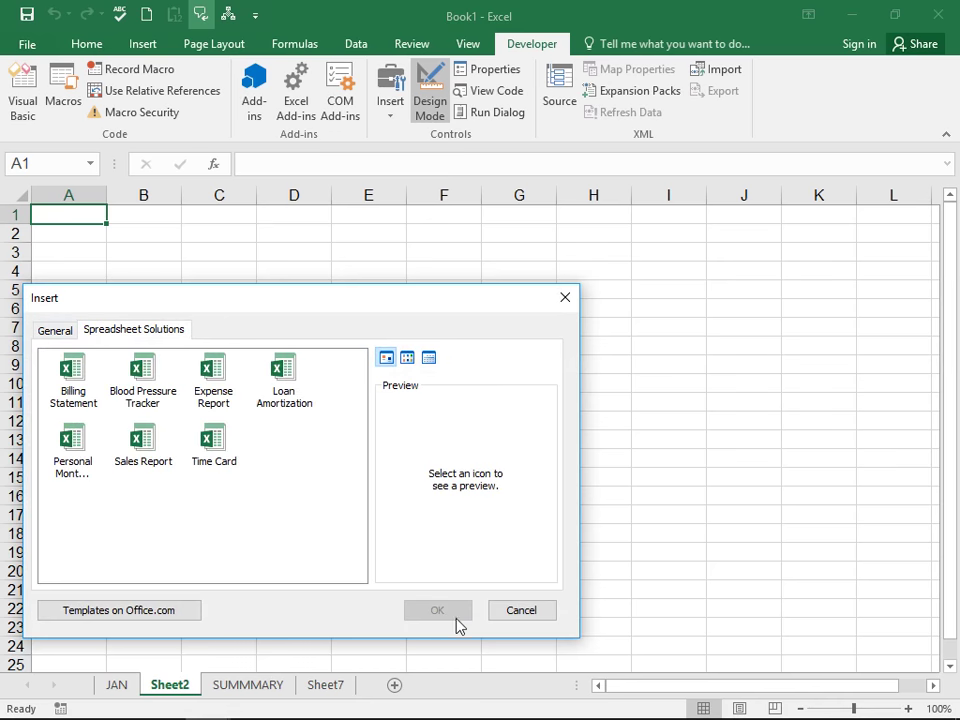
{"action": "left_click", "coordinate": [538, 612]}
{"action": "right_click", "coordinate": [158, 689]}
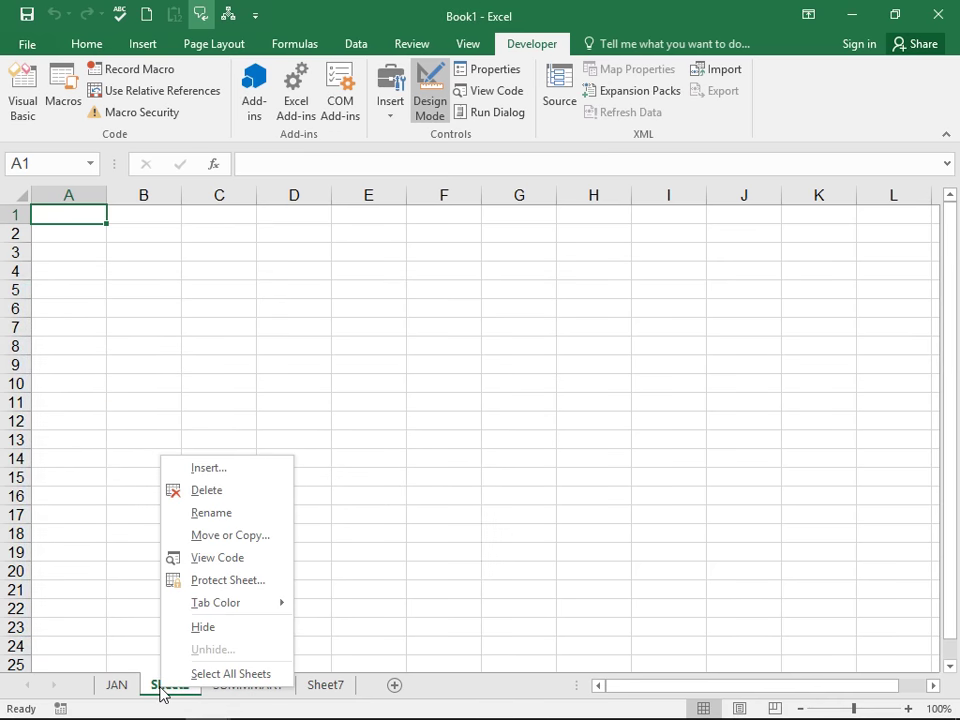
{"action": "left_click", "coordinate": [202, 468]}
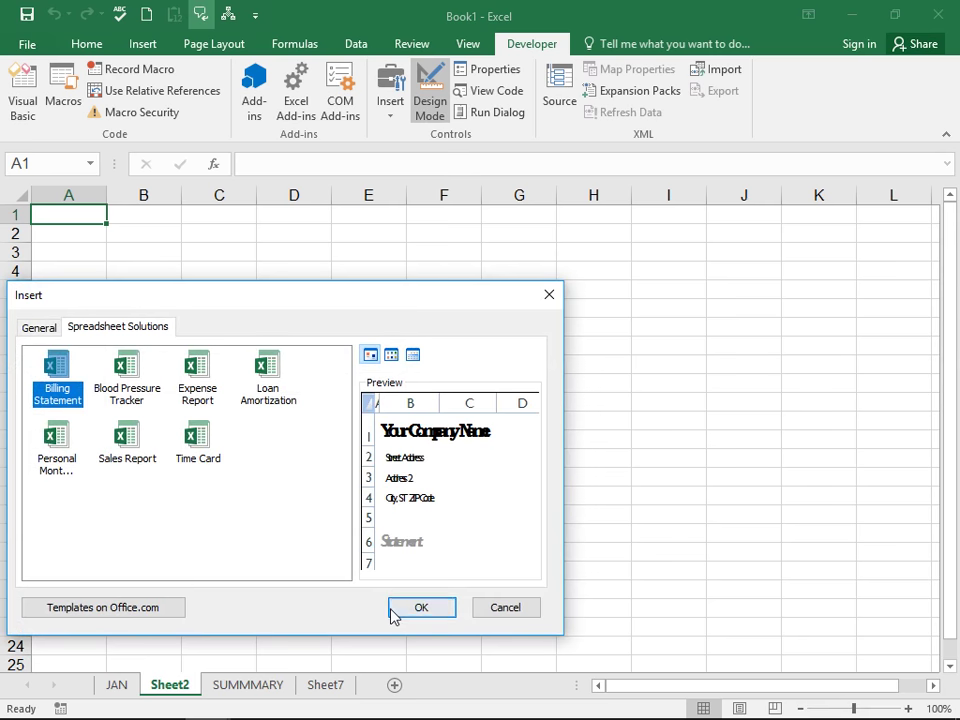
{"action": "left_click", "coordinate": [393, 612]}
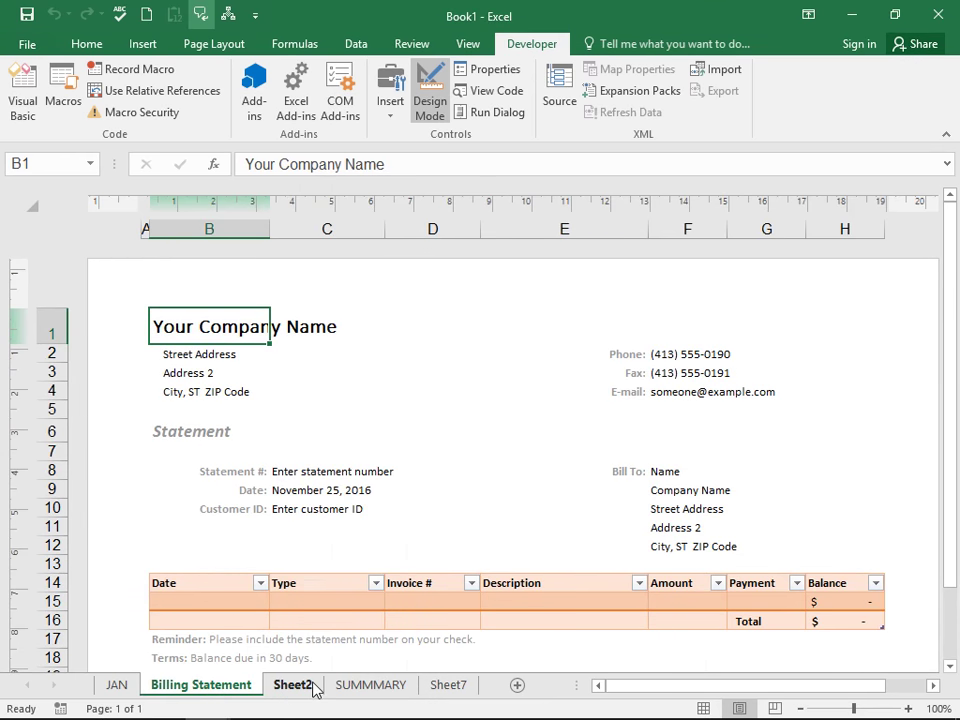
{"action": "left_click", "coordinate": [305, 688]}
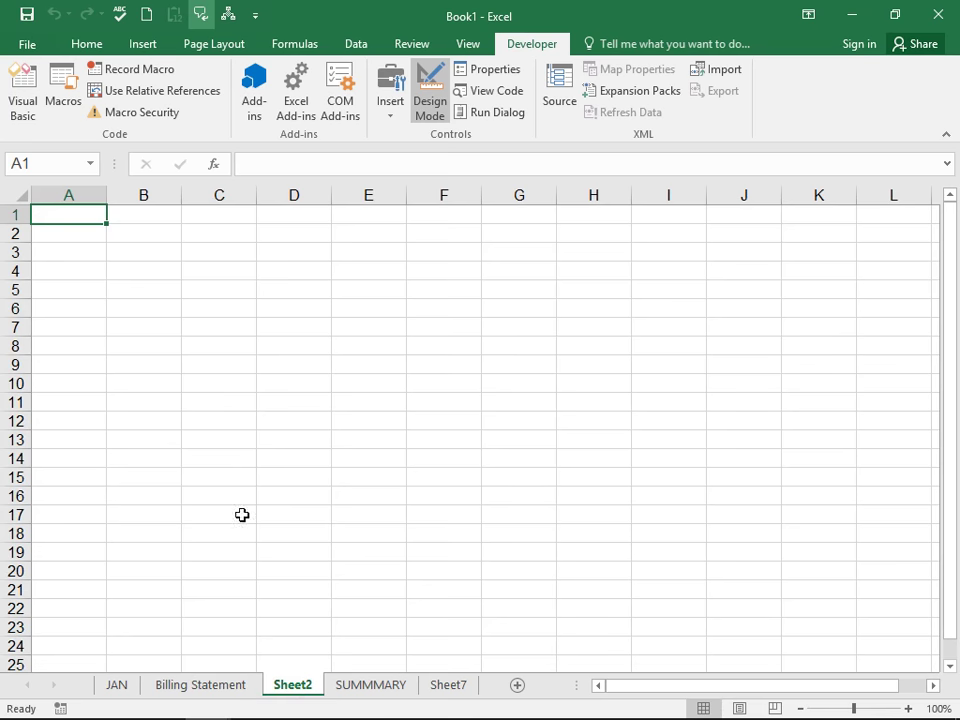
Step: Enter Sheet2.Activate after Sheets.Add on the macro line
{"action": "left_click", "coordinate": [12, 105]}
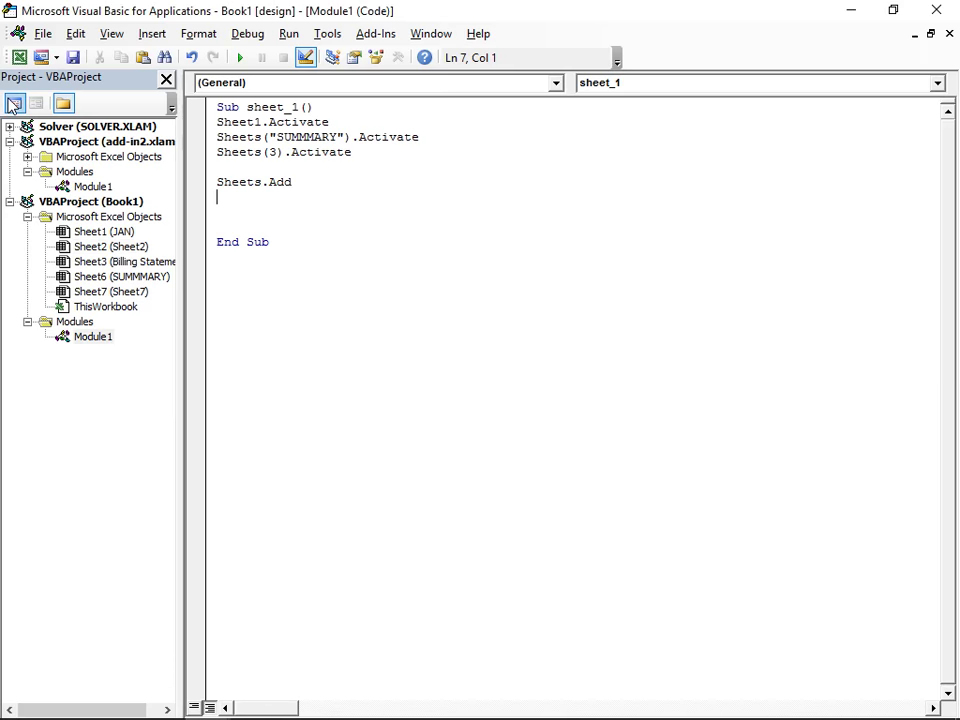
{"action": "left_click", "coordinate": [334, 187]}
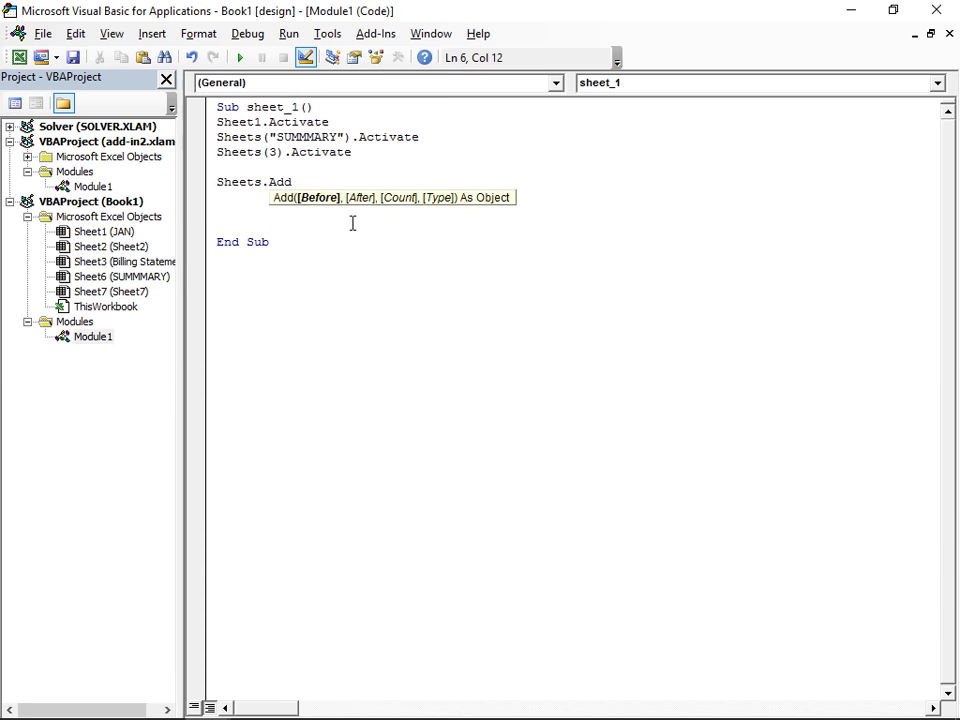
{"action": "type", "text": "shhet"}
{"action": "key", "text": "BackSpace"}
{"action": "key", "text": "BackSpace"}
{"action": "key", "text": "BackSpace"}
{"action": "type", "text": "eet"}
{"action": "type", "text": "2"}
{"action": "key", "text": "Return"}
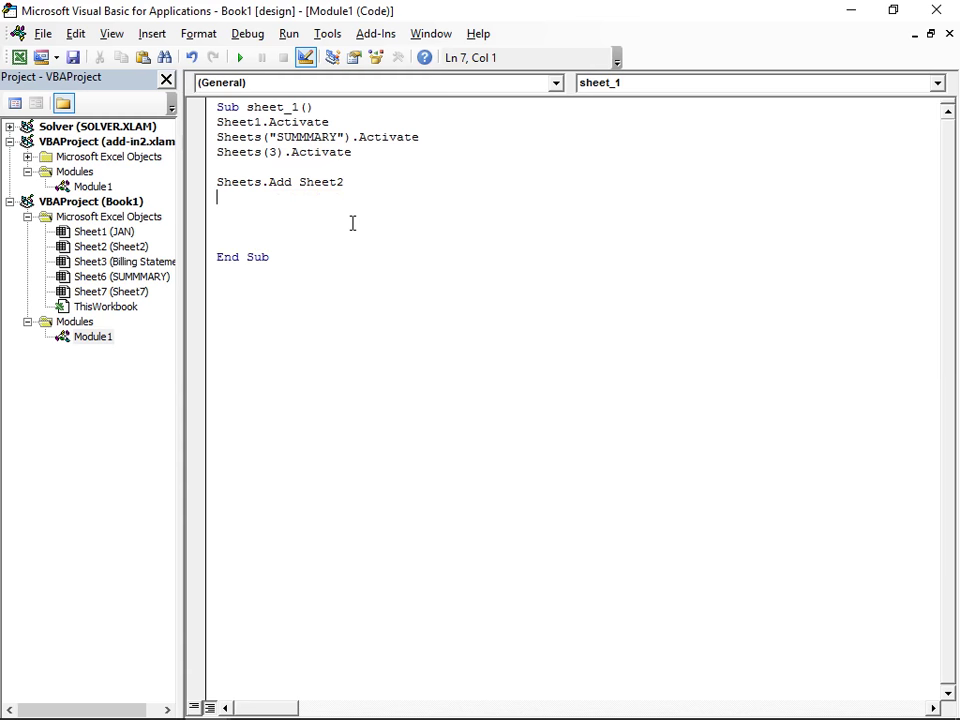
{"action": "key", "text": "BackSpace"}
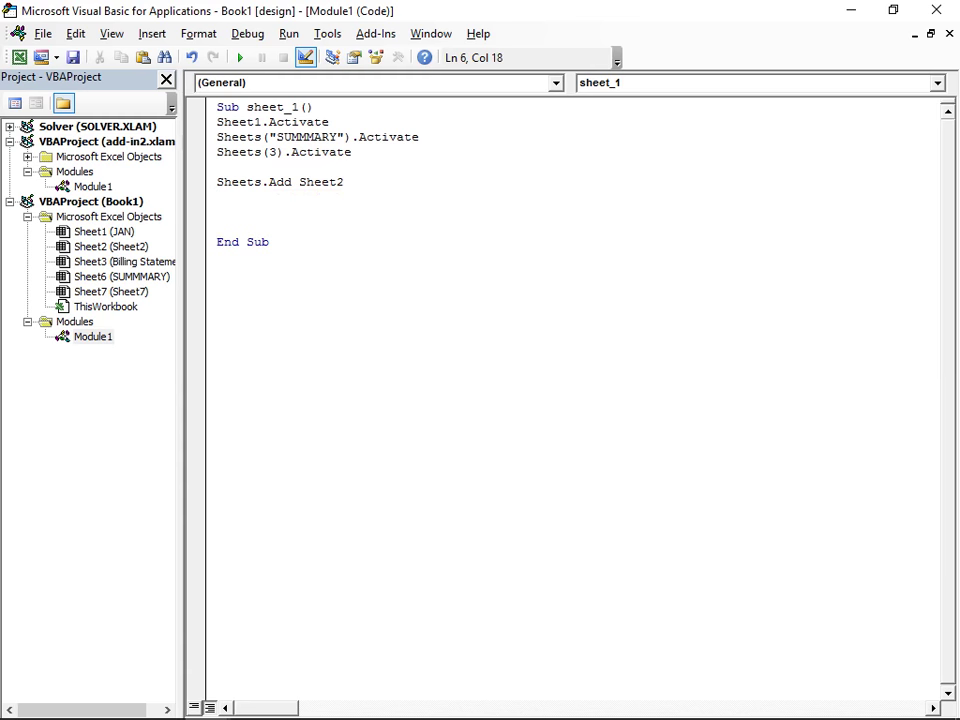
{"action": "type", "text": ".a"}
{"action": "key", "text": "Tab"}
{"action": "key", "text": "Return"}
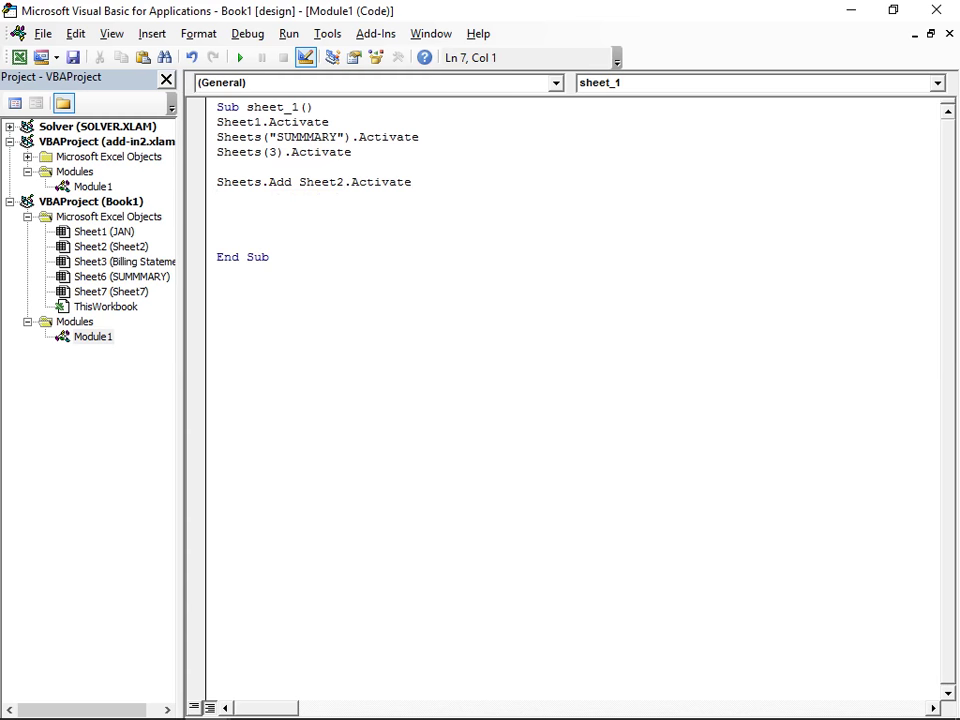
{"action": "key", "text": "BackSpace"}
{"action": "key", "text": "BackSpace"}
Step: Replace it with Sheets("sheet1") so the line reads Sheets.Add Sheets("sheet1")
{"action": "key", "text": "BackSpace"}
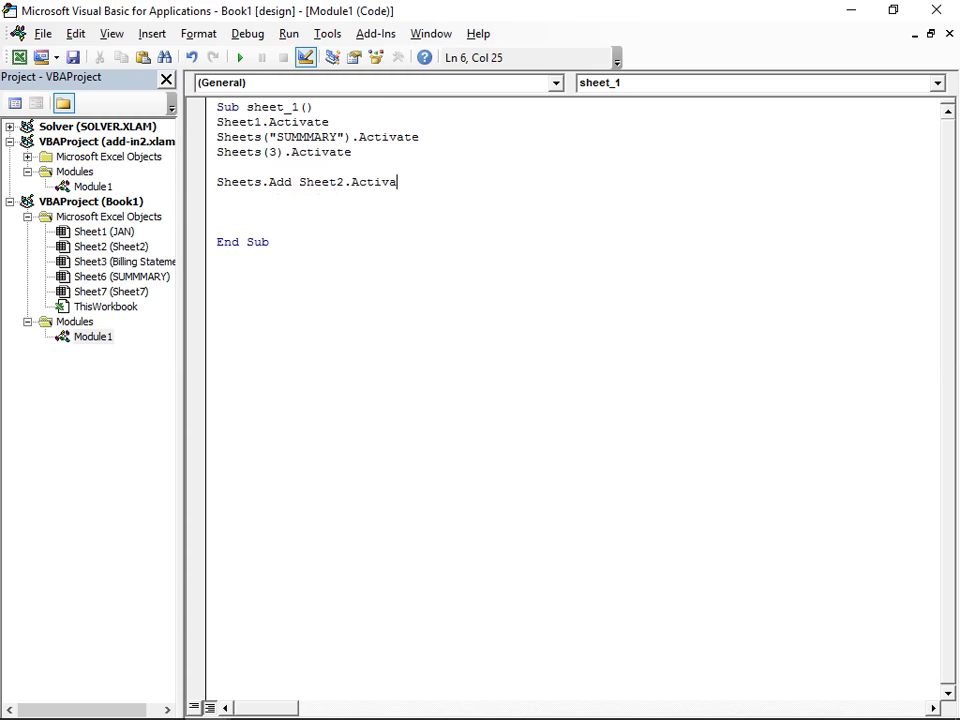
{"action": "key", "text": "BackSpace"}
{"action": "key", "text": "BackSpace"}
{"action": "key", "text": "BackSpace"}
{"action": "key", "text": "BackSpace"}
{"action": "key", "text": "BackSpace"}
{"action": "key", "text": "BackSpace"}
{"action": "key", "text": "BackSpace"}
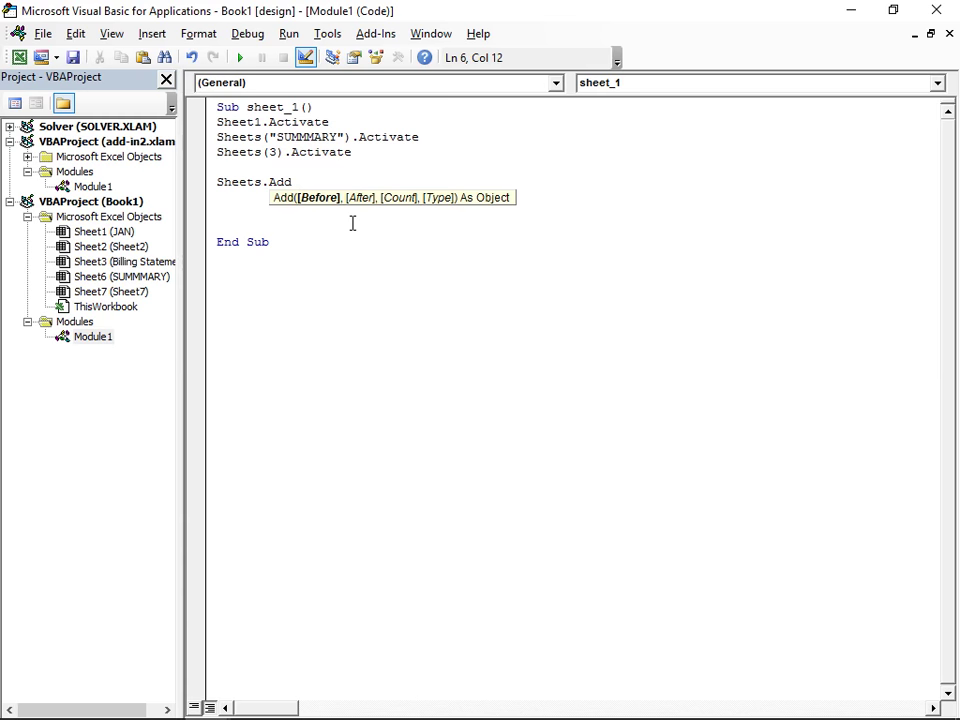
{"action": "type", "text": "sheet"}
{"action": "type", "text": "s"}
{"action": "type", "text": "(\"shee"}
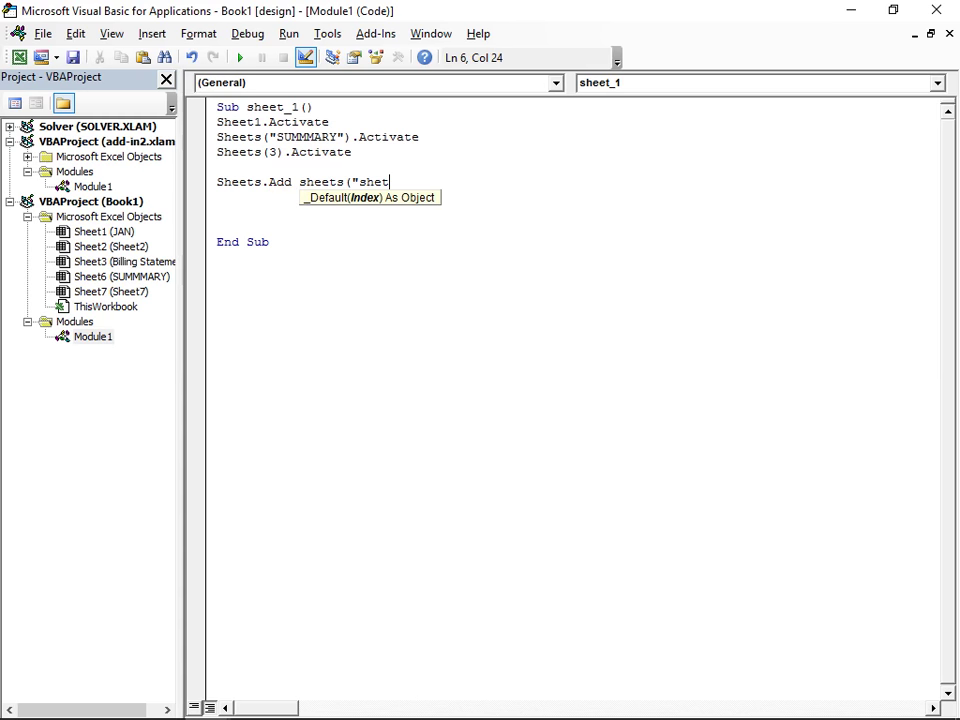
{"action": "key", "text": "BackSpace"}
{"action": "type", "text": "et"}
{"action": "type", "text": "1\")"}
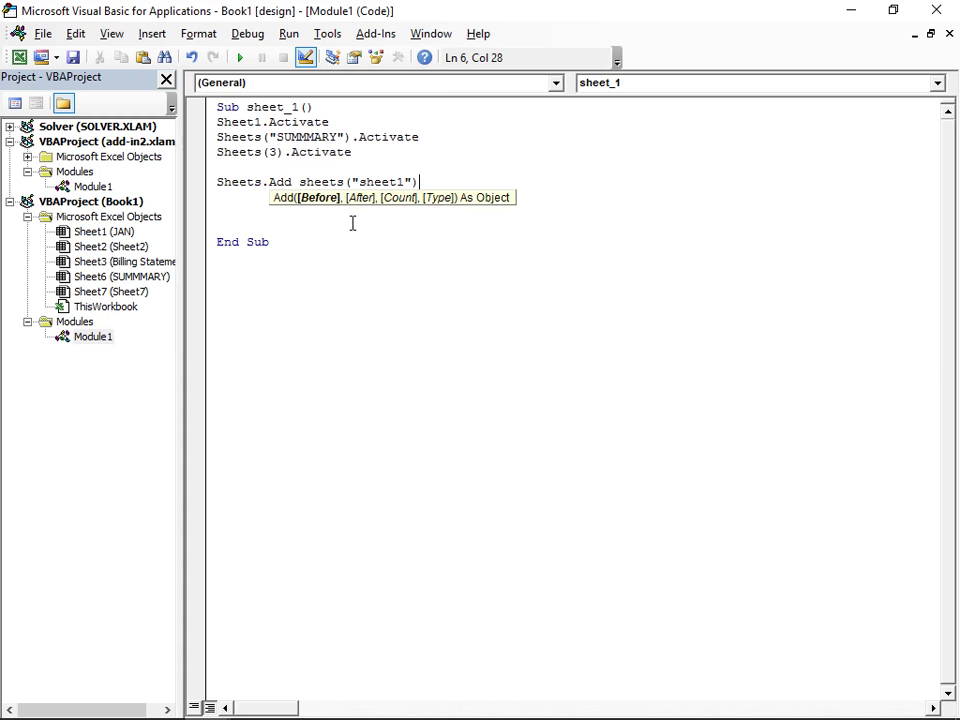
{"action": "key", "text": "Return"}
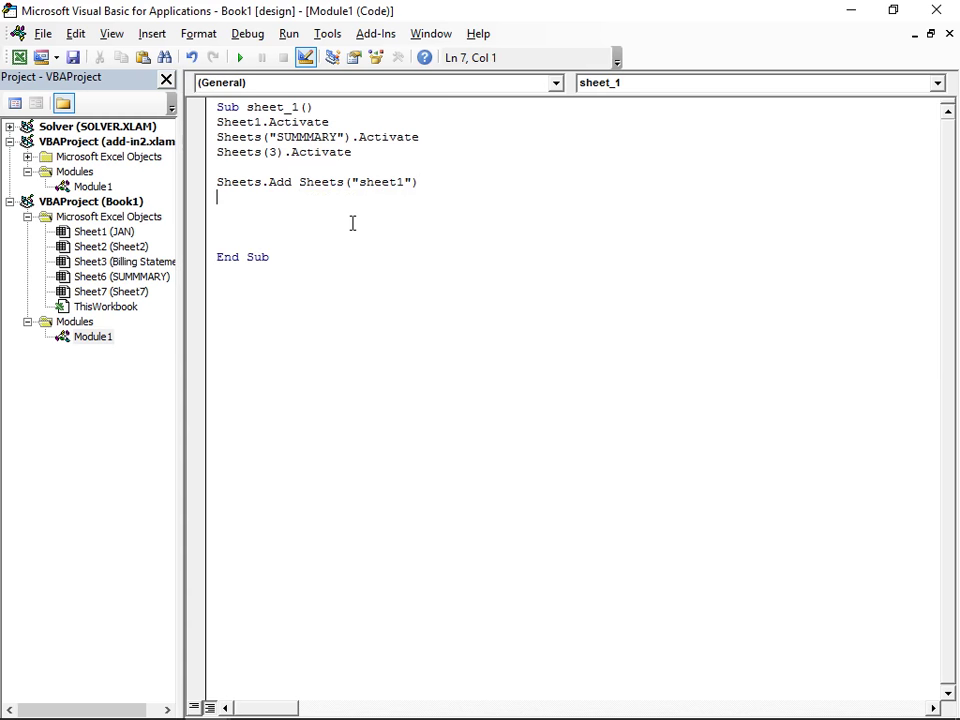
{"action": "key", "text": "alt+Tab"}
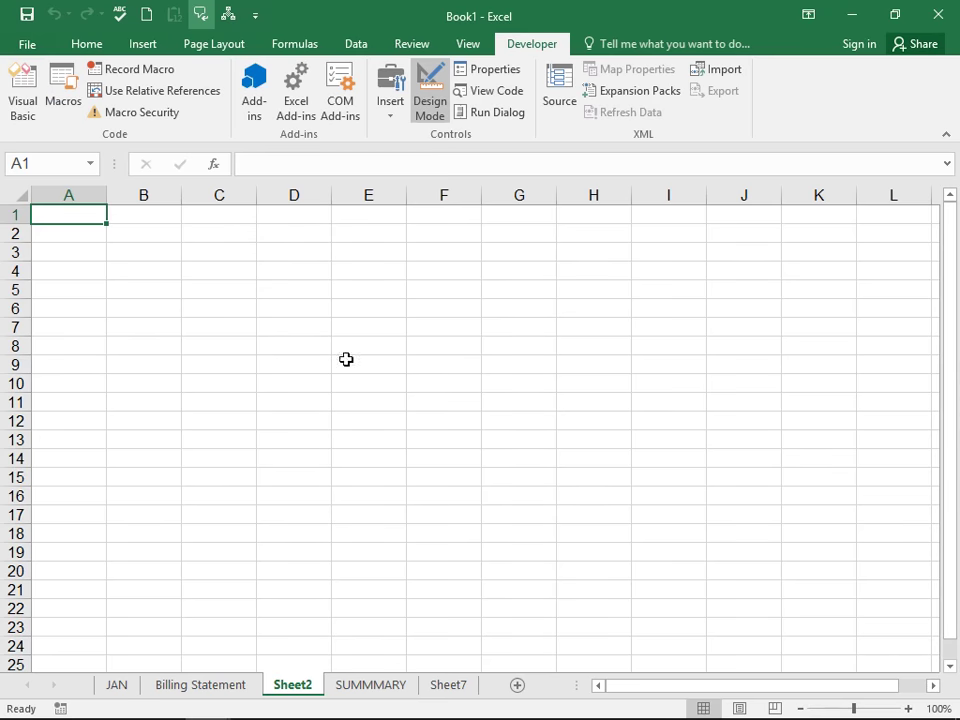
Step: Select the JAN sheet, view its tab menu without choosing anything, then return to the macro
{"action": "left_click", "coordinate": [116, 688]}
{"action": "right_click", "coordinate": [129, 692]}
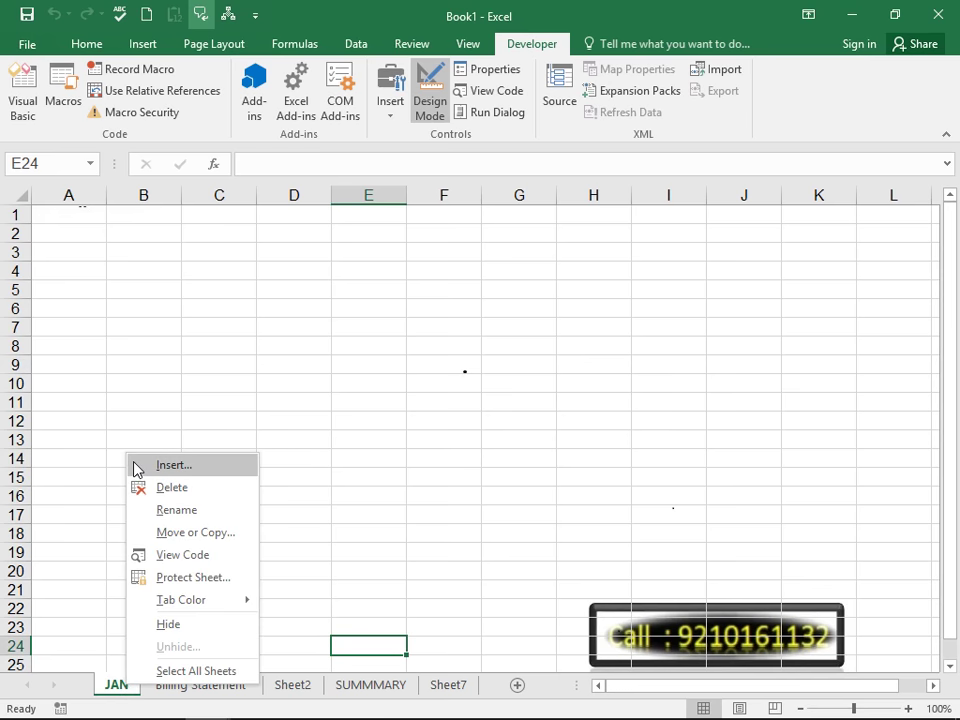
{"action": "left_click", "coordinate": [221, 403]}
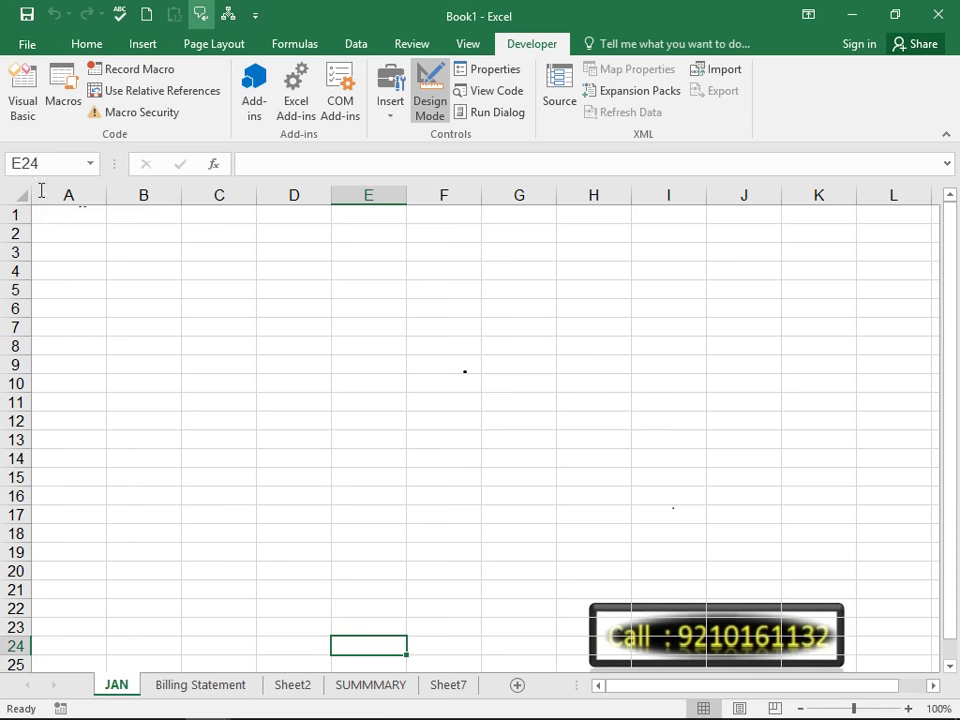
{"action": "left_click", "coordinate": [22, 100]}
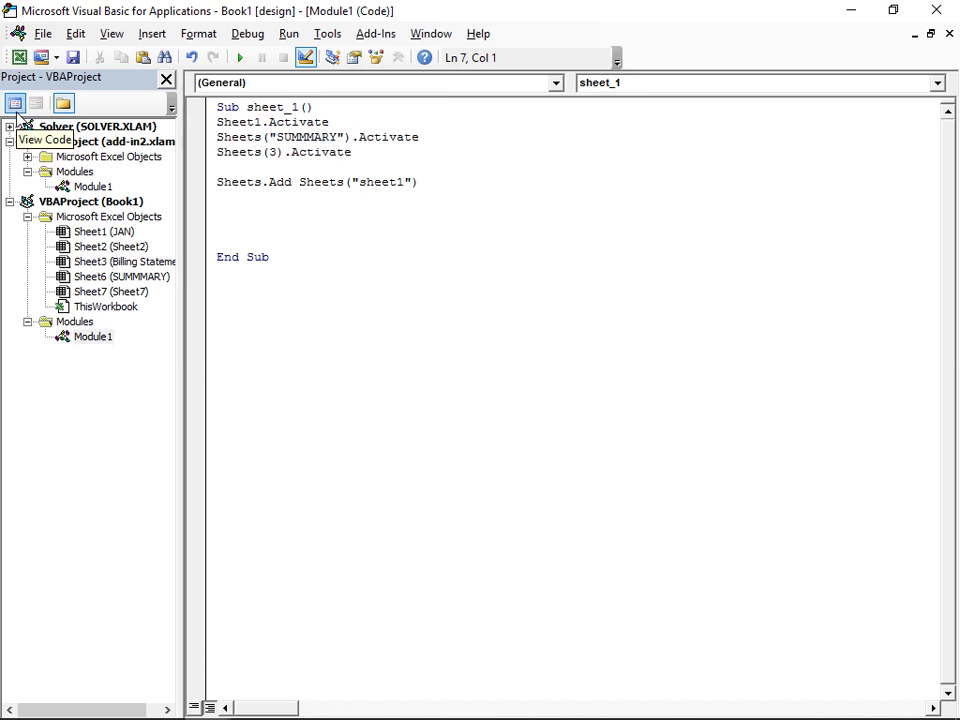
Step: Retype the argument as , Sheets("sheet1"), then delete it, leaving the line as just Sheets.Add
{"action": "left_click", "coordinate": [229, 210]}
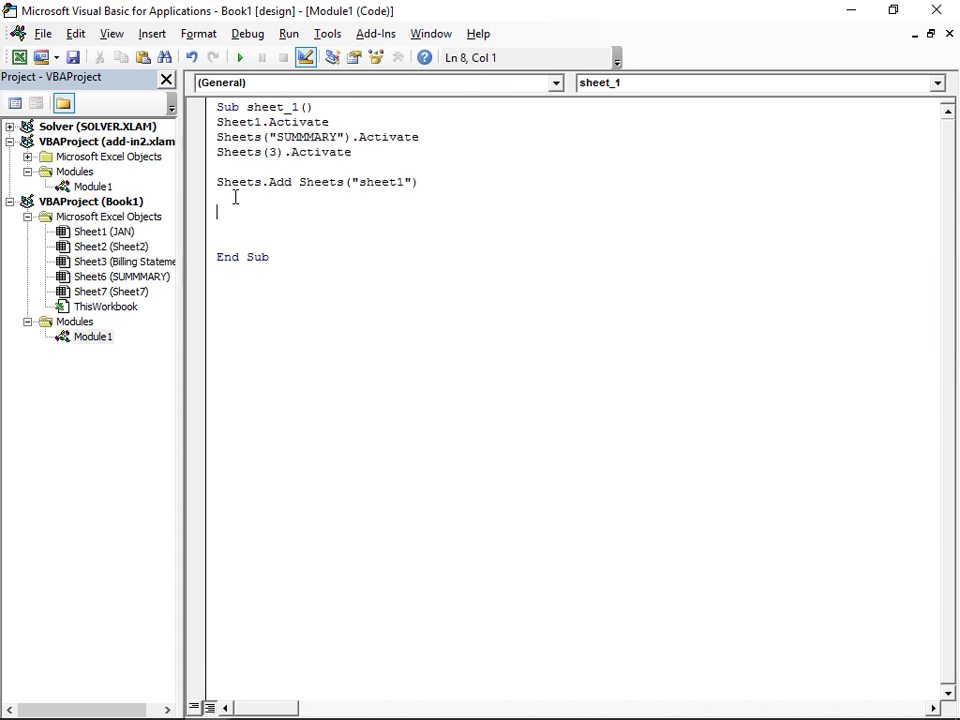
{"action": "left_click", "coordinate": [441, 184]}
{"action": "type", "text": ","}
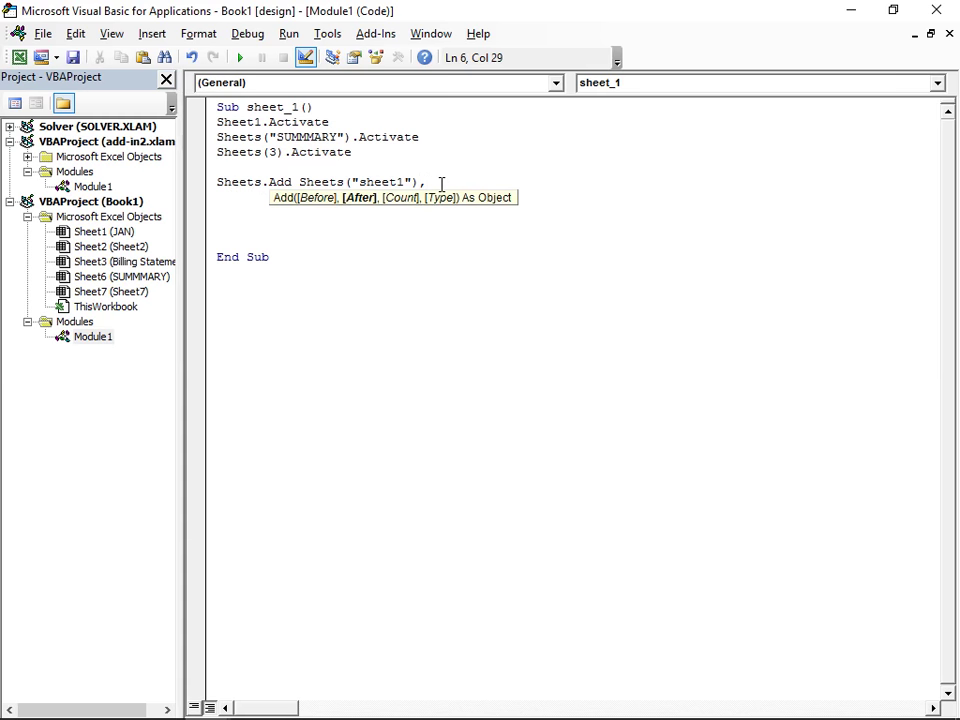
{"action": "key", "text": "BackSpace"}
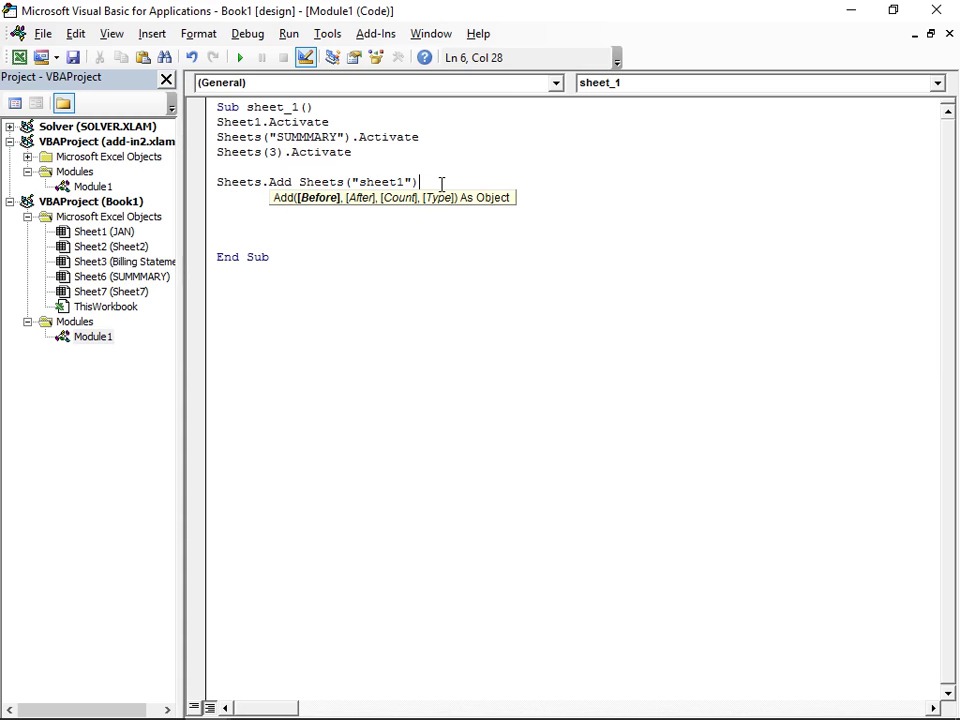
{"action": "key", "text": "BackSpace"}
{"action": "key", "text": "BackSpace"}
{"action": "key", "text": "BackSpace"}
{"action": "key", "text": "BackSpace"}
{"action": "key", "text": "BackSpace"}
{"action": "key", "text": "BackSpace"}
{"action": "key", "text": "BackSpace"}
{"action": "key", "text": "BackSpace"}
{"action": "key", "text": "BackSpace"}
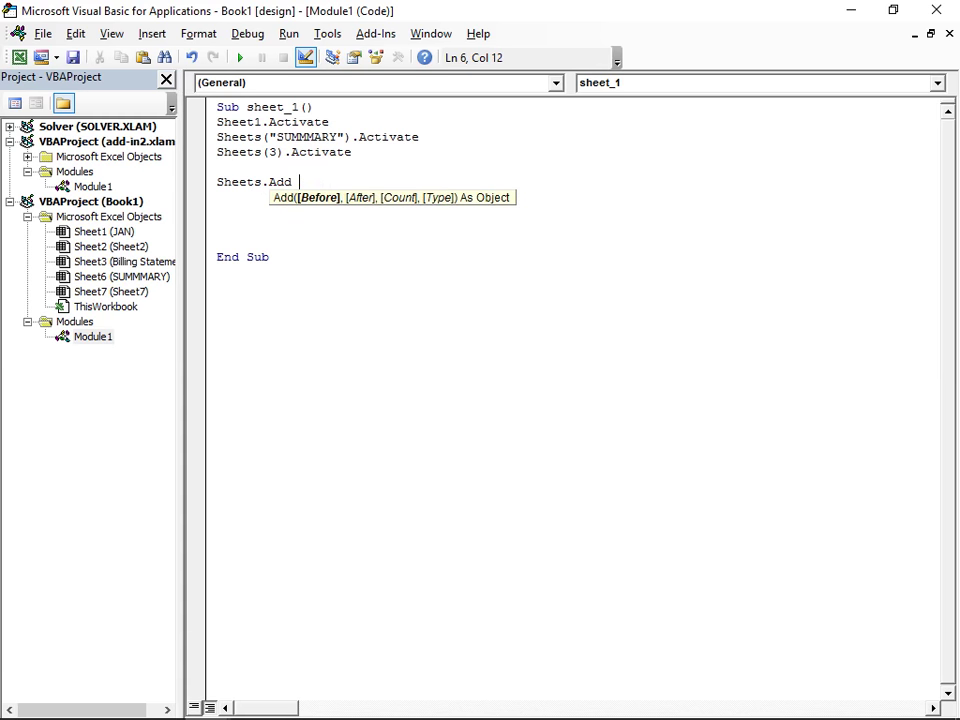
{"action": "type", "text": ",afte"}
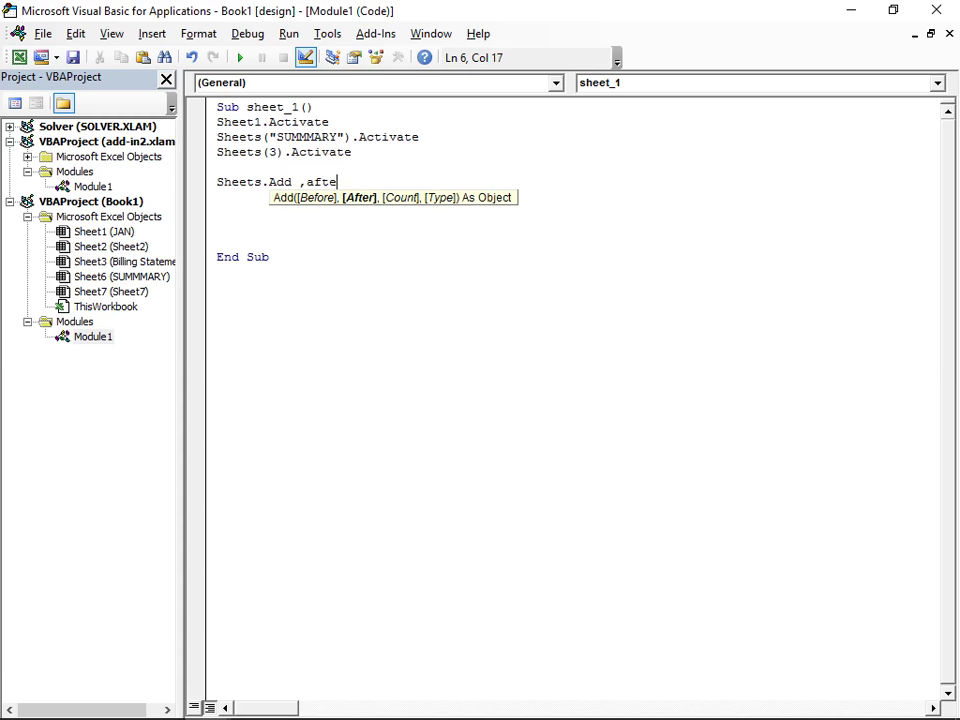
{"action": "key", "text": "BackSpace"}
{"action": "key", "text": "BackSpace"}
{"action": "key", "text": "BackSpace"}
{"action": "key", "text": "BackSpace"}
{"action": "type", "text": "shee"}
{"action": "type", "text": "t1"}
{"action": "key", "text": "BackSpace"}
{"action": "type", "text": "s"}
{"action": "type", "text": "(\"she"}
{"action": "type", "text": "et"}
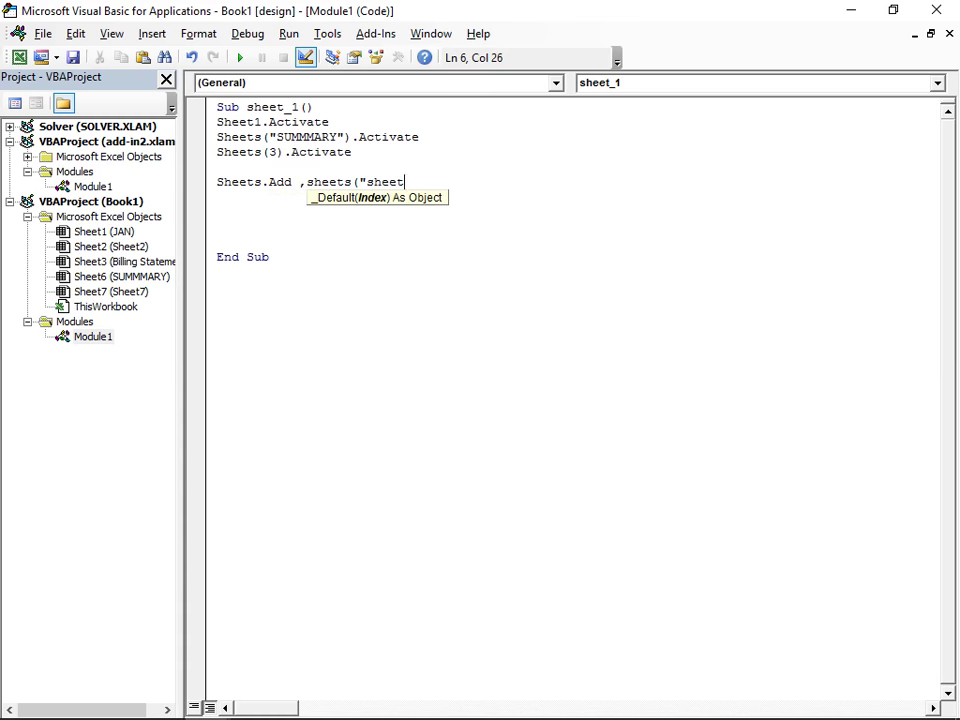
{"action": "type", "text": "1\""}
{"action": "type", "text": ")"}
{"action": "key", "text": "Return"}
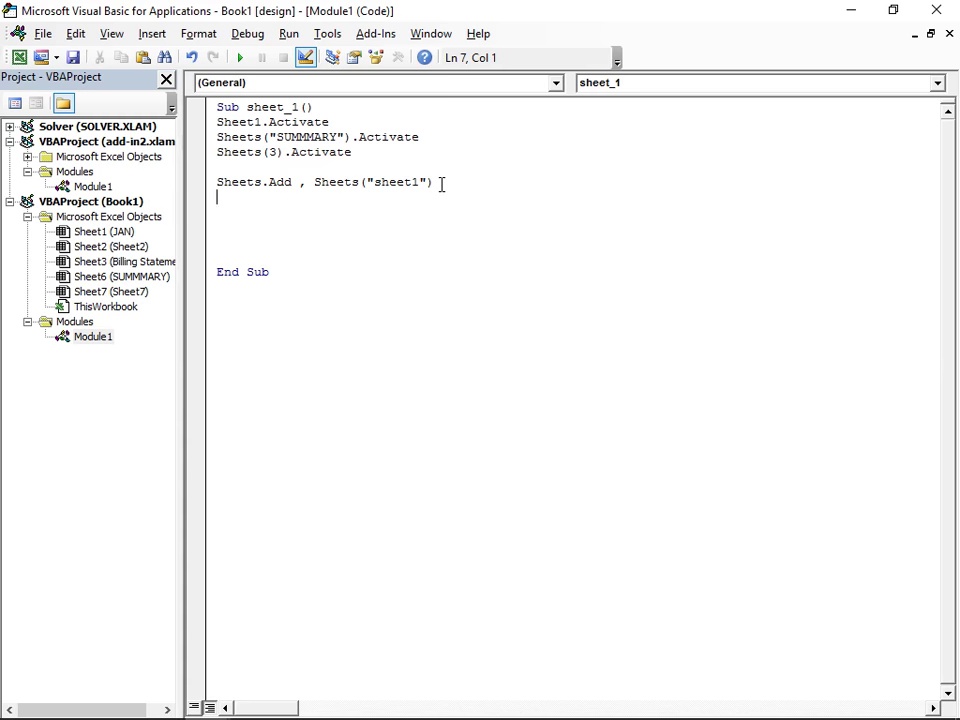
{"action": "left_click", "coordinate": [441, 184]}
{"action": "key", "text": "BackSpace"}
{"action": "key", "text": "BackSpace"}
{"action": "key", "text": "BackSpace"}
{"action": "key", "text": "BackSpace"}
{"action": "key", "text": "BackSpace"}
{"action": "key", "text": "BackSpace"}
{"action": "key", "text": "BackSpace"}
{"action": "key", "text": "BackSpace"}
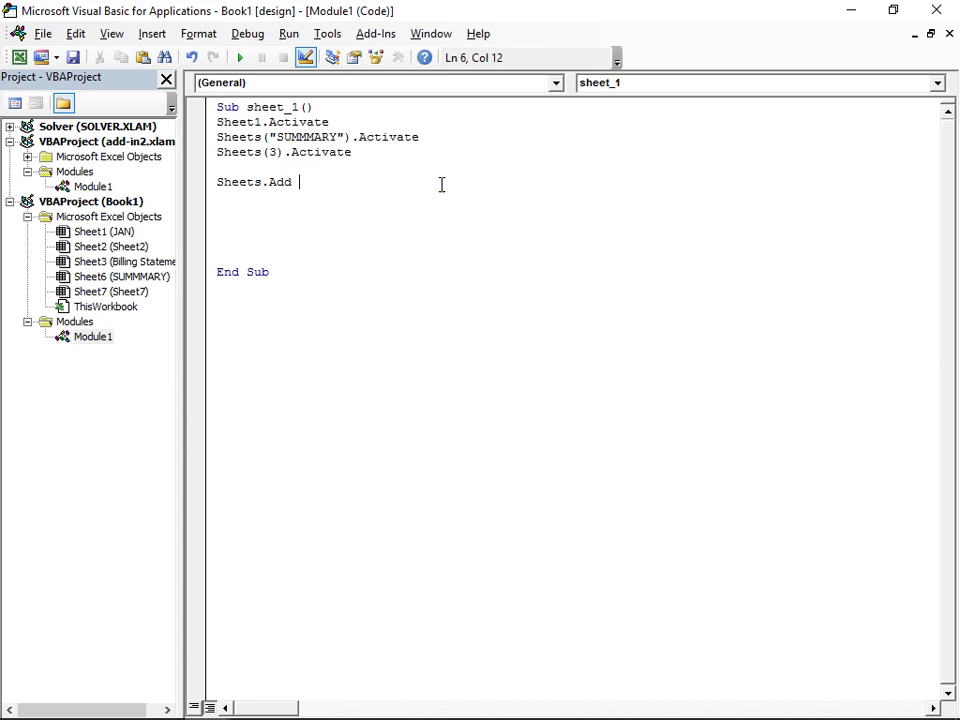
Step: Type after := sheets("sheet1") after Sheets.Add and remove the stray comma before after
{"action": "type", "text": "after "}
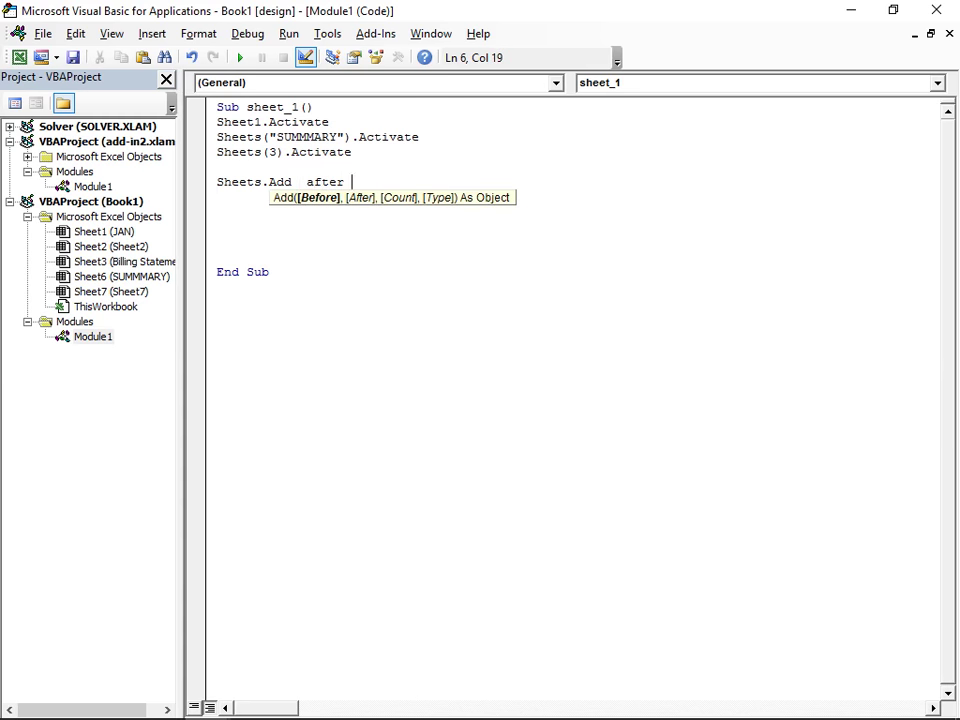
{"action": "type", "text": ":= she"}
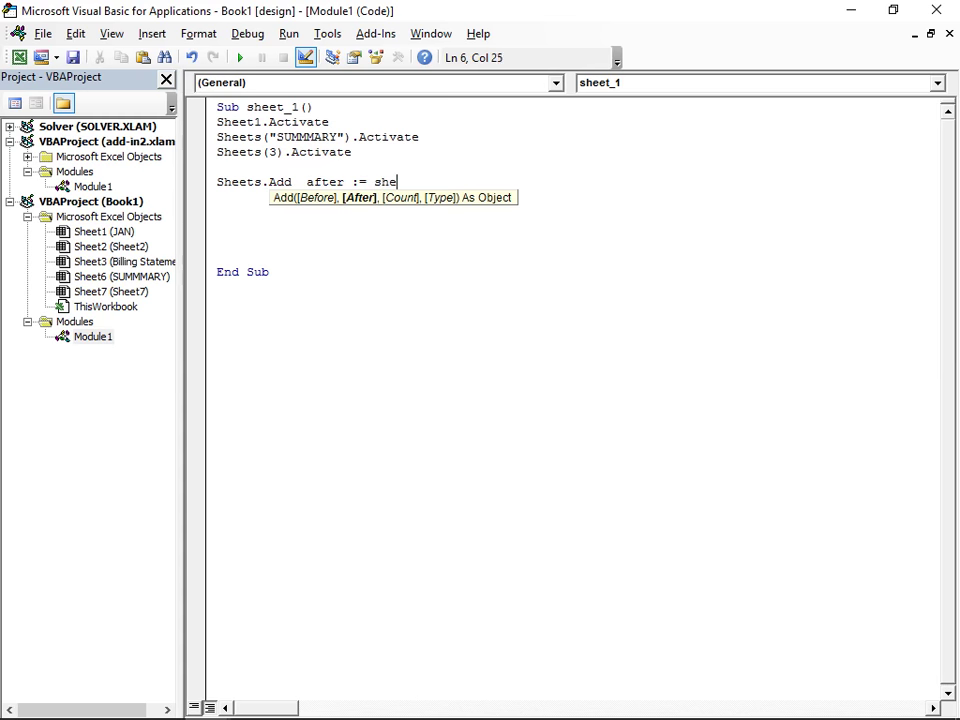
{"action": "type", "text": "ets("}
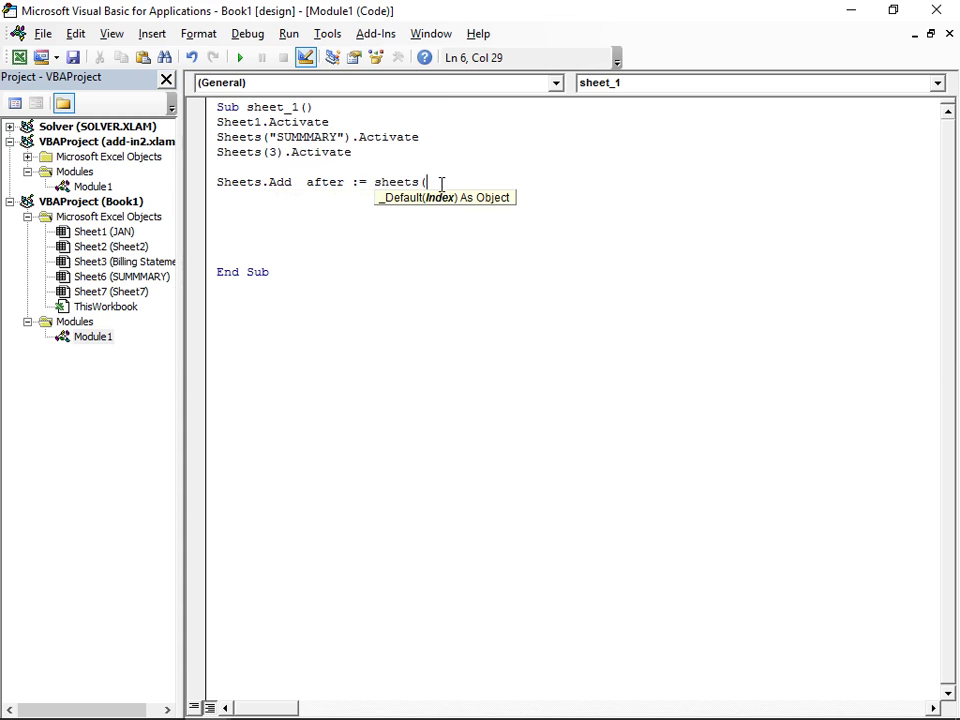
{"action": "type", "text": "\"sheet"}
{"action": "type", "text": "1\""}
{"action": "type", "text": ")"}
{"action": "key", "text": "Return"}
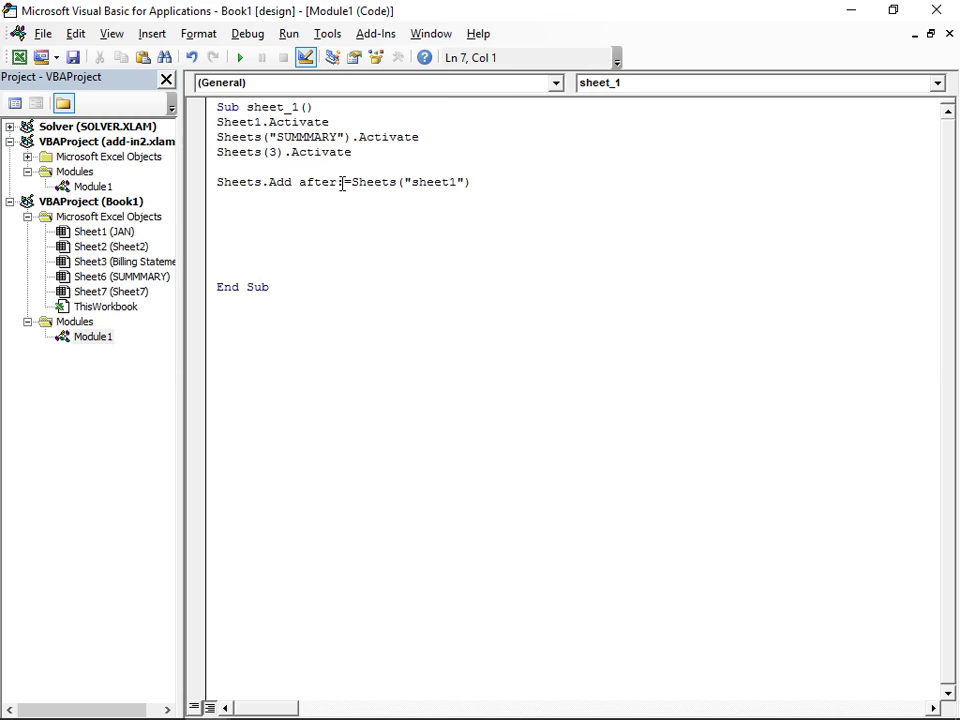
{"action": "left_click", "coordinate": [301, 182]}
{"action": "left_click", "coordinate": [346, 190]}
{"action": "left_click", "coordinate": [300, 182]}
{"action": "type", "text": ","}
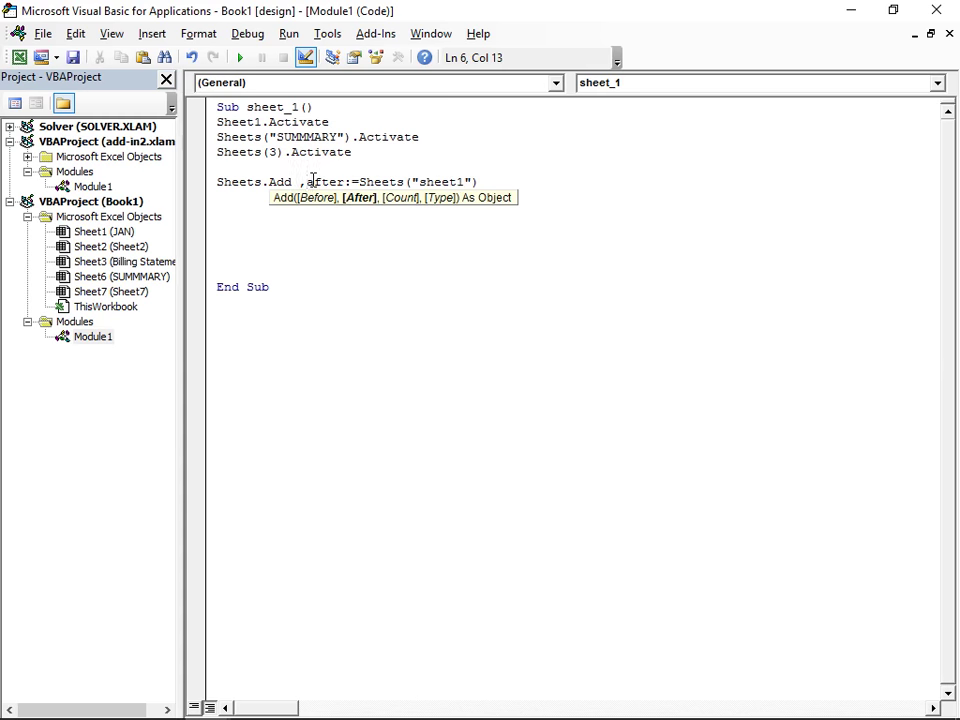
{"action": "key", "text": "BackSpace"}
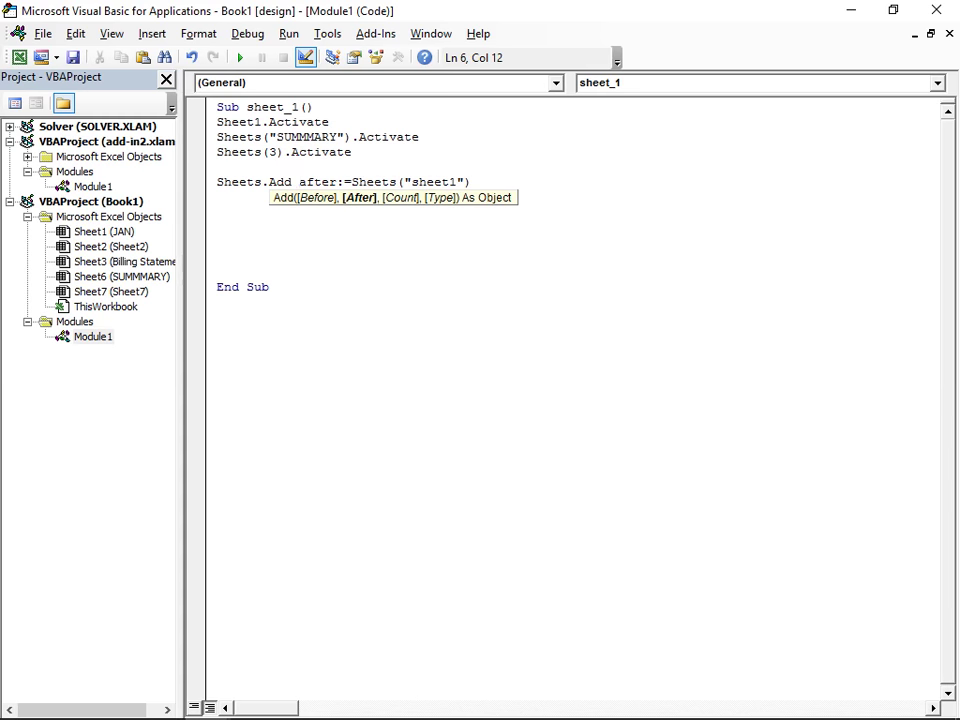
{"action": "key", "text": "alt+F11"}
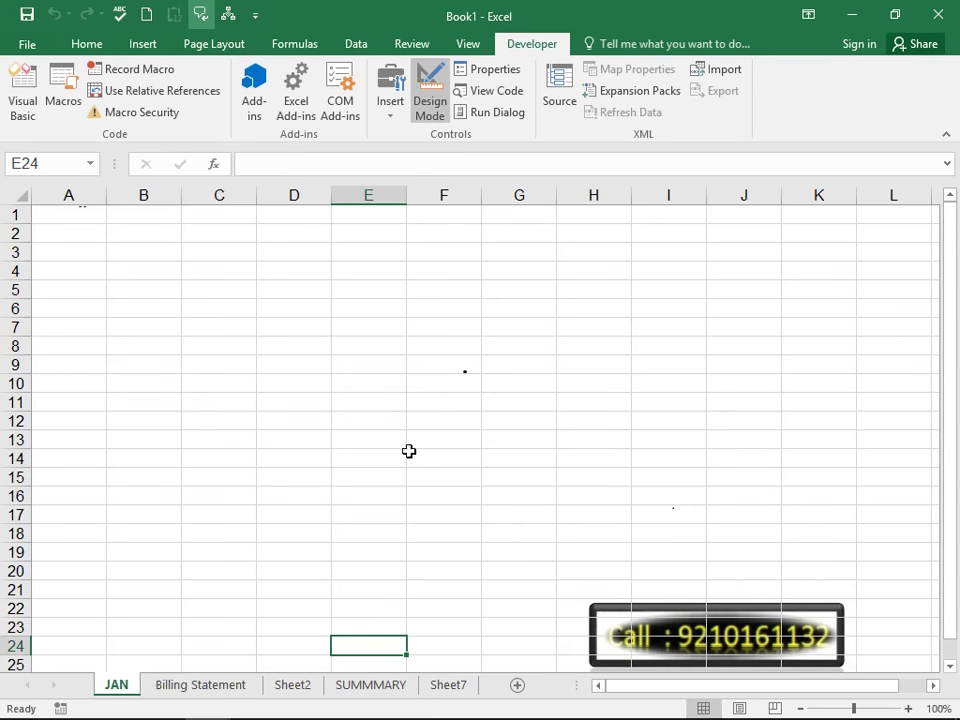
Step: Append , count:=10 to the Sheets.Add line so it adds ten sheets
{"action": "key", "text": "alt+F11"}
{"action": "left_click", "coordinate": [235, 201]}
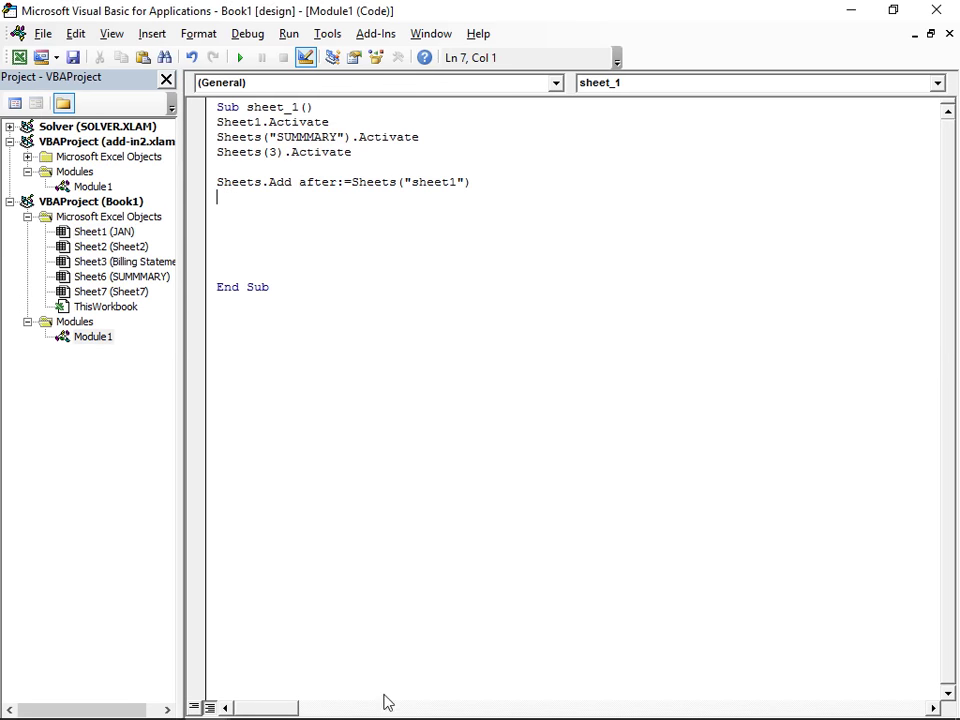
{"action": "key", "text": "alt+F11"}
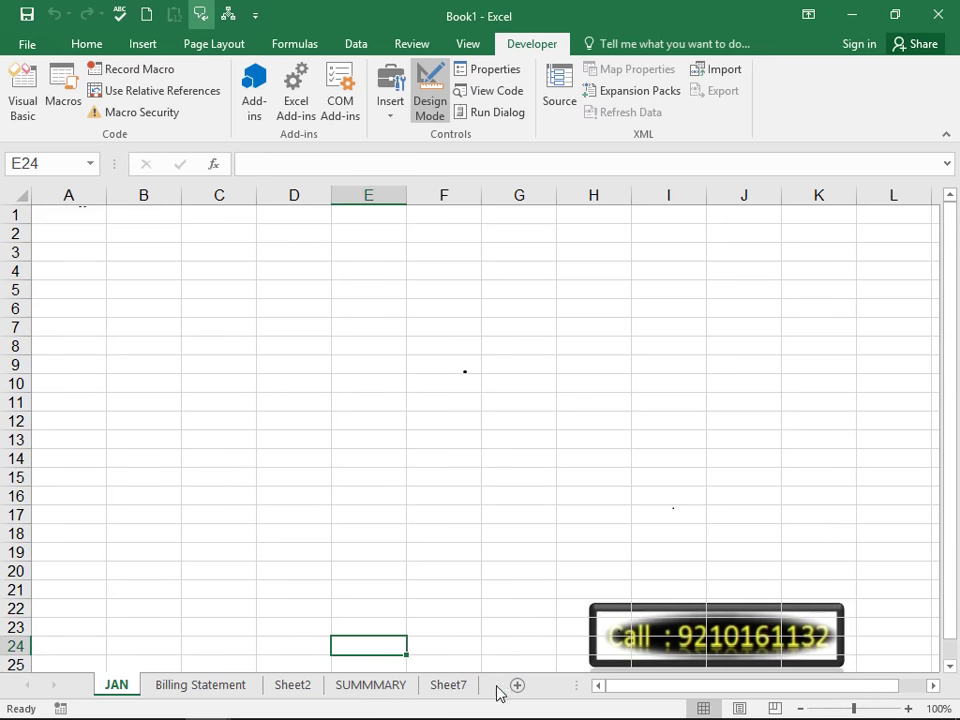
{"action": "left_click", "coordinate": [20, 88]}
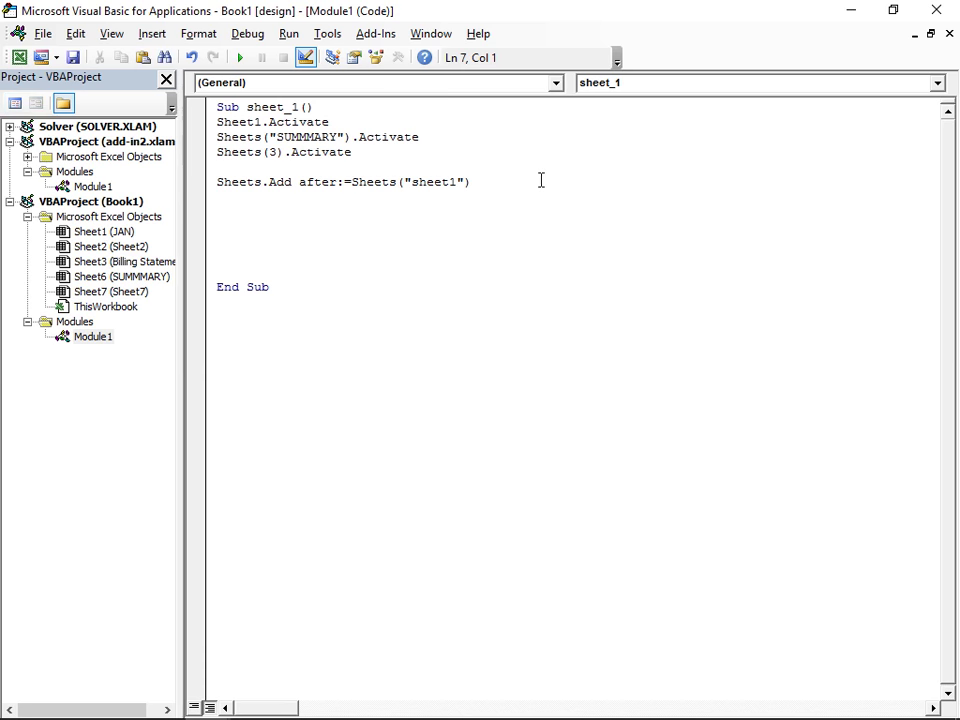
{"action": "left_click", "coordinate": [480, 182]}
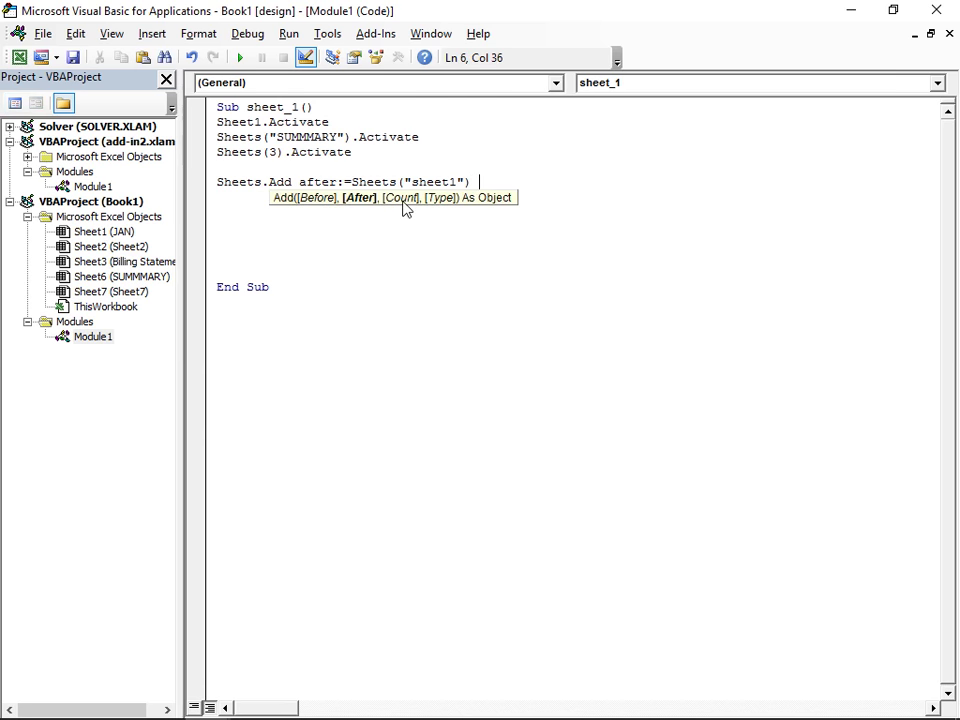
{"action": "type", "text": ","}
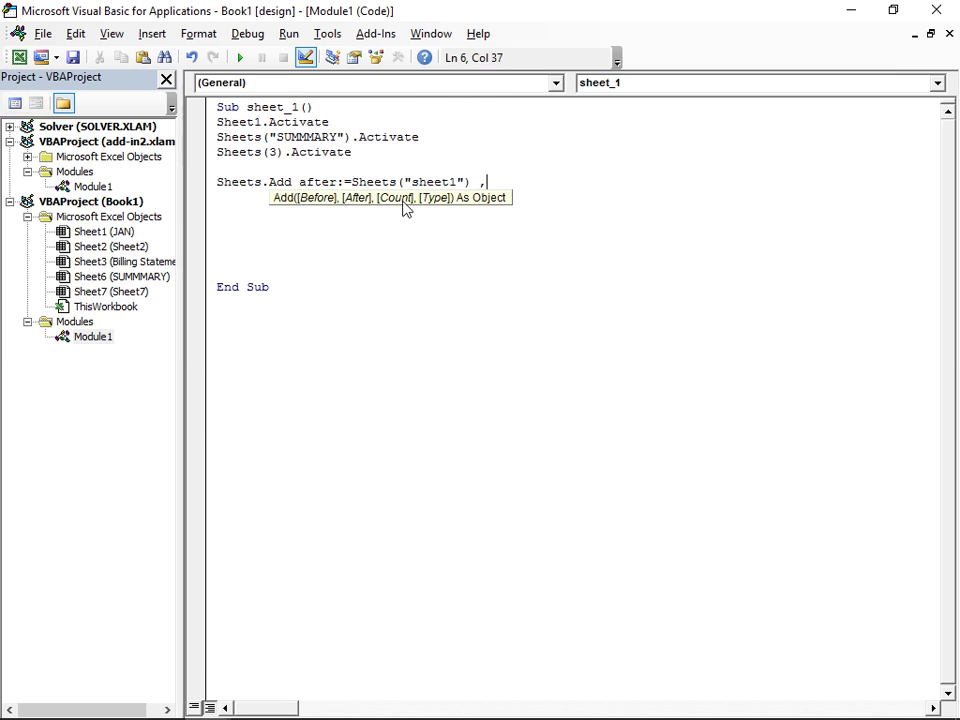
{"action": "type", "text": "count:"}
{"action": "type", "text": "=1"}
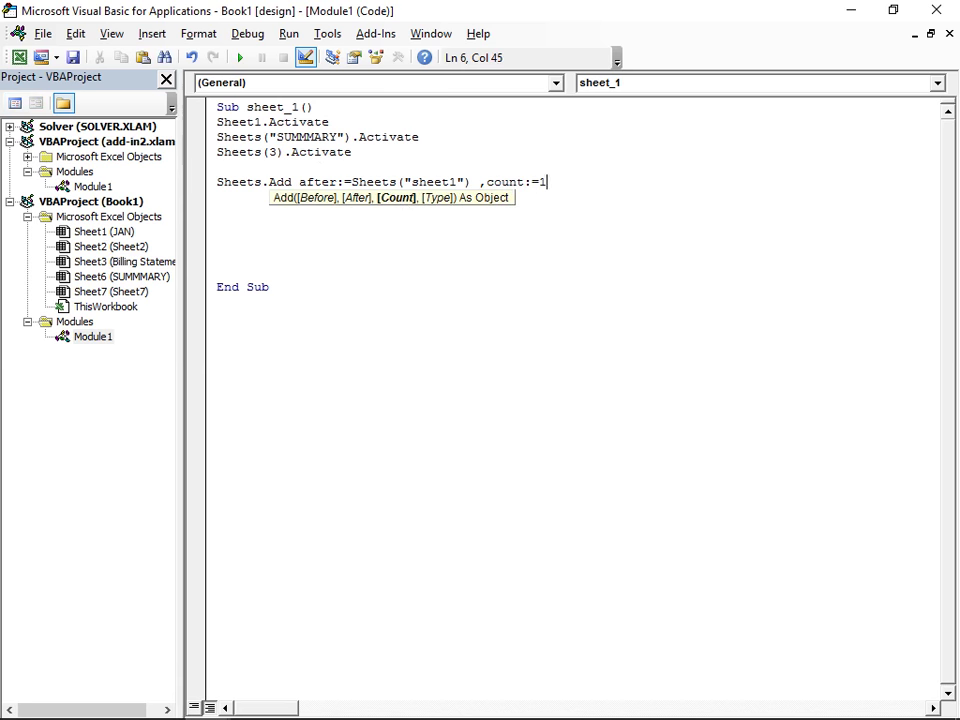
{"action": "type", "text": "0"}
{"action": "key", "text": "Return"}
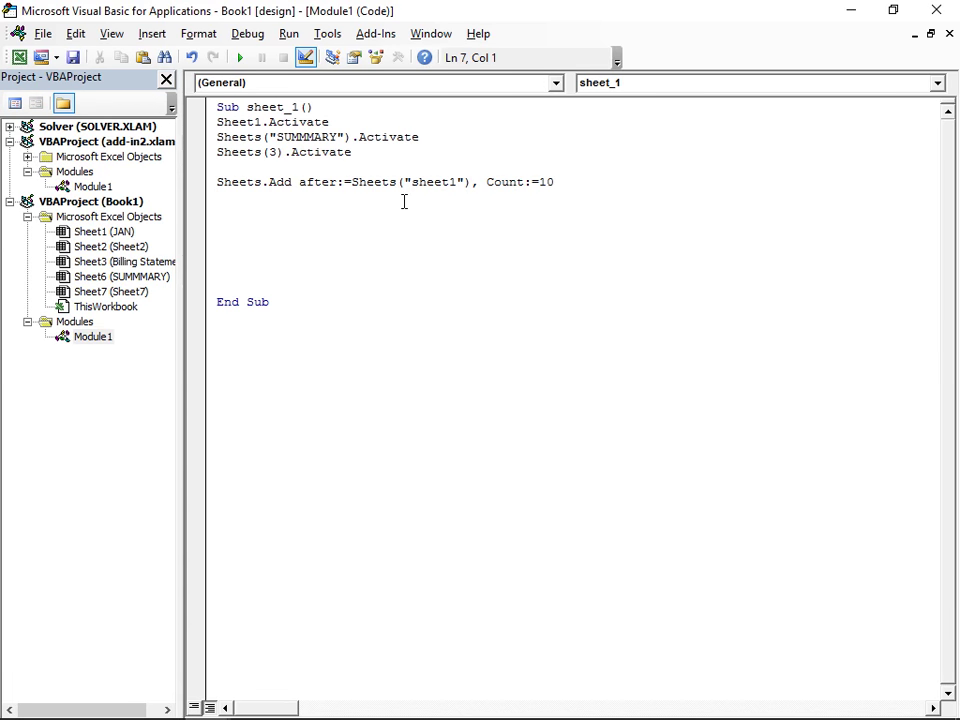
Step: Add Sheet9 and Sheet10 to the workbook after Sheet7
{"action": "key", "text": "alt+F11"}
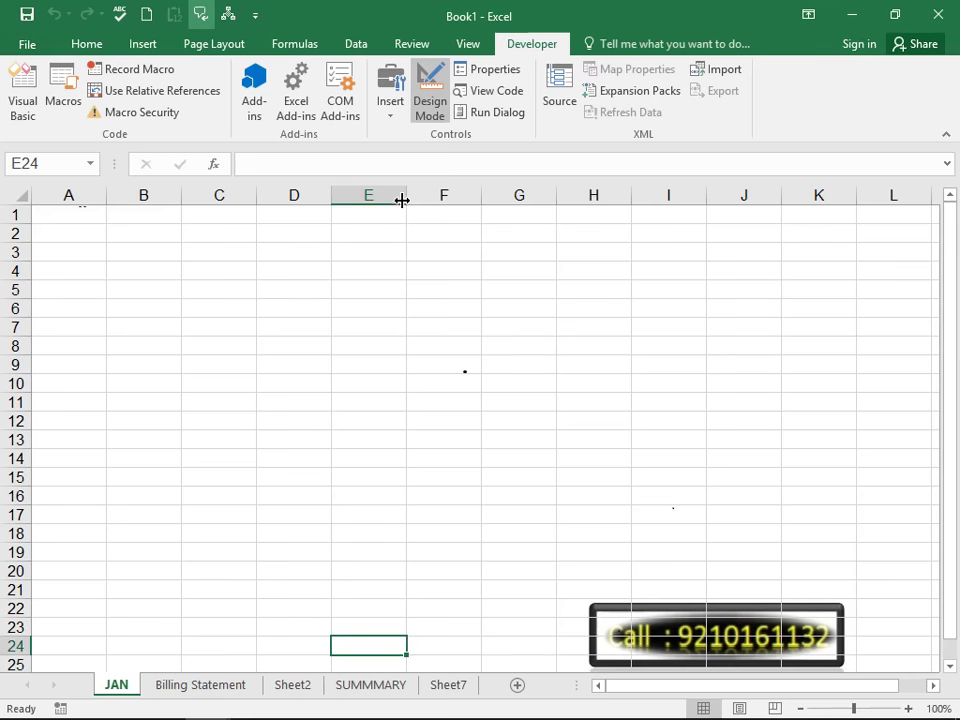
{"action": "left_click", "coordinate": [465, 688]}
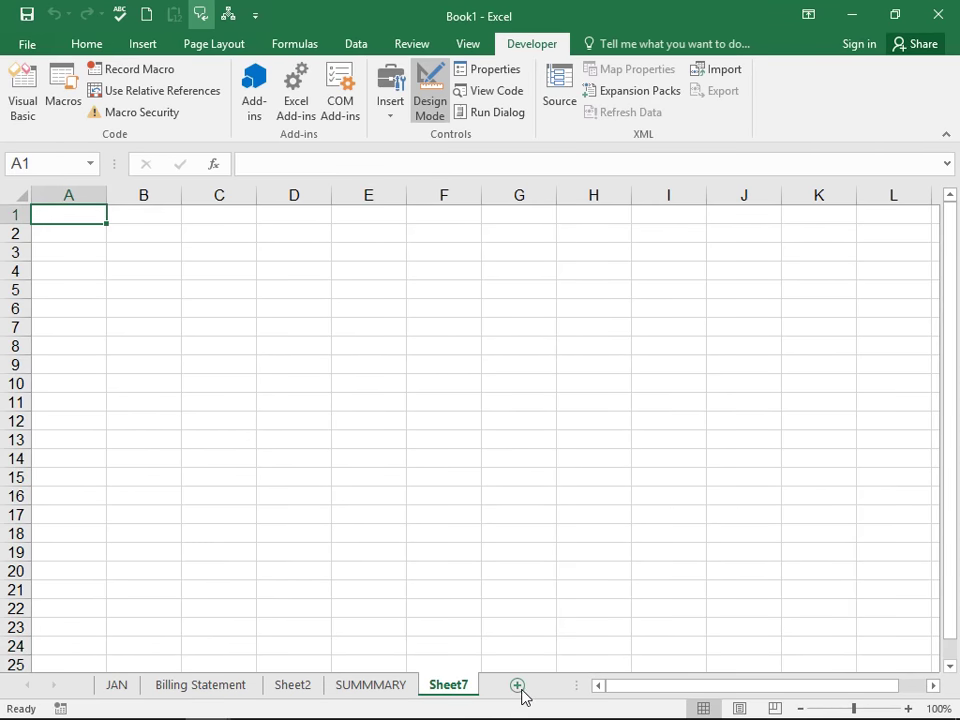
{"action": "left_click", "coordinate": [518, 688]}
{"action": "left_click", "coordinate": [531, 687]}
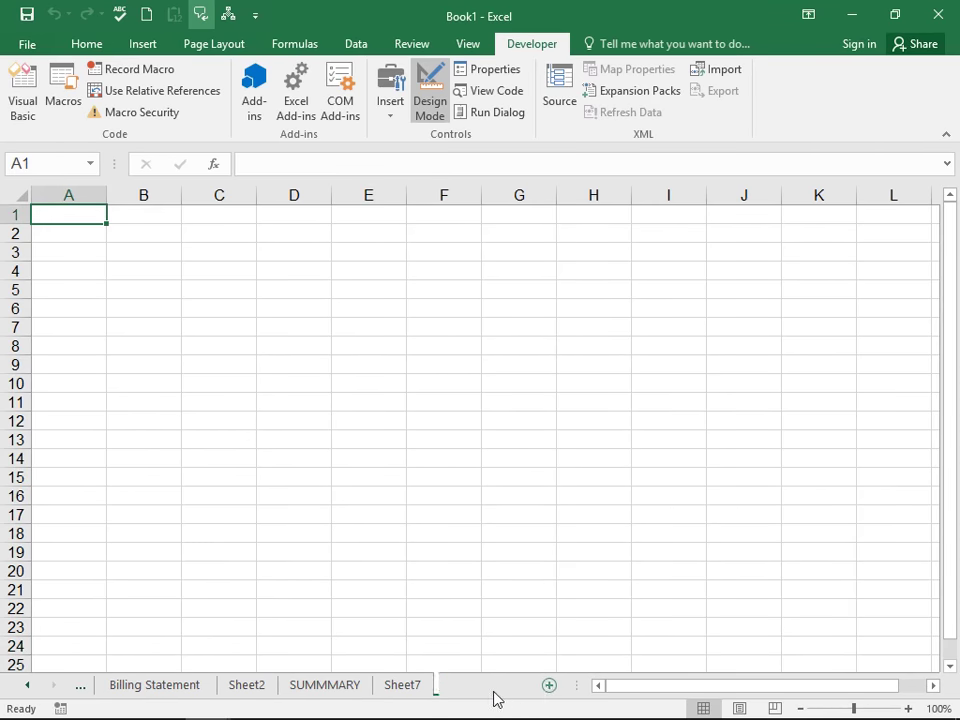
Step: Replace "sheet1" with Sheets.Count so new sheets go after the last sheet
{"action": "key", "text": "alt+F11"}
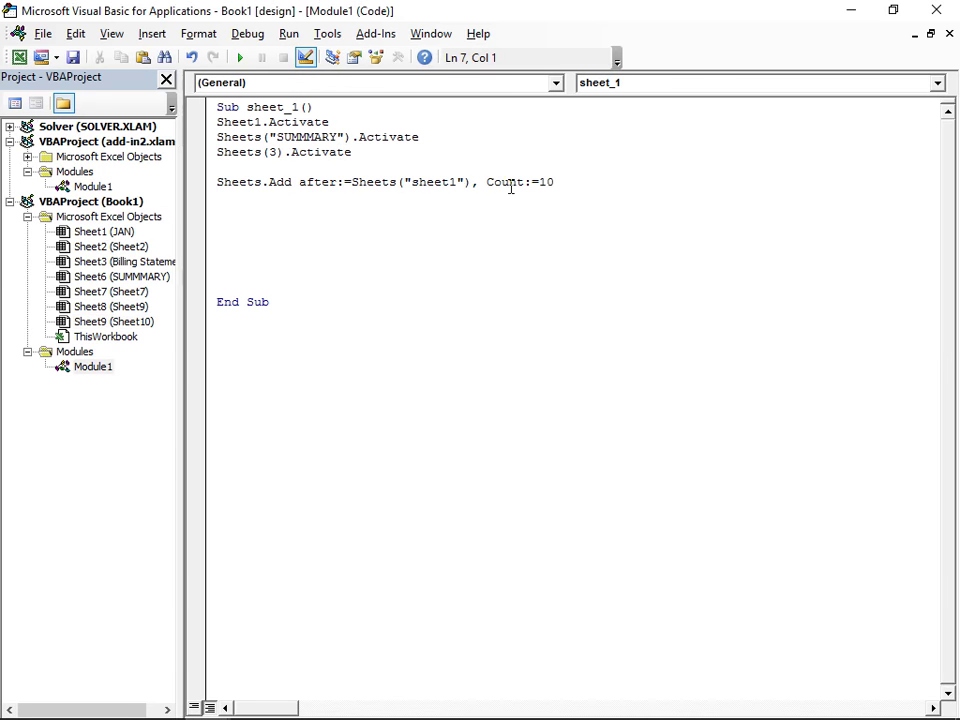
{"action": "left_click", "coordinate": [563, 183]}
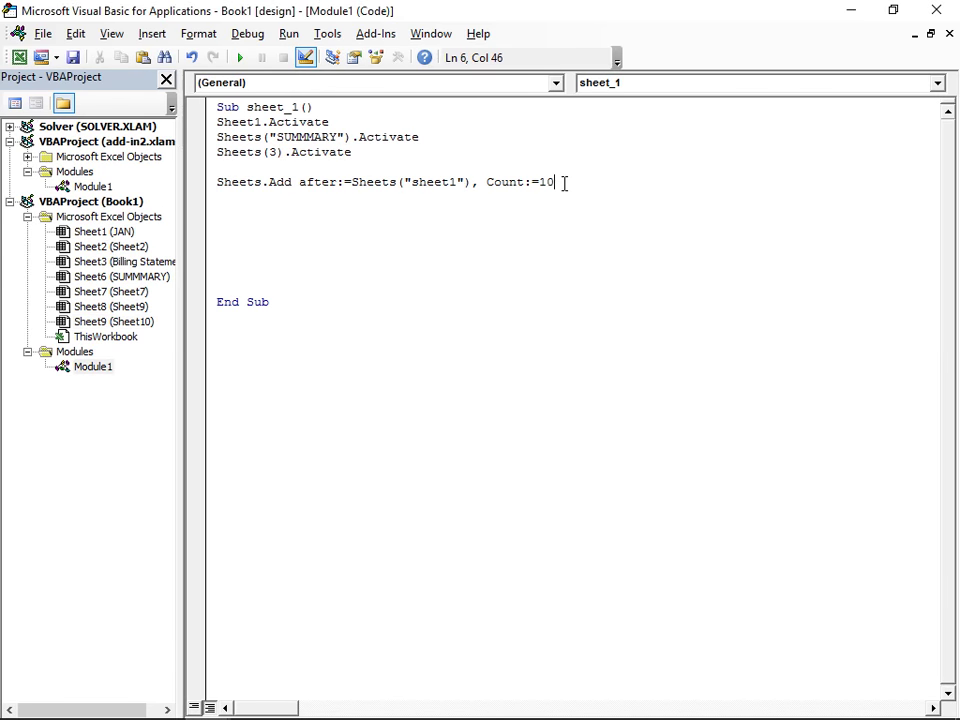
{"action": "left_click", "coordinate": [473, 183]}
{"action": "key", "text": "Left"}
{"action": "key", "text": "Left"}
{"action": "key", "text": "Right"}
{"action": "key", "text": "BackSpace"}
{"action": "key", "text": "BackSpace"}
{"action": "key", "text": "BackSpace"}
{"action": "key", "text": "BackSpace"}
{"action": "key", "text": "BackSpace"}
{"action": "key", "text": "BackSpace"}
{"action": "key", "text": "BackSpace"}
{"action": "key", "text": "BackSpace"}
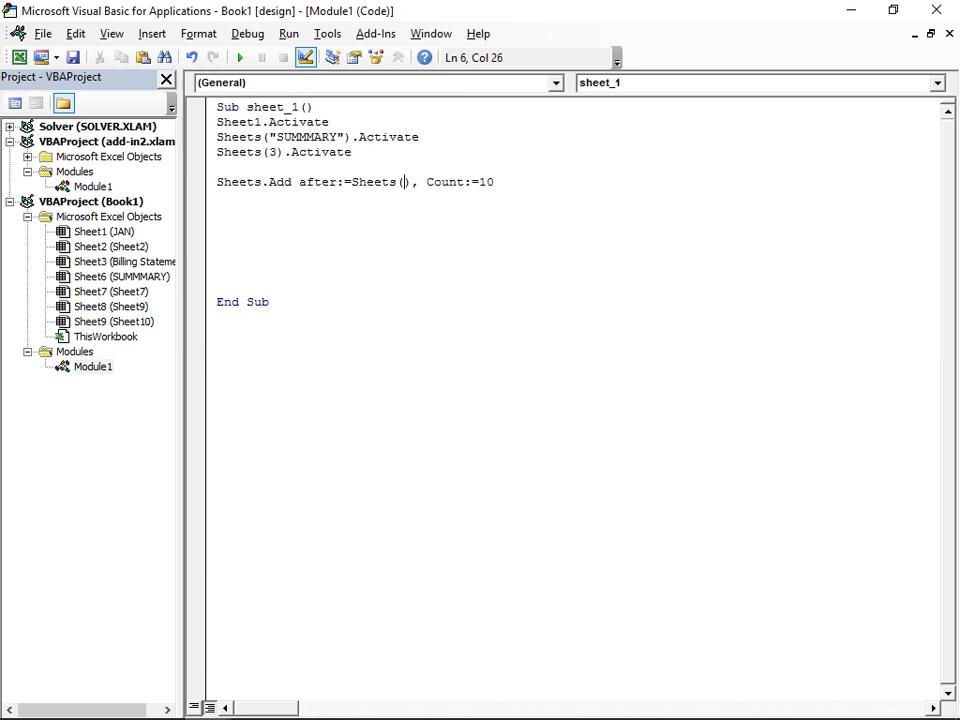
{"action": "type", "text": "sheets"}
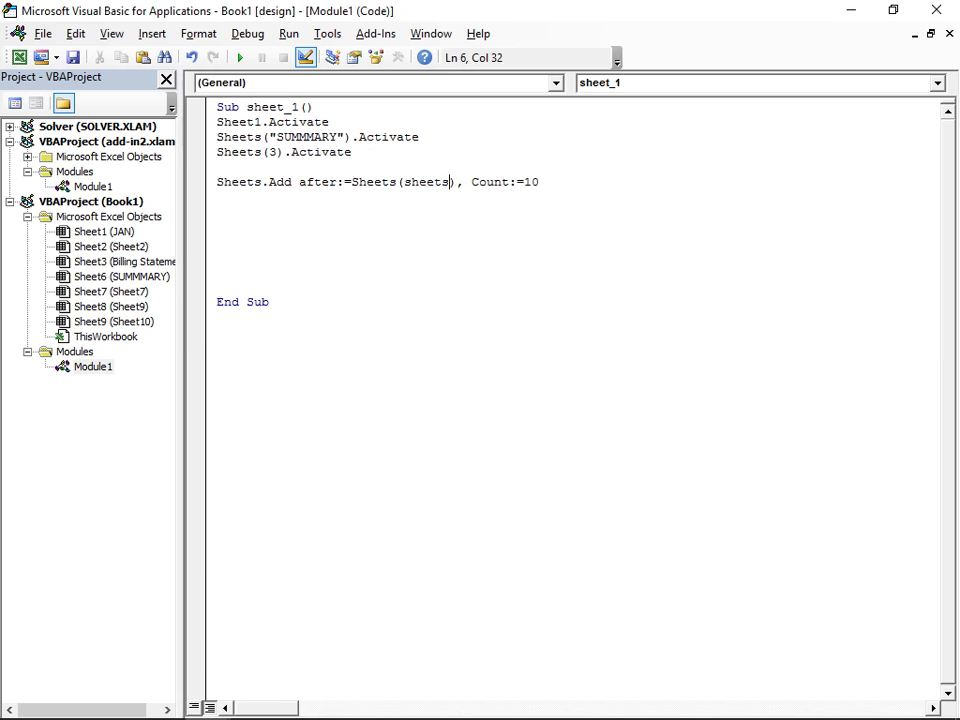
{"action": "type", "text": ".count"}
{"action": "key", "text": "Down"}
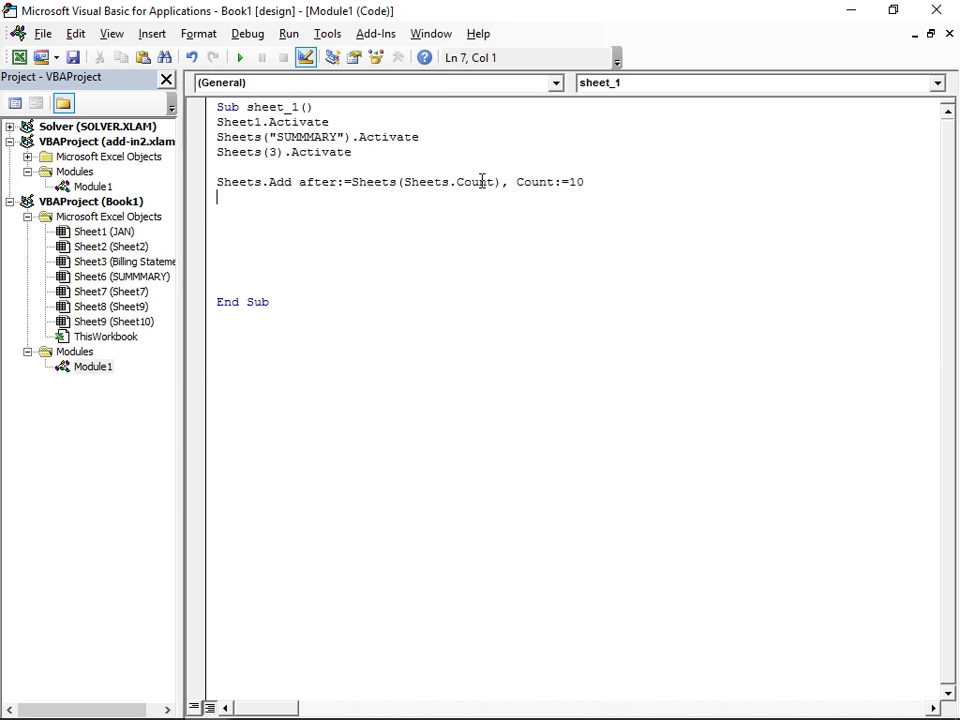
{"action": "key", "text": "alt+F11"}
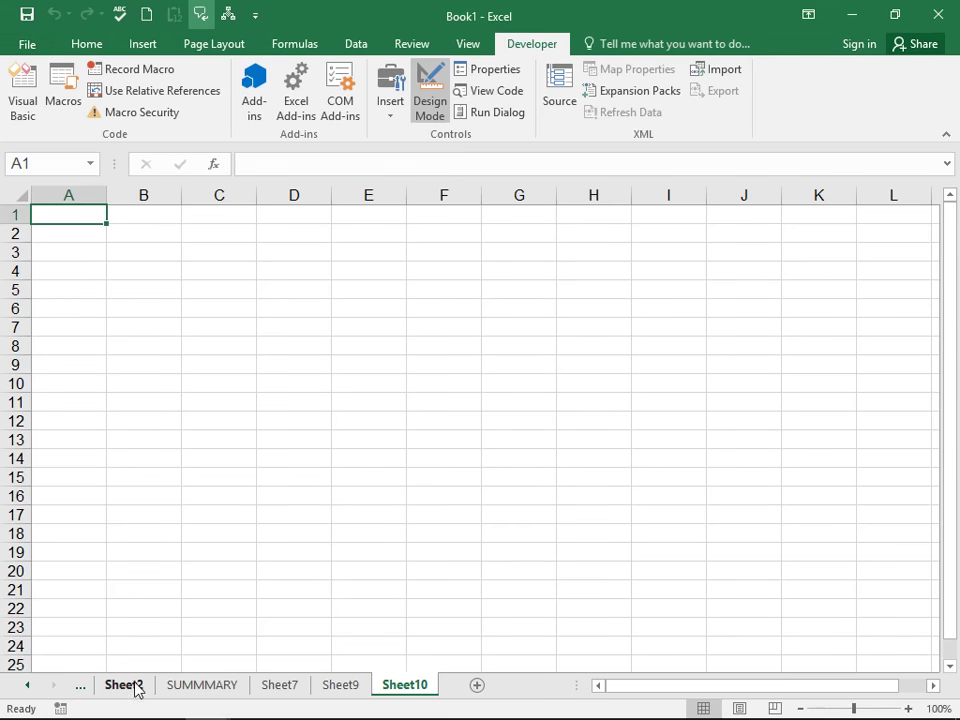
Step: Scroll the sheet tabs back to JAN and widen the tab area to show all tabs
{"action": "left_click", "coordinate": [28, 686]}
{"action": "left_click", "coordinate": [30, 688]}
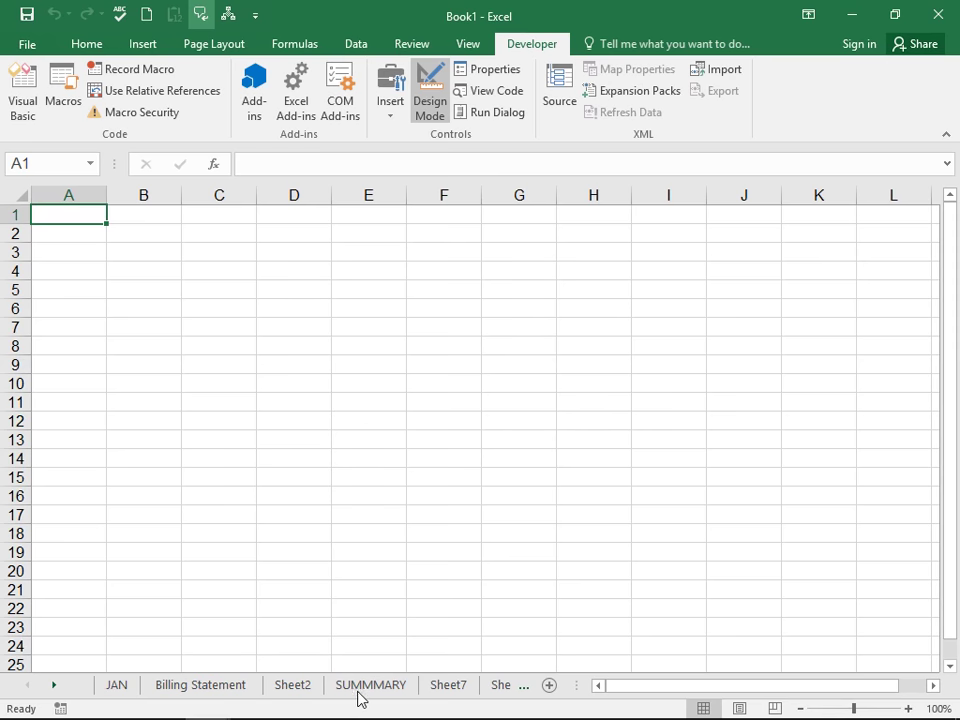
{"action": "left_click_drag", "start_coordinate": [578, 684], "coordinate": [721, 675]}
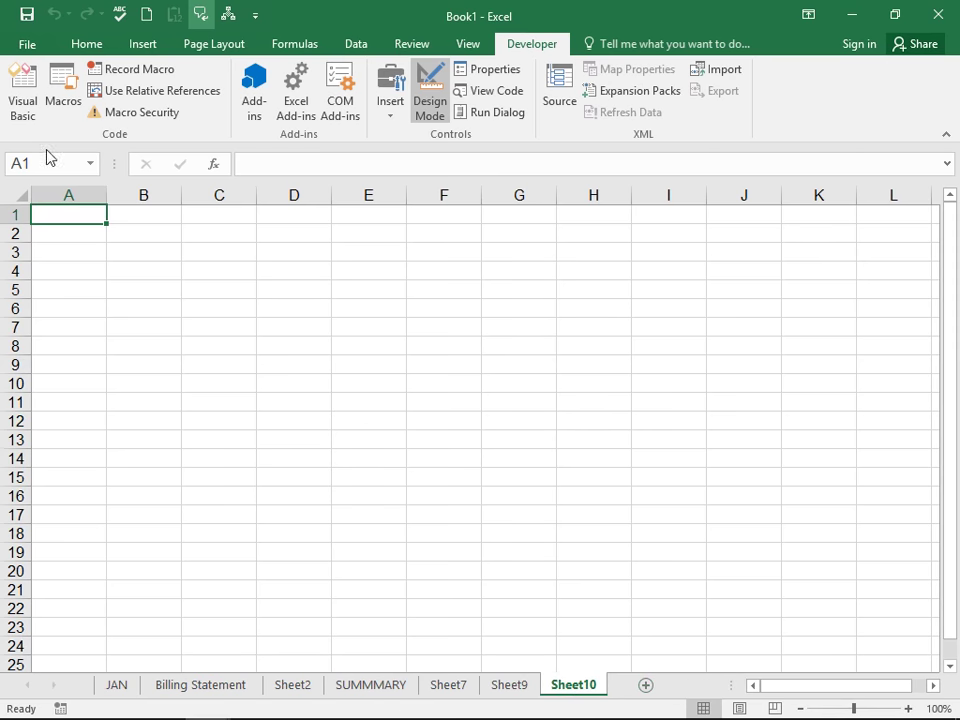
Step: Reopen the macro, review the Sheets.Add line, and check the workbook once more
{"action": "left_click", "coordinate": [24, 110]}
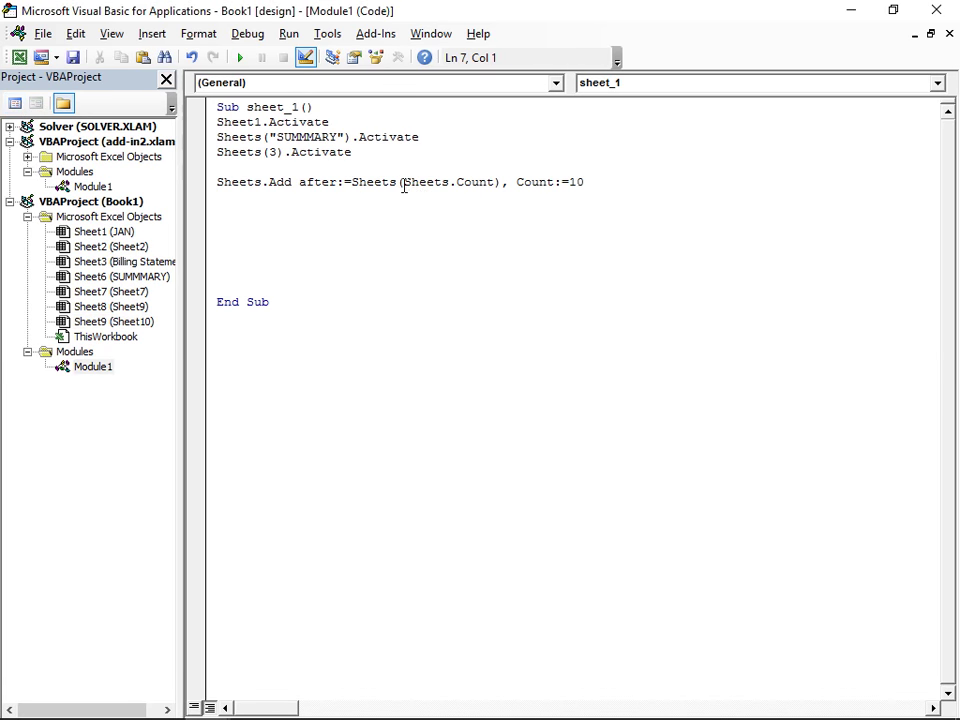
{"action": "left_click", "coordinate": [403, 184]}
{"action": "left_click", "coordinate": [591, 182]}
{"action": "left_click", "coordinate": [293, 200]}
{"action": "key", "text": "alt+F11"}
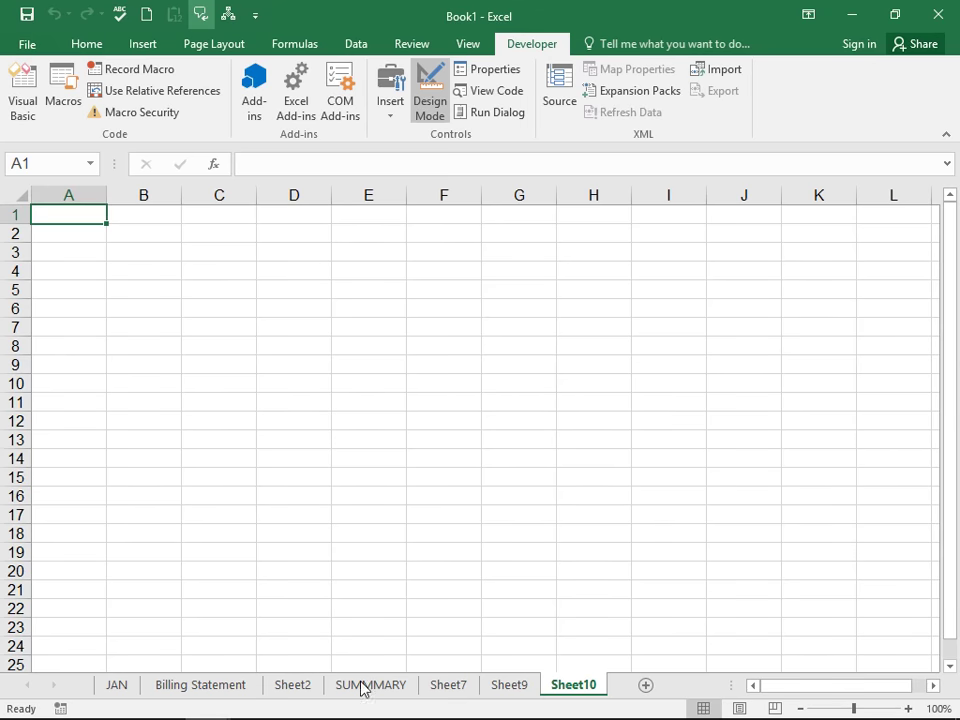
{"action": "key", "text": "alt+Tab"}
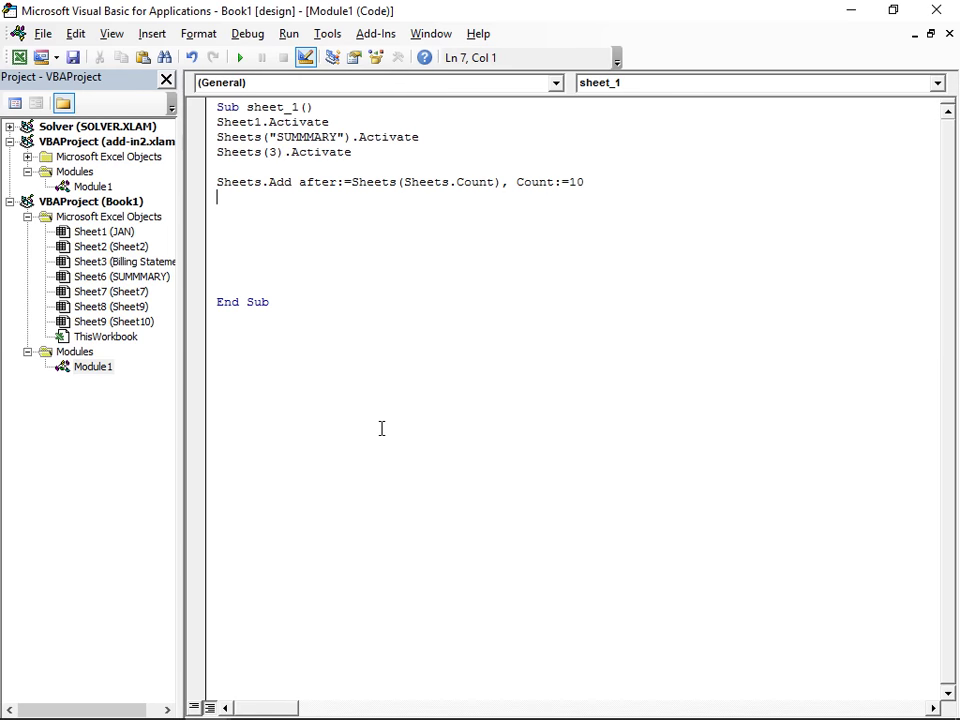
Step: Add the line Sheet1.Tab.Color = vbRed below the Sheets.Add statement
{"action": "type", "text": "sheet1"}
{"action": "type", "text": ".ta"}
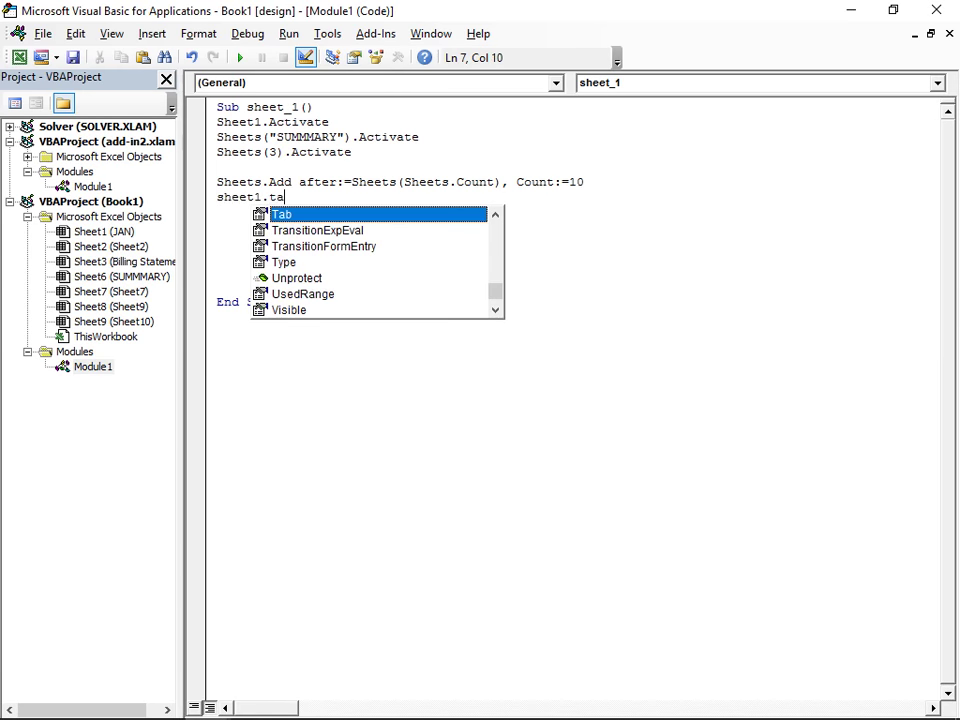
{"action": "key", "text": "Tab"}
{"action": "type", "text": ".co"}
{"action": "key", "text": "Tab"}
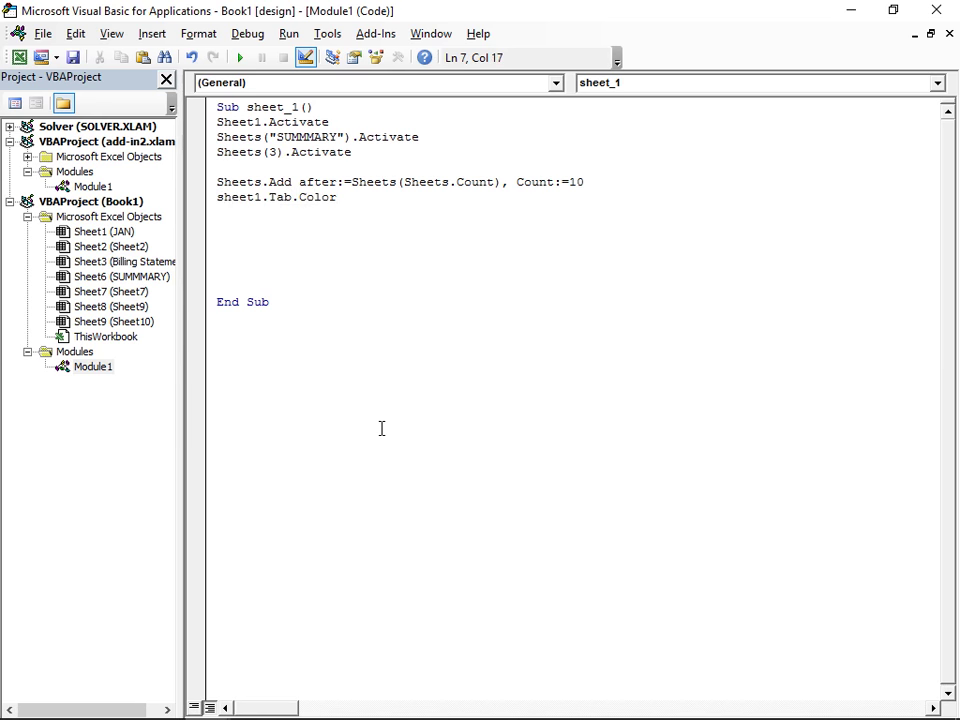
{"action": "type", "text": "= "}
{"action": "type", "text": "vbr"}
{"action": "type", "text": "ed"}
{"action": "key", "text": "Return"}
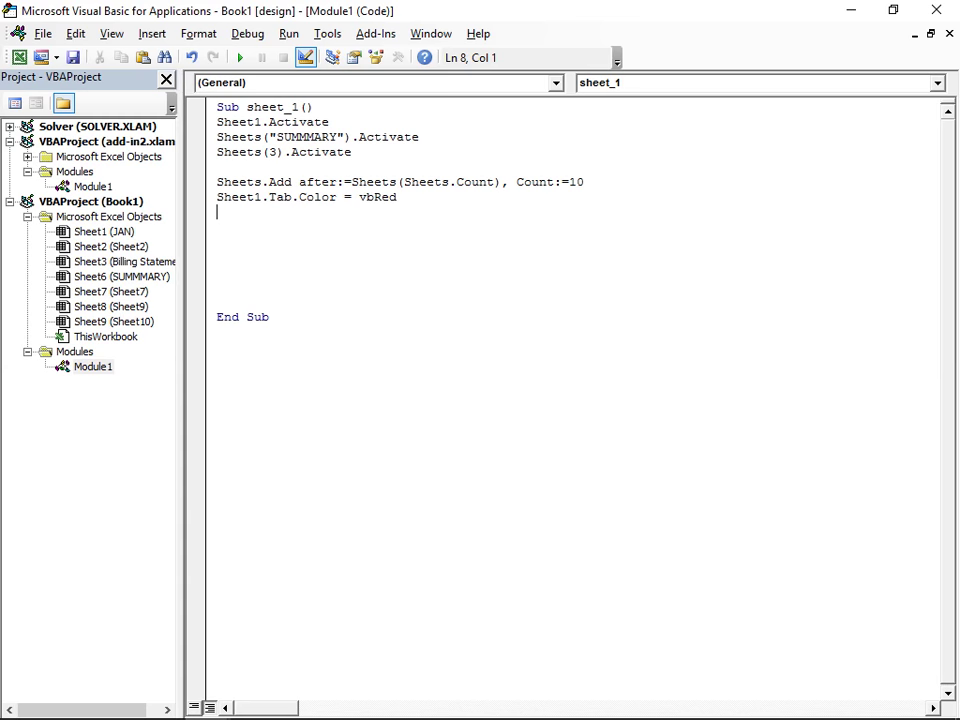
Step: Try an xlred line below it, then remove it
{"action": "type", "text": "x1"}
{"action": "type", "text": "red"}
{"action": "key", "text": "Return"}
{"action": "key", "text": "BackSpace"}
{"action": "key", "text": "BackSpace"}
{"action": "key", "text": "BackSpace"}
{"action": "key", "text": "BackSpace"}
{"action": "key", "text": "BackSpace"}
{"action": "key", "text": "BackSpace"}
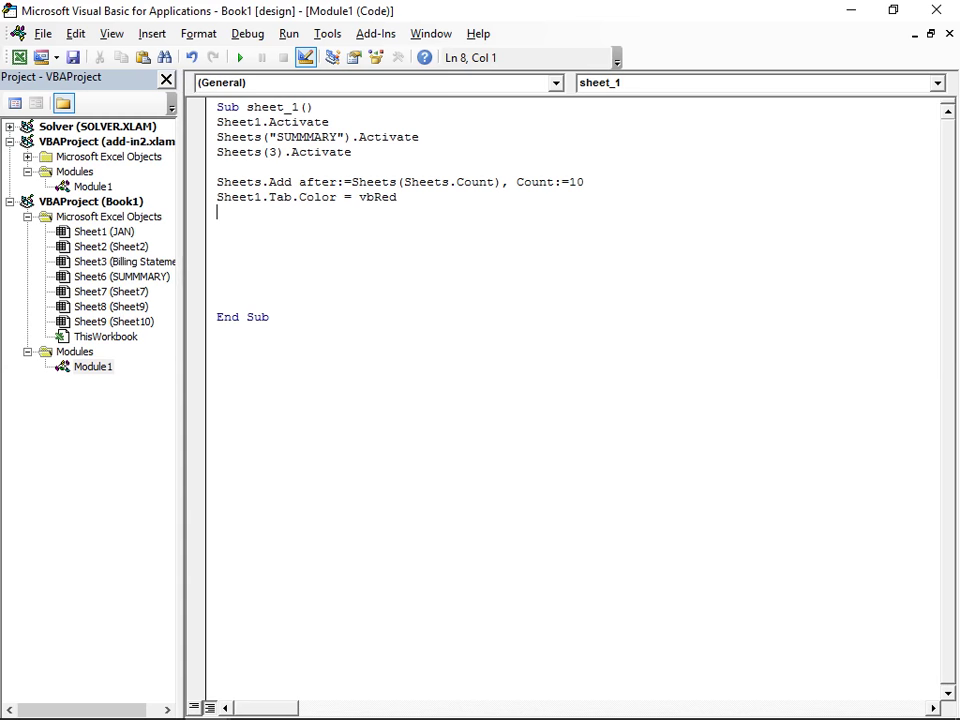
Step: In Excel, open the Sheet9 tab's options and close them without choosing anything
{"action": "key", "text": "alt+Tab"}
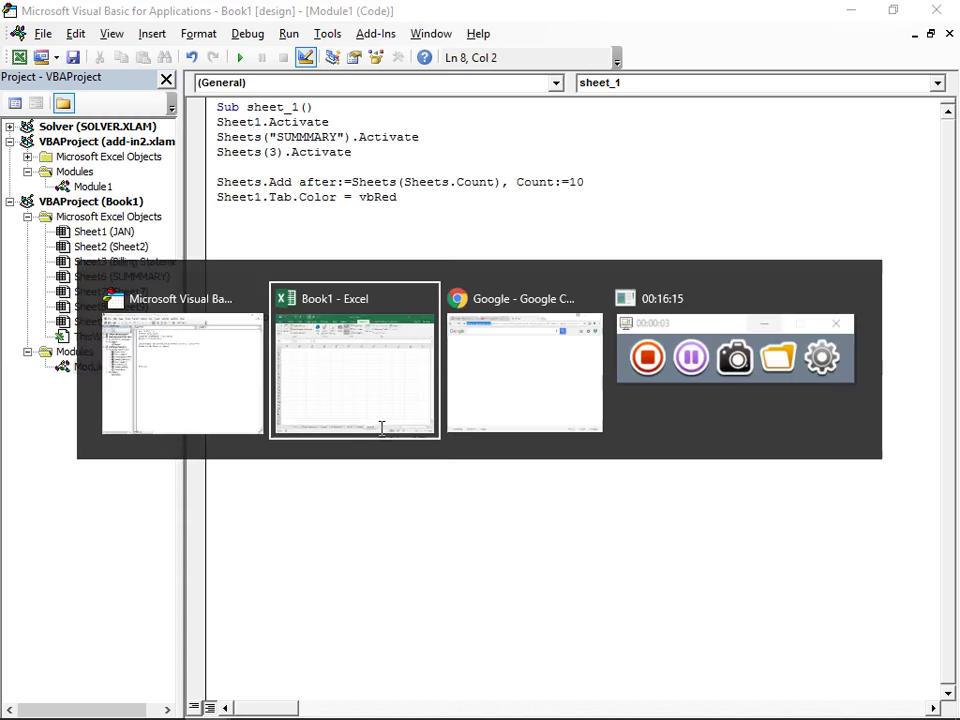
{"action": "right_click", "coordinate": [494, 688]}
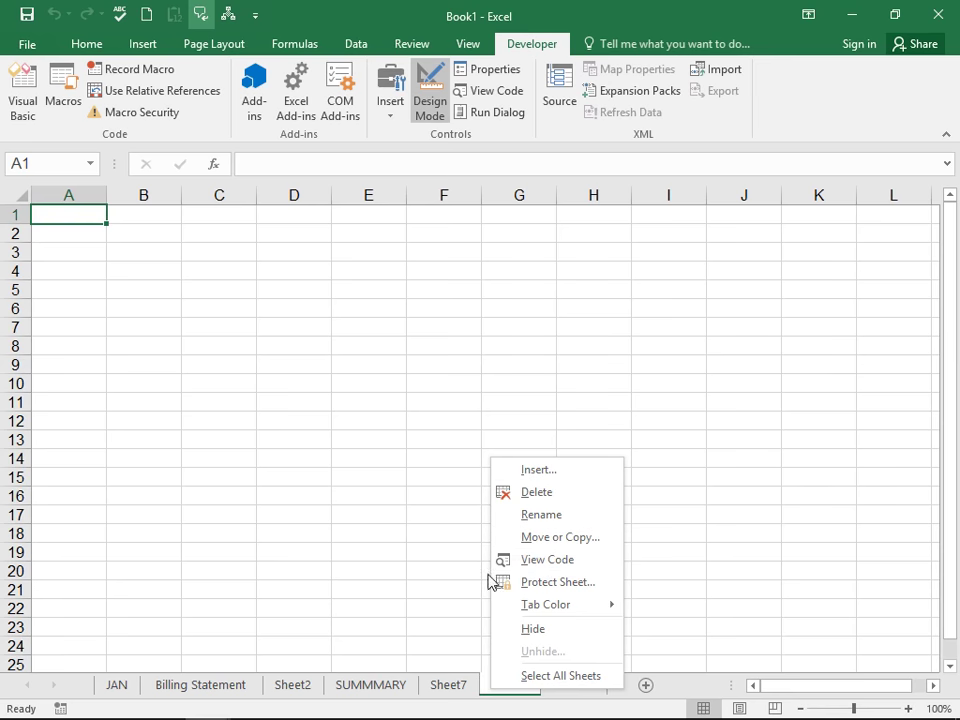
{"action": "left_click", "coordinate": [359, 452]}
Step: Add Sheet1.Copy Sheets("sheet1") below the Tab.Color line, fixing the missing quote
{"action": "left_click", "coordinate": [14, 98]}
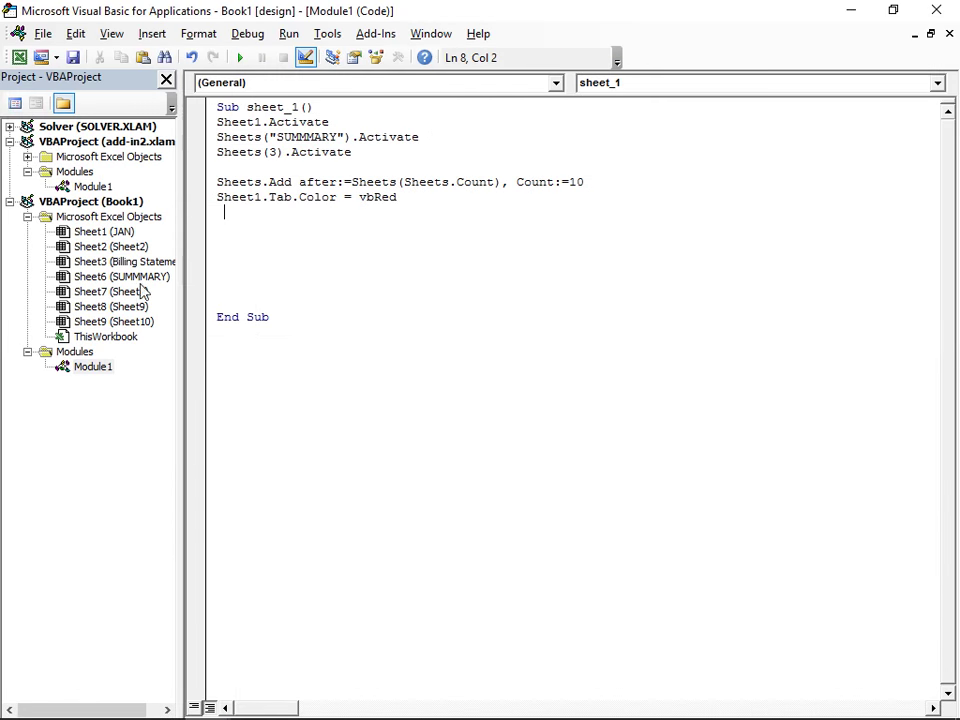
{"action": "type", "text": "sheet"}
{"action": "type", "text": "1.copy"}
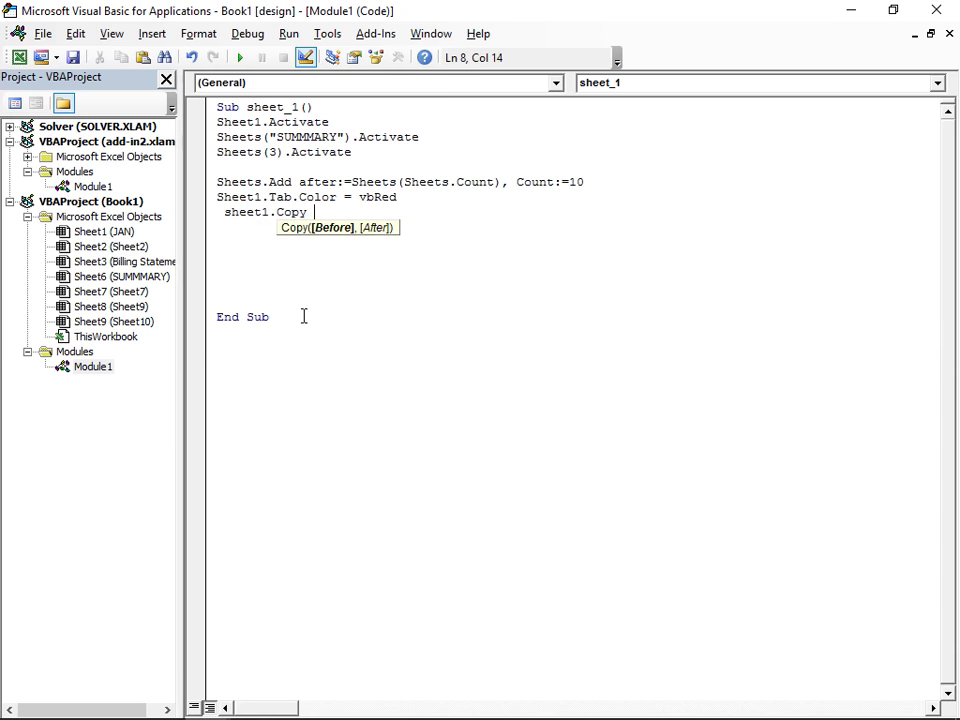
{"action": "type", "text": " sheets"}
{"action": "type", "text": "(sheet"}
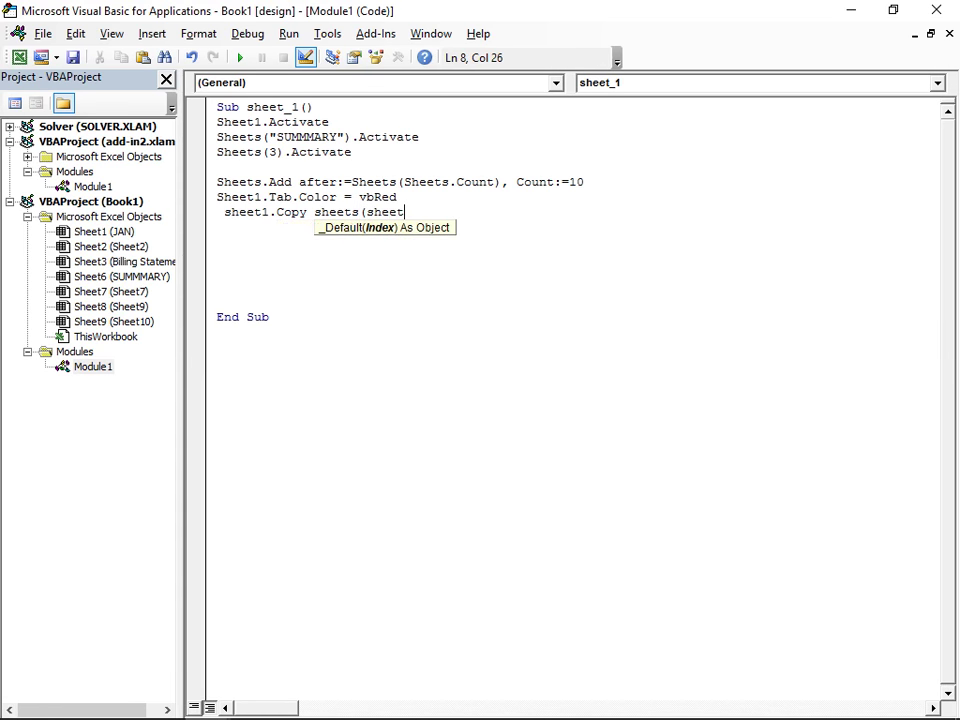
{"action": "type", "text": "1\""}
{"action": "type", "text": ")"}
{"action": "key", "text": "Return"}
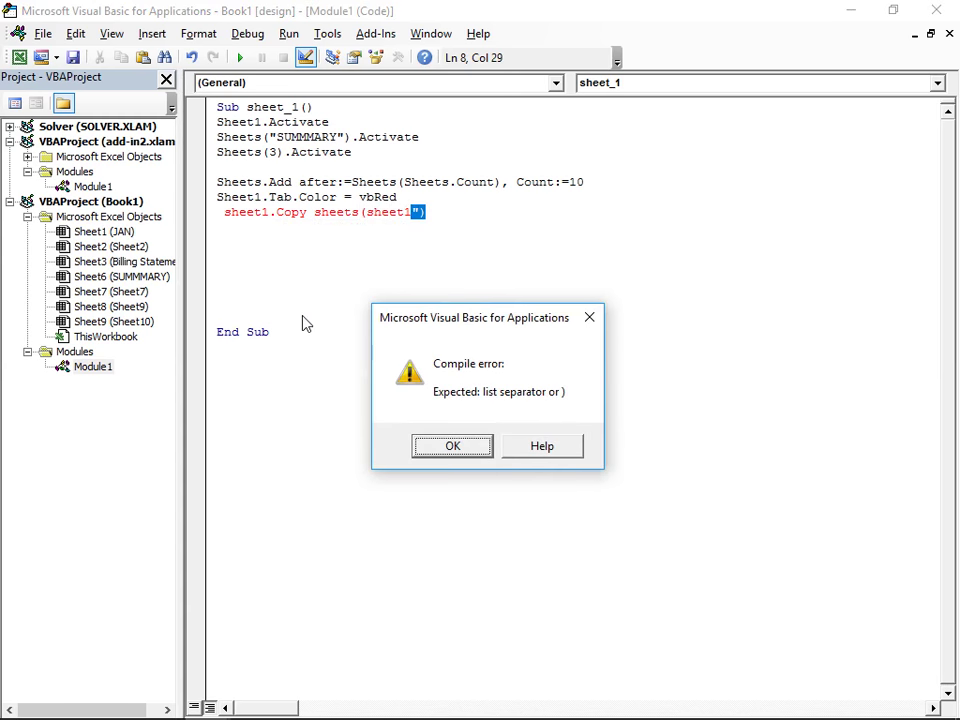
{"action": "key", "text": "Return"}
{"action": "key", "text": "Left"}
{"action": "key", "text": "Left"}
{"action": "key", "text": "Left"}
{"action": "key", "text": "Left"}
{"action": "key", "text": "Left"}
{"action": "key", "text": "Left"}
{"action": "key", "text": "Left"}
{"action": "key", "text": "Left"}
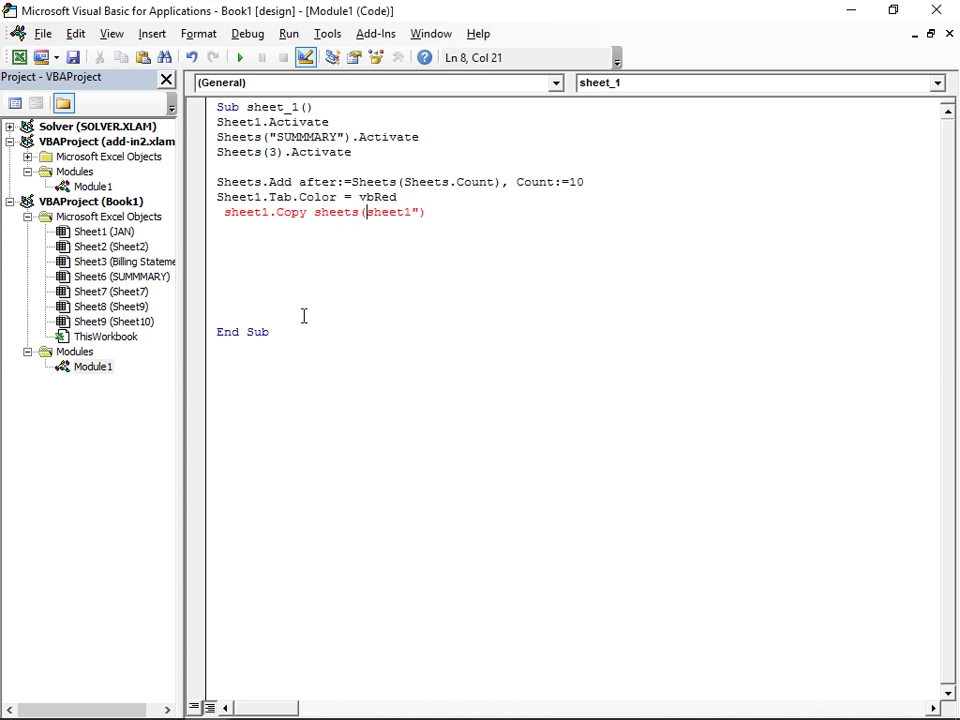
{"action": "type", "text": "\""}
{"action": "key", "text": "Return"}
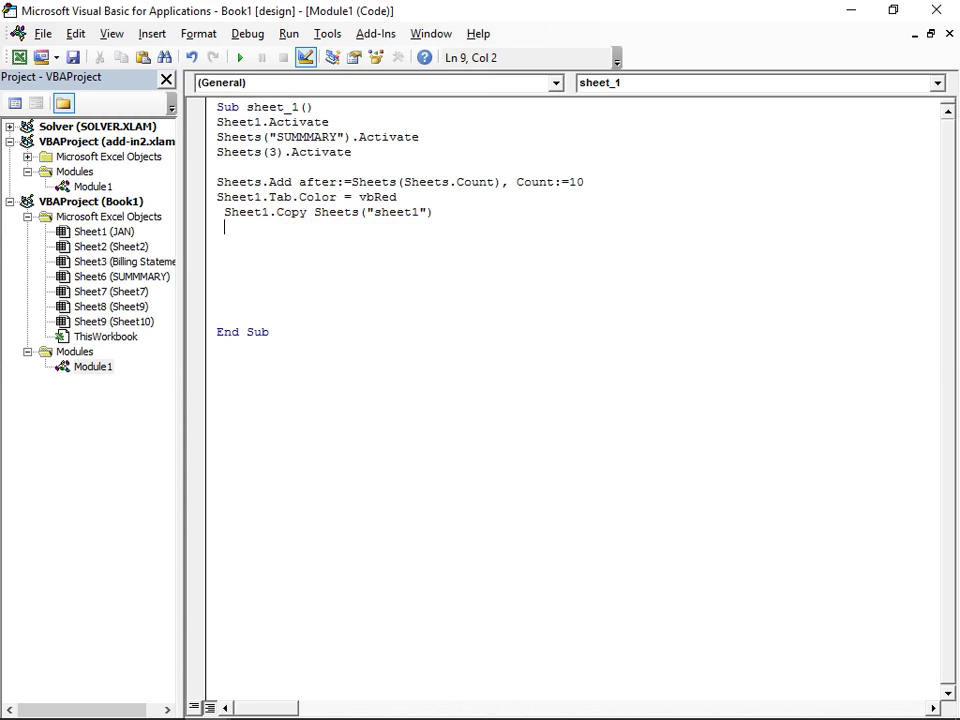
{"action": "key", "text": "alt+F11"}
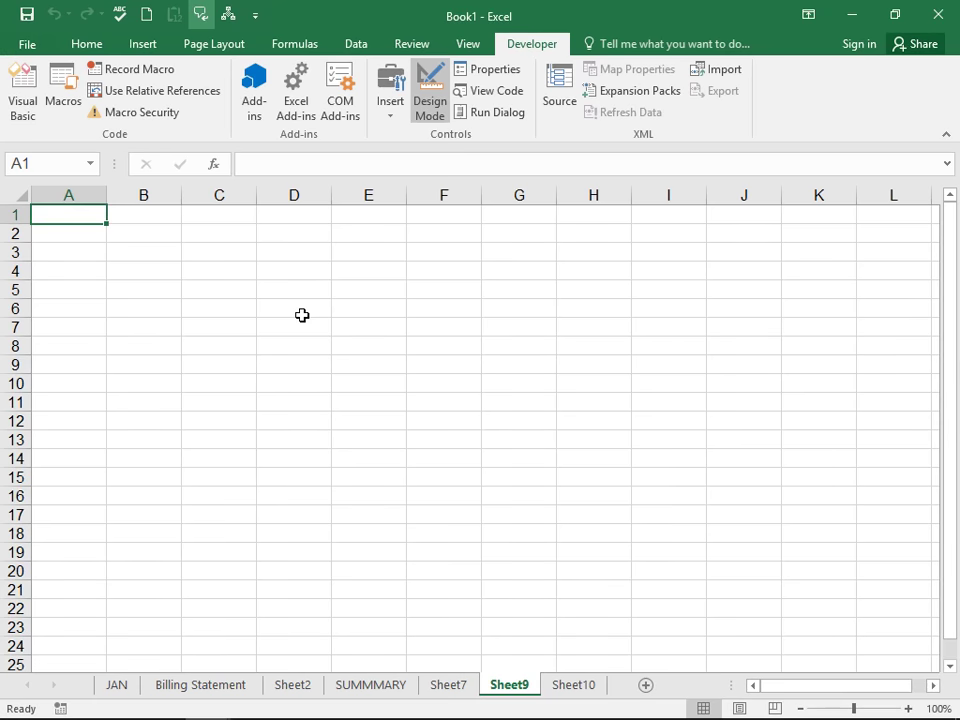
{"action": "key", "text": "alt+F11"}
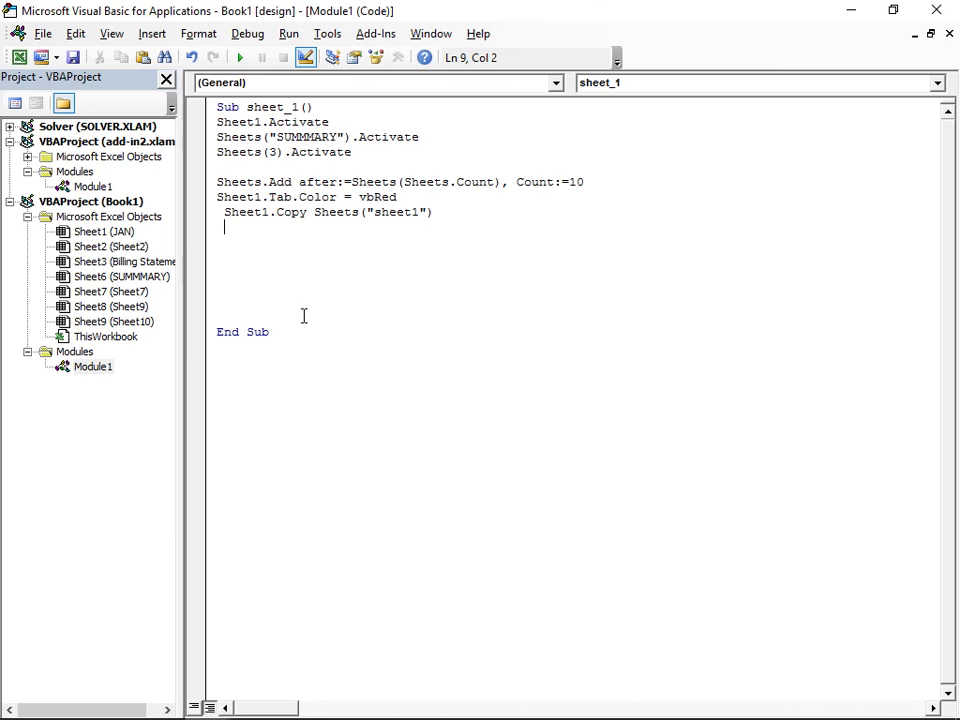
Step: Delete the Sheets("sheet1") argument from the Copy line and check Copy's parameter hints
{"action": "left_click", "coordinate": [314, 216]}
{"action": "key", "text": "shift+Right"}
{"action": "key", "text": "shift+Right"}
{"action": "key", "text": "shift+Right"}
{"action": "key", "text": "shift+Right"}
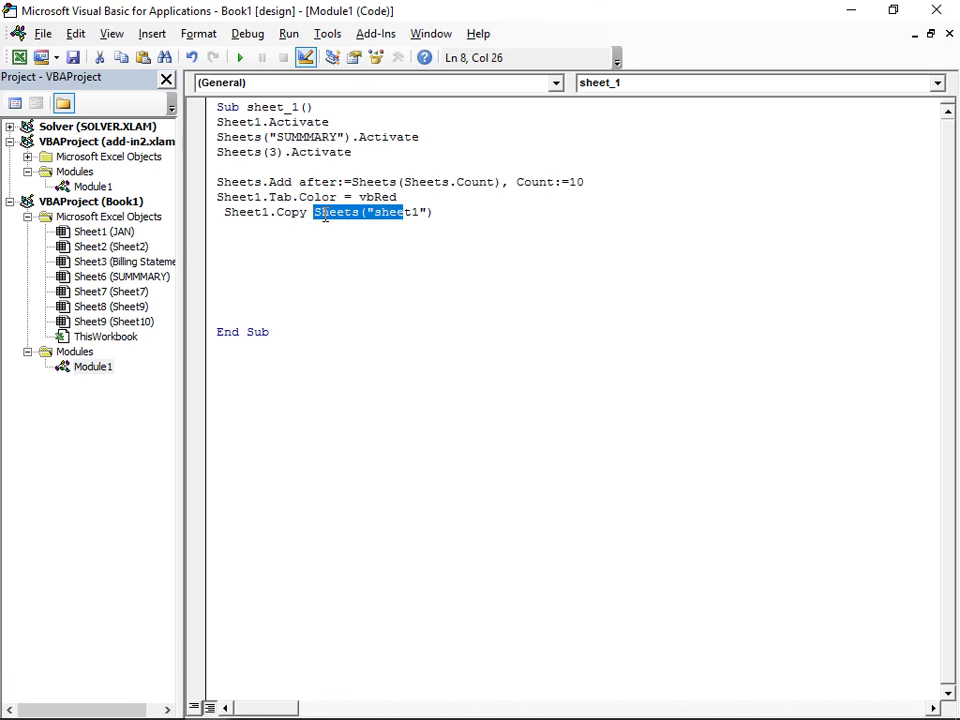
{"action": "key", "text": "shift+Right"}
{"action": "key", "text": "shift+Right"}
{"action": "key", "text": "shift+Right"}
{"action": "key", "text": "Delete"}
{"action": "key", "text": "ctrl+i"}
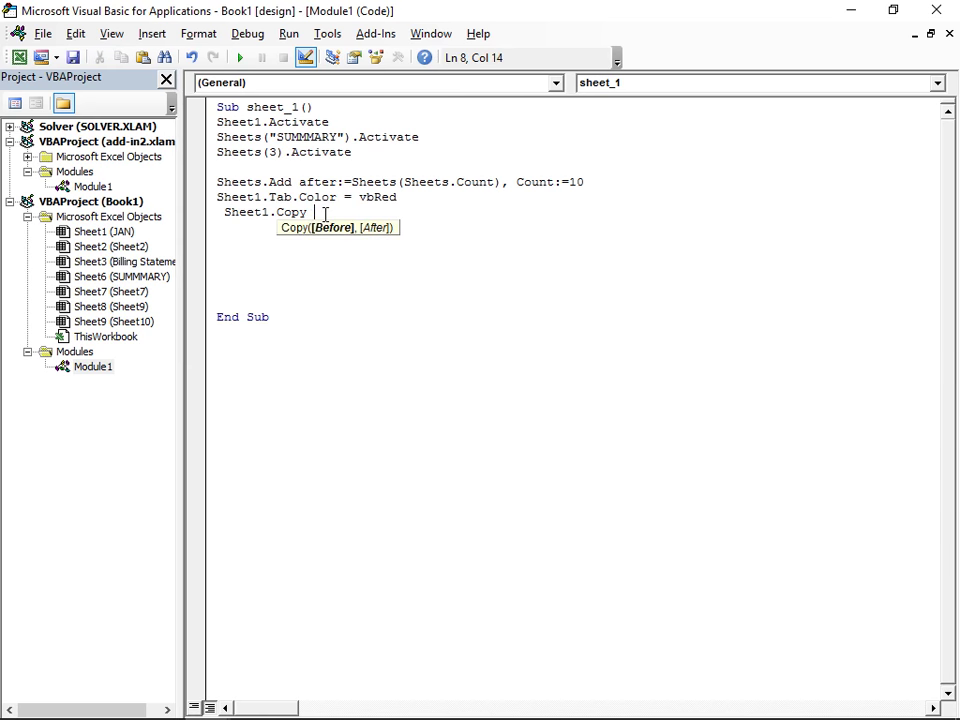
{"action": "type", "text": ","}
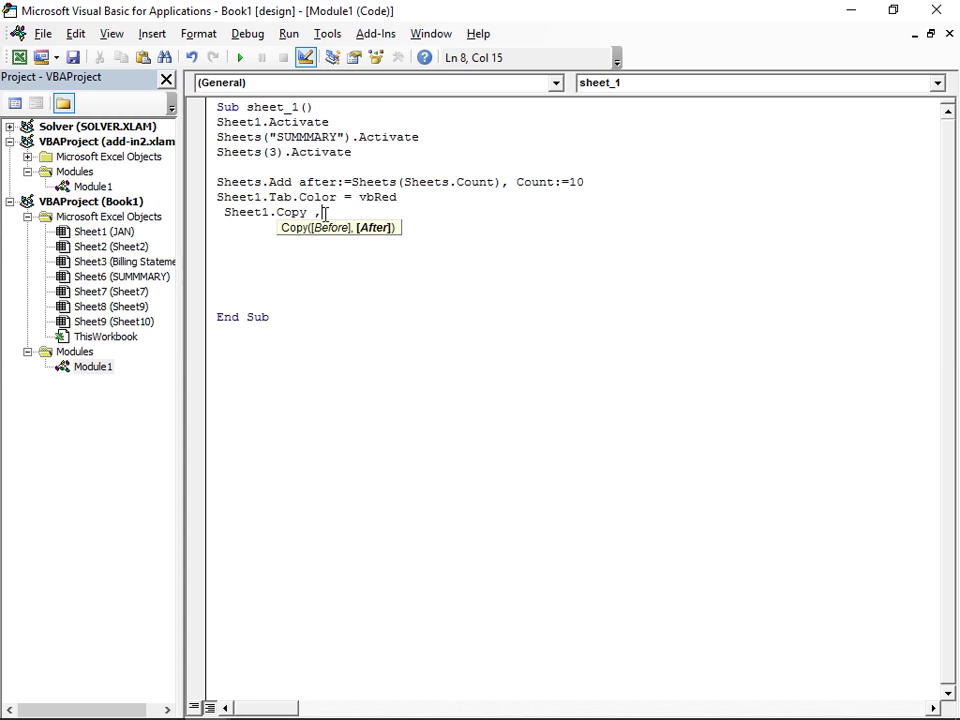
{"action": "key", "text": "BackSpace"}
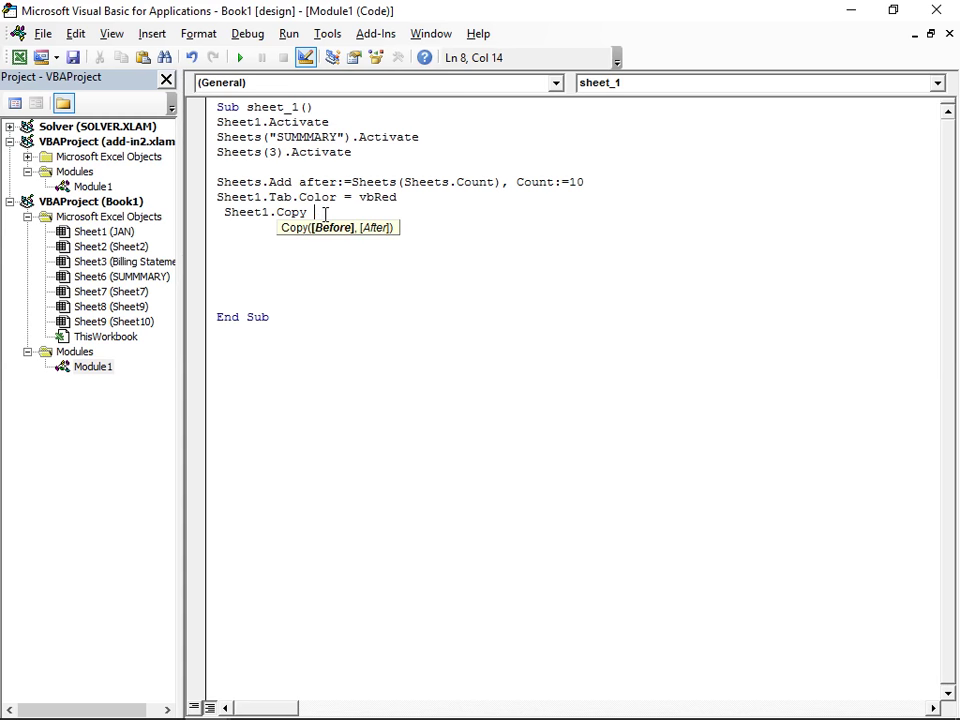
{"action": "type", "text": ","}
{"action": "key", "text": "BackSpace"}
{"action": "type", "text": ","}
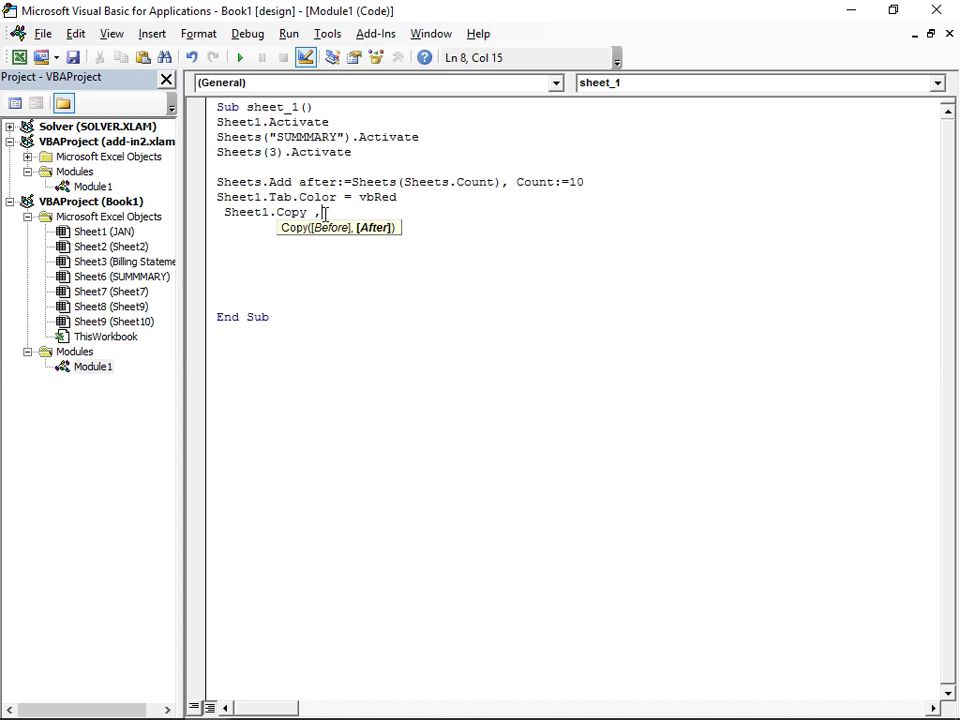
{"action": "key", "text": "BackSpace"}
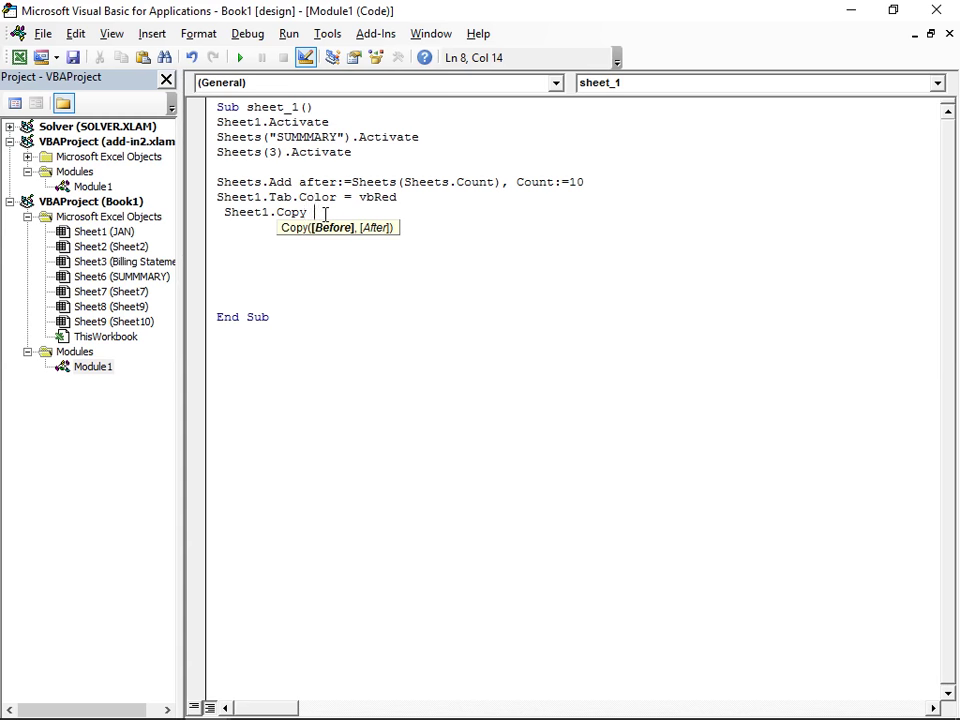
Step: Set the Copy destination to Sheets(Sheets.Count) and begin a sheet1.Move line below it
{"action": "type", "text": "brfp"}
{"action": "key", "text": "BackSpace"}
{"action": "key", "text": "BackSpace"}
{"action": "key", "text": "BackSpace"}
{"action": "type", "text": "efpr"}
{"action": "key", "text": "BackSpace"}
{"action": "key", "text": "BackSpace"}
{"action": "type", "text": "ore"}
{"action": "key", "text": "Return"}
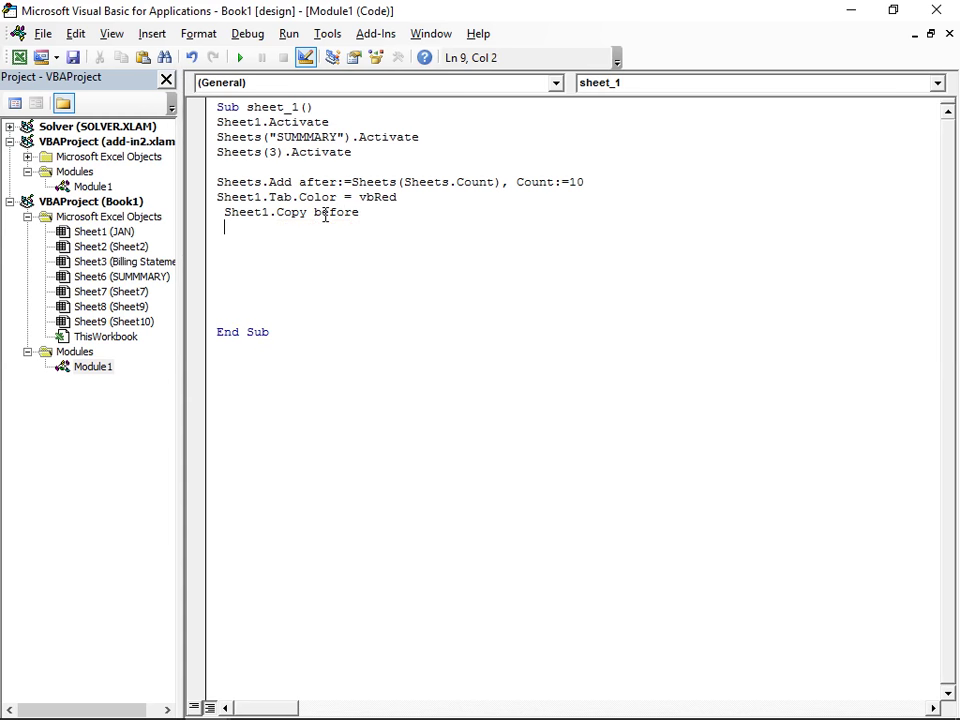
{"action": "key", "text": "BackSpace"}
{"action": "key", "text": "BackSpace"}
{"action": "key", "text": "BackSpace"}
{"action": "key", "text": "BackSpace"}
{"action": "key", "text": "BackSpace"}
{"action": "key", "text": "BackSpace"}
{"action": "key", "text": "BackSpace"}
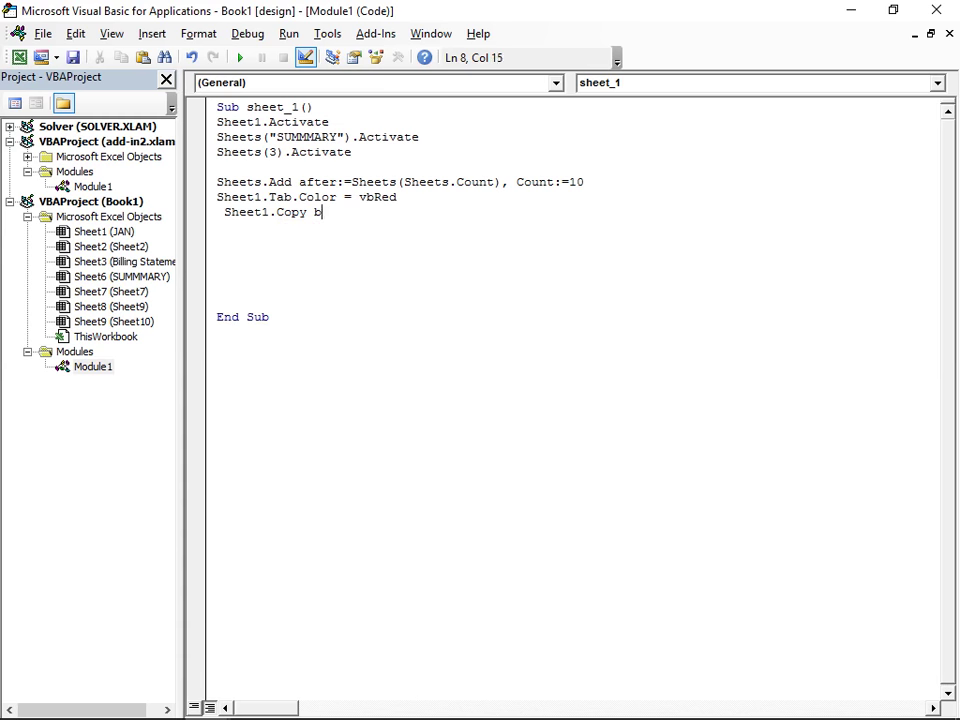
{"action": "key", "text": "BackSpace"}
{"action": "key", "text": "BackSpace"}
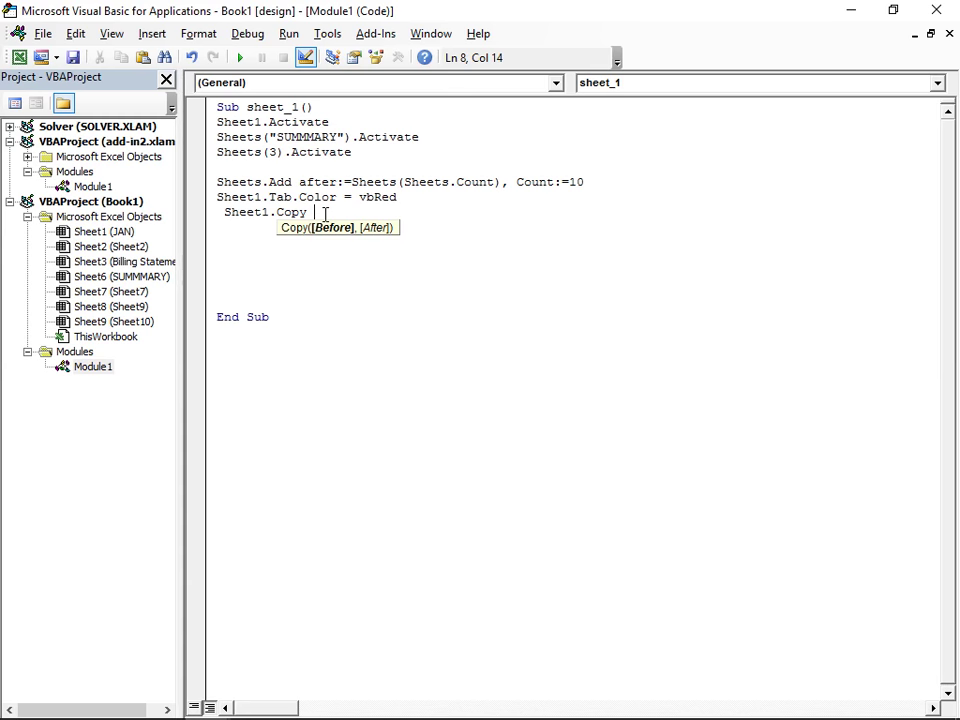
{"action": "type", "text": "s"}
{"action": "type", "text": "heets"}
{"action": "type", "text": "("}
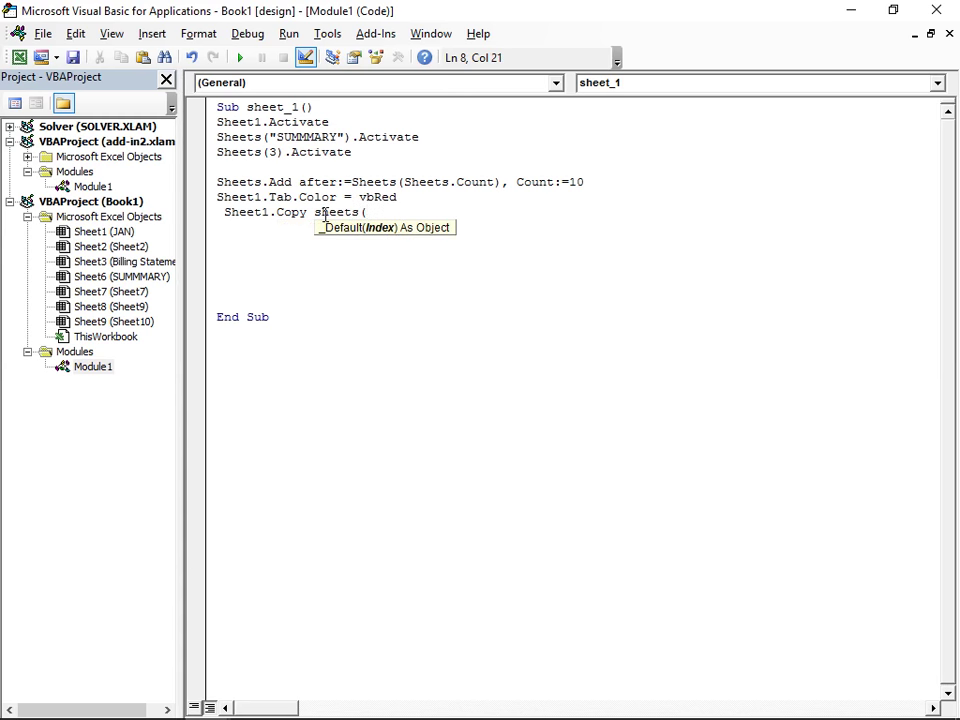
{"action": "type", "text": "sheets."}
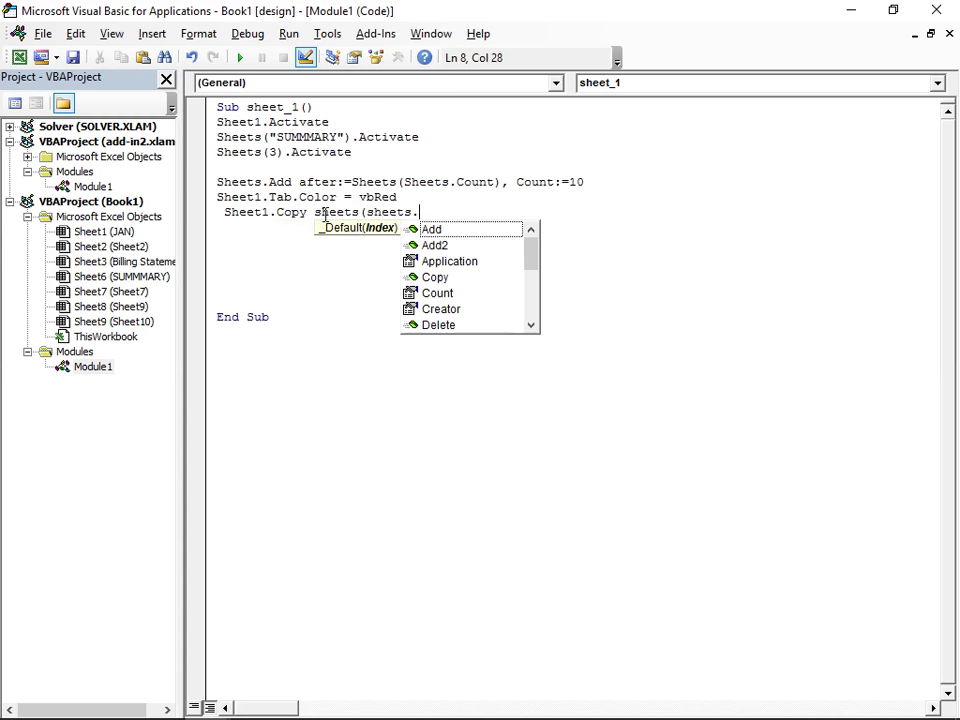
{"action": "type", "text": "coun"}
{"action": "key", "text": "Tab"}
{"action": "type", "text": ")"}
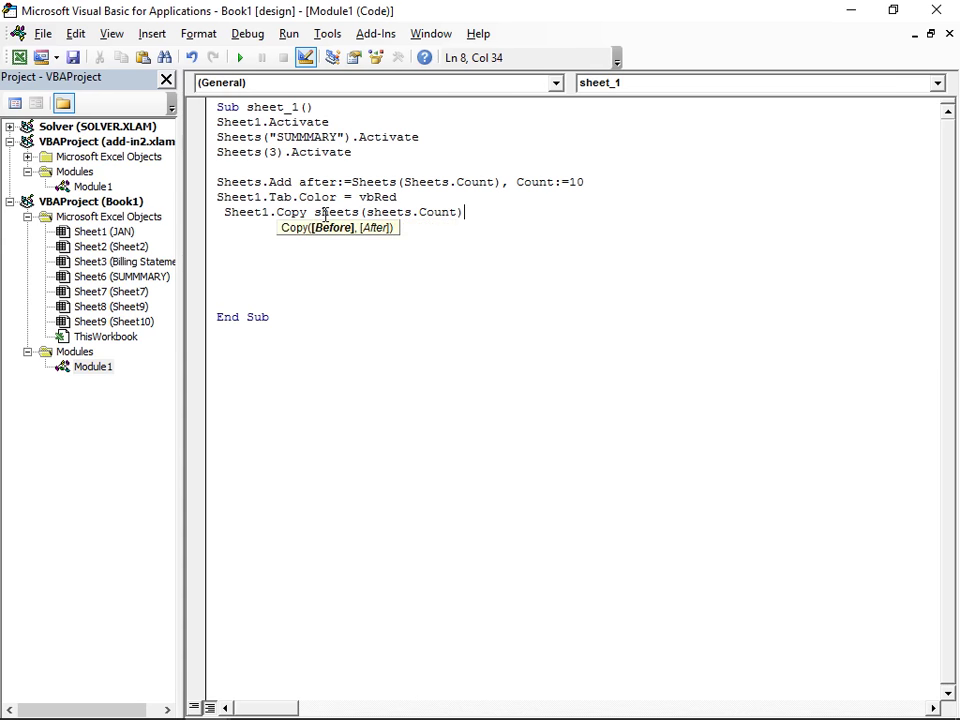
{"action": "key", "text": "Return"}
{"action": "type", "text": "shee"}
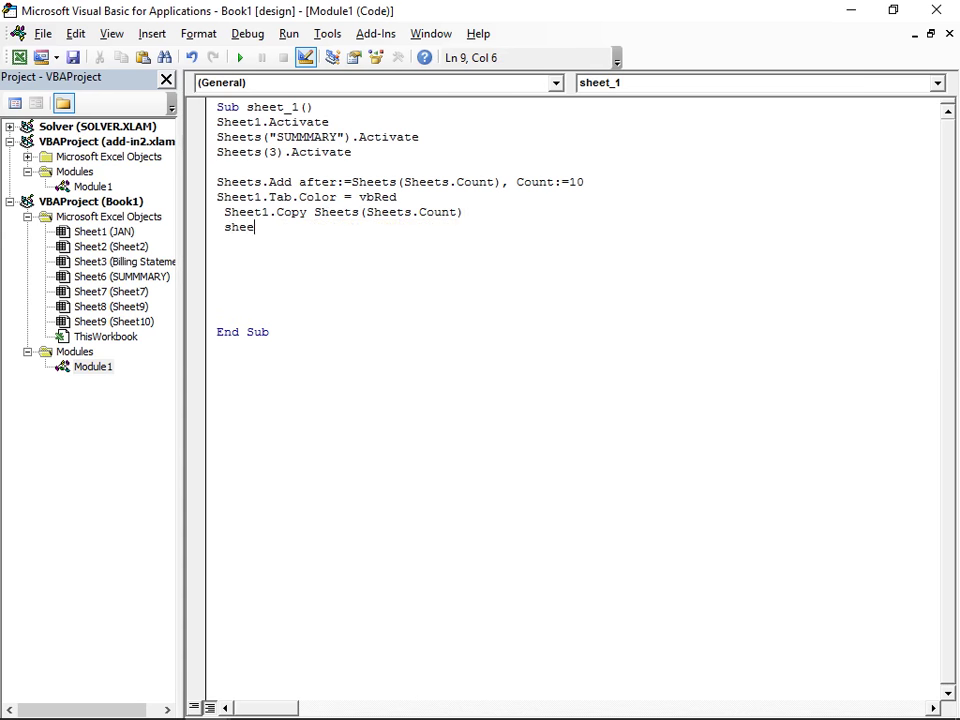
{"action": "type", "text": "t1."}
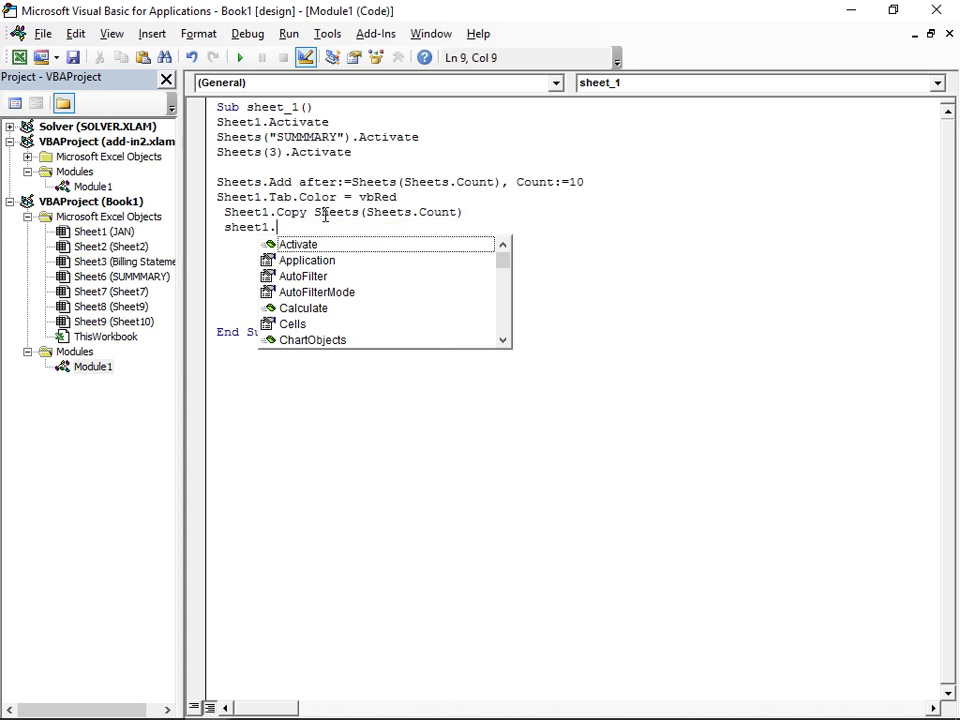
{"action": "type", "text": "mov"}
Step: Complete the line as Sheet1.Move Sheets(Sheets.Count) and return to the Excel workbook
{"action": "key", "text": "Tab"}
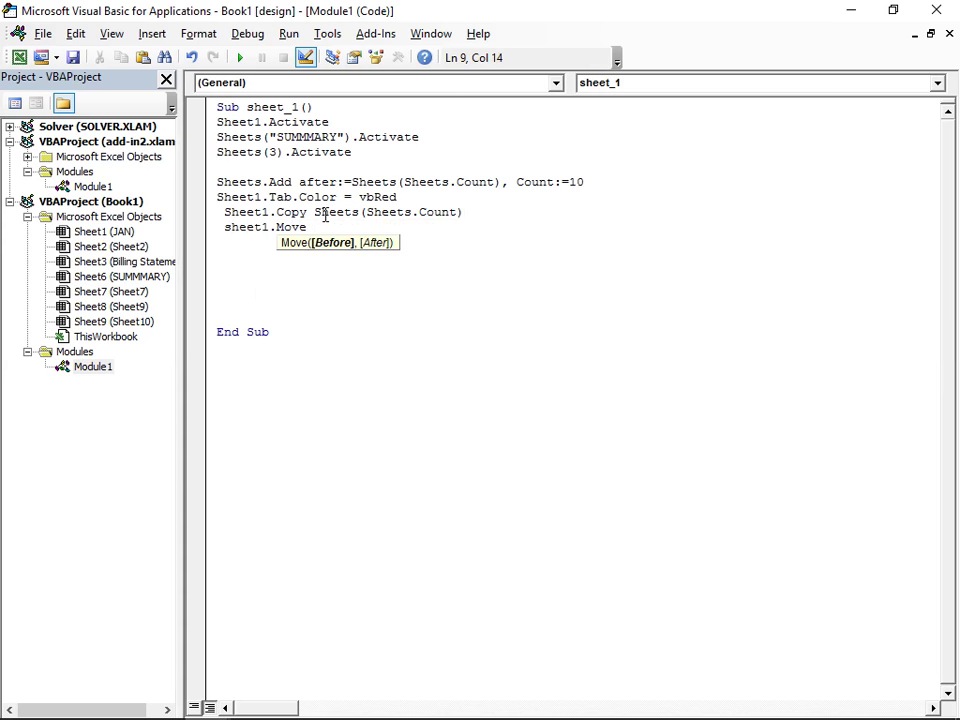
{"action": "type", "text": "sheet"}
{"action": "key", "text": "BackSpace"}
{"action": "key", "text": "BackSpace"}
{"action": "key", "text": "BackSpace"}
{"action": "key", "text": "BackSpace"}
{"action": "type", "text": "heet1"}
{"action": "key", "text": "BackSpace"}
{"action": "type", "text": "s("}
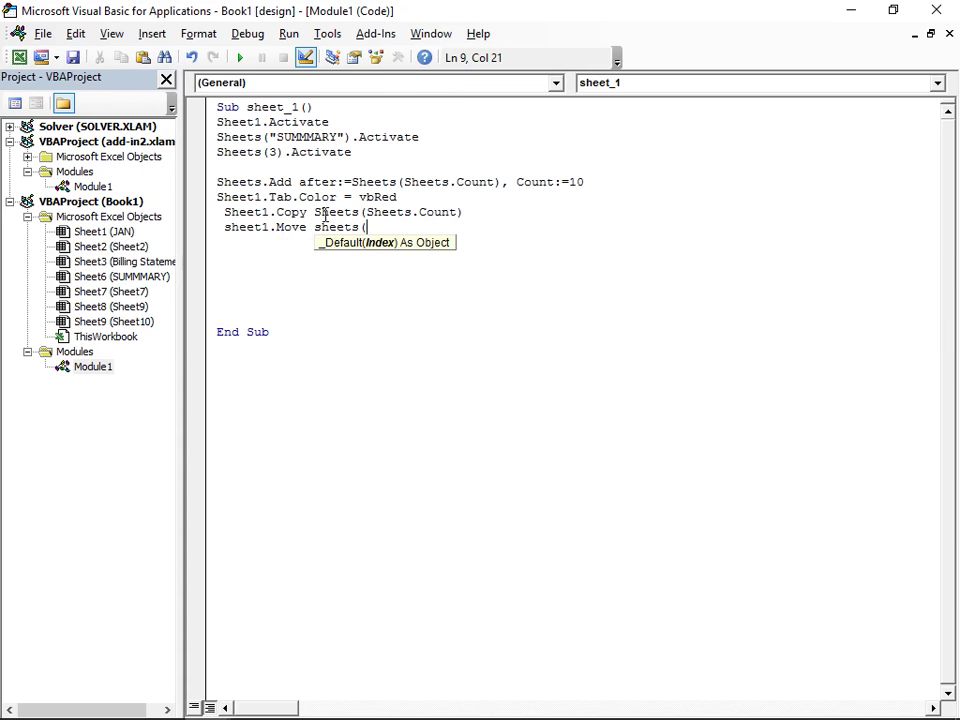
{"action": "type", "text": "sheet"}
{"action": "type", "text": "s.op"}
{"action": "key", "text": "BackSpace"}
{"action": "key", "text": "BackSpace"}
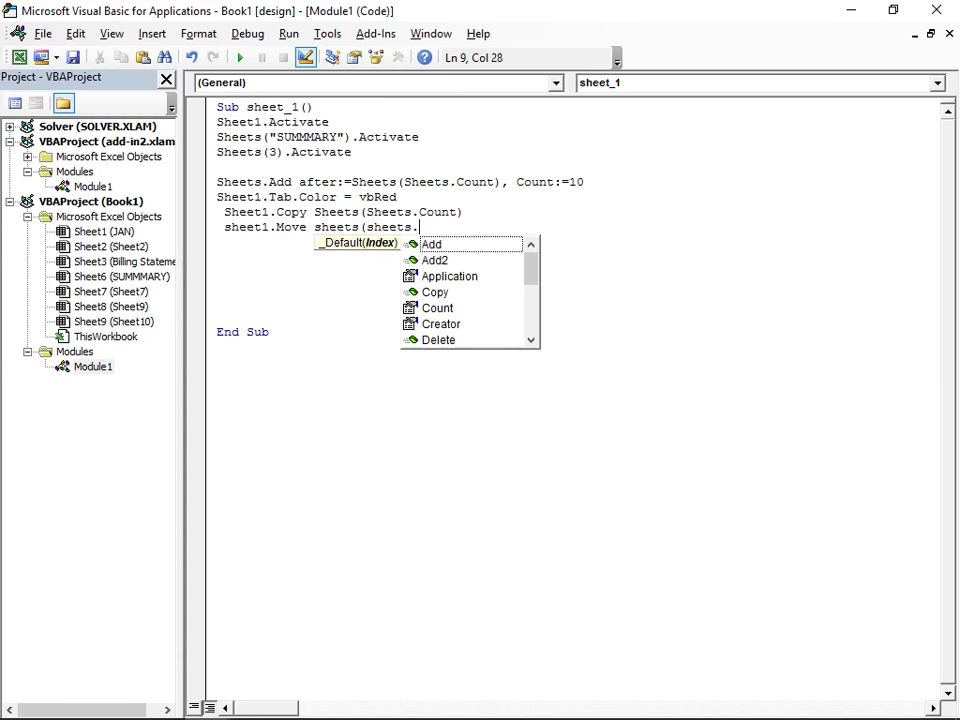
{"action": "type", "text": "count"}
{"action": "key", "text": "Tab"}
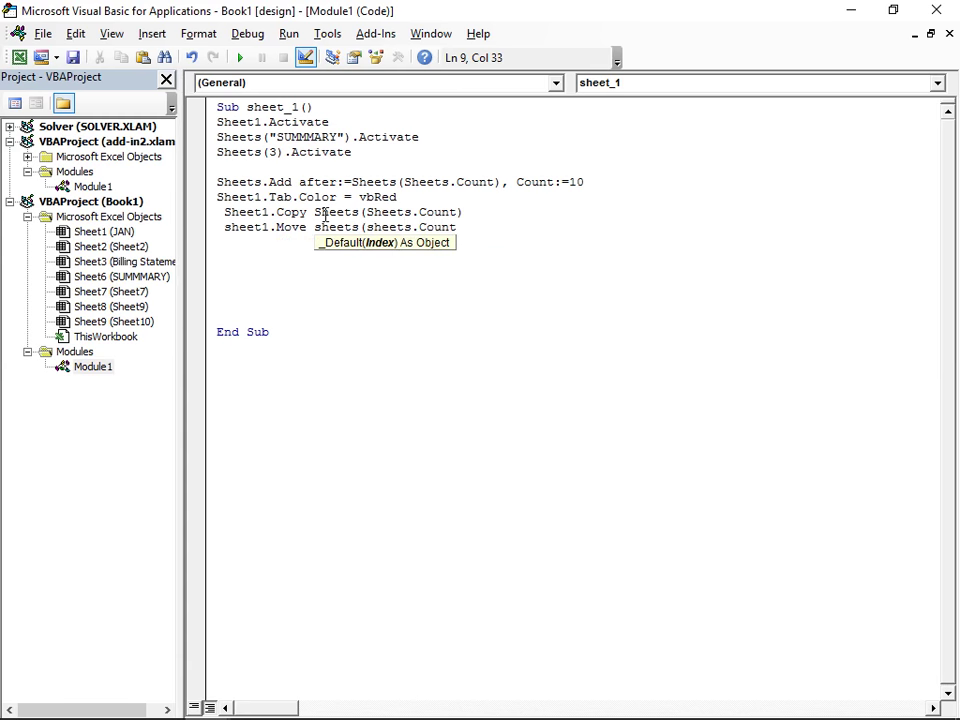
{"action": "type", "text": ")"}
{"action": "key", "text": "alt+F11"}
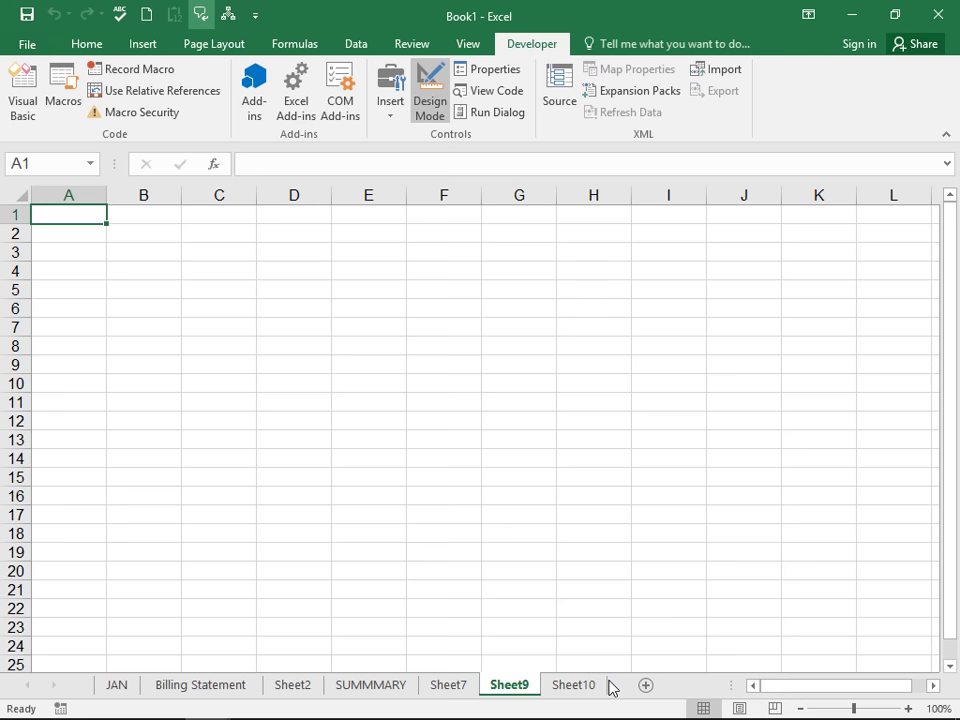
Step: From Book1, look through the File backstage's Open and New pages, then create blank workbook Book2
{"action": "left_click", "coordinate": [14, 96]}
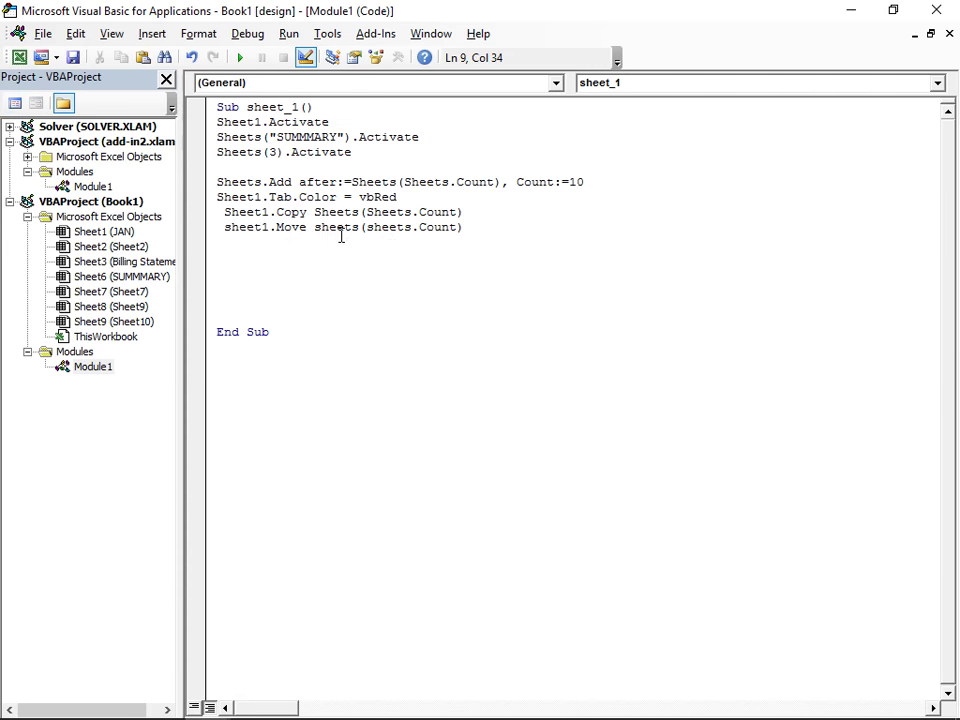
{"action": "mouse_move", "coordinate": [207, 701]}
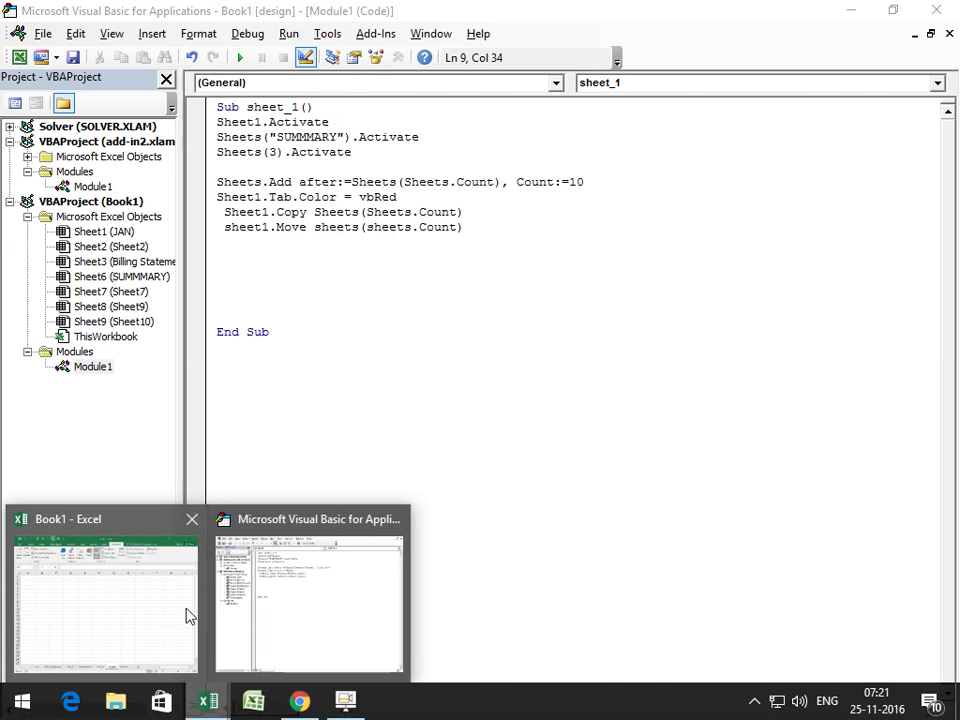
{"action": "left_click", "coordinate": [173, 604]}
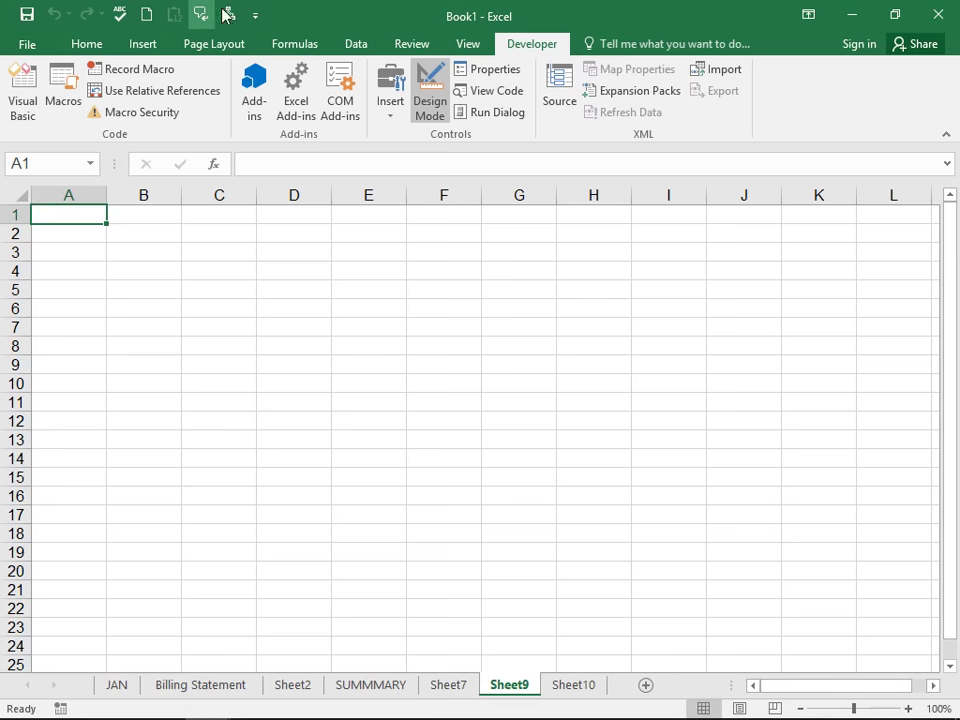
{"action": "left_click", "coordinate": [27, 44]}
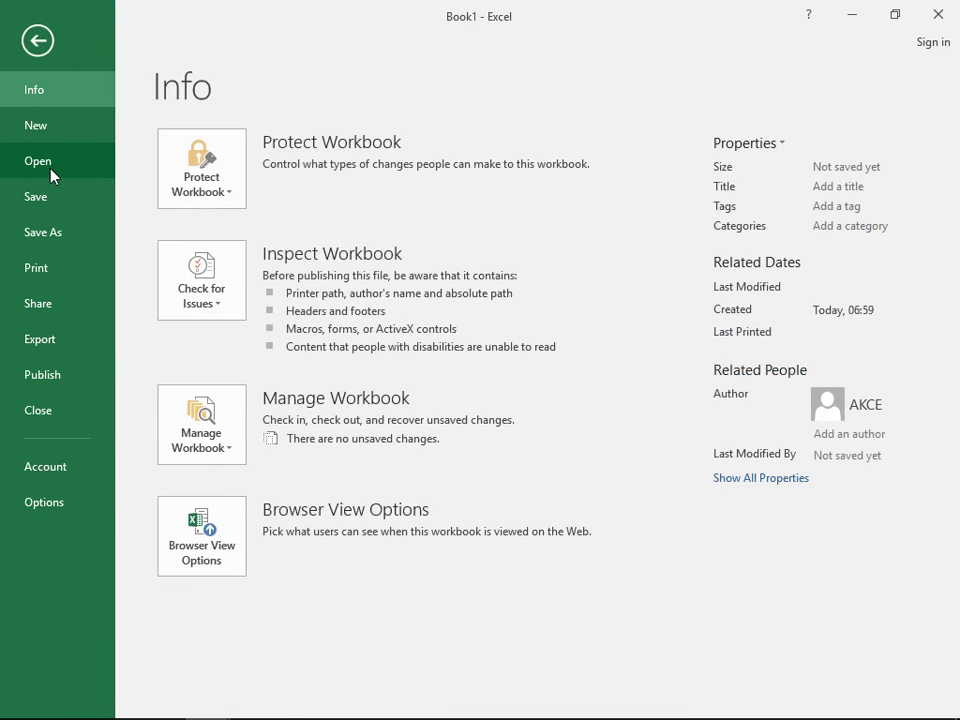
{"action": "left_click", "coordinate": [50, 168]}
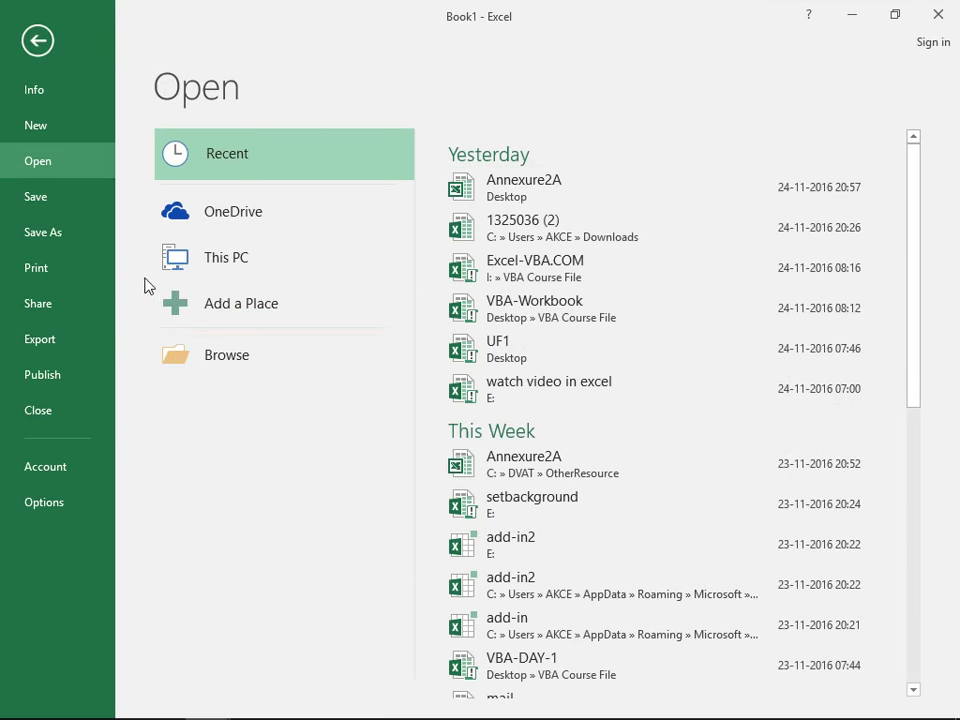
{"action": "left_click", "coordinate": [71, 122]}
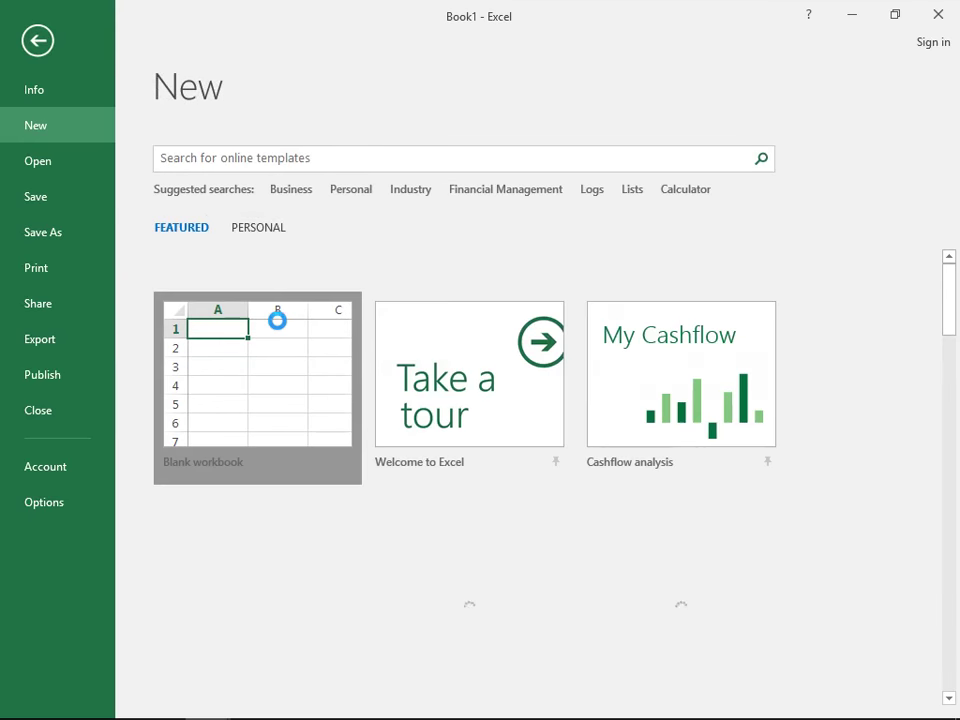
{"action": "key", "text": "Escape"}
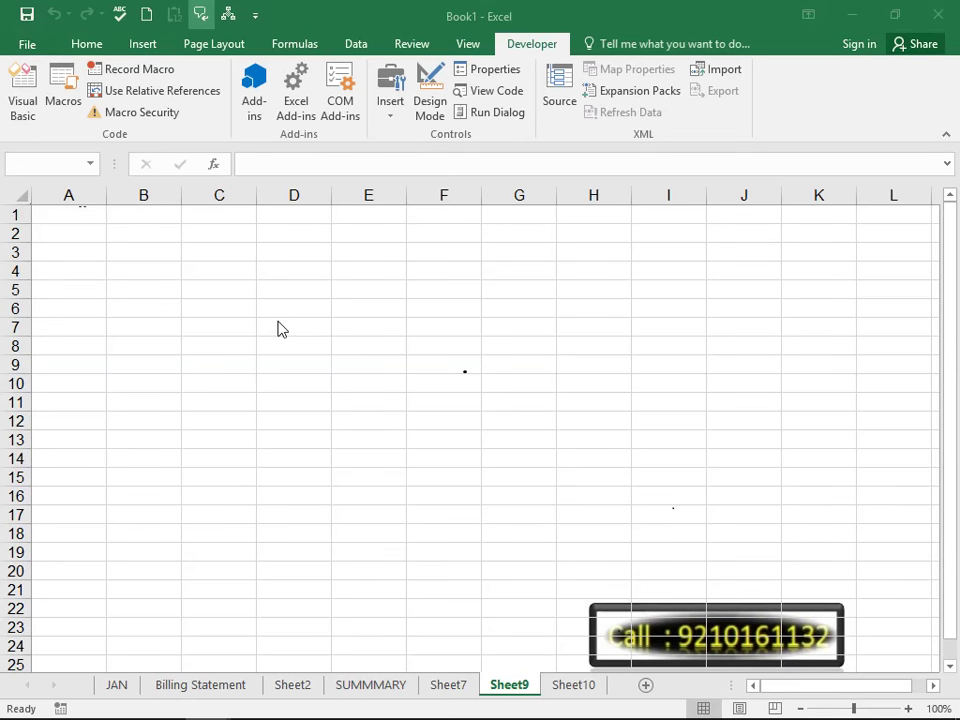
{"action": "key", "text": "ctrl+n"}
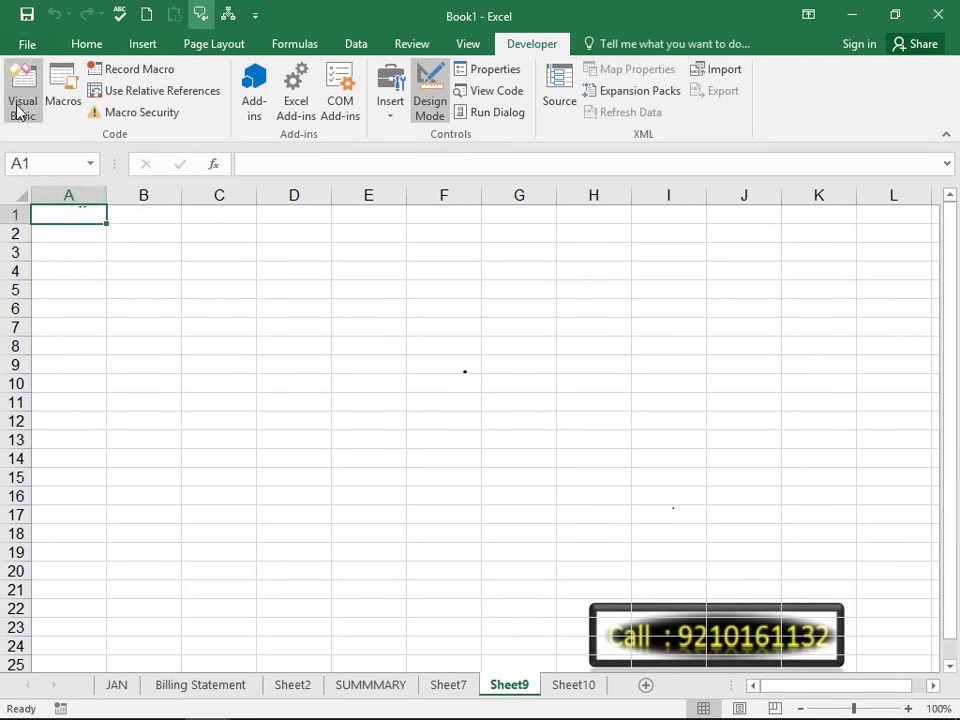
Step: Write Sheet1.Move Workbooks("book1").Sheets(Sheets.Count) on line 10 of sheet_1
{"action": "left_click", "coordinate": [17, 108]}
{"action": "left_click", "coordinate": [235, 241]}
{"action": "type", "text": "she"}
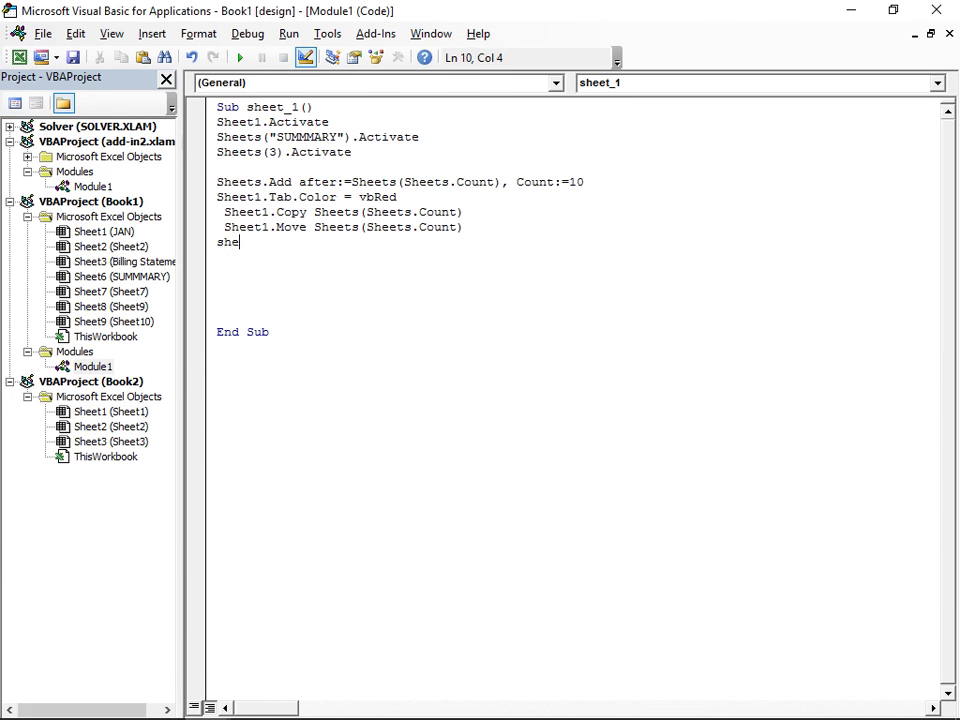
{"action": "type", "text": "et1."}
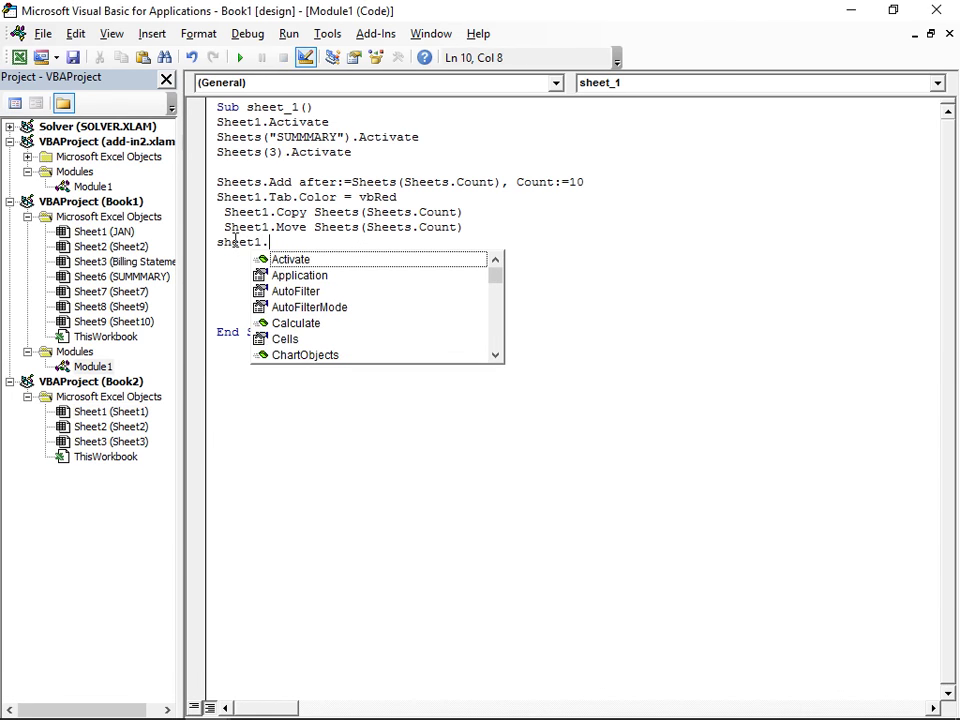
{"action": "type", "text": "mo"}
{"action": "key", "text": "Tab"}
{"action": "type", "text": "wo"}
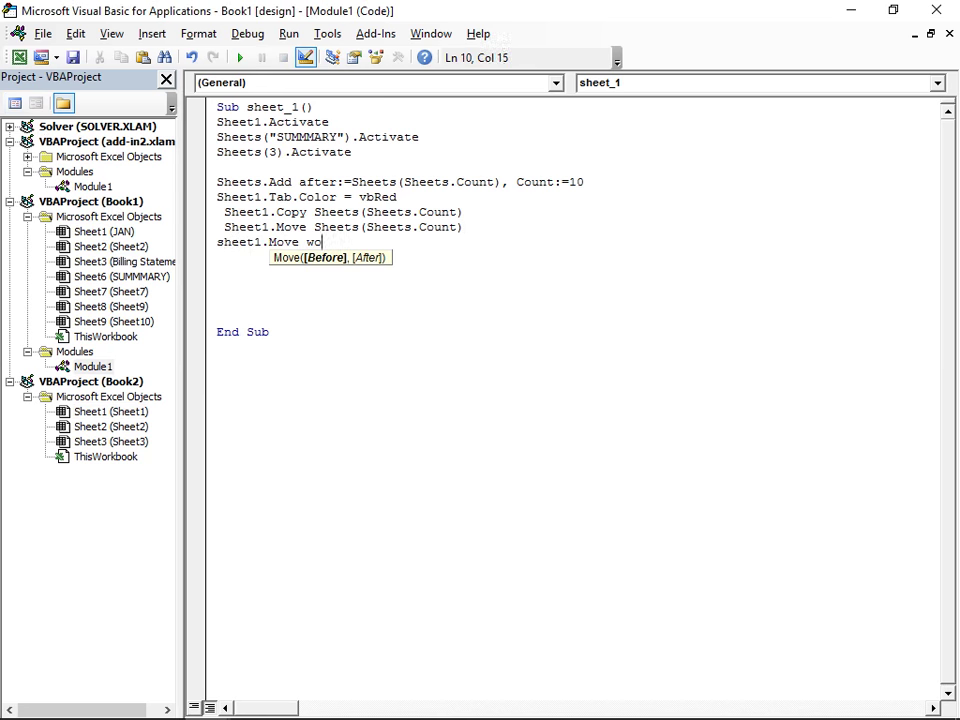
{"action": "type", "text": "rkbooks"}
{"action": "type", "text": "(\"book"}
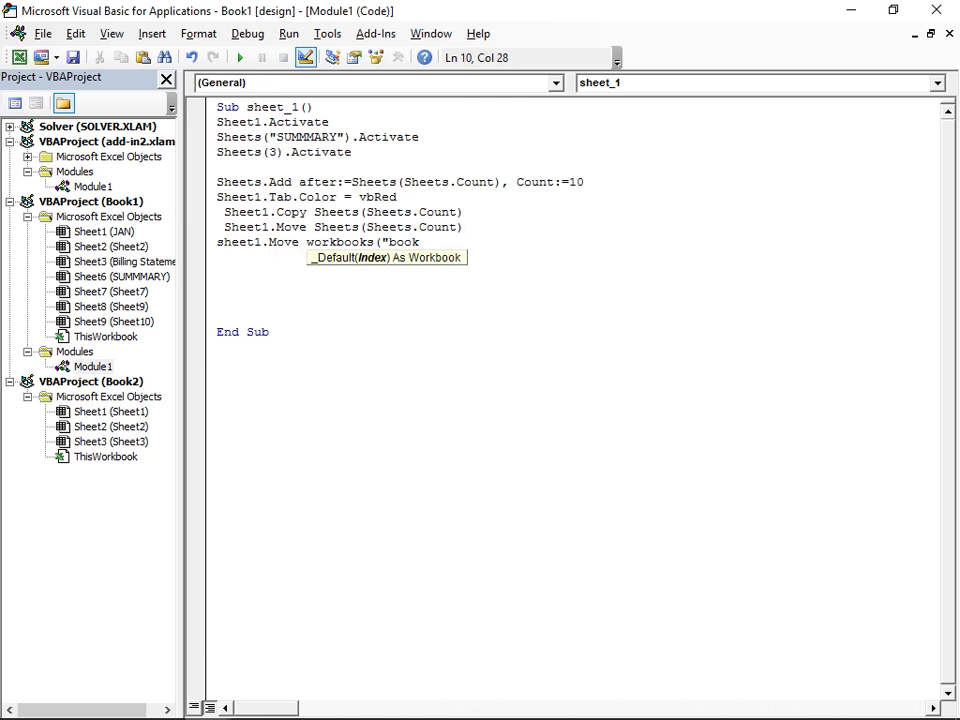
{"action": "type", "text": "1\")s"}
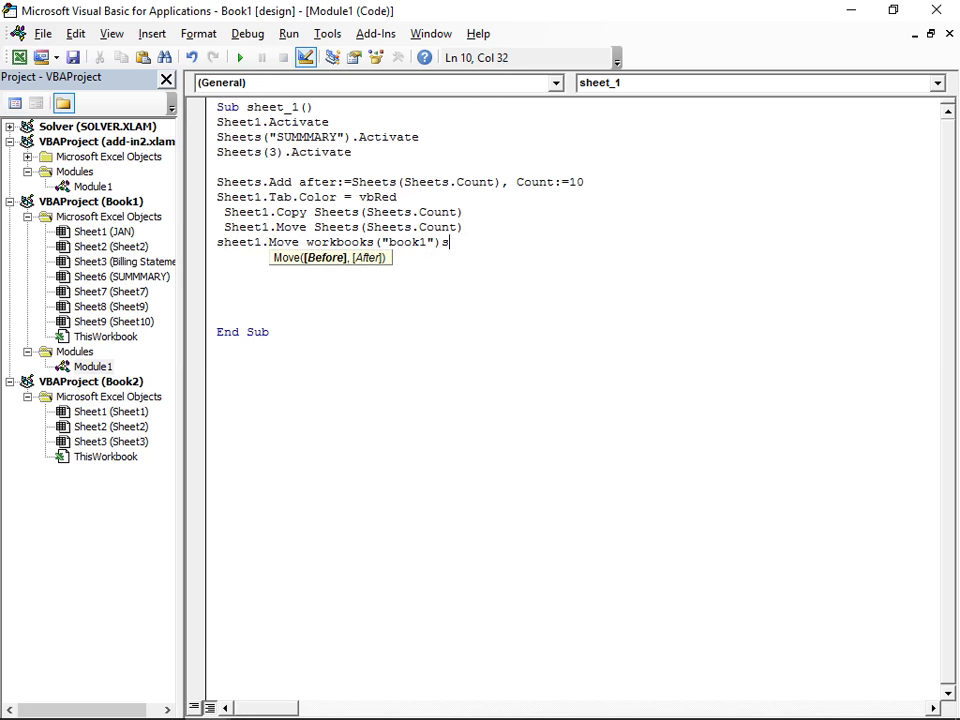
{"action": "key", "text": "BackSpace"}
{"action": "type", "text": ".sheet"}
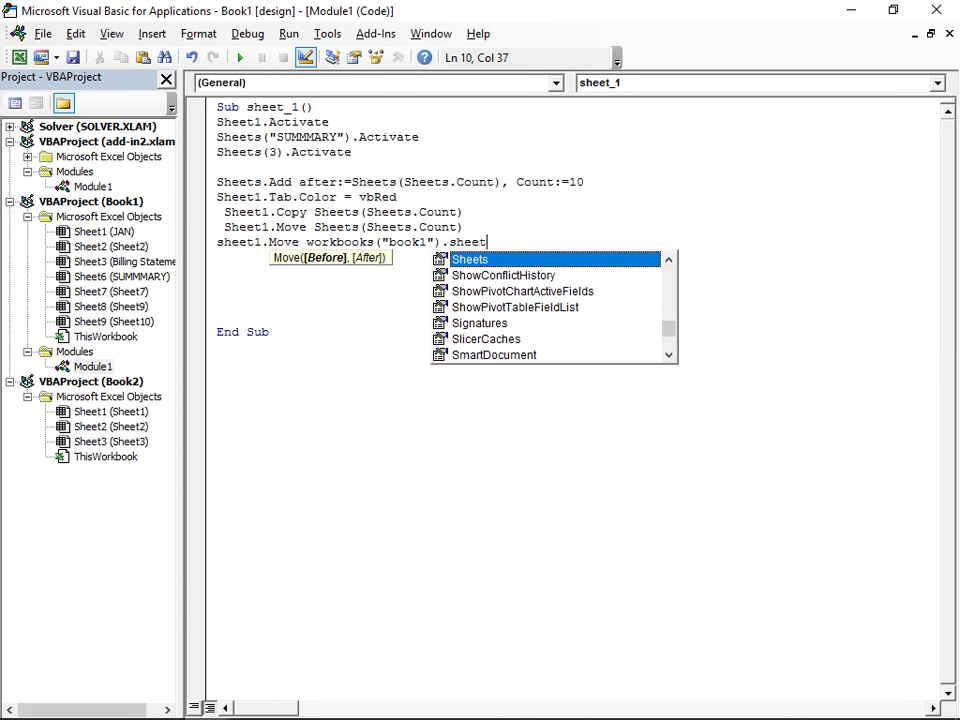
{"action": "key", "text": "Tab"}
{"action": "type", "text": "(she"}
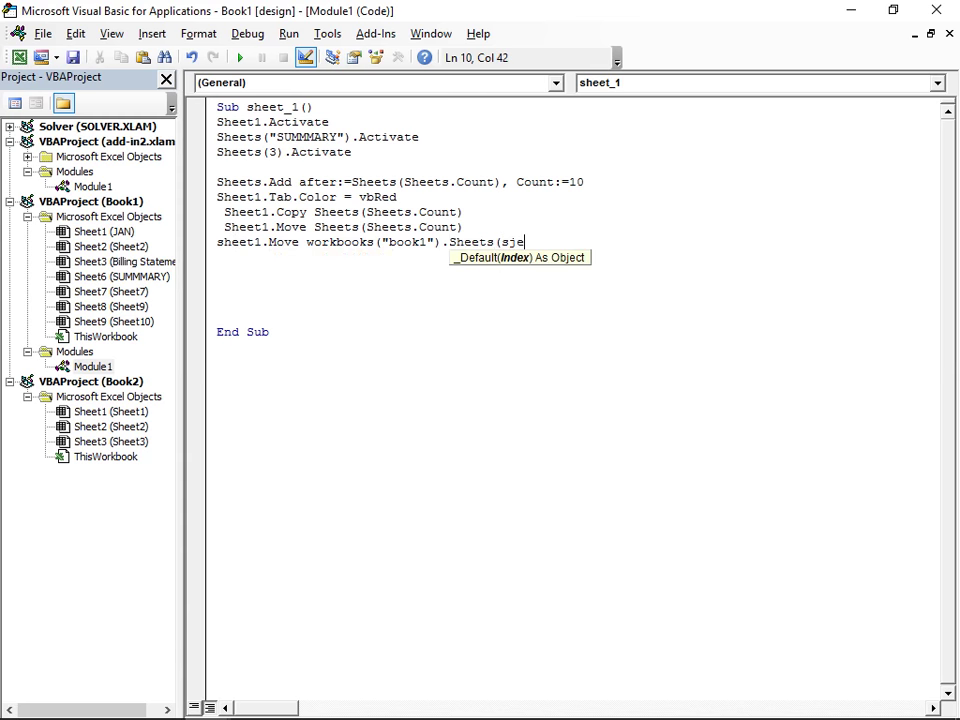
{"action": "key", "text": "BackSpace"}
{"action": "key", "text": "BackSpace"}
{"action": "type", "text": "heets"}
{"action": "type", "text": ".cou"}
{"action": "key", "text": "Tab"}
{"action": "type", "text": ")"}
{"action": "key", "text": "Return"}
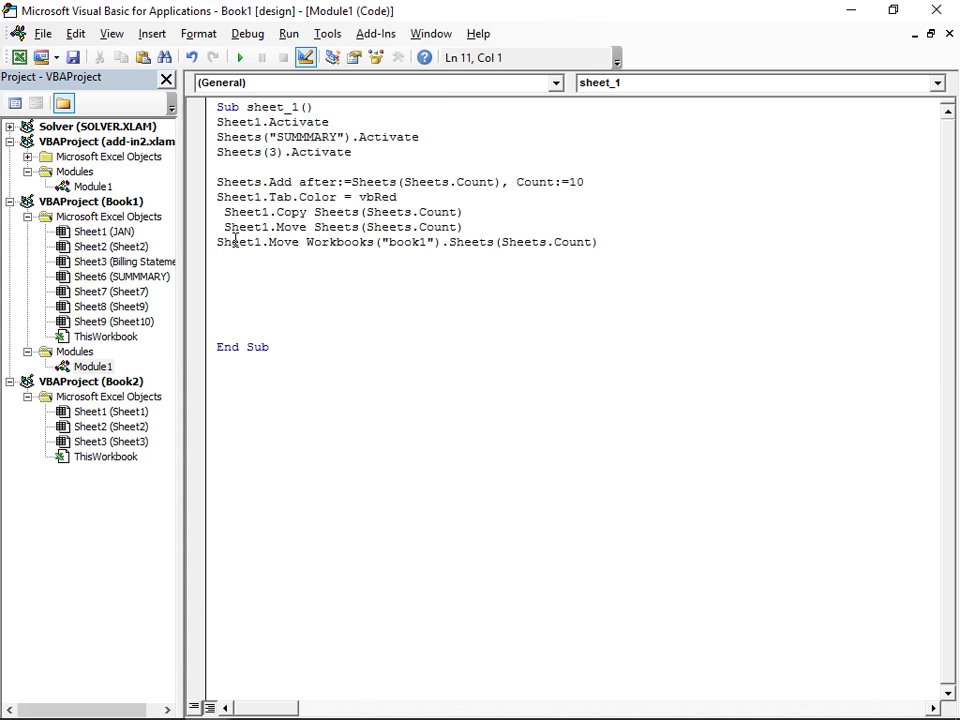
Step: Change the Move target to Sheets("sheet1") and bring Book1 back to the front
{"action": "key", "text": "BackSpace"}
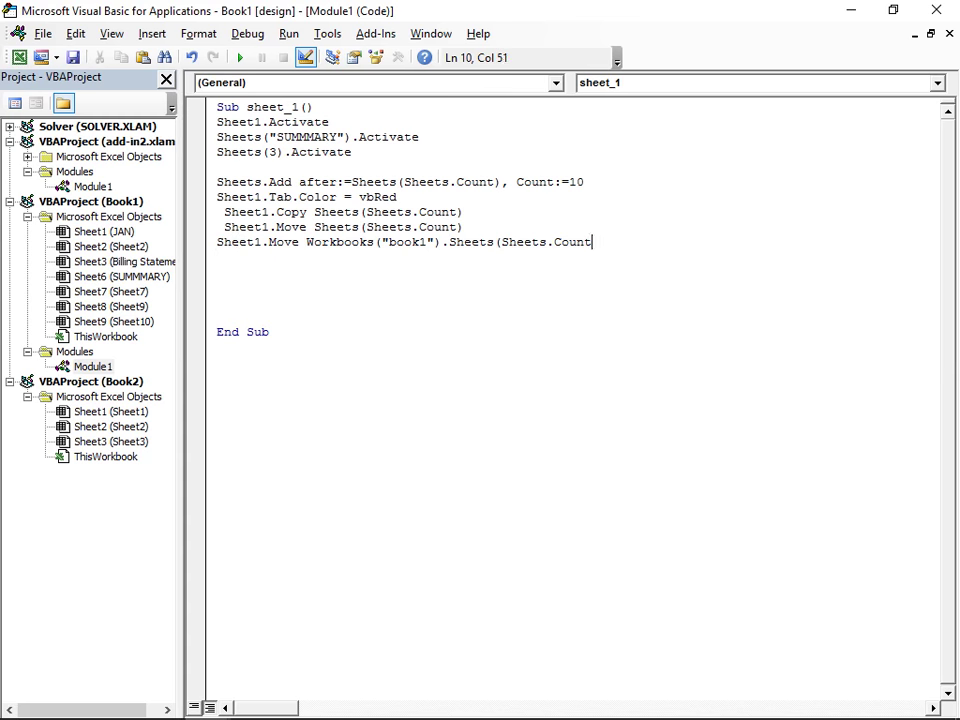
{"action": "key", "text": "BackSpace"}
{"action": "key", "text": "BackSpace"}
{"action": "key", "text": "BackSpace"}
{"action": "key", "text": "BackSpace"}
{"action": "key", "text": "BackSpace"}
{"action": "key", "text": "BackSpace"}
{"action": "type", "text": "\"sheet1"}
{"action": "type", "text": "\")"}
{"action": "key", "text": "Return"}
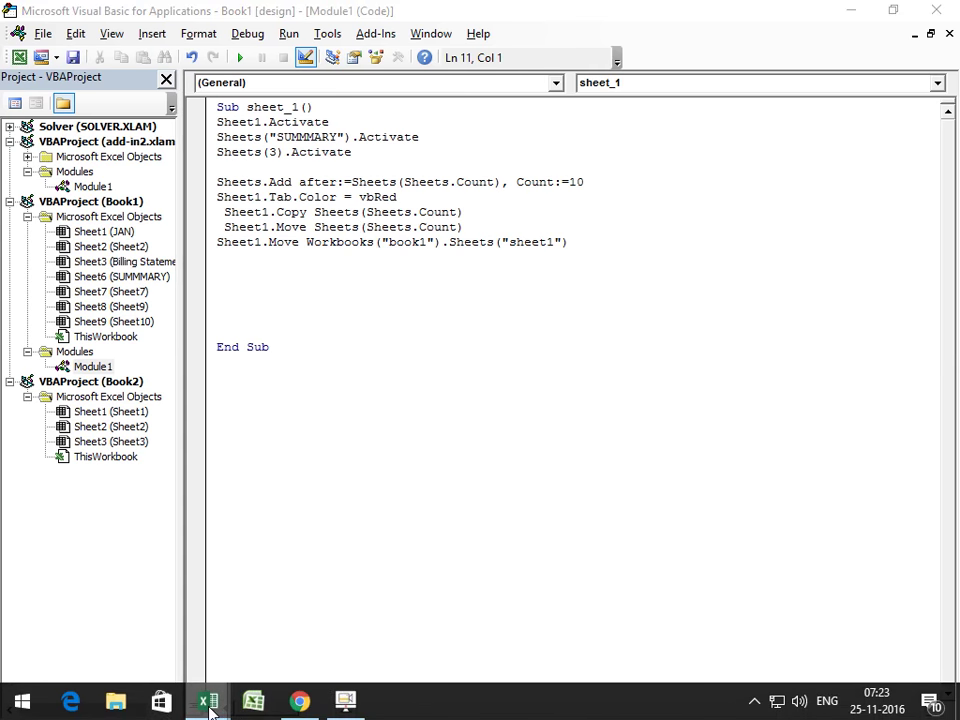
{"action": "mouse_move", "coordinate": [207, 701]}
{"action": "left_click", "coordinate": [174, 591]}
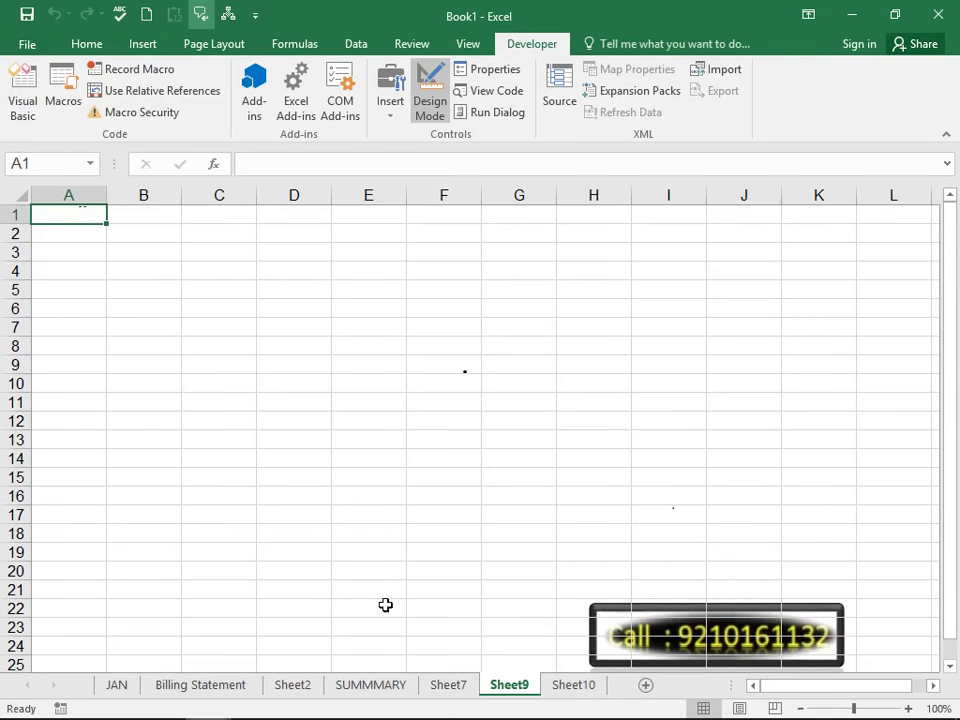
Step: Check Sheet9's Move or Copy options with Book2 as destination, cancel, and reopen the code
{"action": "right_click", "coordinate": [509, 683]}
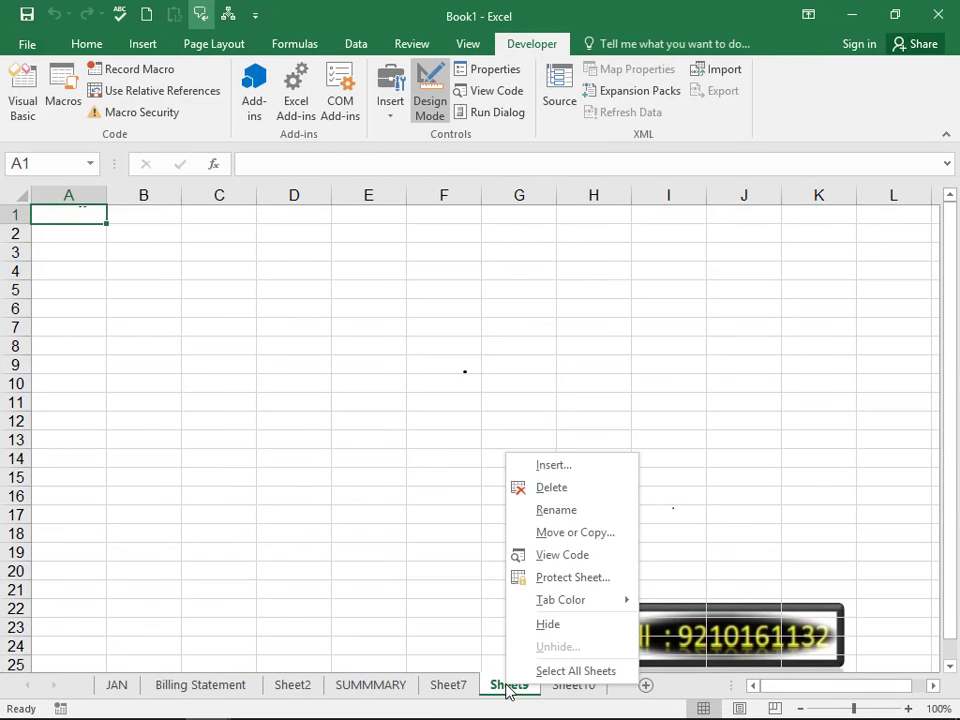
{"action": "left_click", "coordinate": [569, 535]}
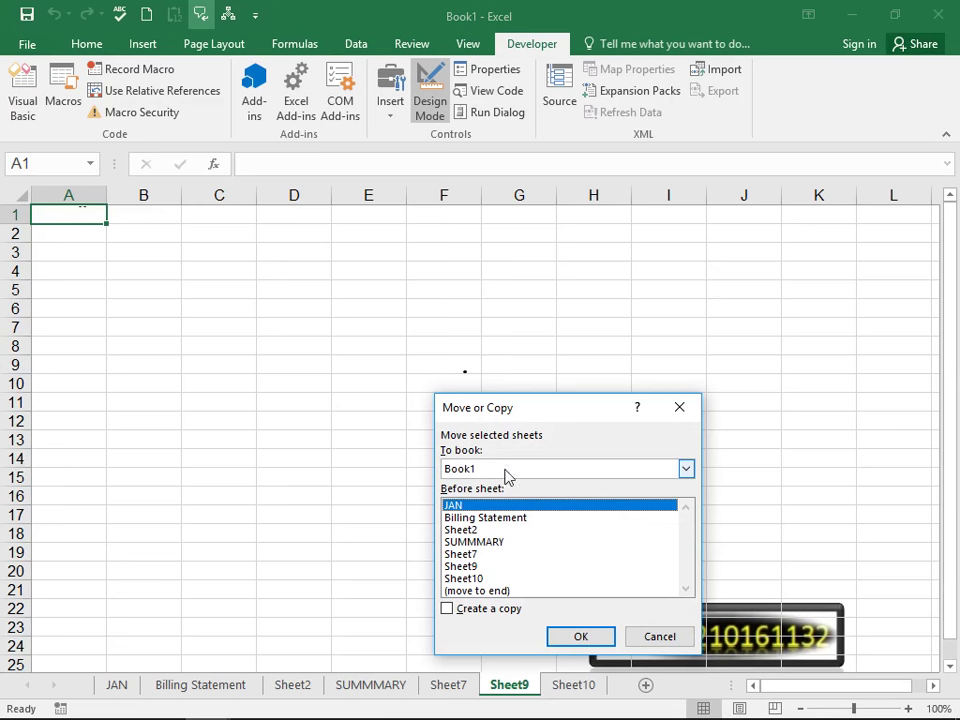
{"action": "left_click", "coordinate": [504, 472]}
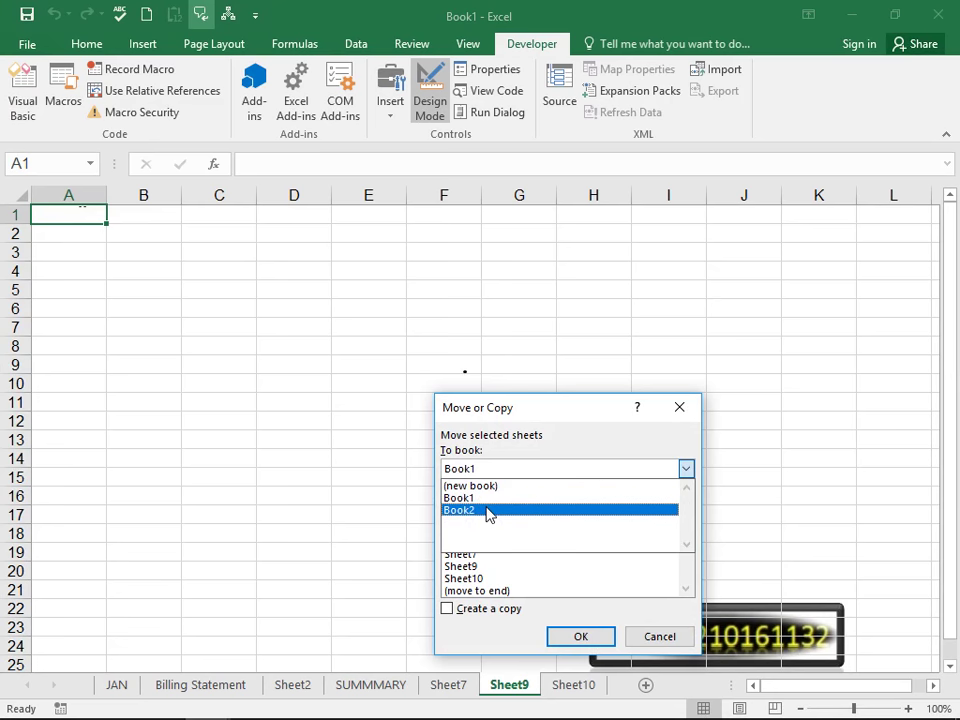
{"action": "left_click", "coordinate": [489, 512]}
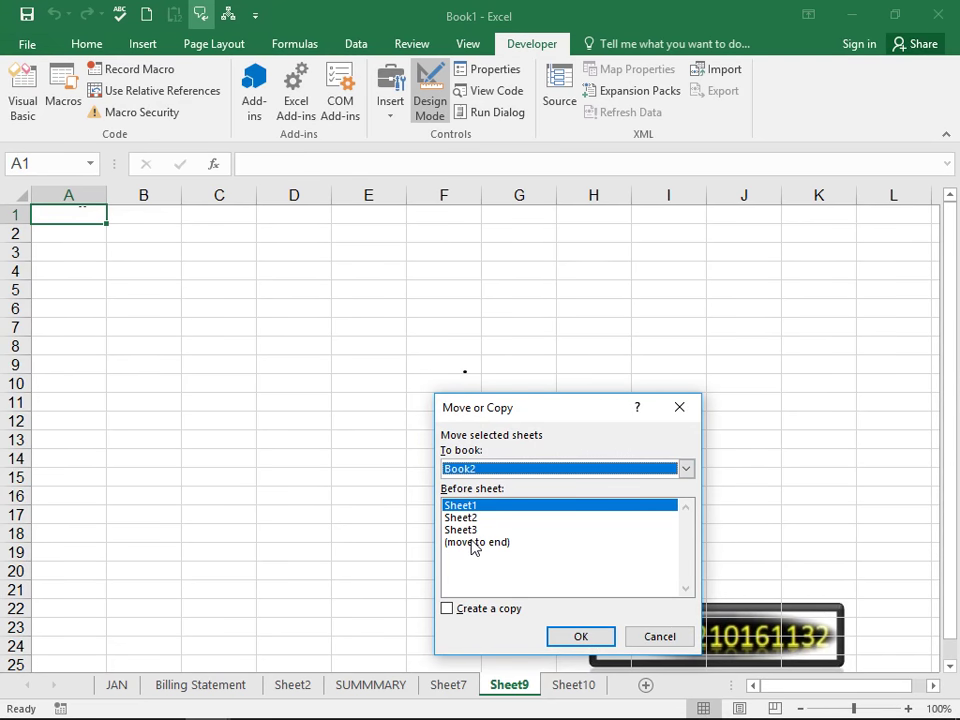
{"action": "left_click", "coordinate": [672, 636]}
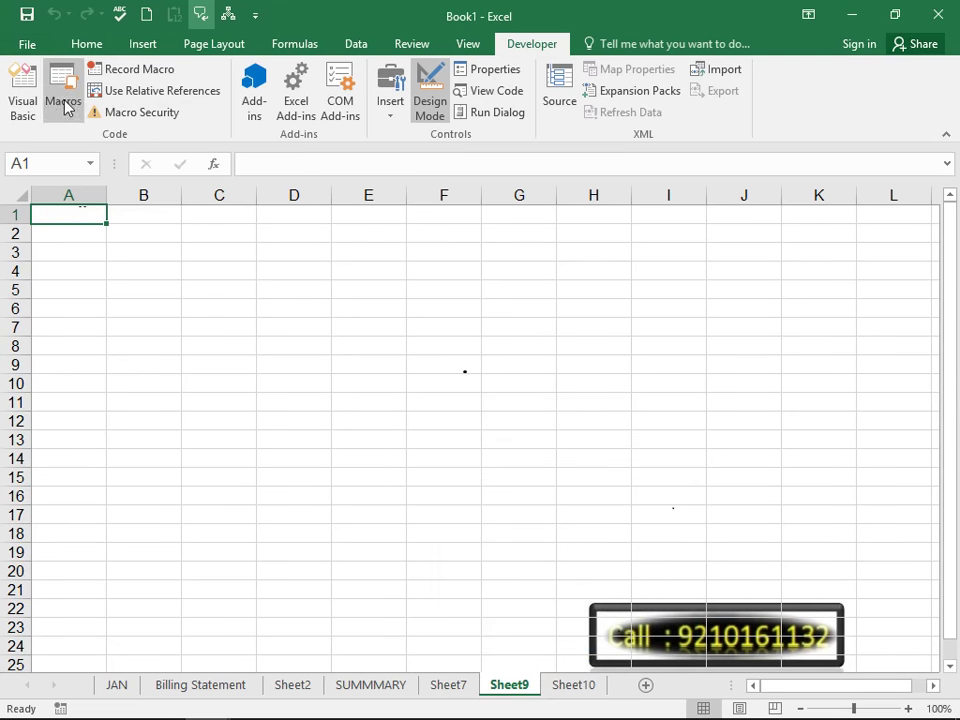
{"action": "left_click", "coordinate": [30, 112]}
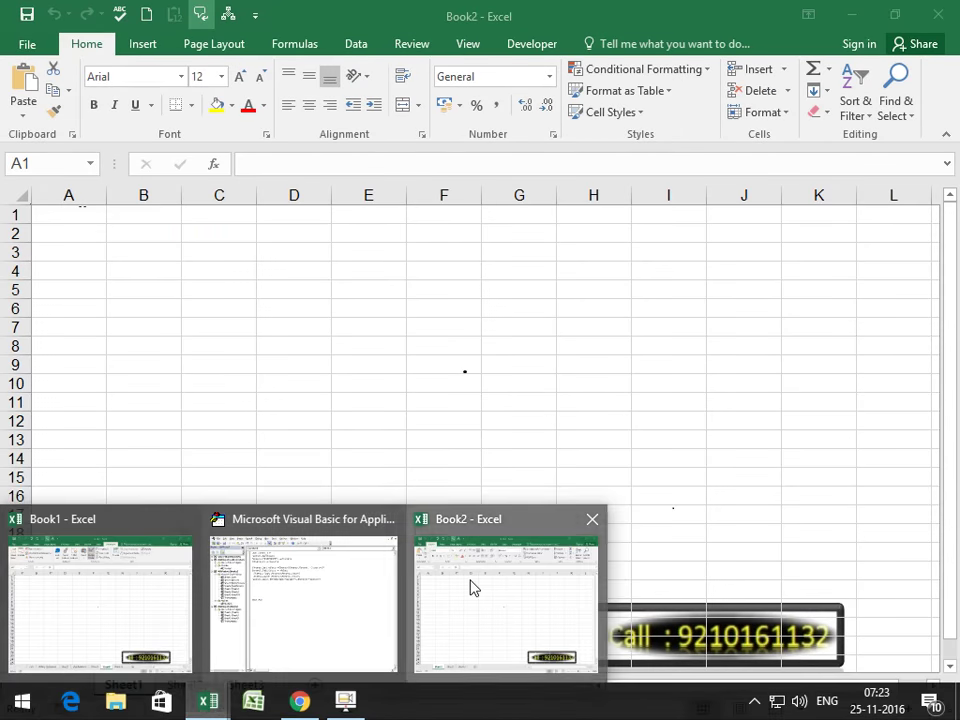
{"action": "left_click", "coordinate": [470, 581]}
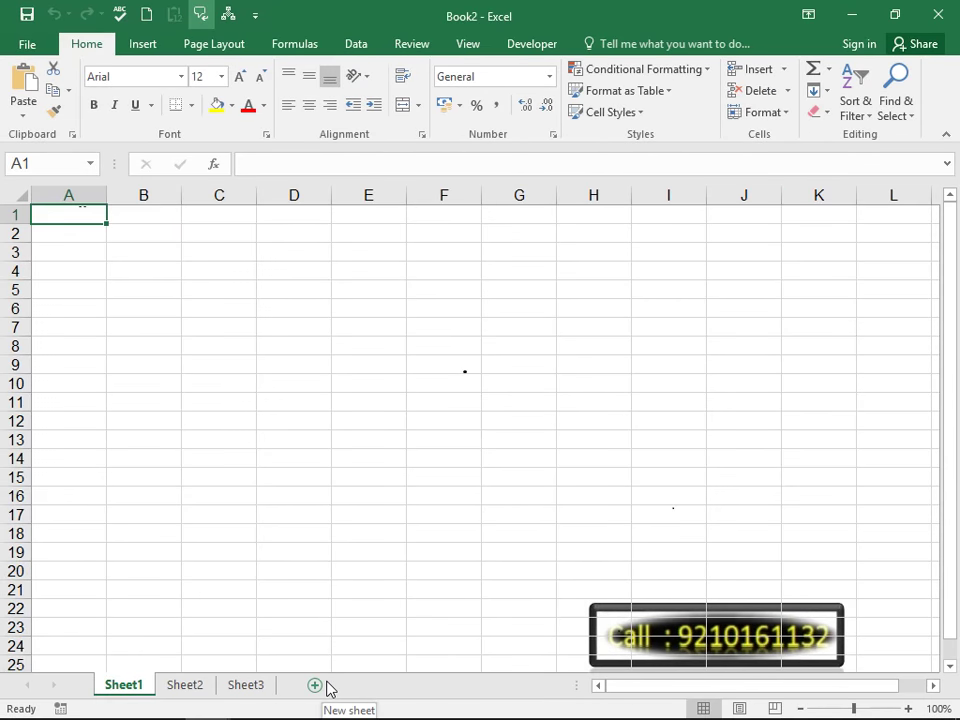
{"action": "mouse_move", "coordinate": [207, 702]}
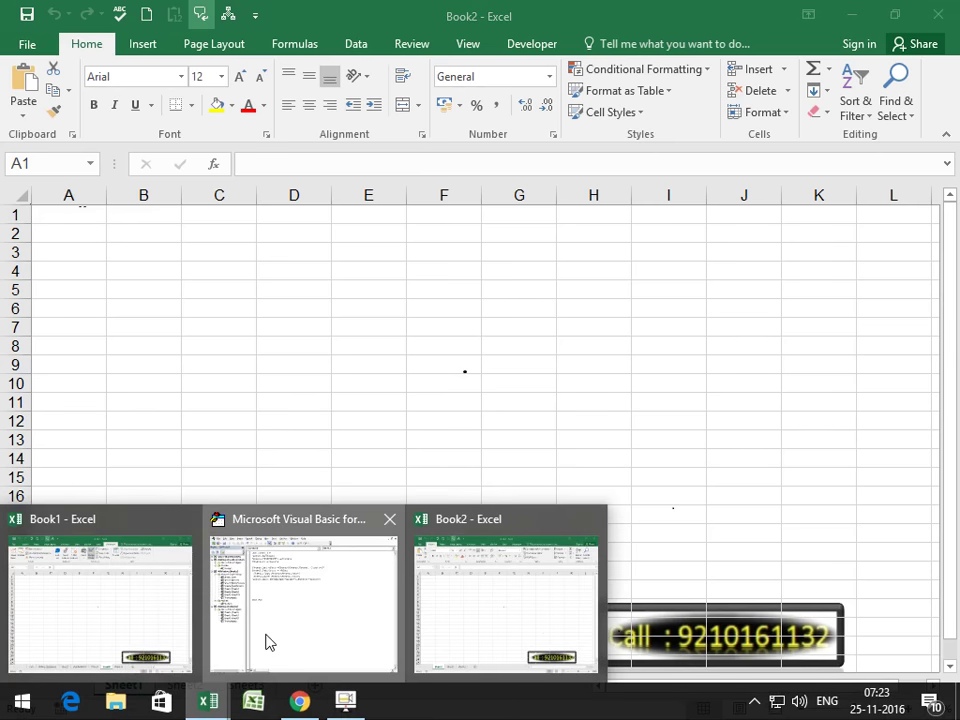
{"action": "left_click", "coordinate": [268, 639]}
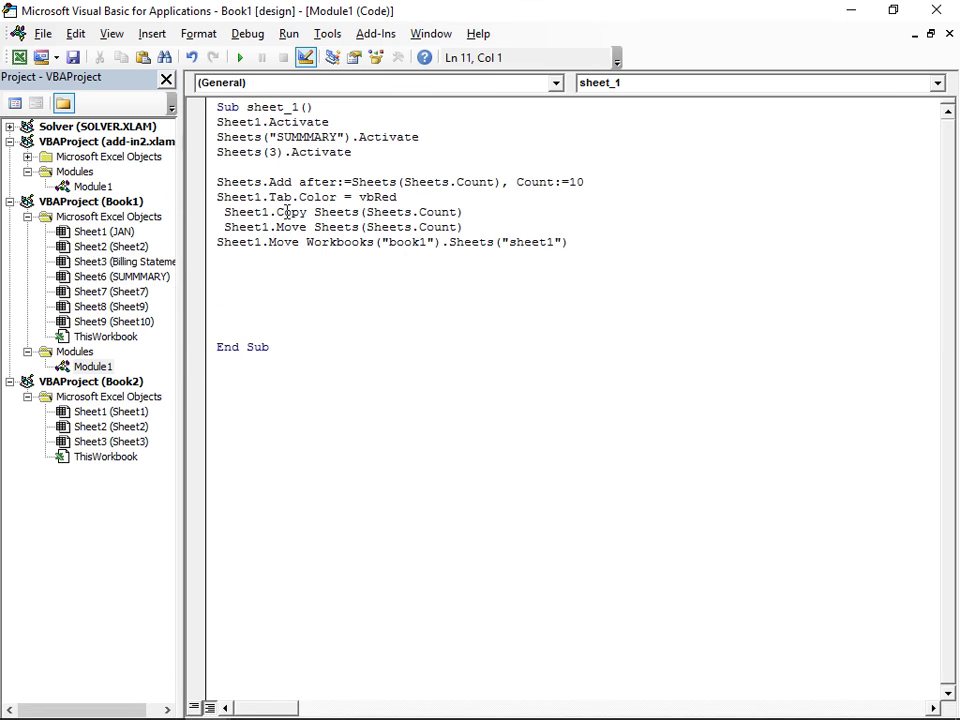
{"action": "left_click", "coordinate": [300, 285]}
{"action": "key", "text": "Up"}
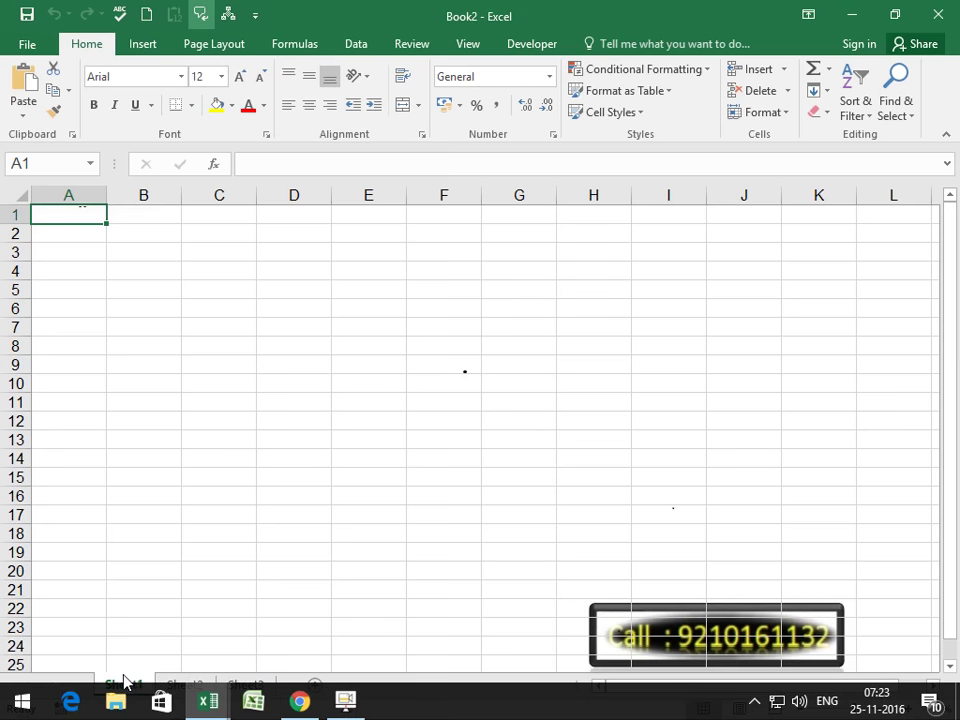
{"action": "right_click", "coordinate": [124, 682]}
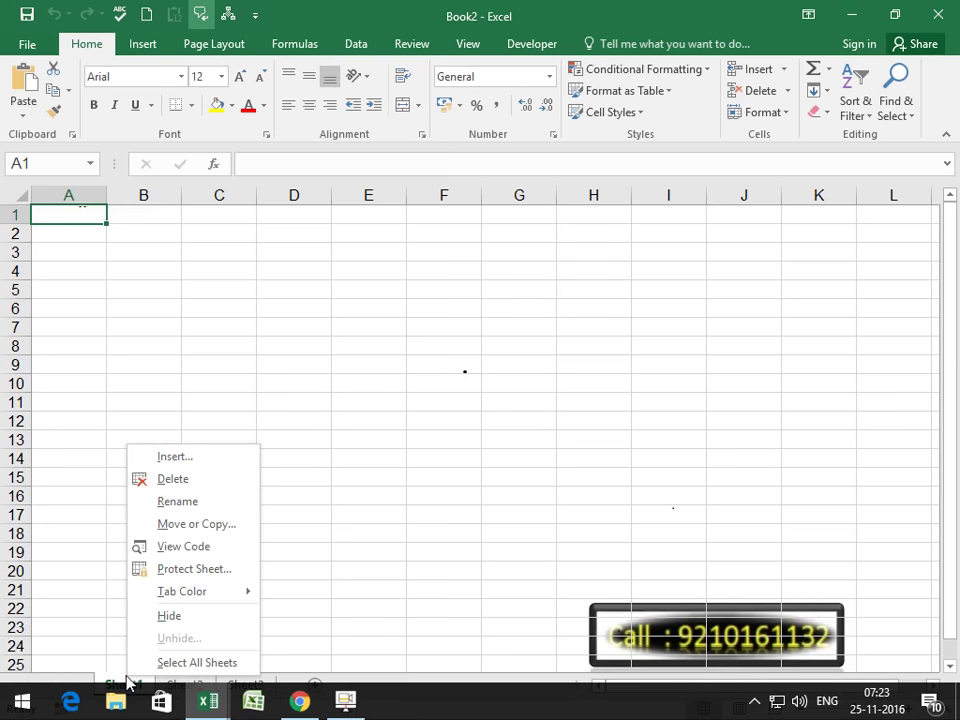
{"action": "left_click", "coordinate": [161, 570]}
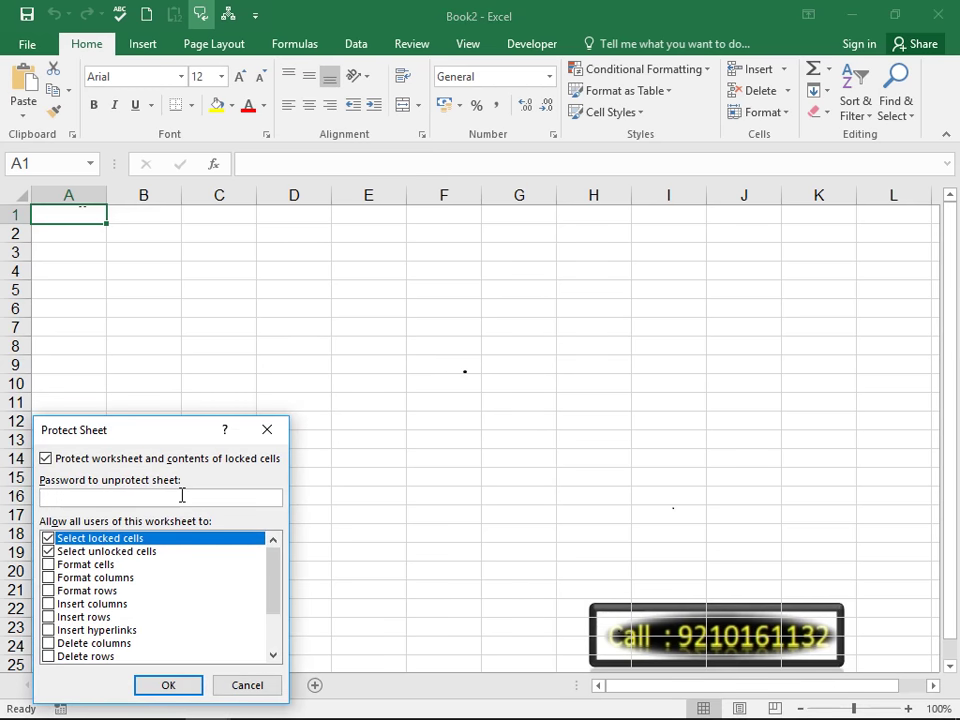
{"action": "left_click", "coordinate": [242, 685]}
{"action": "left_click", "coordinate": [531, 44]}
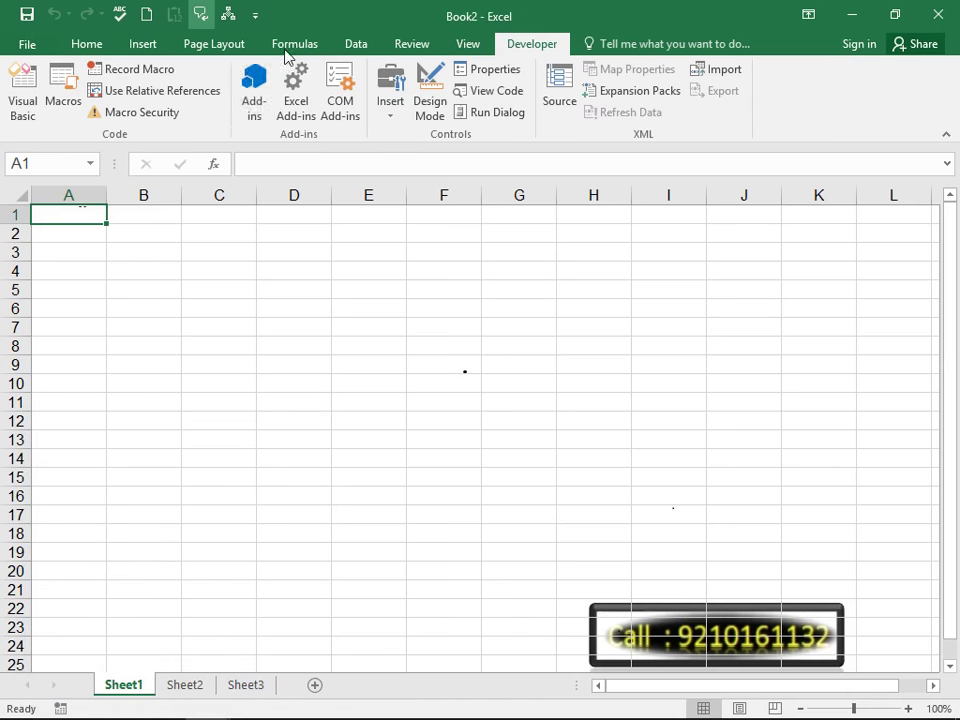
{"action": "left_click", "coordinate": [23, 88]}
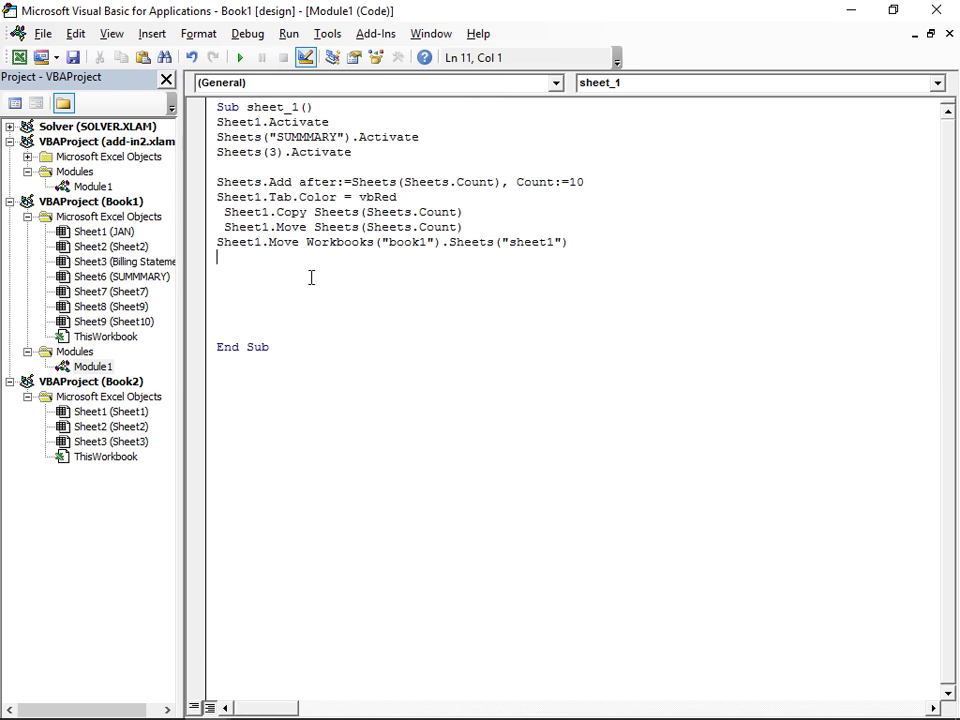
Step: Add a Sheet1.Protect line below the Move line
{"action": "type", "text": "sheets."}
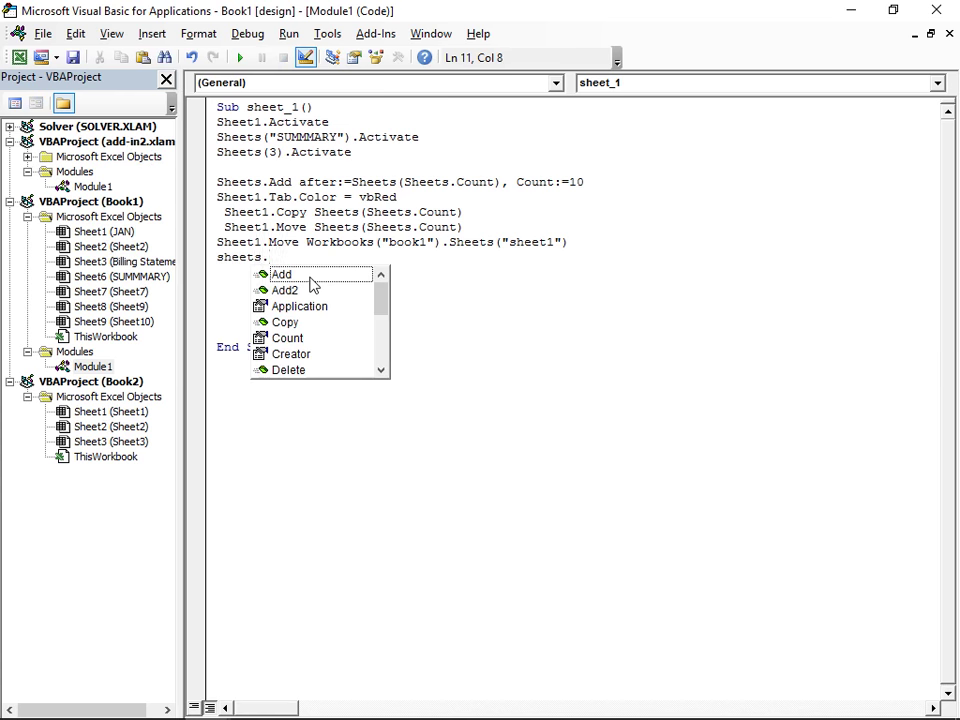
{"action": "type", "text": "pr"}
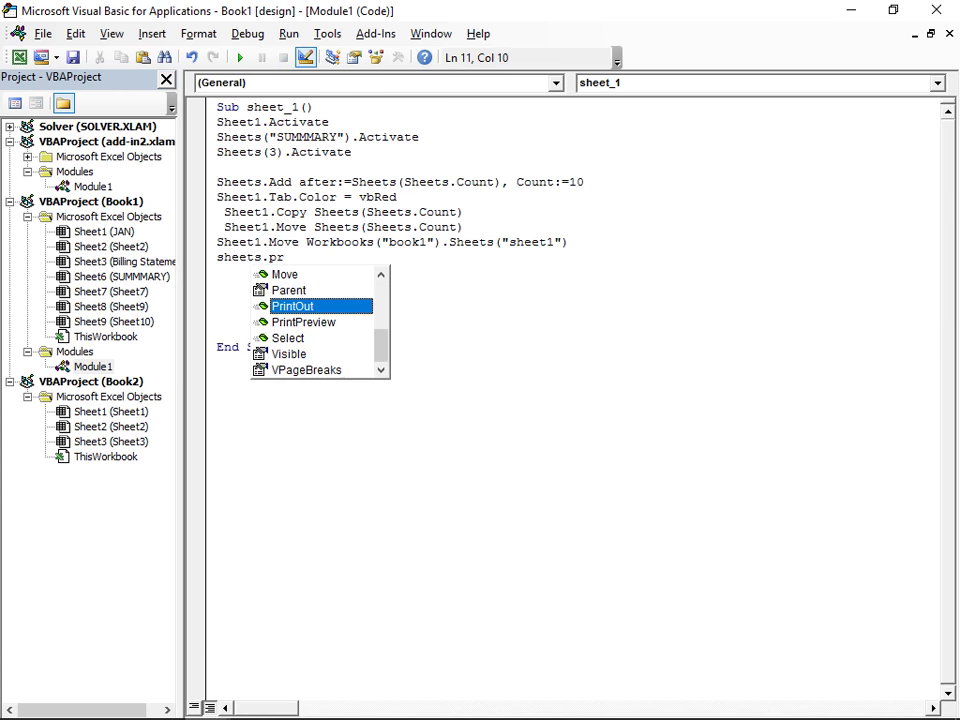
{"action": "key", "text": "BackSpace"}
{"action": "key", "text": "BackSpace"}
{"action": "key", "text": "BackSpace"}
{"action": "key", "text": "BackSpace"}
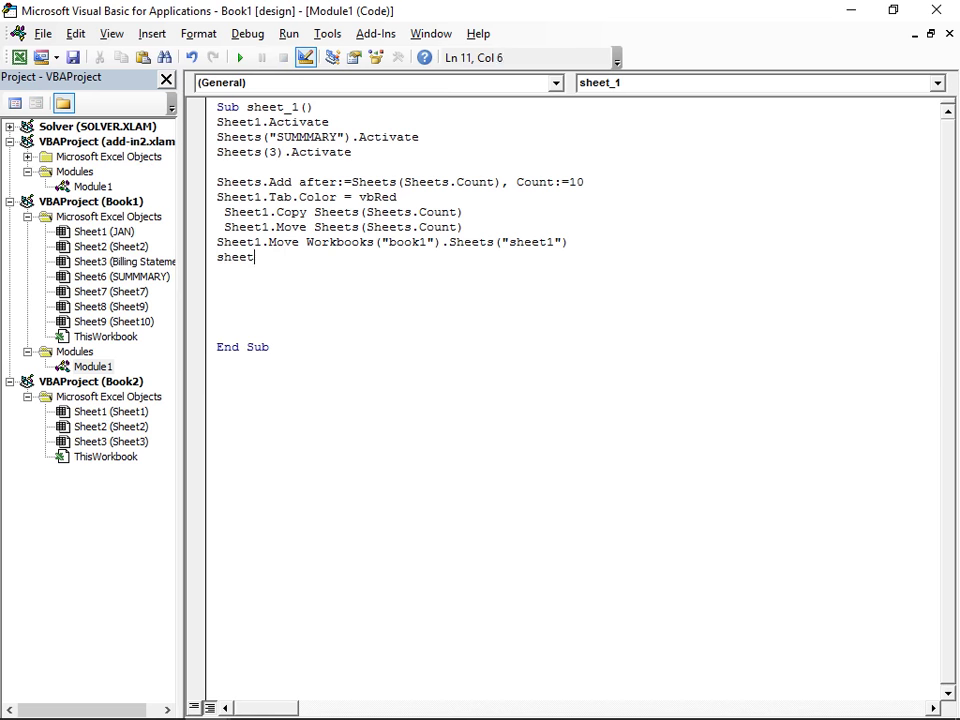
{"action": "type", "text": "1.pr"}
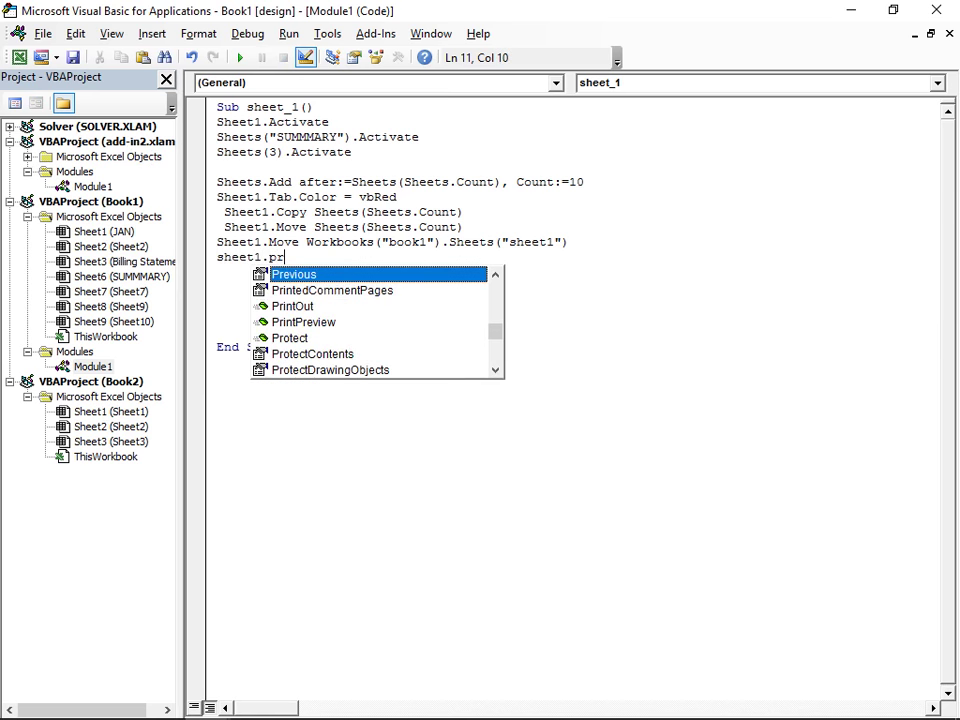
{"action": "key", "text": "Down"}
{"action": "key", "text": "Down"}
{"action": "key", "text": "Down"}
{"action": "key", "text": "Down"}
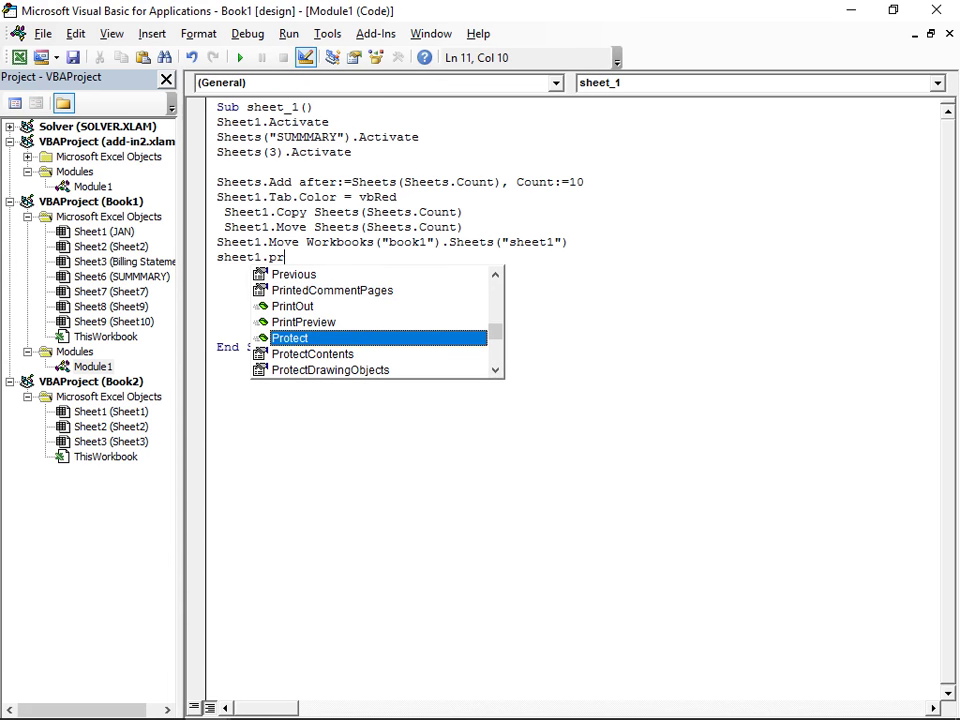
{"action": "key", "text": "Tab"}
Step: Make Sheet3 active in Book2 and select Sheets(Sheets.Count) on line 9, switching between windows
{"action": "key", "text": "alt+Tab"}
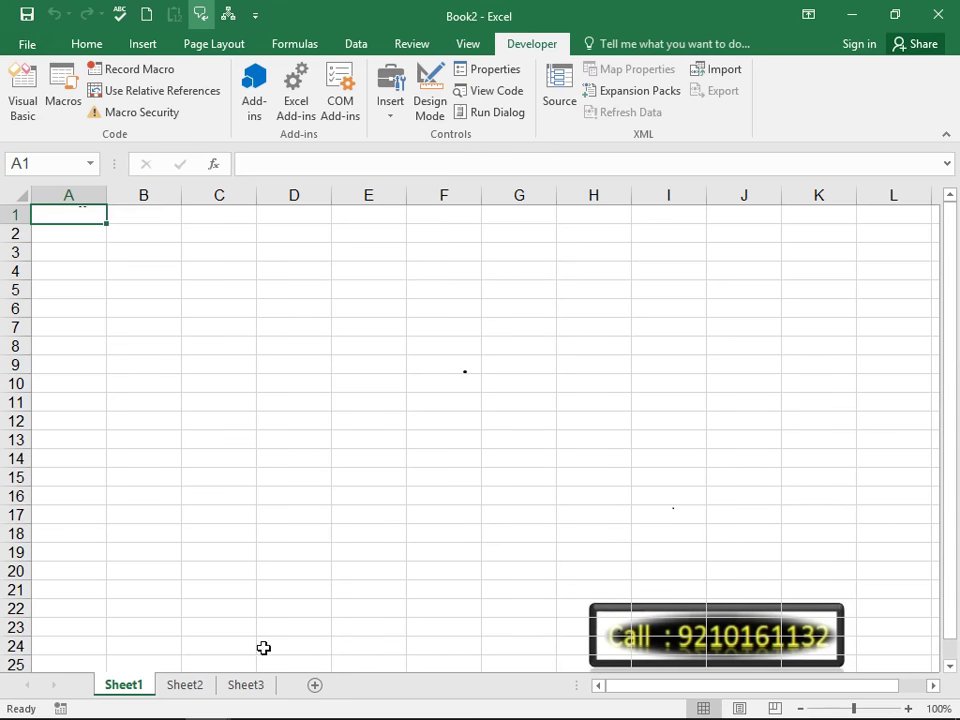
{"action": "left_click", "coordinate": [246, 686]}
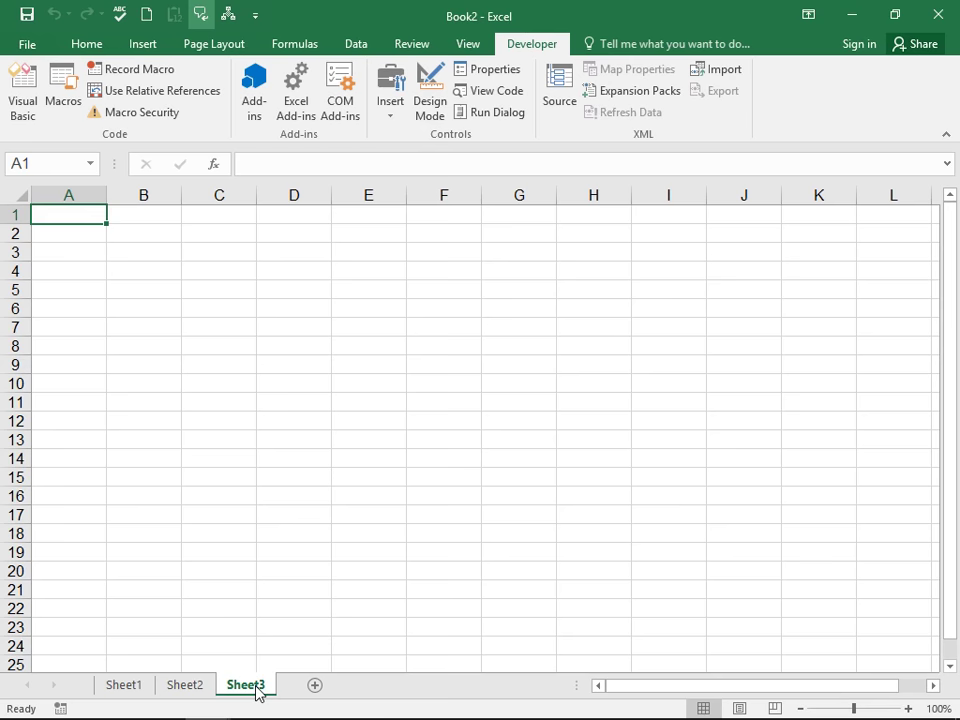
{"action": "left_click", "coordinate": [210, 704]}
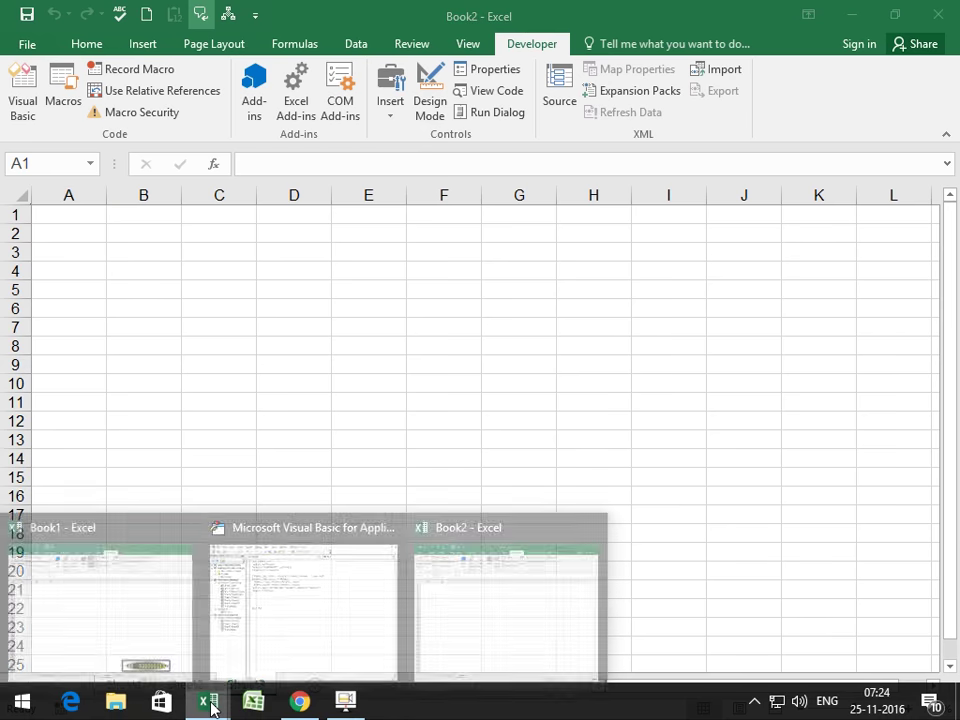
{"action": "left_click", "coordinate": [315, 628]}
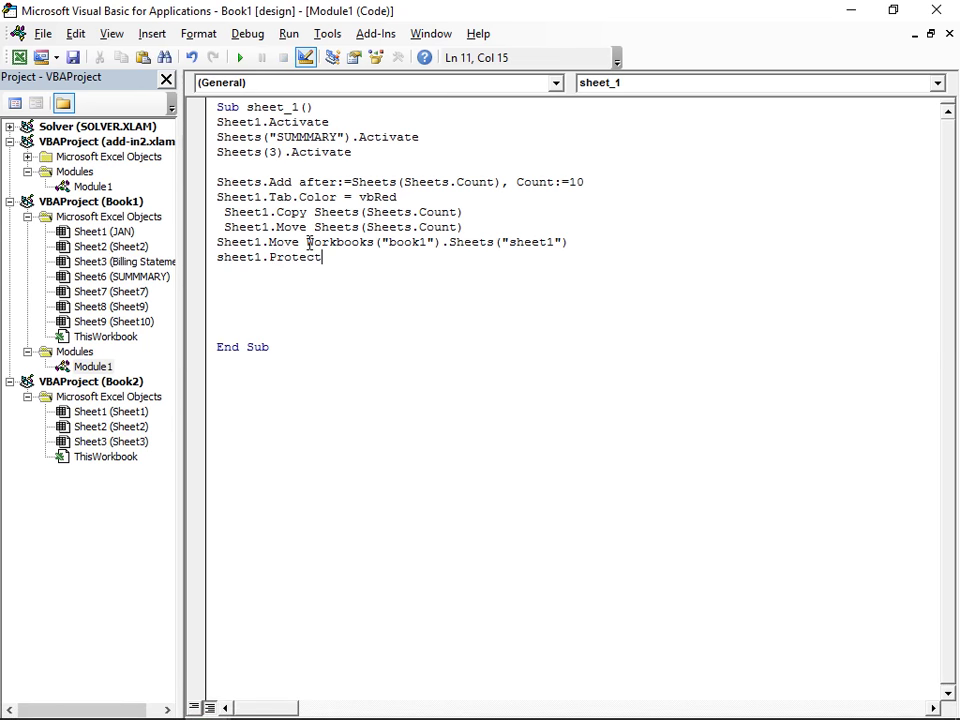
{"action": "left_click_drag", "start_coordinate": [314, 227], "coordinate": [455, 227]}
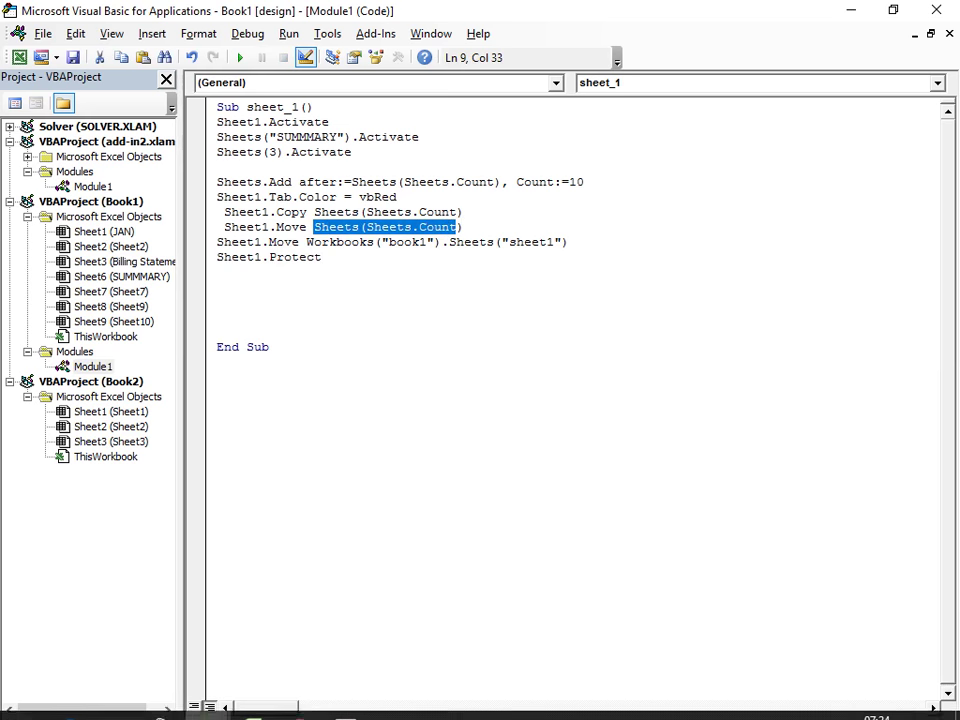
{"action": "left_click", "coordinate": [208, 702]}
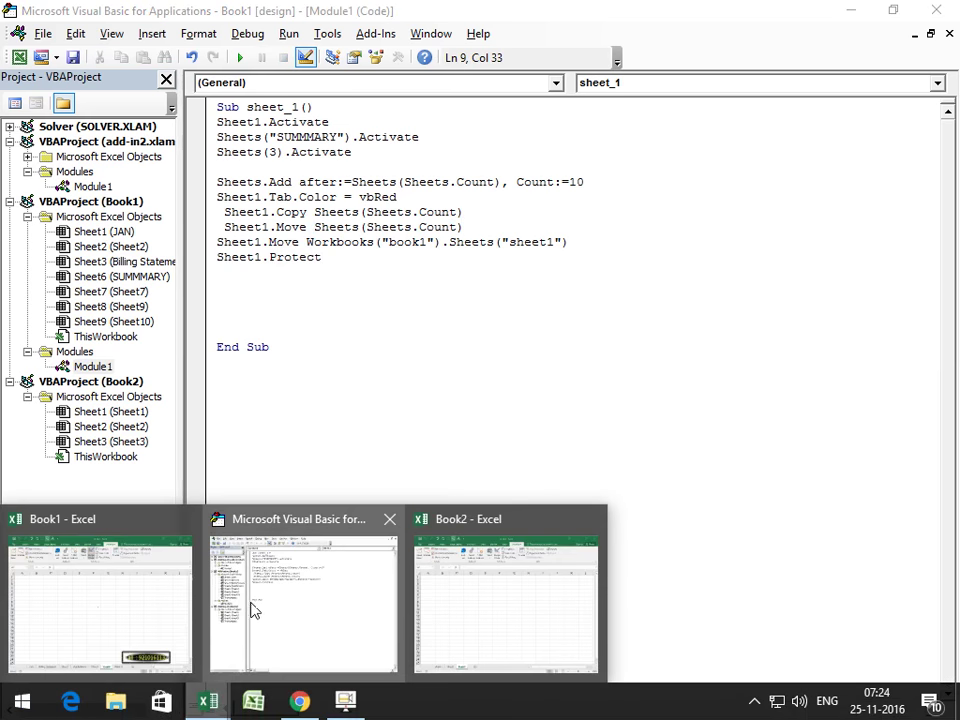
{"action": "left_click", "coordinate": [167, 590]}
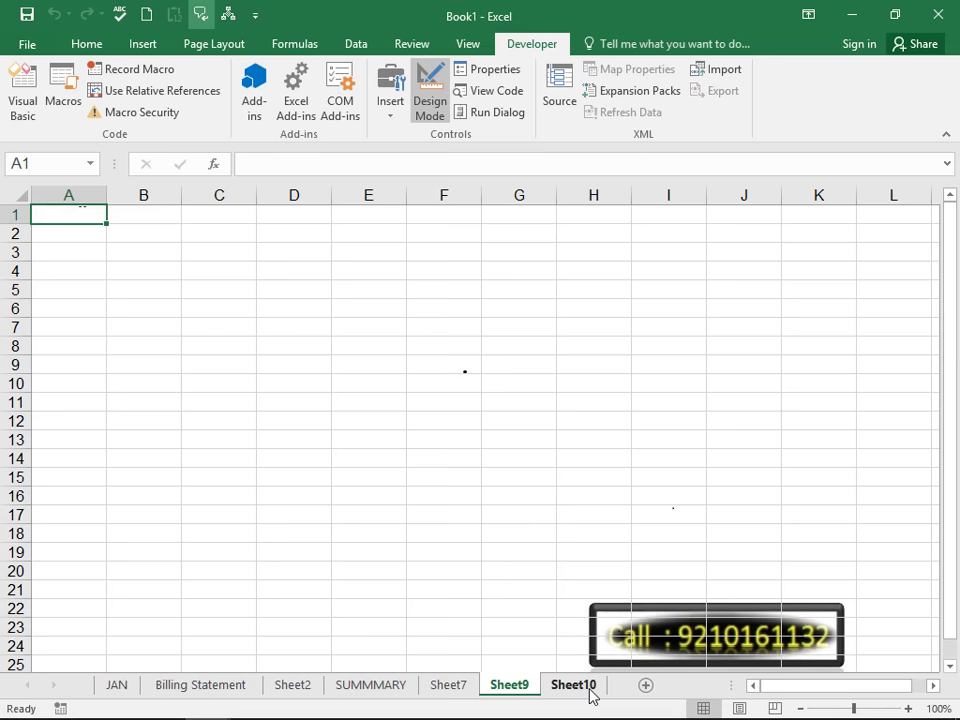
{"action": "left_click", "coordinate": [35, 120]}
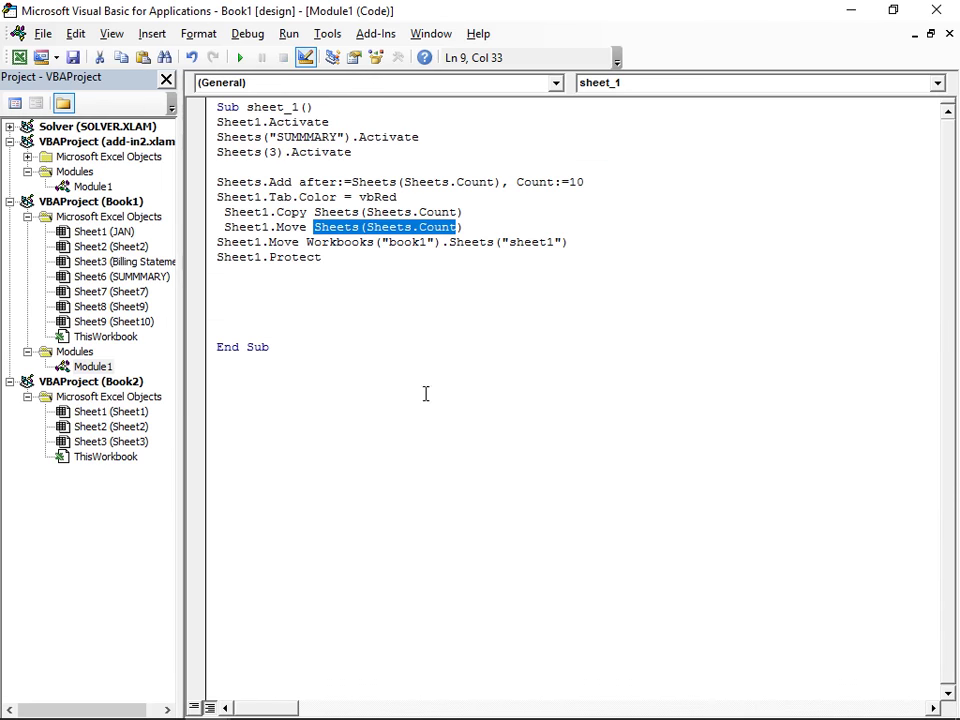
Step: Place the cursor after Sheet1.Protect, then switch to Book2 in Excel
{"action": "key", "text": "alt+Tab"}
{"action": "key", "text": "alt+Tab"}
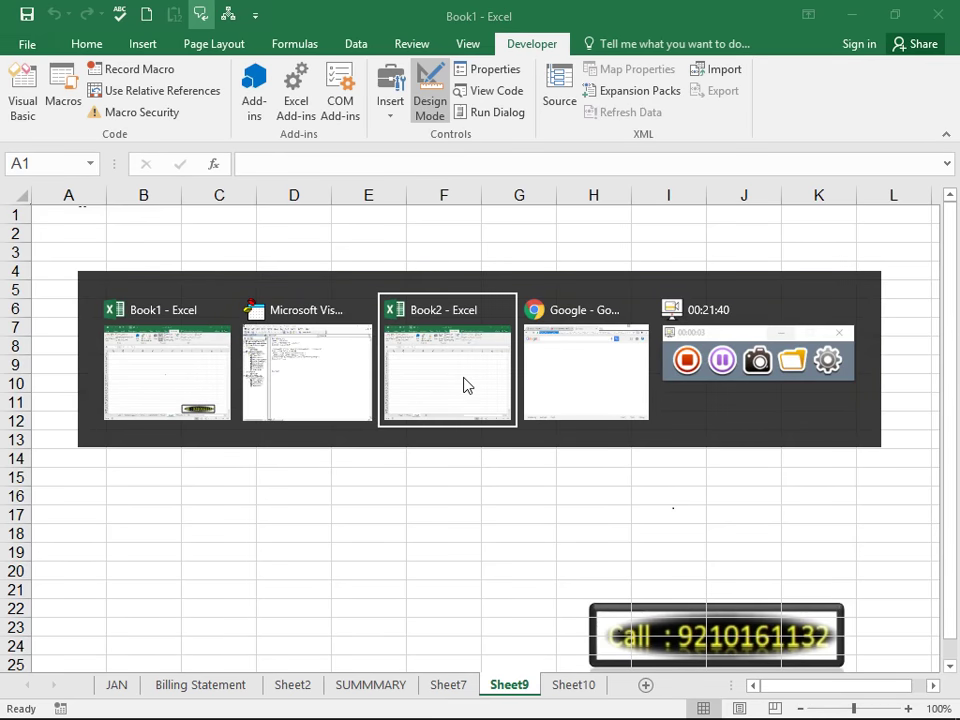
{"action": "left_click", "coordinate": [464, 385]}
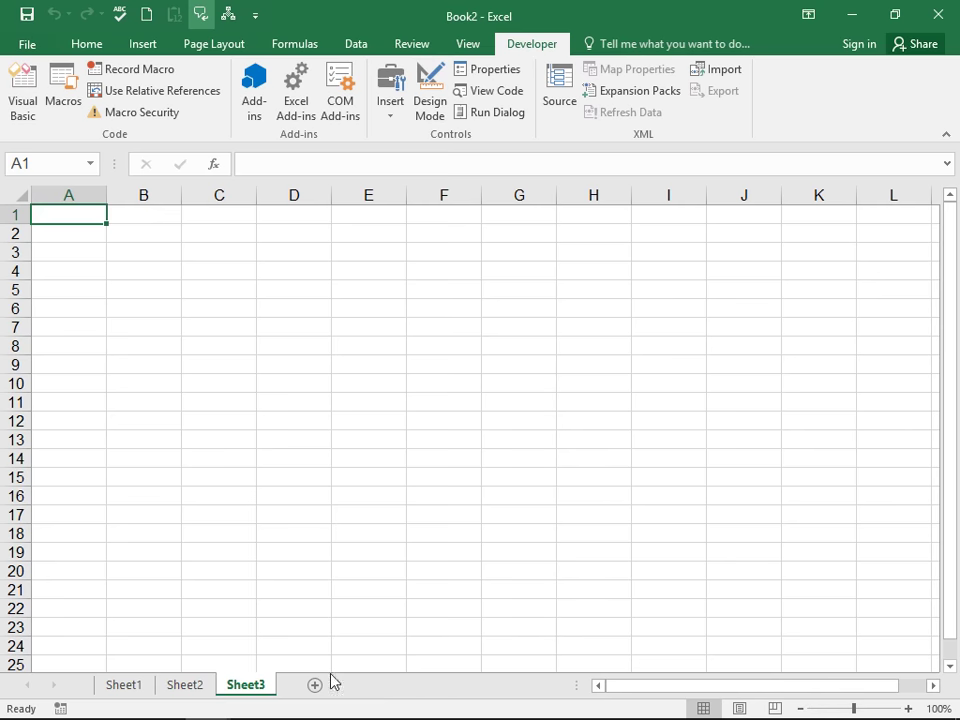
{"action": "key", "text": "alt+Tab"}
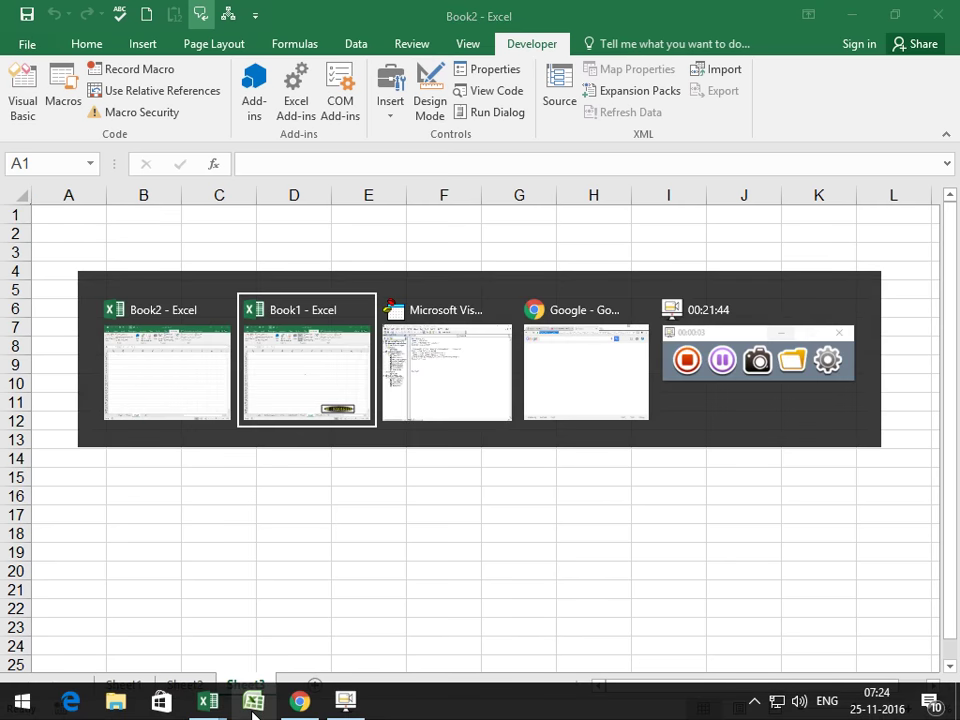
{"action": "key", "text": "Tab"}
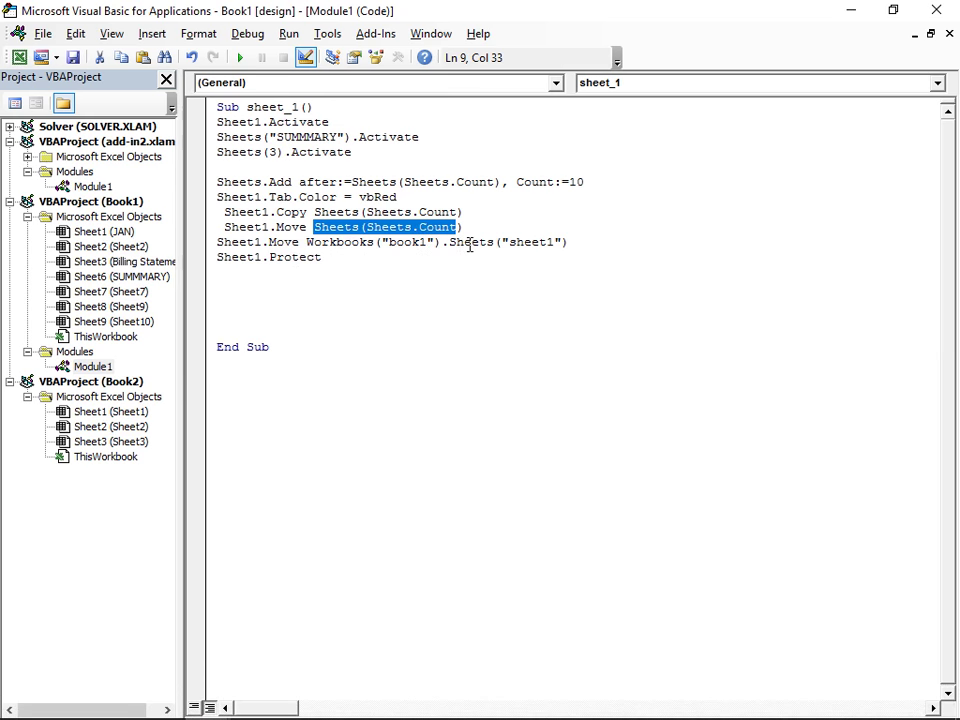
{"action": "left_click", "coordinate": [362, 268]}
{"action": "left_click", "coordinate": [354, 258]}
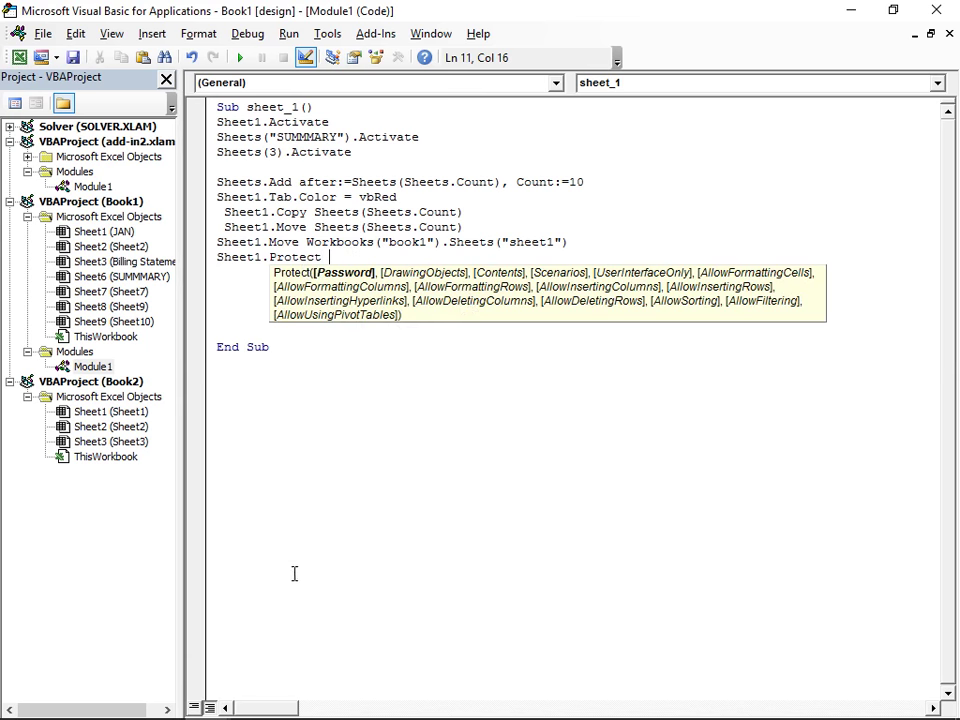
{"action": "key", "text": "alt+F11"}
Step: Protect Sheet3 without a password and see the Home commands become disabled
{"action": "right_click", "coordinate": [238, 688]}
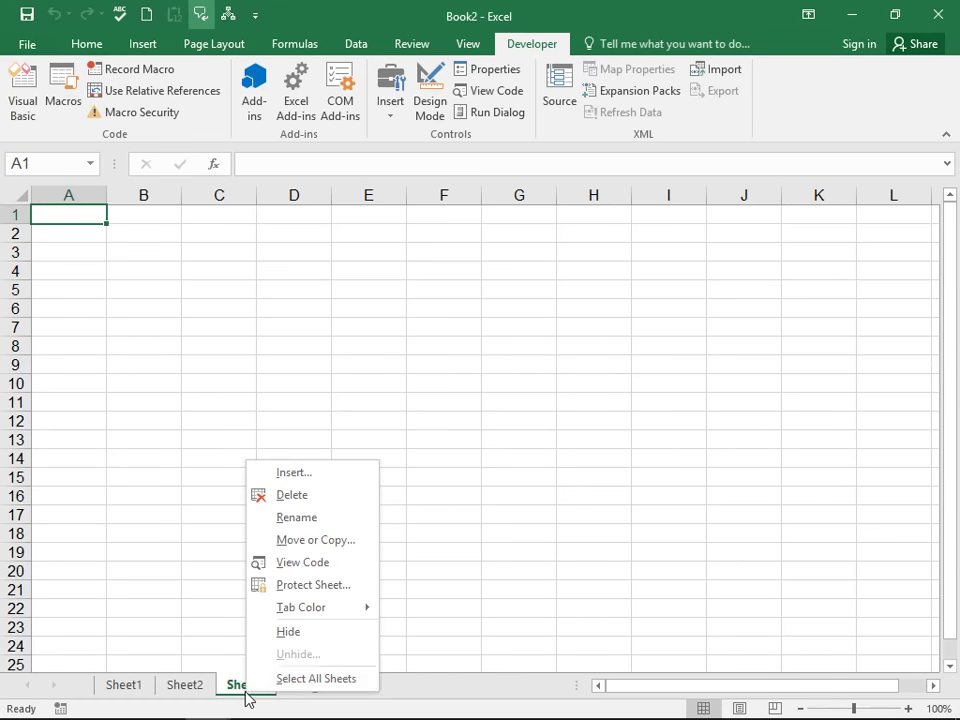
{"action": "left_click", "coordinate": [321, 588]}
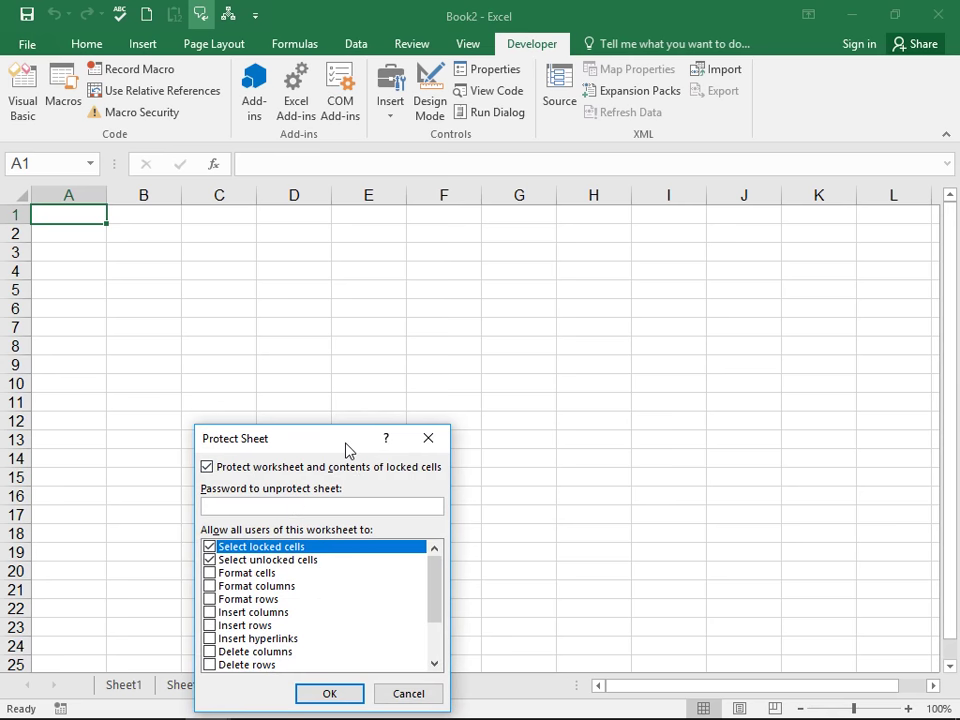
{"action": "left_click_drag", "start_coordinate": [349, 440], "coordinate": [417, 296]}
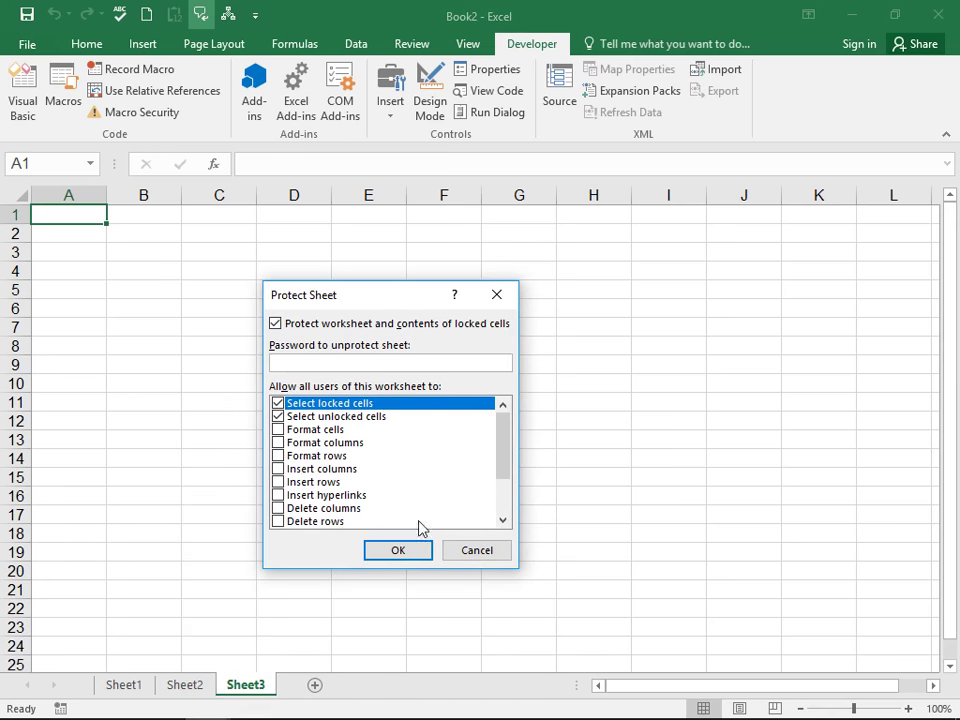
{"action": "left_click", "coordinate": [391, 553]}
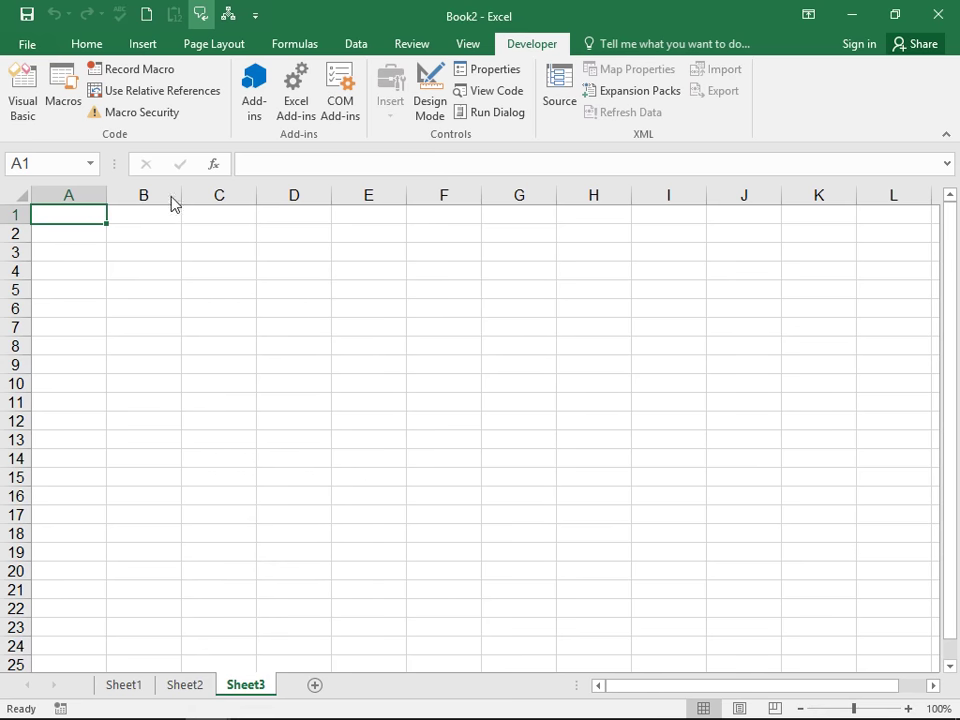
{"action": "left_click", "coordinate": [85, 44]}
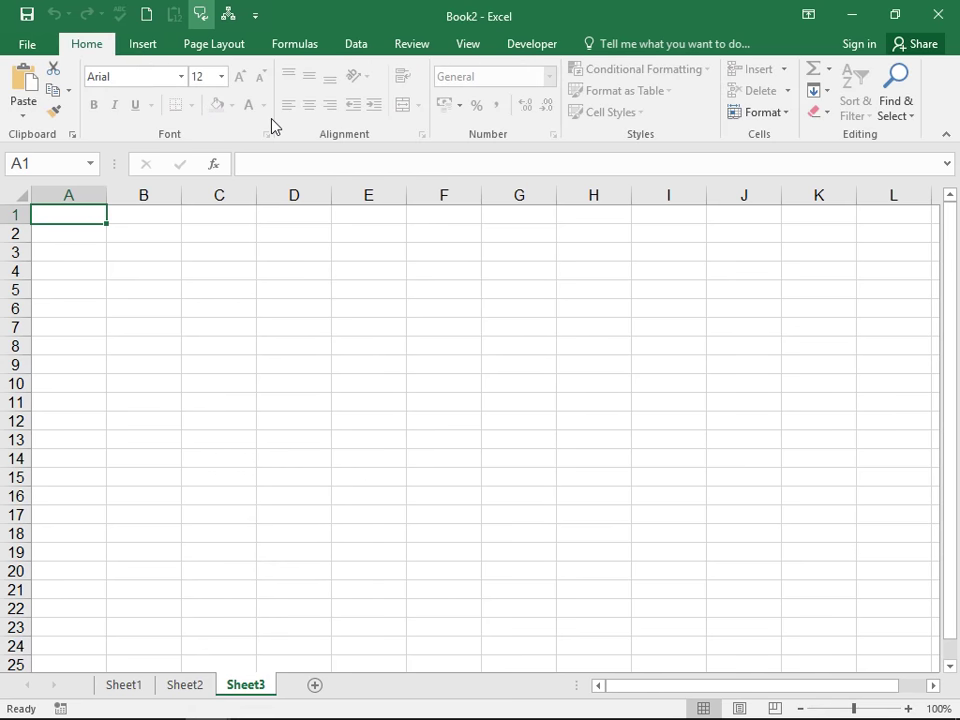
Step: Unprotect Sheet3 and re-protect it with Format cells allowed
{"action": "right_click", "coordinate": [250, 682]}
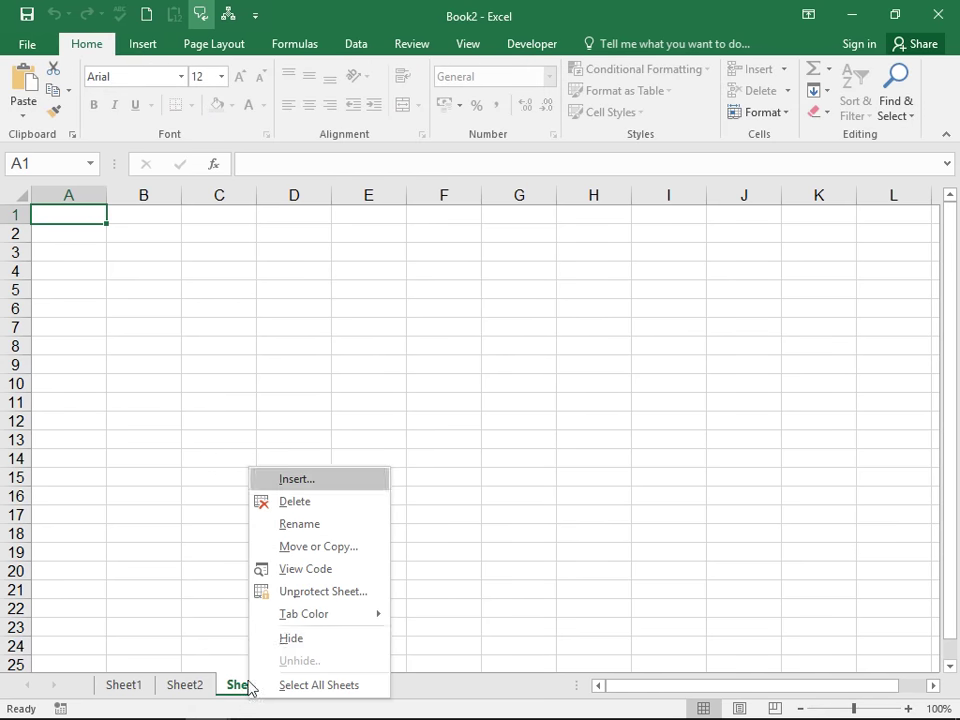
{"action": "left_click", "coordinate": [290, 589]}
{"action": "right_click", "coordinate": [250, 688]}
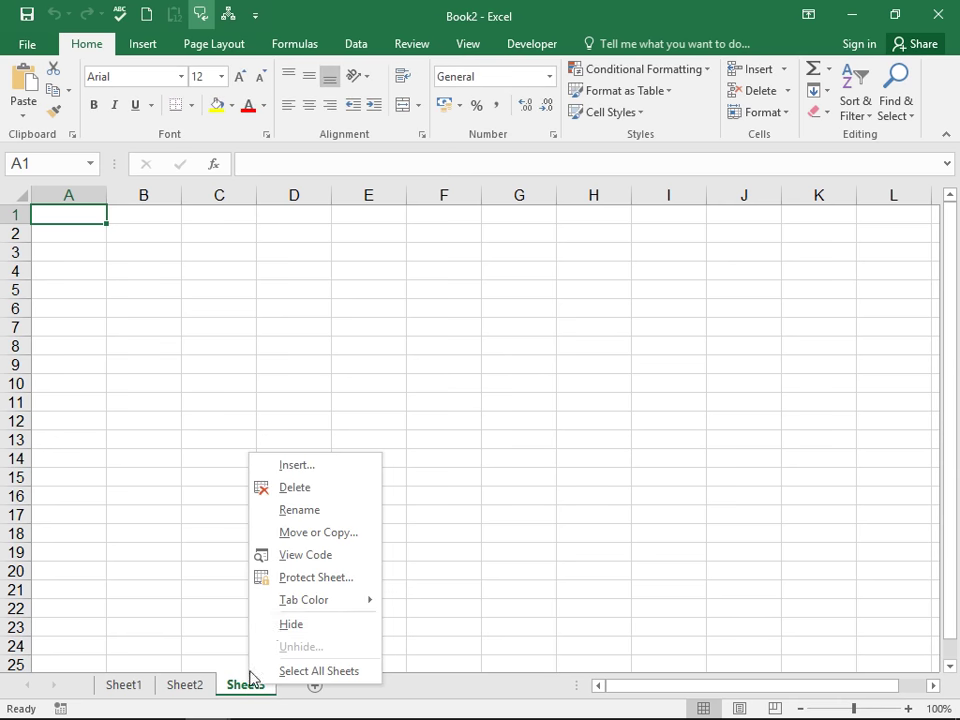
{"action": "left_click", "coordinate": [293, 577]}
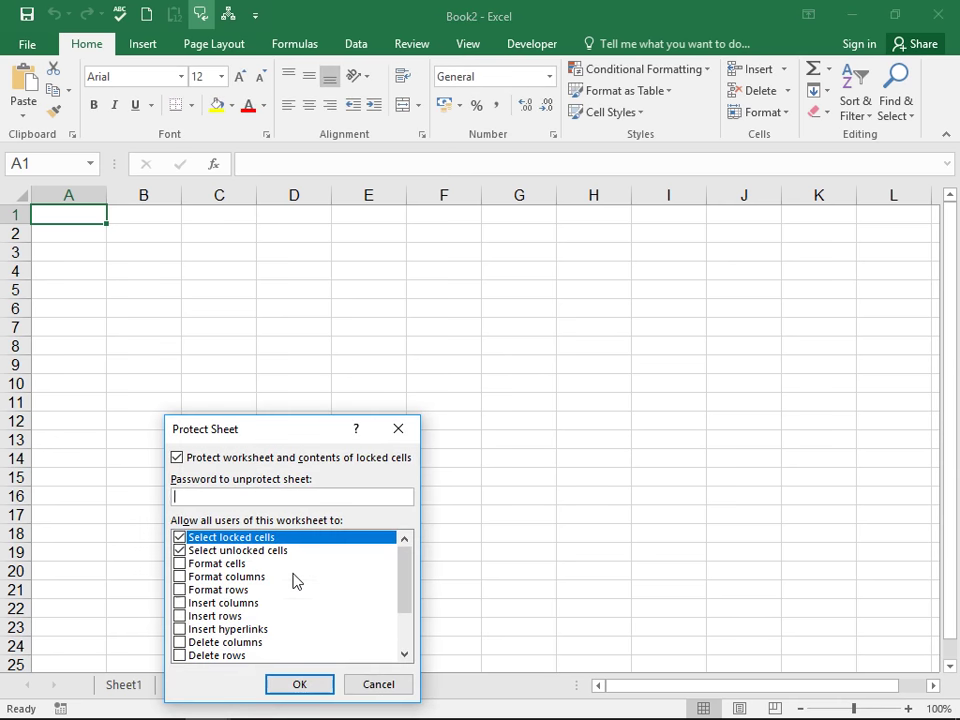
{"action": "left_click", "coordinate": [180, 563]}
{"action": "left_click", "coordinate": [289, 690]}
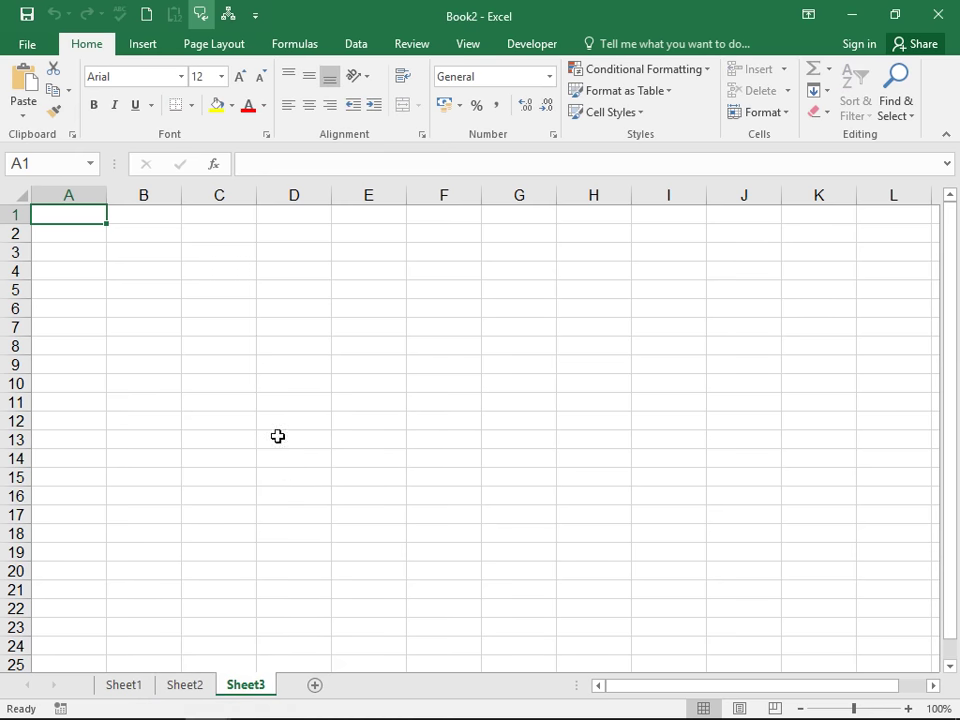
Step: Fill cell D6 yellow on the protected sheet, then open the Visual Basic editor
{"action": "mouse_move", "coordinate": [245, 345]}
{"action": "left_mouse_down"}
{"action": "mouse_move", "coordinate": [262, 340]}
{"action": "mouse_move", "coordinate": [281, 305]}
{"action": "left_mouse_up"}
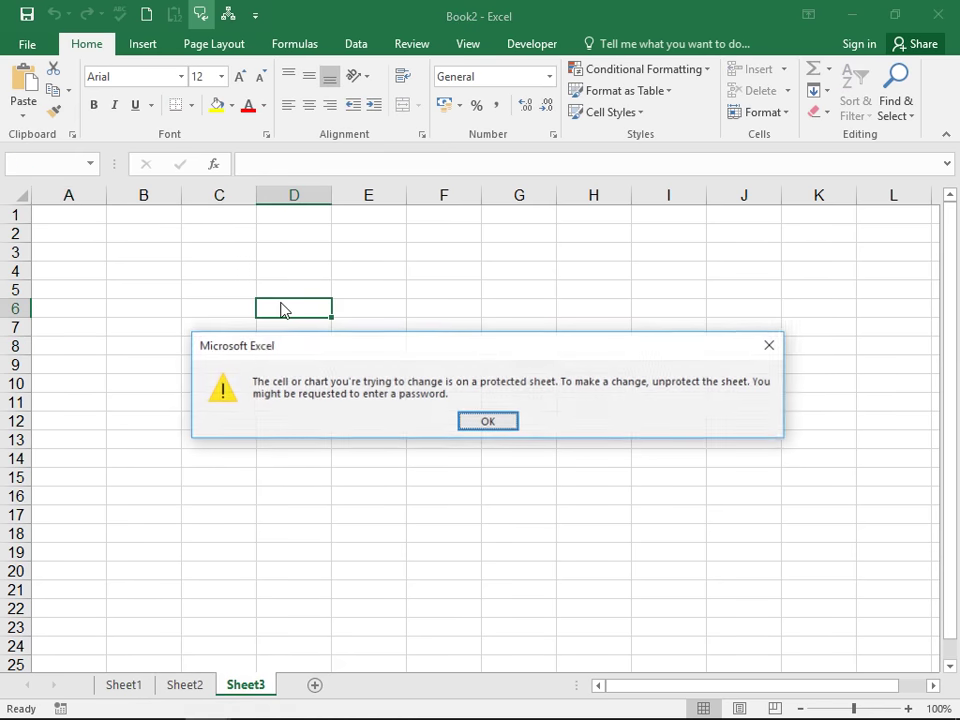
{"action": "key", "text": "Return"}
{"action": "left_click", "coordinate": [217, 105]}
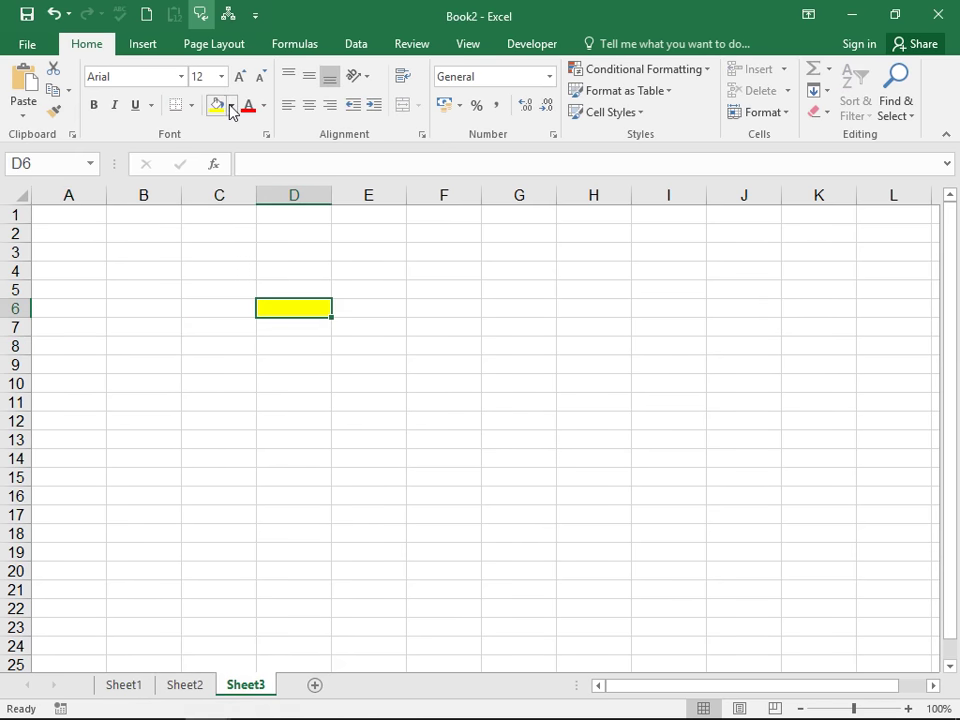
{"action": "key", "text": "Tab"}
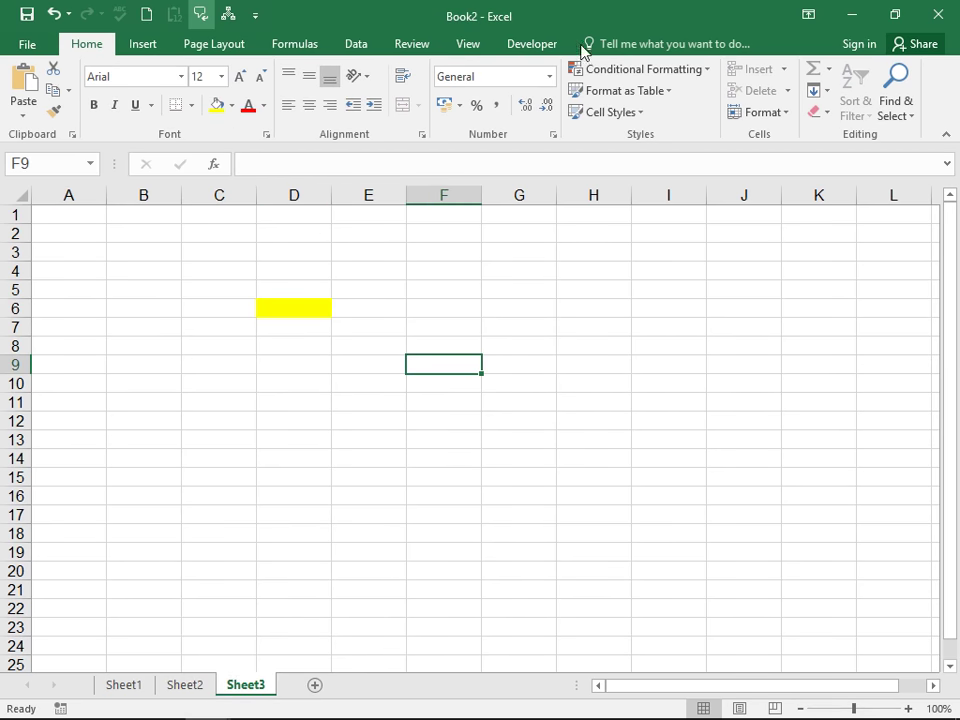
{"action": "left_click", "coordinate": [531, 43]}
{"action": "left_click", "coordinate": [24, 98]}
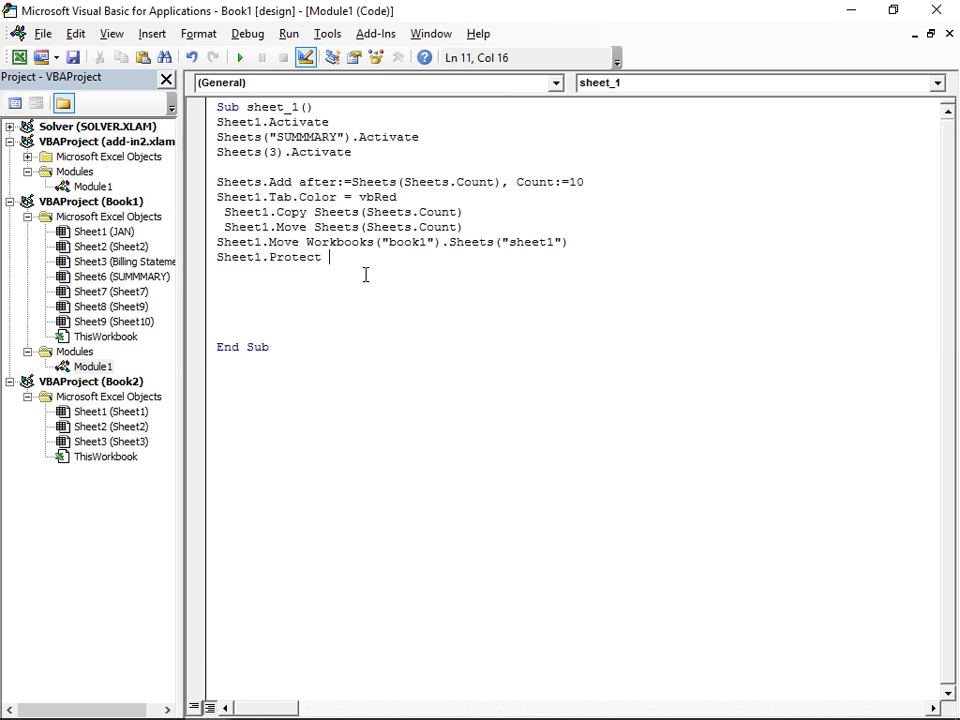
Step: Pass a quoted password to Sheet1.Protect, then unprotect Sheet3 in Book2
{"action": "key", "text": "BackSpace"}
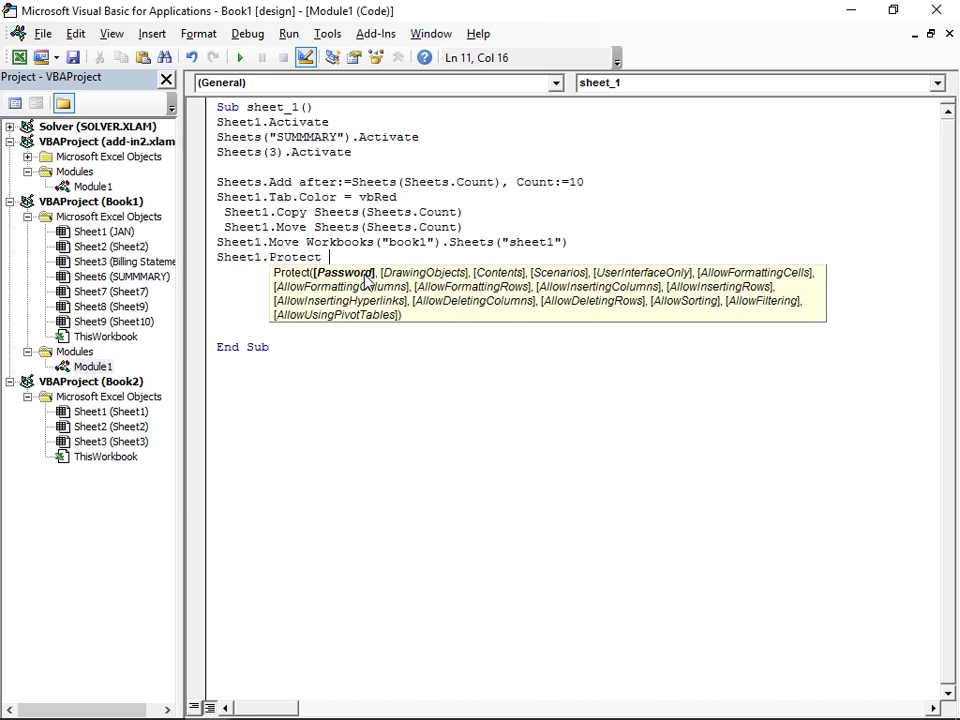
{"action": "key", "text": "Return"}
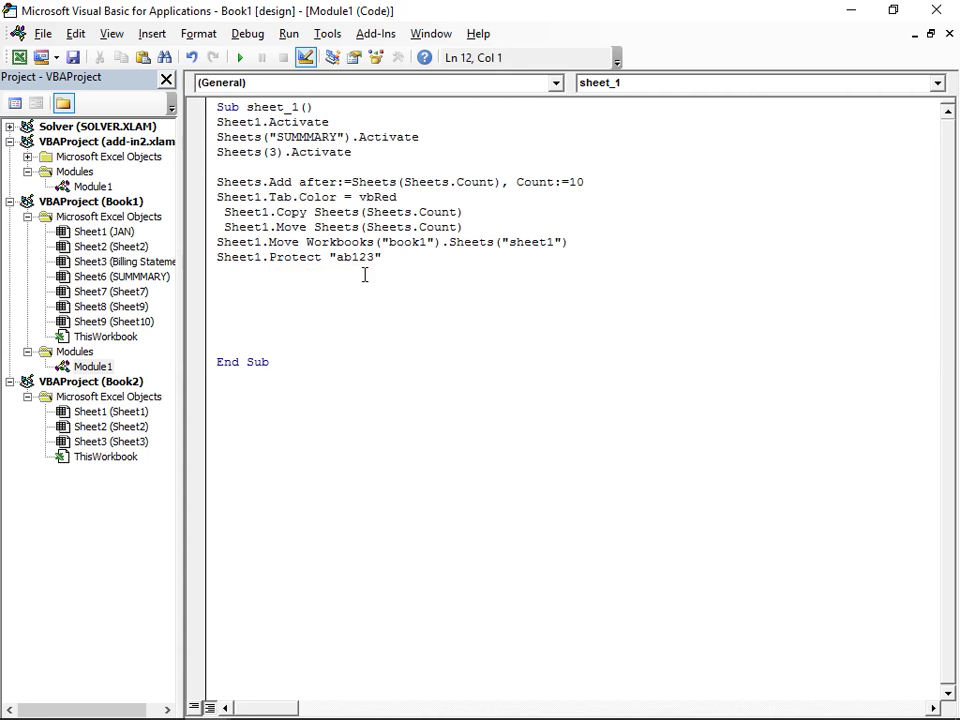
{"action": "key", "text": "alt+F11"}
{"action": "right_click", "coordinate": [255, 690]}
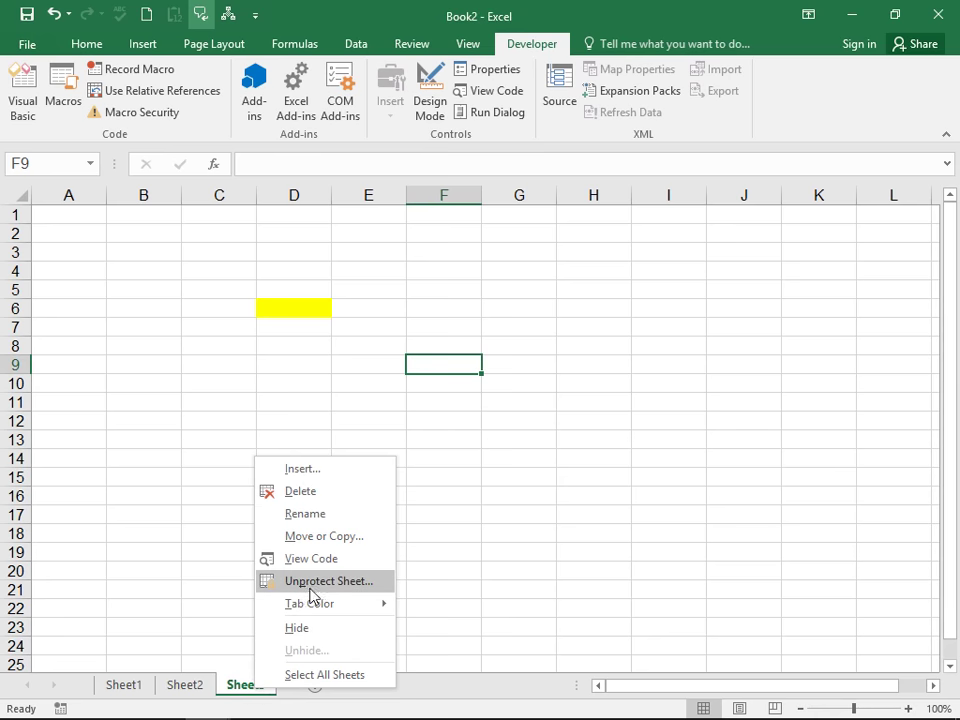
{"action": "left_click", "coordinate": [313, 585]}
Step: Protect Sheet3 with a password, confirming it in the prompt
{"action": "right_click", "coordinate": [245, 688]}
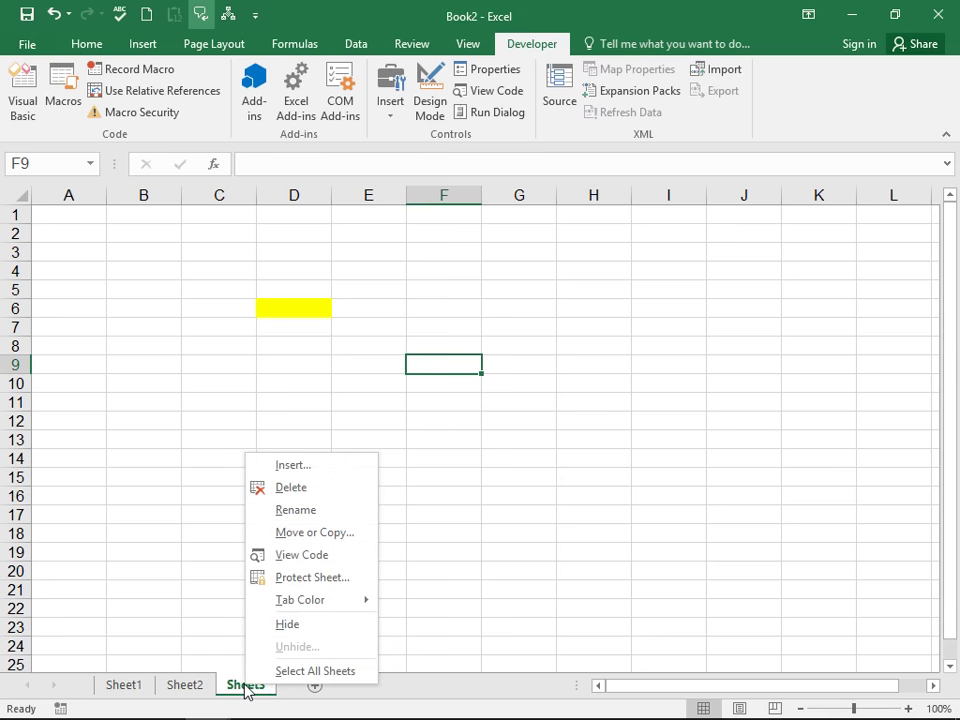
{"action": "left_click", "coordinate": [311, 578]}
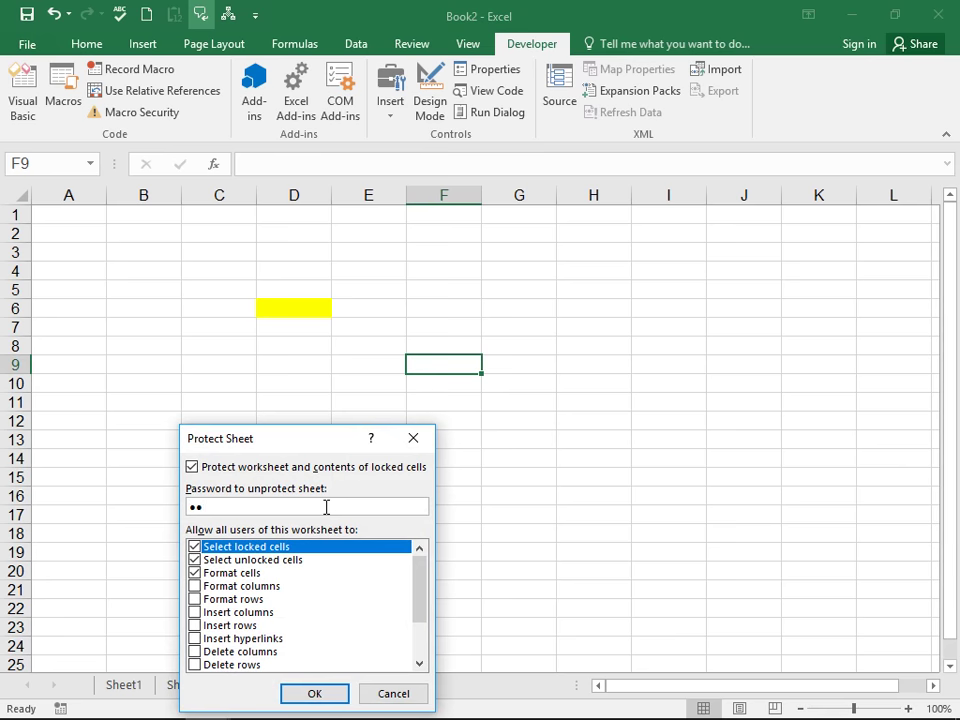
{"action": "key", "text": "Return"}
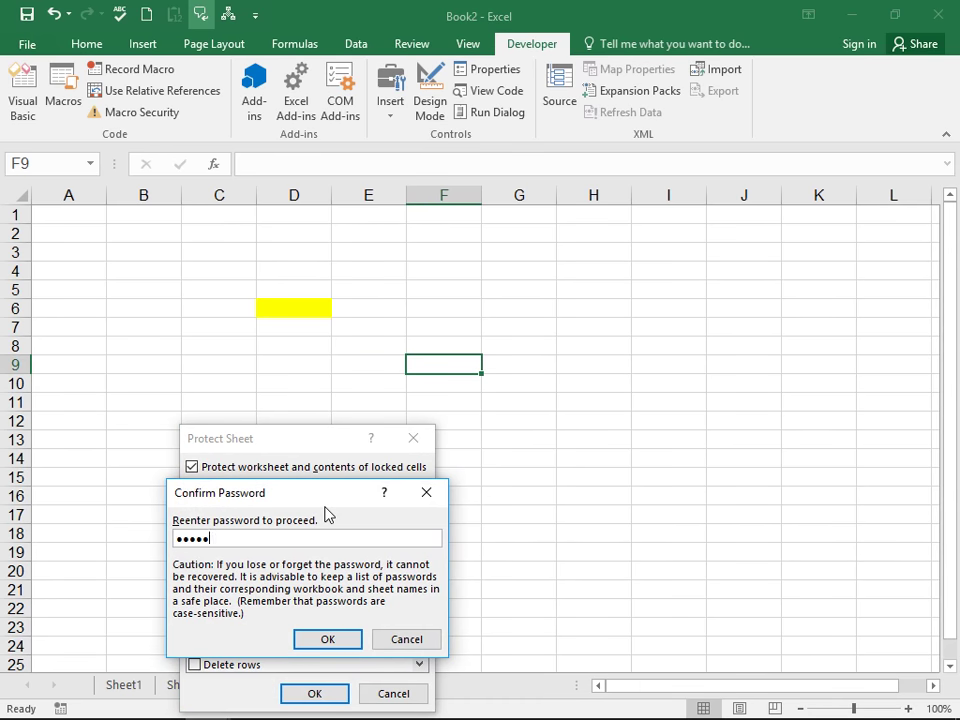
{"action": "key", "text": "BackSpace"}
{"action": "key", "text": "BackSpace"}
{"action": "key", "text": "BackSpace"}
{"action": "key", "text": "Return"}
Step: Select cell D17 and bring up Sheet3's Unprotect Sheet password prompt
{"action": "left_click", "coordinate": [324, 507]}
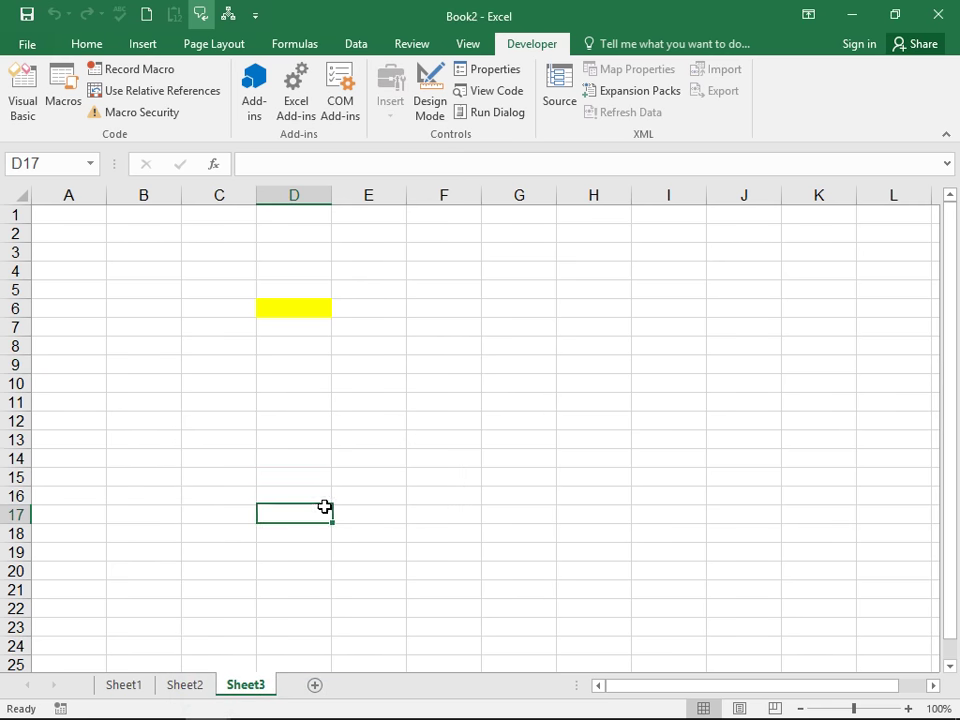
{"action": "right_click", "coordinate": [256, 688]}
{"action": "left_click", "coordinate": [296, 581]}
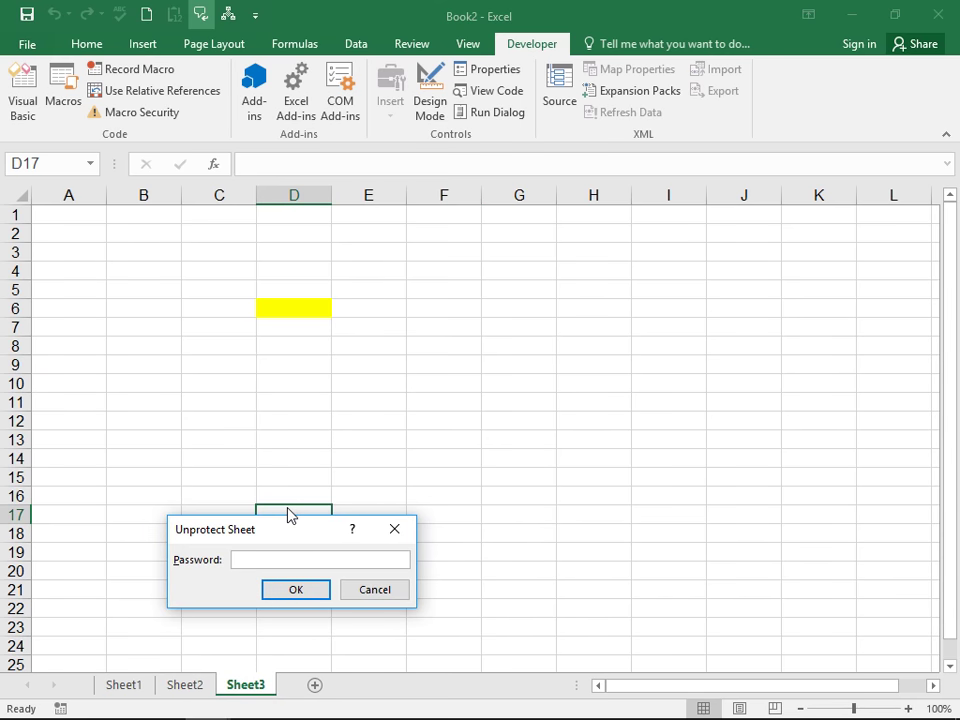
Step: Cancel the pending prompt and unprotect Sheet3 with its current password
{"action": "key", "text": "Escape"}
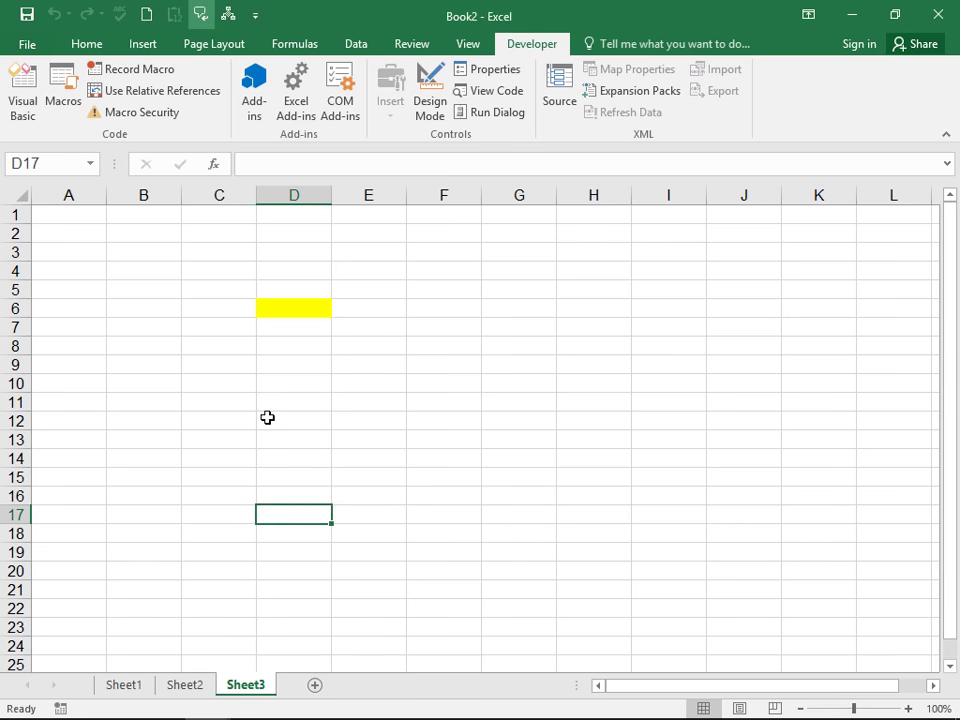
{"action": "right_click", "coordinate": [248, 686]}
{"action": "left_click", "coordinate": [279, 582]}
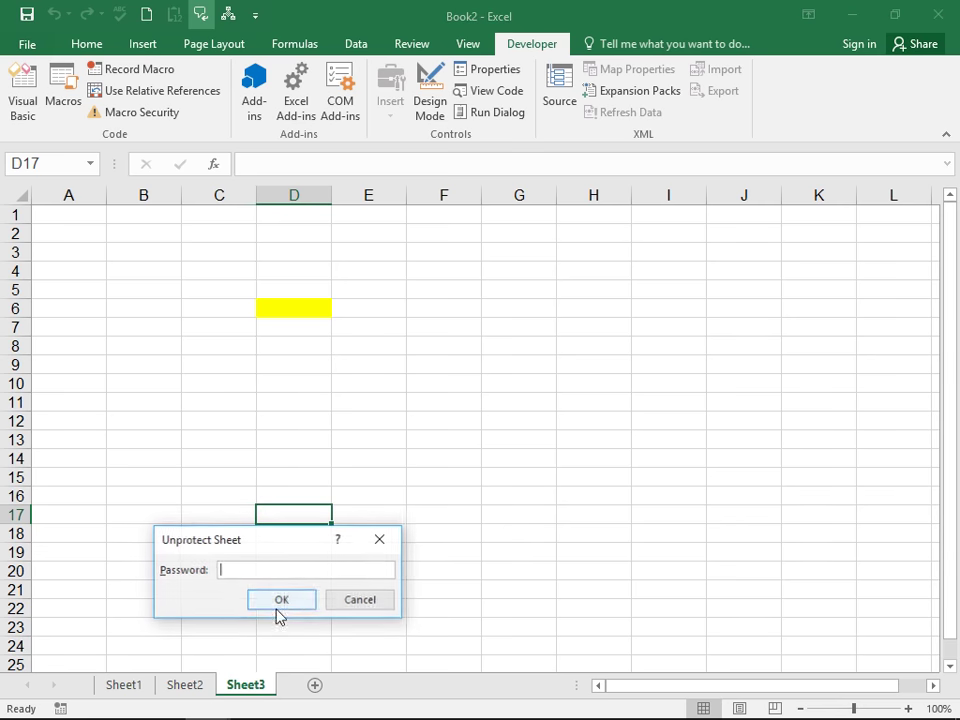
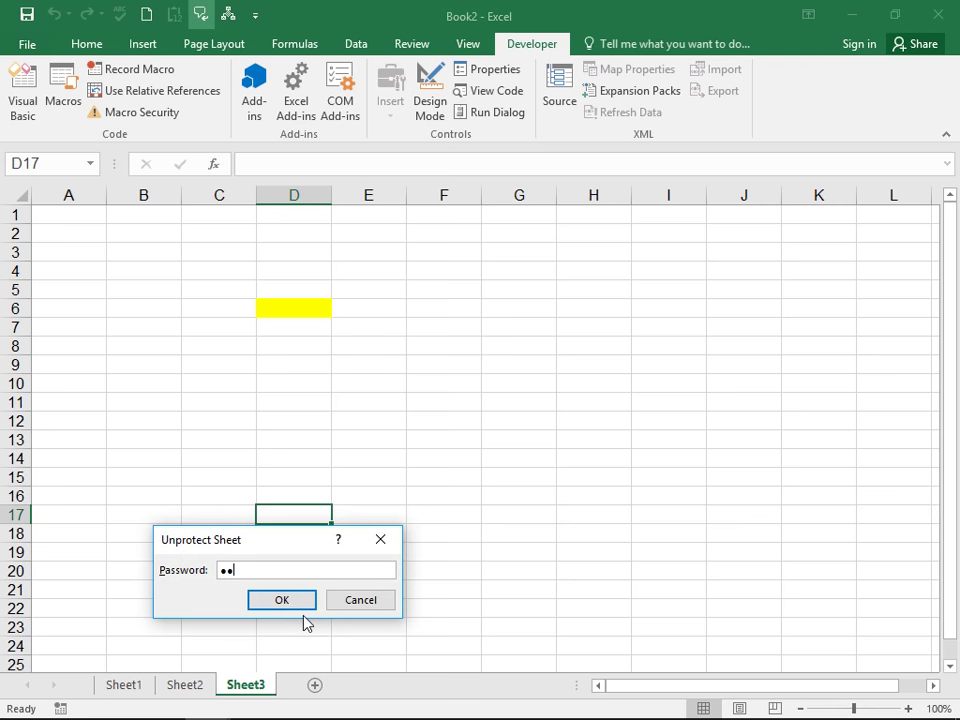
{"action": "key", "text": "Return"}
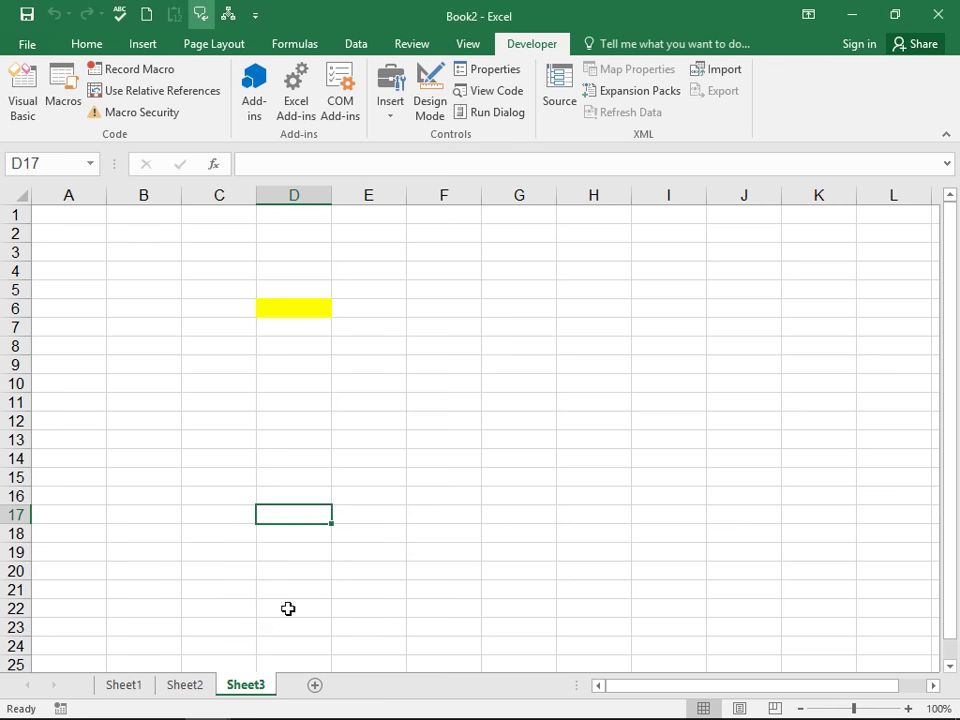
Step: Protect Sheet3 again, blocking selection of locked/unlocked cells and cell formatting, with a new confirmed password
{"action": "right_click", "coordinate": [266, 688]}
{"action": "left_click", "coordinate": [317, 574]}
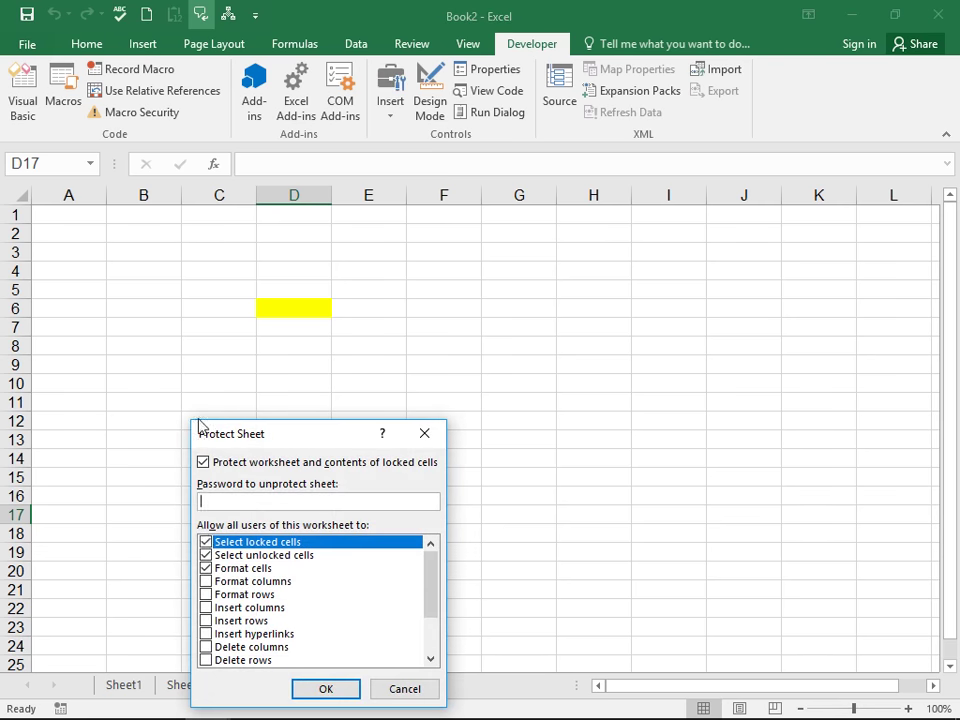
{"action": "left_click", "coordinate": [207, 543]}
{"action": "left_click", "coordinate": [207, 556]}
{"action": "left_click", "coordinate": [207, 568]}
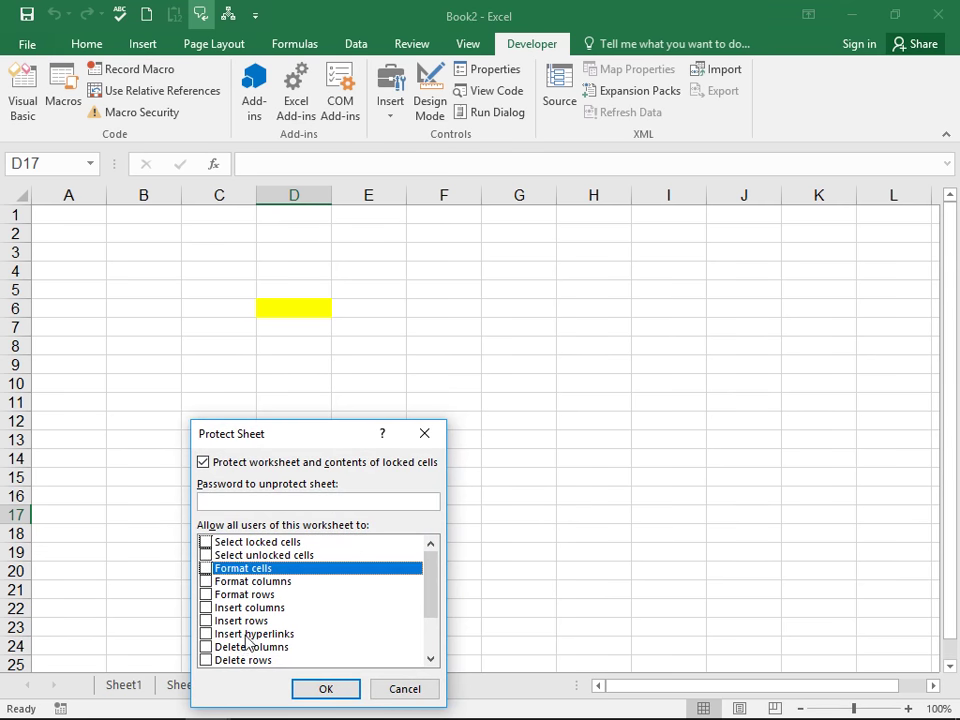
{"action": "left_click", "coordinate": [315, 508]}
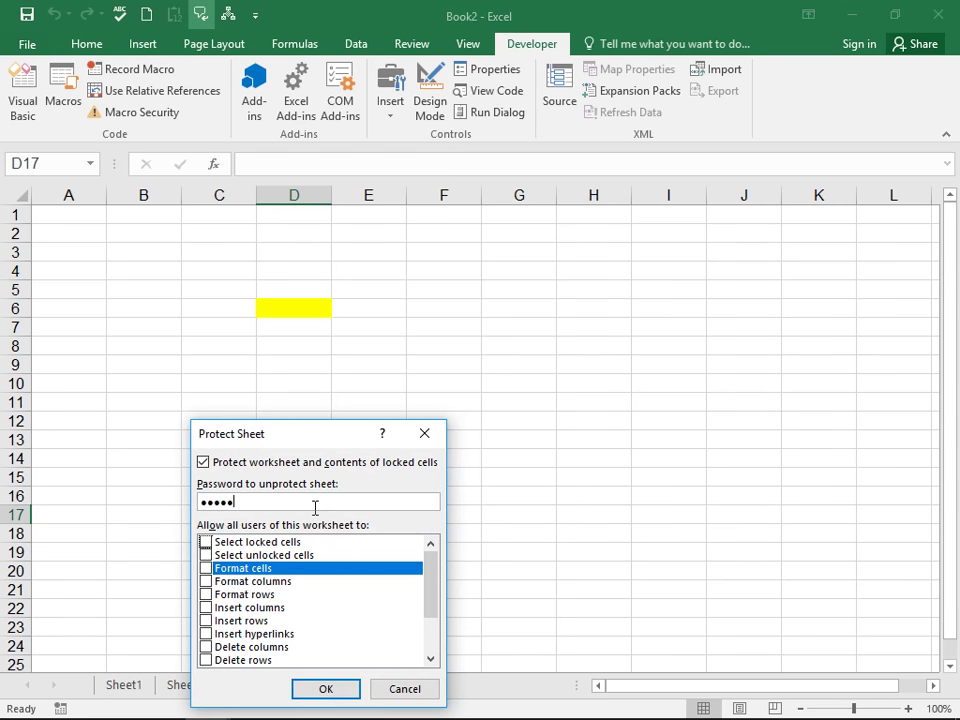
{"action": "key", "text": "Return"}
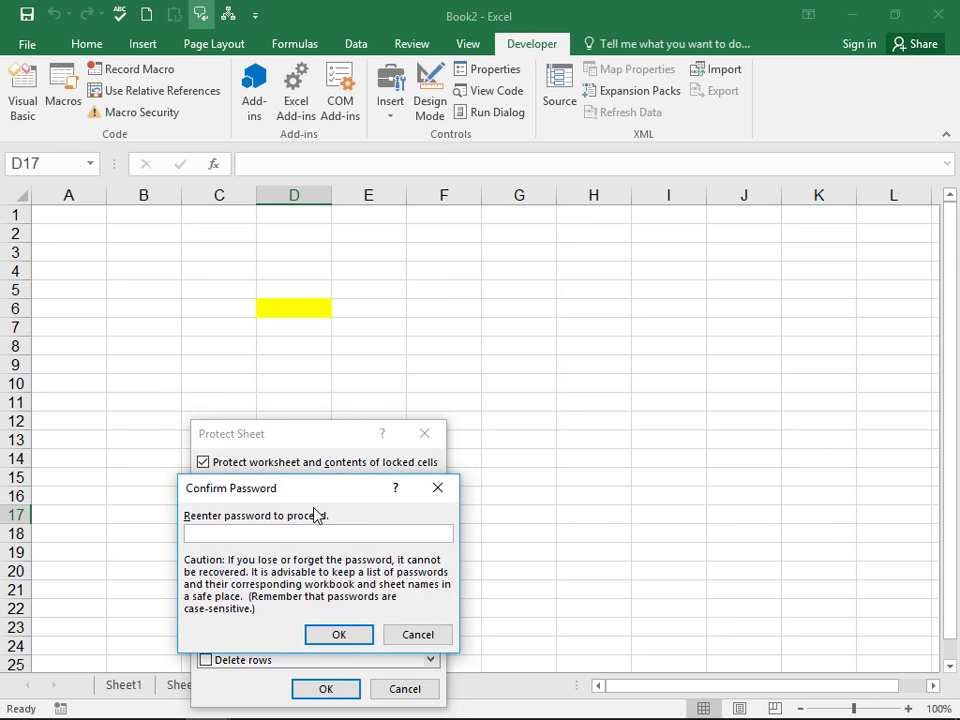
{"action": "key", "text": "Return"}
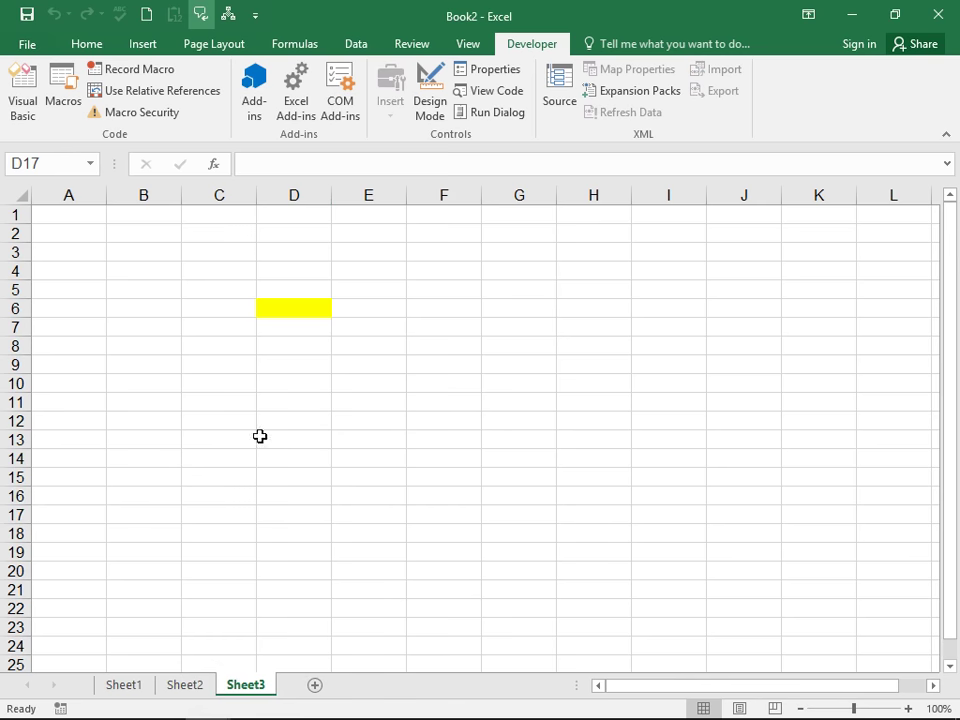
Step: Try editing cells near H5 and F10 and dismiss each protected-sheet warning
{"action": "double_click", "coordinate": [260, 440]}
{"action": "left_click", "coordinate": [462, 423]}
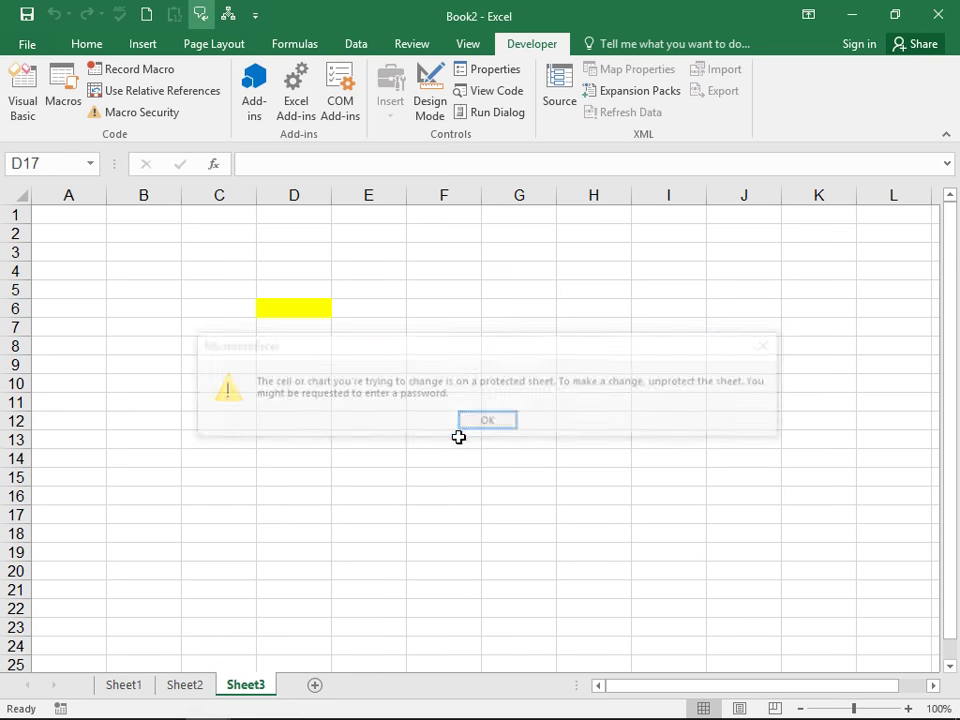
{"action": "double_click", "coordinate": [580, 283]}
{"action": "left_click", "coordinate": [473, 416]}
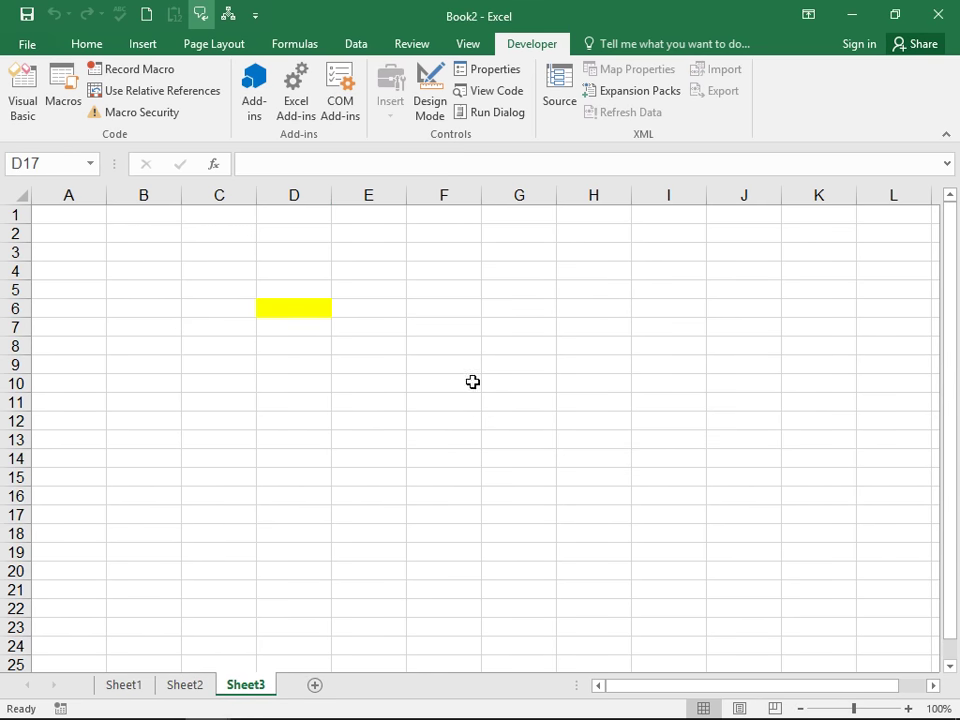
{"action": "double_click", "coordinate": [472, 383]}
{"action": "key", "text": "Return"}
Step: Type placeholder commas after the quoted password at the end of the Sheet1.Protect line
{"action": "left_click", "coordinate": [12, 115]}
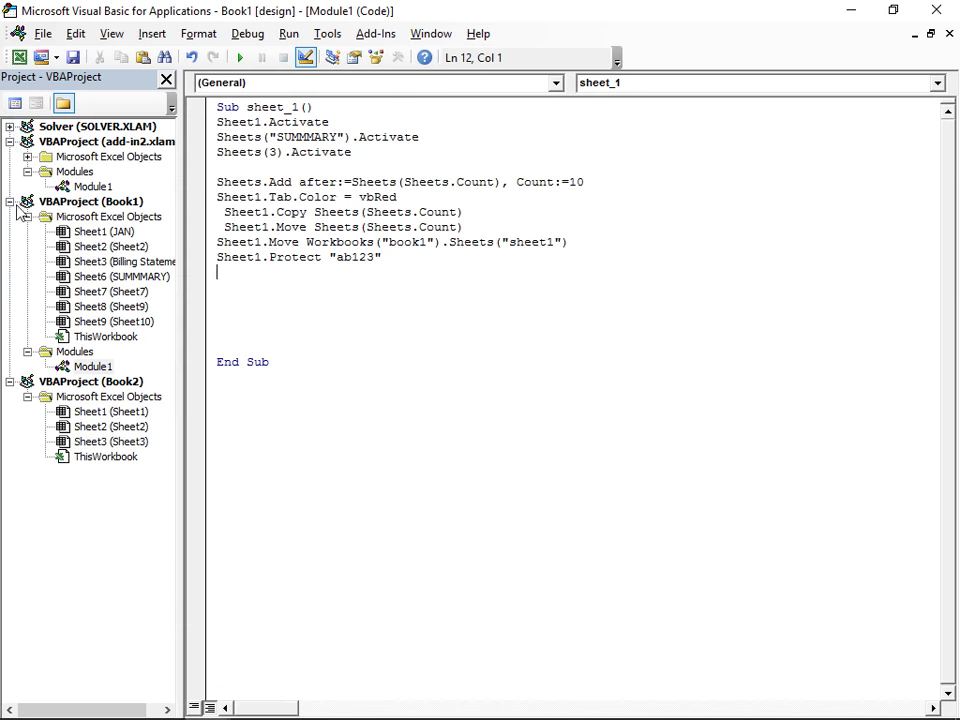
{"action": "left_click", "coordinate": [377, 242]}
{"action": "left_click", "coordinate": [392, 257]}
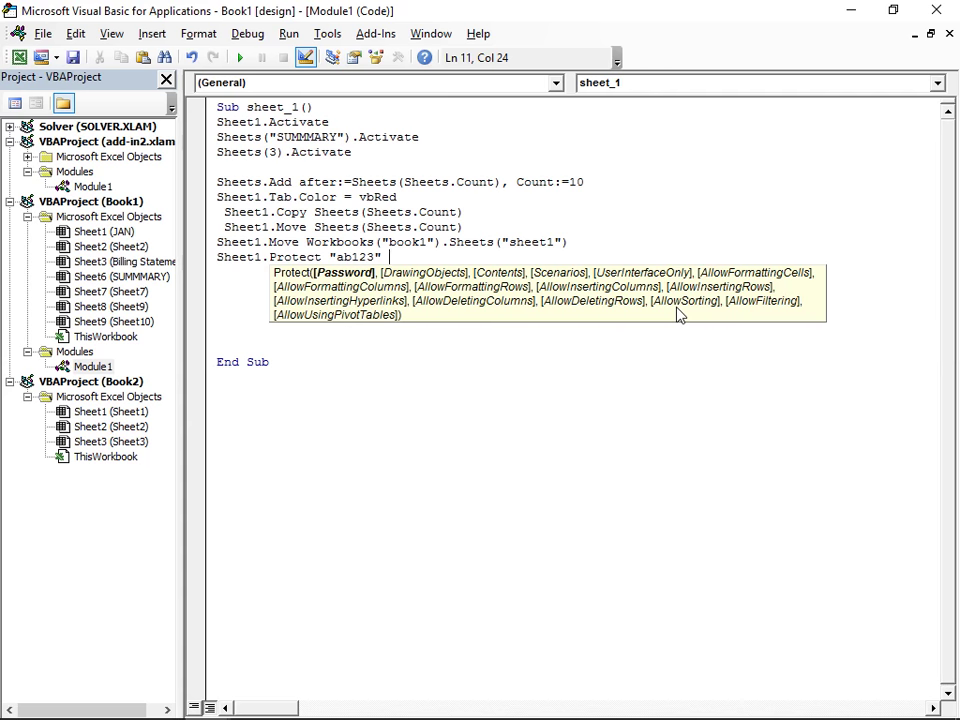
{"action": "type", "text": ",,,,"}
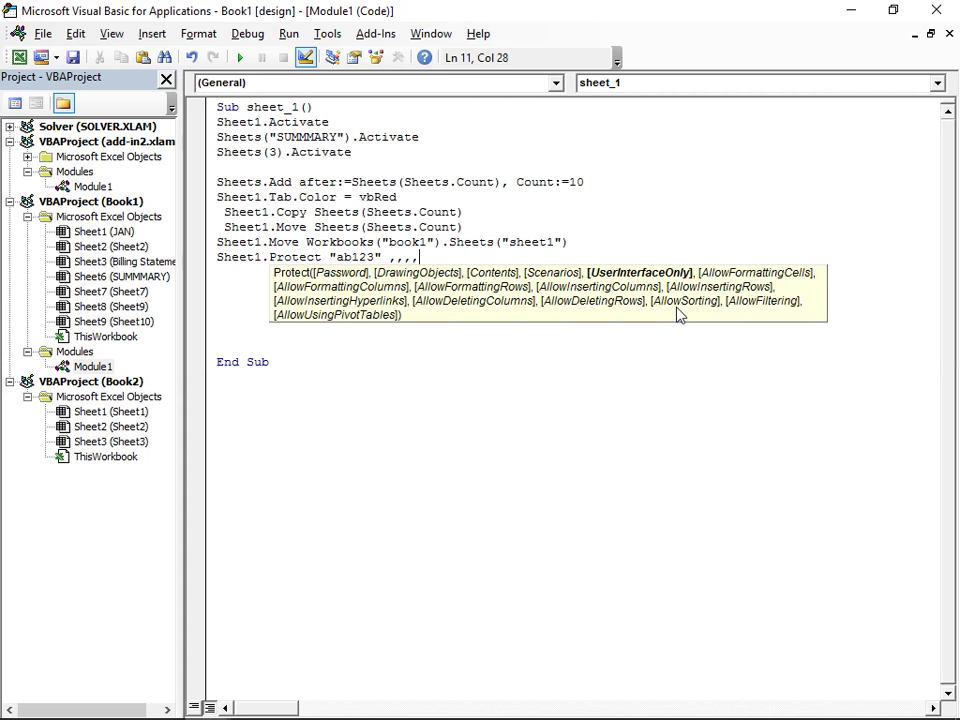
{"action": "type", "text": ",,,,,,"}
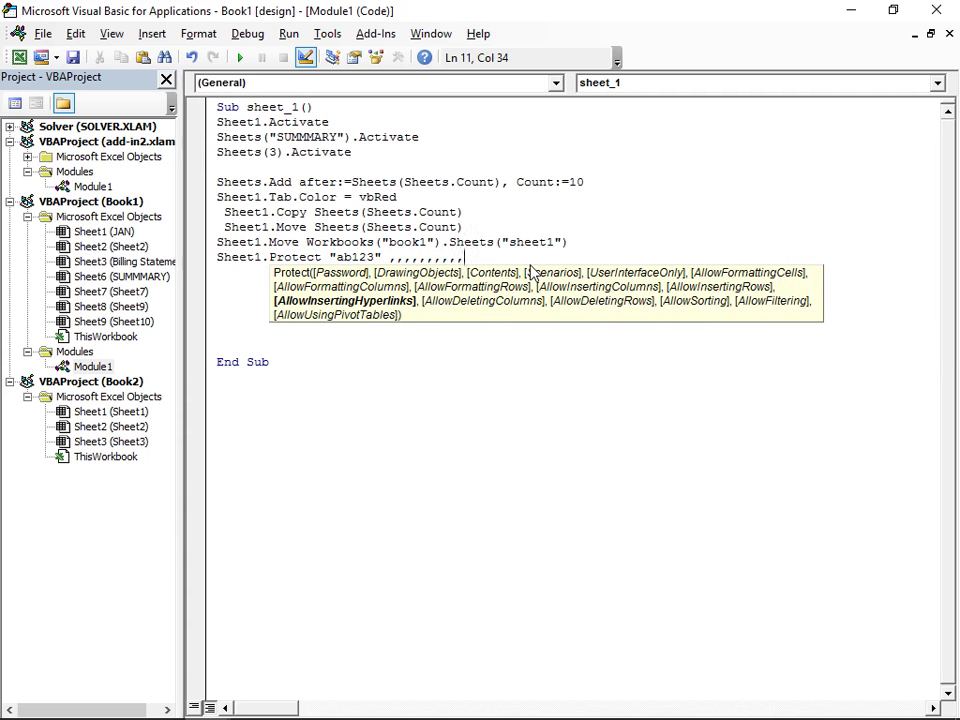
Step: Rewrite the Protect arguments as a named Password argument followed by sorting:=True
{"action": "type", "text": ","}
{"action": "type", "text": ",,,,,"}
{"action": "key", "text": "BackSpace"}
{"action": "key", "text": "BackSpace"}
{"action": "key", "text": "BackSpace"}
{"action": "key", "text": "BackSpace"}
{"action": "key", "text": "BackSpace"}
{"action": "key", "text": "BackSpace"}
{"action": "key", "text": "BackSpace"}
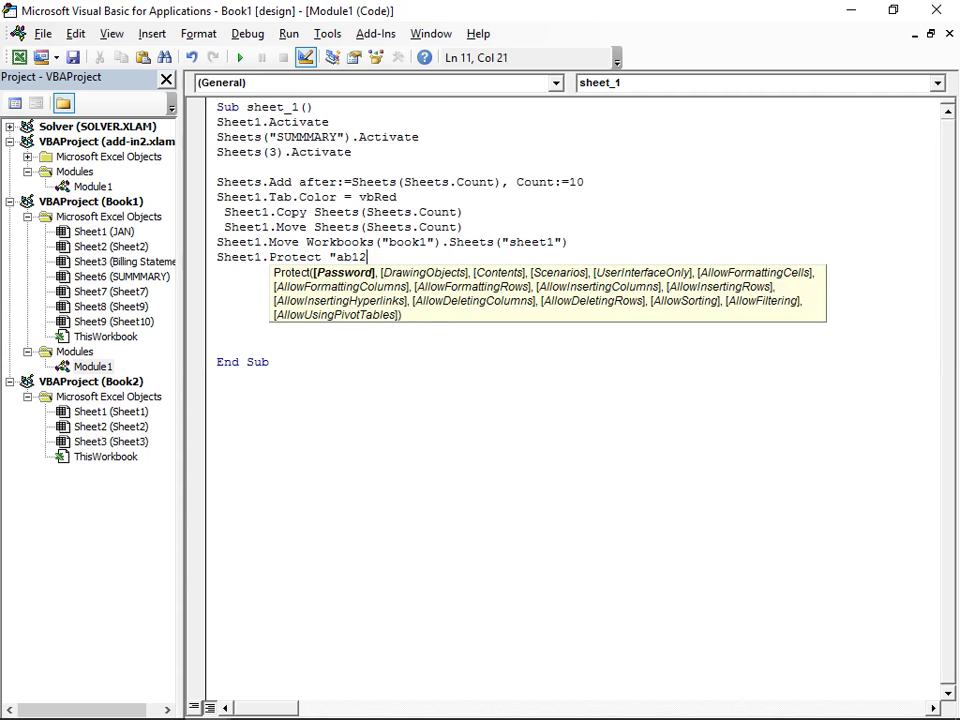
{"action": "key", "text": "BackSpace"}
{"action": "key", "text": "BackSpace"}
{"action": "key", "text": "BackSpace"}
{"action": "key", "text": "BackSpace"}
{"action": "key", "text": "BackSpace"}
{"action": "type", "text": "pas"}
{"action": "type", "text": "sword :"}
{"action": "type", "text": "= "}
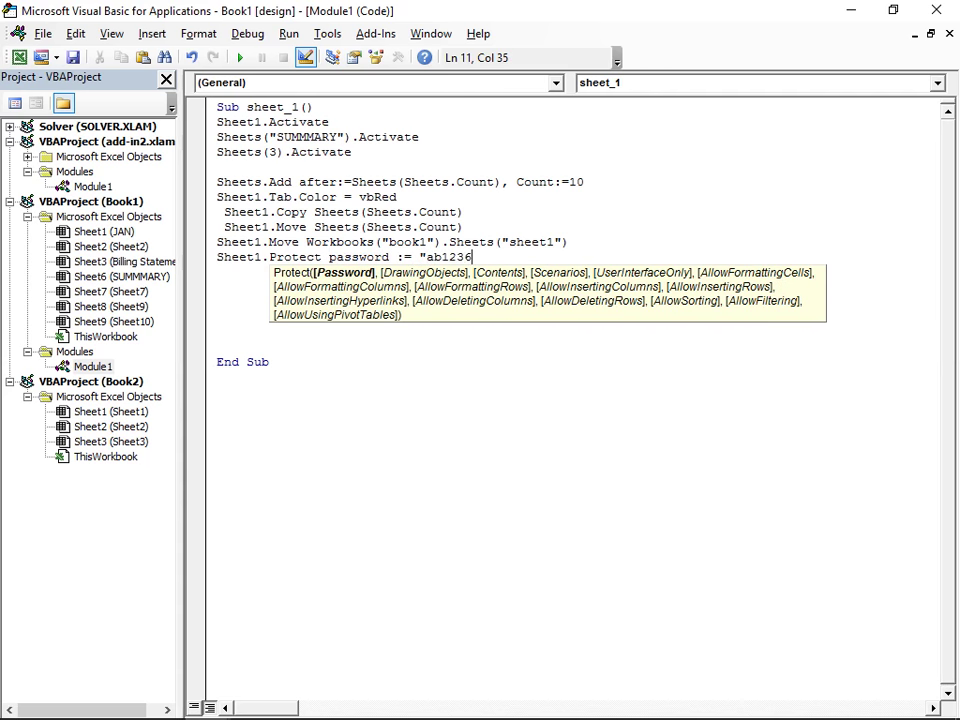
{"action": "type", "text": "\""}
{"action": "type", "text": " a"}
{"action": "key", "text": "BackSpace"}
{"action": "type", "text": "s"}
{"action": "type", "text": "orting "}
{"action": "type", "text": ": =tru"}
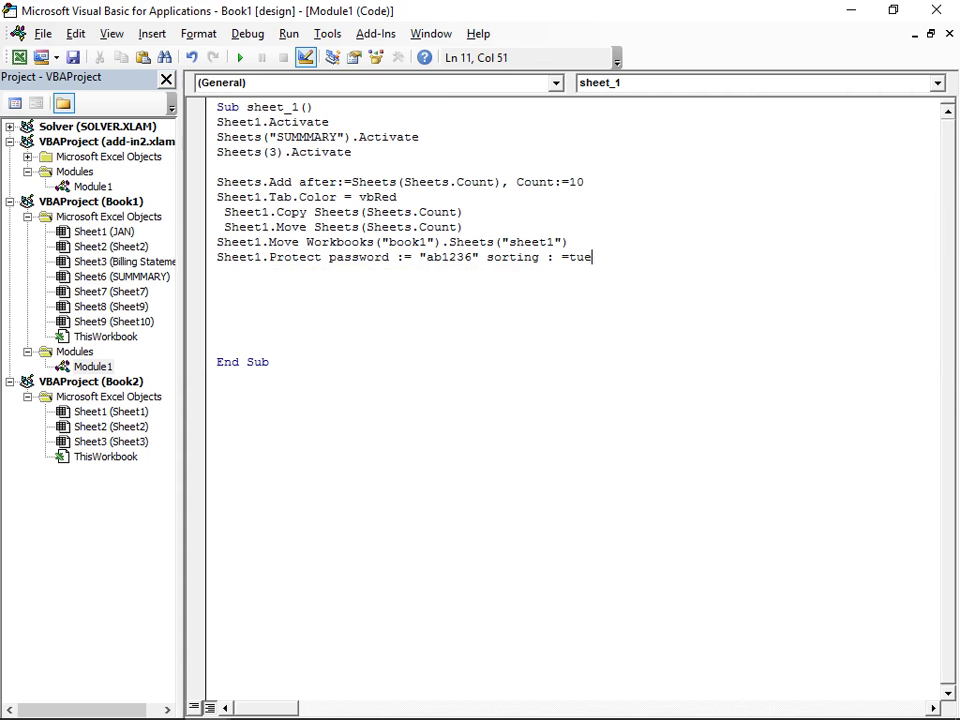
{"action": "key", "text": "BackSpace"}
{"action": "type", "text": "ue"}
Step: Fix the compile error by adding the missing comma, then return to Excel
{"action": "key", "text": "Return"}
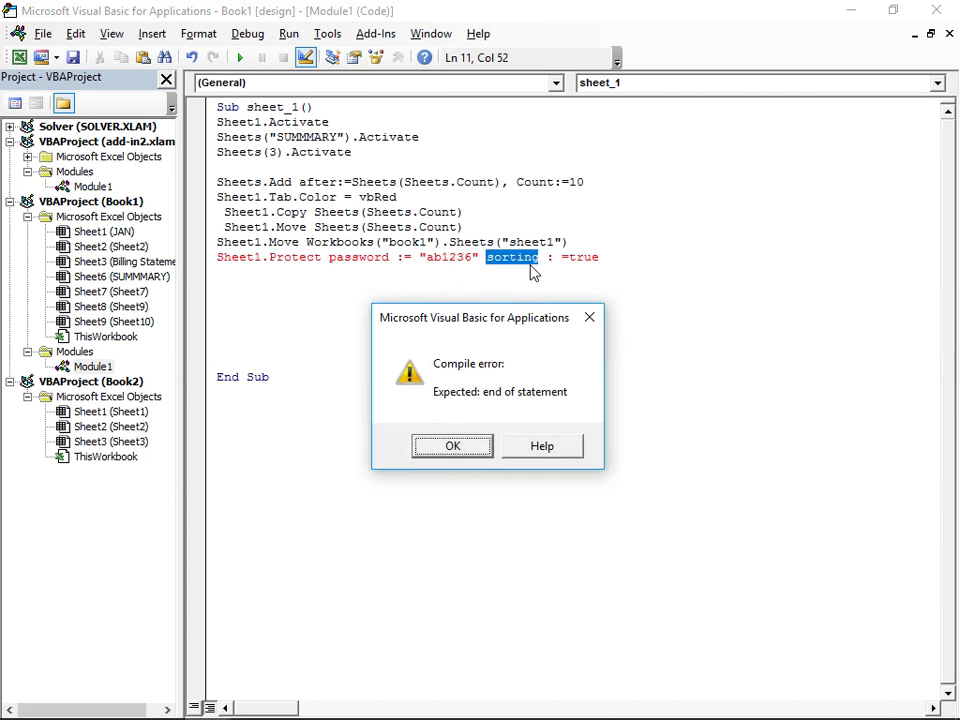
{"action": "key", "text": "Return"}
{"action": "type", "text": ","}
{"action": "key", "text": "Down"}
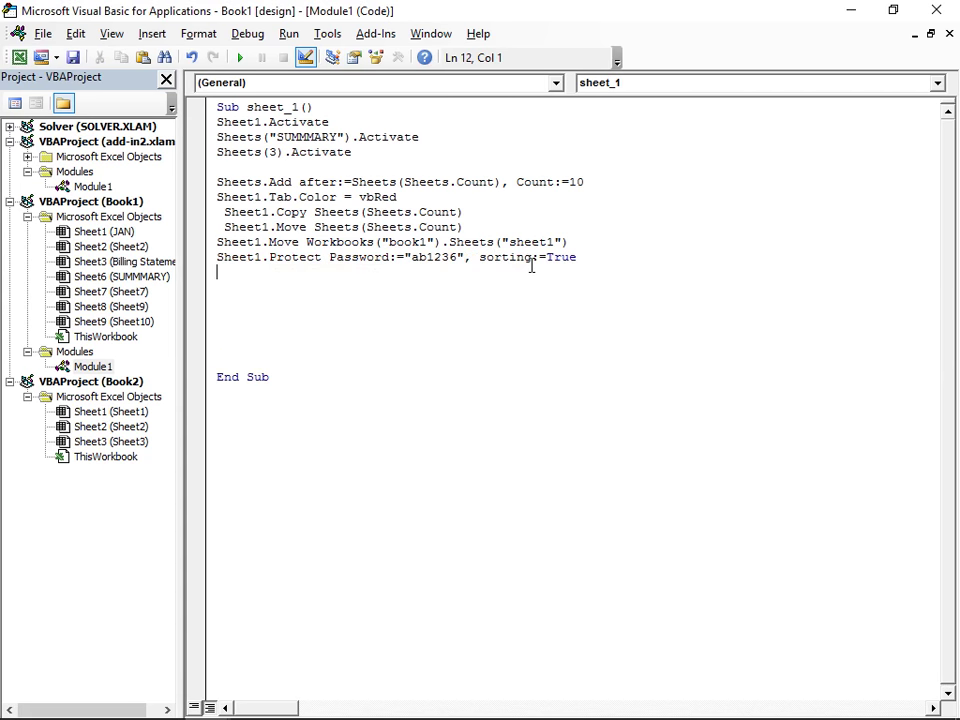
{"action": "key", "text": "alt+F11"}
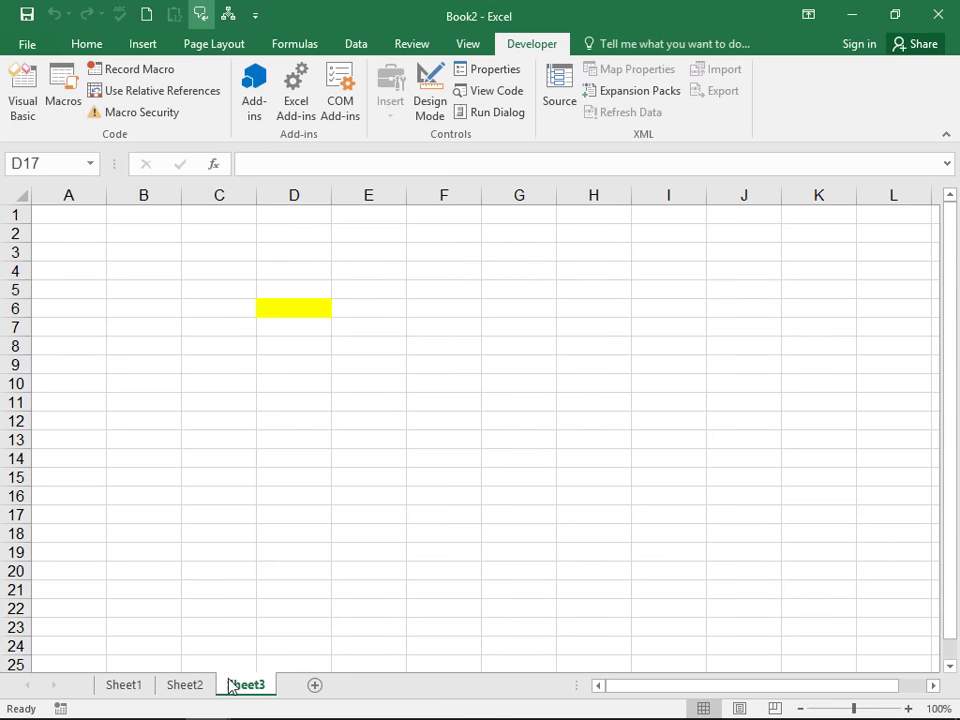
Step: Unprotect Sheet3 using the password set in the macro
{"action": "right_click", "coordinate": [233, 688]}
{"action": "left_click", "coordinate": [281, 587]}
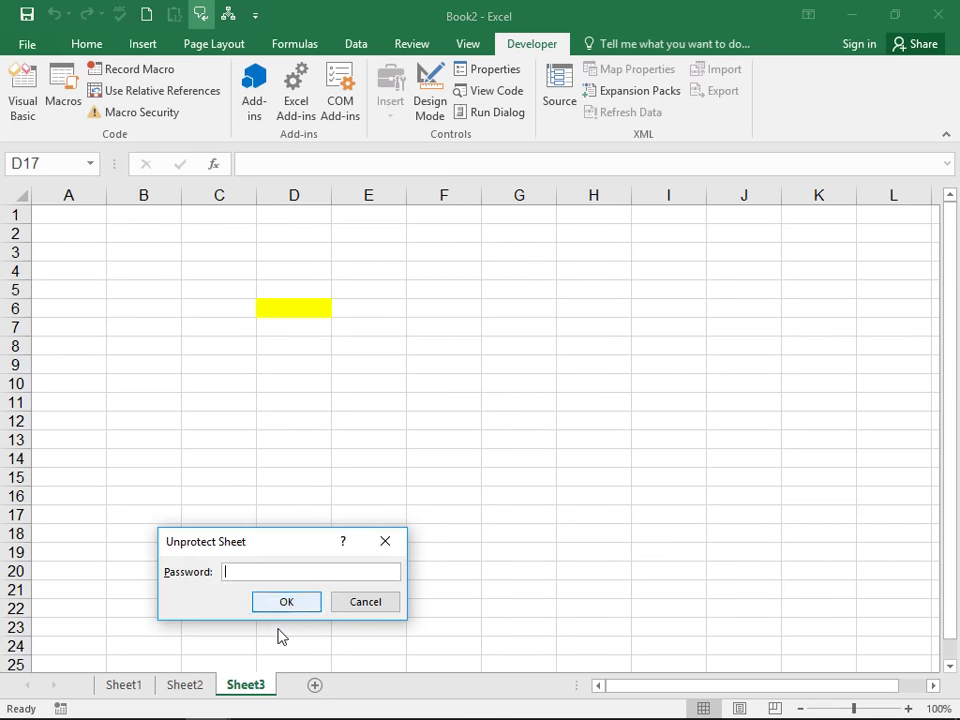
{"action": "left_click", "coordinate": [289, 604]}
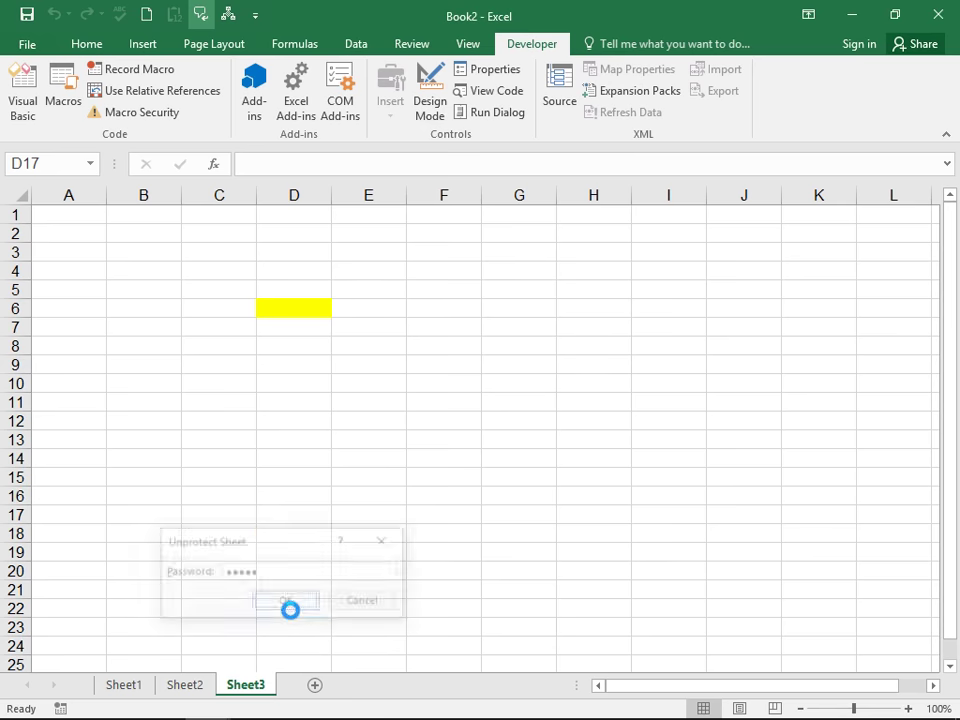
Step: Open the Protect Sheet settings and close them without applying, checking the macro code in between
{"action": "right_click", "coordinate": [249, 692]}
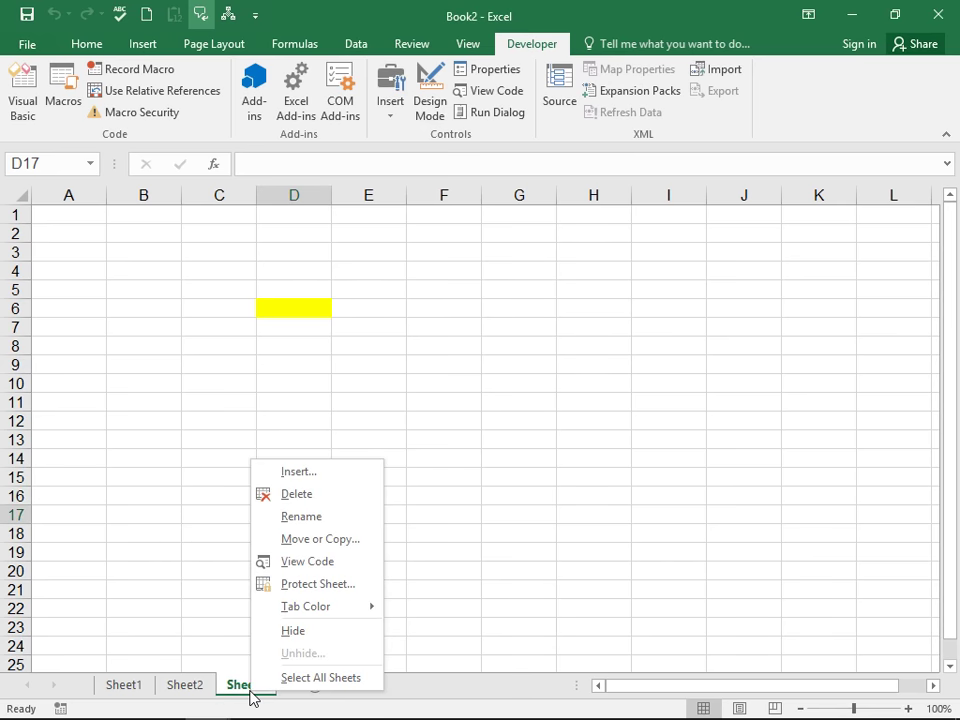
{"action": "left_click", "coordinate": [339, 587]}
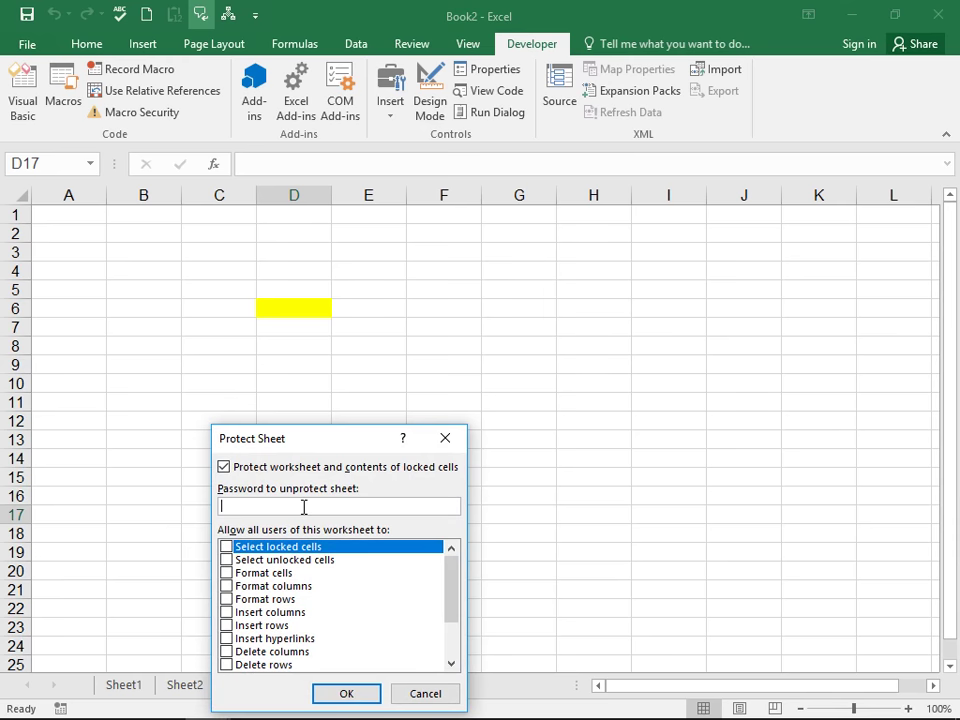
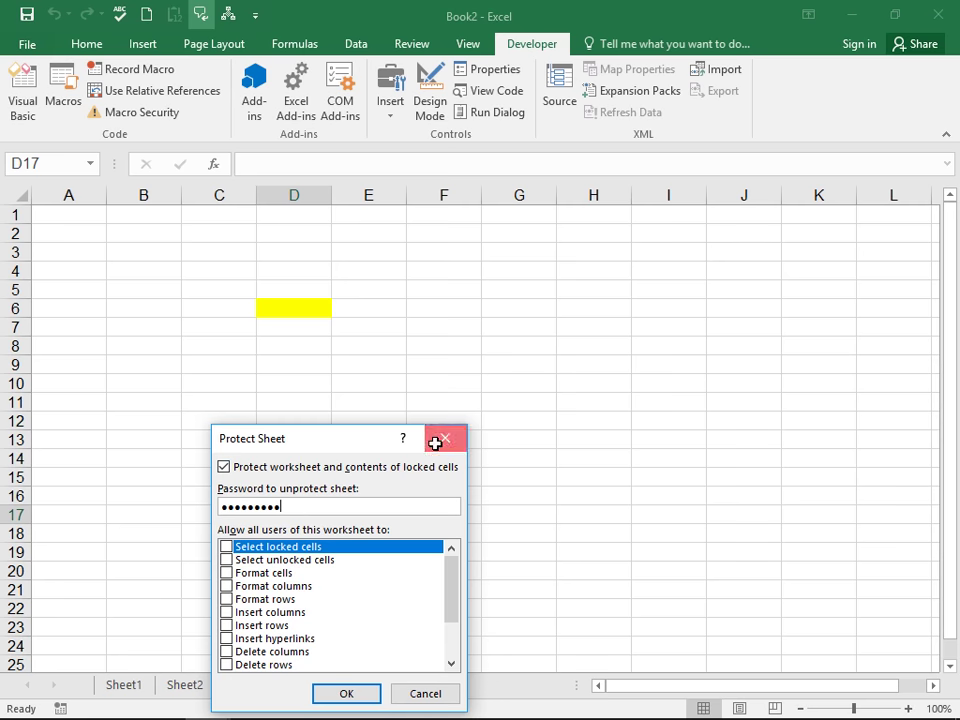
{"action": "left_click", "coordinate": [443, 438]}
{"action": "key", "text": "alt+F11"}
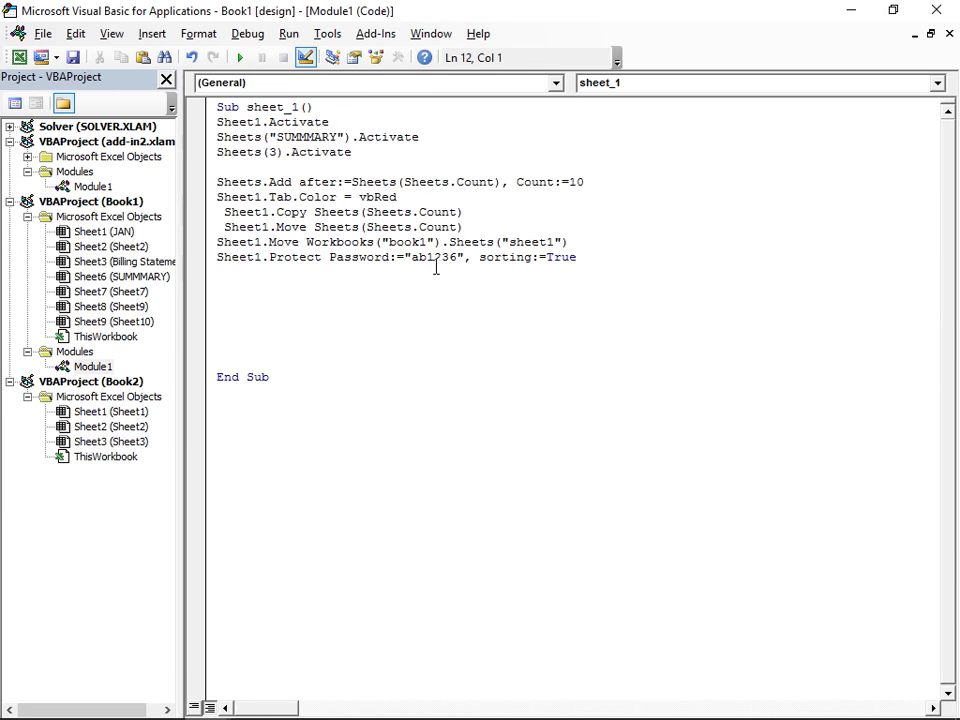
{"action": "key", "text": "alt+Tab"}
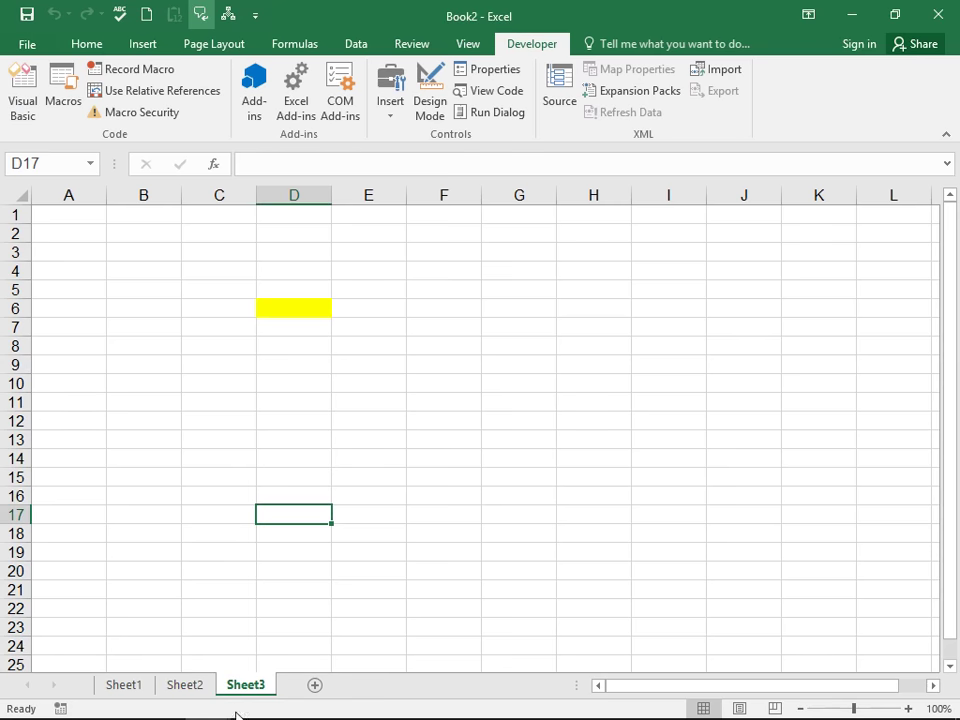
{"action": "right_click", "coordinate": [240, 687]}
{"action": "left_click", "coordinate": [291, 579]}
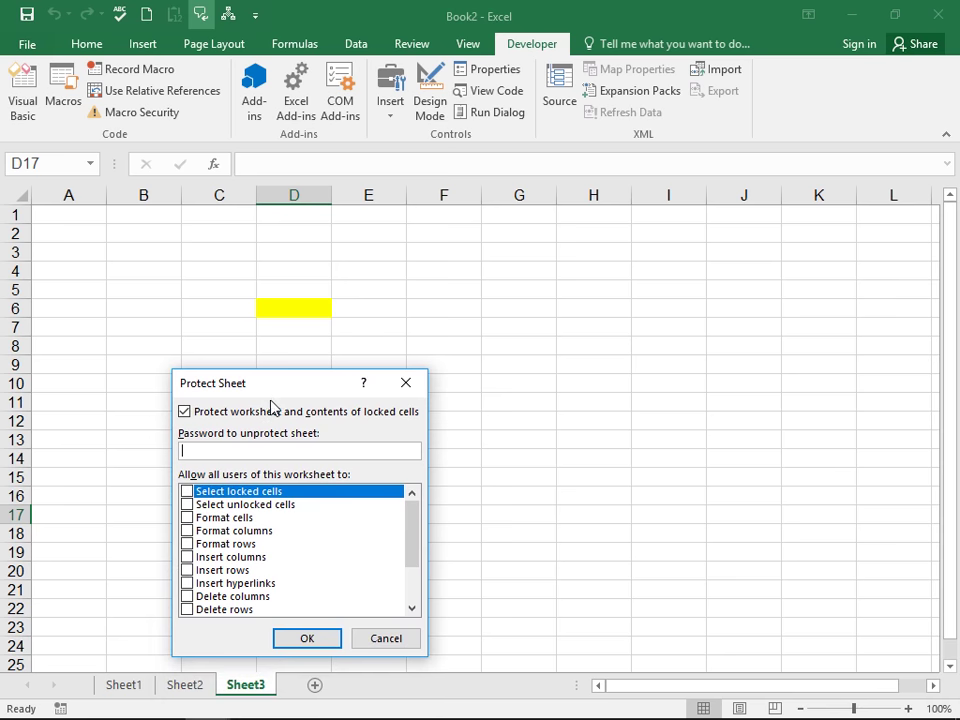
{"action": "key", "text": "Return"}
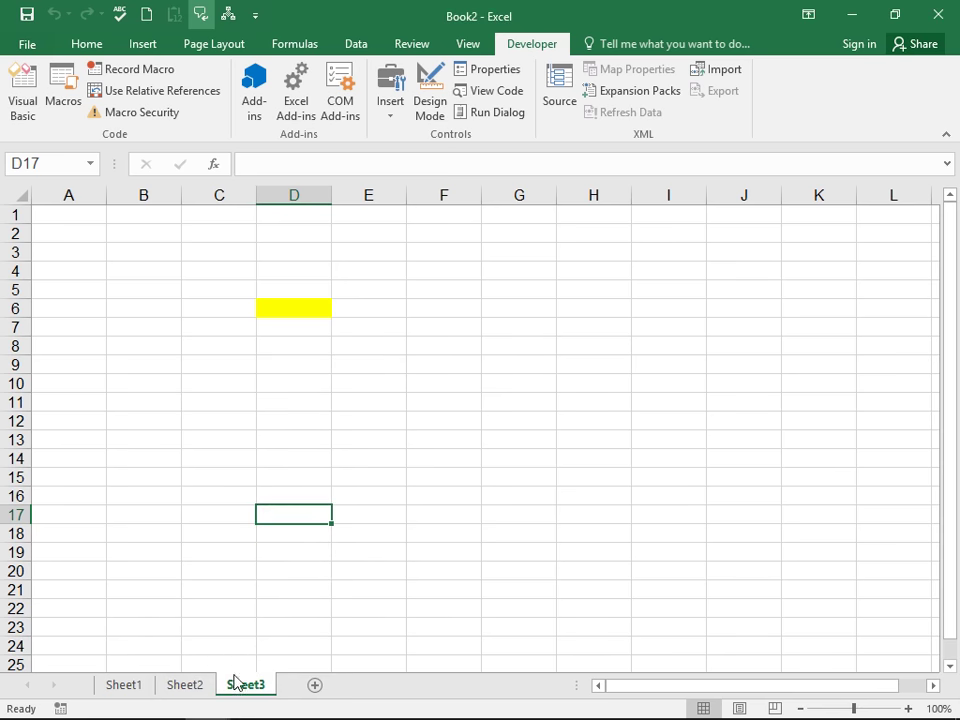
Step: Protect Sheet3 with Edit objects allowed
{"action": "right_click", "coordinate": [243, 684]}
{"action": "left_click", "coordinate": [270, 576]}
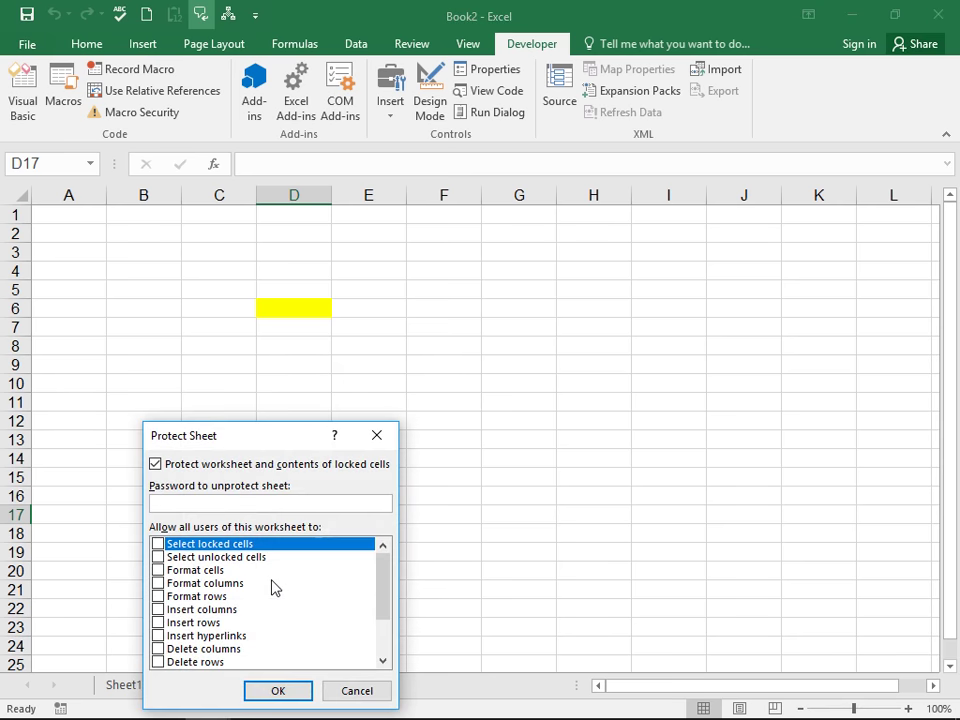
{"action": "left_click_drag", "start_coordinate": [378, 569], "coordinate": [252, 636]}
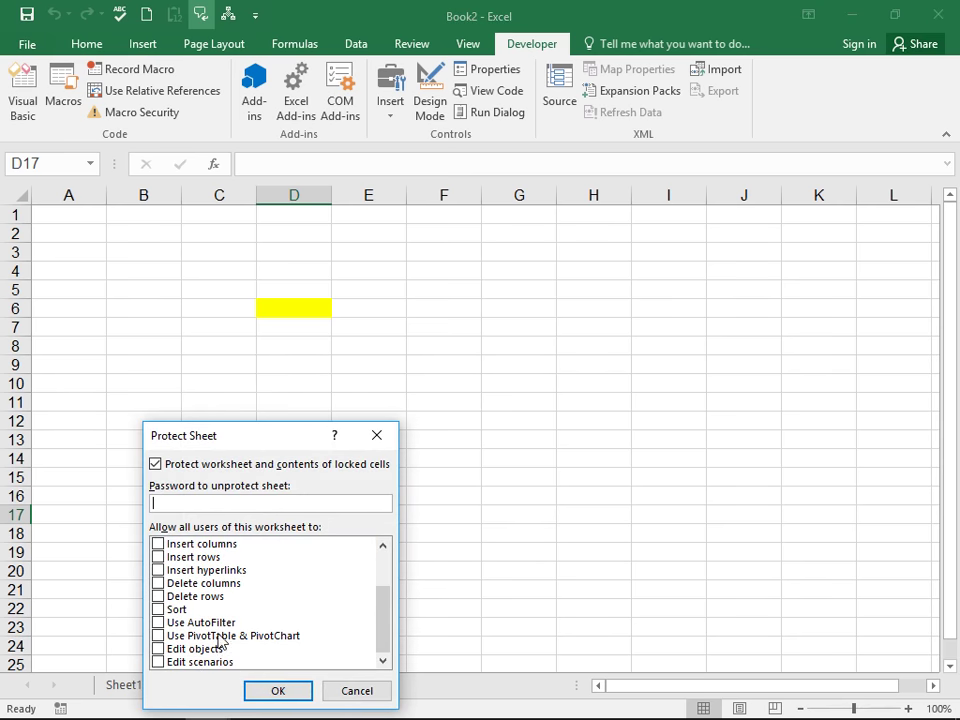
{"action": "left_click", "coordinate": [160, 649]}
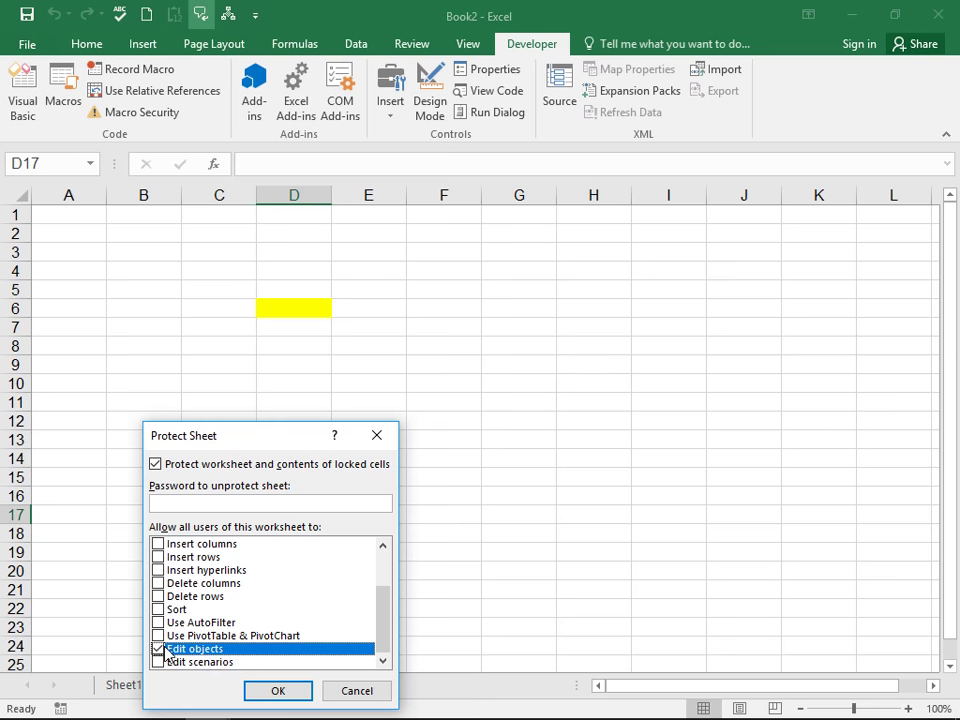
{"action": "left_click", "coordinate": [305, 690]}
Step: Add a Sheet1.Delete line below the Protect line, then switch back to Excel
{"action": "left_click", "coordinate": [10, 110]}
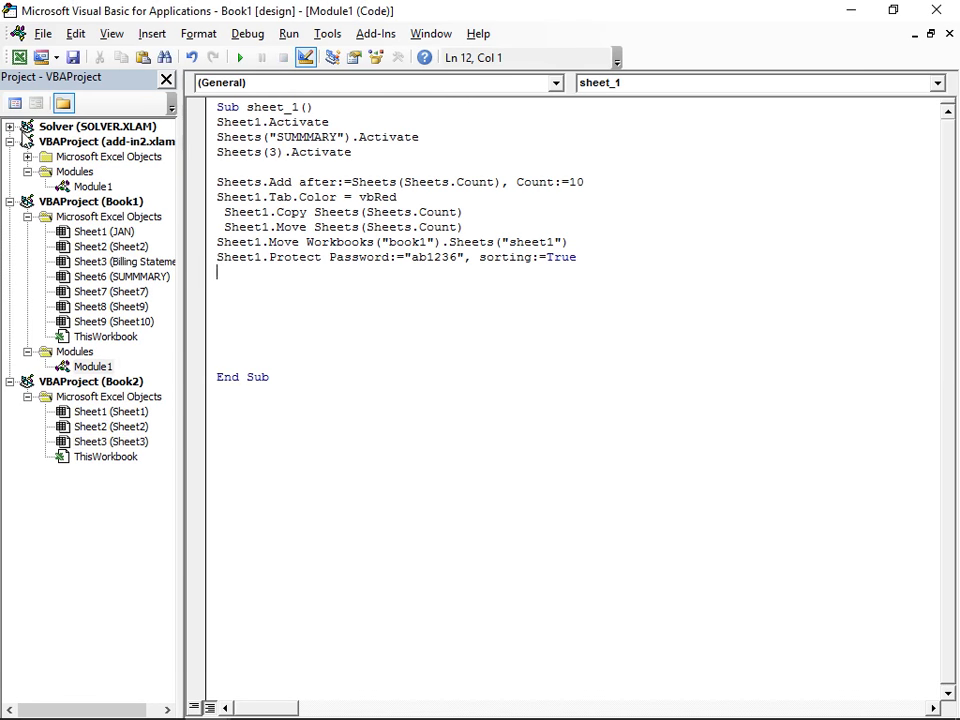
{"action": "left_click", "coordinate": [597, 262]}
{"action": "key", "text": "Return"}
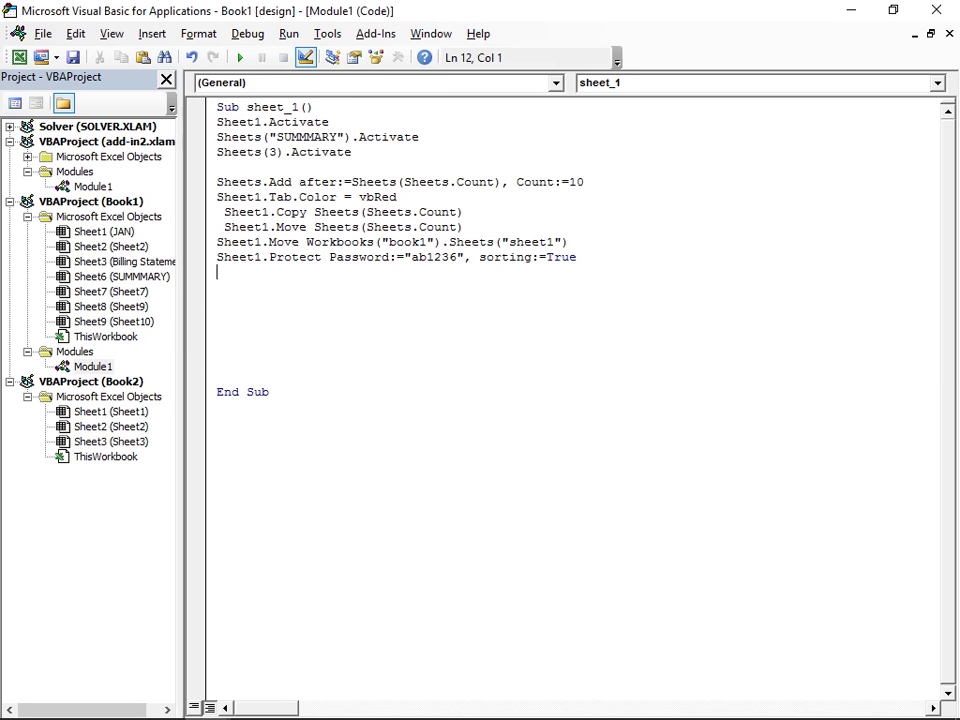
{"action": "key", "text": "Return"}
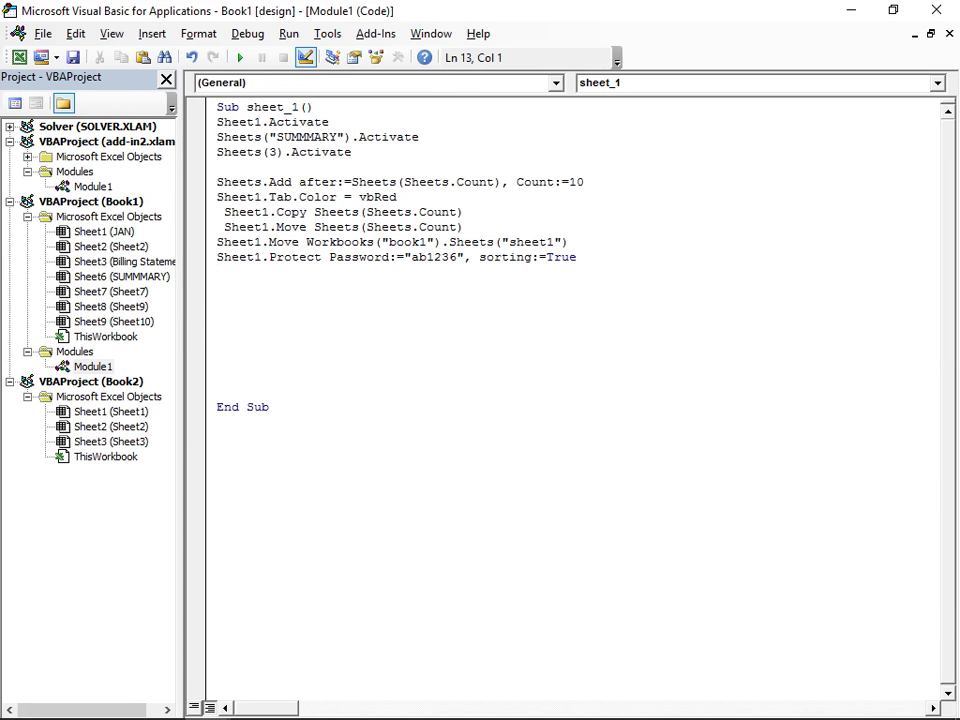
{"action": "type", "text": "sheet1"}
{"action": "type", "text": ".d"}
{"action": "key", "text": "Tab"}
{"action": "key", "text": "Return"}
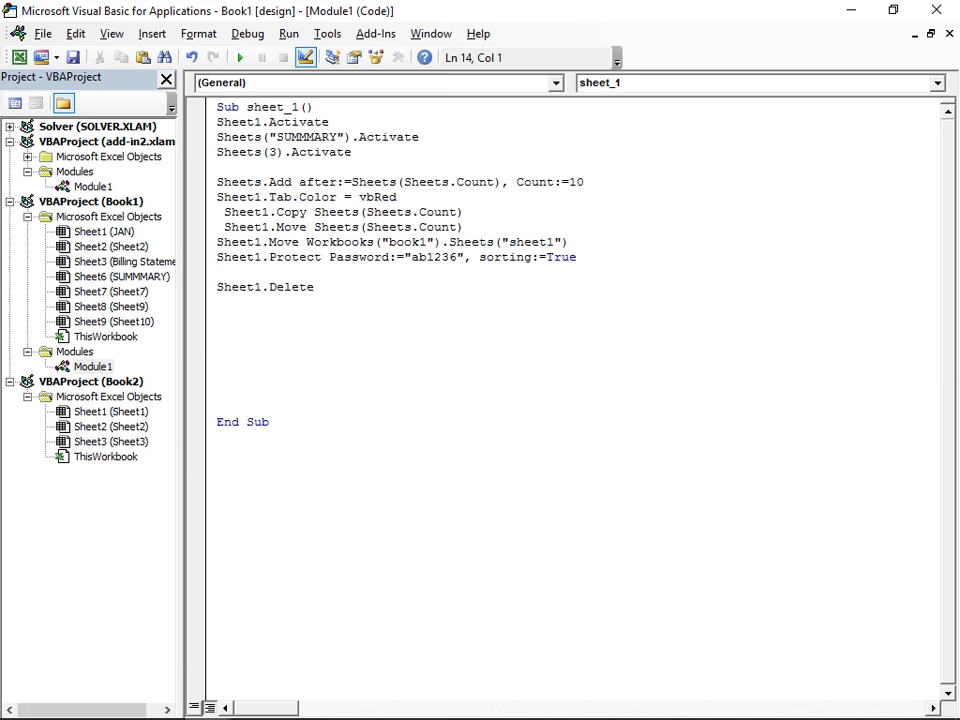
{"action": "key", "text": "alt+F11"}
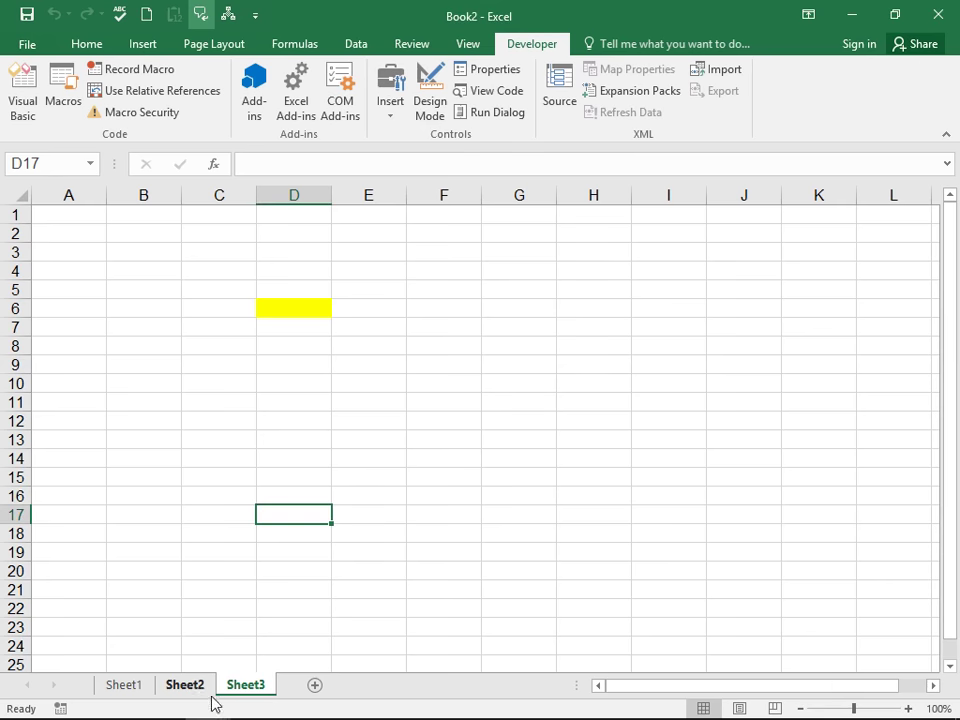
Step: Try deleting Sheet2 twice, cancelling the warning each time to keep the sheet
{"action": "right_click", "coordinate": [200, 697]}
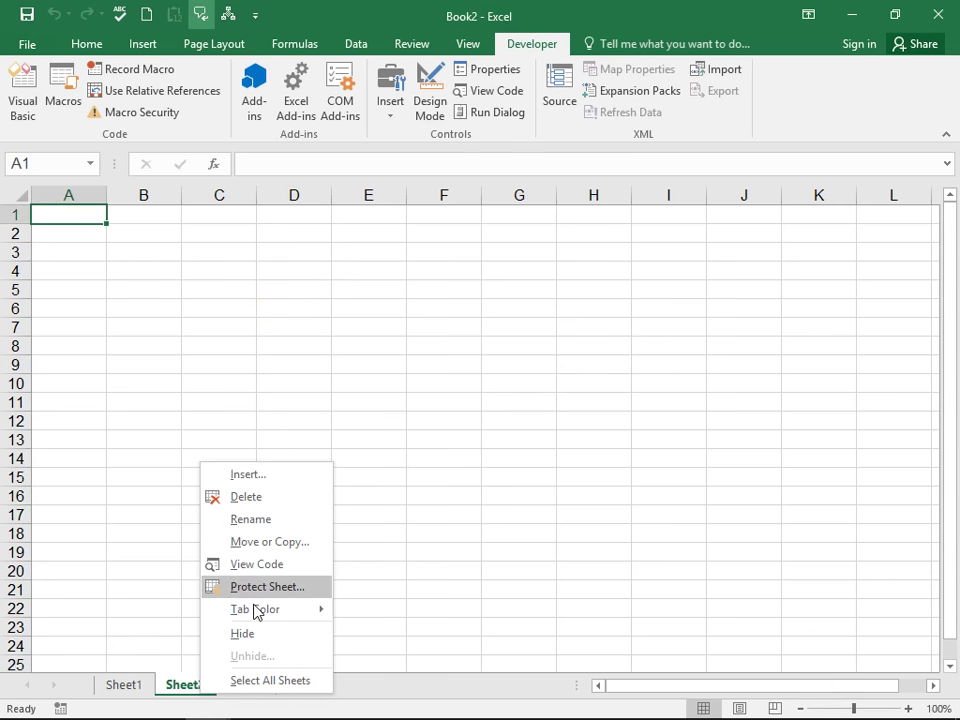
{"action": "left_click", "coordinate": [272, 497]}
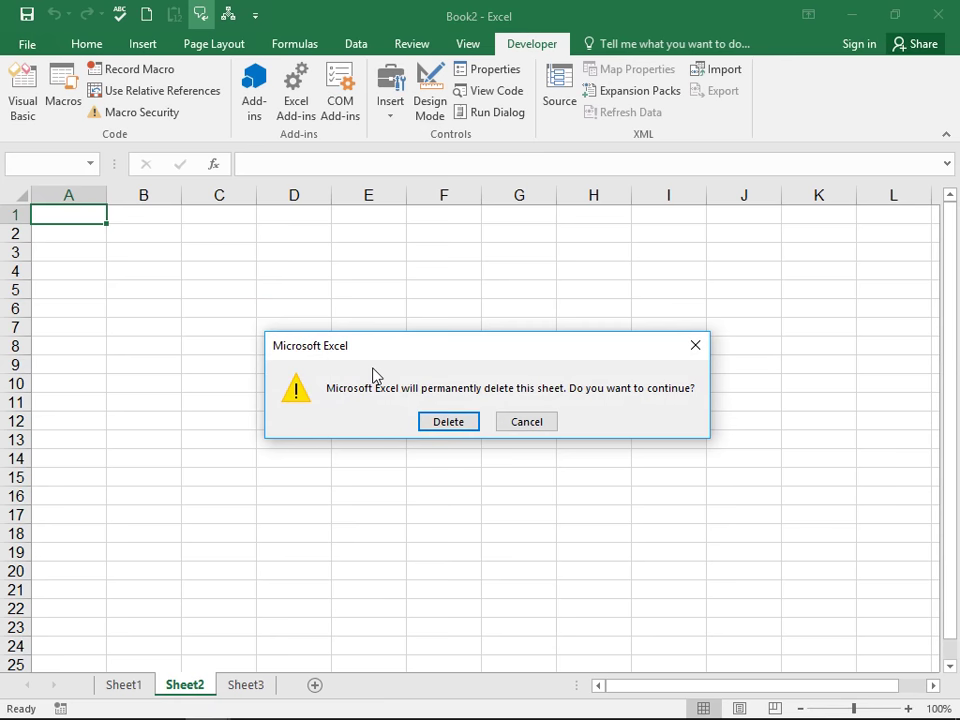
{"action": "key", "text": "Escape"}
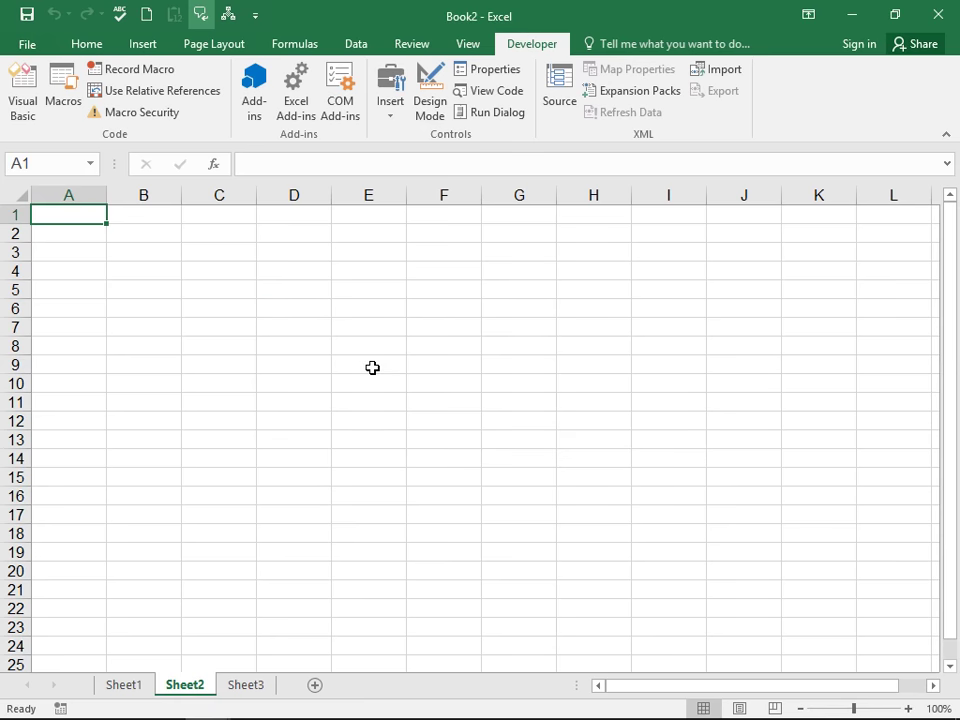
{"action": "right_click", "coordinate": [180, 685]}
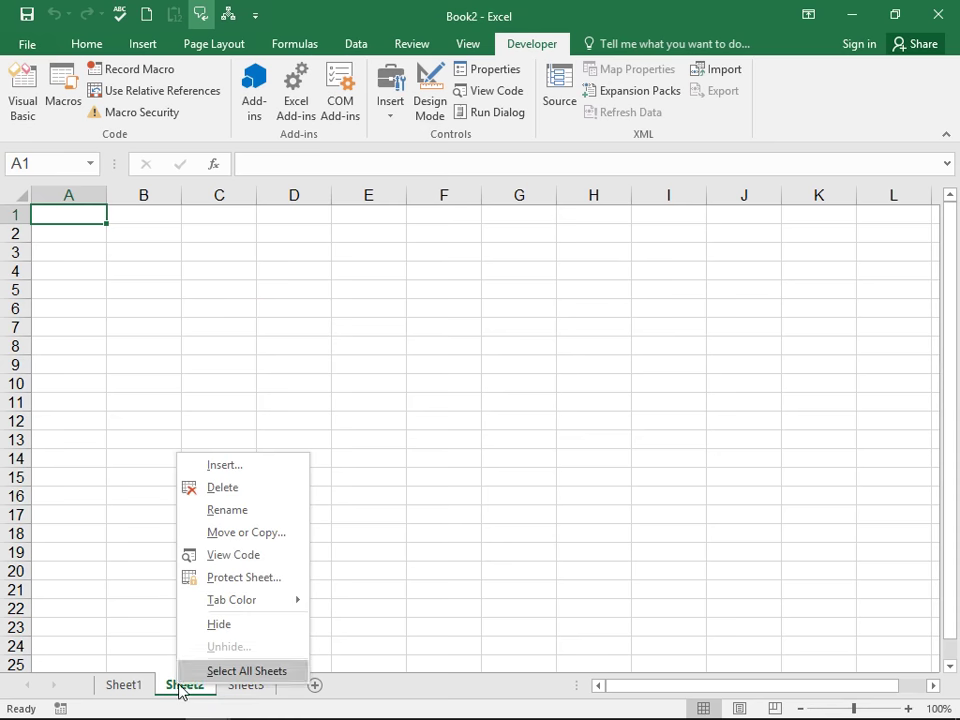
{"action": "left_click", "coordinate": [235, 488]}
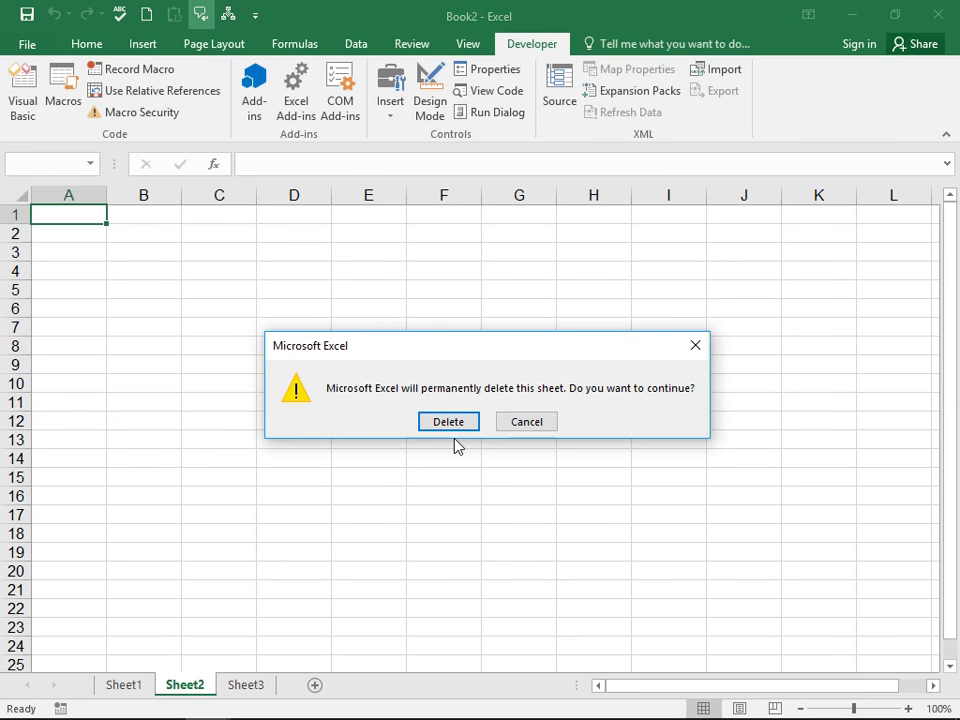
{"action": "key", "text": "Escape"}
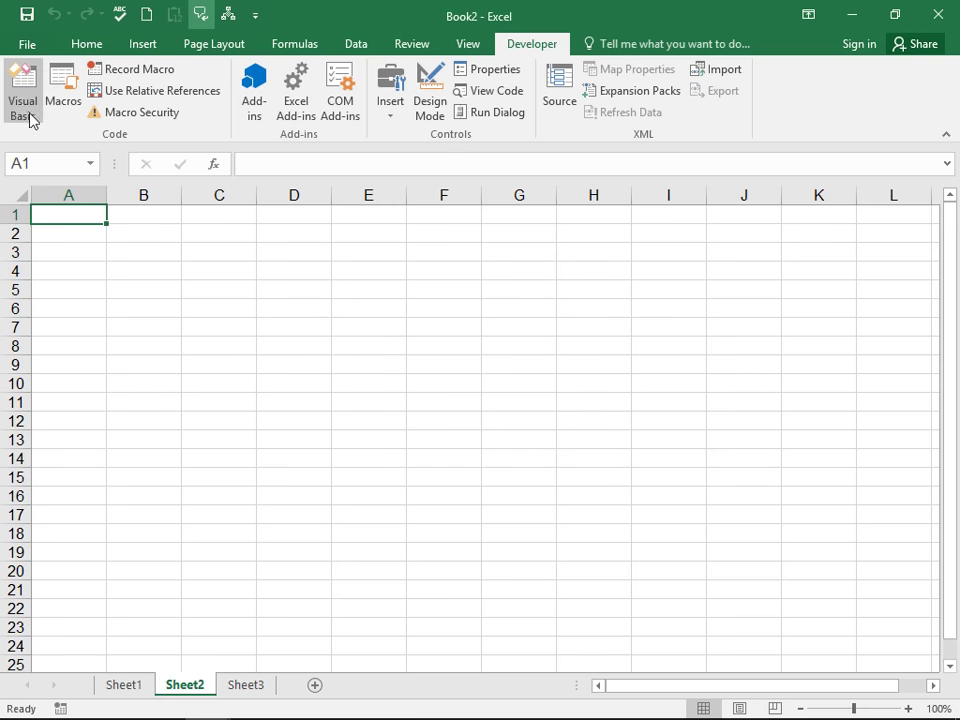
Step: Insert application.DisplayAlerts on line 12 above Sheet1.Delete, then return to Excel
{"action": "left_click", "coordinate": [24, 104]}
{"action": "left_click", "coordinate": [307, 273]}
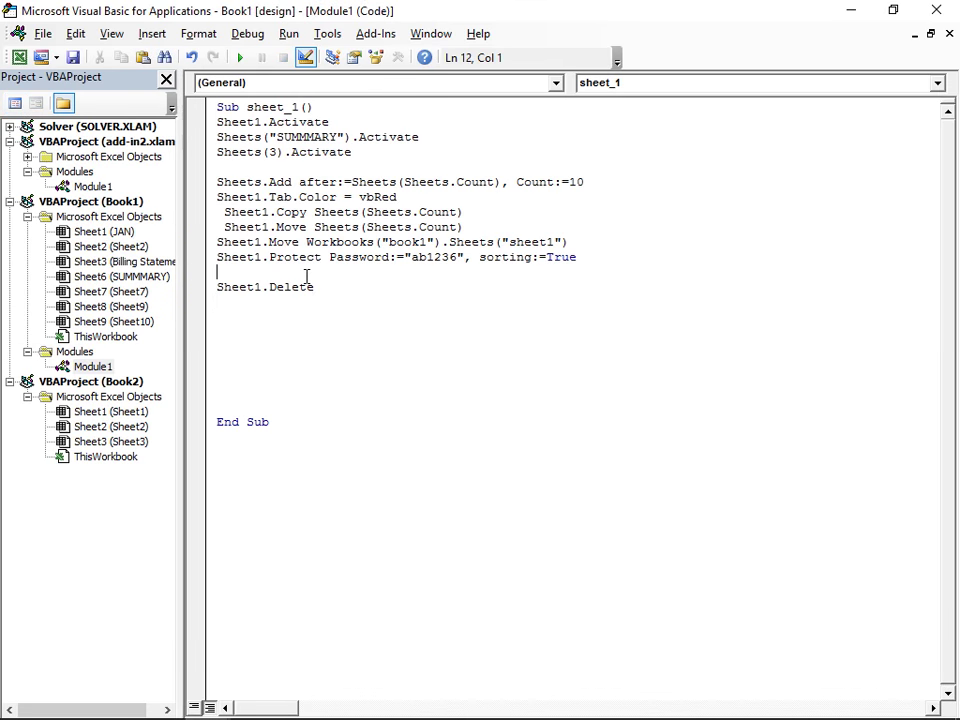
{"action": "type", "text": "app"}
{"action": "type", "text": "lication"}
{"action": "type", "text": ".dis"}
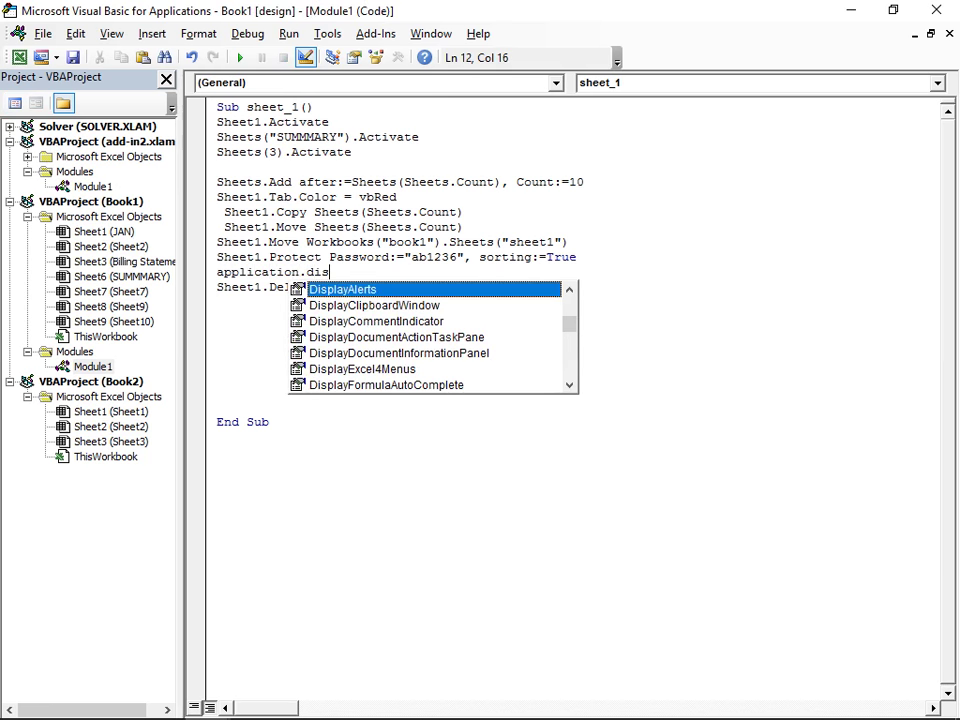
{"action": "key", "text": "Tab"}
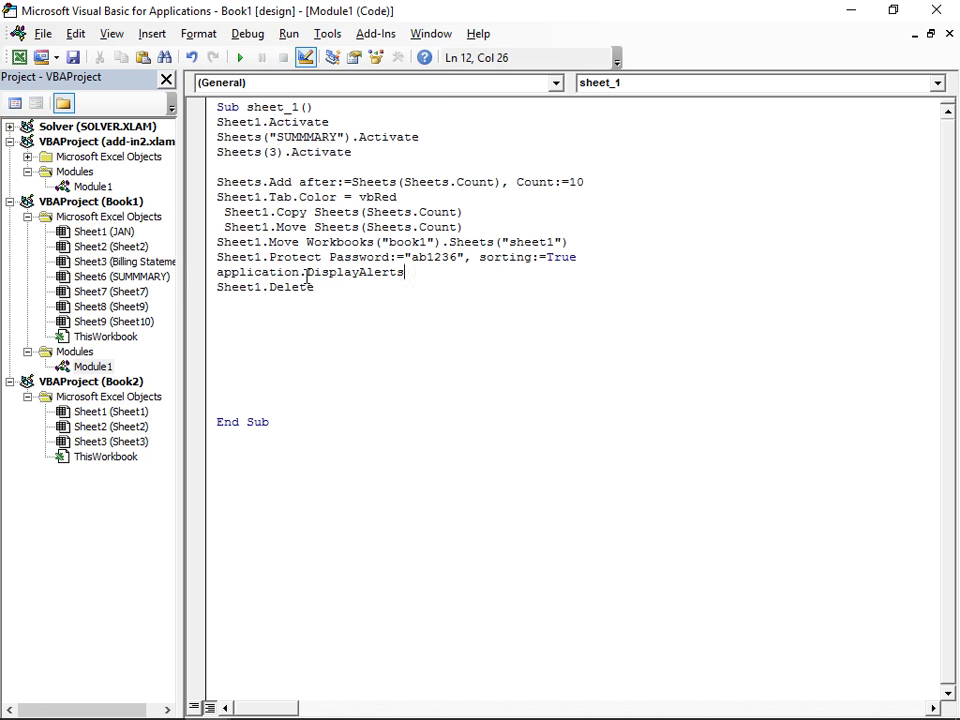
{"action": "key", "text": "alt+F11"}
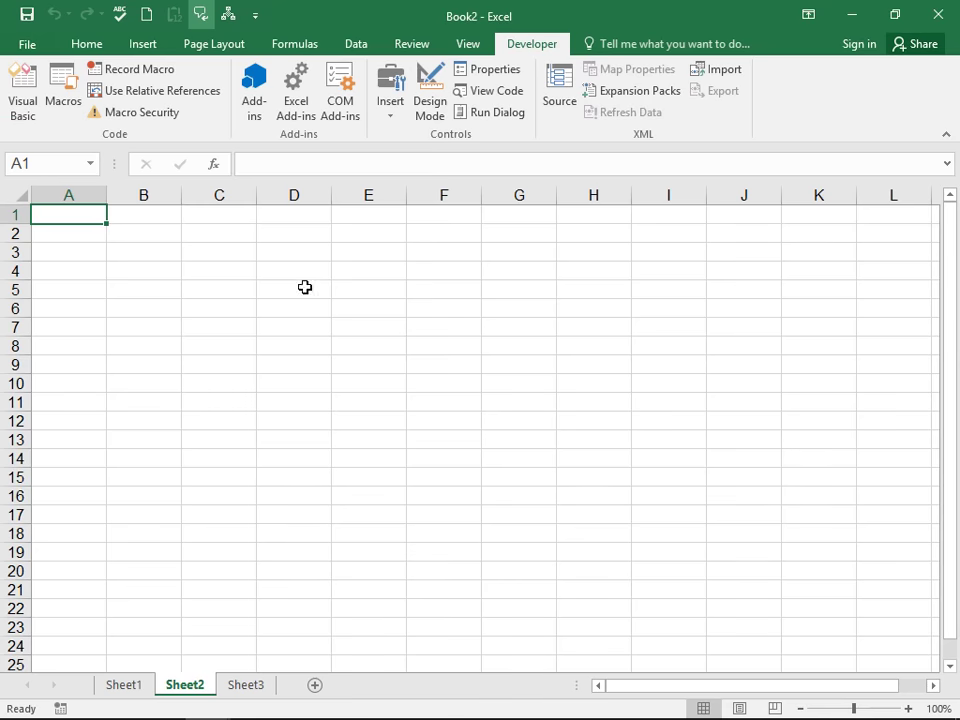
Step: Add three new blank sheets, Sheet4 through Sheet6, to Book2
{"action": "left_click", "coordinate": [352, 583]}
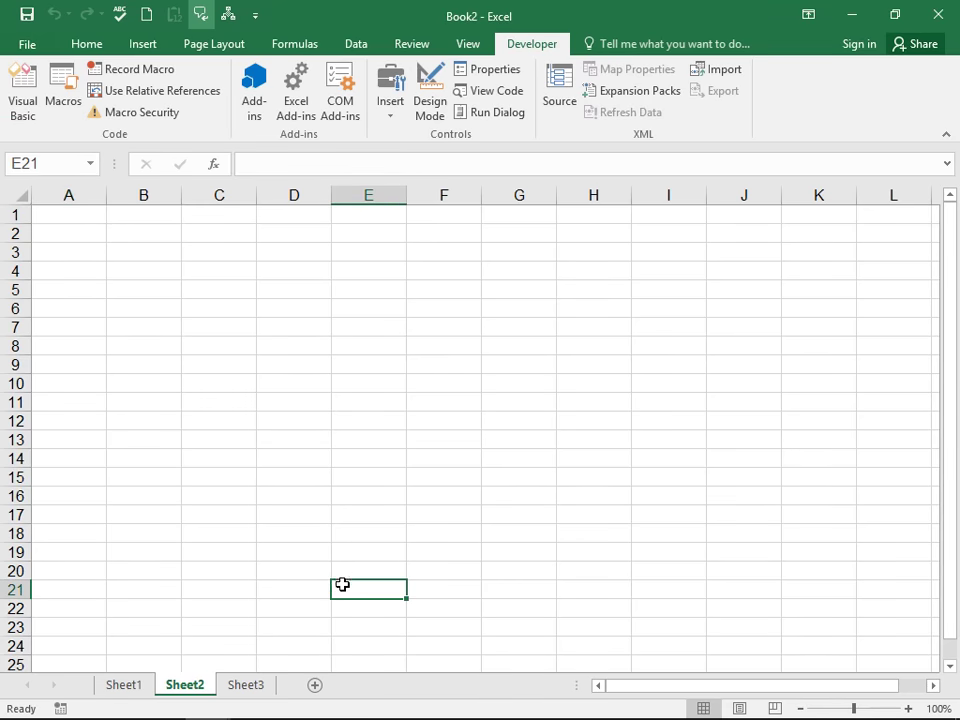
{"action": "left_click", "coordinate": [315, 684]}
{"action": "left_click", "coordinate": [374, 684]}
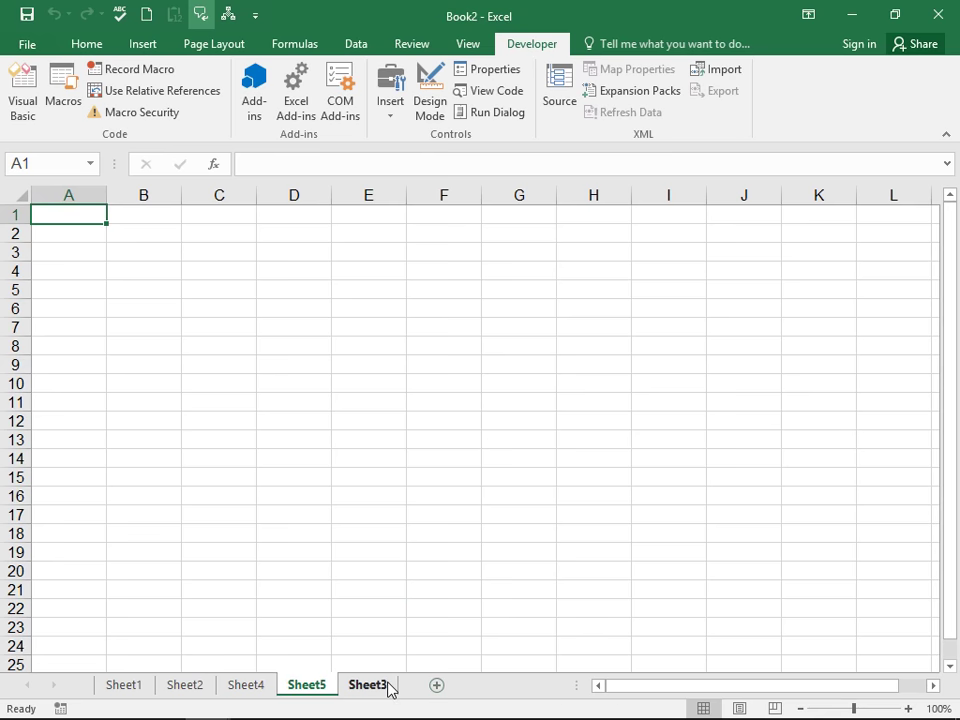
{"action": "left_click", "coordinate": [436, 685]}
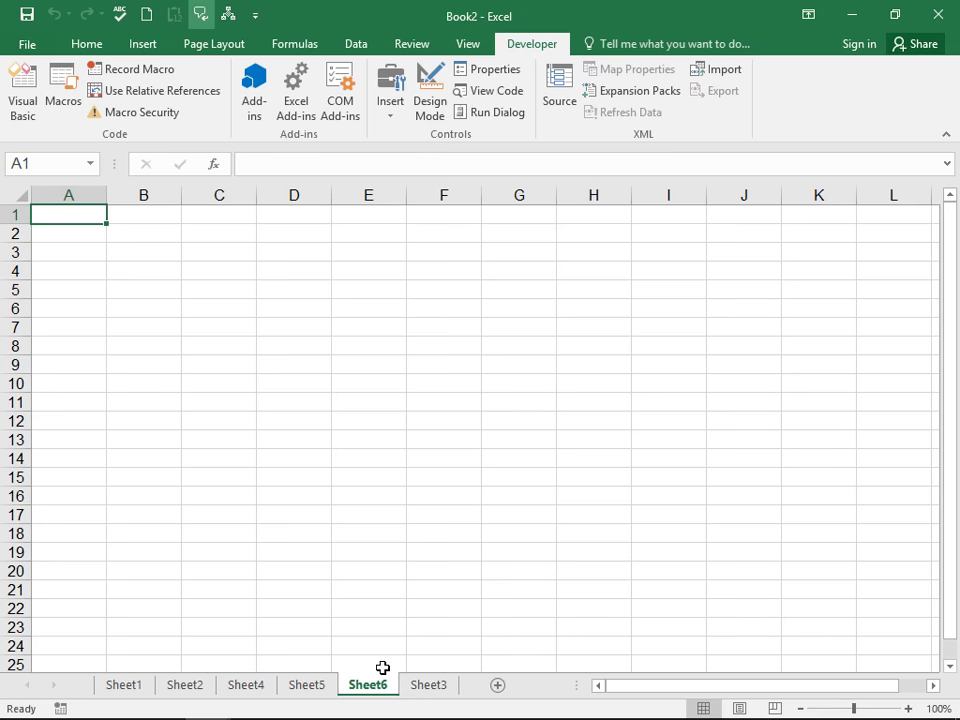
{"action": "left_click_drag", "start_coordinate": [368, 571], "coordinate": [368, 608]}
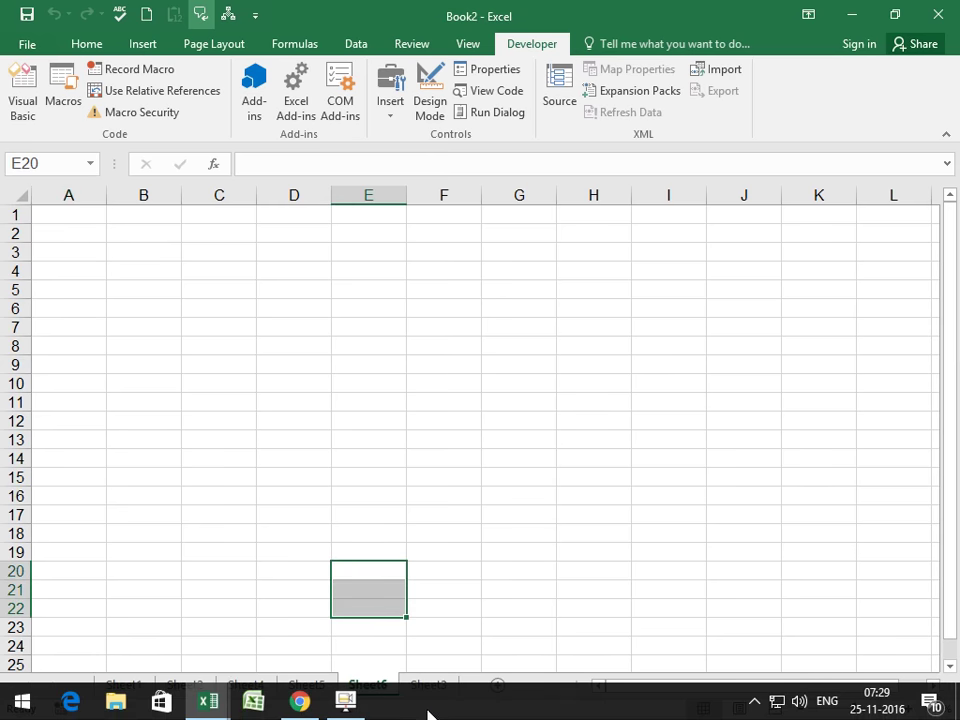
{"action": "right_click", "coordinate": [440, 703]}
Step: Show the Windows desktop and refresh it
{"action": "left_click", "coordinate": [500, 576]}
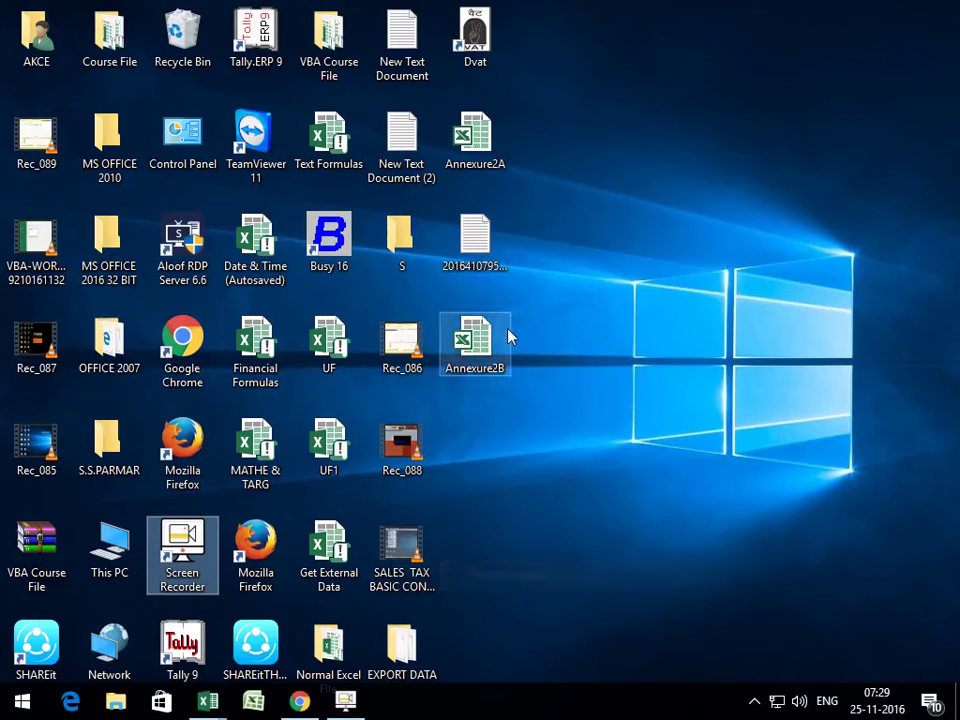
{"action": "right_click", "coordinate": [650, 259]}
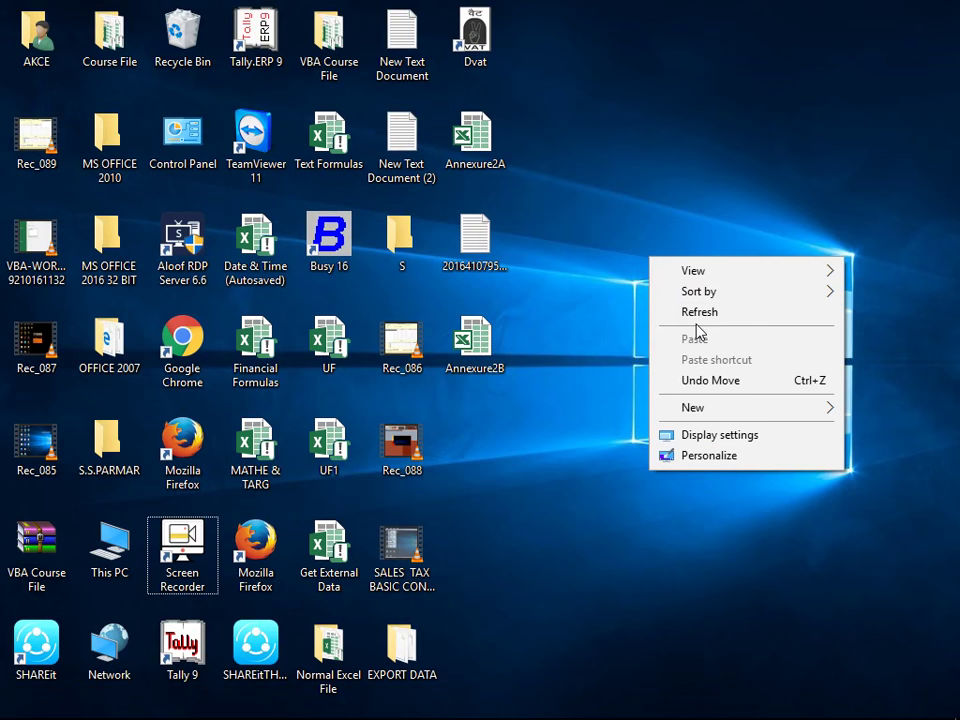
{"action": "left_click", "coordinate": [682, 316]}
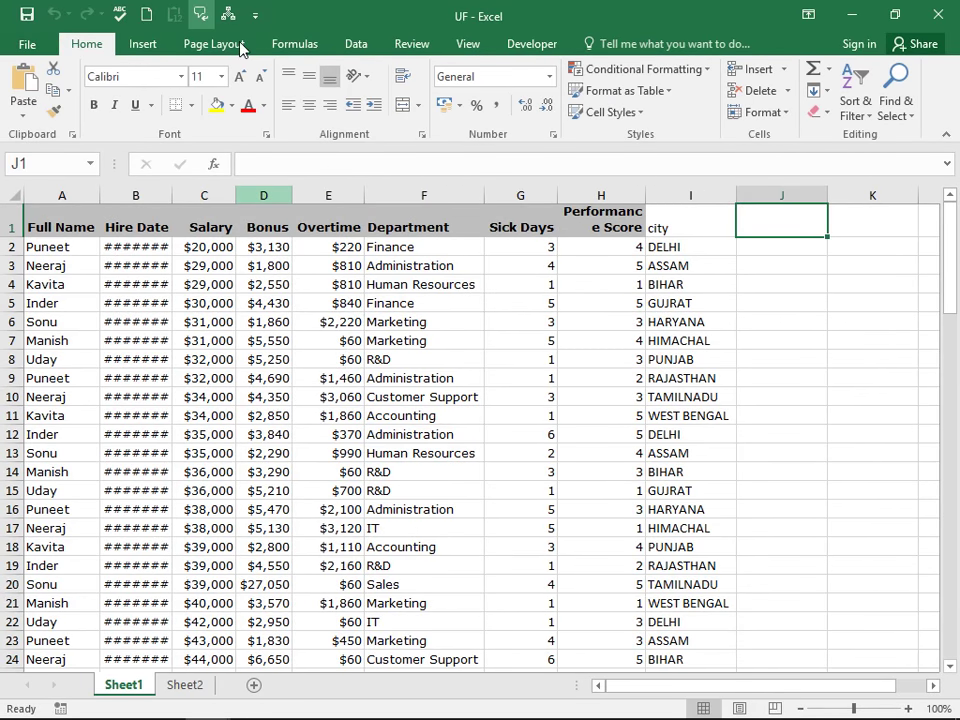
Step: Turn on header filters, filter the city column to DELHI, and select the filtered table
{"action": "left_click", "coordinate": [836, 510]}
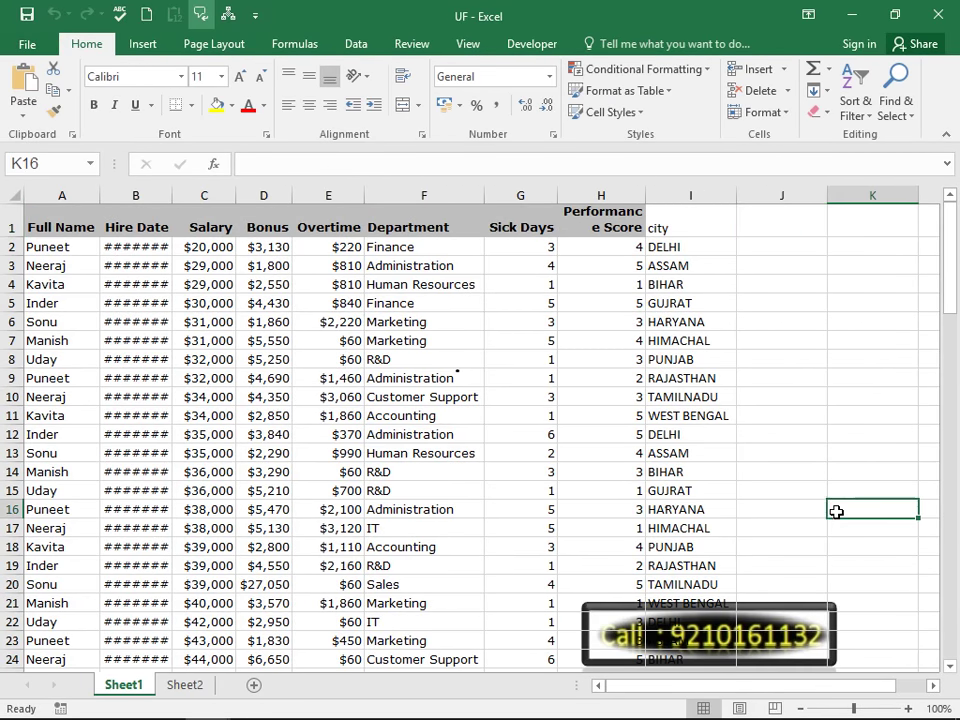
{"action": "left_click", "coordinate": [682, 232]}
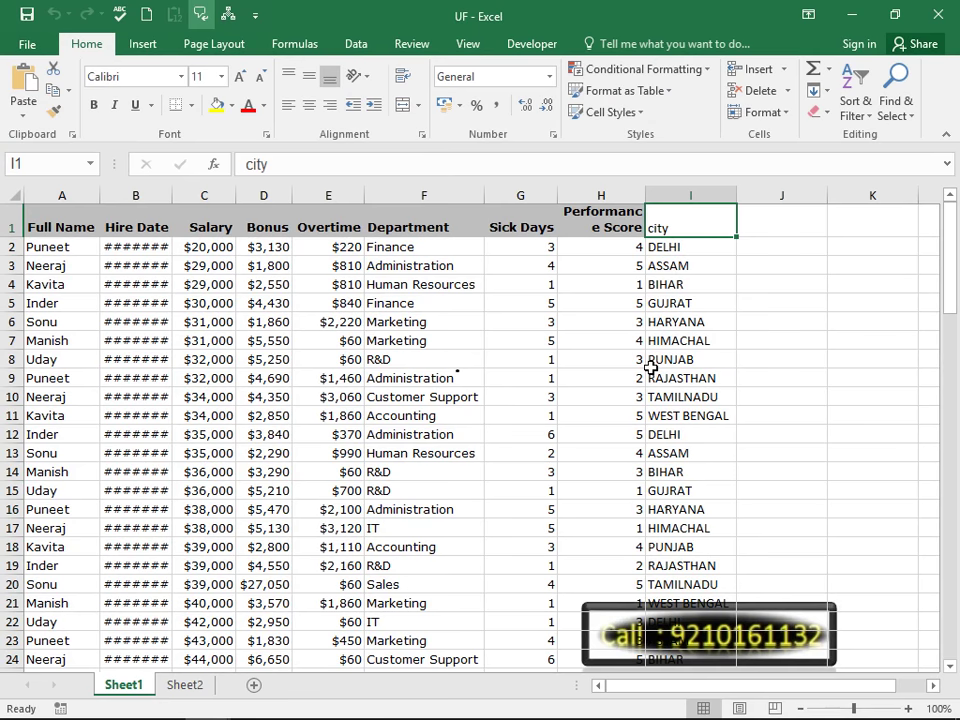
{"action": "left_click", "coordinate": [57, 227]}
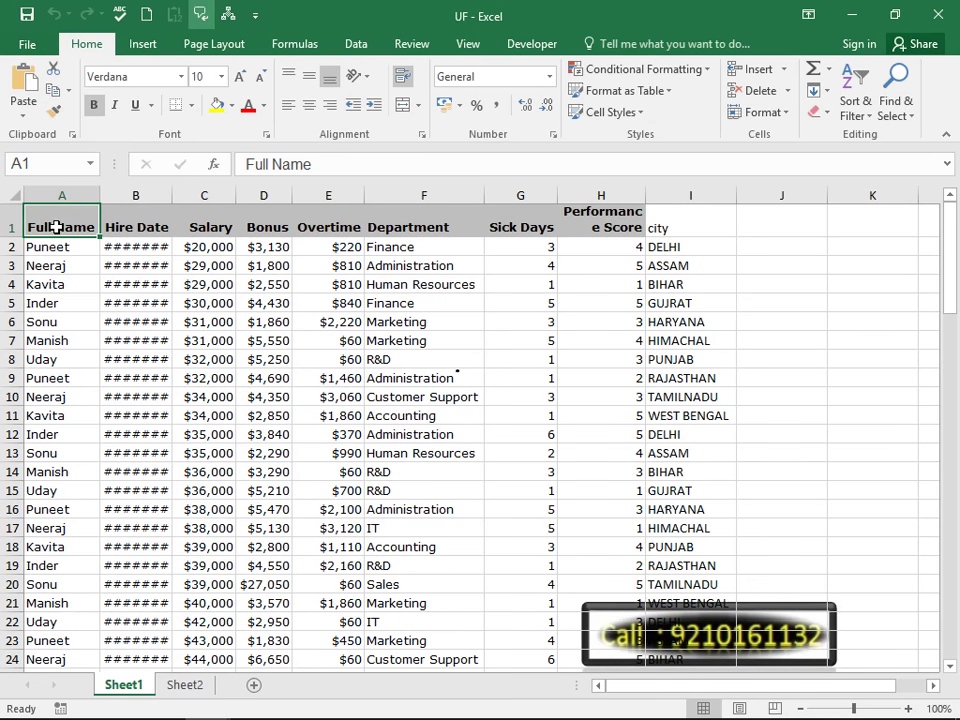
{"action": "key", "text": "ctrl+shift+l"}
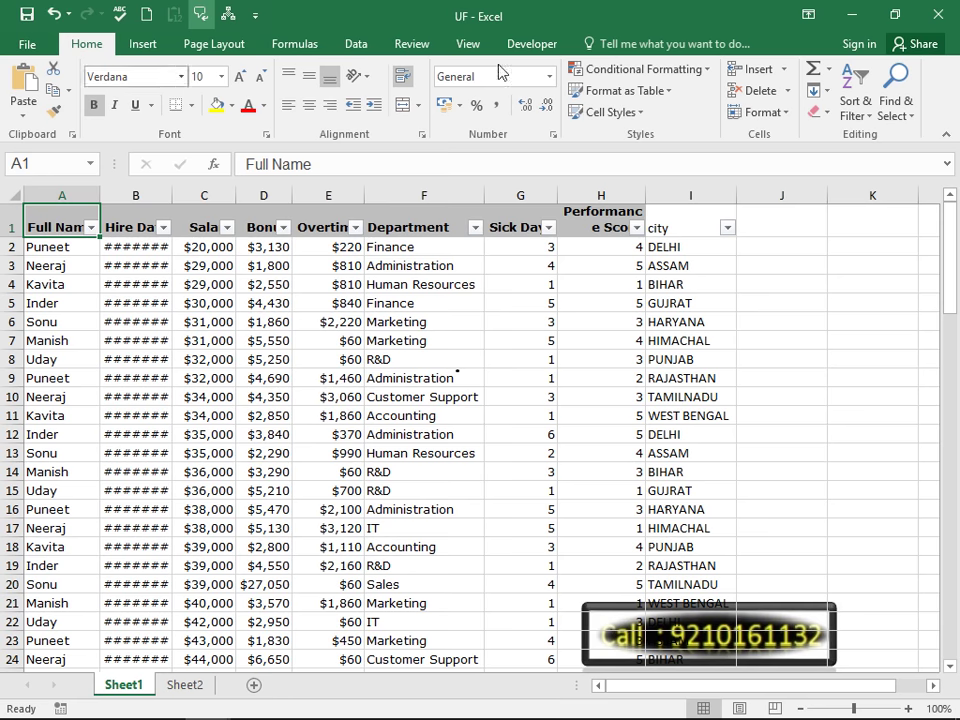
{"action": "left_click", "coordinate": [727, 228]}
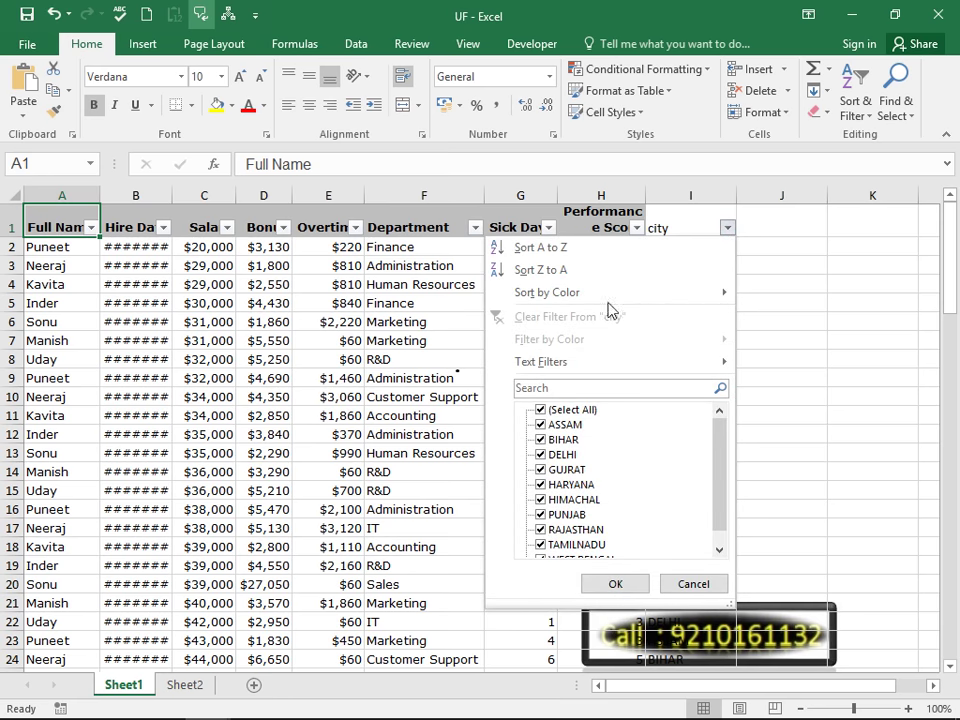
{"action": "left_click", "coordinate": [565, 410]}
{"action": "left_click", "coordinate": [560, 455]}
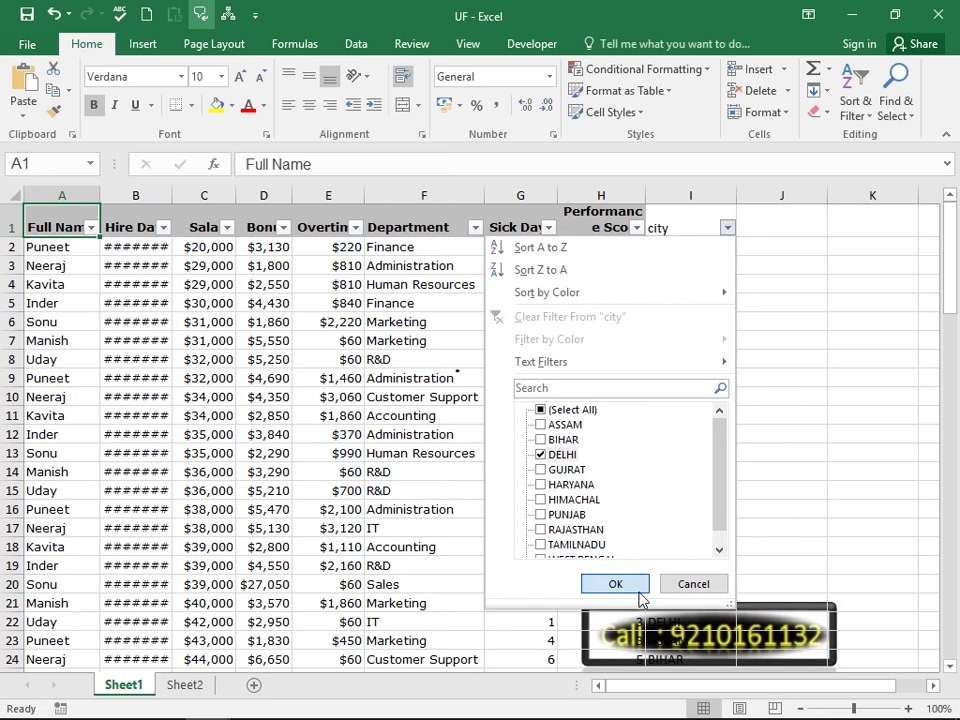
{"action": "left_click", "coordinate": [615, 584]}
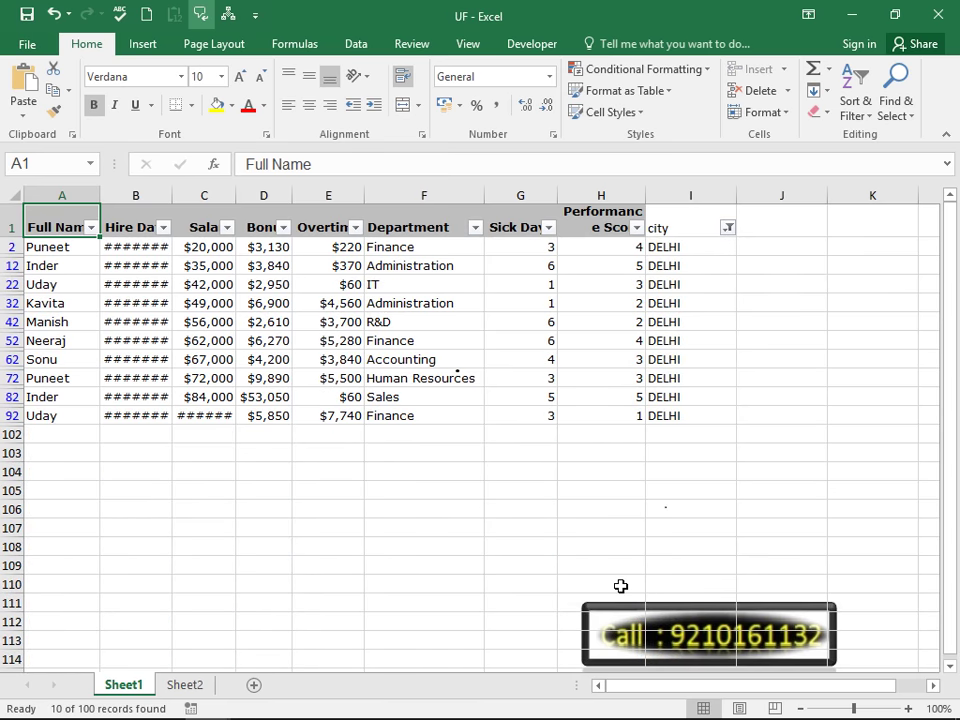
{"action": "key", "text": "ctrl+shift+Right"}
{"action": "key", "text": "ctrl+shift+Down"}
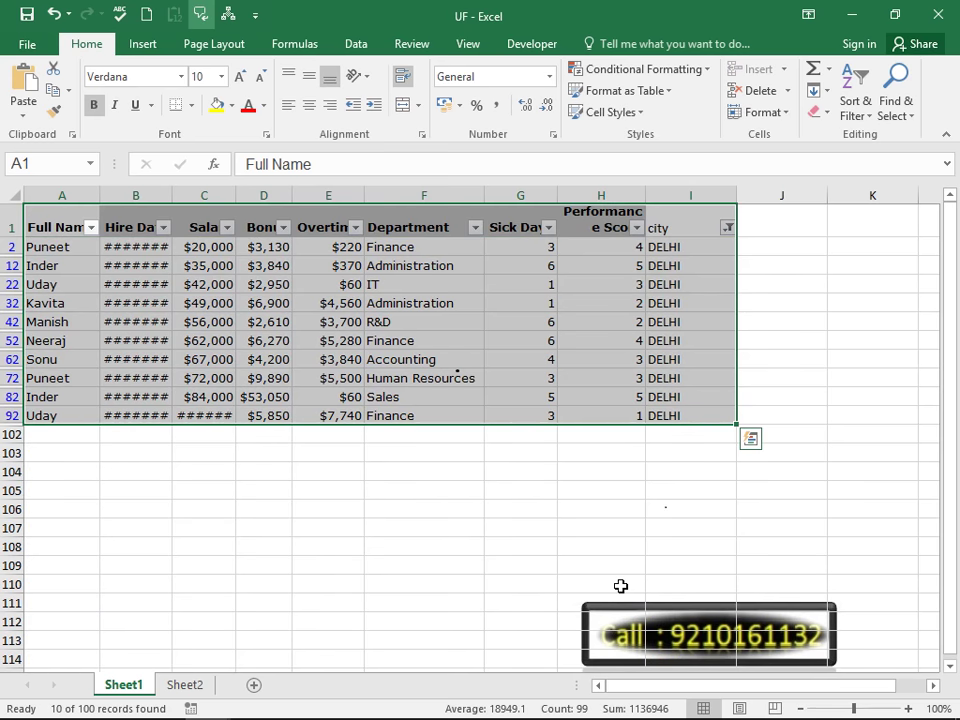
Step: Clear the city filter to show all rows and select cell A1
{"action": "left_click", "coordinate": [727, 228]}
{"action": "left_click", "coordinate": [659, 318]}
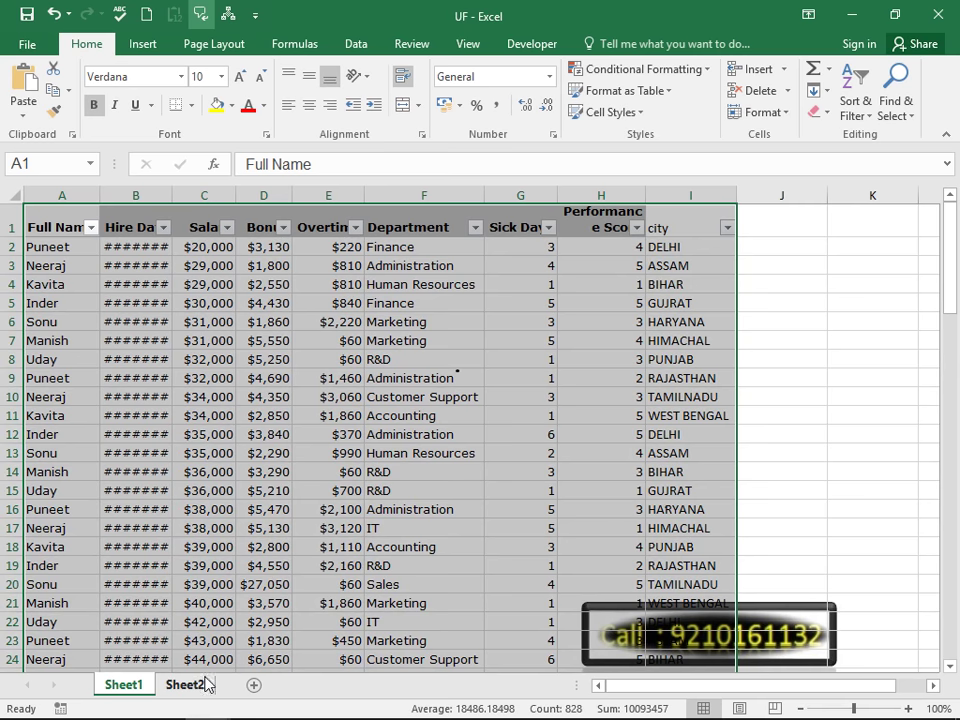
{"action": "left_click", "coordinate": [315, 475]}
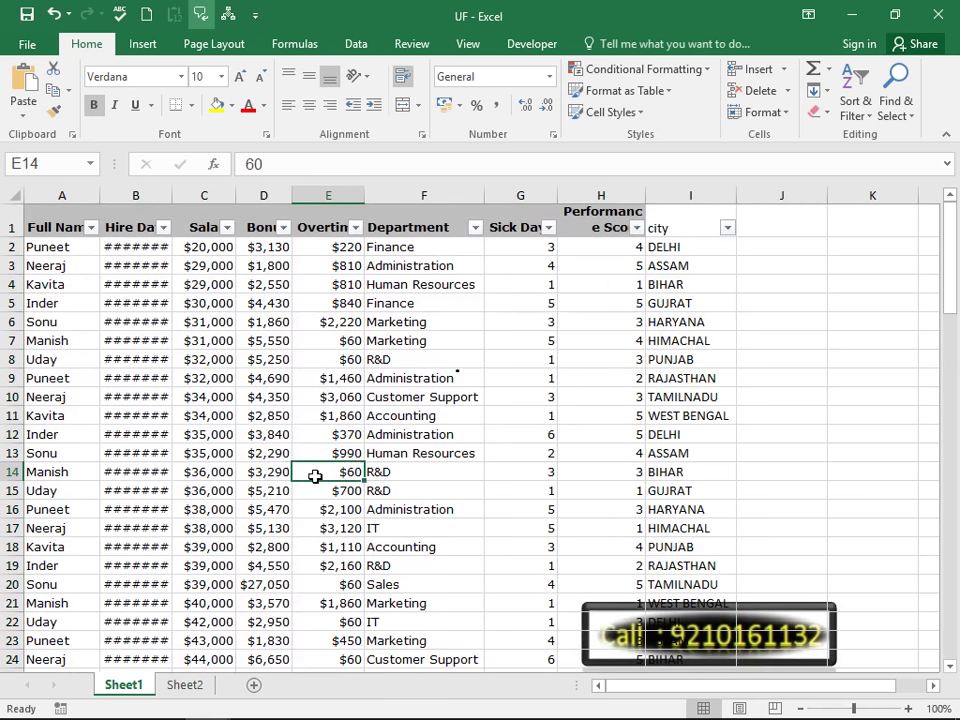
{"action": "left_click", "coordinate": [67, 215]}
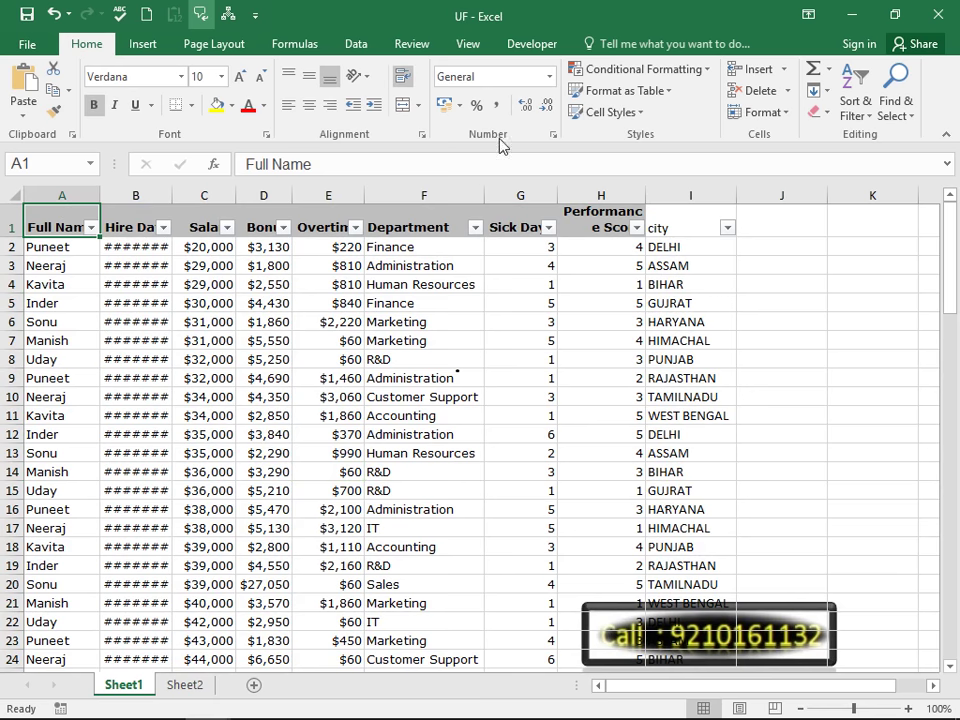
Step: Start recording Macro1 and copy city column I onto a new worksheet
{"action": "left_click", "coordinate": [520, 44]}
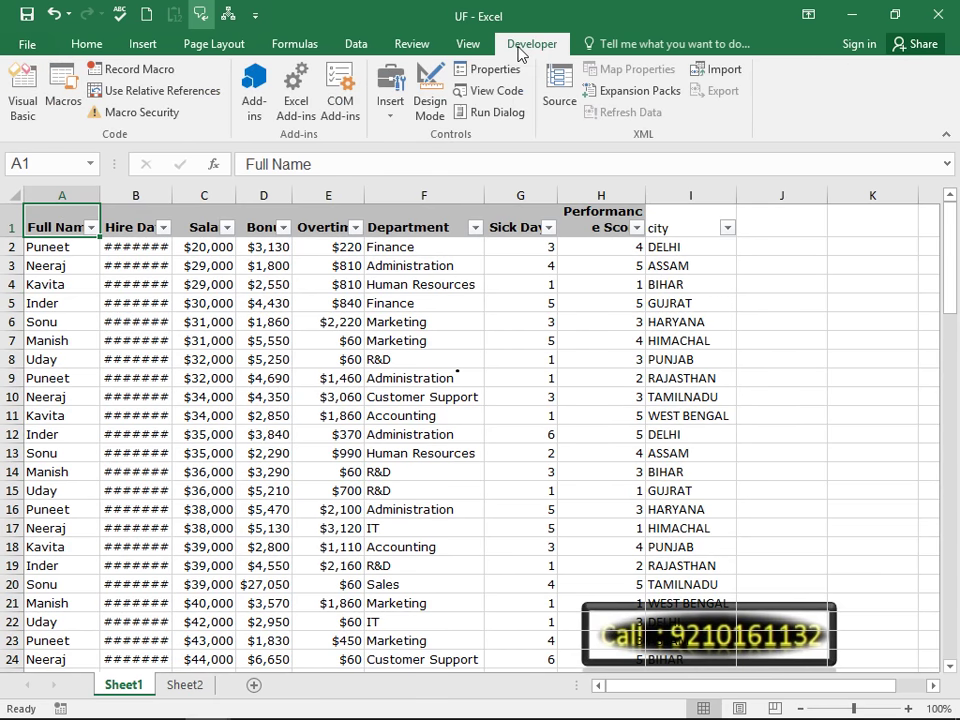
{"action": "left_click", "coordinate": [105, 69]}
{"action": "left_click", "coordinate": [251, 325]}
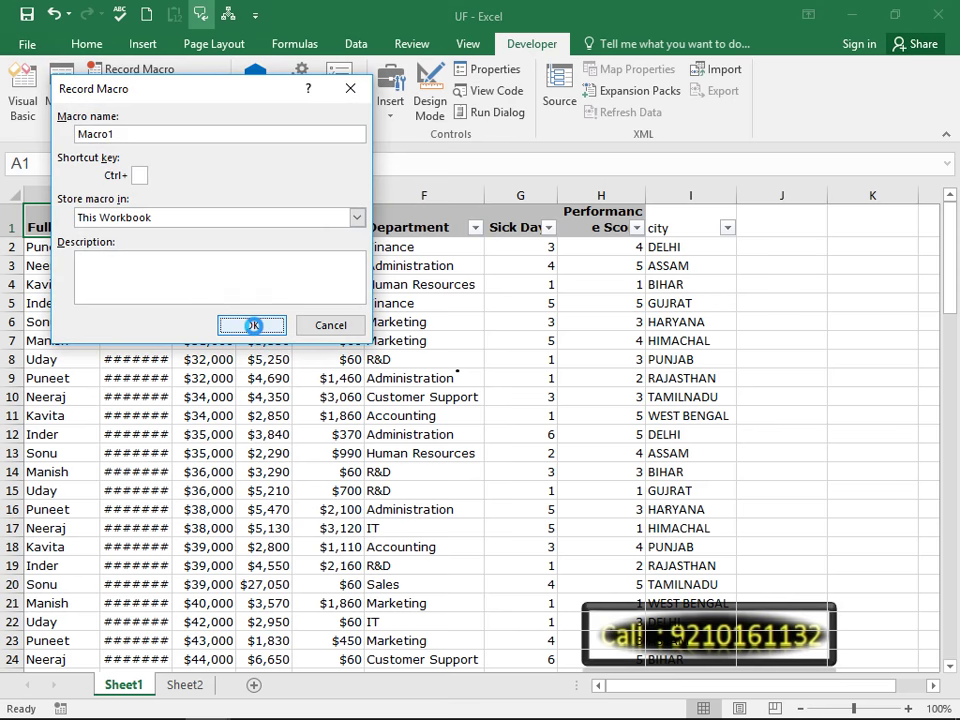
{"action": "left_click", "coordinate": [686, 196]}
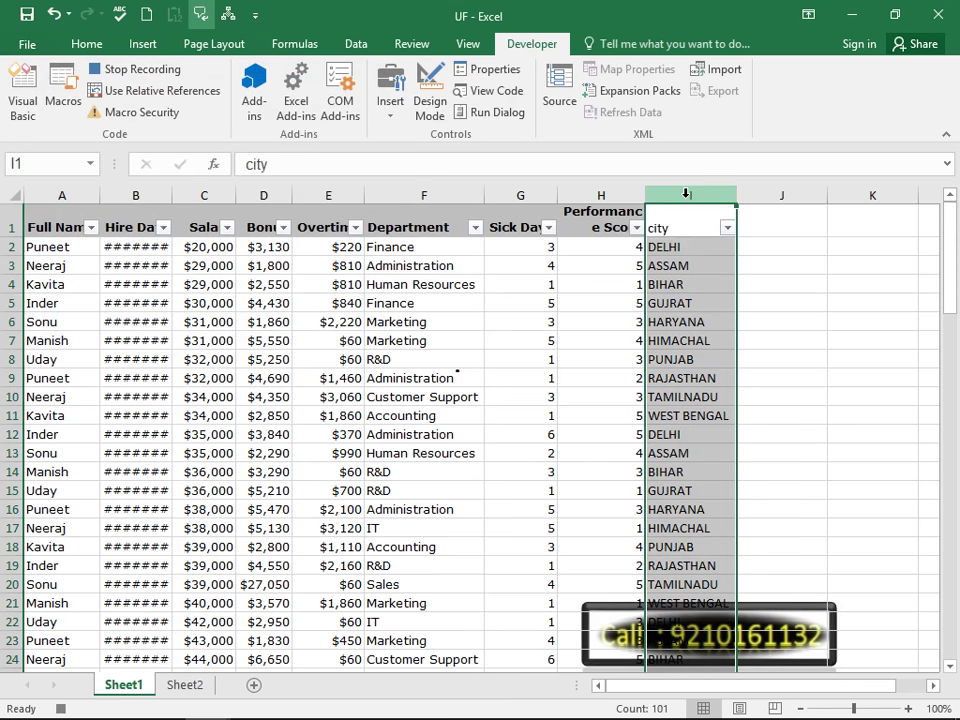
{"action": "key", "text": "ctrl+c"}
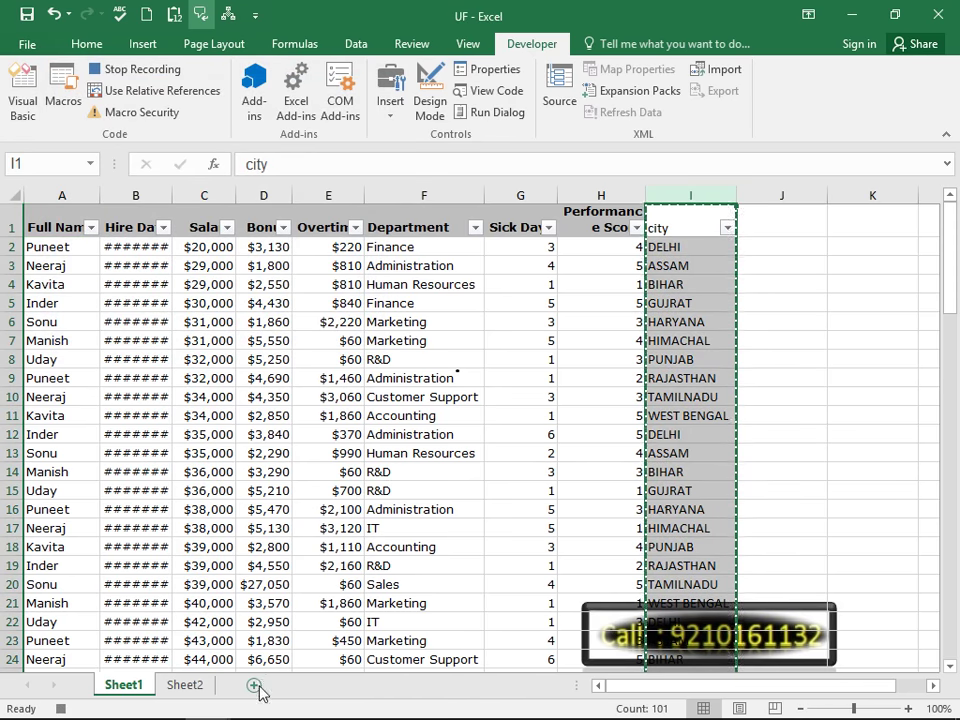
{"action": "left_click", "coordinate": [256, 686]}
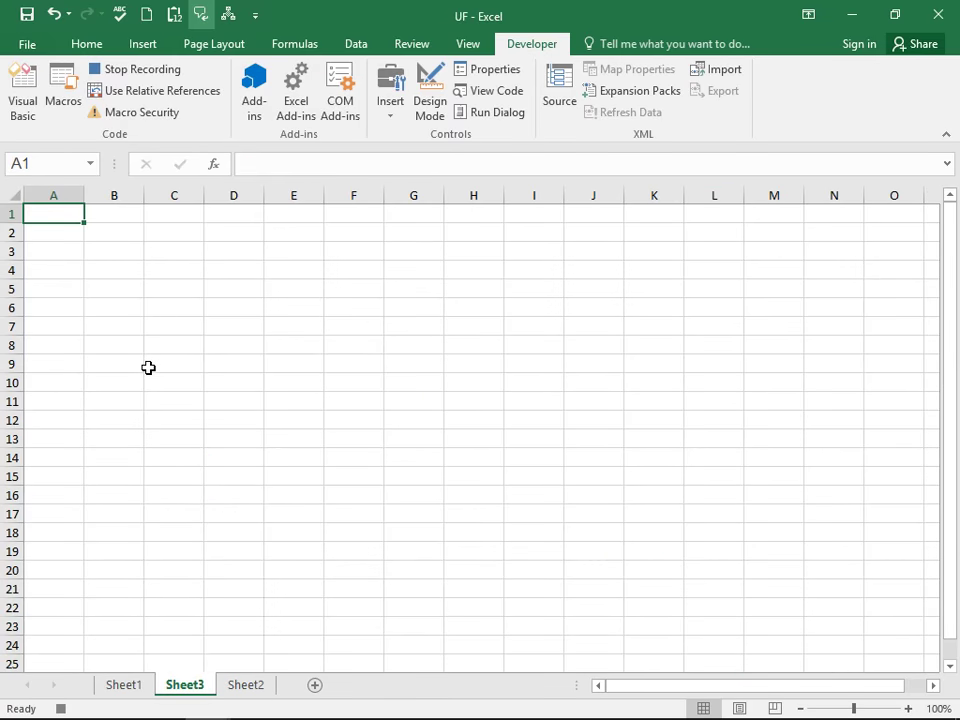
{"action": "key", "text": "ctrl+v"}
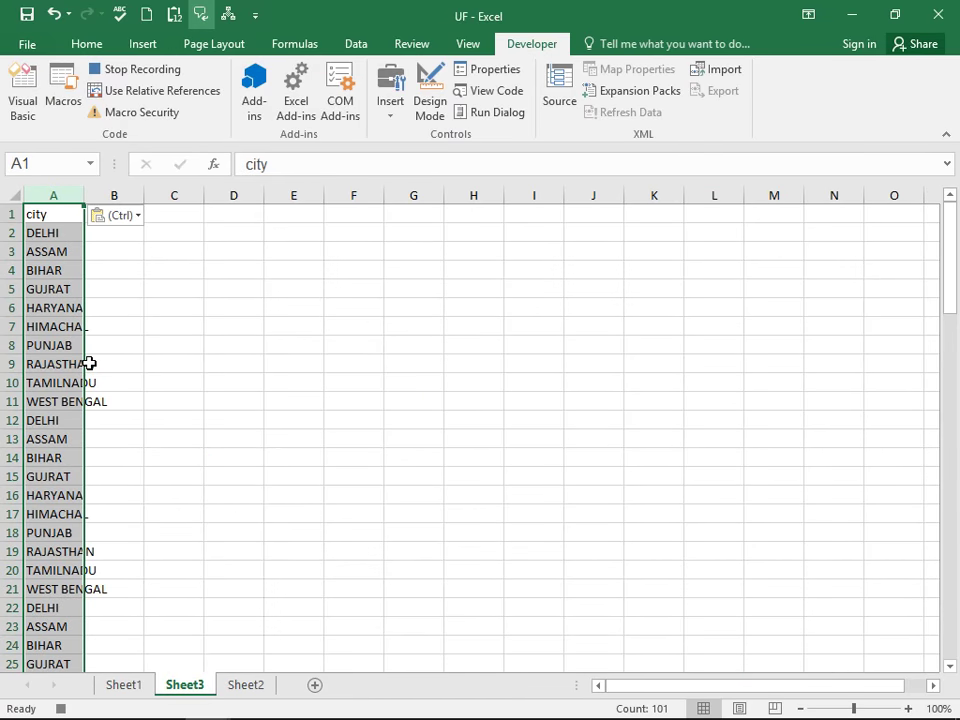
Step: Remove duplicate cities (90 removed) and rename the new sheet to temp
{"action": "left_click", "coordinate": [356, 44]}
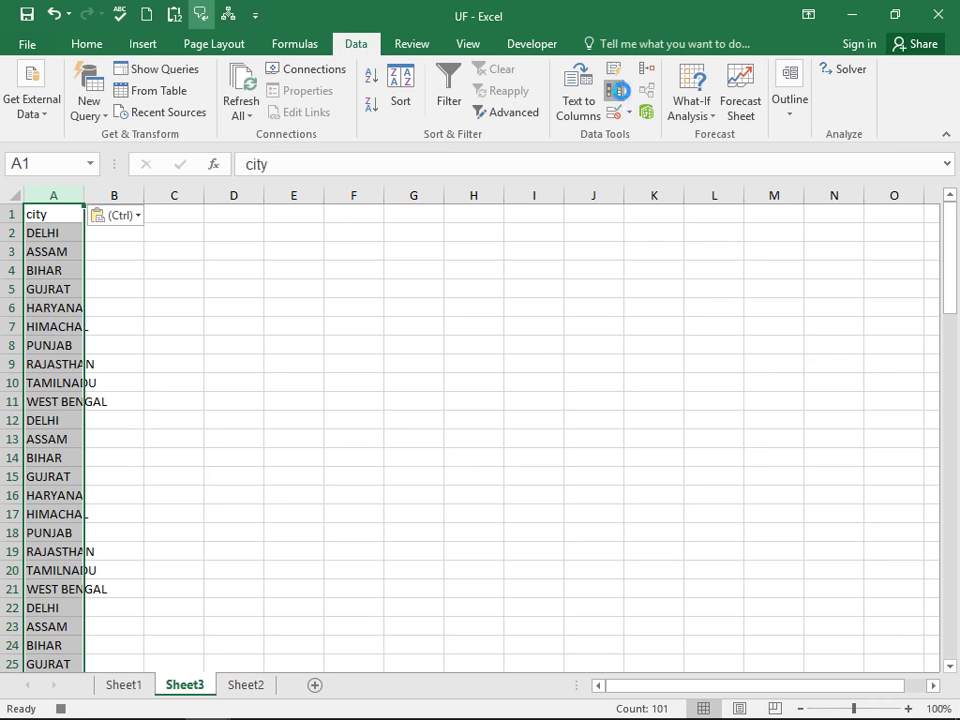
{"action": "left_click", "coordinate": [621, 114]}
{"action": "left_click", "coordinate": [312, 339]}
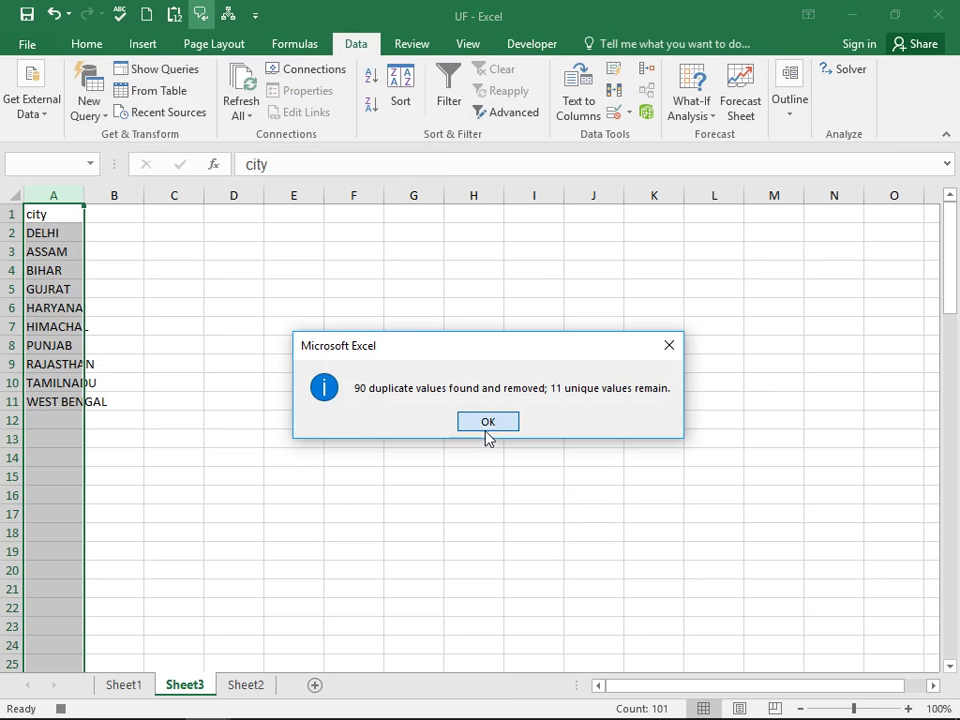
{"action": "left_click", "coordinate": [488, 422]}
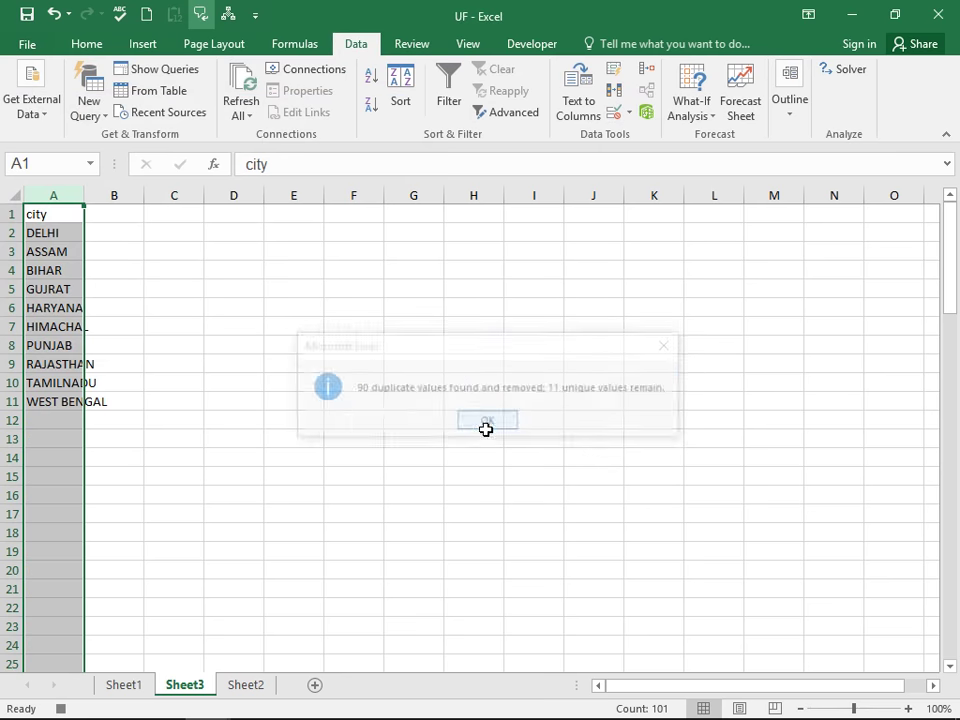
{"action": "double_click", "coordinate": [190, 688]}
{"action": "type", "text": "te"}
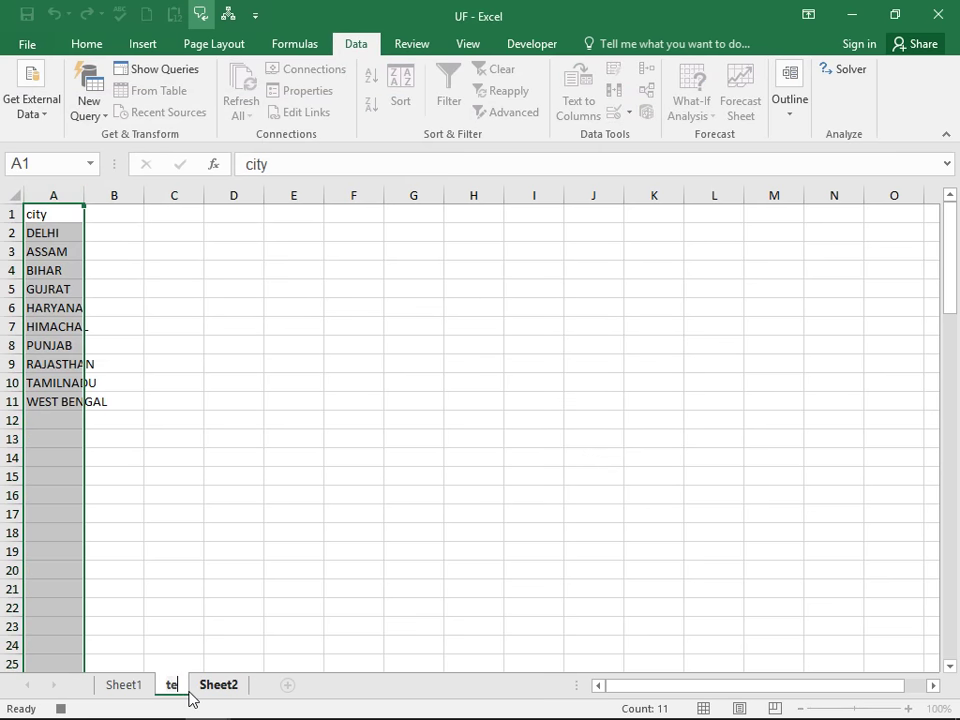
{"action": "type", "text": "mp"}
{"action": "key", "text": "Return"}
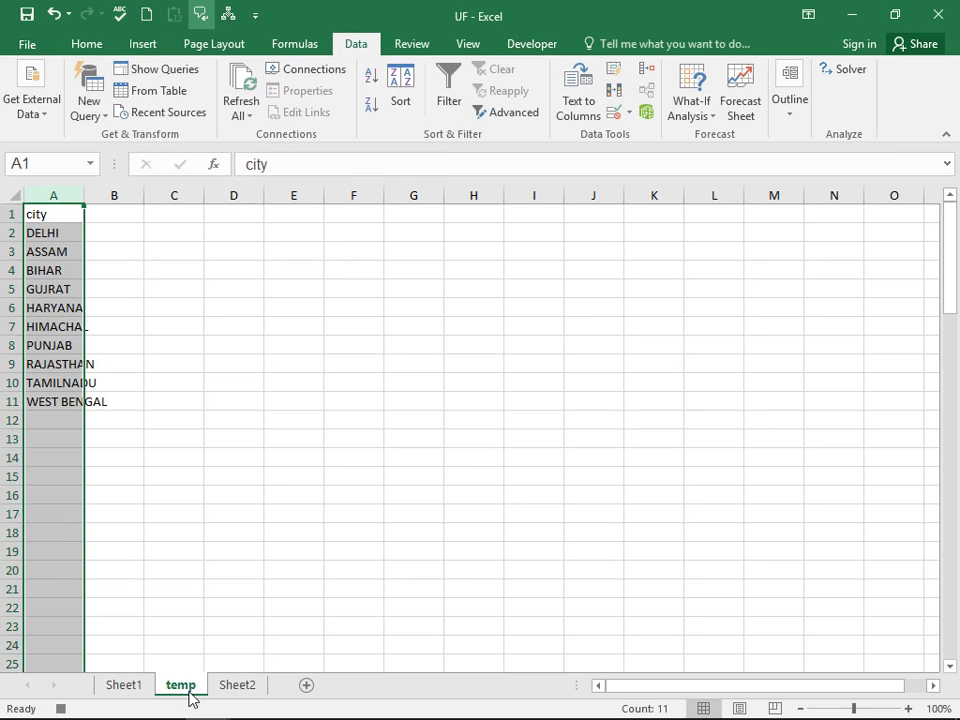
Step: Select the city list from A2 down, then stop the macro recording
{"action": "left_click", "coordinate": [33, 213]}
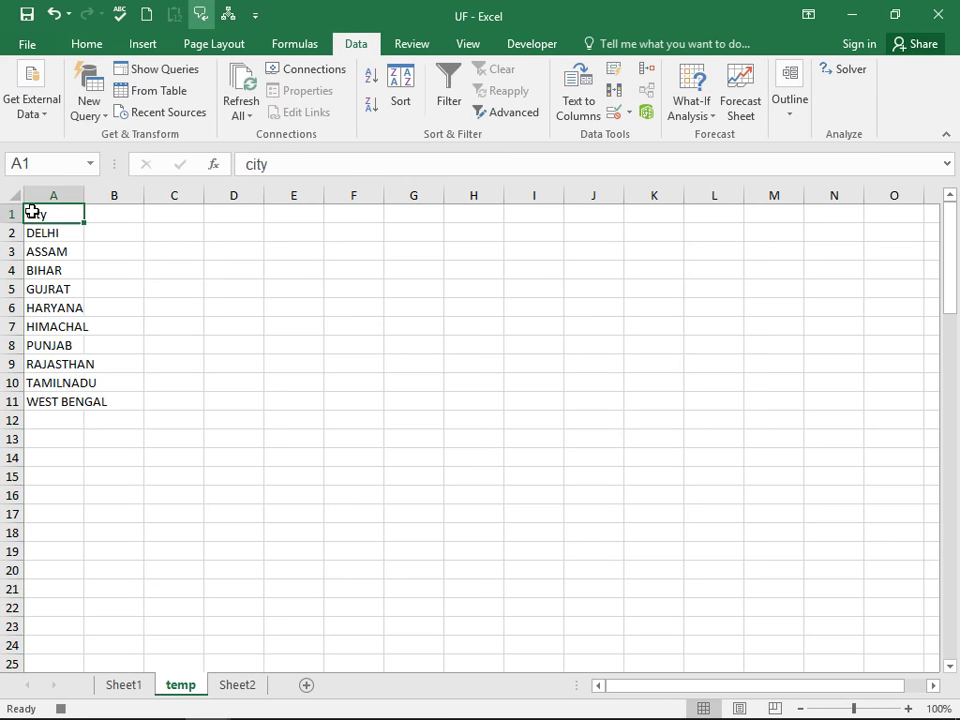
{"action": "key", "text": "Down"}
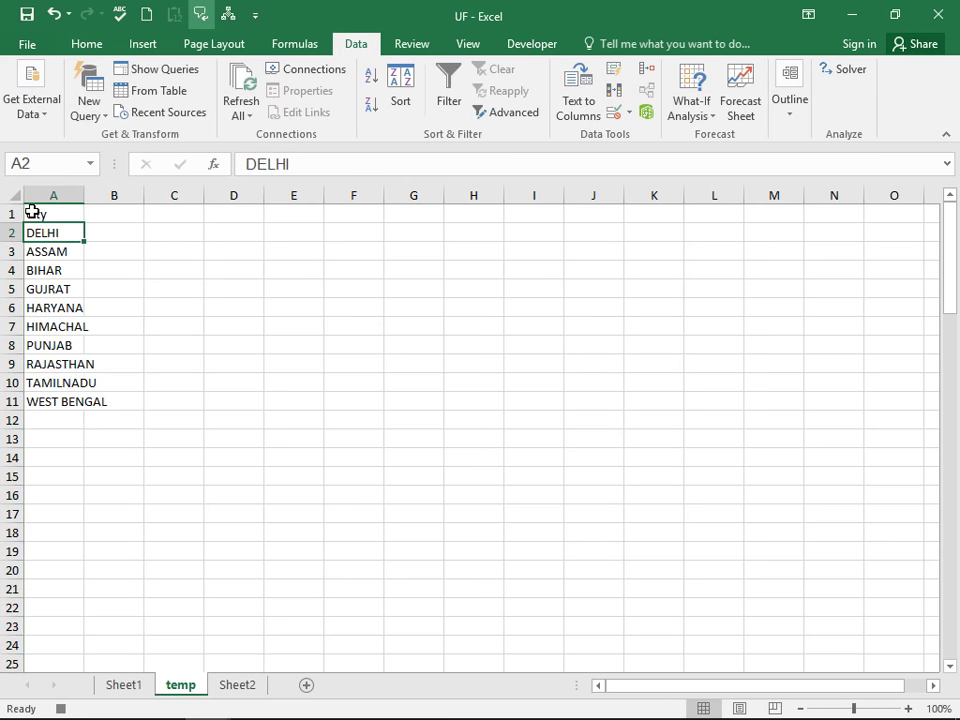
{"action": "key", "text": "ctrl+shift+Down"}
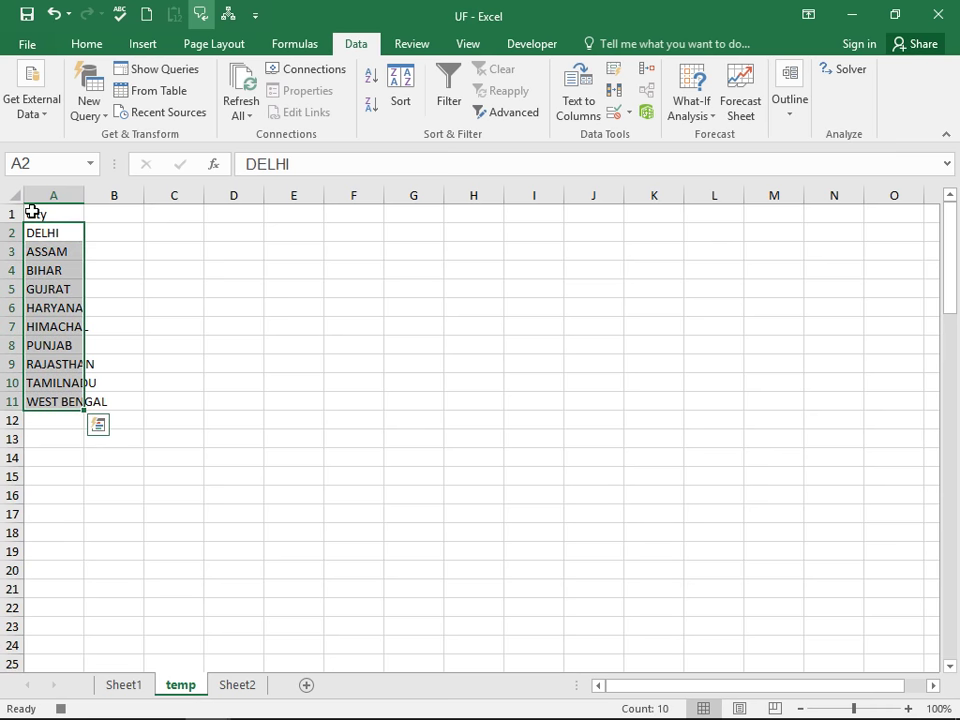
{"action": "left_click", "coordinate": [523, 46]}
{"action": "left_click", "coordinate": [145, 72]}
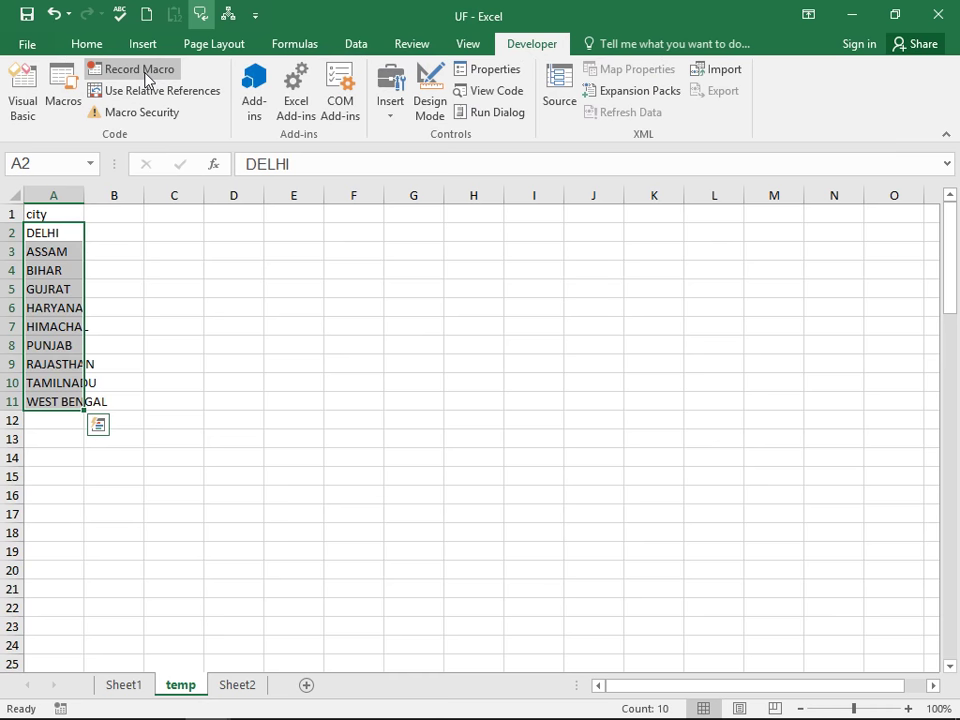
Step: Delete the temp sheet permanently
{"action": "left_click", "coordinate": [298, 493]}
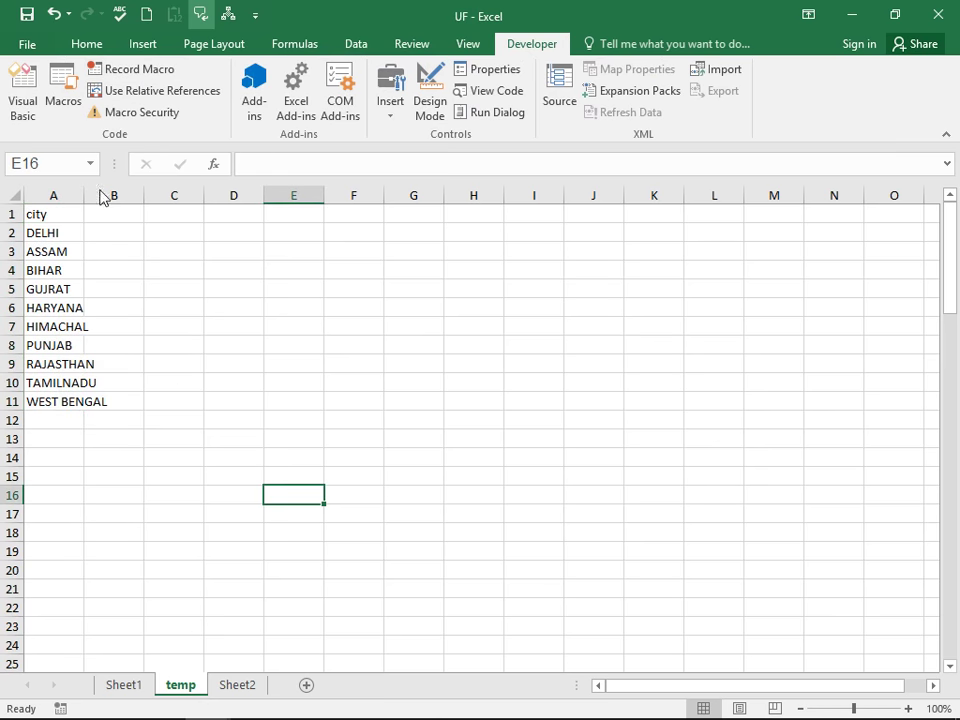
{"action": "right_click", "coordinate": [179, 686]}
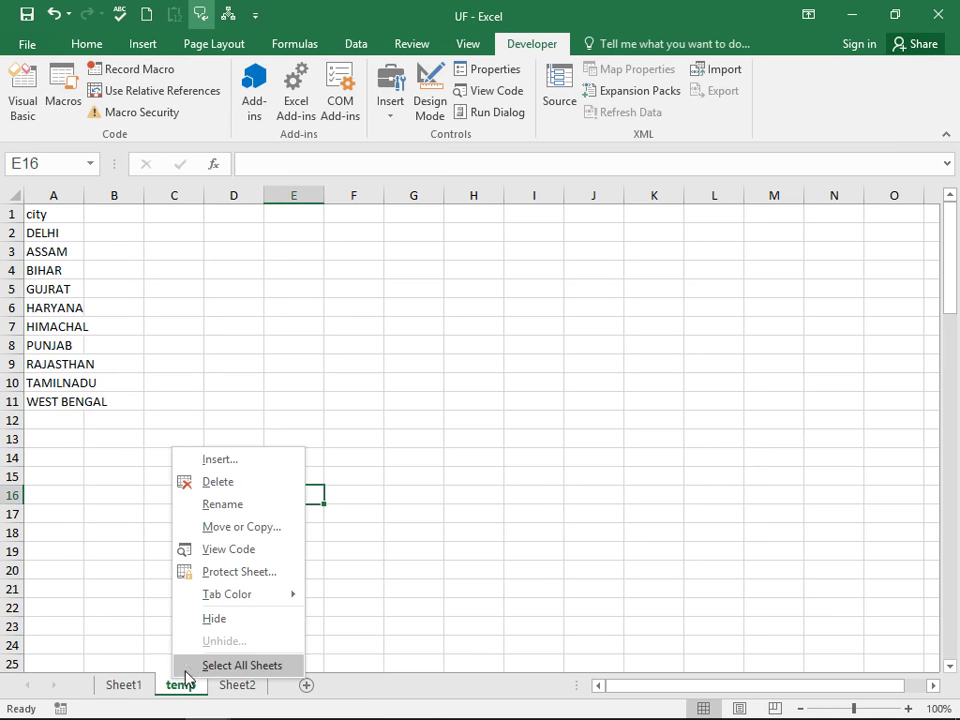
{"action": "left_click", "coordinate": [232, 482]}
{"action": "left_click", "coordinate": [458, 423]}
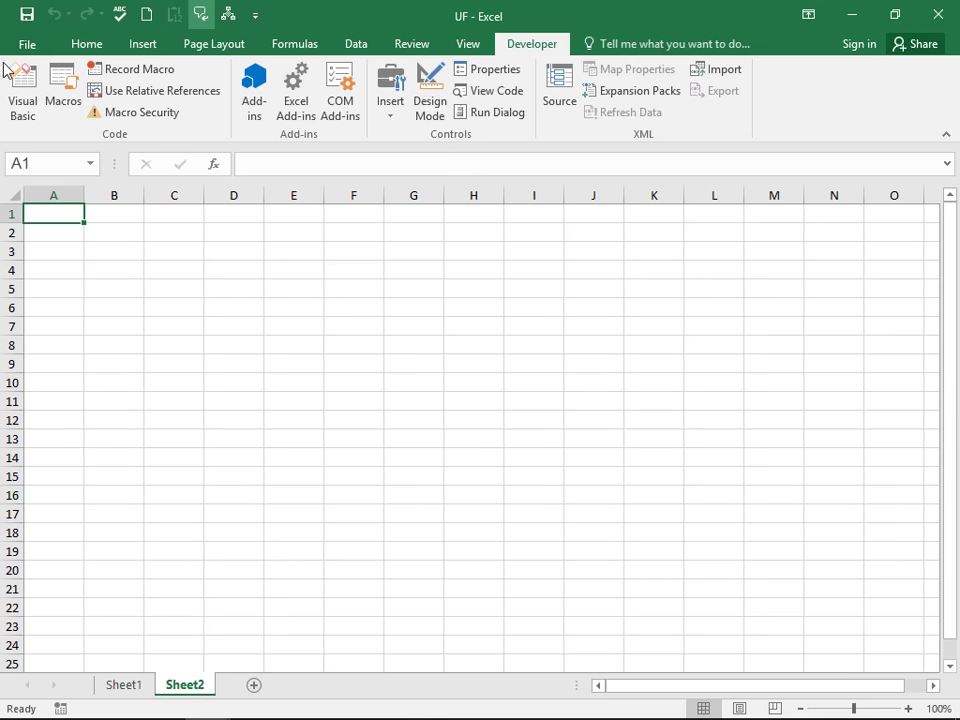
Step: Open Module2's Macro1 code and delete the Sheets("Sheet3").Select line
{"action": "left_click", "coordinate": [21, 88]}
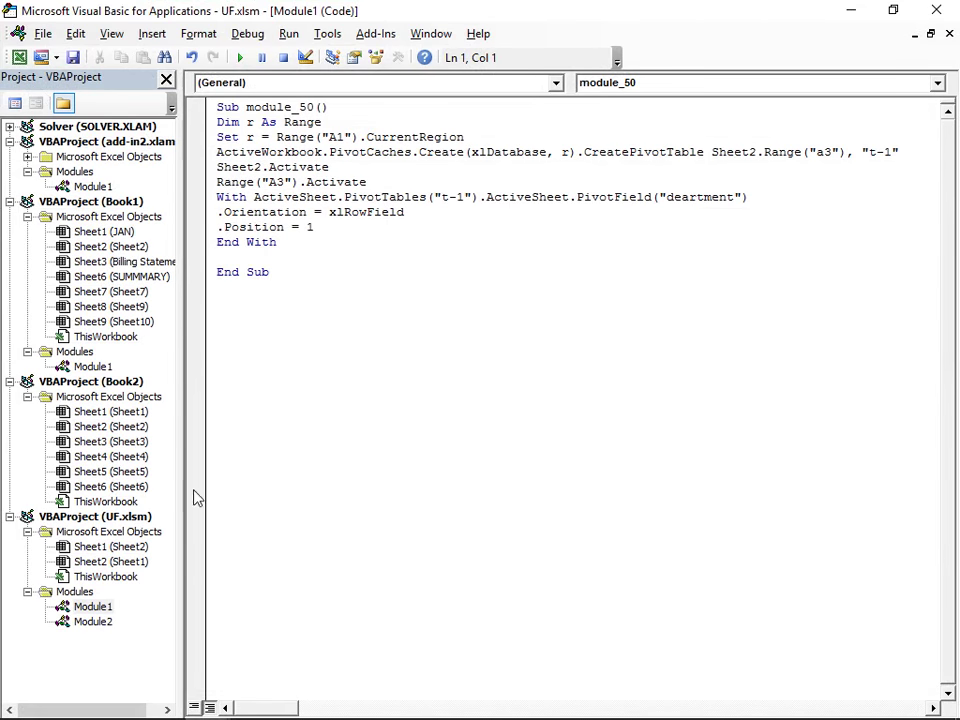
{"action": "double_click", "coordinate": [100, 622]}
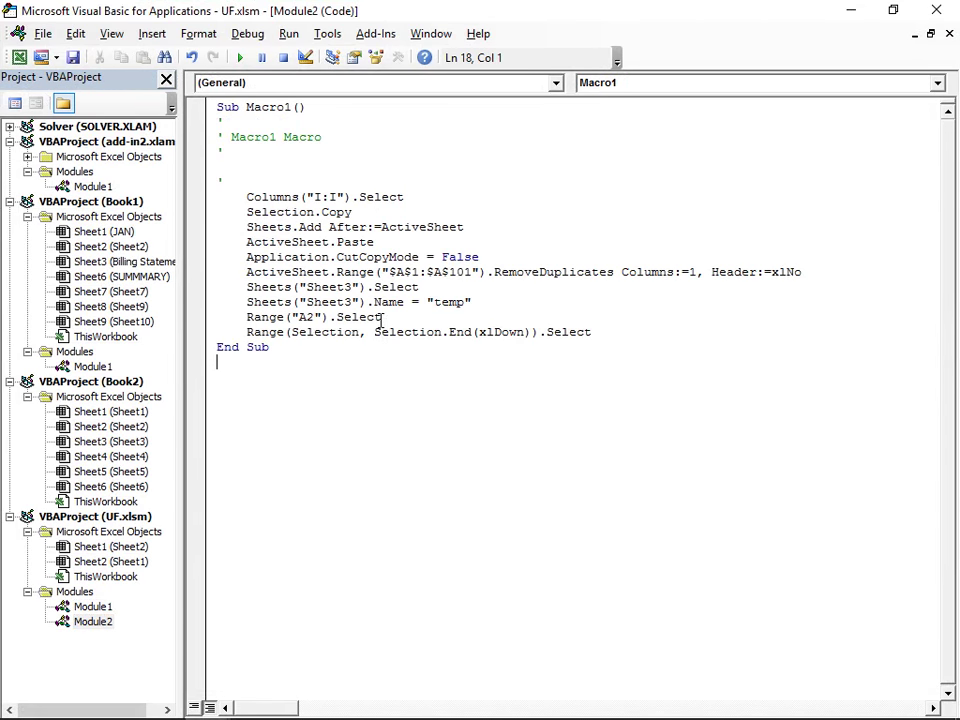
{"action": "left_click_drag", "start_coordinate": [383, 316], "coordinate": [233, 318]}
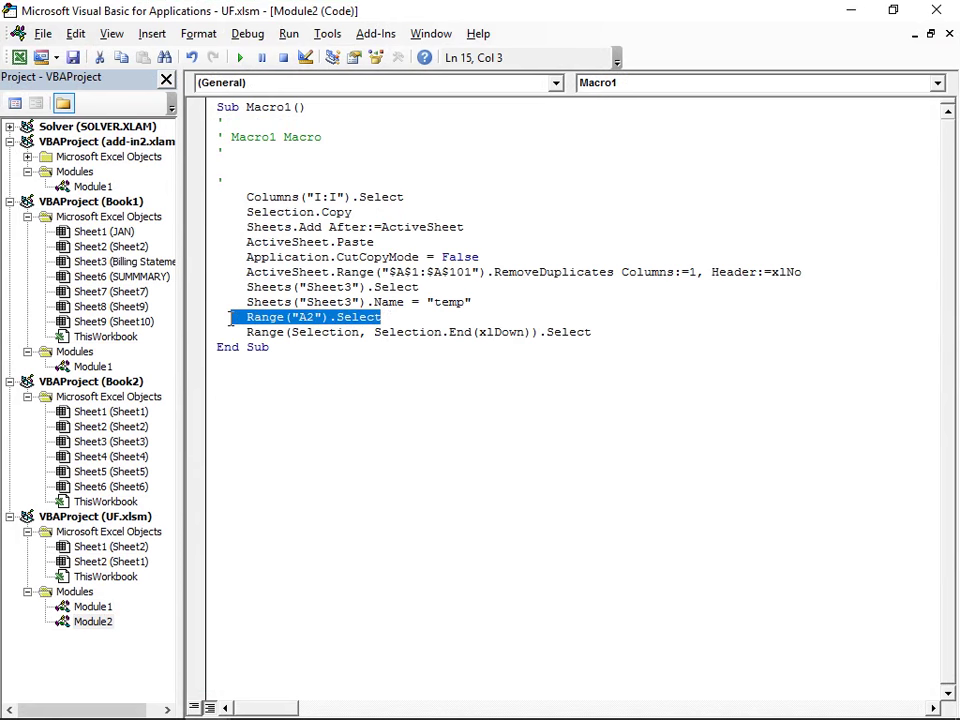
{"action": "left_click_drag", "start_coordinate": [424, 287], "coordinate": [255, 289]}
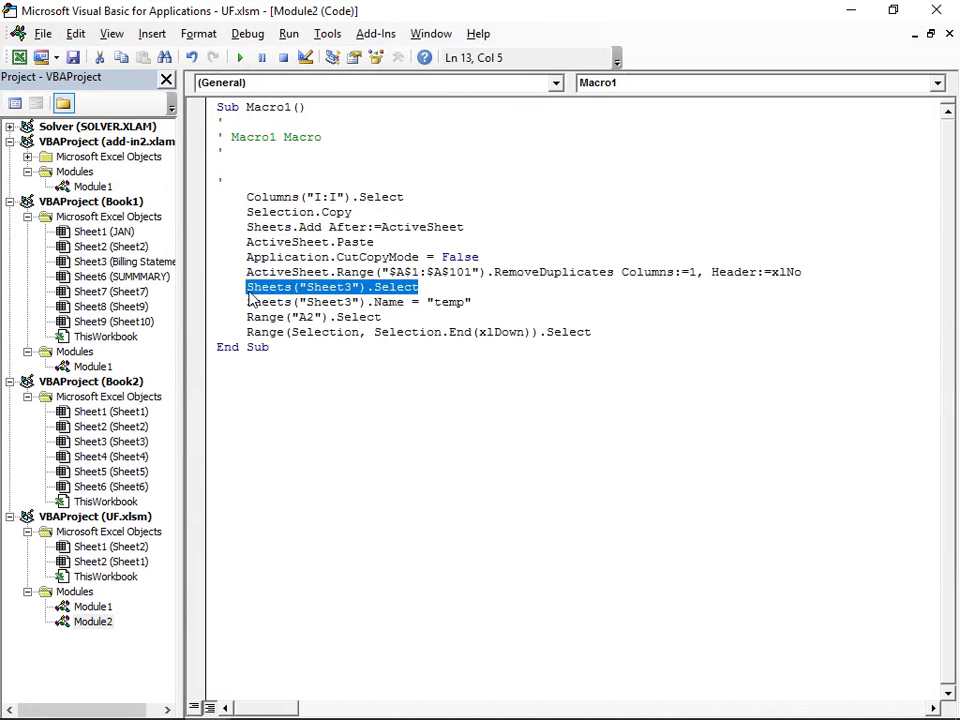
{"action": "key", "text": "Delete"}
Step: Rename ActiveSheet instead of Sheets("Sheet3") and trim the RemoveDuplicates range to $A$1
{"action": "left_click_drag", "start_coordinate": [367, 301], "coordinate": [241, 305]}
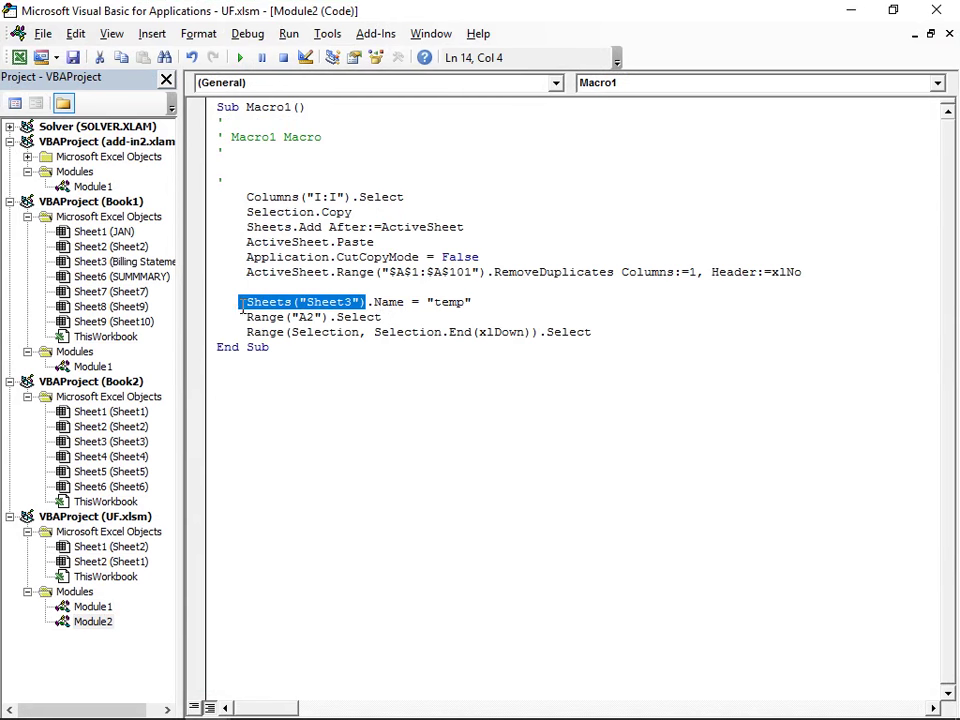
{"action": "key", "text": "Delete"}
{"action": "type", "text": "ac"}
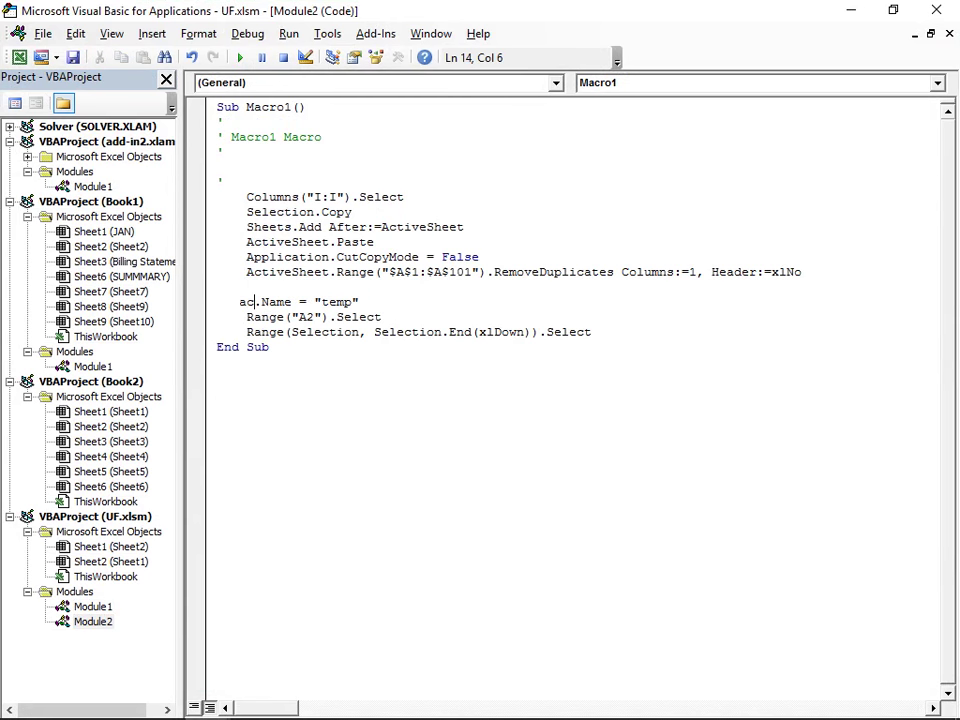
{"action": "type", "text": "tivesheet"}
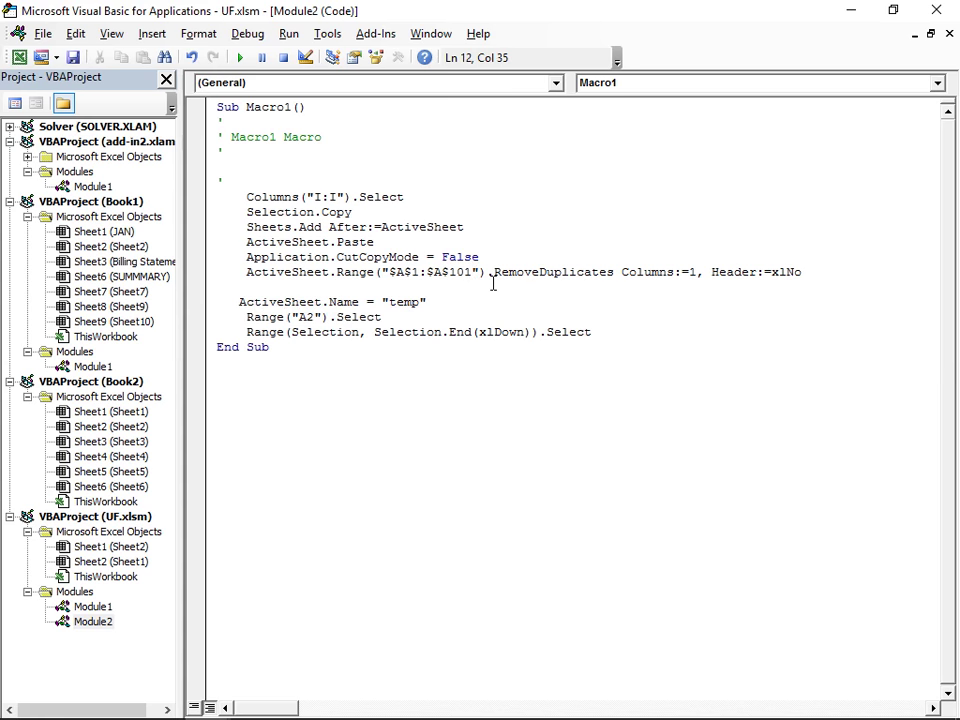
{"action": "key", "text": "BackSpace"}
{"action": "key", "text": "BackSpace"}
{"action": "key", "text": "BackSpace"}
{"action": "key", "text": "BackSpace"}
{"action": "key", "text": "BackSpace"}
{"action": "key", "text": "BackSpace"}
{"action": "key", "text": "BackSpace"}
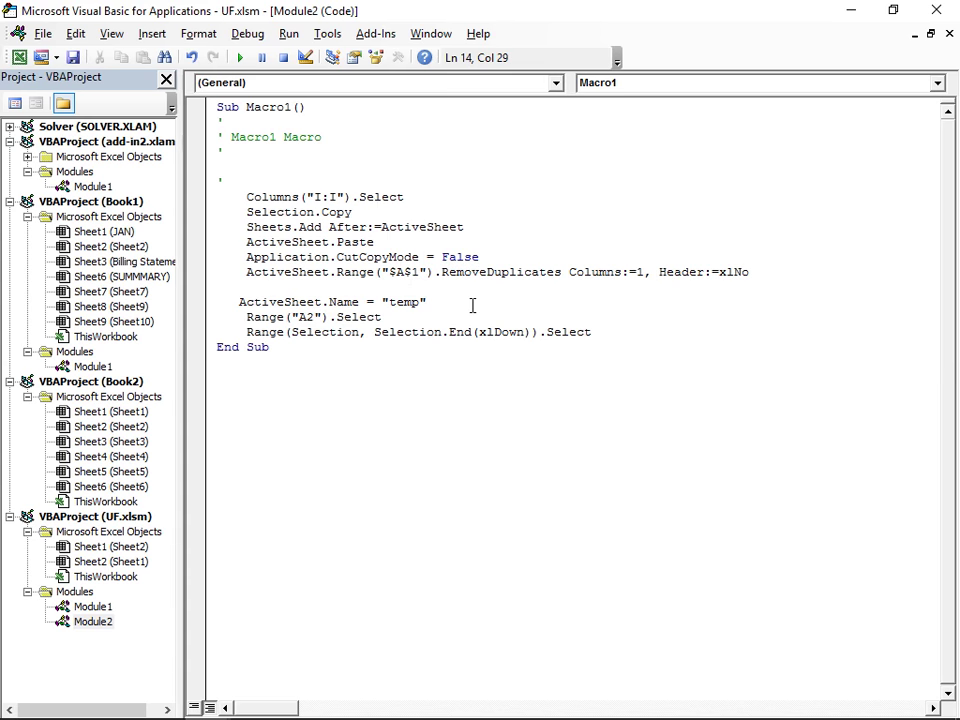
Step: Back in the workbook, select A1 of the employee table and run Macro1
{"action": "key", "text": "alt+F11"}
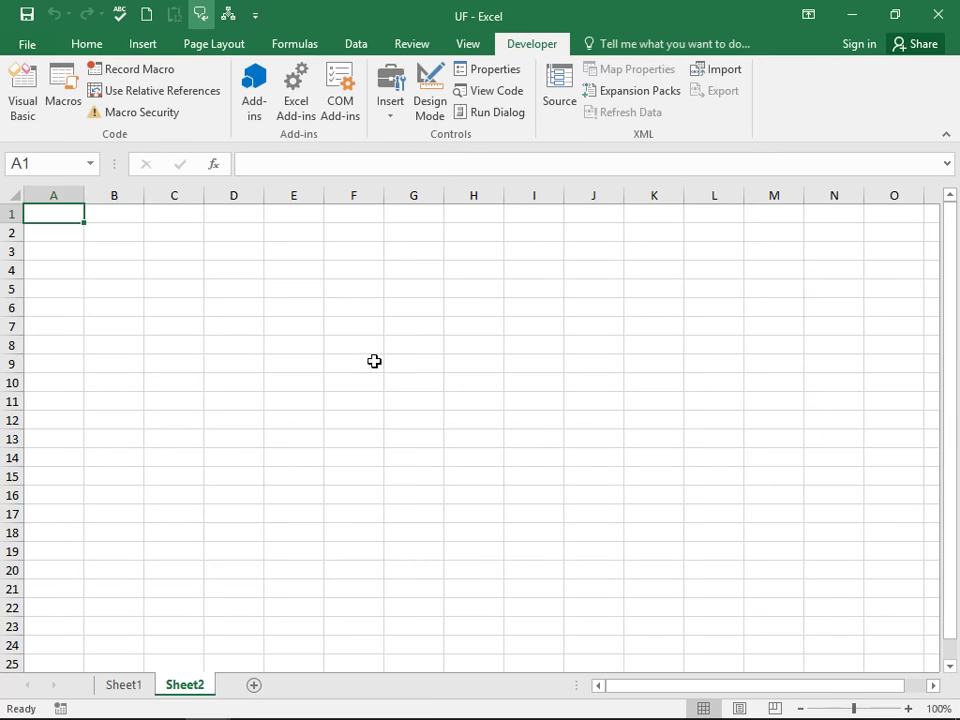
{"action": "left_click", "coordinate": [134, 690]}
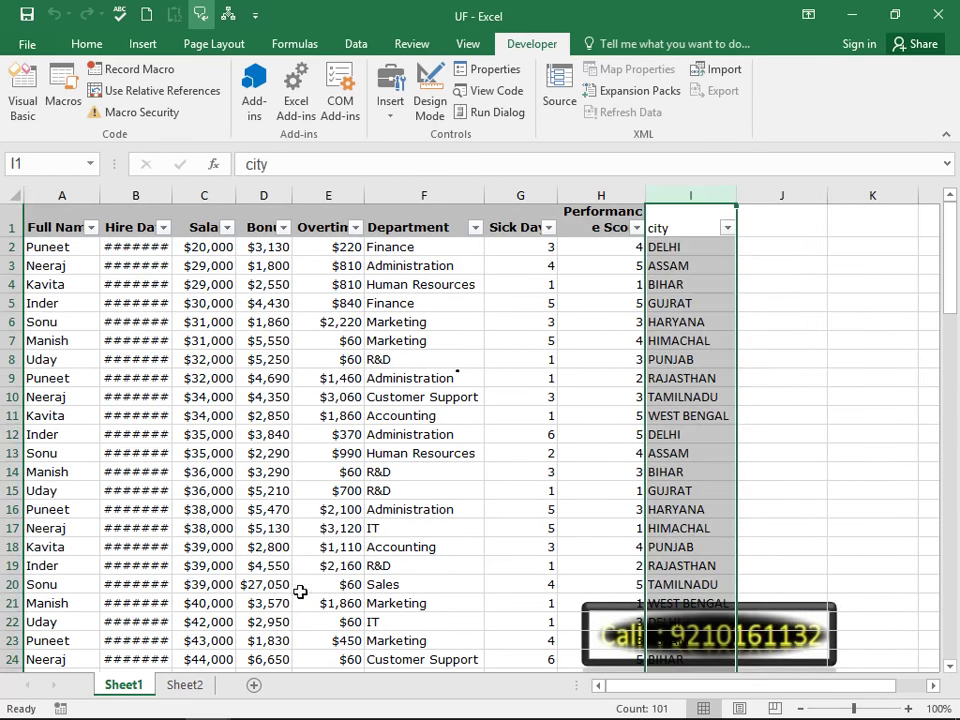
{"action": "left_click", "coordinate": [782, 321]}
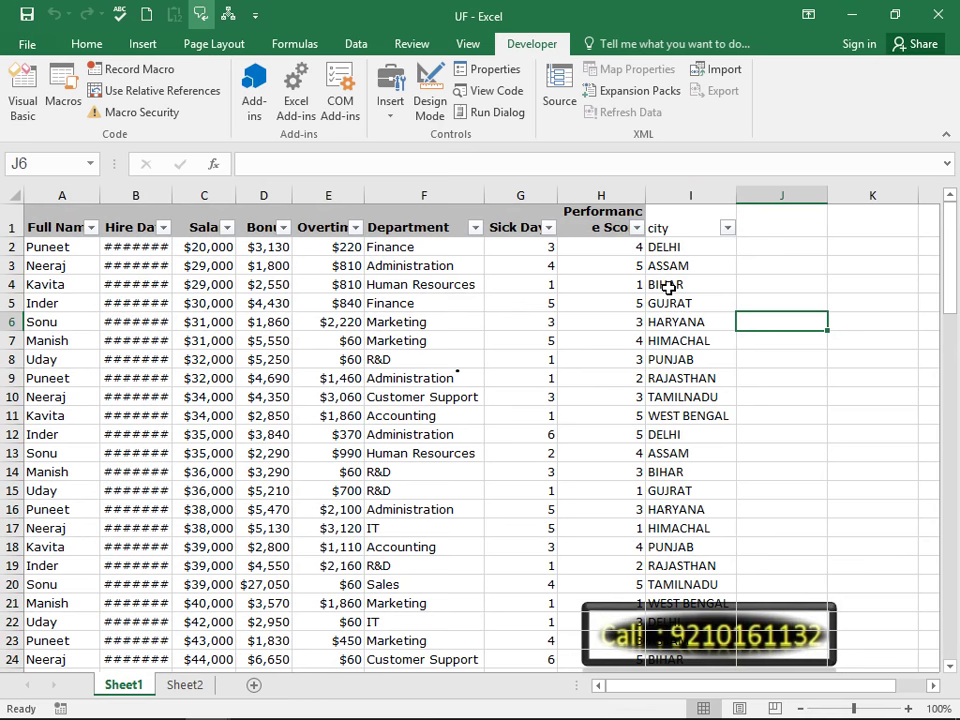
{"action": "left_click", "coordinate": [140, 266]}
{"action": "left_click", "coordinate": [70, 224]}
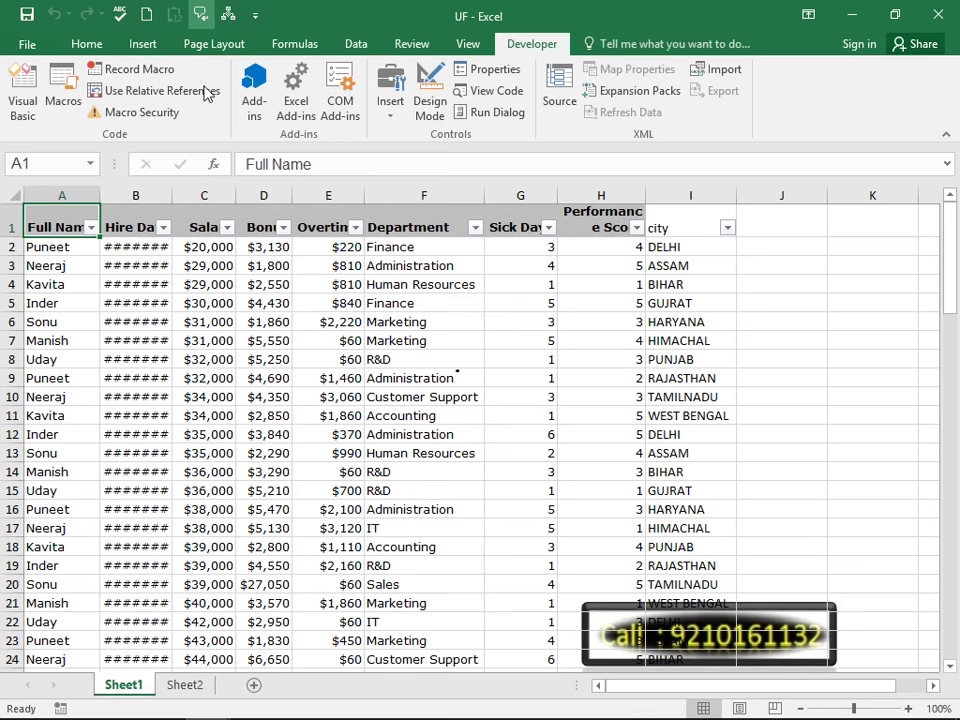
{"action": "left_click", "coordinate": [63, 95]}
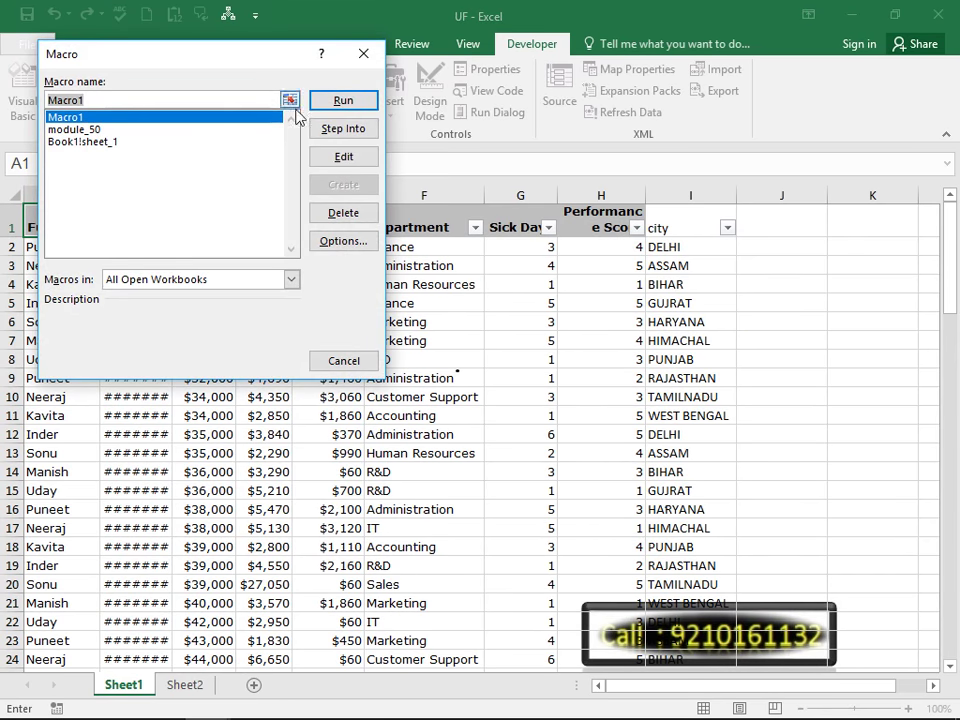
{"action": "left_click", "coordinate": [335, 101]}
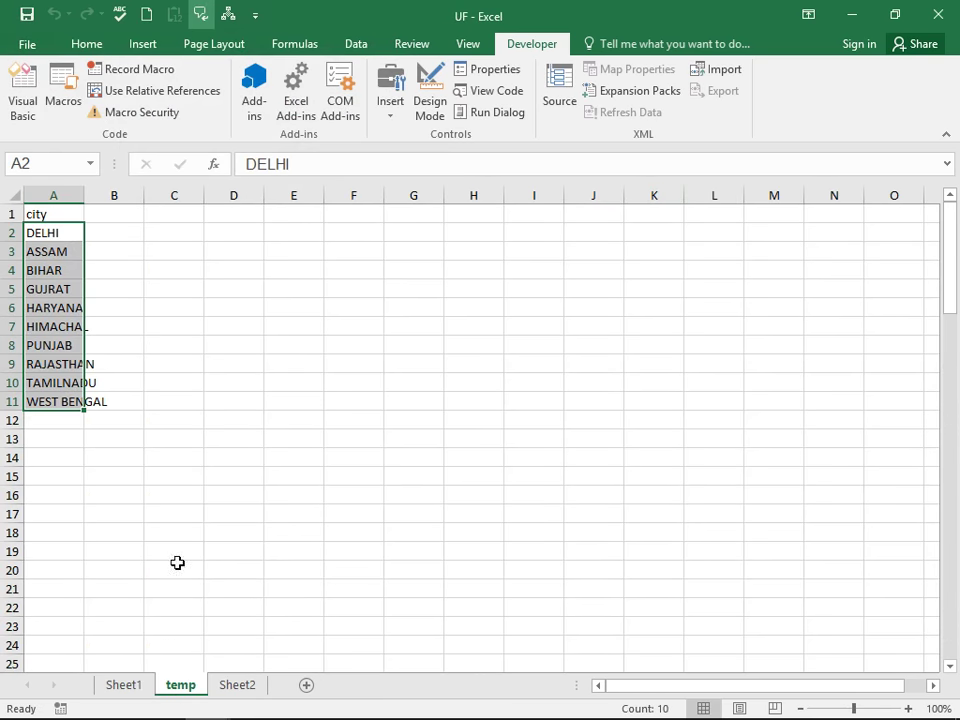
Step: Delete the temp sheet that Macro1 created
{"action": "right_click", "coordinate": [180, 685]}
{"action": "key", "text": "Escape"}
{"action": "right_click", "coordinate": [180, 690]}
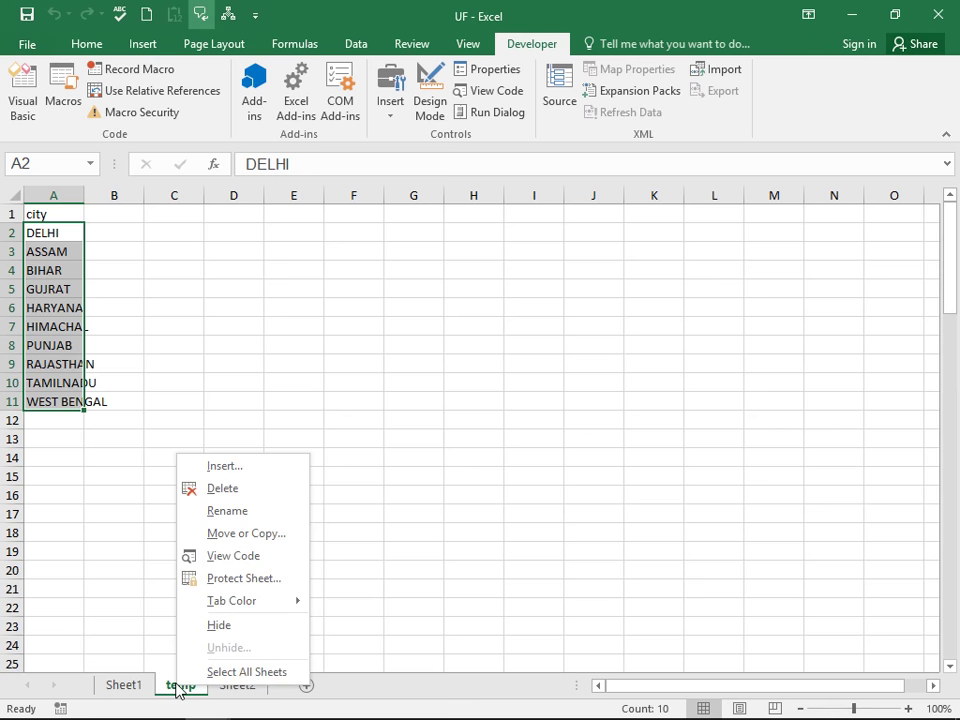
{"action": "left_click", "coordinate": [268, 487]}
{"action": "left_click", "coordinate": [447, 421]}
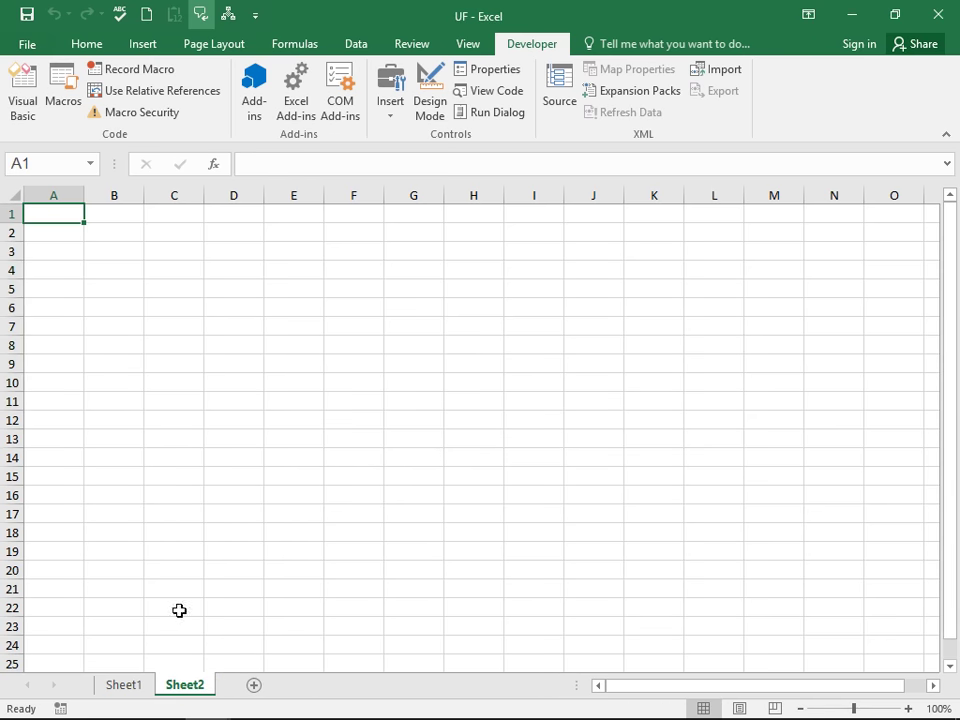
Step: Select A1 on Sheet1 and open the Record Macro dialog
{"action": "left_click", "coordinate": [126, 684]}
{"action": "left_click", "coordinate": [313, 400]}
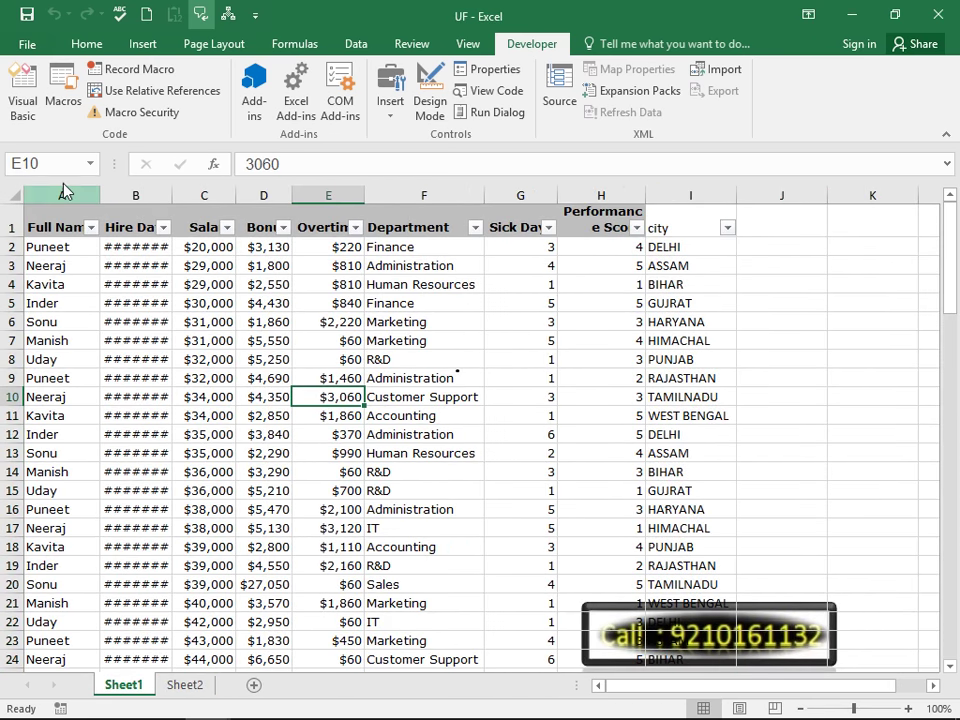
{"action": "left_click", "coordinate": [55, 222]}
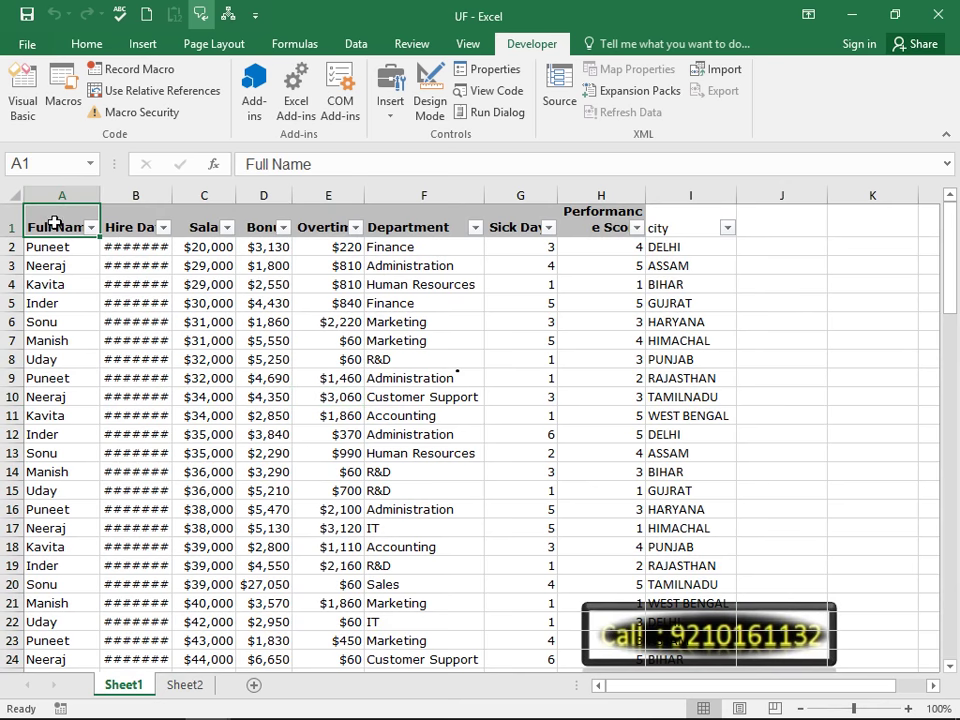
{"action": "left_click", "coordinate": [130, 69]}
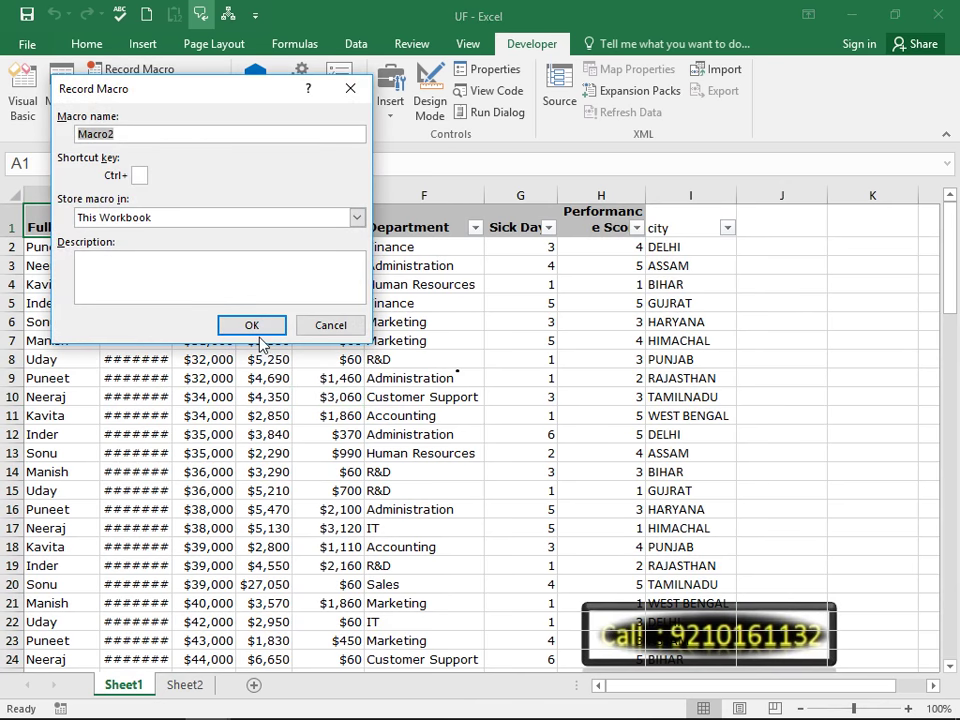
Step: Start recording Macro2 and filter the city column to show only DELHI
{"action": "left_click", "coordinate": [257, 327]}
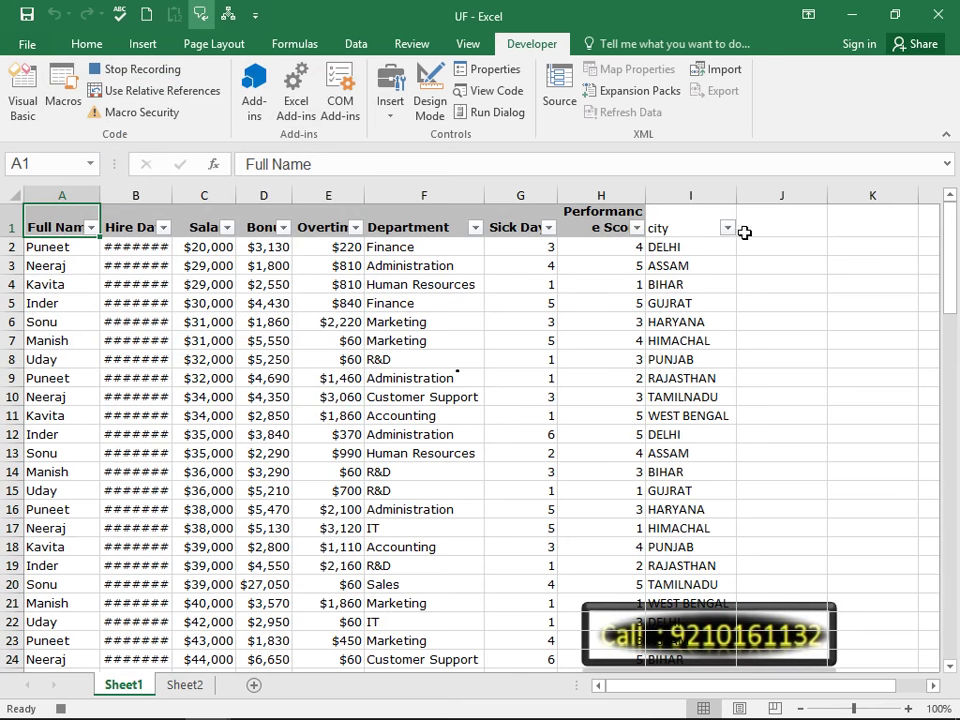
{"action": "left_click", "coordinate": [727, 228]}
{"action": "mouse_move", "coordinate": [541, 362]}
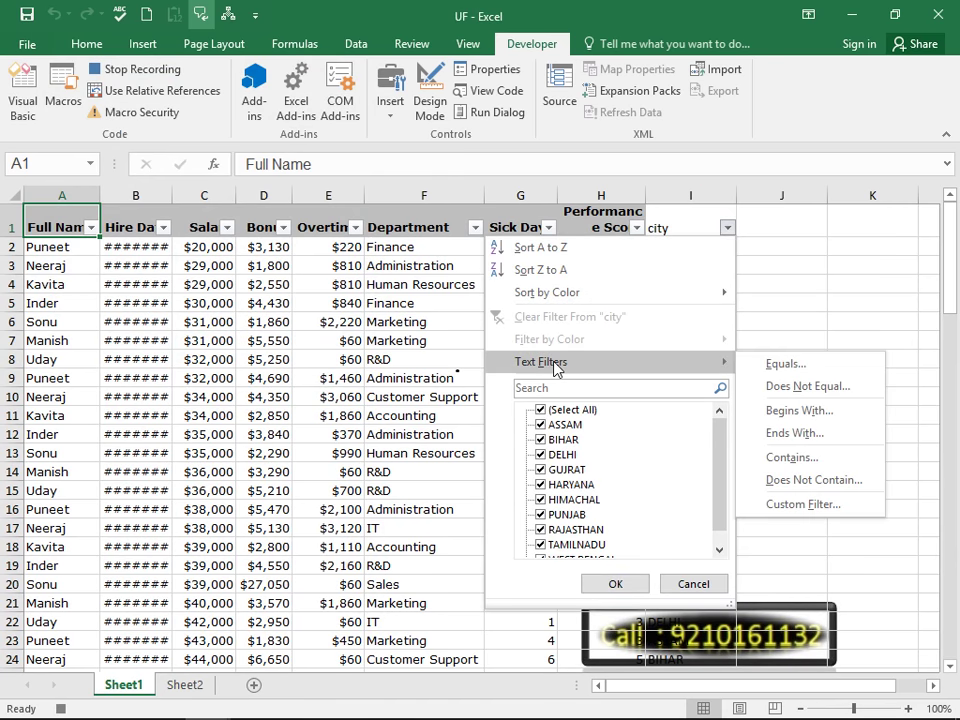
{"action": "left_click", "coordinate": [566, 411]}
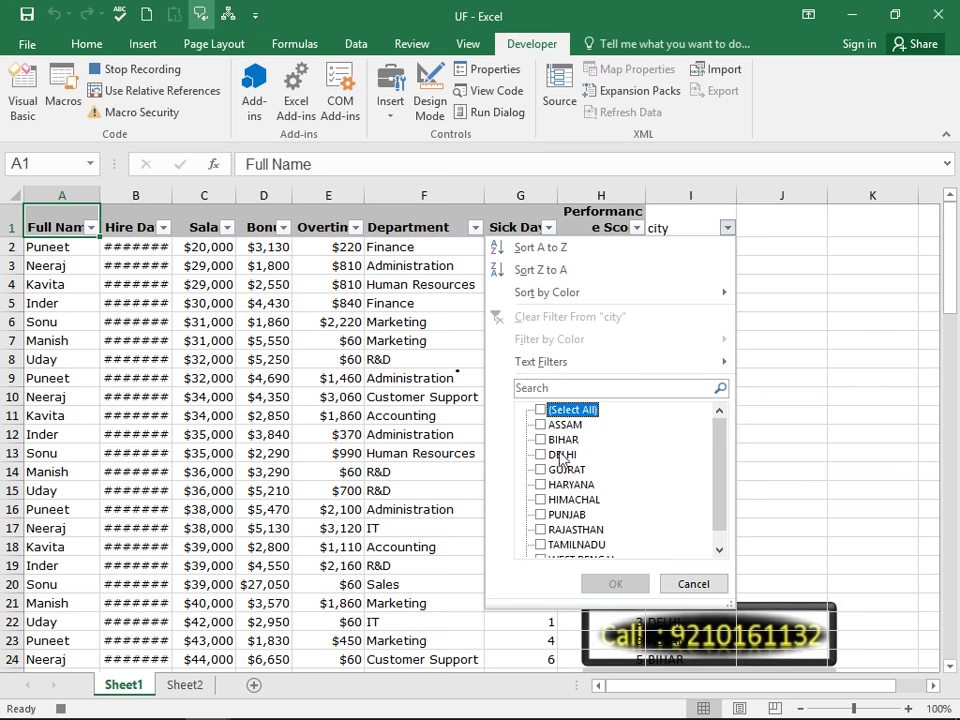
{"action": "left_click", "coordinate": [562, 455]}
{"action": "left_click", "coordinate": [615, 584]}
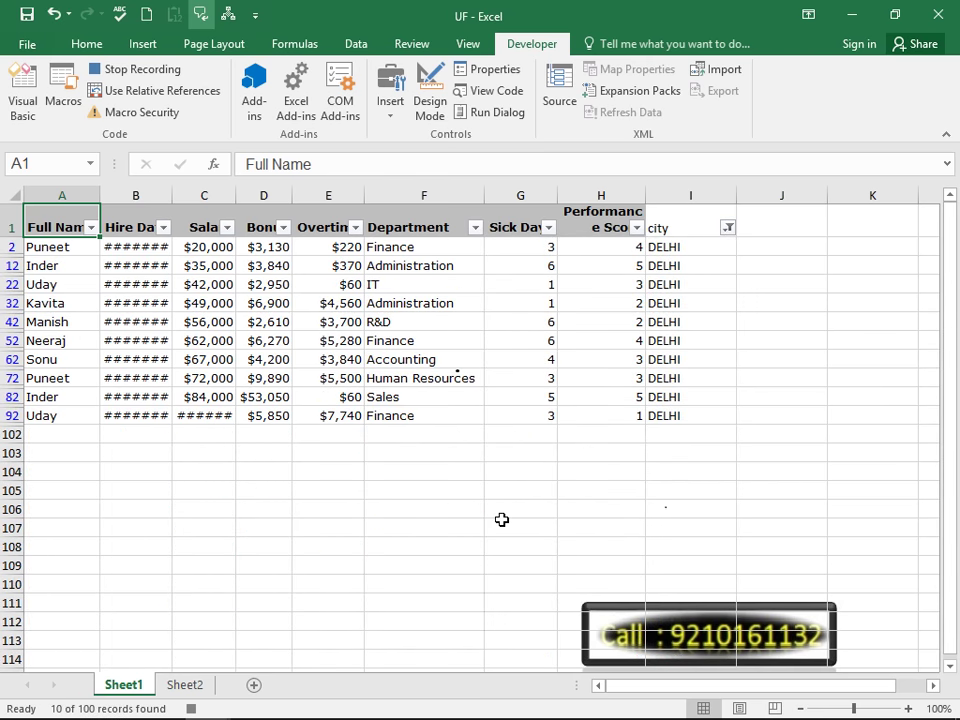
Step: Copy the filtered DELHI table from A1 into a new sheet named delhi
{"action": "left_click", "coordinate": [107, 229]}
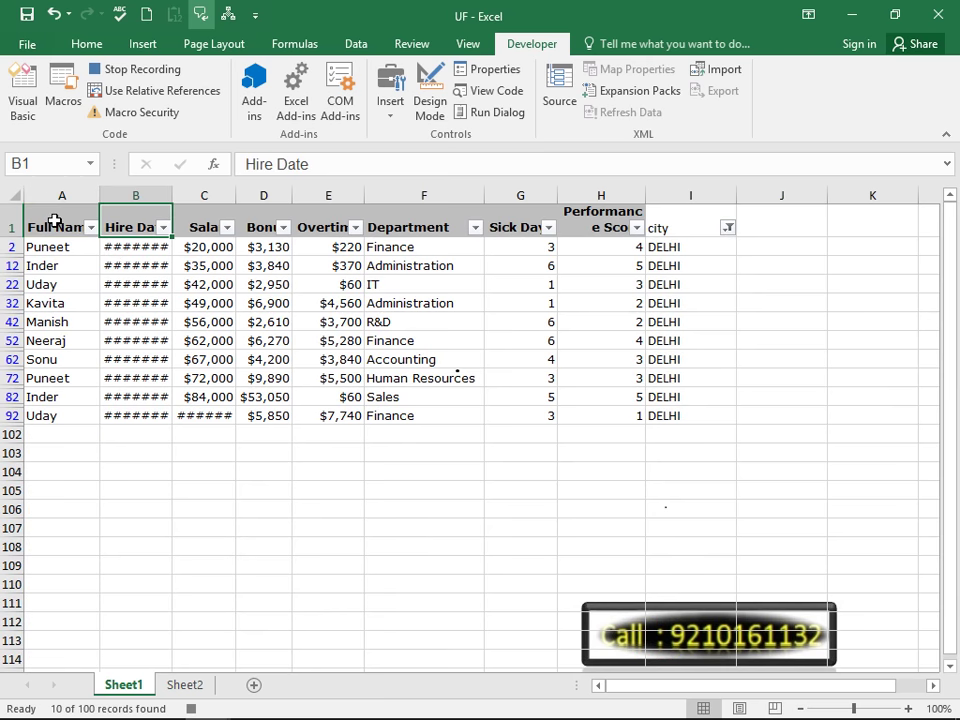
{"action": "left_click", "coordinate": [54, 222]}
{"action": "key", "text": "ctrl+shift+Right"}
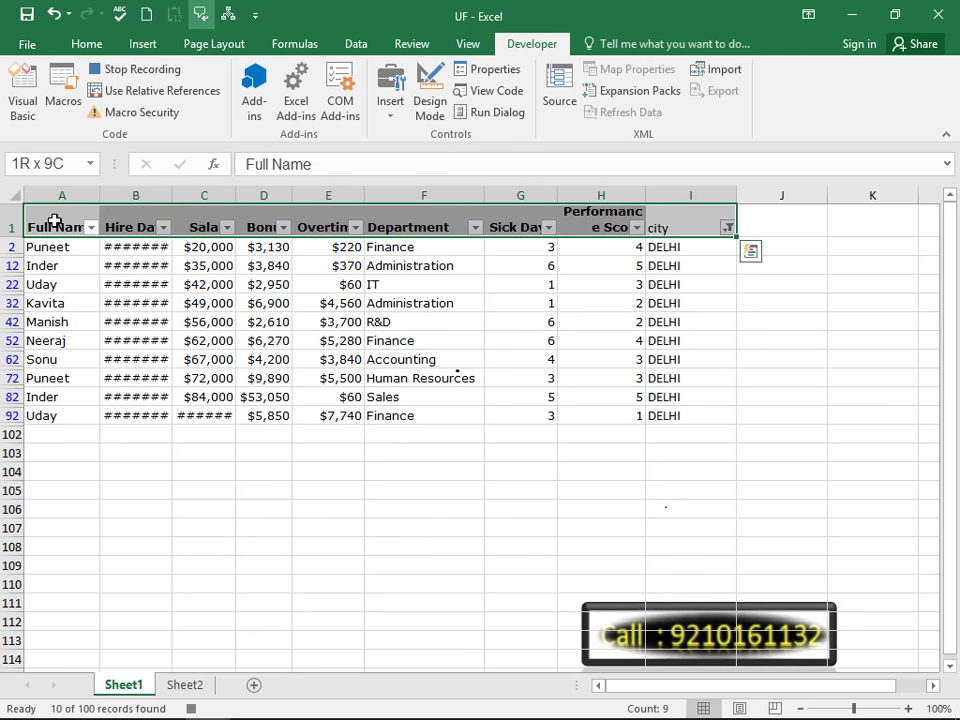
{"action": "key", "text": "ctrl+shift+Down"}
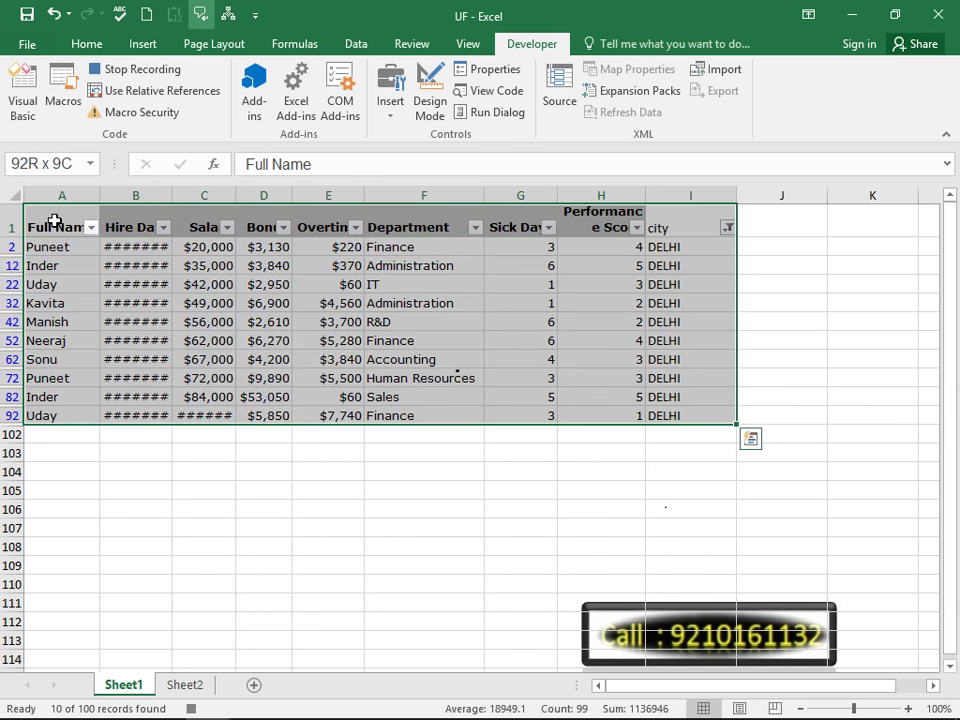
{"action": "key", "text": "ctrl+c"}
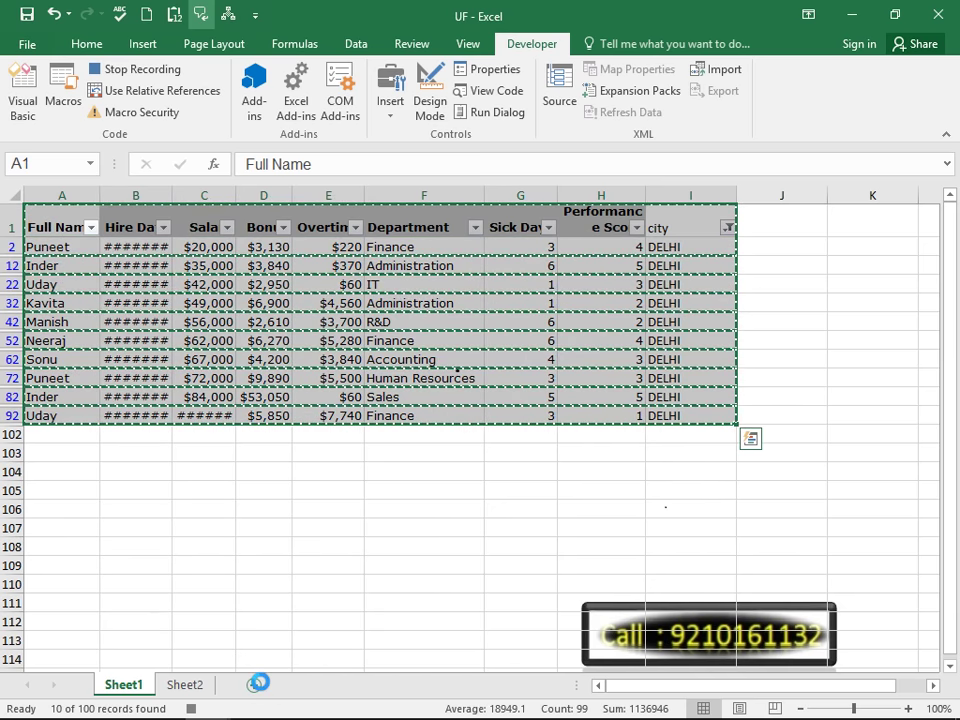
{"action": "left_click", "coordinate": [256, 686]}
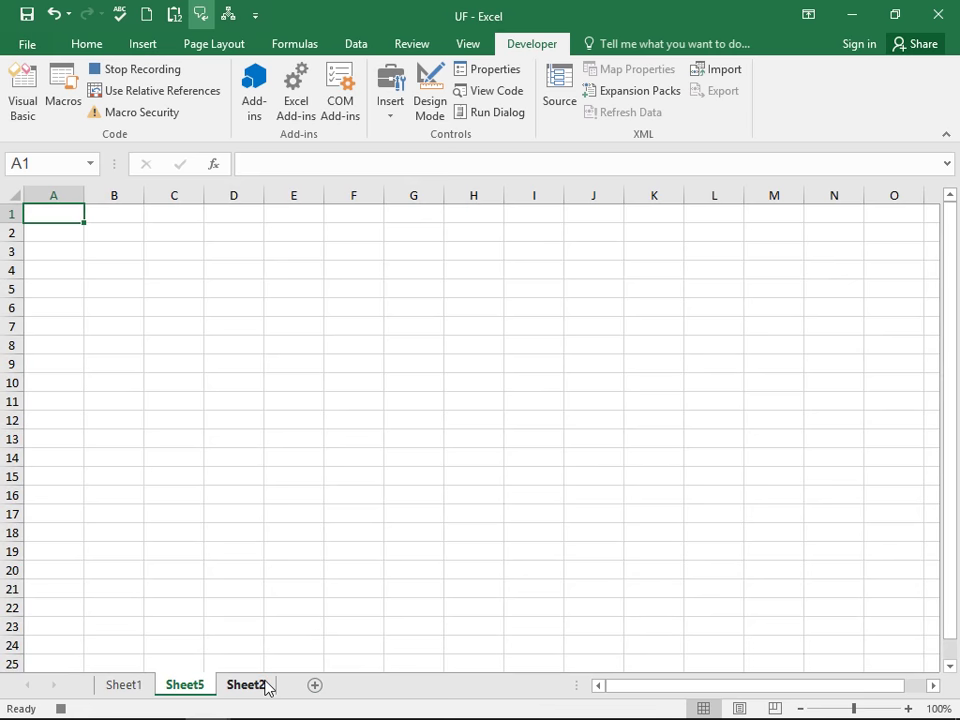
{"action": "key", "text": "ctrl+v"}
{"action": "double_click", "coordinate": [205, 686]}
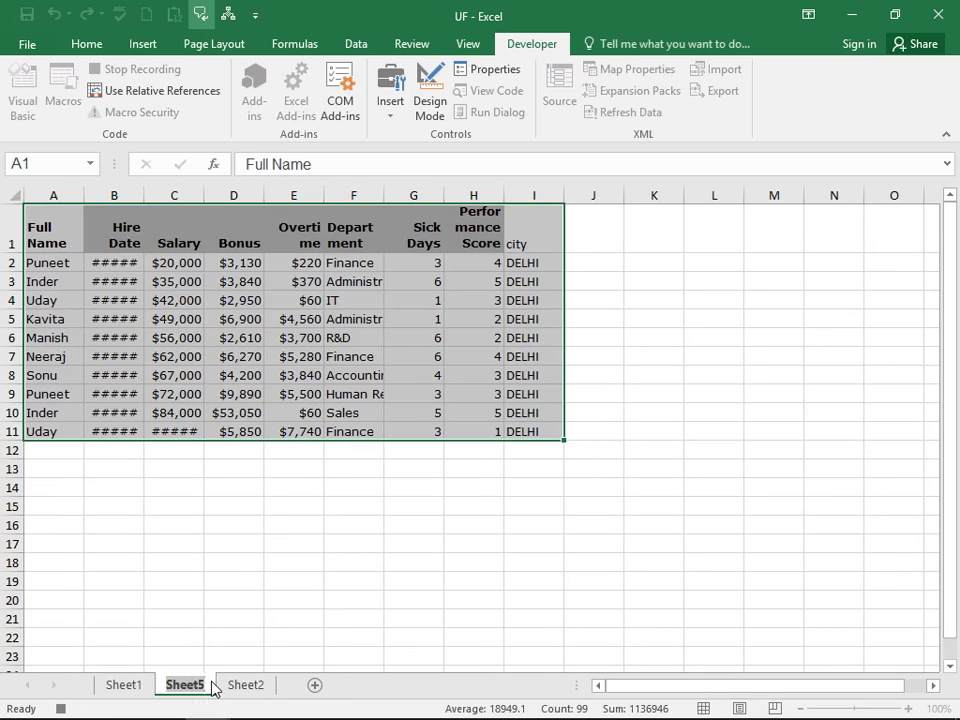
{"action": "type", "text": "delhi"}
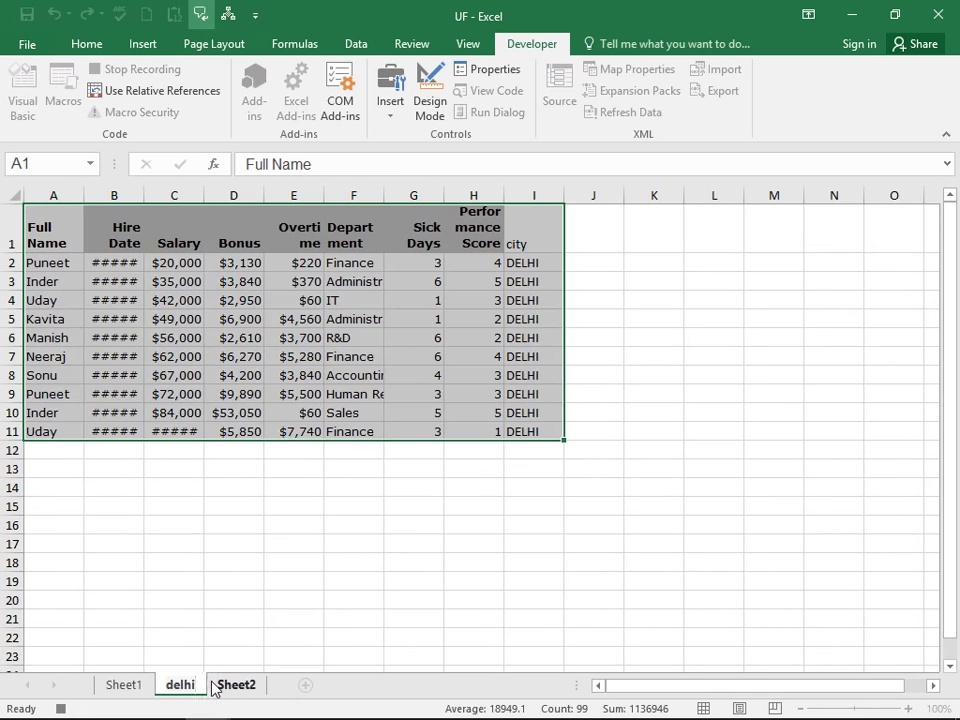
{"action": "key", "text": "Return"}
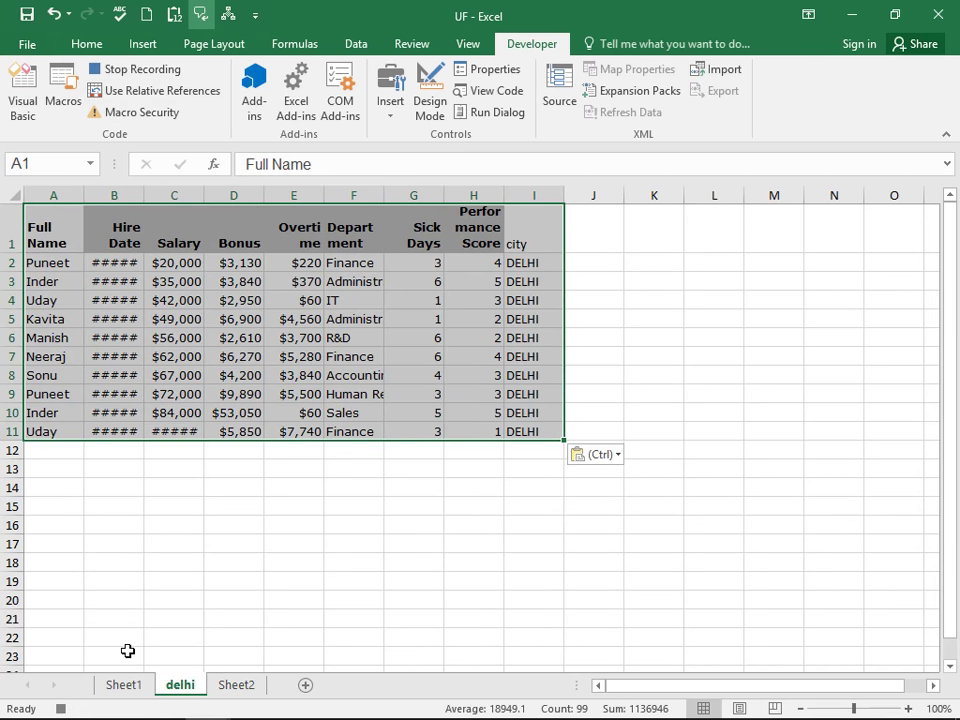
Step: Stop the recording from Sheet1 A1, then check the delhi sheet's pasted rows
{"action": "left_click", "coordinate": [124, 685]}
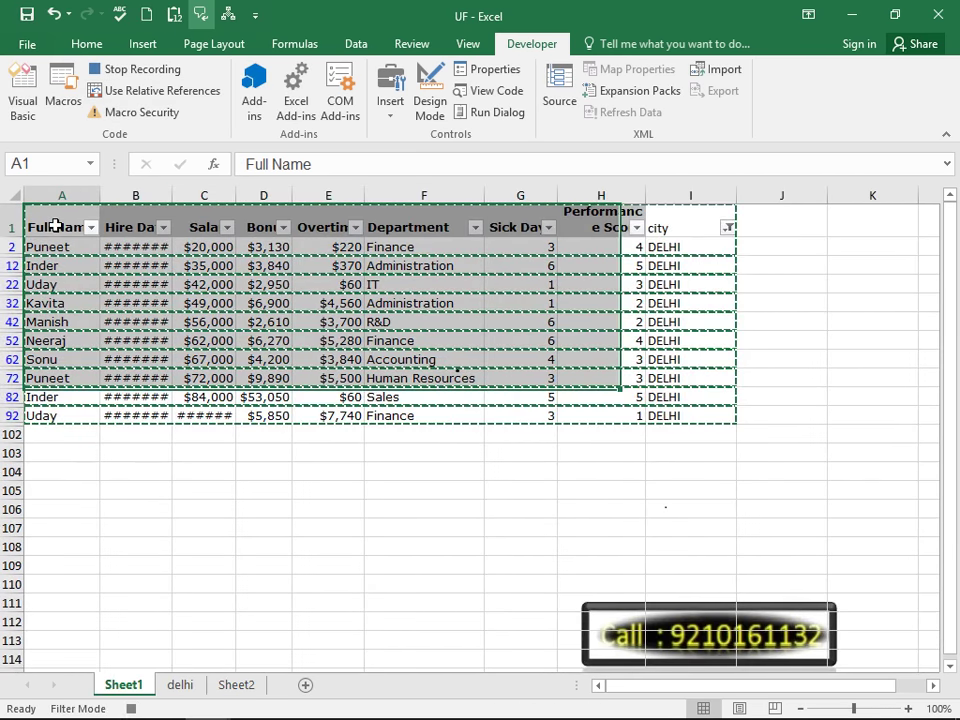
{"action": "left_click", "coordinate": [45, 227]}
{"action": "left_click", "coordinate": [132, 70]}
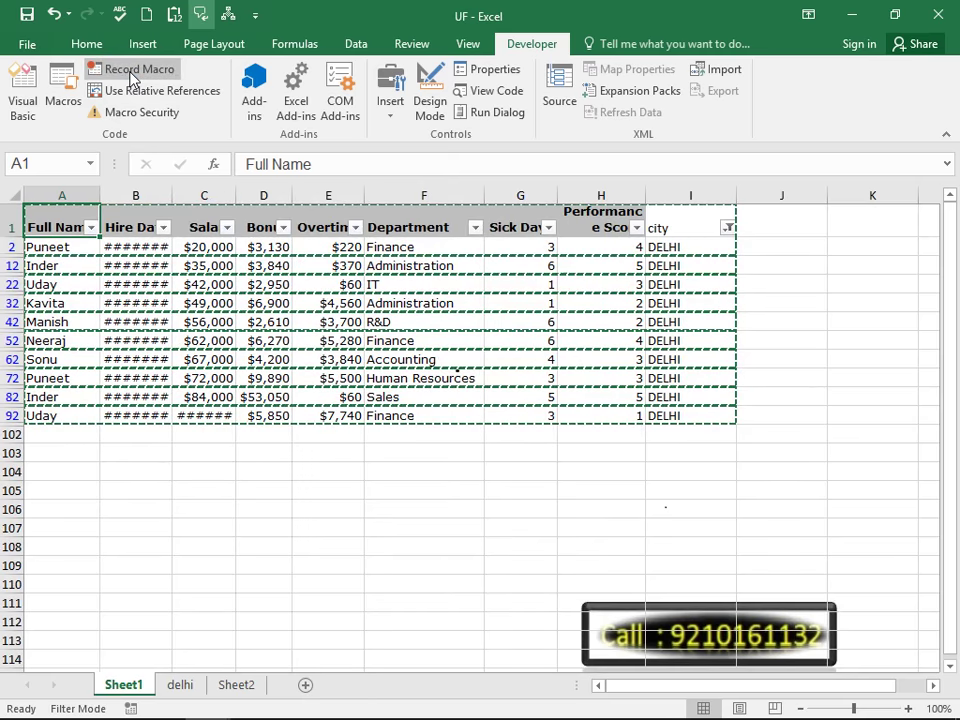
{"action": "left_click", "coordinate": [190, 688]}
{"action": "left_click", "coordinate": [124, 686]}
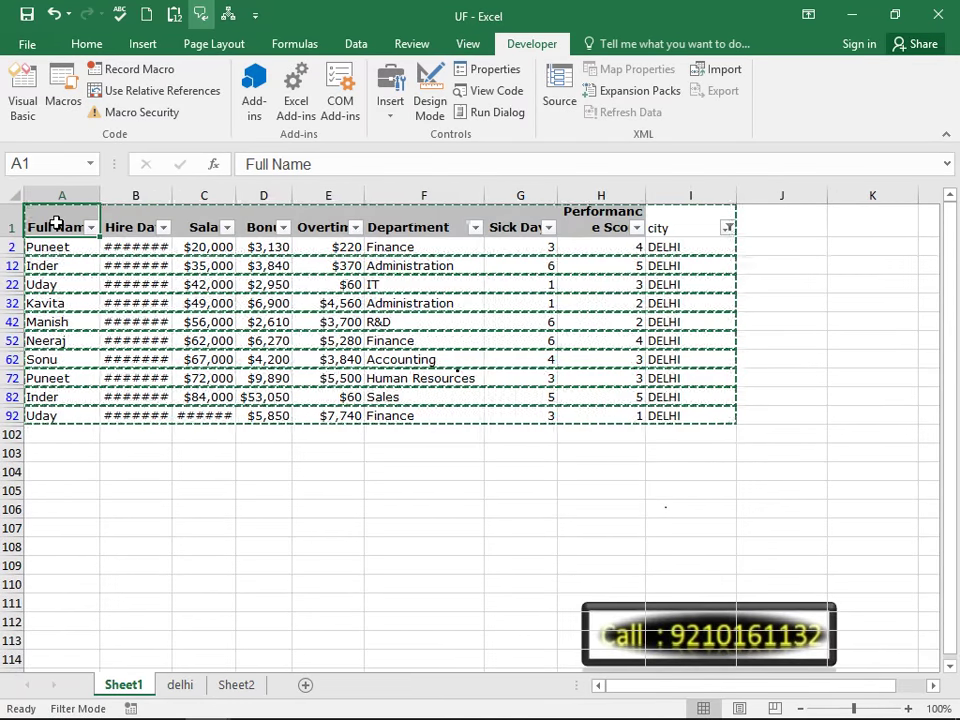
{"action": "key", "text": "Escape"}
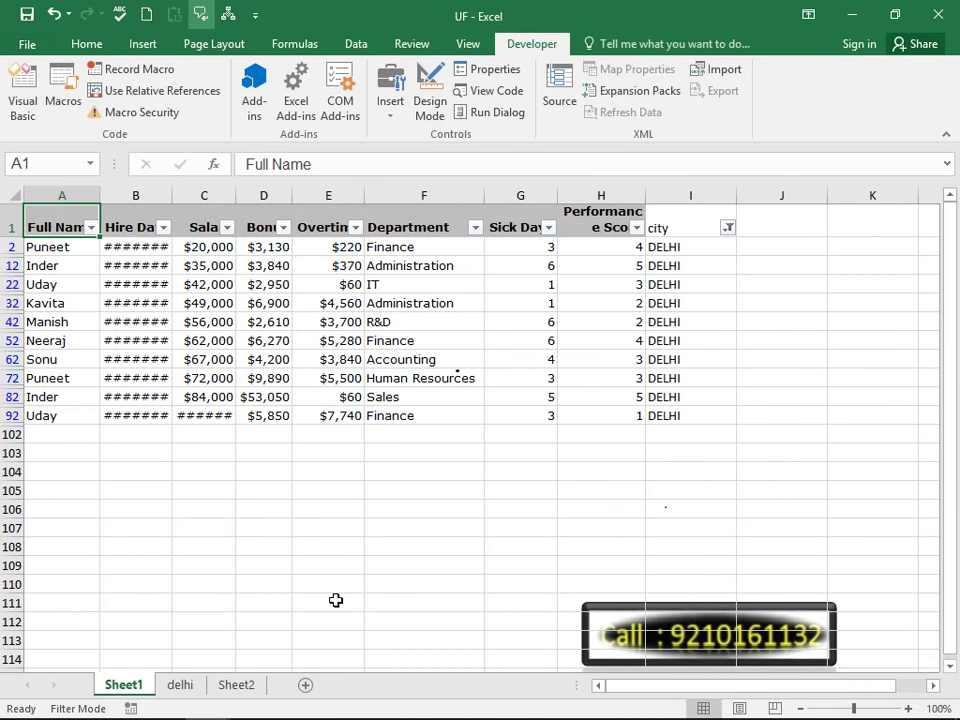
Step: Delete the delhi sheet and the empty Sheet2
{"action": "right_click", "coordinate": [188, 688]}
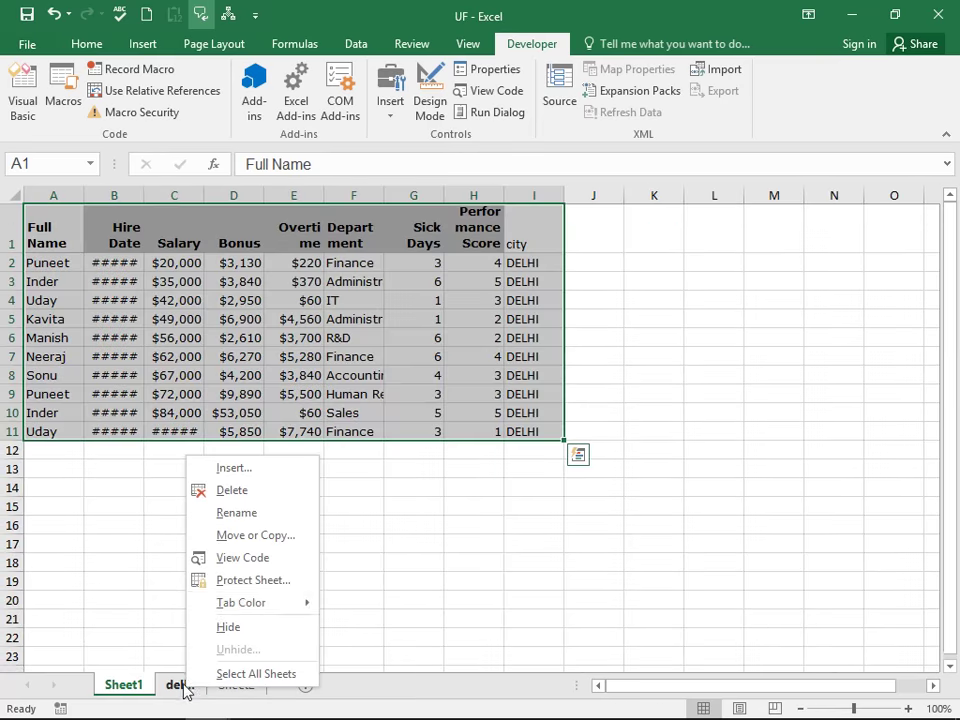
{"action": "left_click", "coordinate": [245, 491]}
{"action": "left_click", "coordinate": [447, 422]}
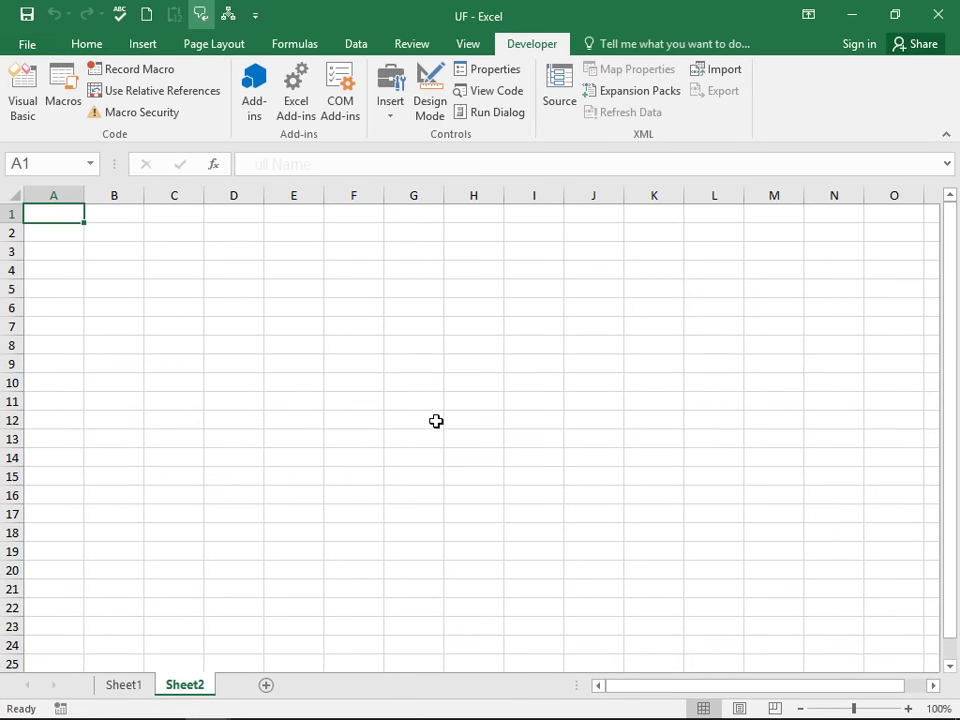
{"action": "right_click", "coordinate": [185, 684]}
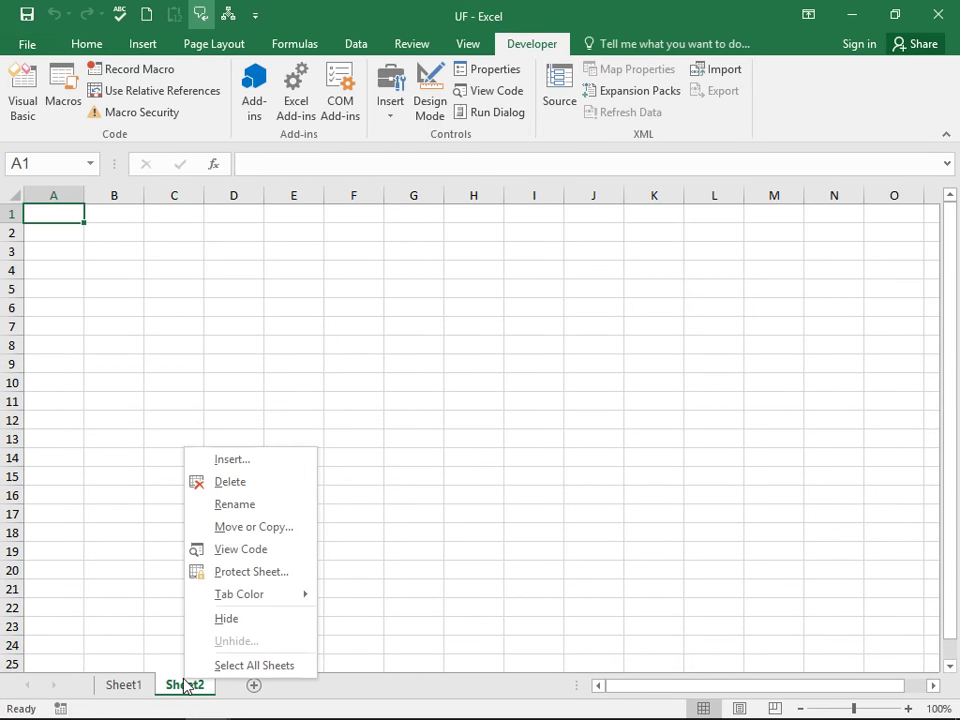
{"action": "left_click", "coordinate": [253, 484]}
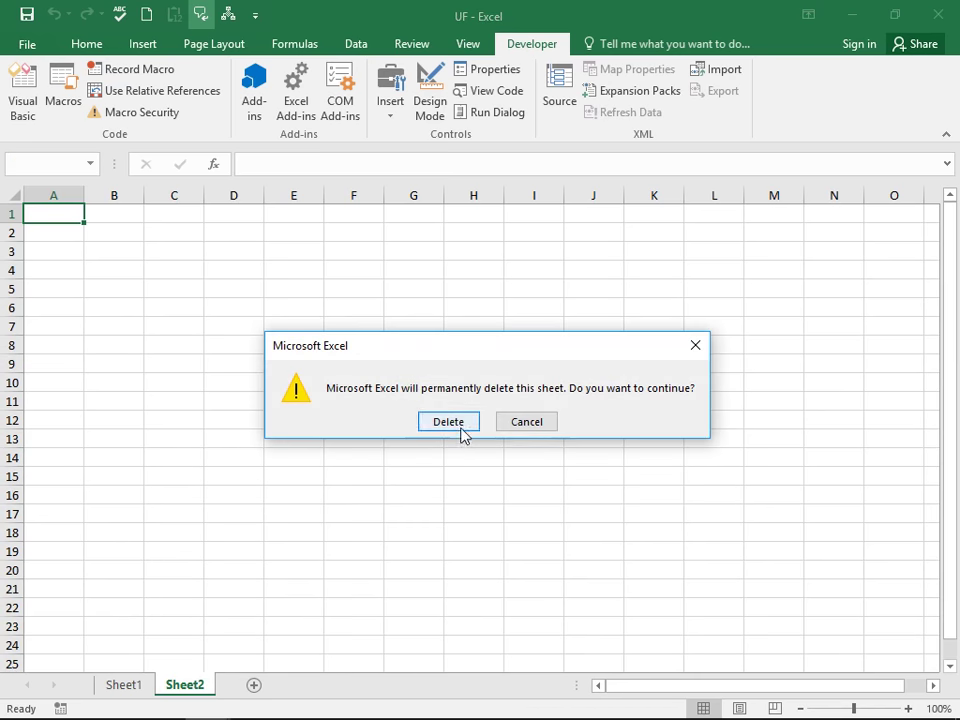
{"action": "left_click", "coordinate": [456, 428]}
Step: Open Macro2 from the Macros list for editing
{"action": "left_click", "coordinate": [70, 97]}
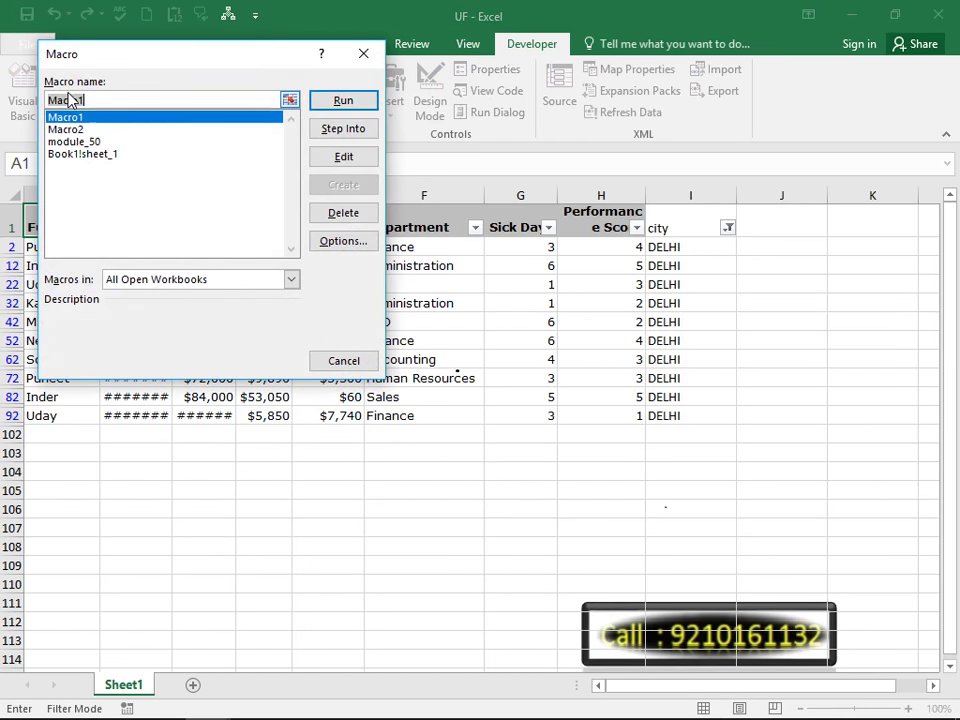
{"action": "left_click", "coordinate": [98, 131]}
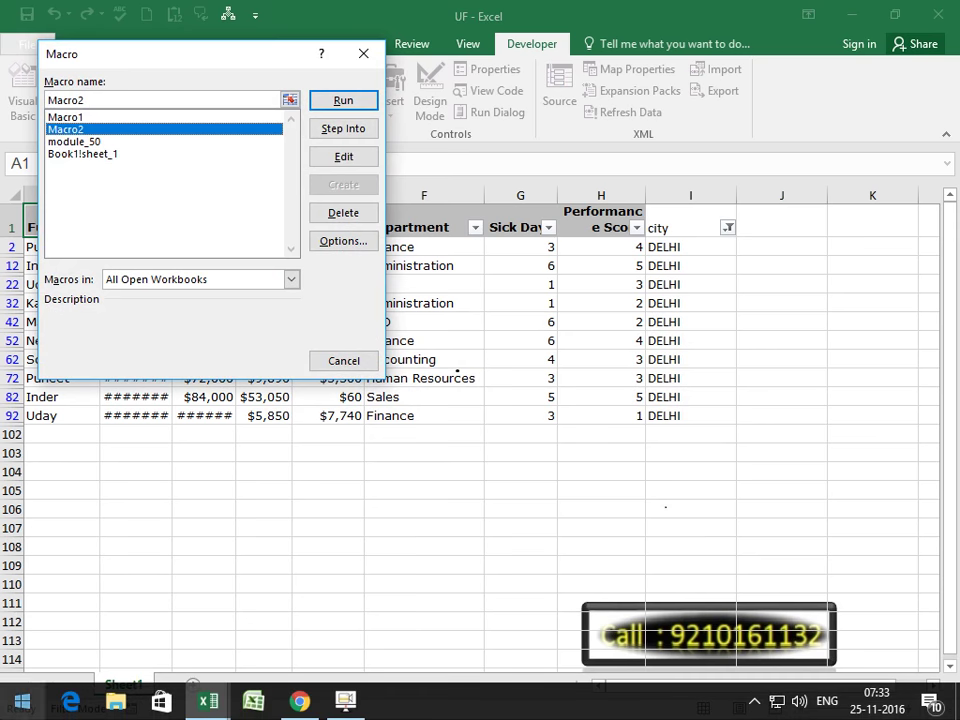
{"action": "left_click", "coordinate": [355, 160]}
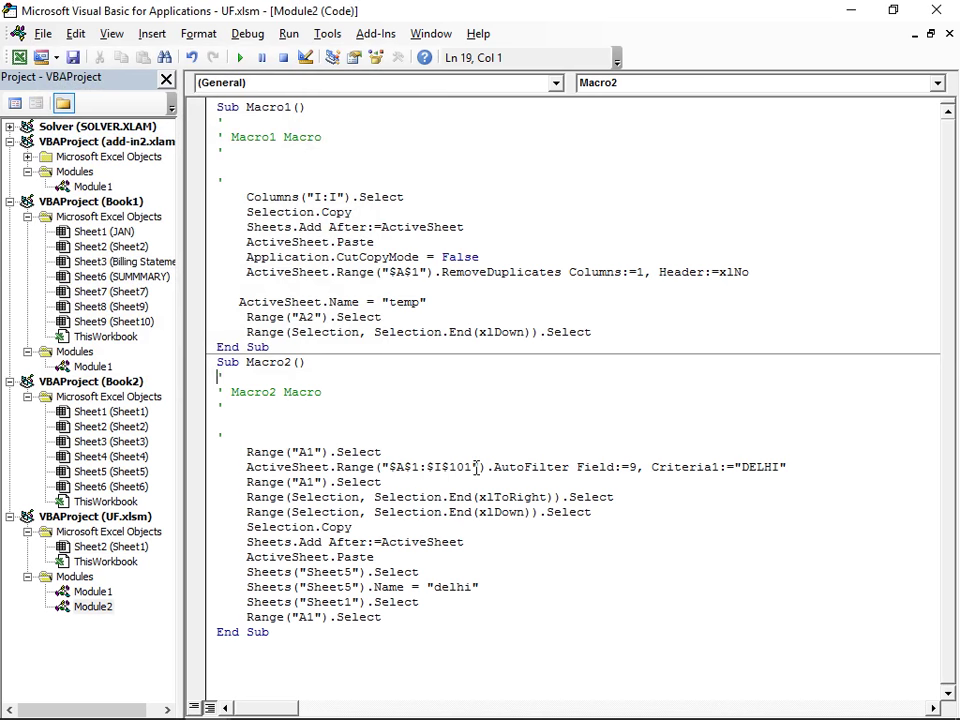
Step: Trim the AutoFilter range to $A$1 and rename ActiveSheet instead of Sheets("Sheet5")
{"action": "left_click", "coordinate": [473, 466]}
{"action": "key", "text": "BackSpace"}
{"action": "key", "text": "BackSpace"}
{"action": "key", "text": "BackSpace"}
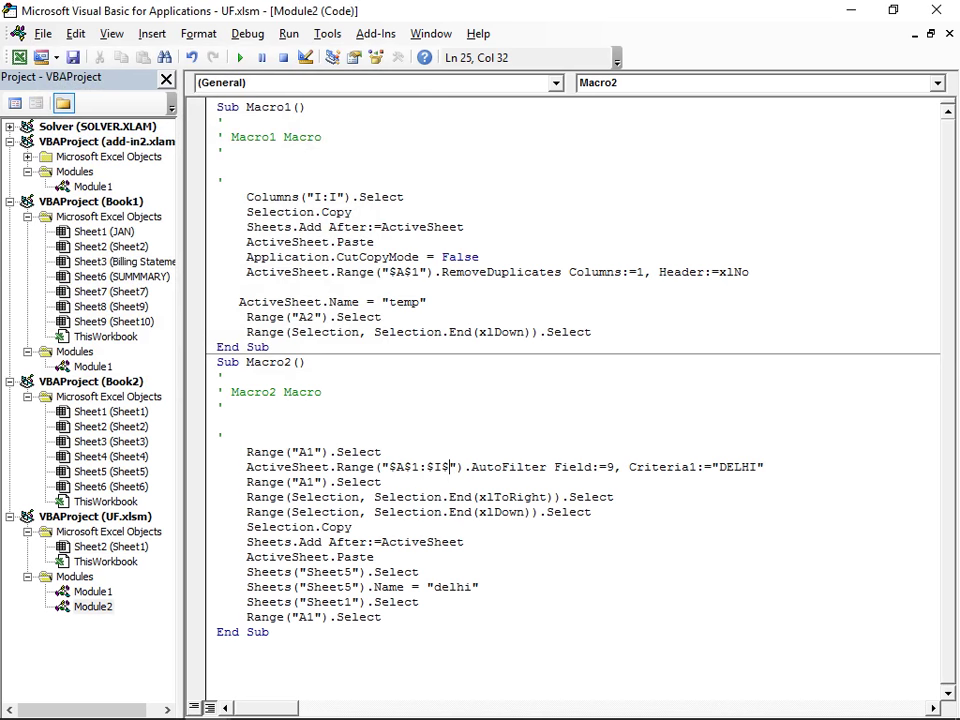
{"action": "key", "text": "BackSpace"}
{"action": "key", "text": "BackSpace"}
{"action": "key", "text": "BackSpace"}
{"action": "key", "text": "BackSpace"}
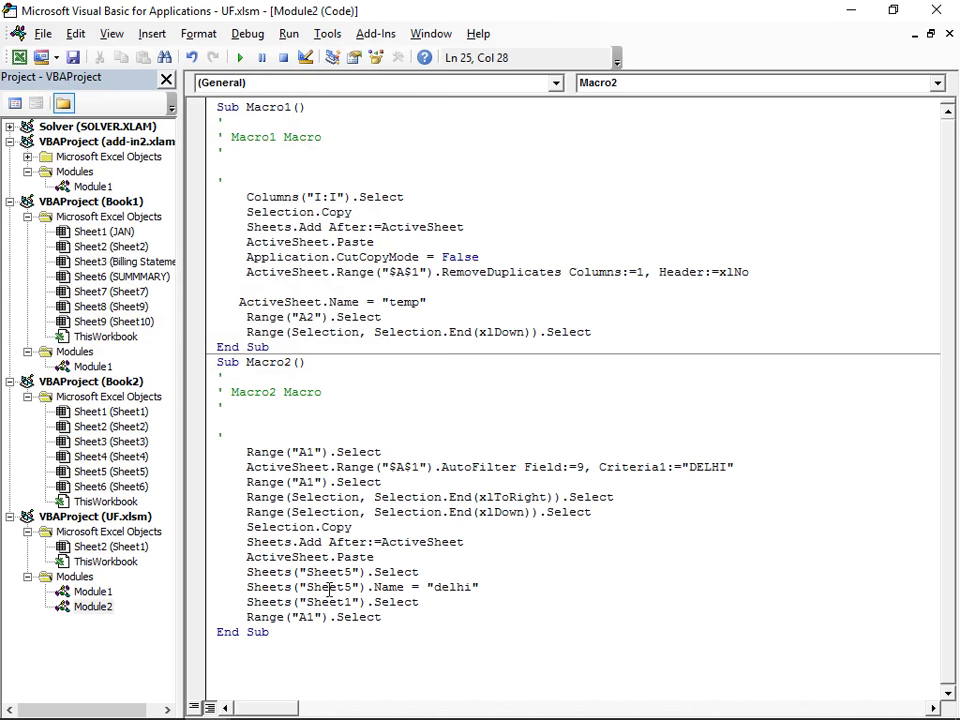
{"action": "mouse_move", "coordinate": [418, 572]}
{"action": "left_mouse_down"}
{"action": "mouse_move", "coordinate": [246, 587]}
{"action": "mouse_move", "coordinate": [236, 562]}
{"action": "mouse_move", "coordinate": [236, 574]}
{"action": "left_mouse_up"}
{"action": "key", "text": "Delete"}
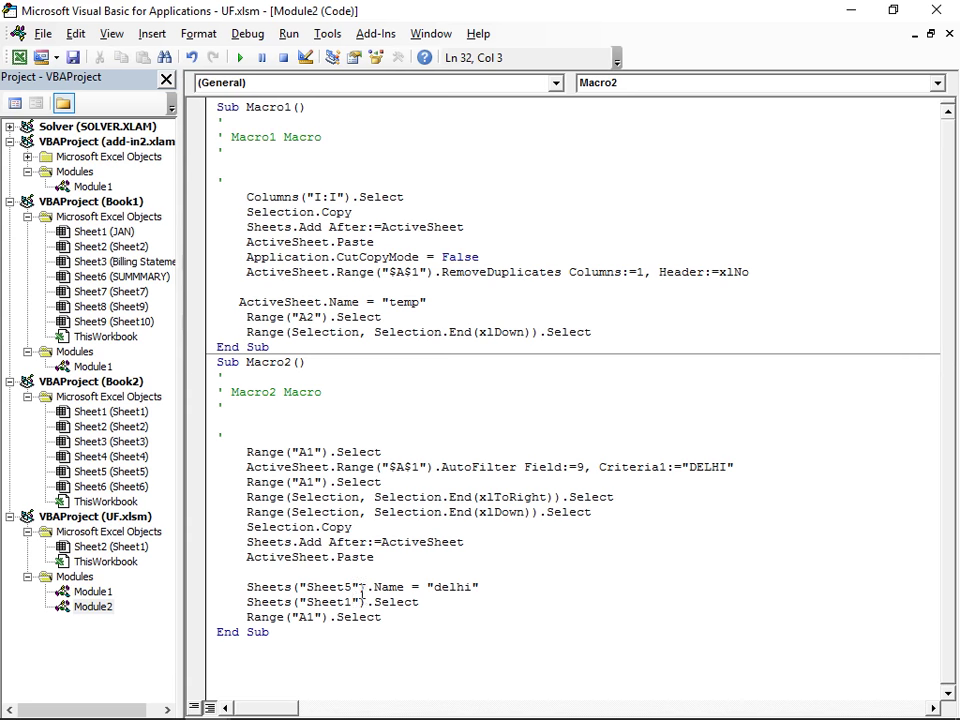
{"action": "left_click_drag", "start_coordinate": [367, 587], "coordinate": [247, 588]}
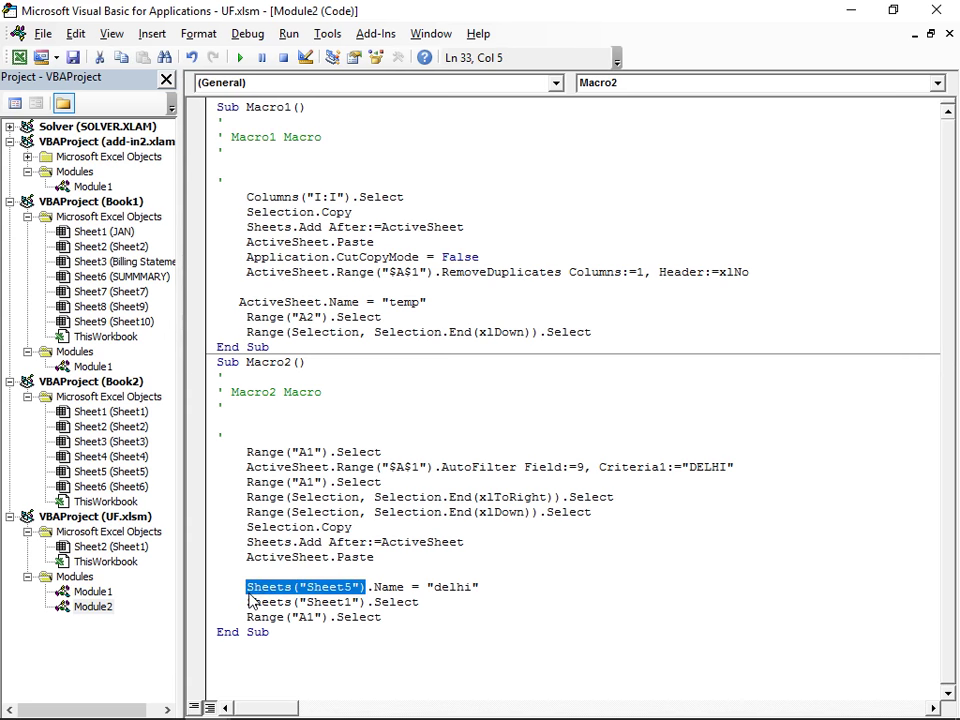
{"action": "key", "text": "Delete"}
{"action": "type", "text": "ac"}
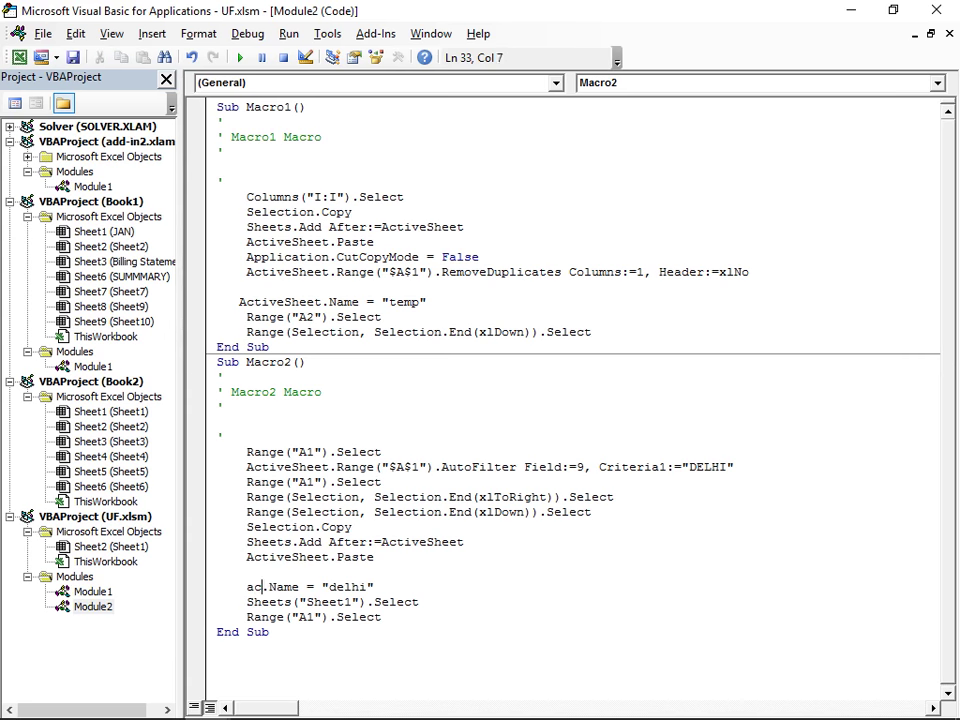
{"action": "type", "text": "tivesheet"}
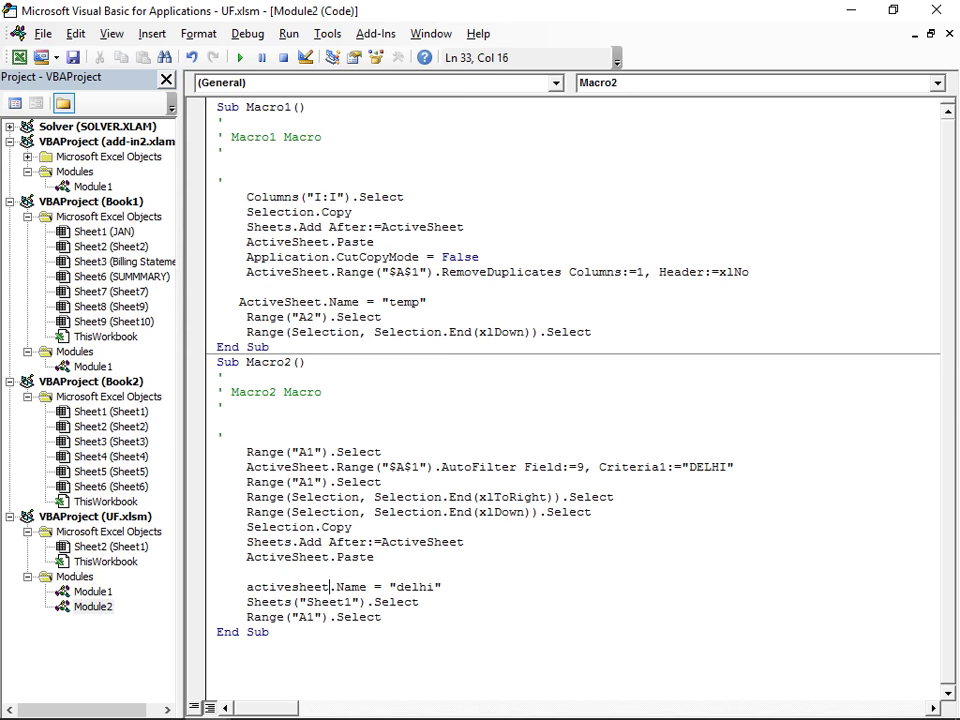
{"action": "key", "text": "Up"}
{"action": "key", "text": "Up"}
Step: Replace the comment lines with Dim r As Range and For Each r In Selection
{"action": "left_click_drag", "start_coordinate": [218, 436], "coordinate": [177, 377]}
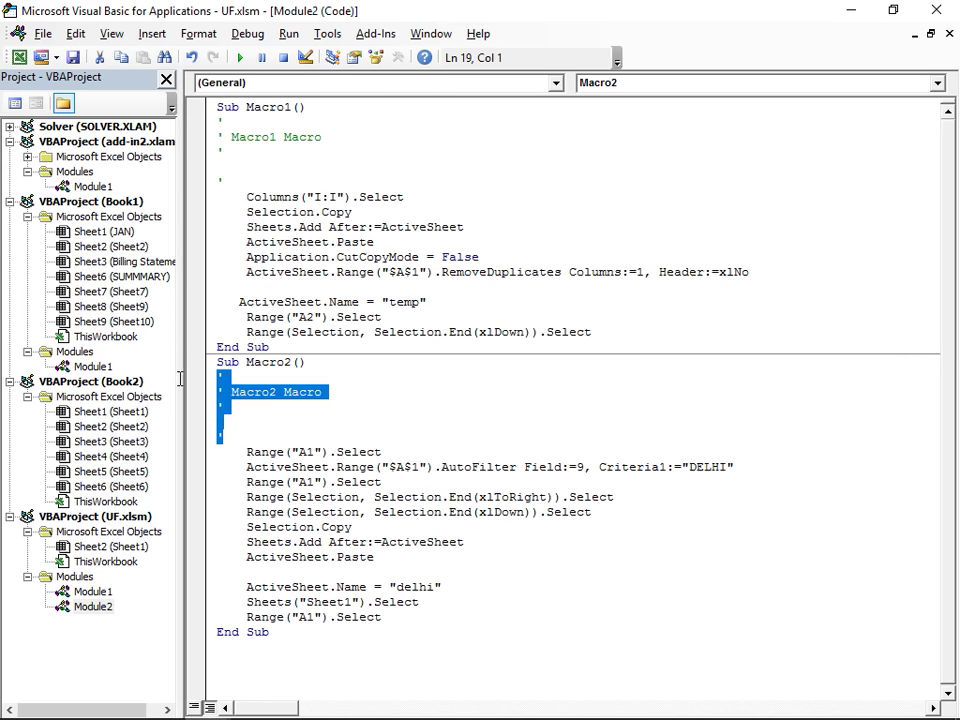
{"action": "type", "text": "dim "}
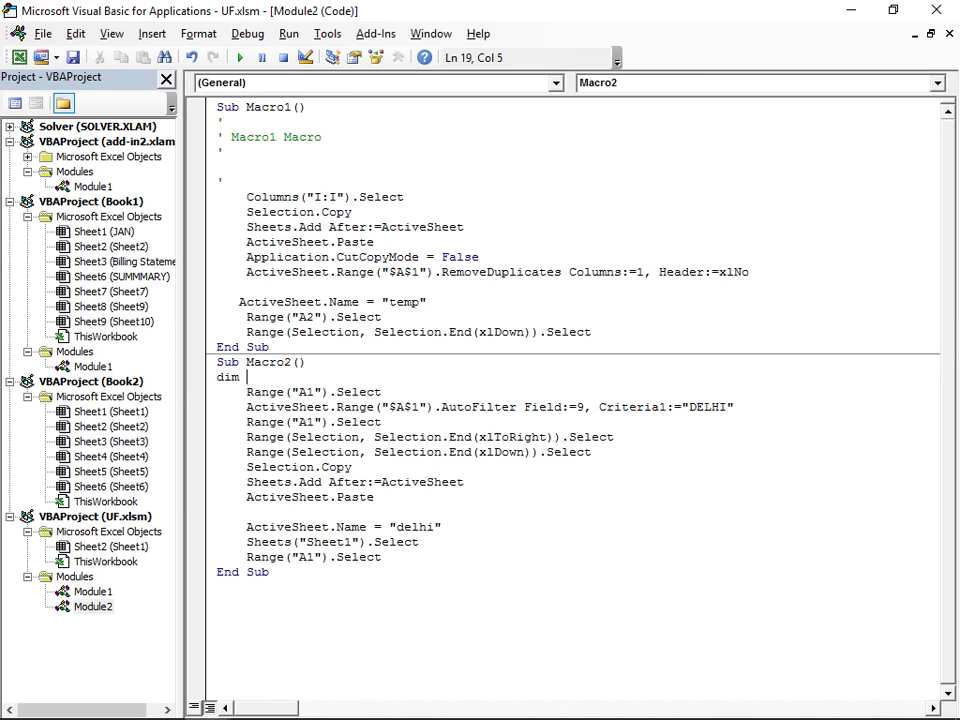
{"action": "type", "text": "s "}
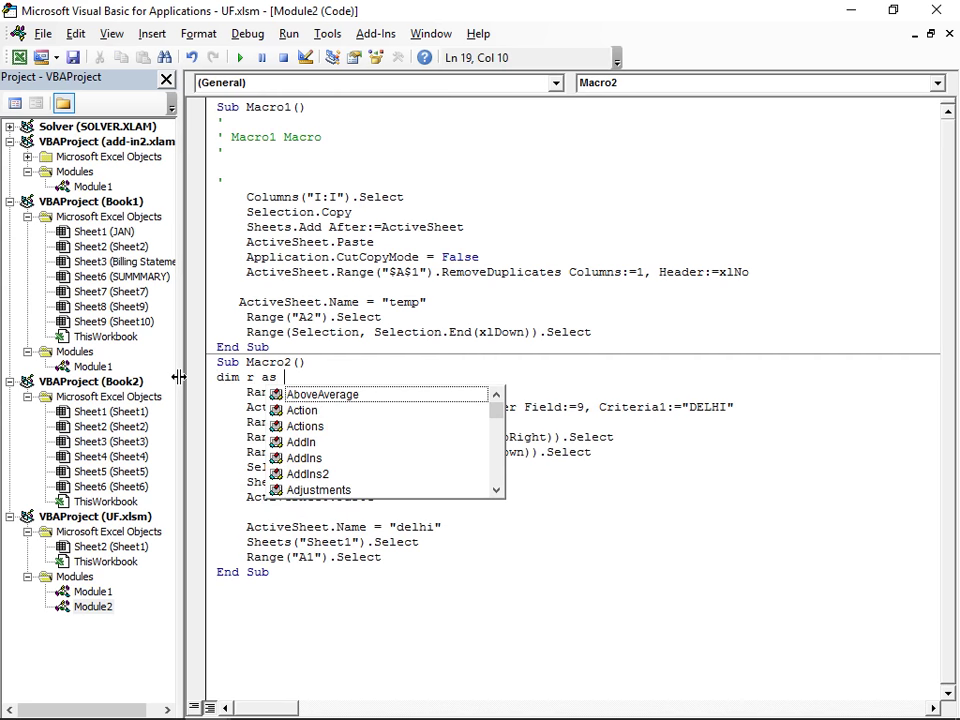
{"action": "type", "text": "rang"}
{"action": "key", "text": "Return"}
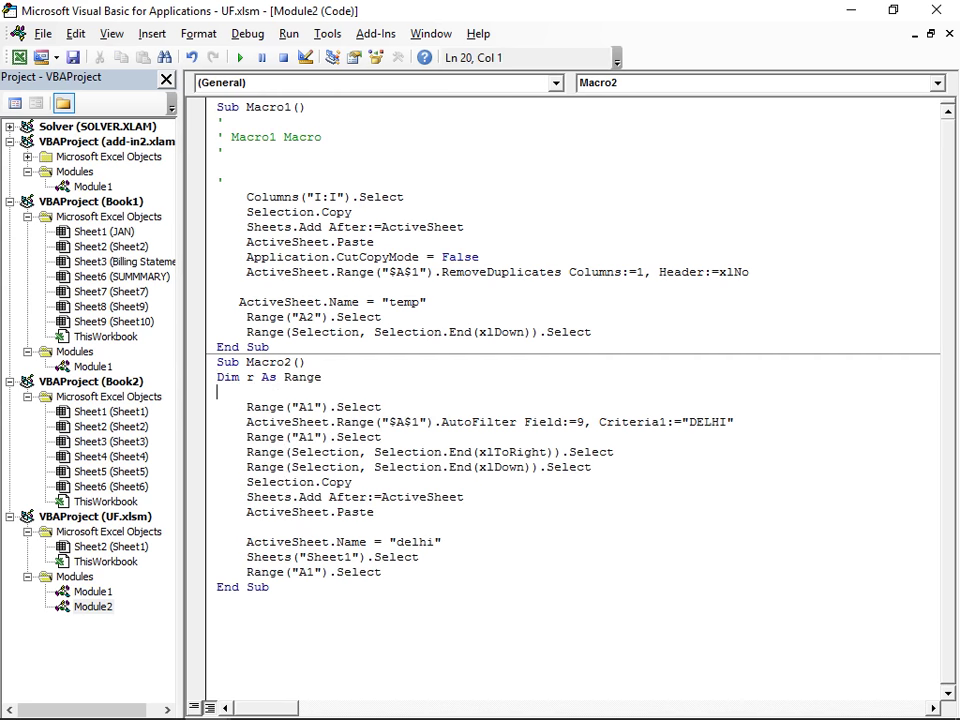
{"action": "type", "text": "fpr e"}
{"action": "key", "text": "BackSpace"}
{"action": "key", "text": "BackSpace"}
{"action": "type", "text": "p"}
{"action": "type", "text": "h r in"}
{"action": "type", "text": " selection"}
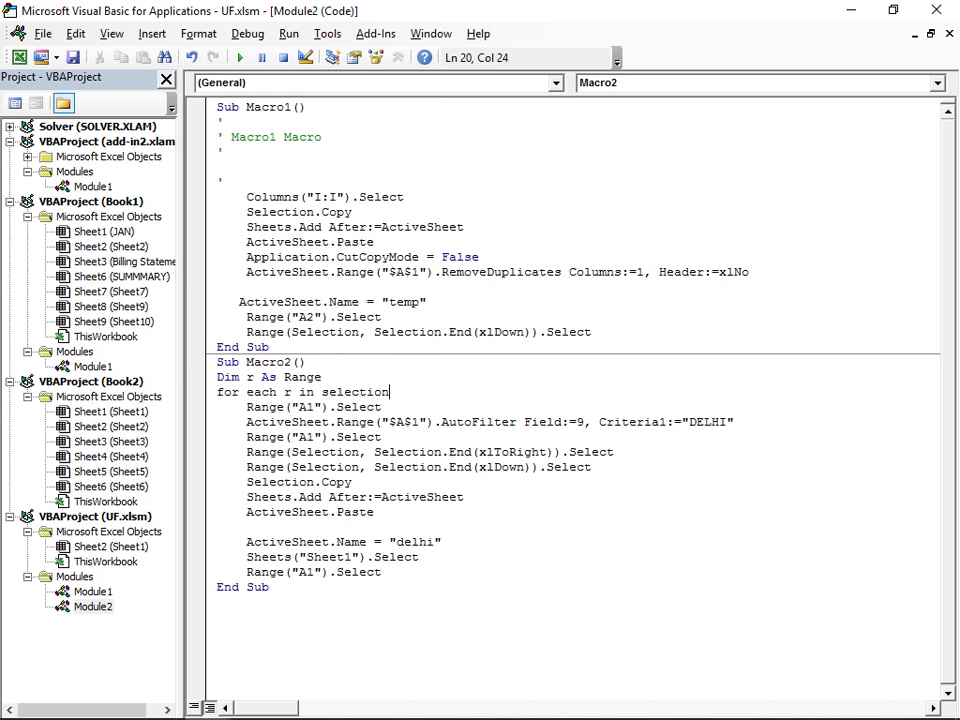
{"action": "key", "text": "Return"}
{"action": "type", "text": "sh"}
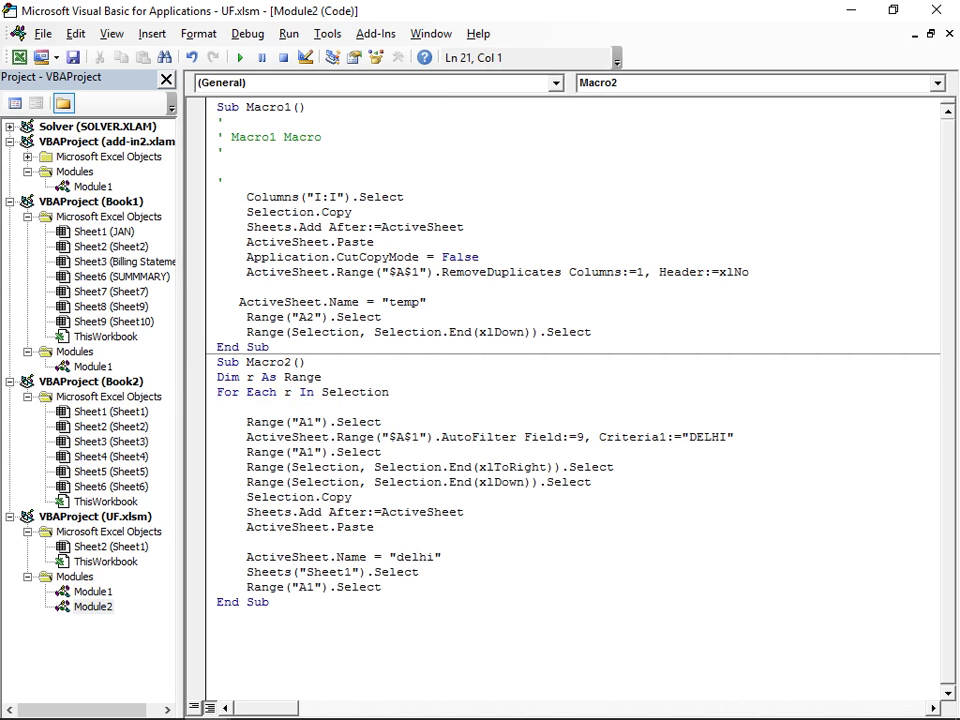
Step: Change the AutoFilter criterion from "DELHI" to r.Value
{"action": "left_click_drag", "start_coordinate": [681, 437], "coordinate": [752, 437]}
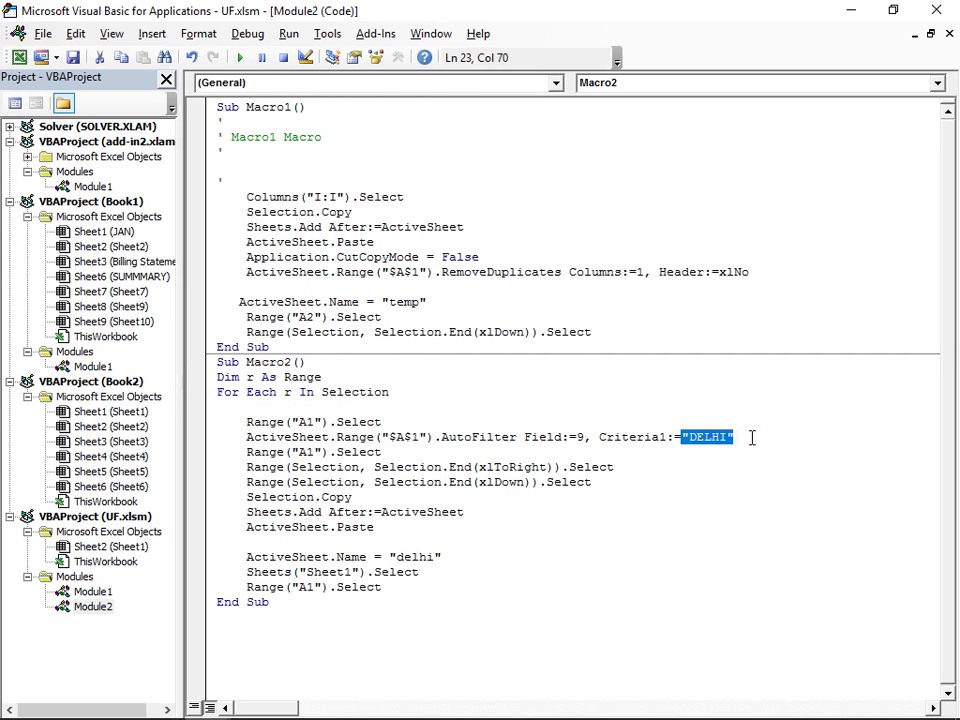
{"action": "type", "text": "r.valu"}
{"action": "key", "text": "Tab"}
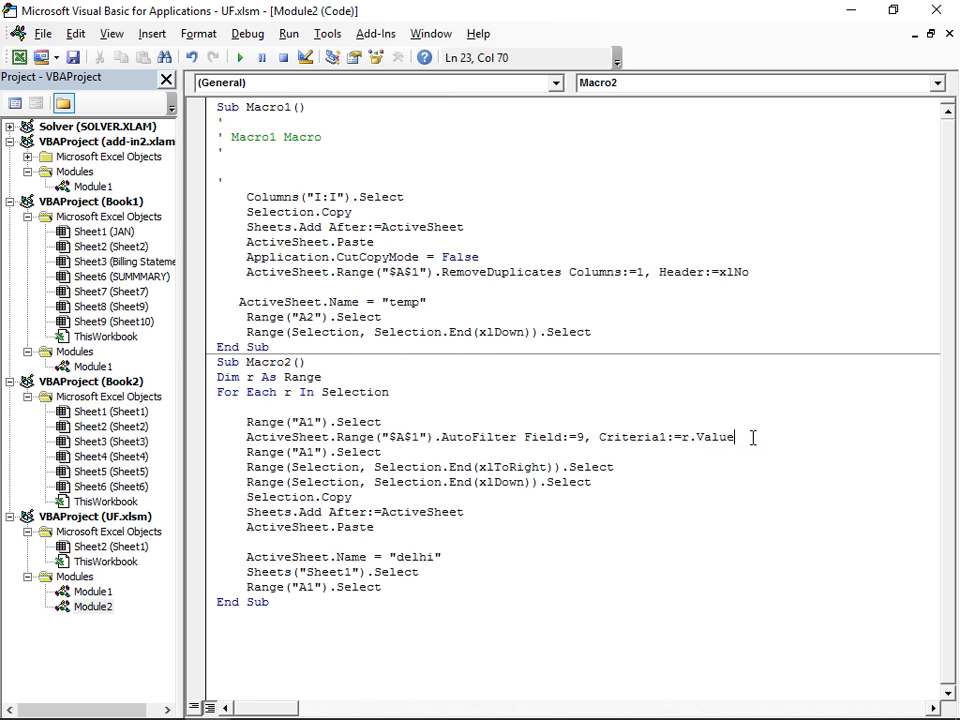
{"action": "key", "text": "Down"}
{"action": "key", "text": "Down"}
{"action": "key", "text": "Down"}
{"action": "key", "text": "Down"}
{"action": "key", "text": "Down"}
{"action": "key", "text": "Down"}
{"action": "key", "text": "Down"}
{"action": "key", "text": "Down"}
{"action": "key", "text": "Down"}
{"action": "key", "text": "Down"}
{"action": "key", "text": "BackSpace"}
{"action": "key", "text": "BackSpace"}
{"action": "key", "text": "BackSpace"}
{"action": "key", "text": "BackSpace"}
{"action": "key", "text": "BackSpace"}
{"action": "type", "text": "S"}
{"action": "type", "text": "elect"}
{"action": "key", "text": "ctrl+z"}
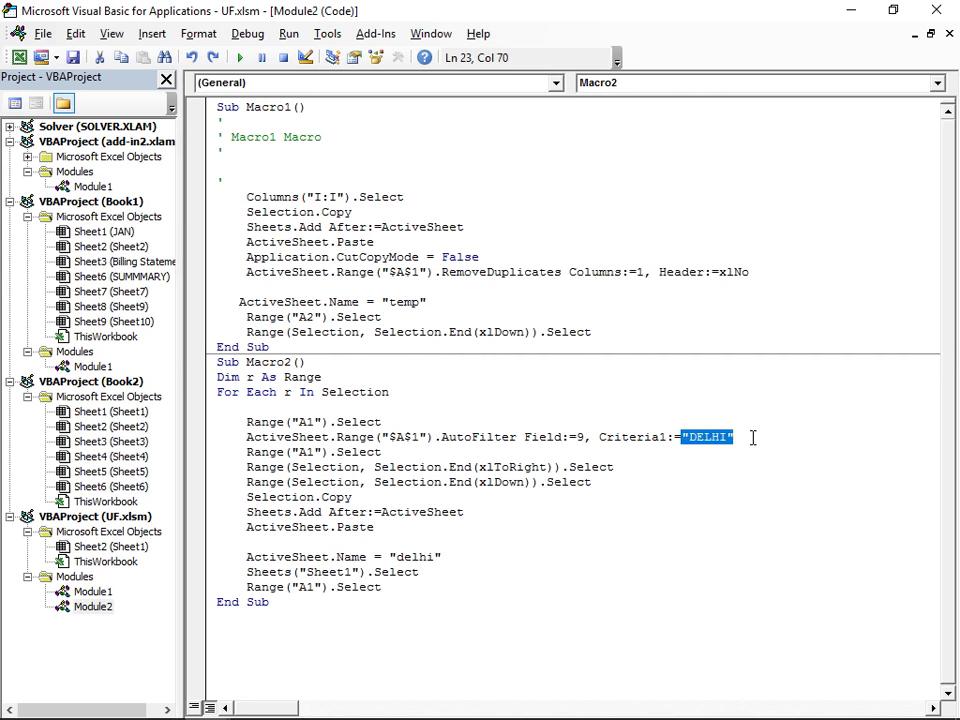
{"action": "type", "text": "r.val"}
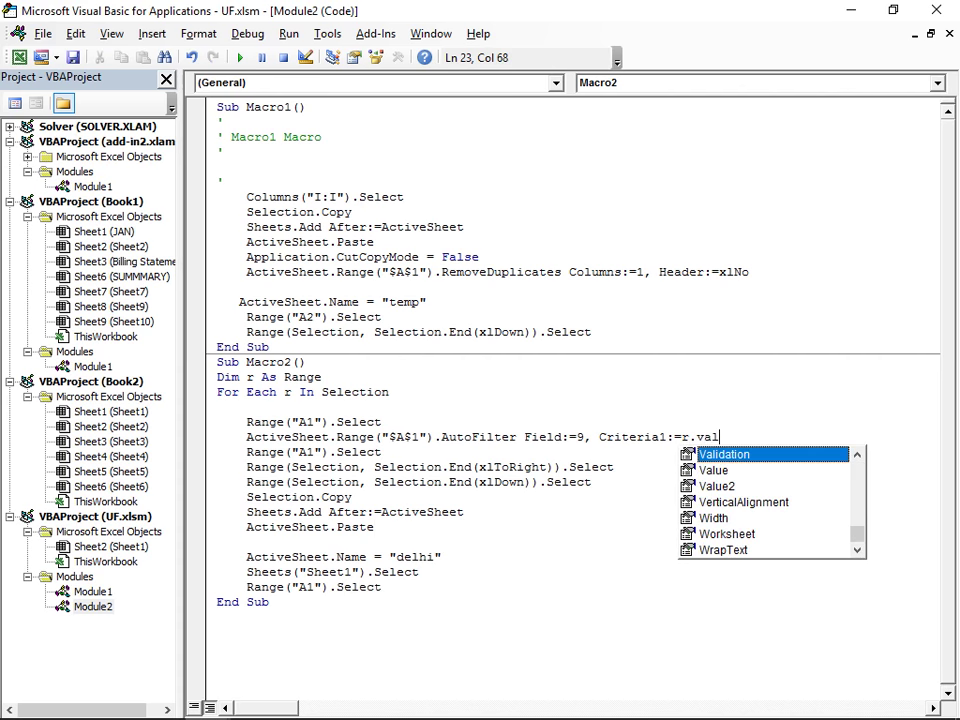
{"action": "type", "text": "u"}
{"action": "key", "text": "Tab"}
Step: Name each new sheet r.Value instead of the fixed "delhi"
{"action": "key", "text": "Down"}
{"action": "key", "text": "Down"}
{"action": "key", "text": "Down"}
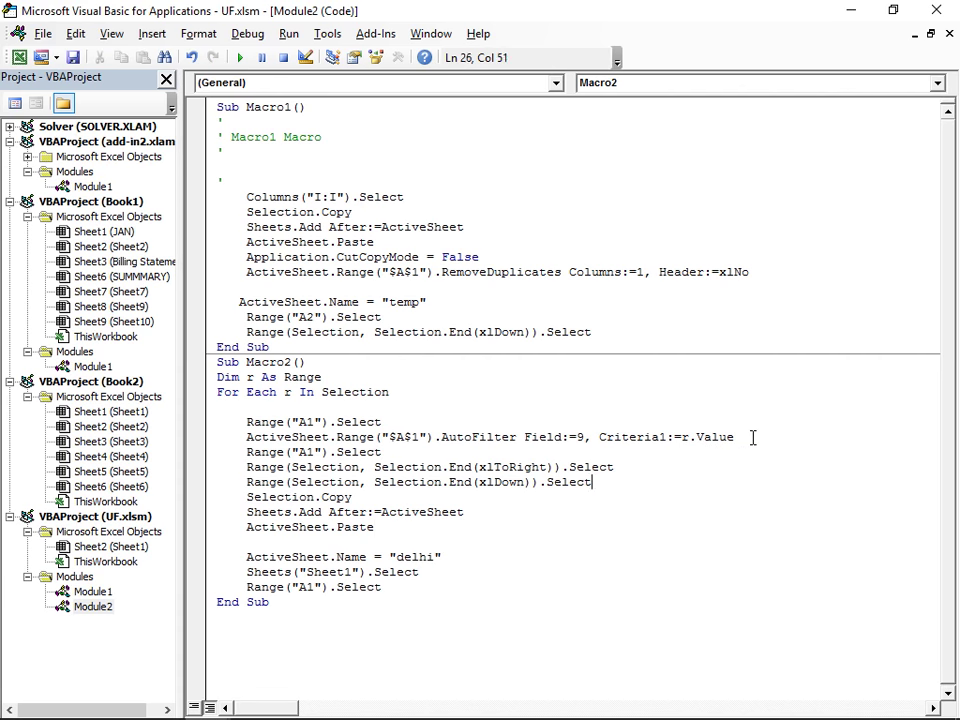
{"action": "key", "text": "Down"}
{"action": "key", "text": "Down"}
{"action": "key", "text": "Down"}
{"action": "key", "text": "Down"}
{"action": "key", "text": "Down"}
{"action": "key", "text": "BackSpace"}
{"action": "key", "text": "BackSpace"}
{"action": "key", "text": "BackSpace"}
{"action": "key", "text": "BackSpace"}
{"action": "key", "text": "BackSpace"}
{"action": "key", "text": "BackSpace"}
{"action": "key", "text": "BackSpace"}
{"action": "type", "text": "r.val"}
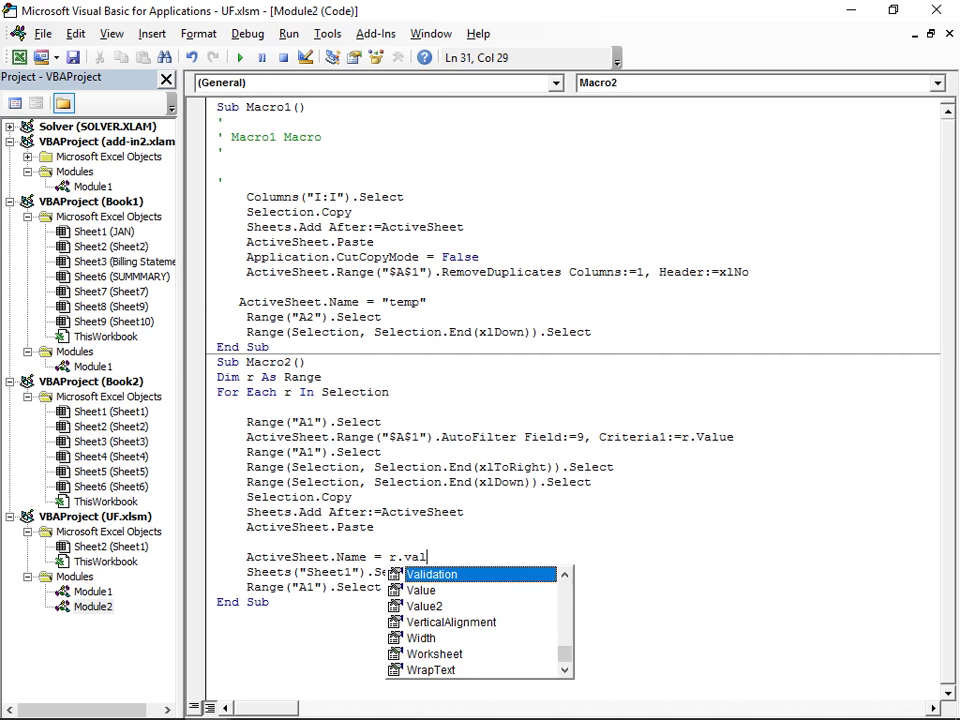
{"action": "type", "text": "ue"}
{"action": "key", "text": "Tab"}
{"action": "key", "text": "Up"}
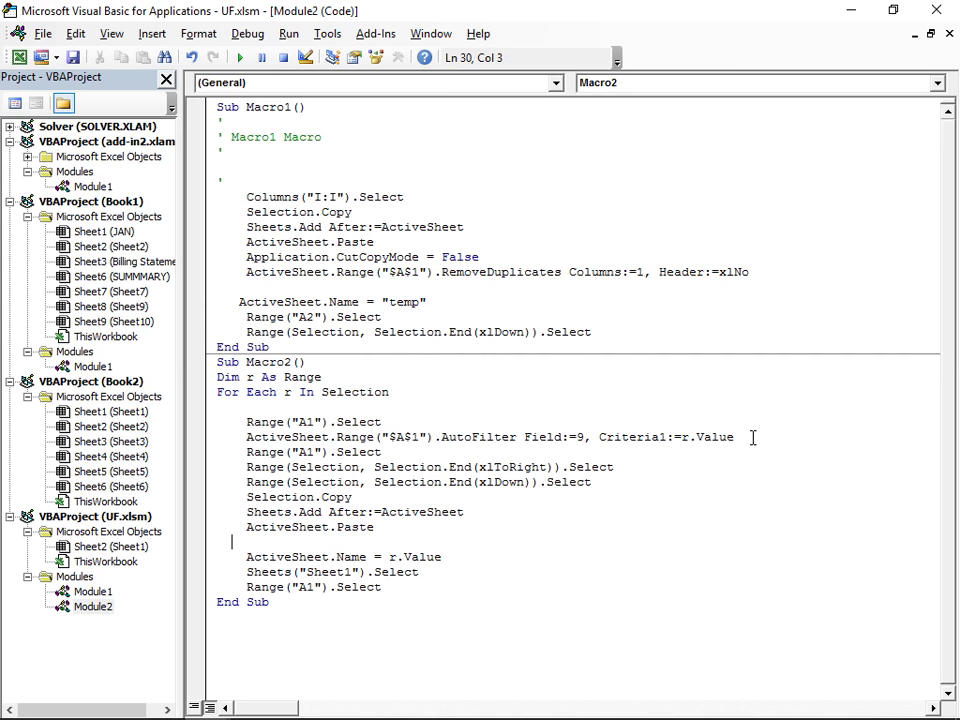
{"action": "left_click", "coordinate": [330, 369]}
{"action": "key", "text": "alt+F11"}
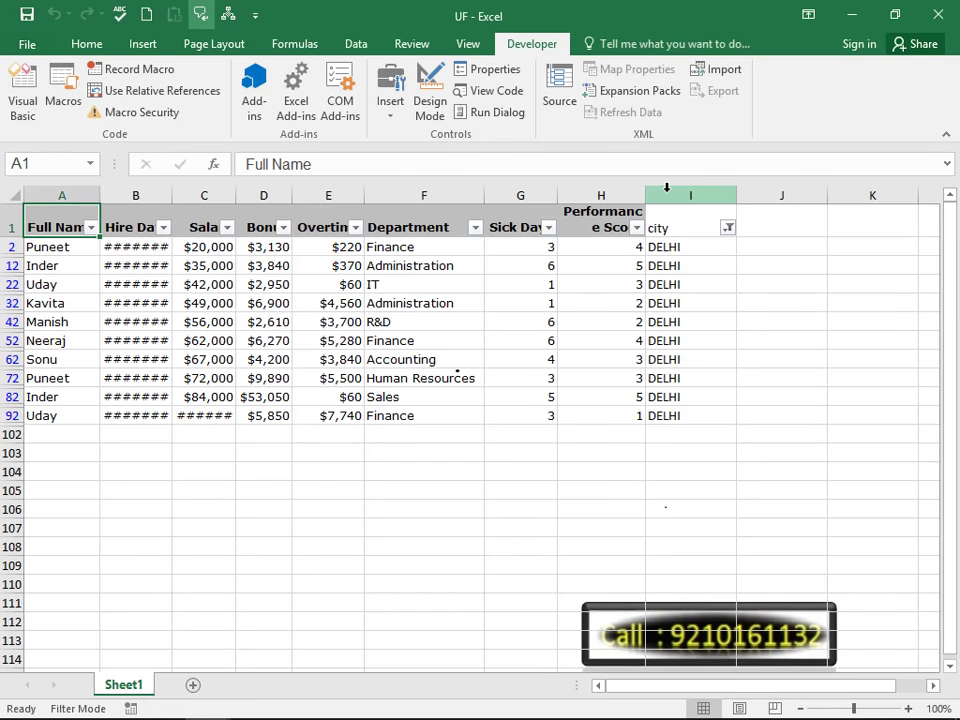
{"action": "key", "text": "alt+F11"}
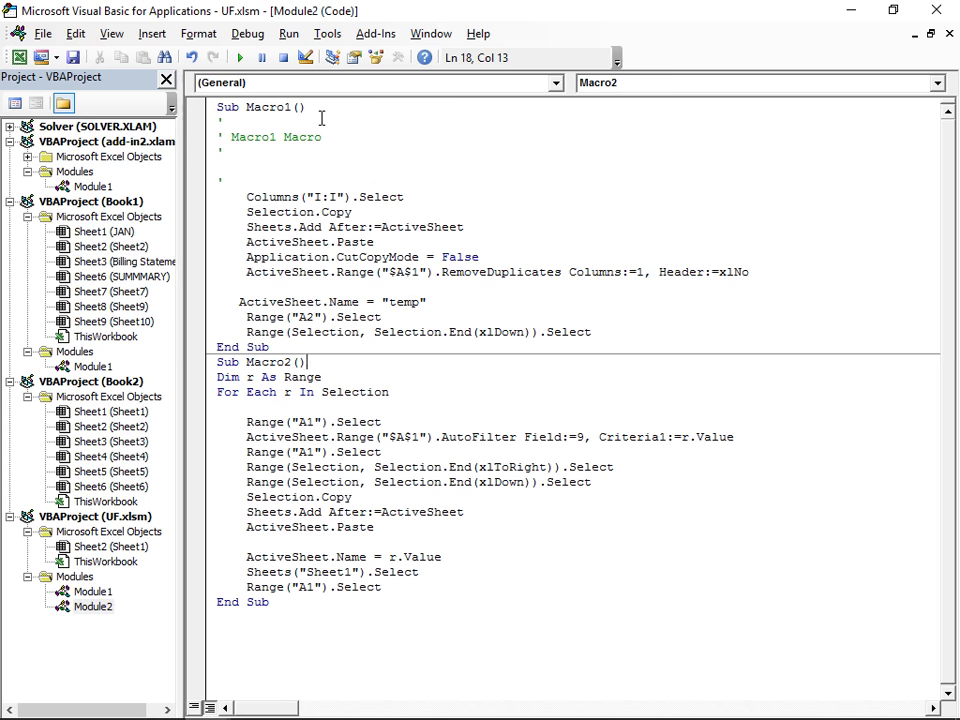
Step: Insert a call to Macro1 on a new line under Sub Macro2()
{"action": "left_click", "coordinate": [321, 121]}
{"action": "left_click", "coordinate": [288, 107]}
{"action": "left_click_drag", "start_coordinate": [291, 107], "coordinate": [247, 108]}
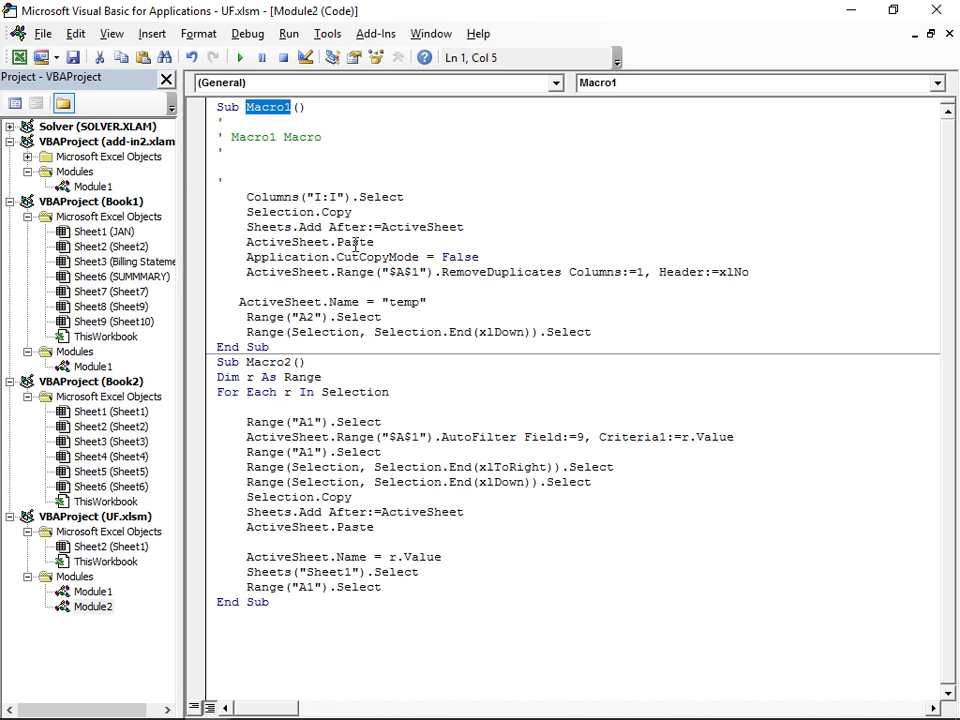
{"action": "left_click", "coordinate": [333, 362]}
{"action": "key", "text": "Return"}
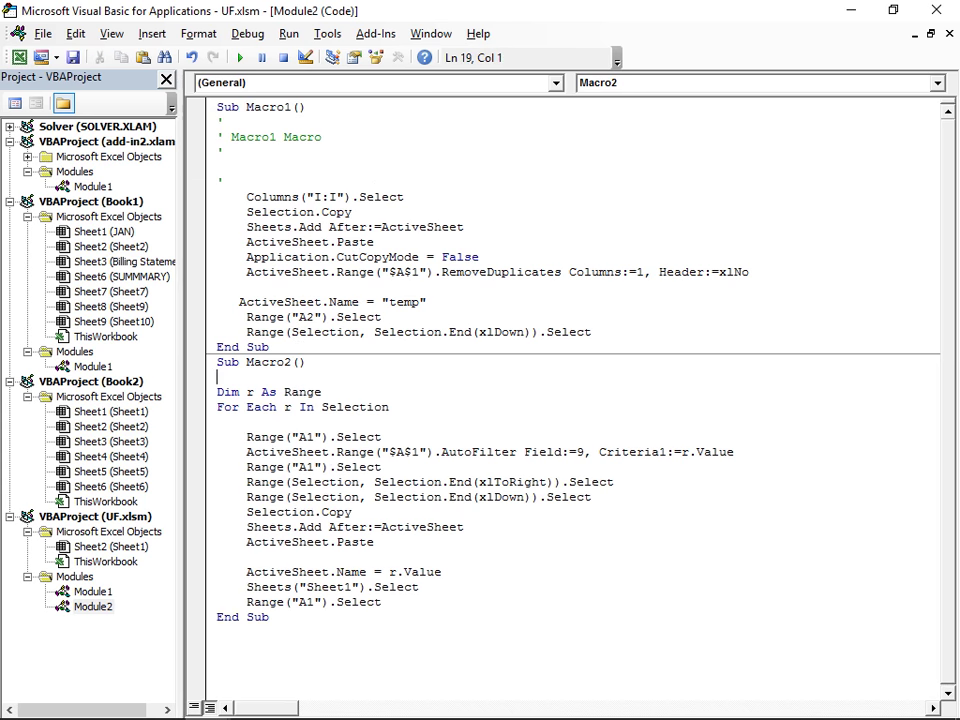
{"action": "type", "text": "Macro1"}
Step: Add Sheet1.Activate as the first line inside the For Each loop
{"action": "left_click", "coordinate": [369, 422]}
{"action": "type", "text": "sheet1."}
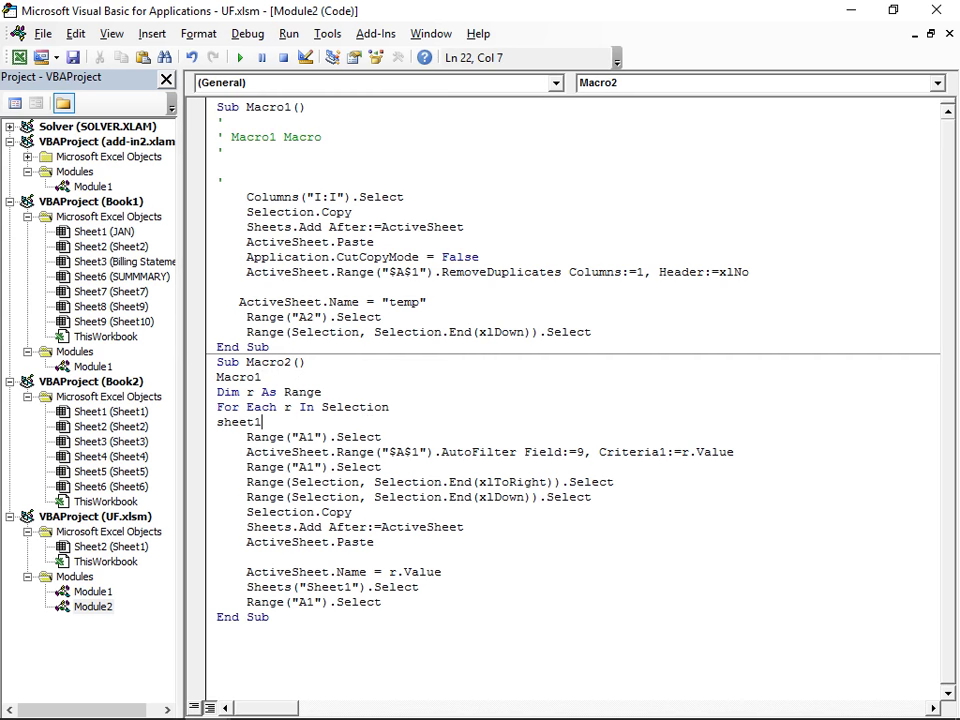
{"action": "type", "text": "a"}
{"action": "key", "text": "BackSpace"}
{"action": "type", "text": "1"}
{"action": "type", "text": ".ac"}
{"action": "type", "text": "iv"}
{"action": "type", "text": "ate"}
{"action": "key", "text": "Return"}
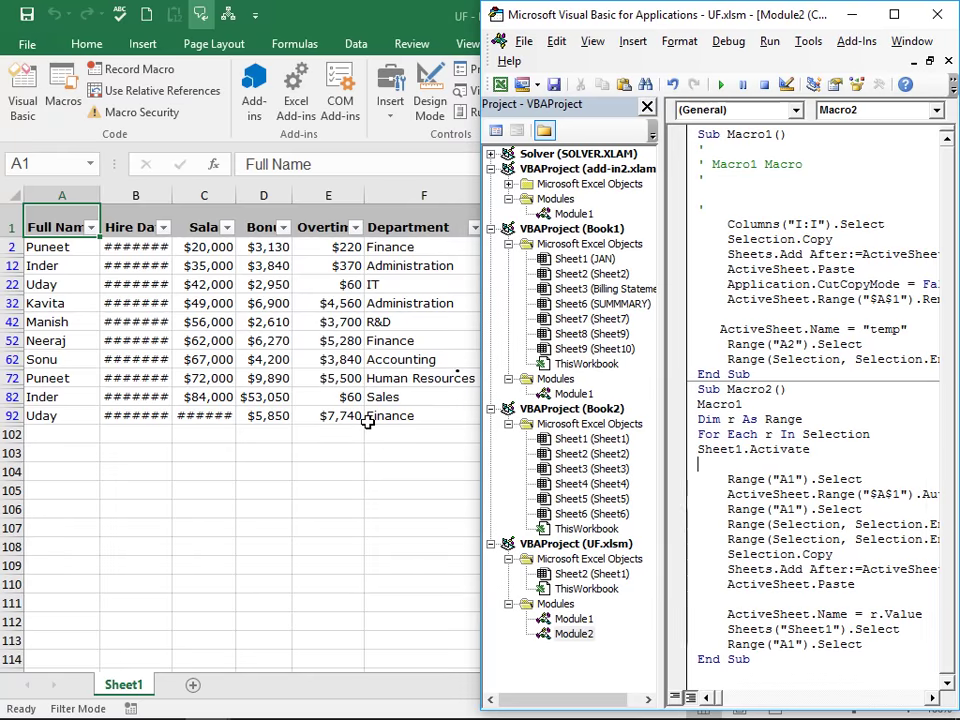
Step: Run Macro2 and dismiss the 'For without Next' compile error
{"action": "left_click", "coordinate": [818, 299]}
{"action": "left_click", "coordinate": [242, 321]}
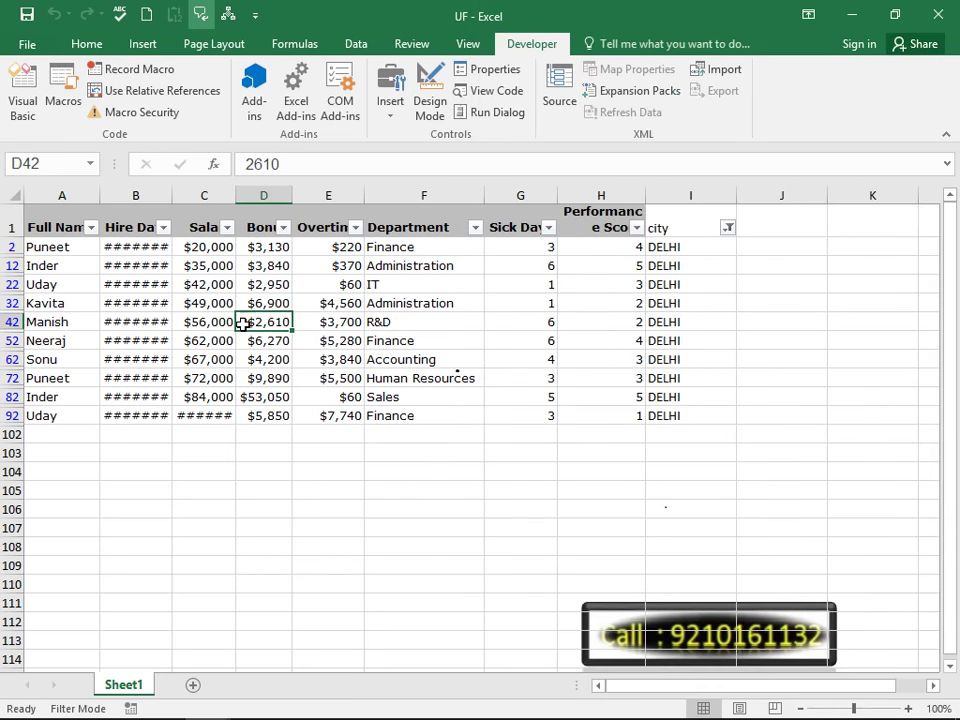
{"action": "left_click", "coordinate": [18, 92]}
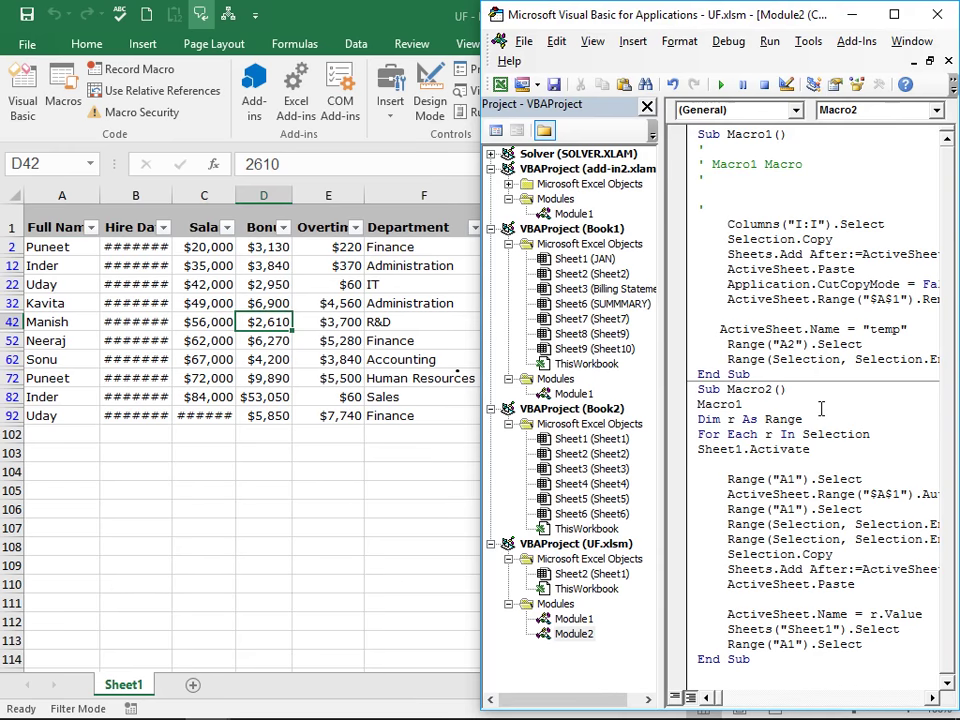
{"action": "key", "text": "F5"}
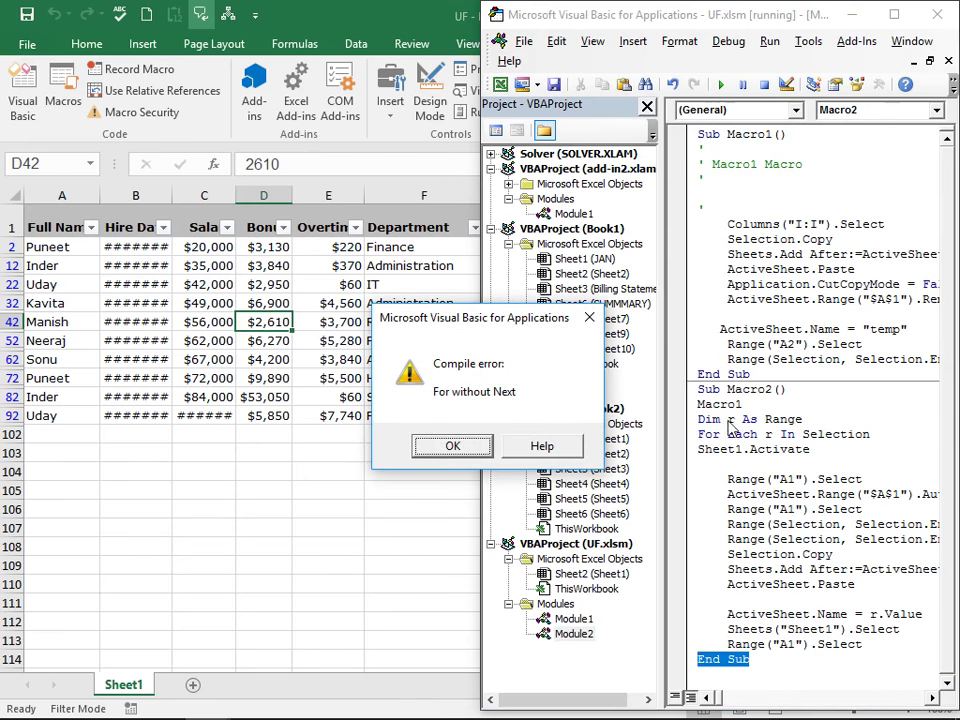
{"action": "key", "text": "Return"}
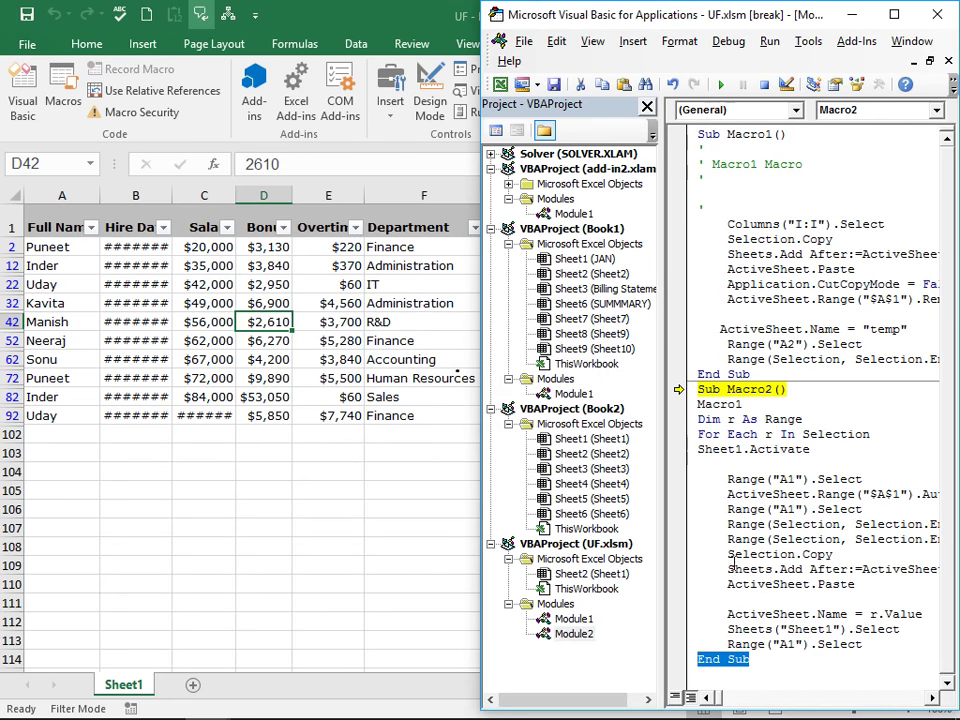
Step: Add Next r before End Sub and step with F8 into the Macro1 call
{"action": "left_click", "coordinate": [896, 646]}
{"action": "key", "text": "Return"}
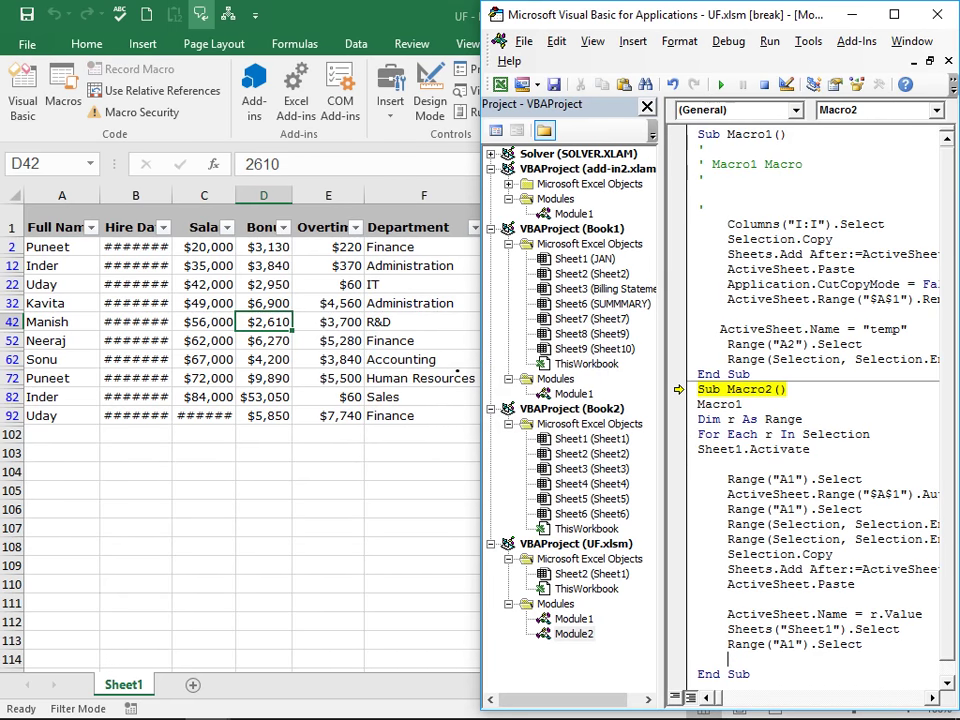
{"action": "type", "text": "next r"}
{"action": "key", "text": "Return"}
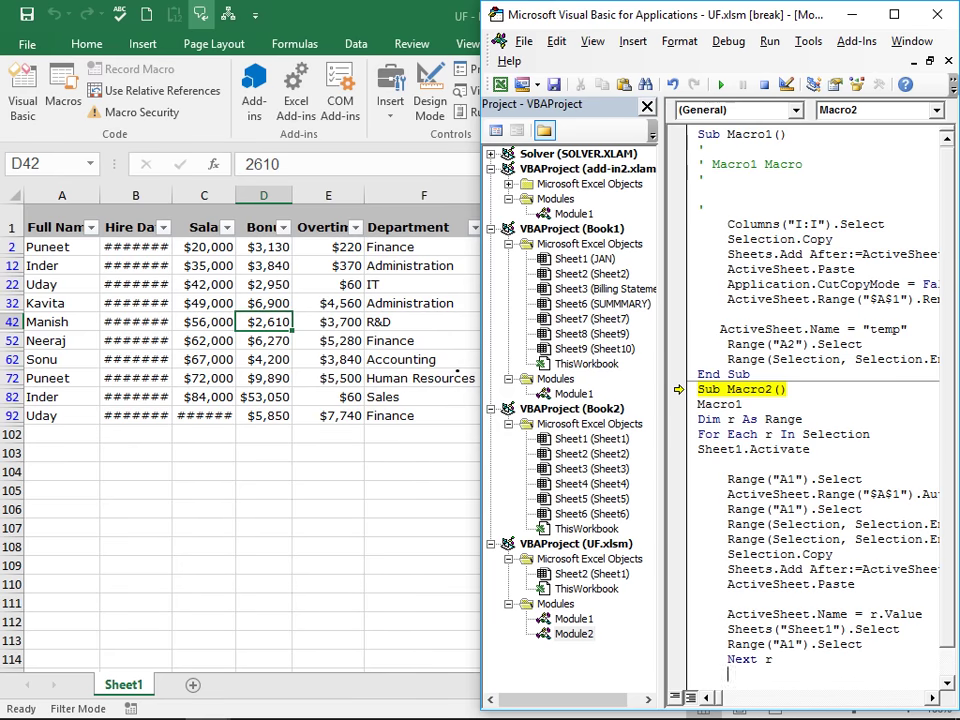
{"action": "key", "text": "F8"}
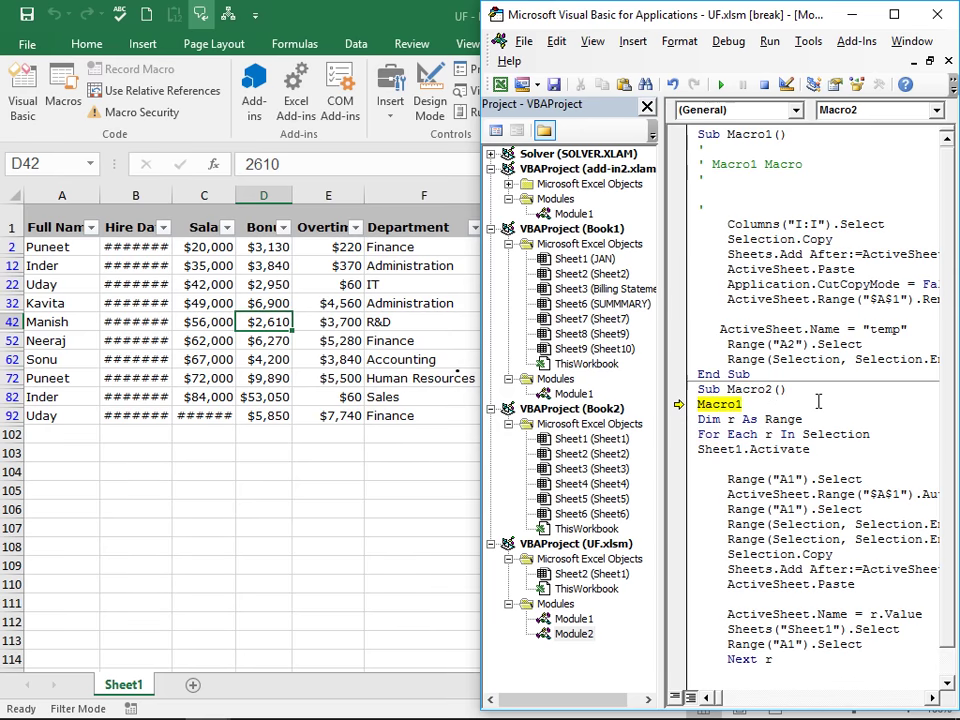
{"action": "key", "text": "F8"}
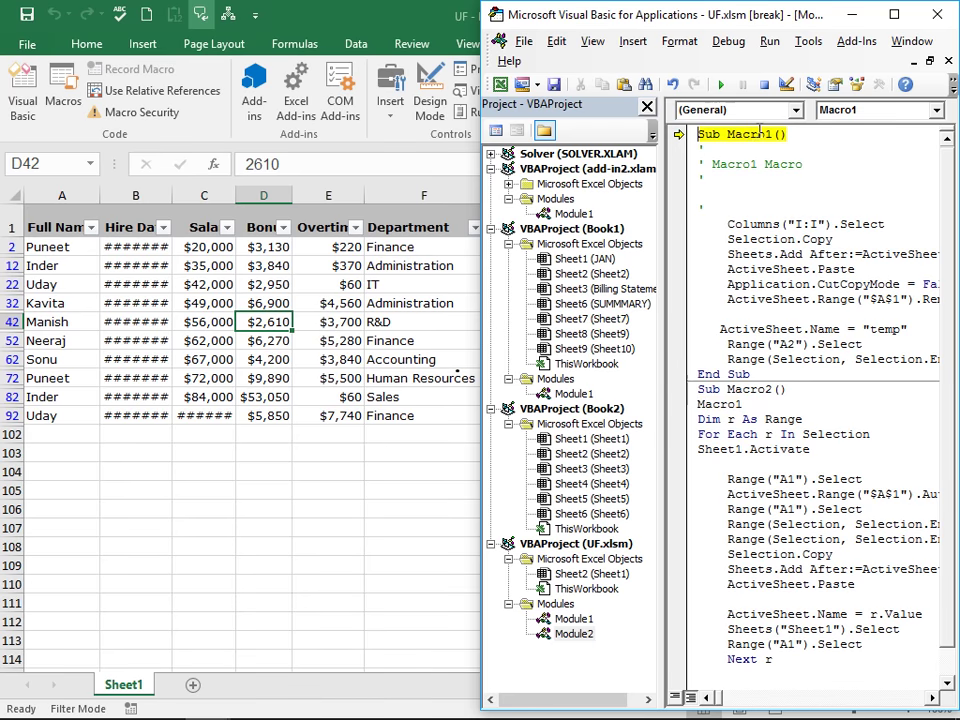
Step: Step Macro1 through selecting and copying column I and adding a new sheet
{"action": "key", "text": "F8"}
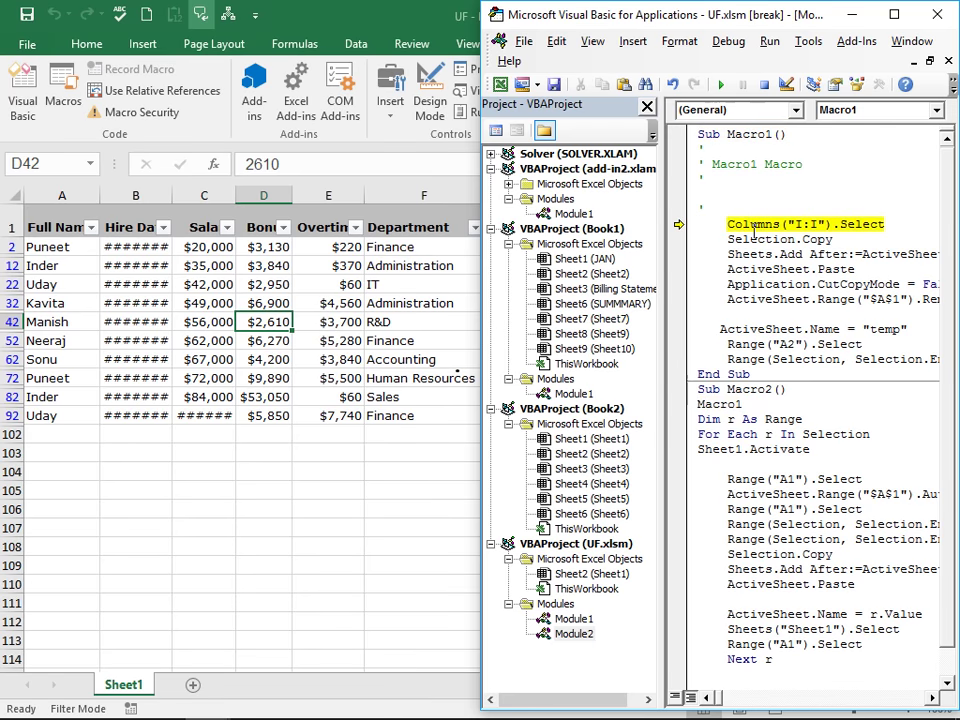
{"action": "left_click", "coordinate": [851, 14]}
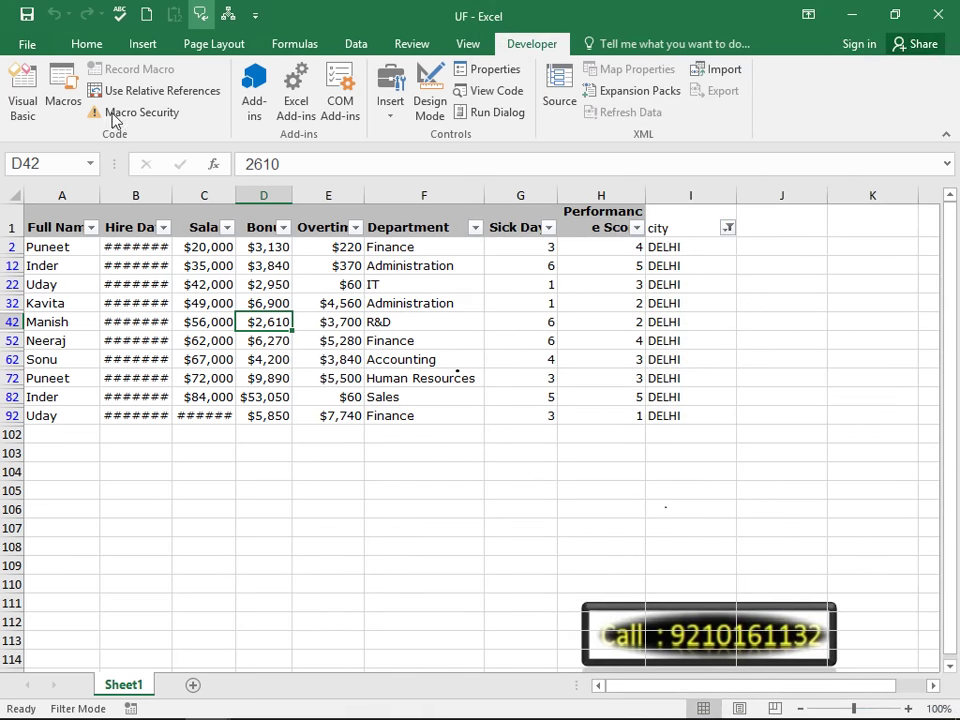
{"action": "left_click", "coordinate": [22, 88]}
{"action": "key", "text": "F8"}
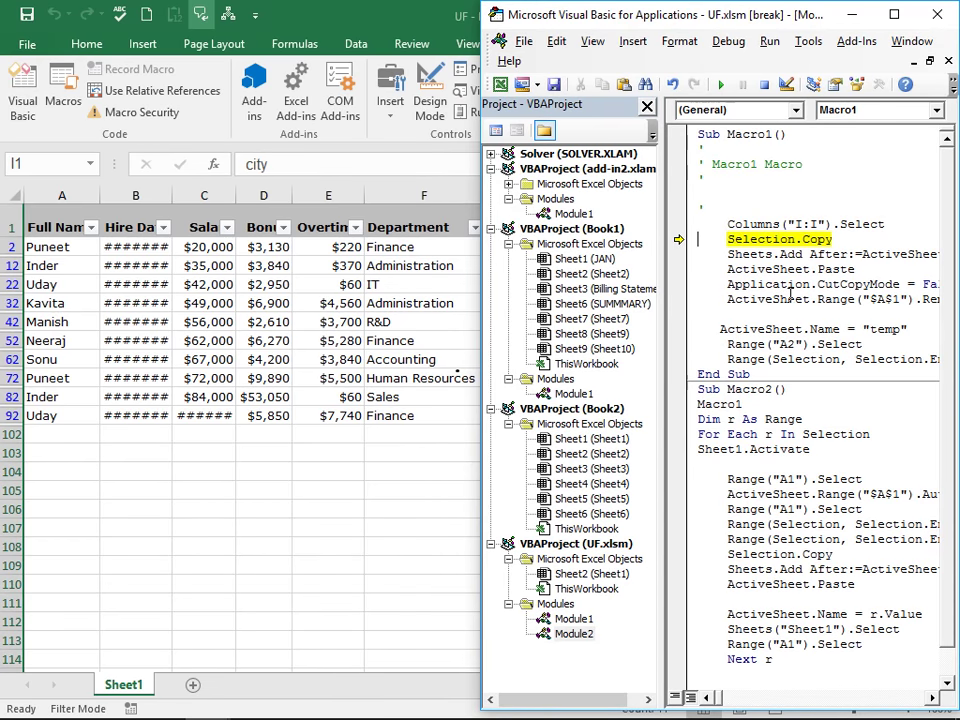
{"action": "key", "text": "super+Left"}
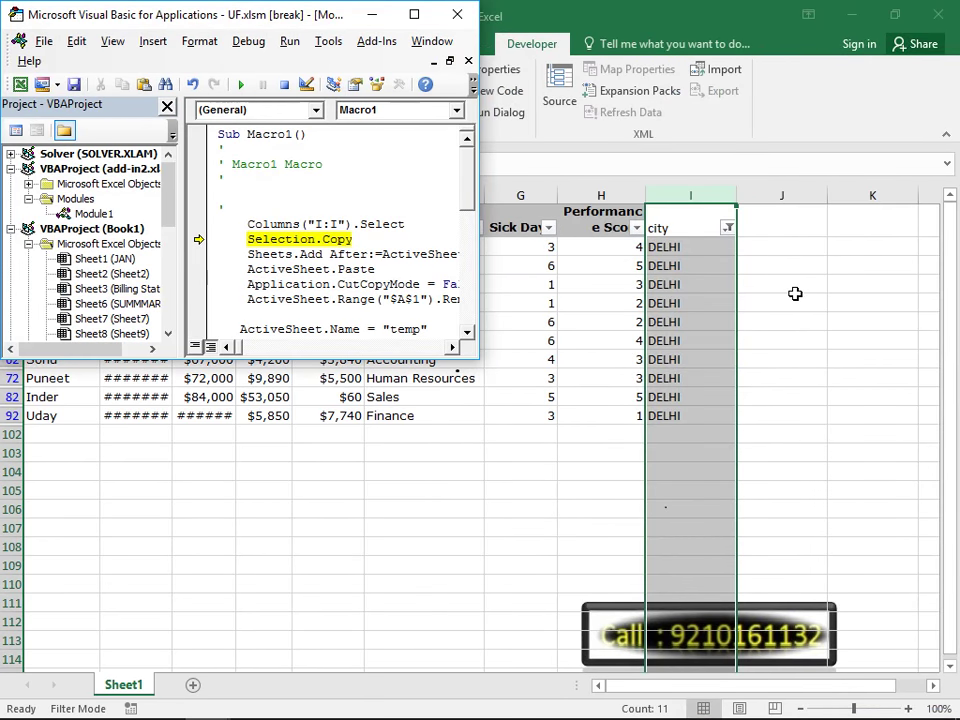
{"action": "key", "text": "F8"}
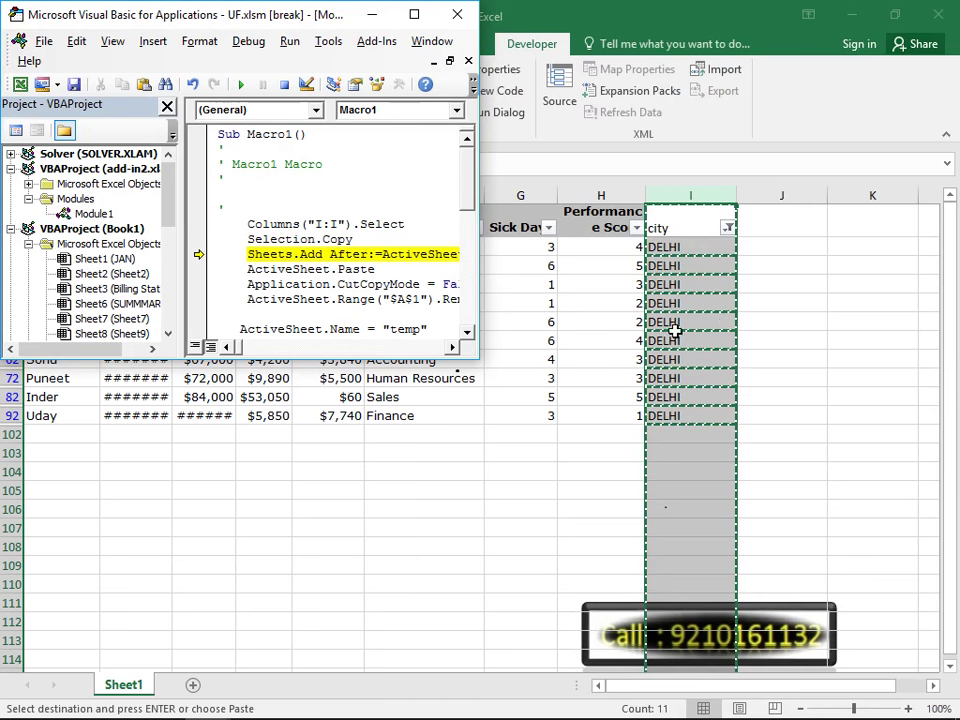
{"action": "key", "text": "F8"}
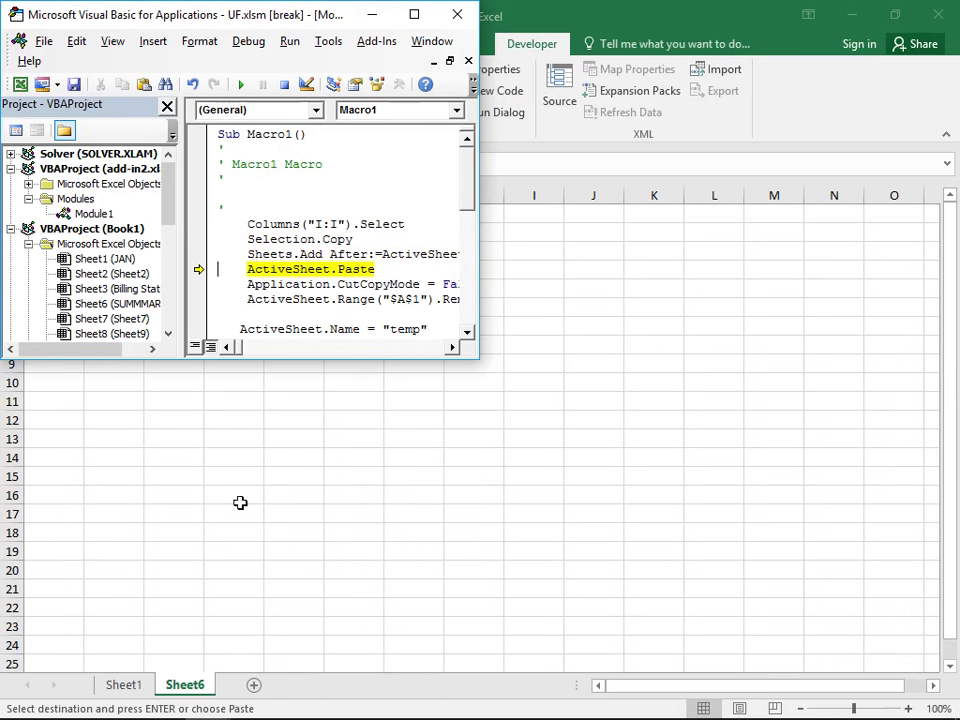
Step: Step through pasting and removing duplicates on Sheet6, then reset the paused run
{"action": "key", "text": "F8"}
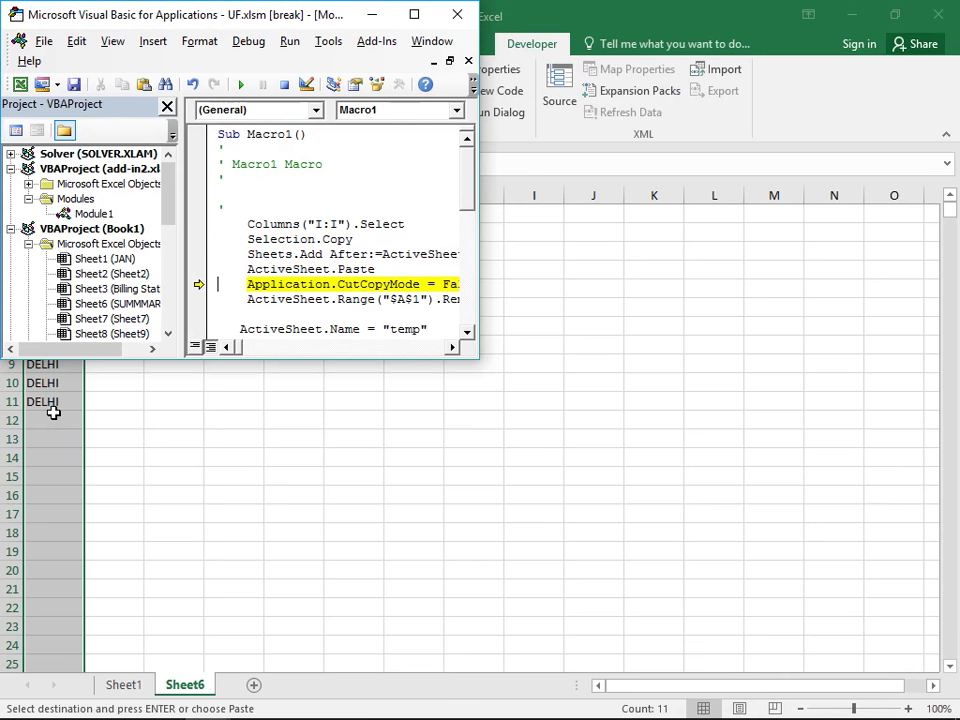
{"action": "key", "text": "F8"}
{"action": "key", "text": "F8"}
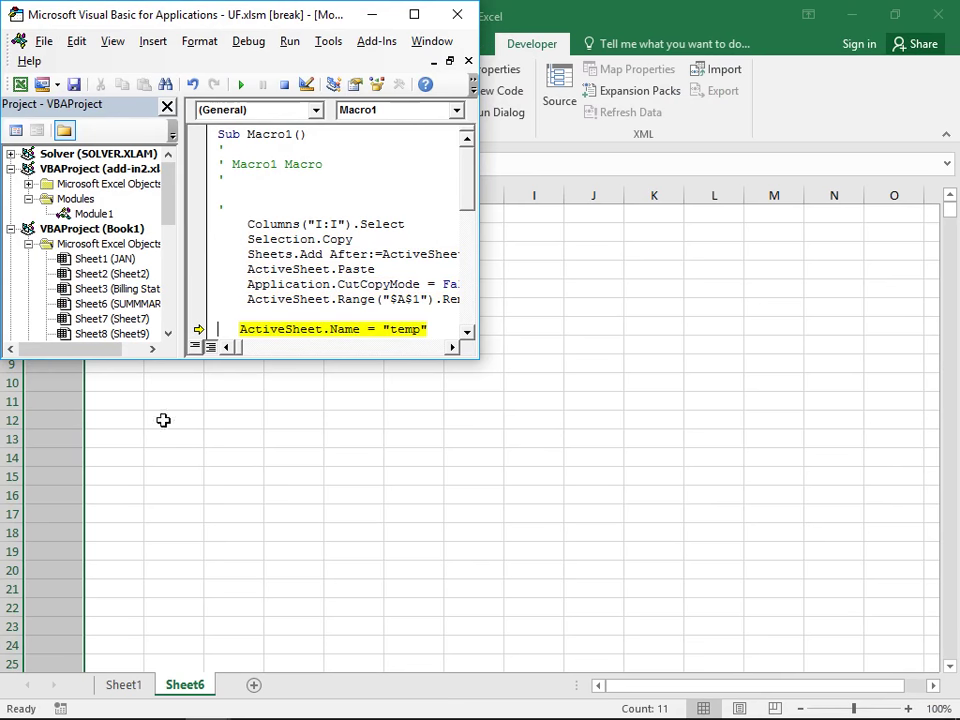
{"action": "key", "text": "super+Right"}
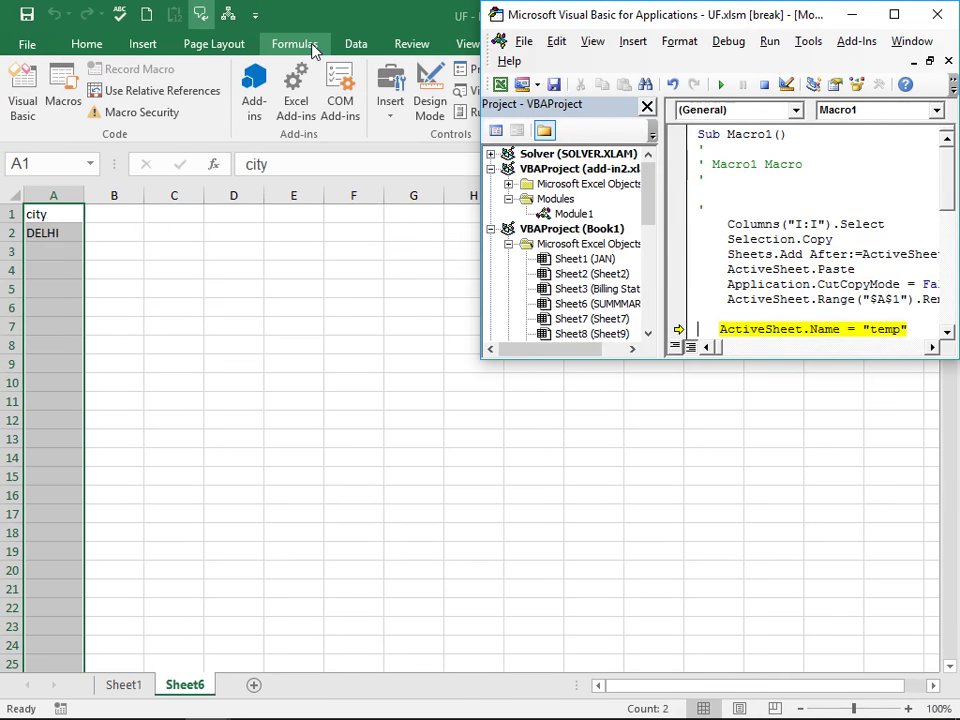
{"action": "left_click", "coordinate": [893, 14]}
{"action": "left_click", "coordinate": [910, 18]}
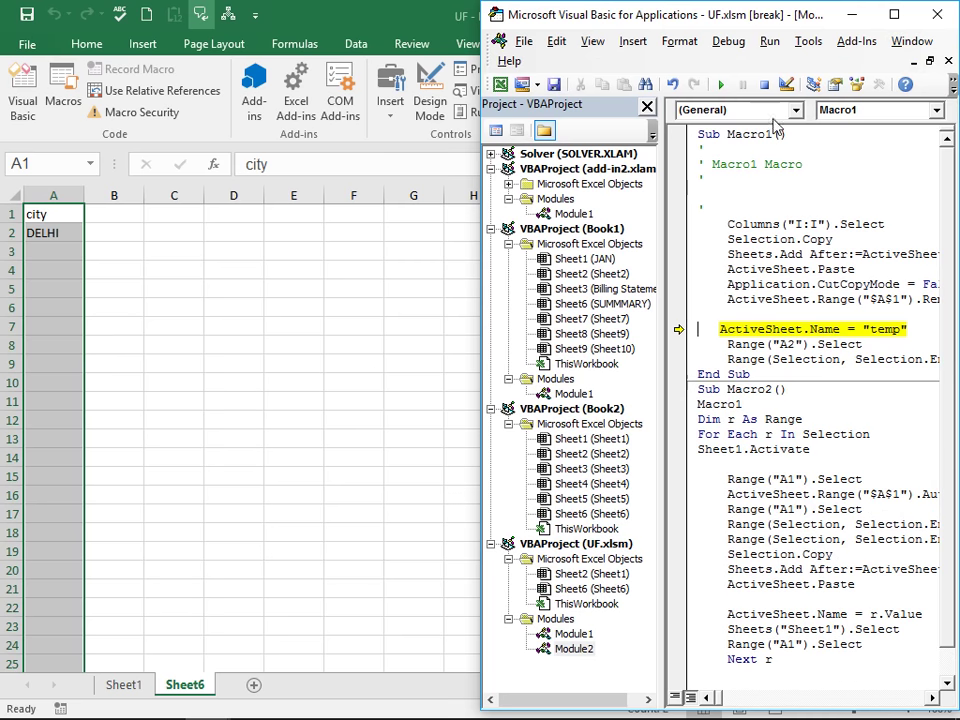
{"action": "left_click", "coordinate": [765, 84]}
Step: Clear the city filter on Sheet1 so all employees show
{"action": "left_click", "coordinate": [138, 686]}
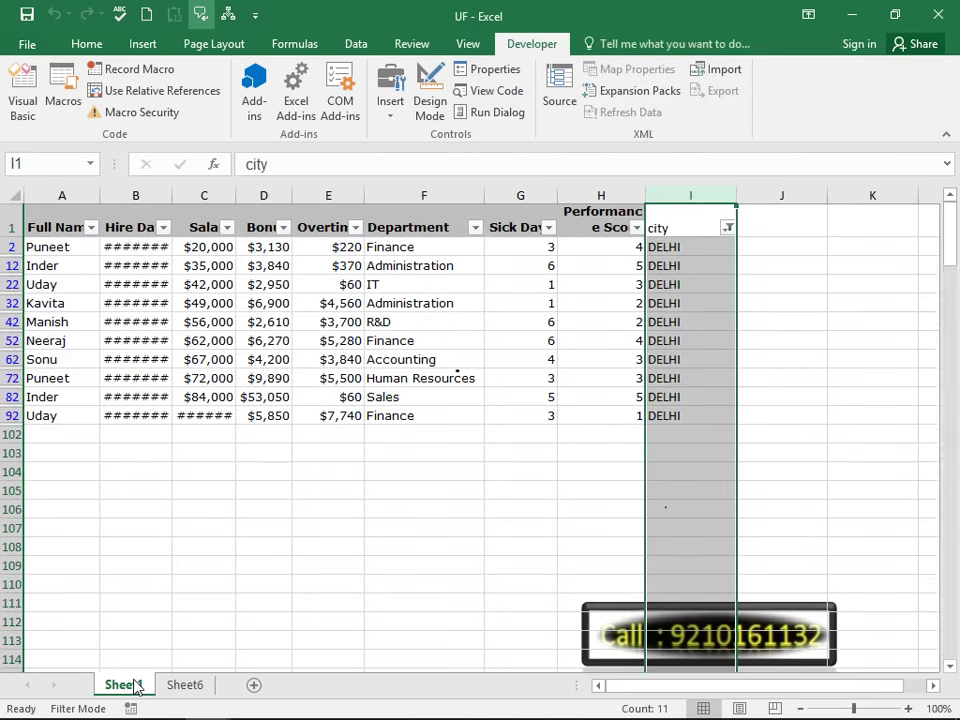
{"action": "left_click", "coordinate": [728, 228]}
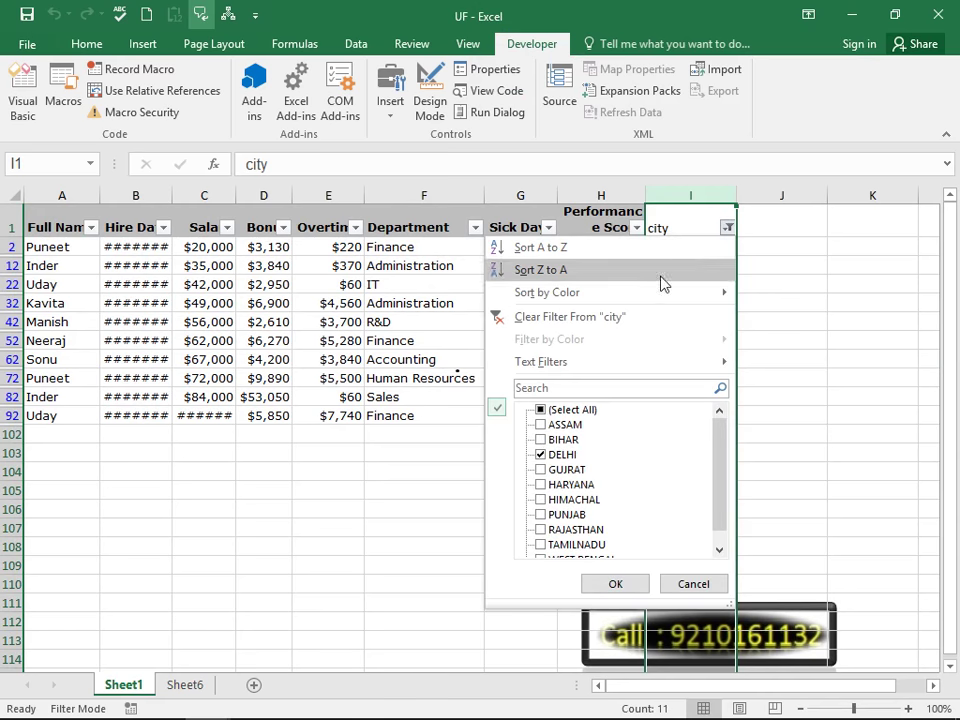
{"action": "left_click", "coordinate": [621, 316]}
Step: Delete Sheet6 and reopen the Visual Basic editor
{"action": "left_click", "coordinate": [186, 688]}
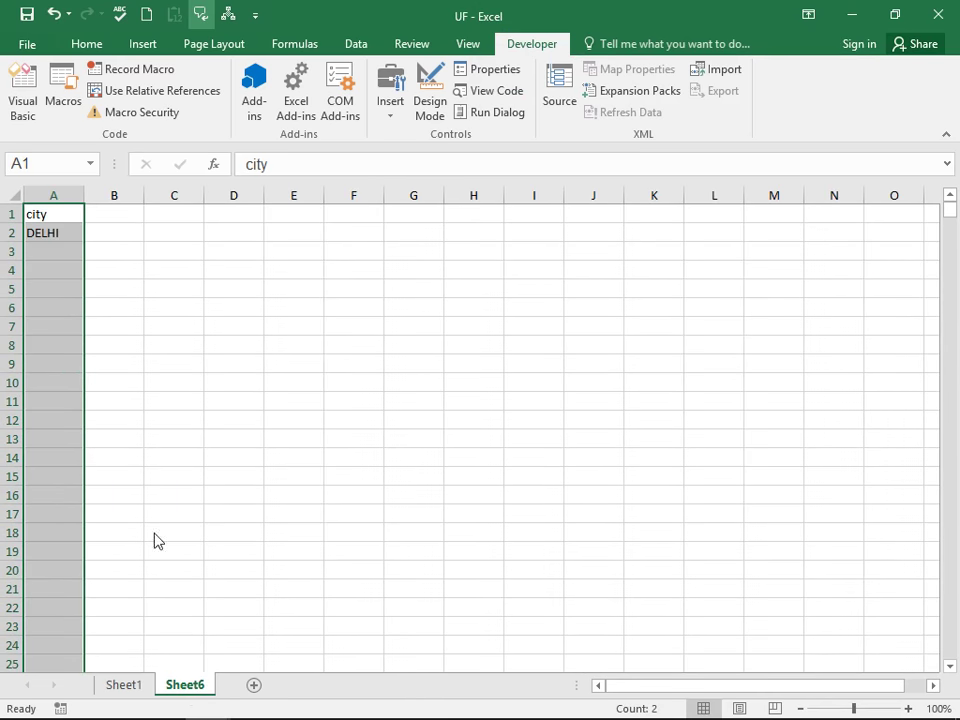
{"action": "right_click", "coordinate": [183, 688]}
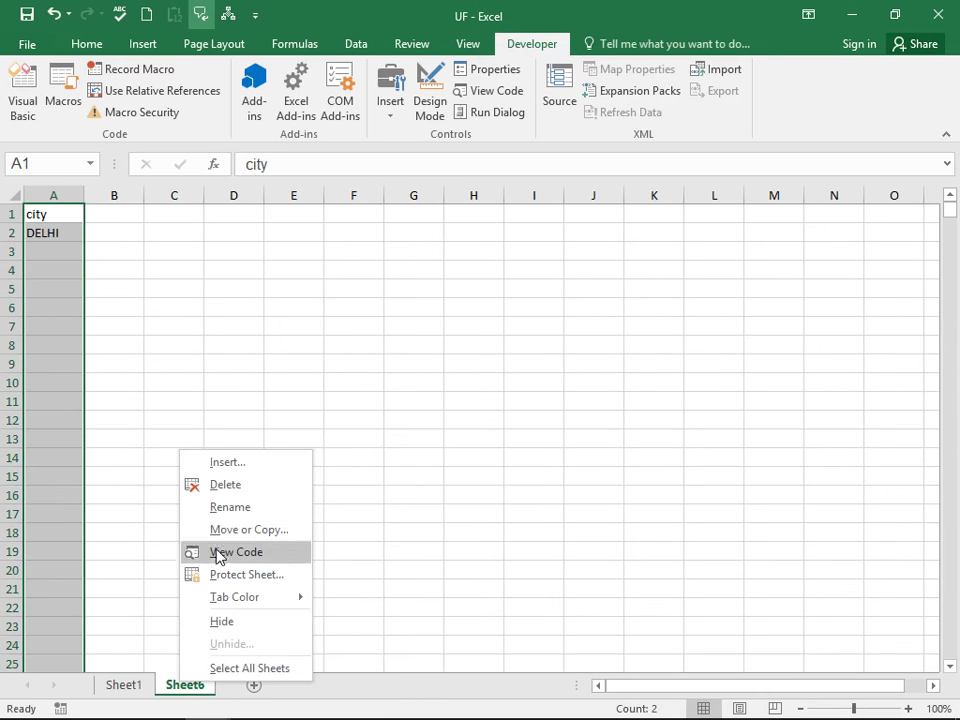
{"action": "left_click", "coordinate": [228, 487]}
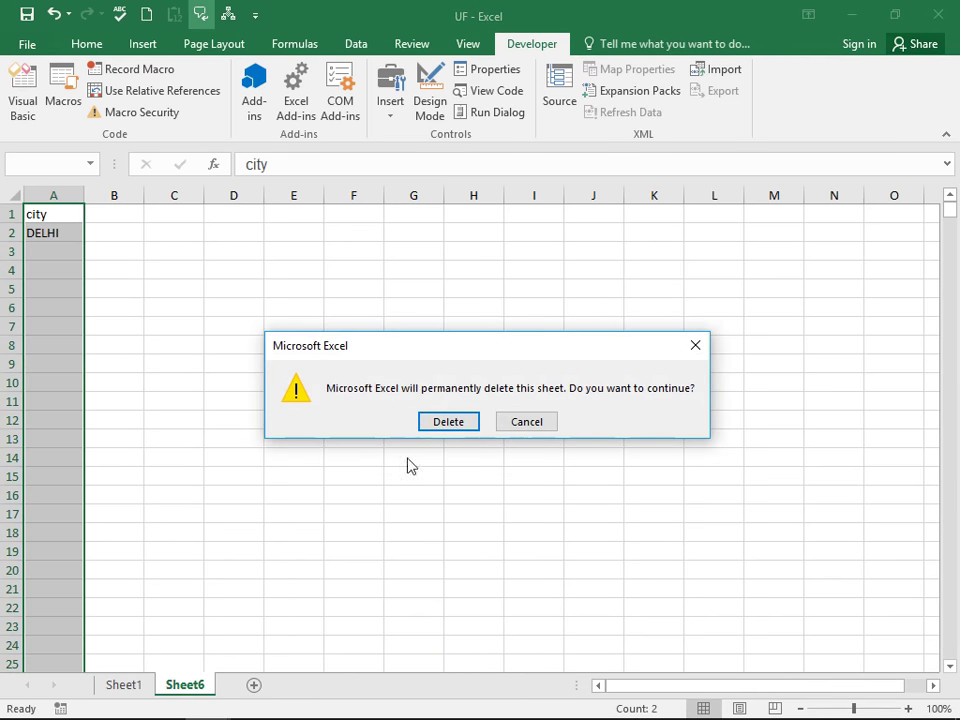
{"action": "left_click", "coordinate": [431, 424]}
{"action": "left_click", "coordinate": [270, 441]}
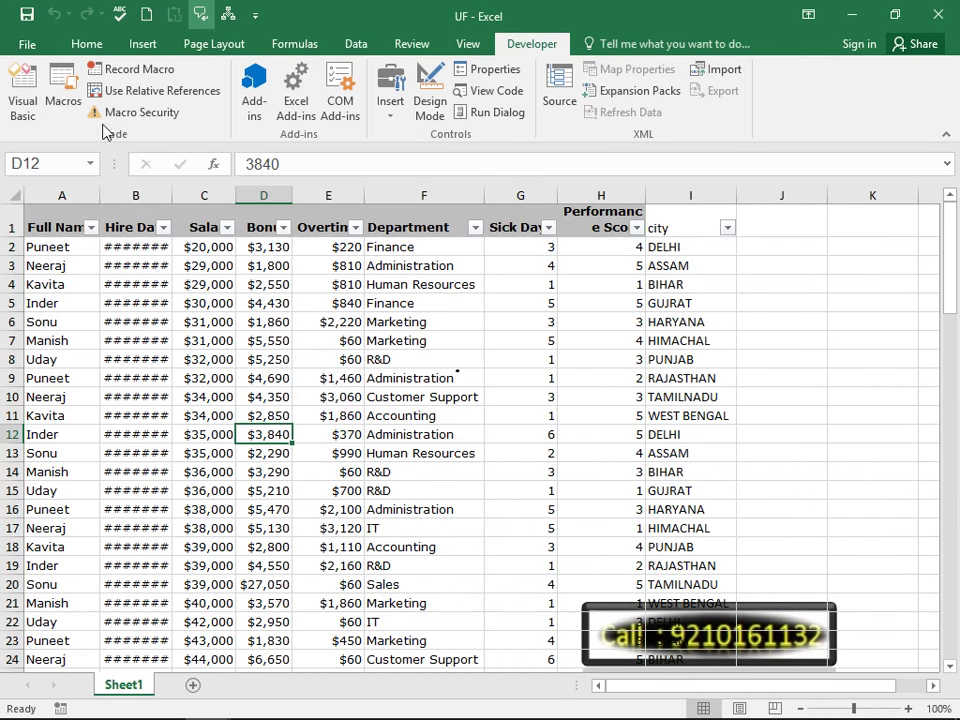
{"action": "left_click", "coordinate": [22, 92]}
Step: Step Macro2 into Macro1 and through selecting and copying city column I
{"action": "left_click", "coordinate": [843, 419]}
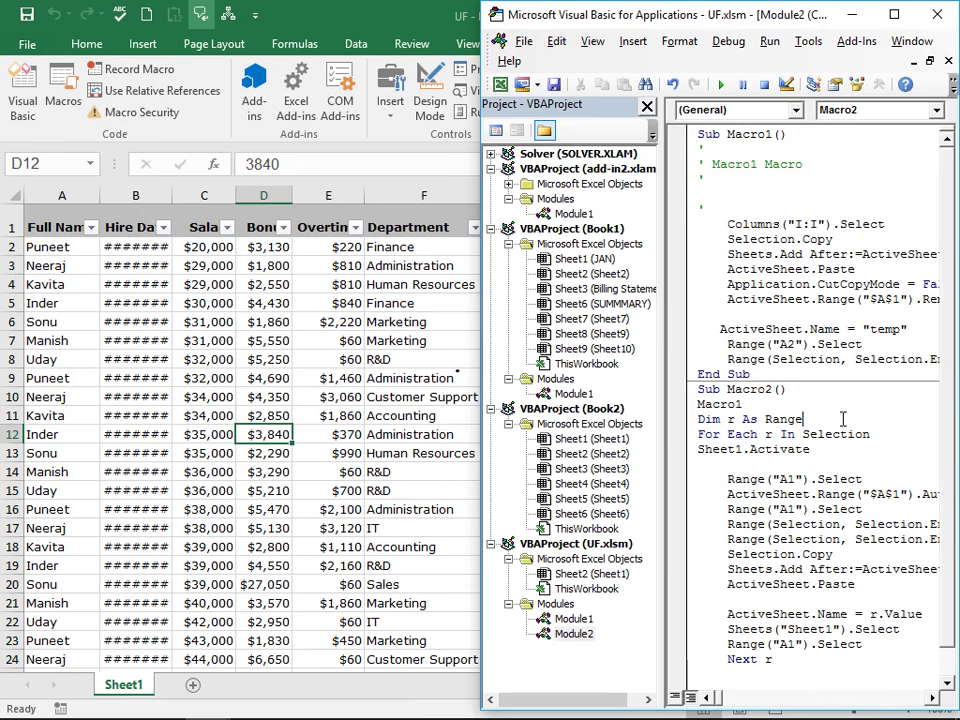
{"action": "key", "text": "F8"}
{"action": "key", "text": "F8"}
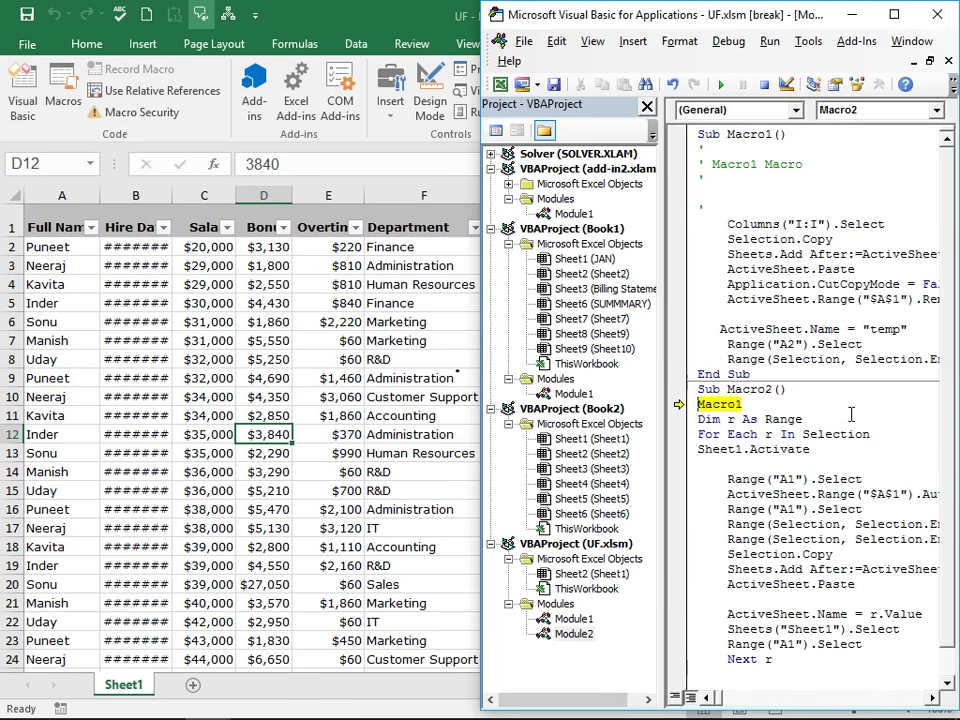
{"action": "key", "text": "F8"}
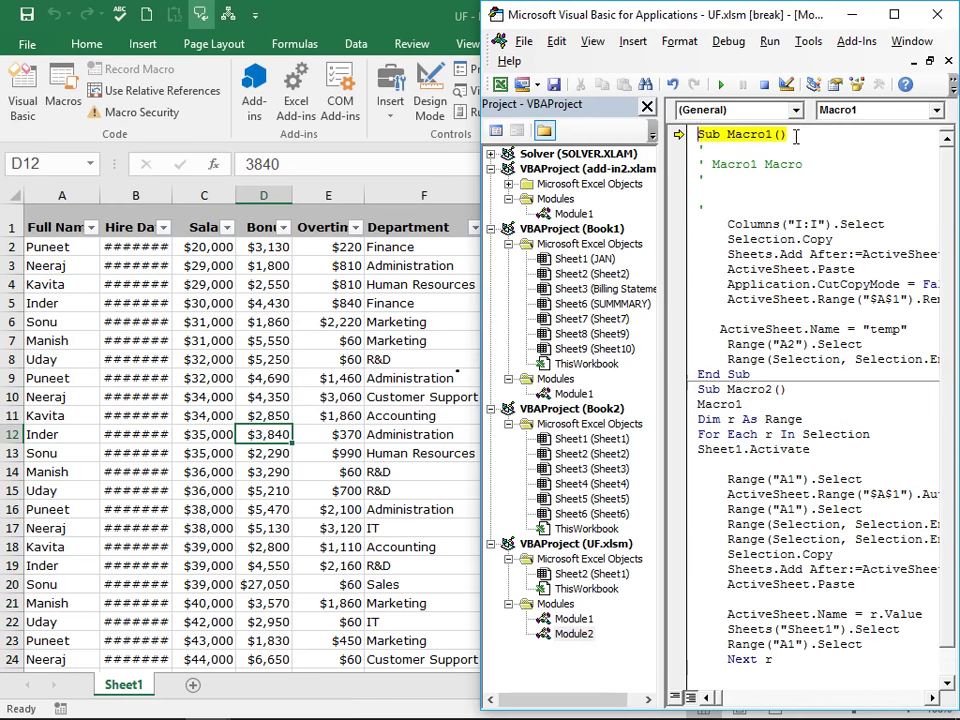
{"action": "key", "text": "F8"}
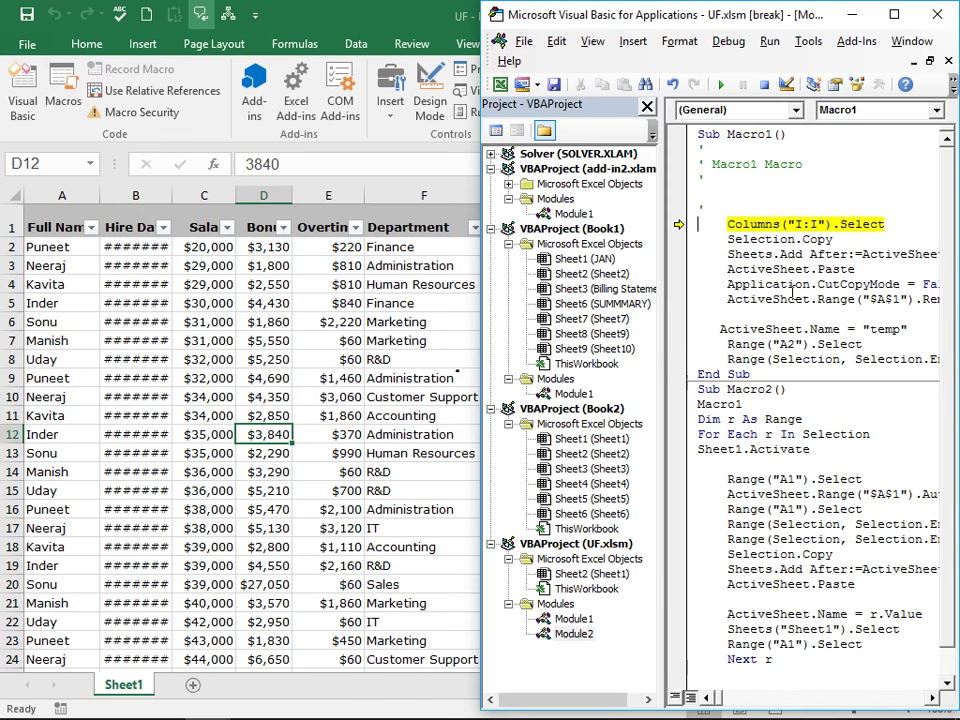
{"action": "key", "text": "super+Left"}
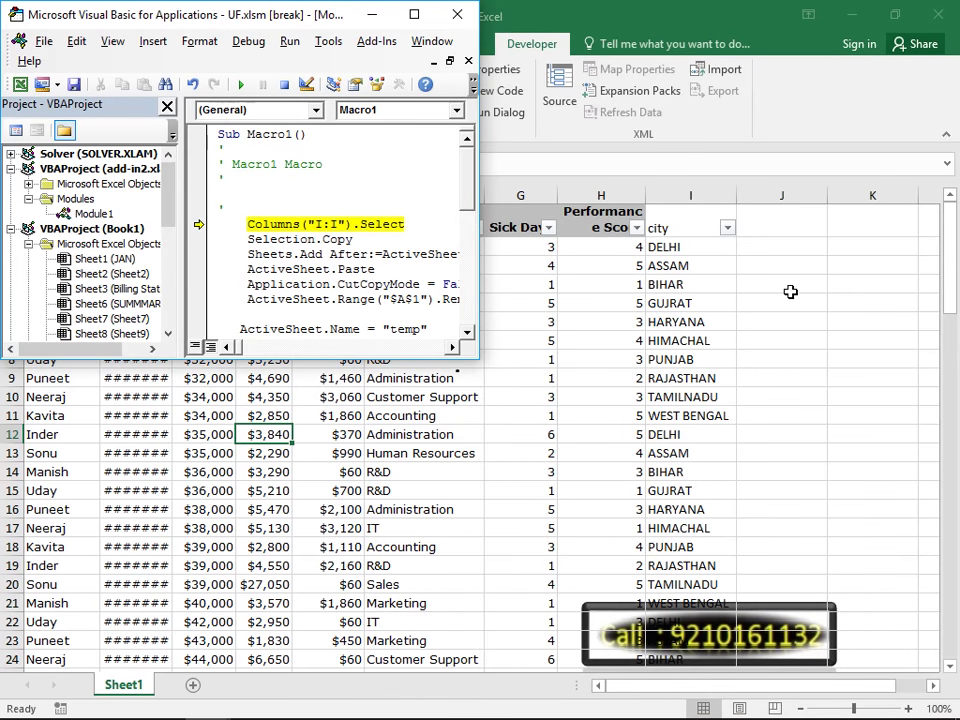
{"action": "key", "text": "F8"}
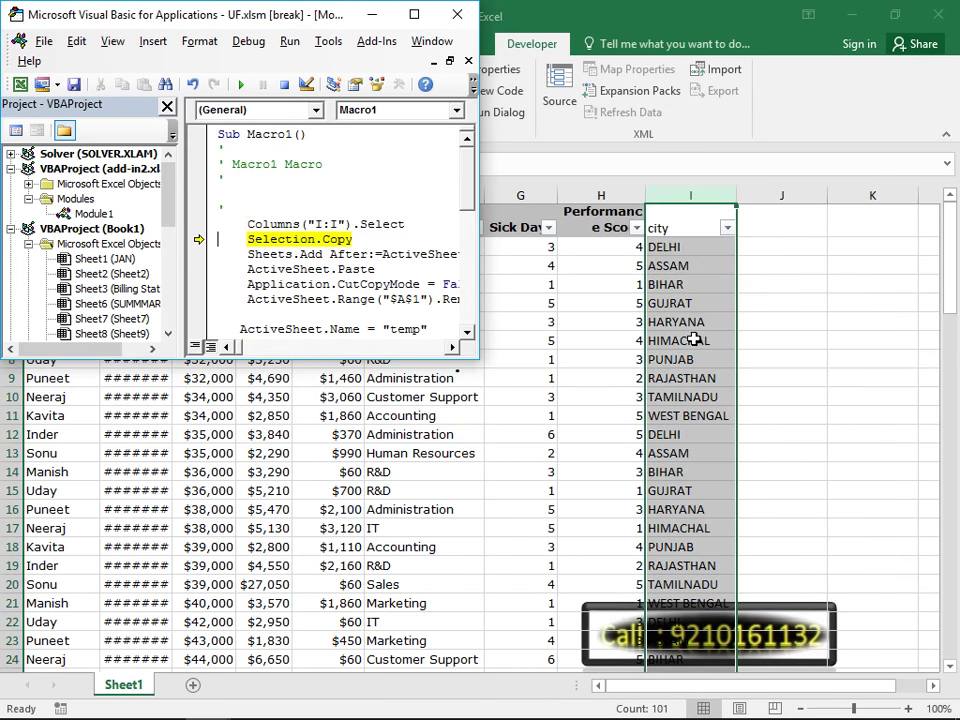
{"action": "key", "text": "F8"}
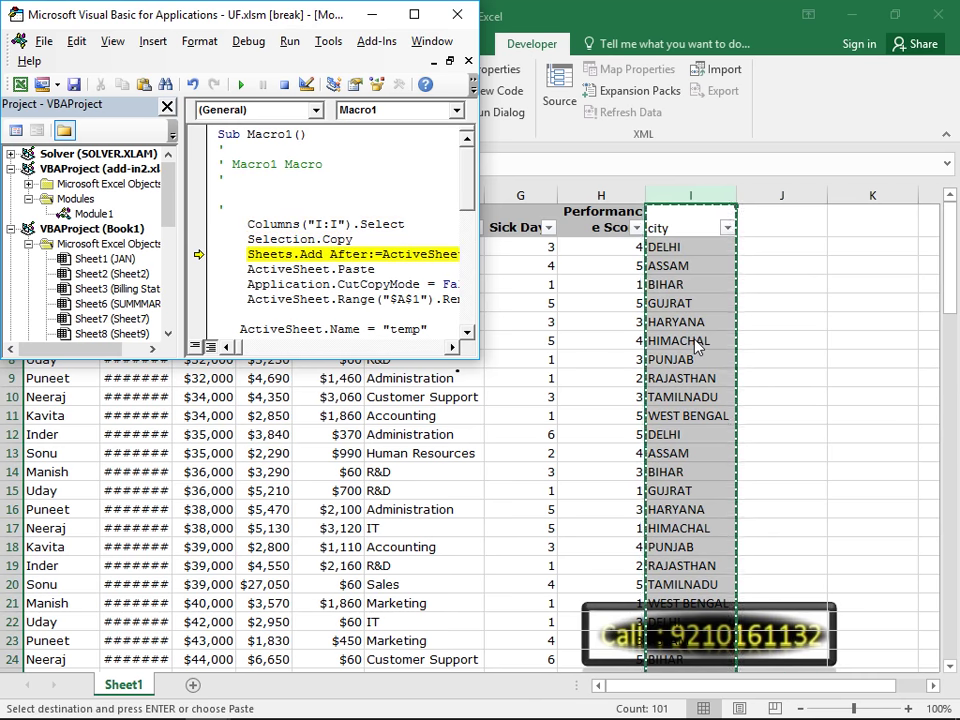
Step: Step through adding a sheet, pasting, removing duplicates, renaming it temp, selecting A2 down
{"action": "key", "text": "F8"}
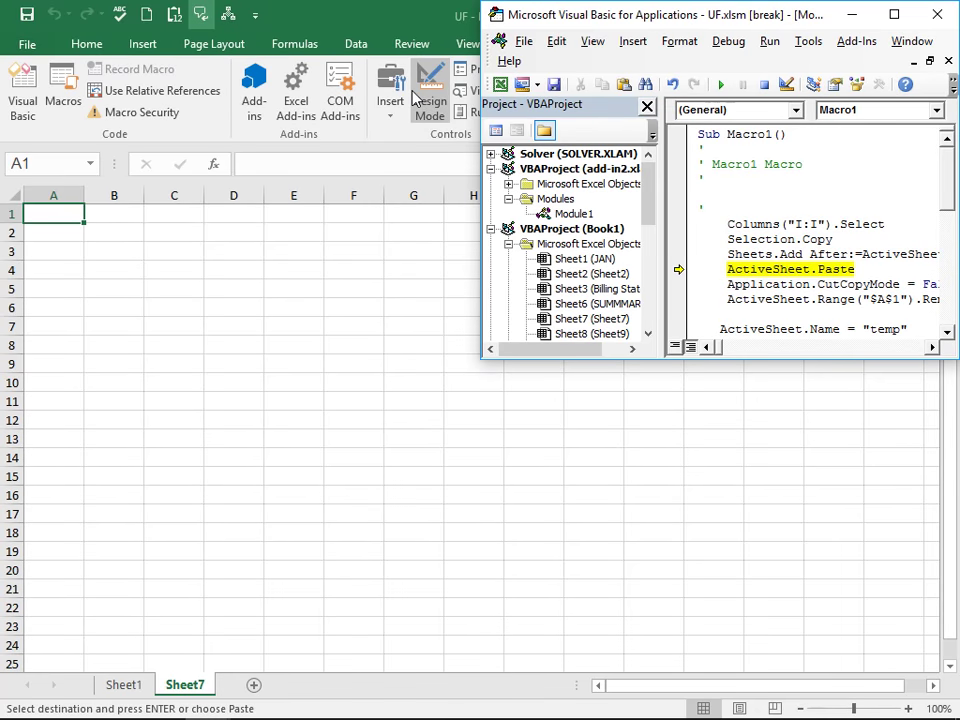
{"action": "key", "text": "F8"}
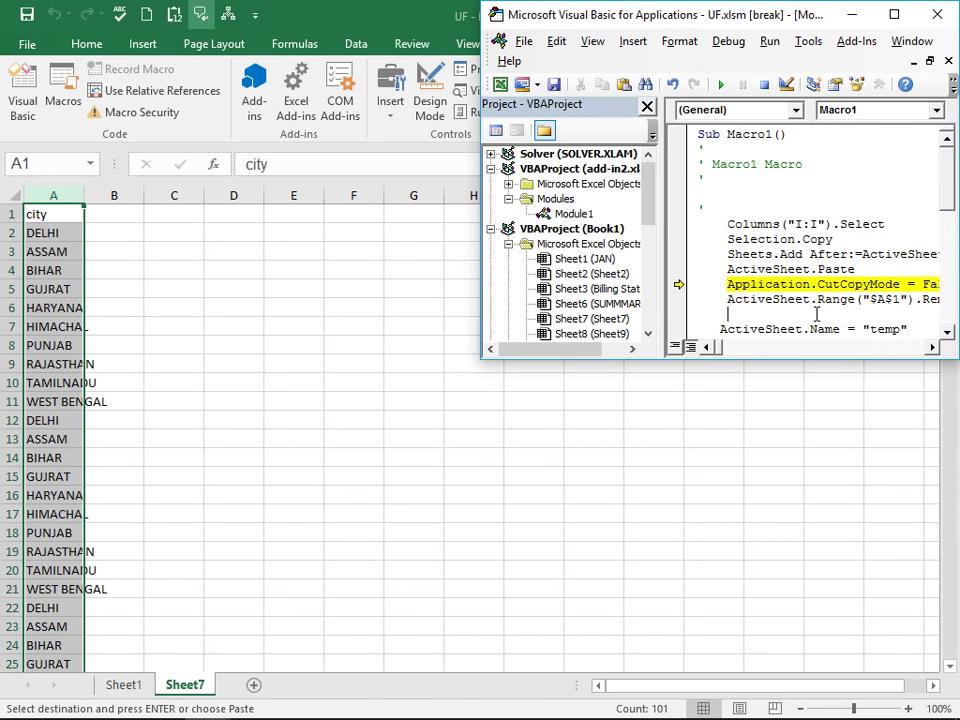
{"action": "key", "text": "F8"}
{"action": "key", "text": "F8"}
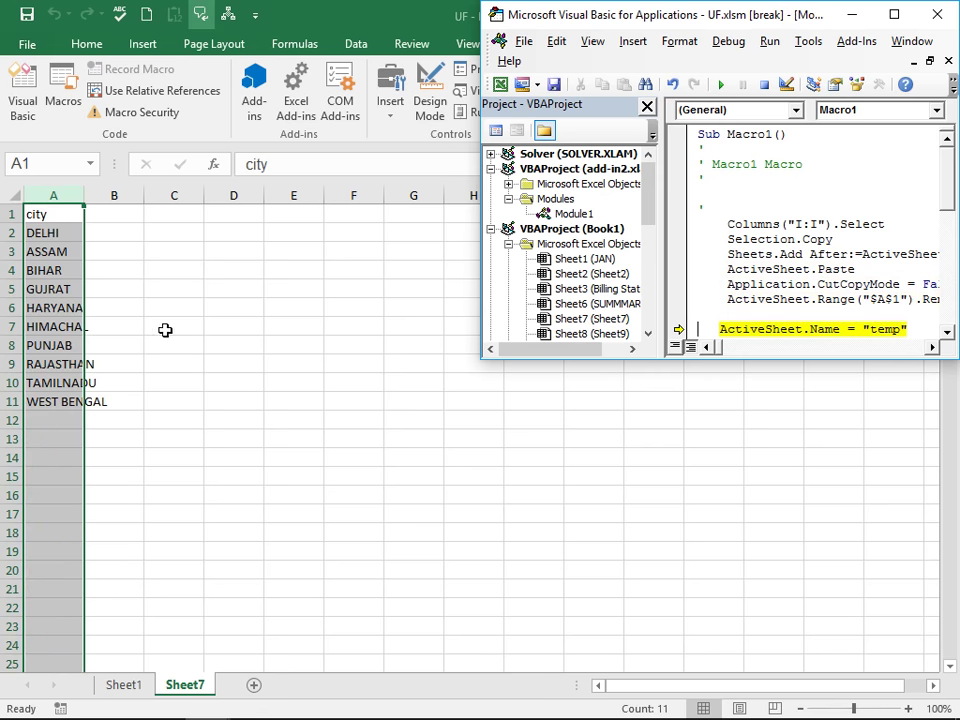
{"action": "key", "text": "F8"}
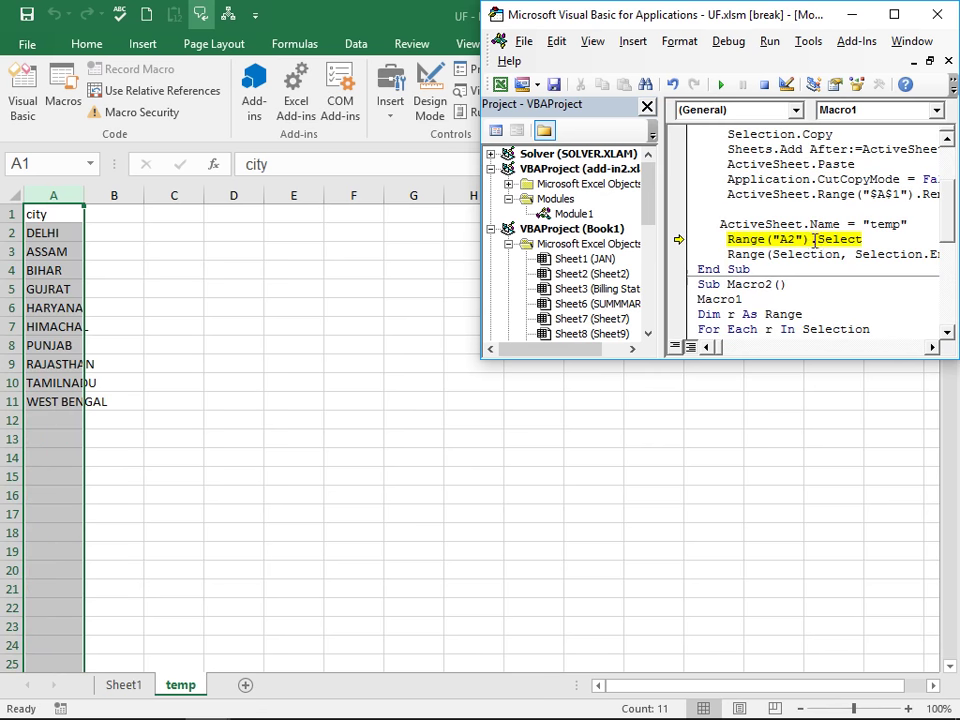
{"action": "key", "text": "F8"}
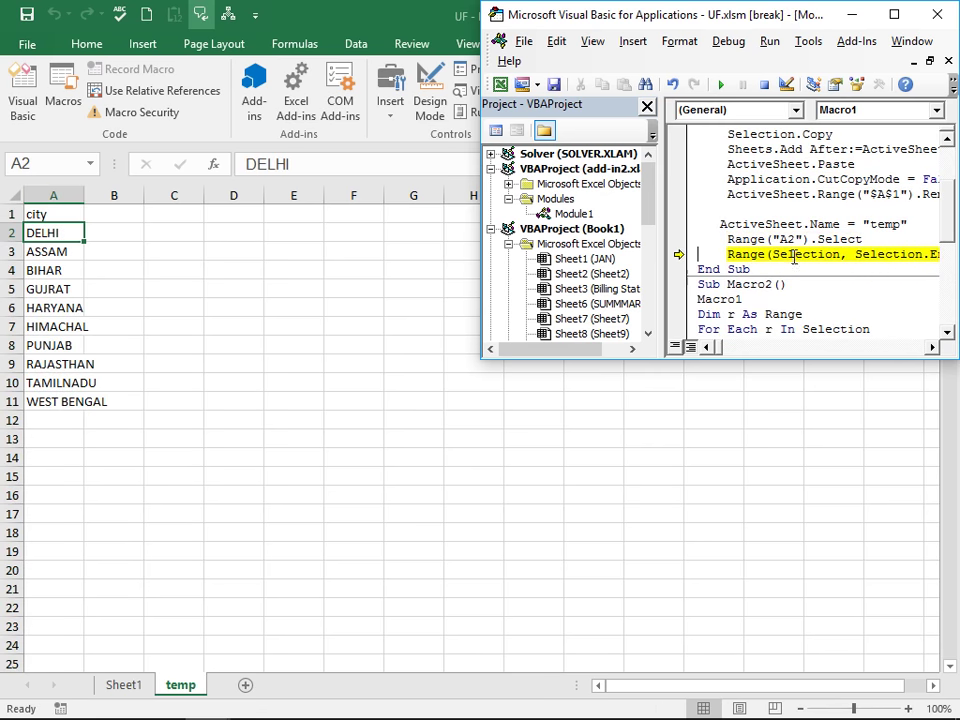
{"action": "key", "text": "F8"}
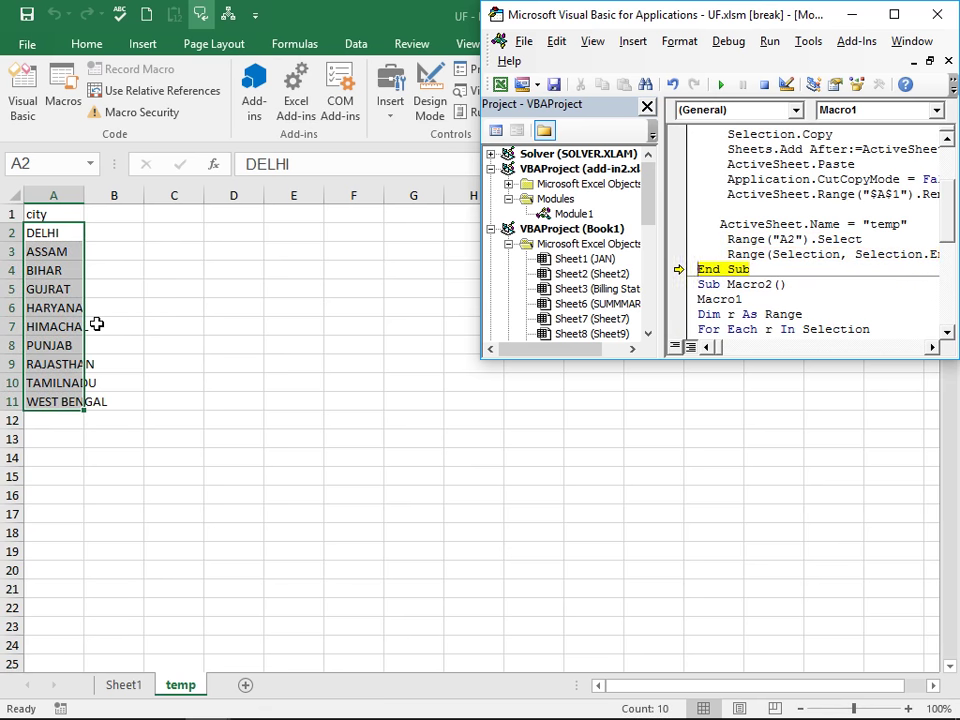
{"action": "left_click", "coordinate": [894, 14]}
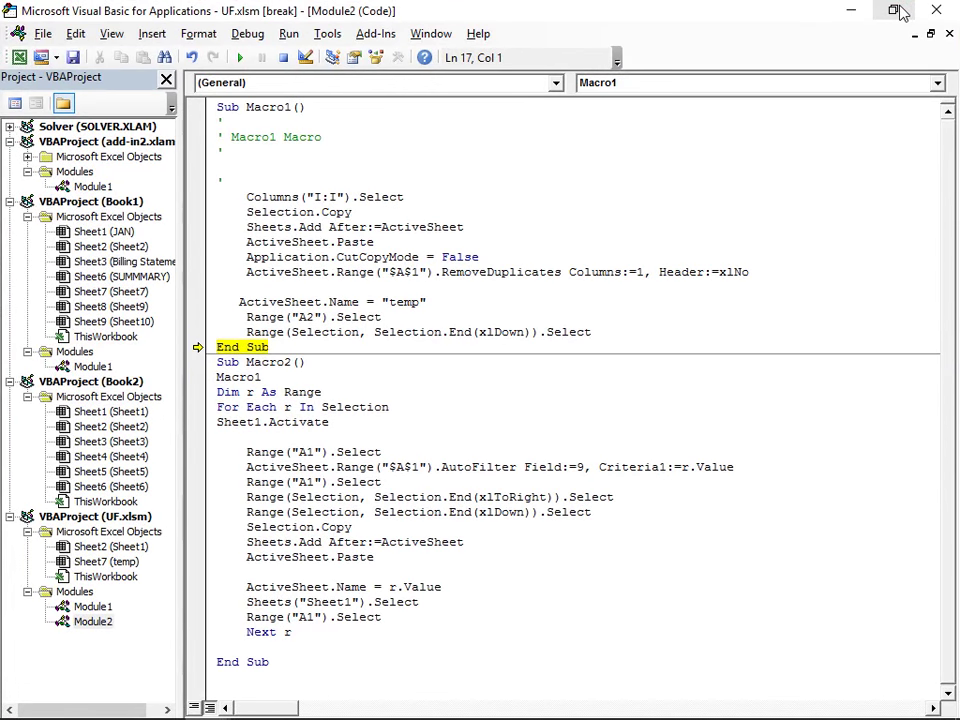
Step: Step Macro2 with F8 until Sheet1.Activate raises run-time error 424, then debug
{"action": "left_click", "coordinate": [900, 12]}
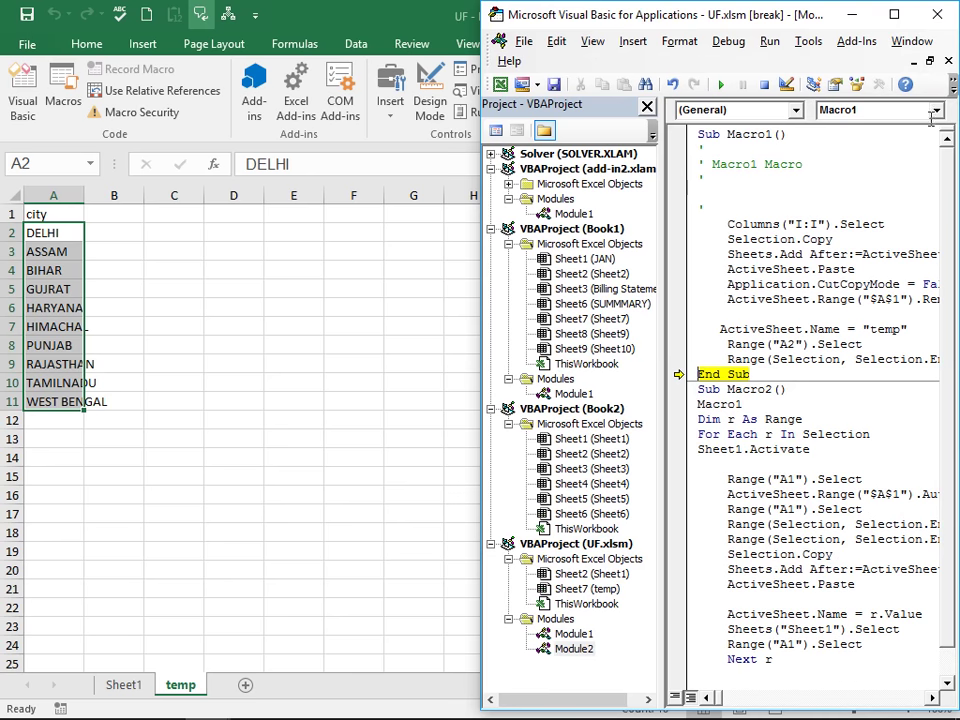
{"action": "key", "text": "F8"}
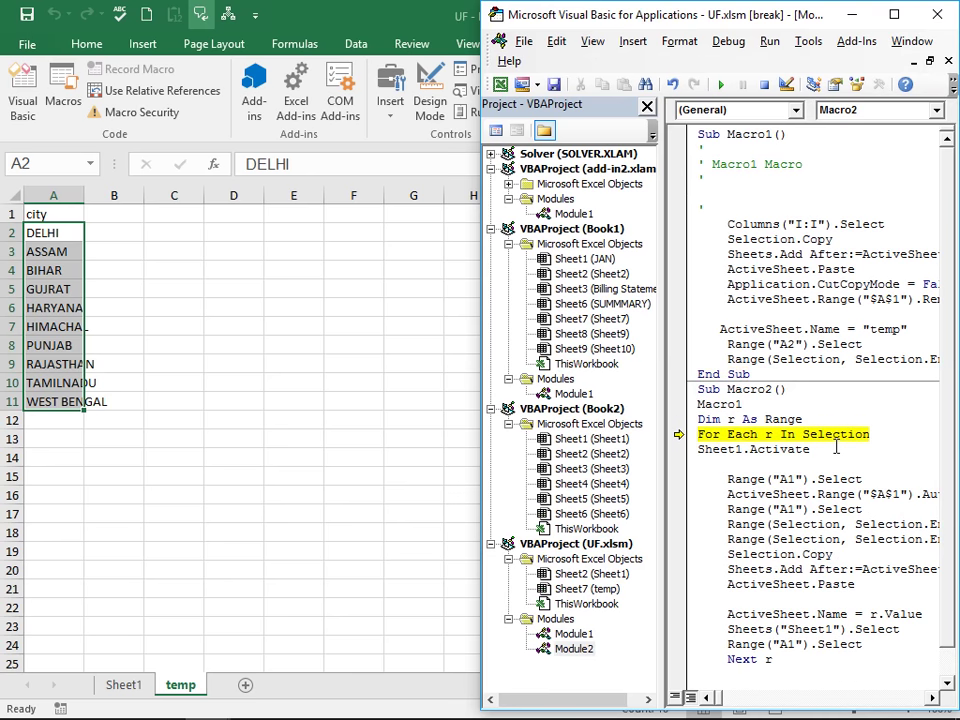
{"action": "key", "text": "F8"}
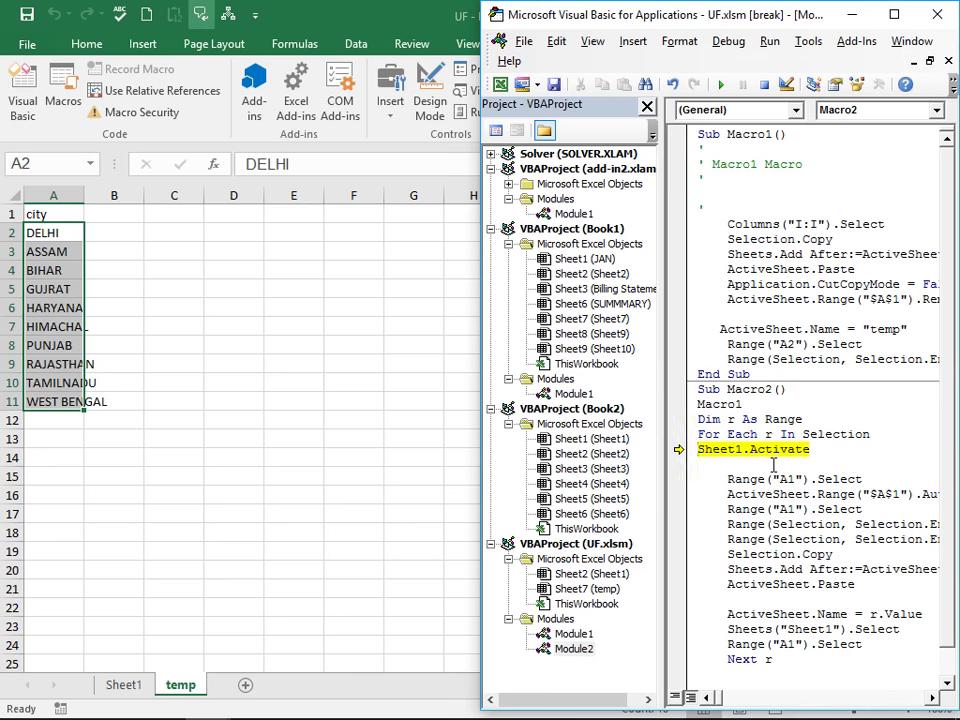
{"action": "key", "text": "F8"}
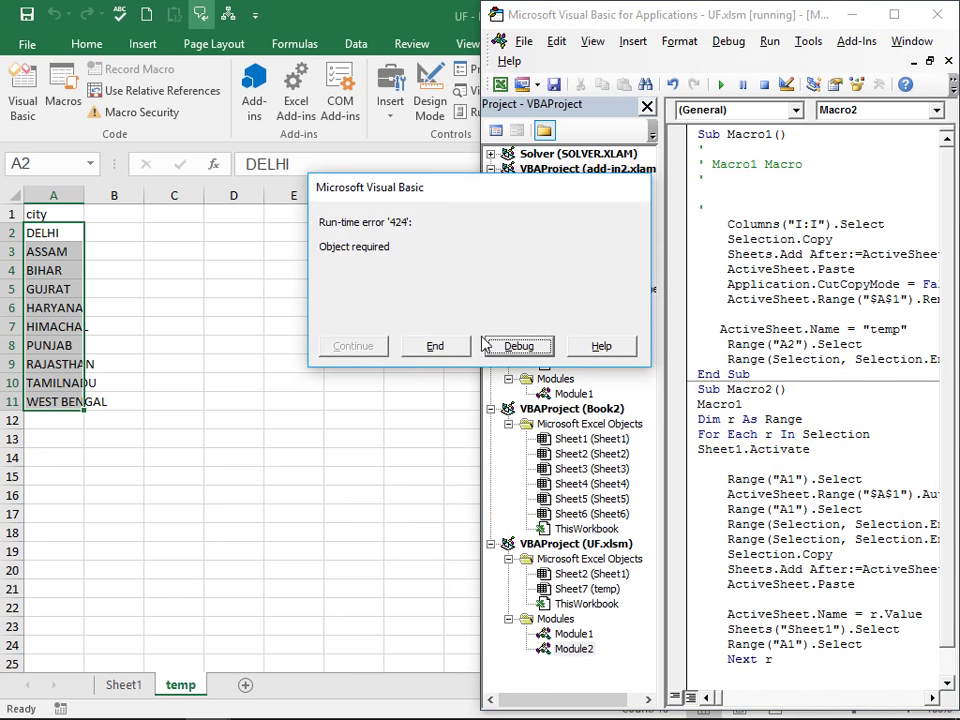
{"action": "left_click", "coordinate": [540, 345]}
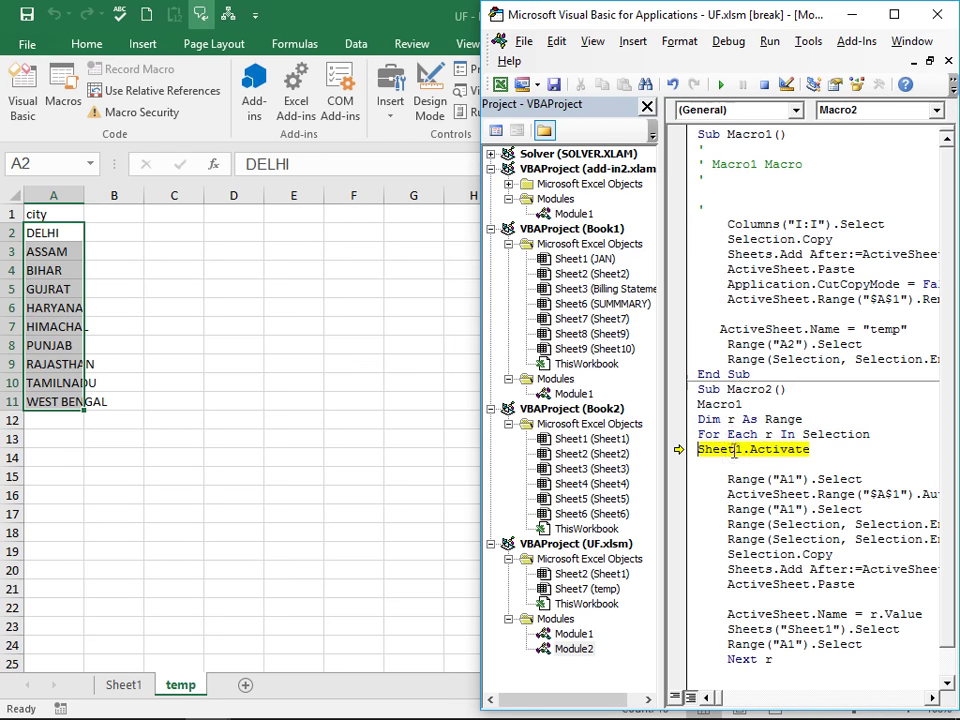
Step: Rewrite the failing line as Sheets("sheet1").Activate
{"action": "left_click", "coordinate": [811, 449]}
{"action": "key", "text": "BackSpace"}
{"action": "key", "text": "BackSpace"}
{"action": "key", "text": "BackSpace"}
{"action": "key", "text": "BackSpace"}
{"action": "key", "text": "BackSpace"}
{"action": "key", "text": "BackSpace"}
{"action": "key", "text": "BackSpace"}
{"action": "key", "text": "BackSpace"}
{"action": "type", "text": "sheets"}
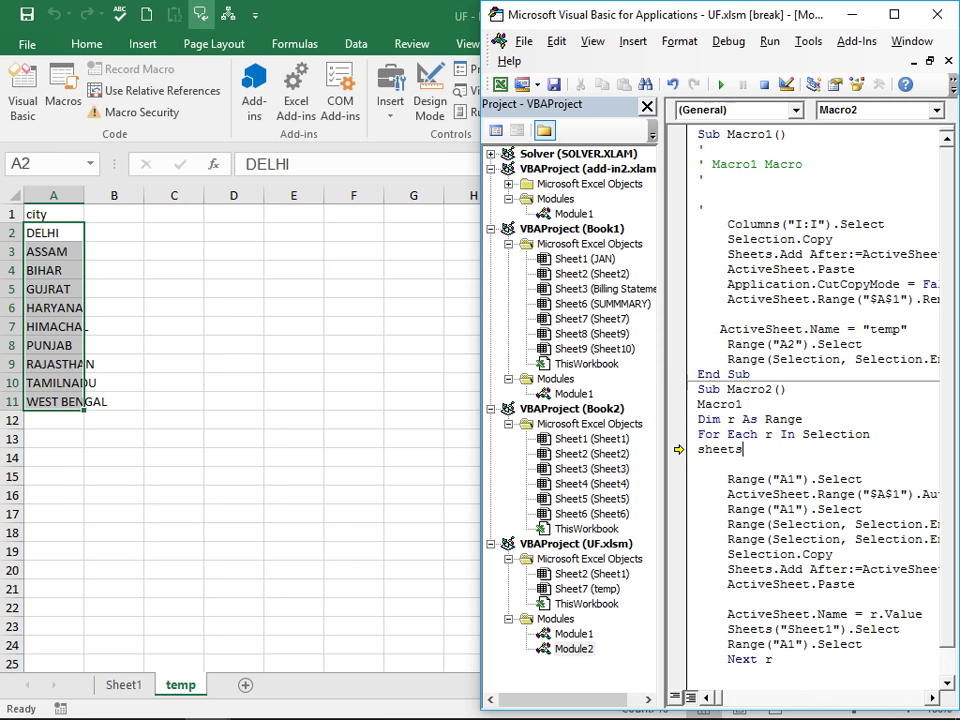
{"action": "type", "text": "(\"sheet"}
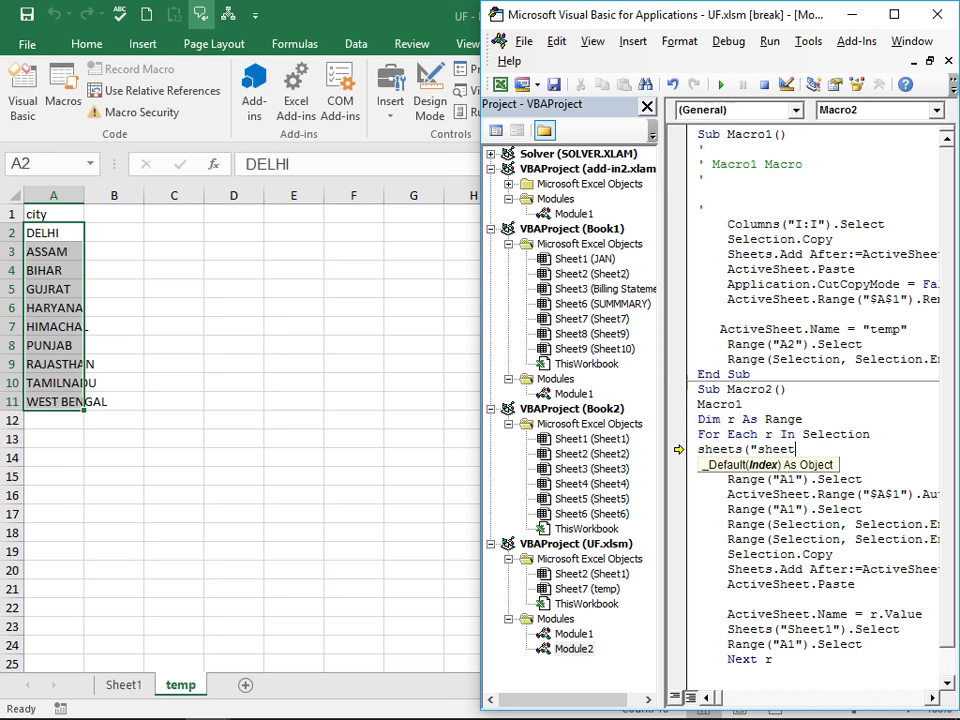
{"action": "type", "text": "\").activate"}
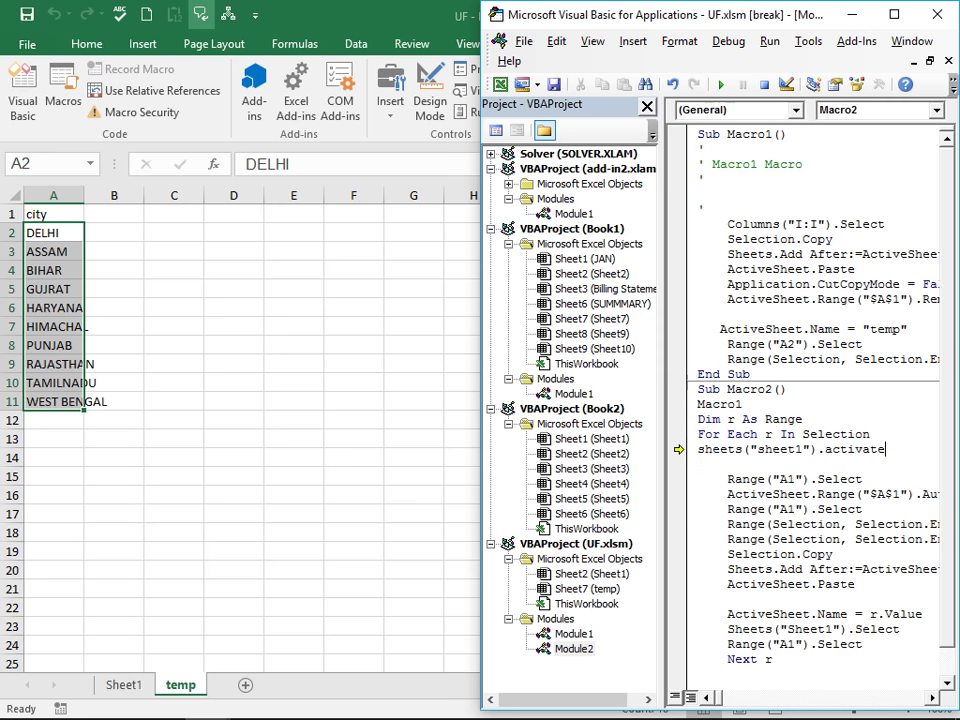
{"action": "key", "text": "Return"}
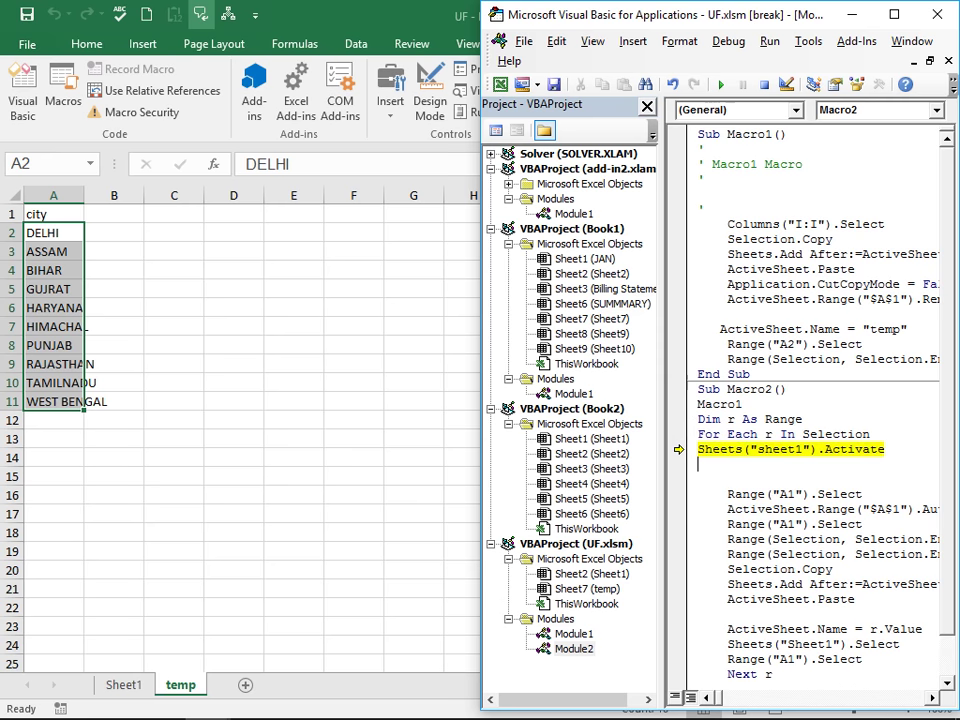
Step: Step through the first loop pass, filtering Sheet1 and creating the DELHI sheet
{"action": "key", "text": "F8"}
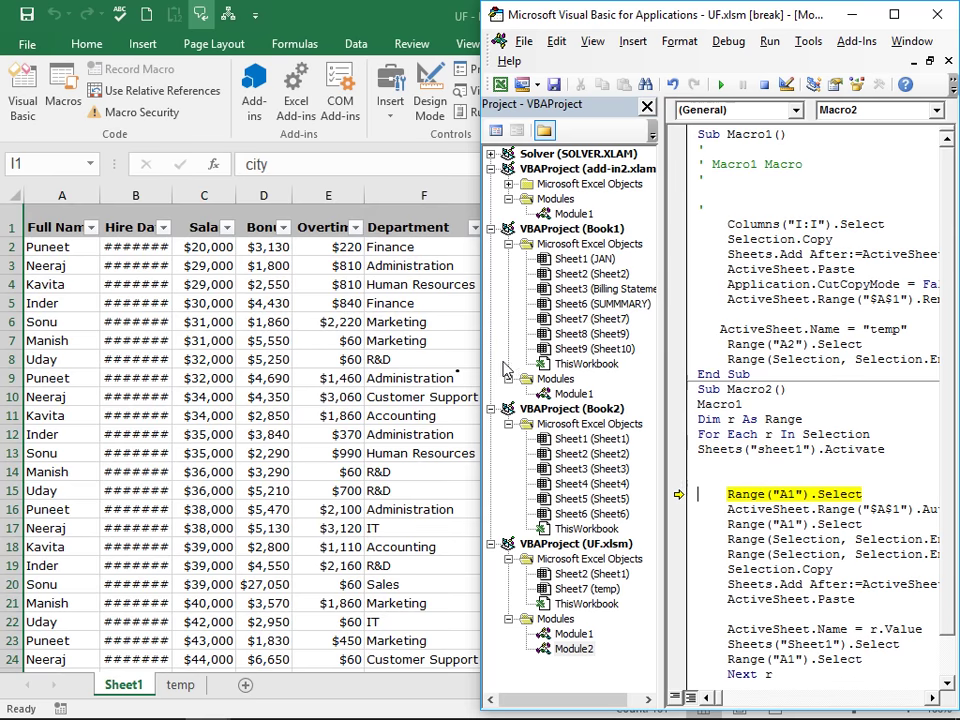
{"action": "key", "text": "F8"}
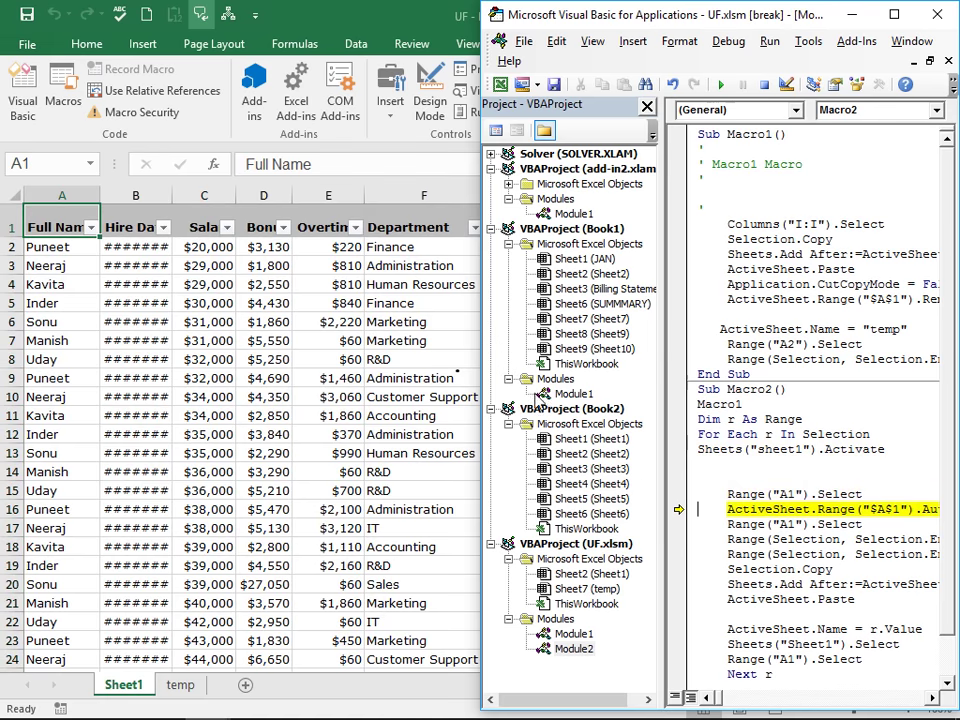
{"action": "key", "text": "F8"}
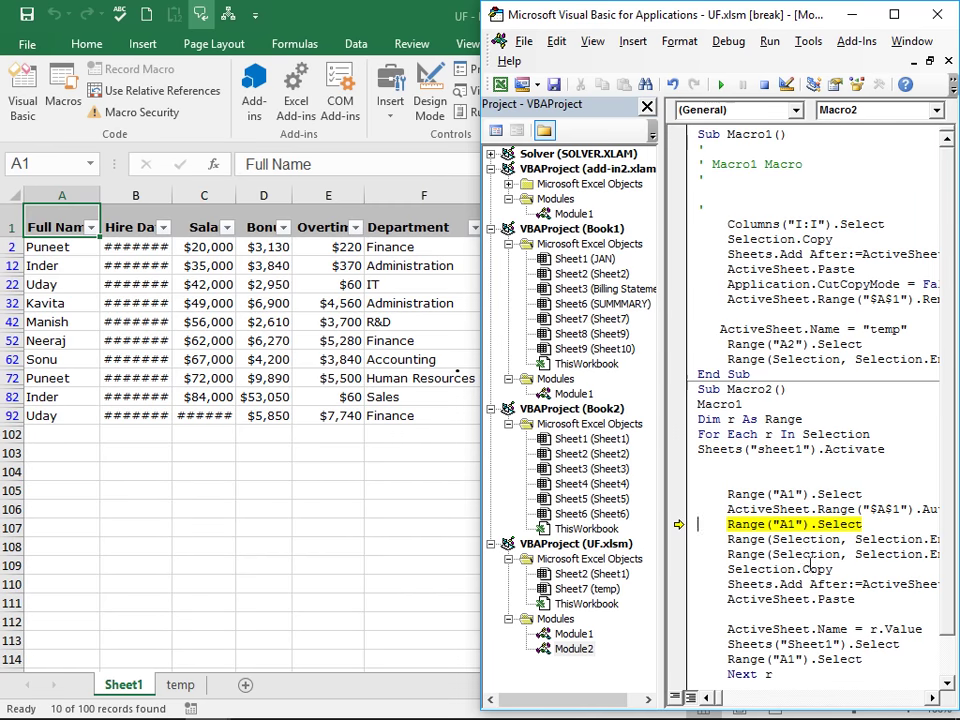
{"action": "key", "text": "F8"}
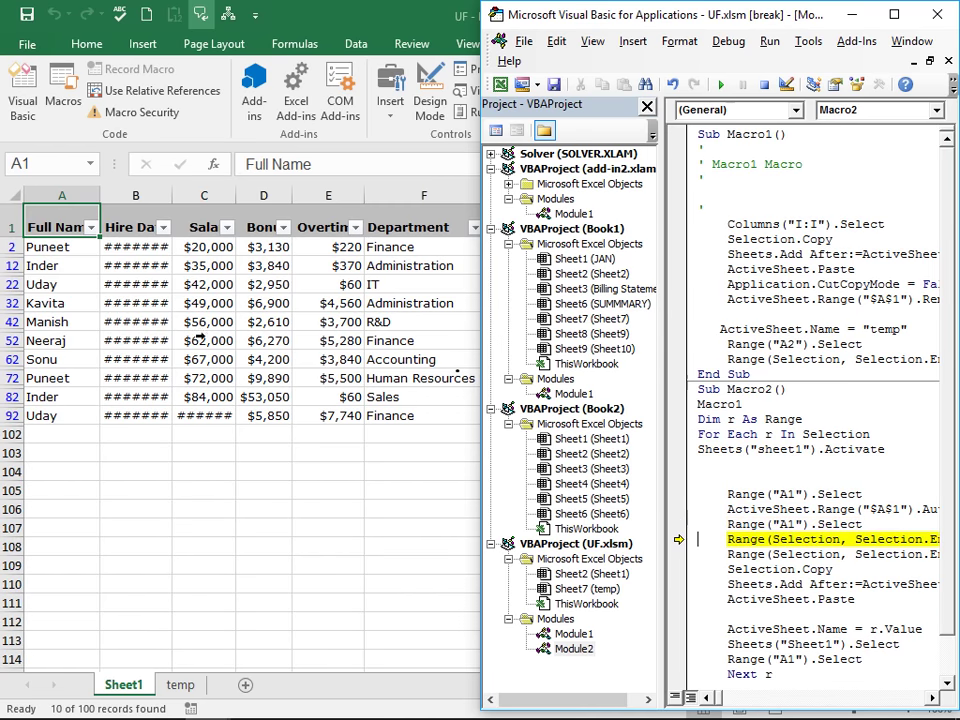
{"action": "key", "text": "F8"}
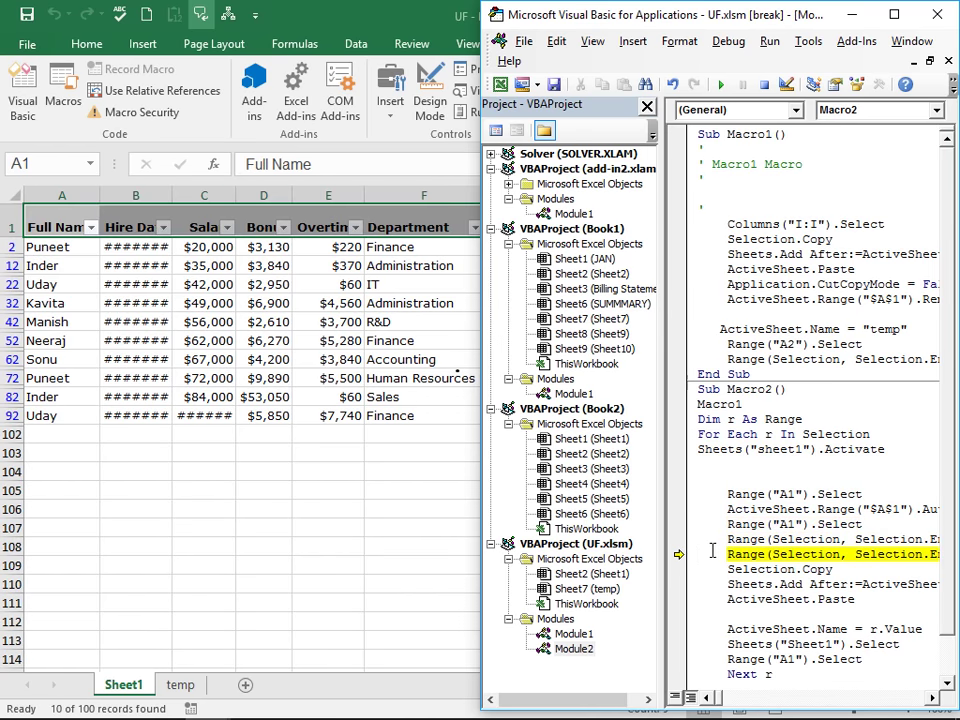
{"action": "key", "text": "F8"}
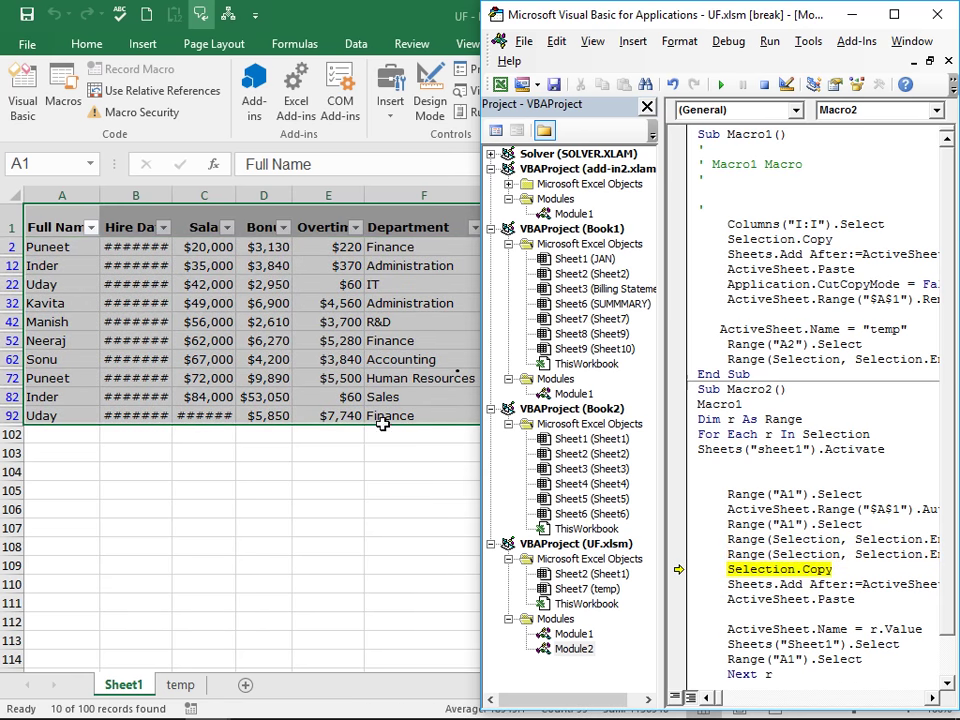
{"action": "key", "text": "F8"}
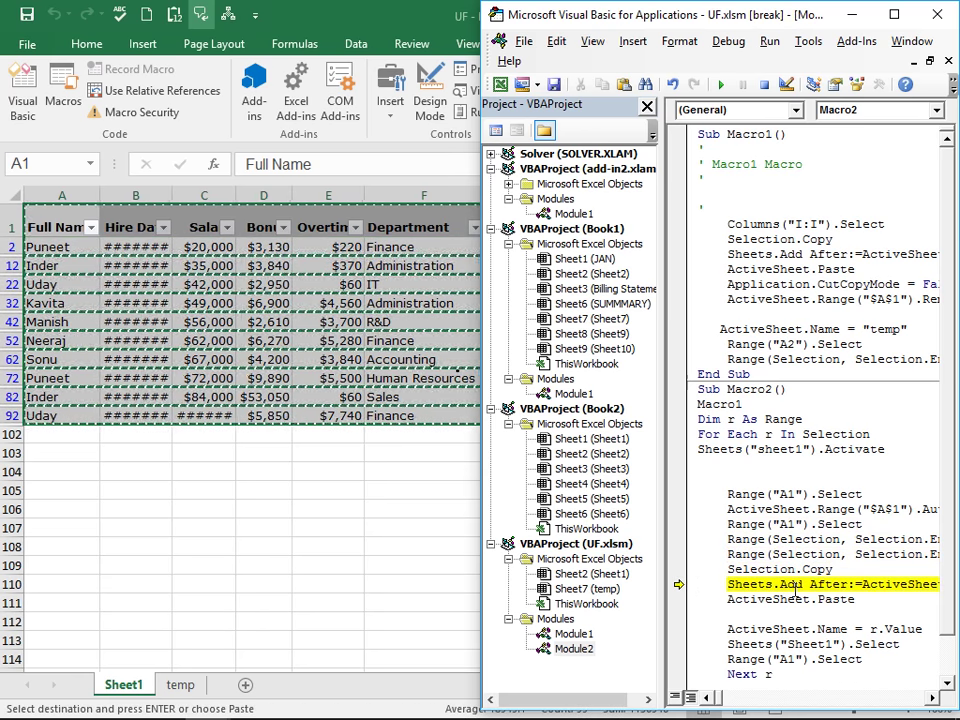
{"action": "key", "text": "F8"}
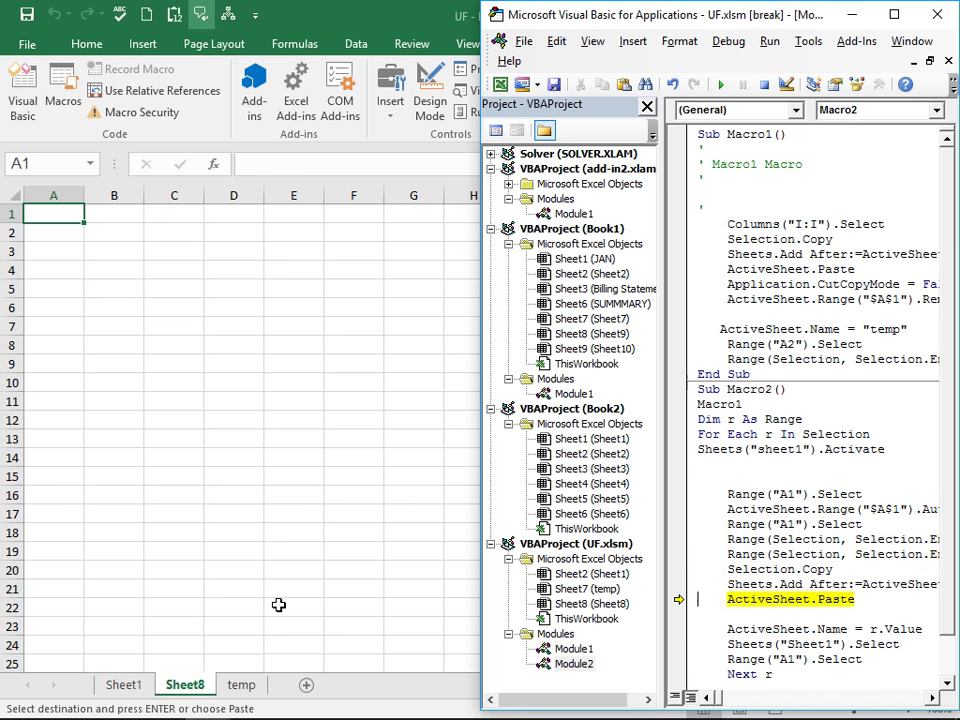
{"action": "key", "text": "F8"}
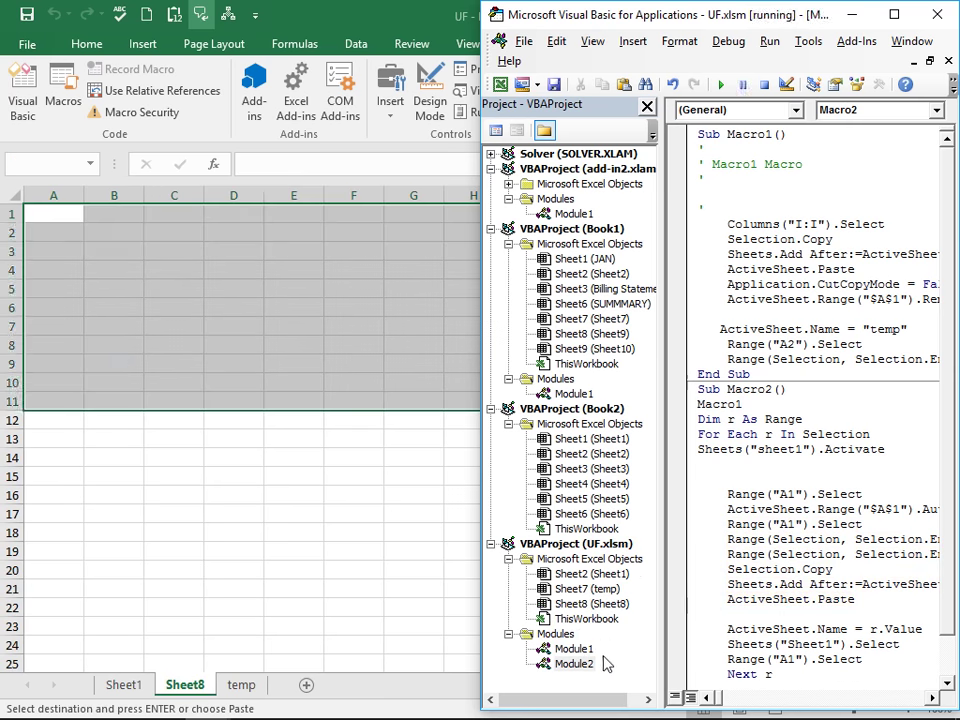
{"action": "key", "text": "F8"}
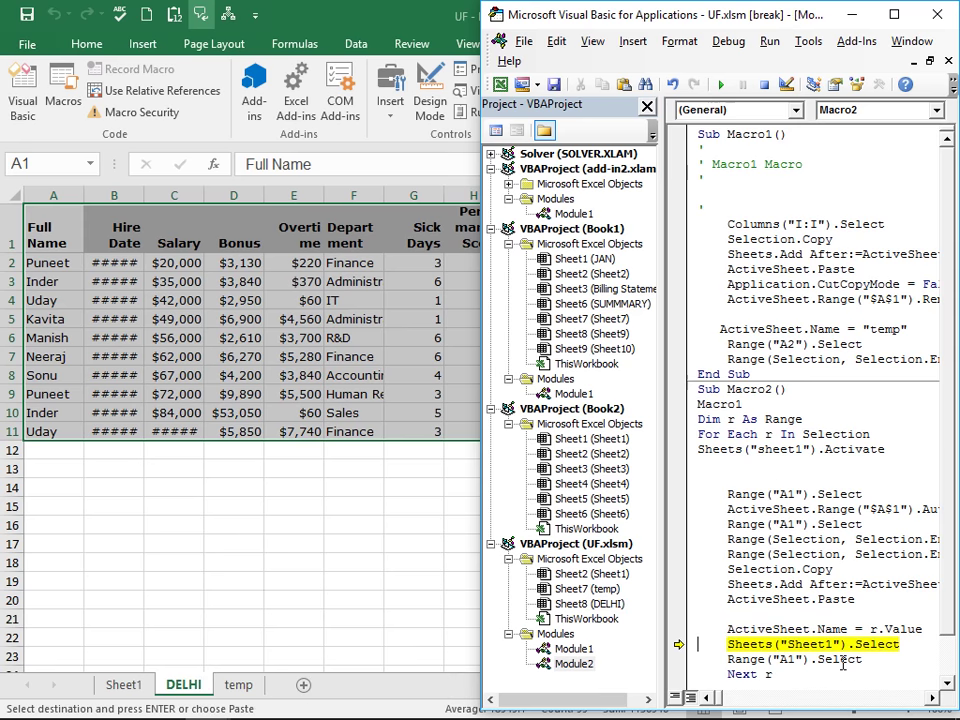
{"action": "key", "text": "F8"}
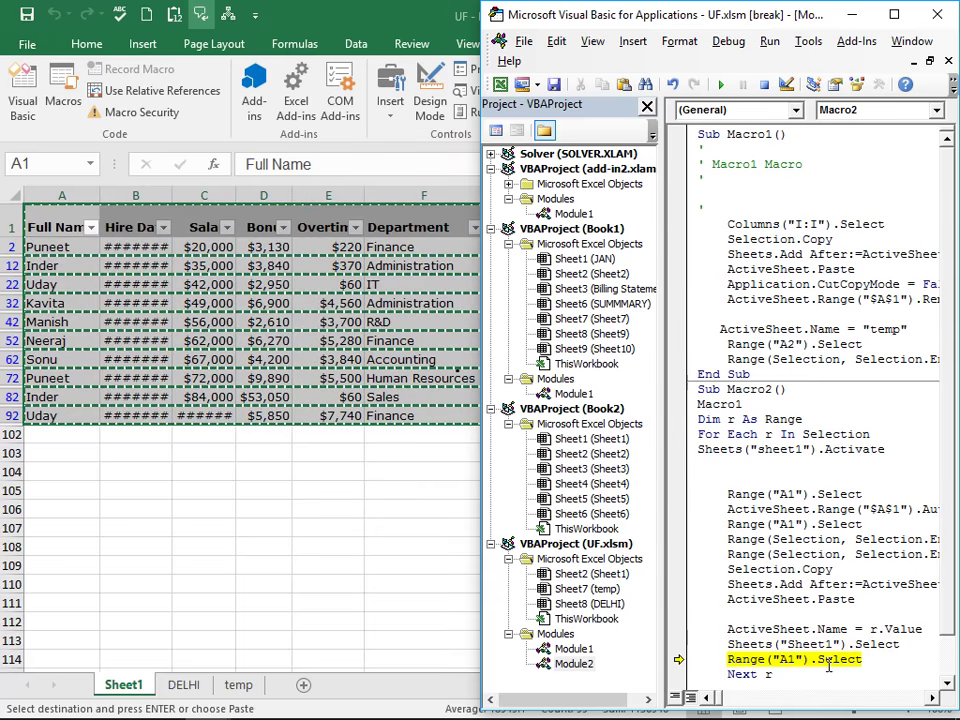
{"action": "key", "text": "F8"}
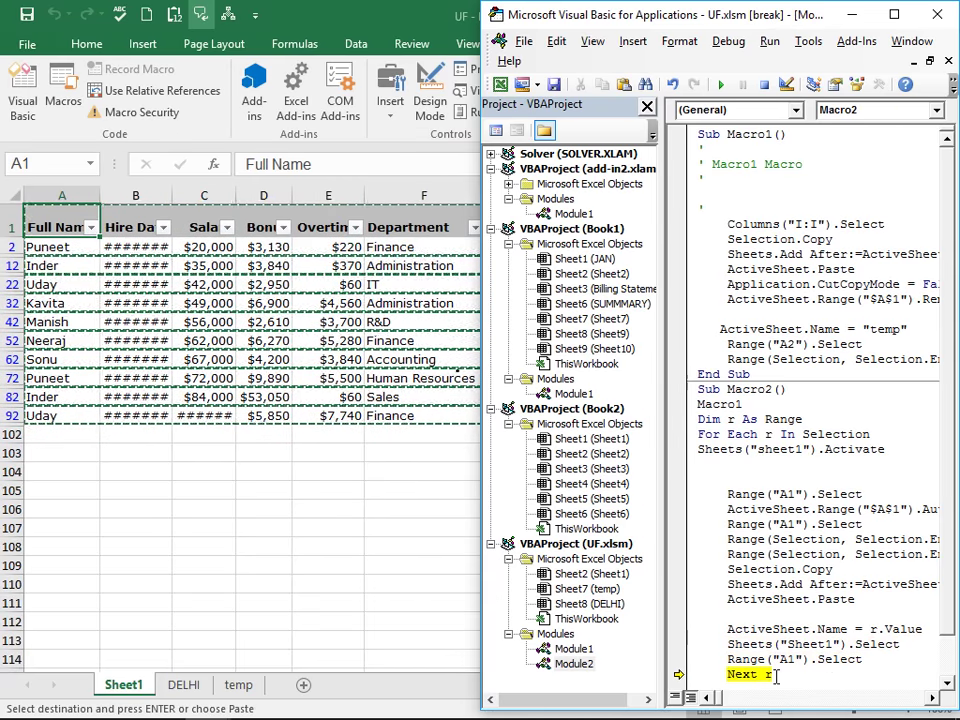
{"action": "key", "text": "F8"}
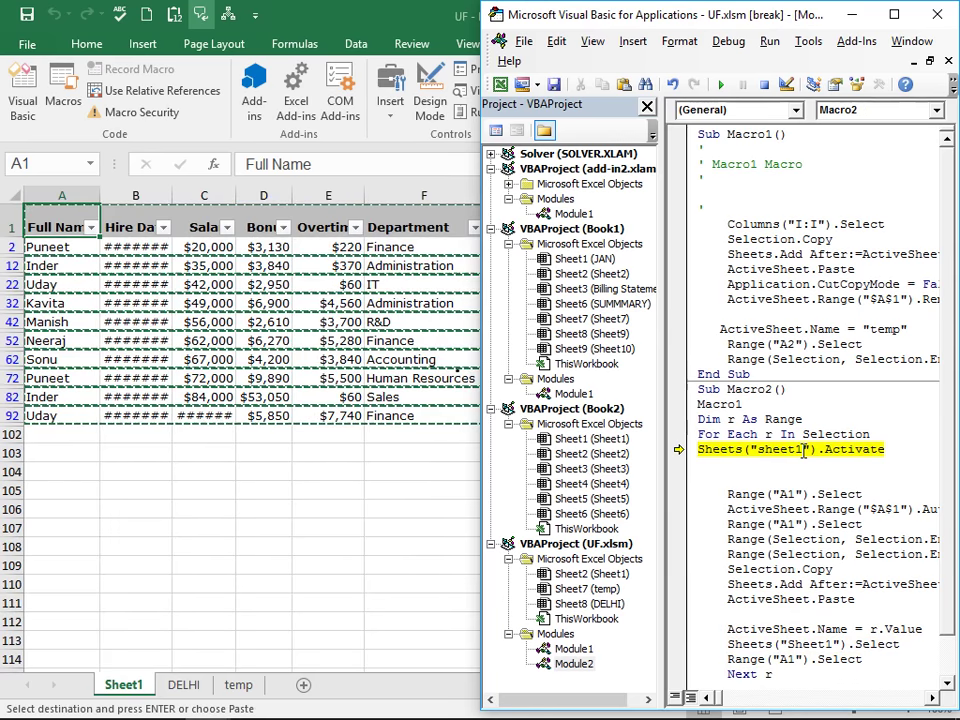
Step: Continue stepping to create the ASSAM, BIHAR, GUJRAT, HARYANA and HIMACHAL sheets
{"action": "key", "text": "F8"}
{"action": "key", "text": "F8"}
{"action": "key", "text": "F8"}
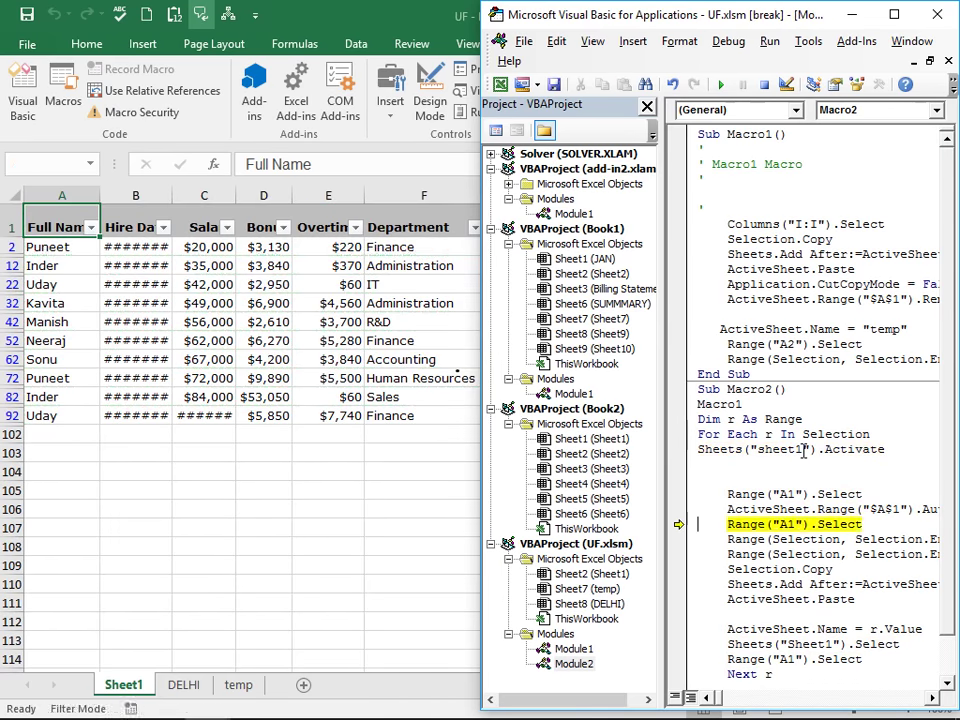
{"action": "key", "text": "F8"}
{"action": "key", "text": "F8"}
{"action": "key", "text": "F8"}
{"action": "key", "text": "F8"}
{"action": "key", "text": "F8"}
{"action": "key", "text": "F8"}
{"action": "key", "text": "F8"}
{"action": "key", "text": "F8"}
{"action": "key", "text": "F8"}
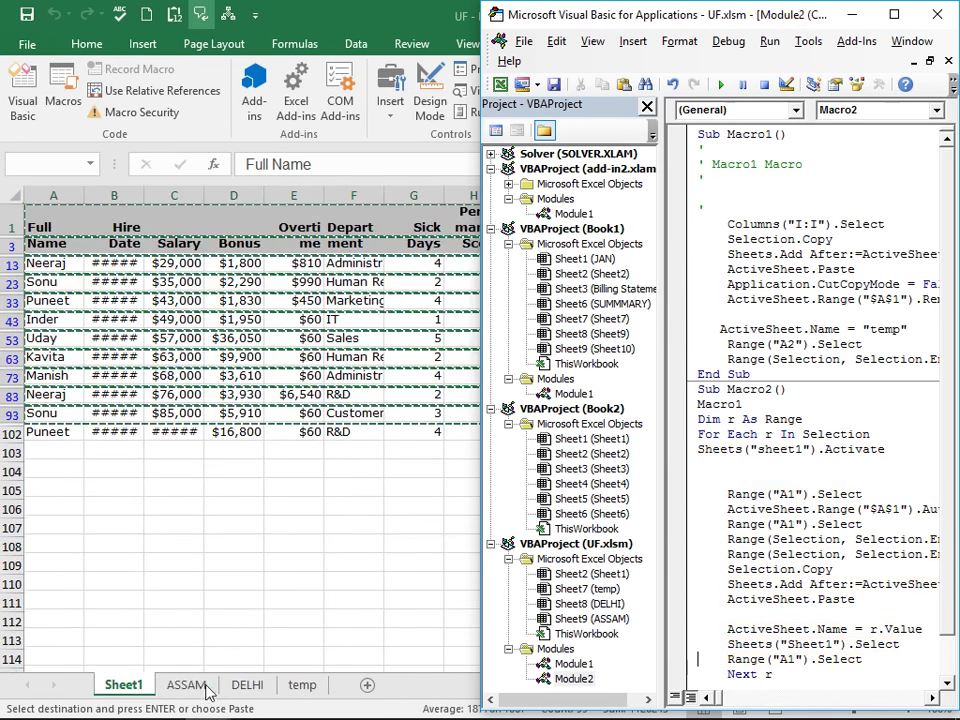
{"action": "key", "text": "F8"}
{"action": "key", "text": "F8"}
{"action": "key", "text": "F8"}
{"action": "key", "text": "F8"}
{"action": "key", "text": "F8"}
{"action": "key", "text": "F8"}
{"action": "key", "text": "F8"}
{"action": "key", "text": "F8"}
{"action": "key", "text": "F8"}
{"action": "key", "text": "F8"}
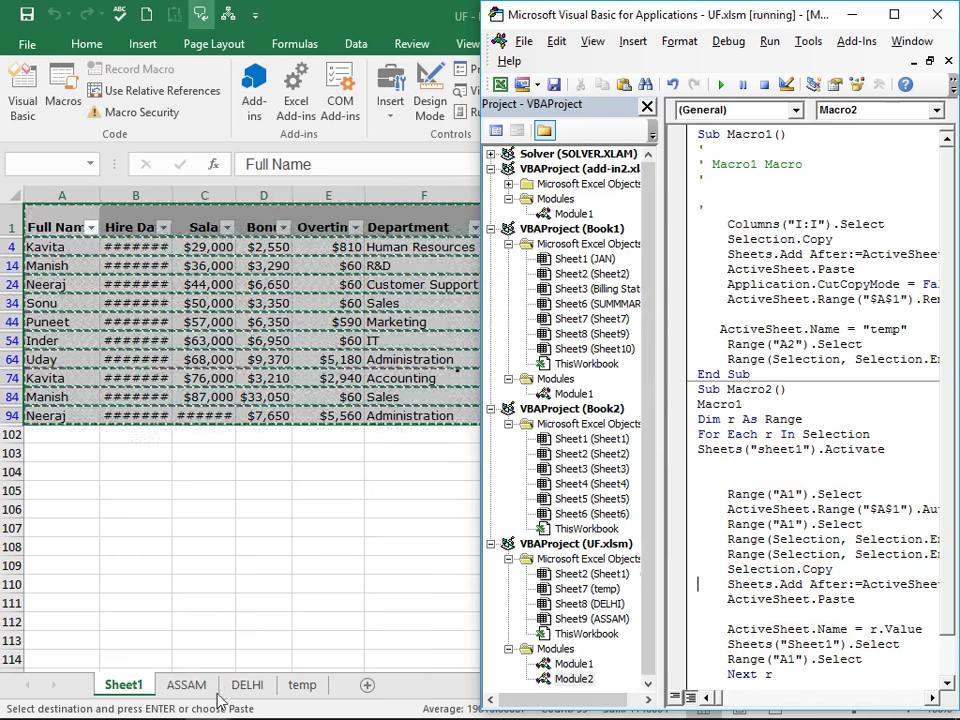
{"action": "key", "text": "F8"}
{"action": "key", "text": "F8"}
{"action": "key", "text": "F8"}
{"action": "key", "text": "F8"}
{"action": "key", "text": "F8"}
{"action": "key", "text": "F8"}
{"action": "key", "text": "F8"}
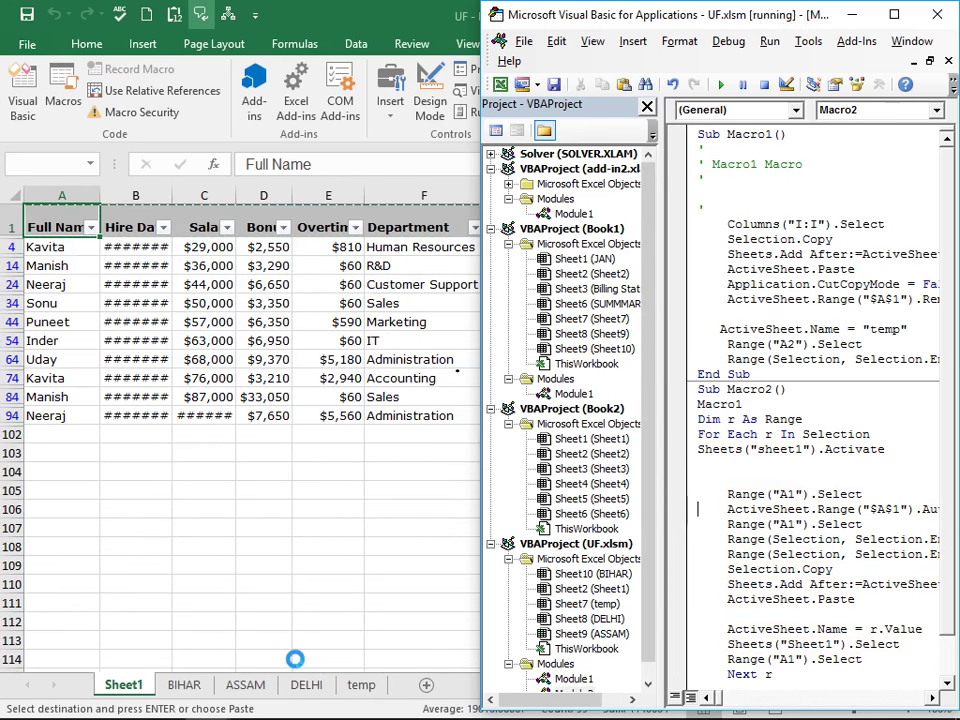
{"action": "key", "text": "F8"}
{"action": "key", "text": "F8"}
{"action": "key", "text": "F8"}
{"action": "key", "text": "F8"}
{"action": "key", "text": "F8"}
{"action": "key", "text": "F8"}
{"action": "key", "text": "F8"}
{"action": "key", "text": "F8"}
{"action": "key", "text": "F8"}
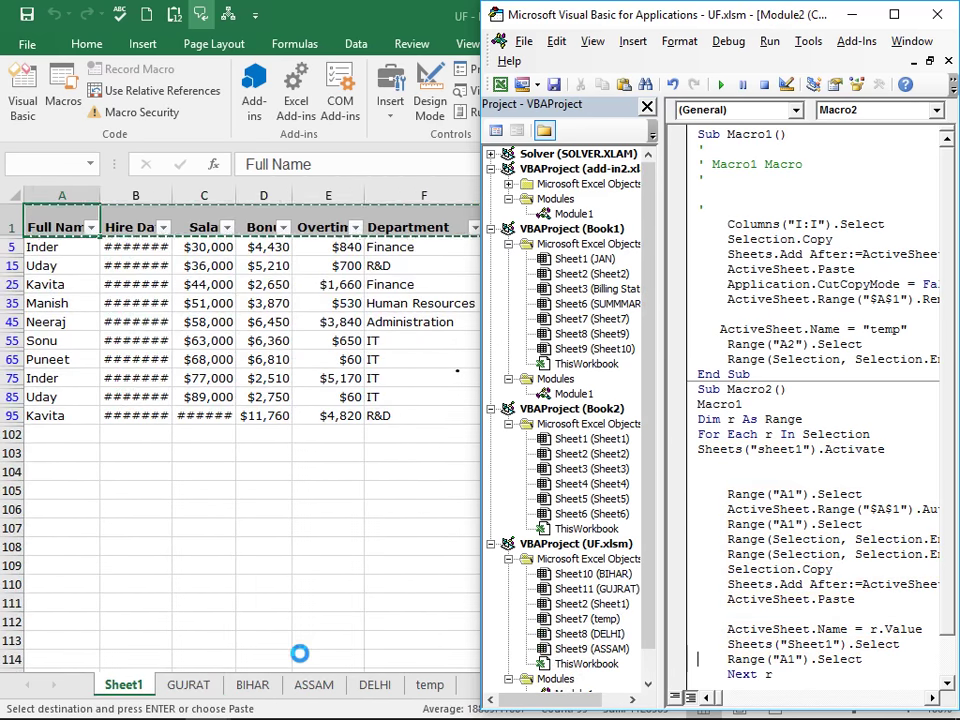
{"action": "key", "text": "F8"}
{"action": "key", "text": "F8"}
{"action": "key", "text": "F8"}
{"action": "key", "text": "F8"}
{"action": "key", "text": "F8"}
{"action": "key", "text": "F8"}
{"action": "key", "text": "F8"}
{"action": "key", "text": "F8"}
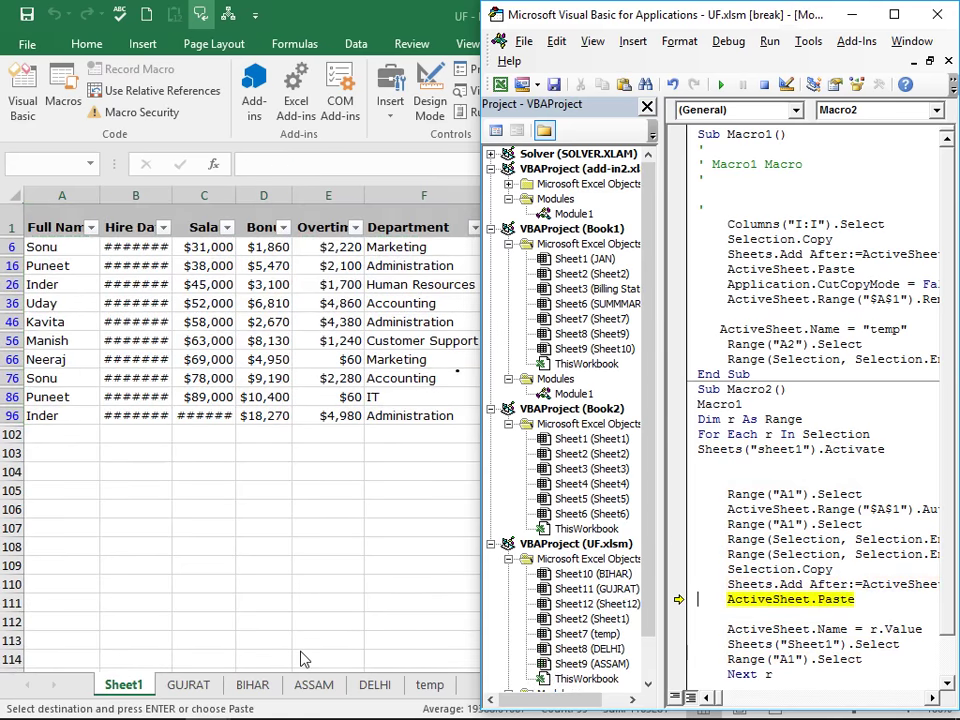
{"action": "key", "text": "F8"}
{"action": "key", "text": "F8"}
{"action": "key", "text": "F8"}
{"action": "key", "text": "F8"}
{"action": "key", "text": "F8"}
{"action": "key", "text": "F8"}
{"action": "key", "text": "F8"}
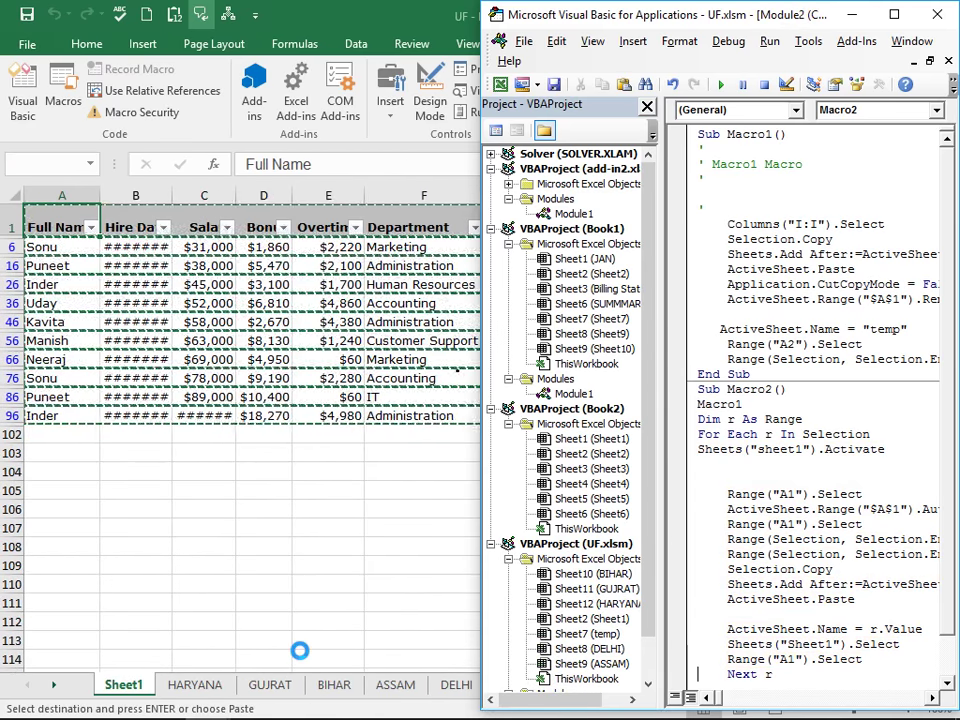
{"action": "key", "text": "F8"}
{"action": "key", "text": "F8"}
{"action": "key", "text": "F8"}
{"action": "key", "text": "F8"}
{"action": "key", "text": "F8"}
{"action": "key", "text": "F8"}
{"action": "key", "text": "F8"}
{"action": "key", "text": "F8"}
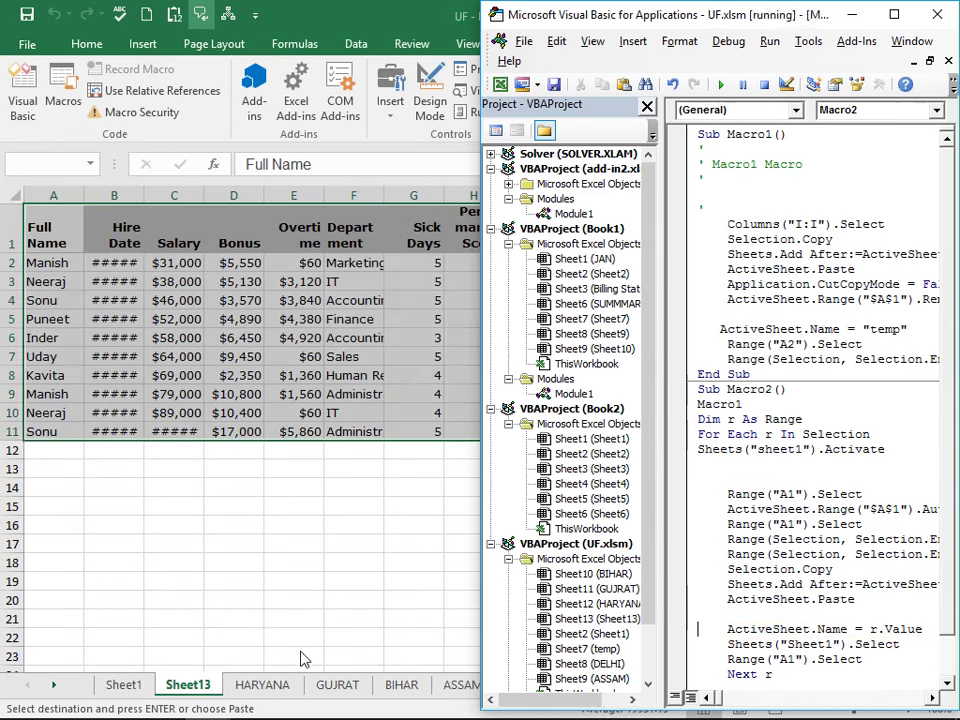
{"action": "key", "text": "F8"}
{"action": "key", "text": "F8"}
{"action": "key", "text": "F8"}
{"action": "key", "text": "F8"}
{"action": "key", "text": "F8"}
{"action": "key", "text": "F8"}
{"action": "key", "text": "F8"}
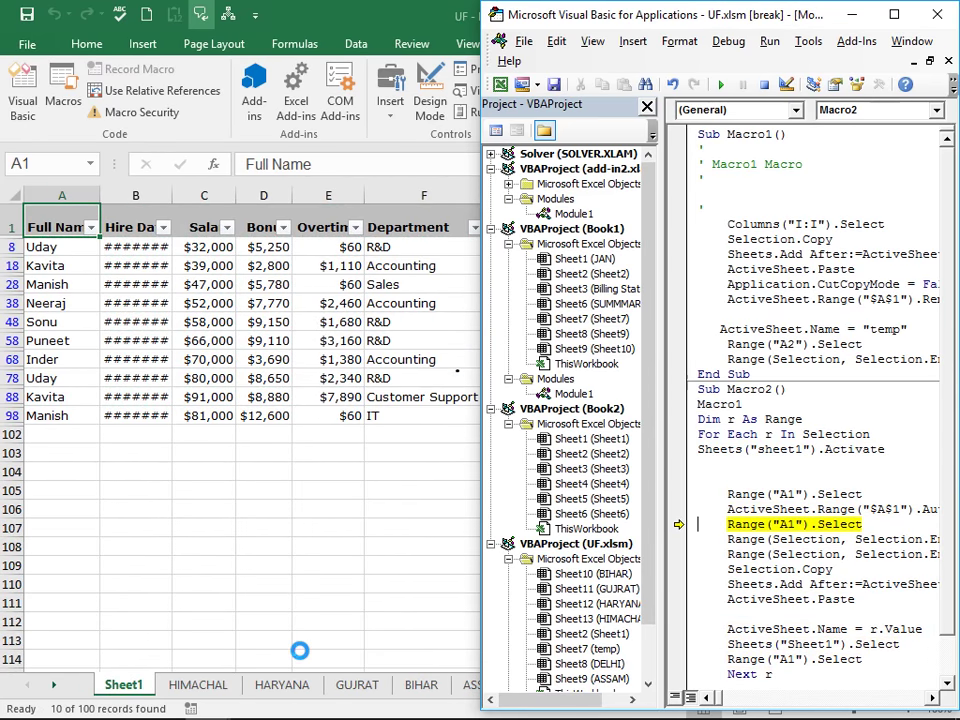
{"action": "key", "text": "F8"}
{"action": "key", "text": "F8"}
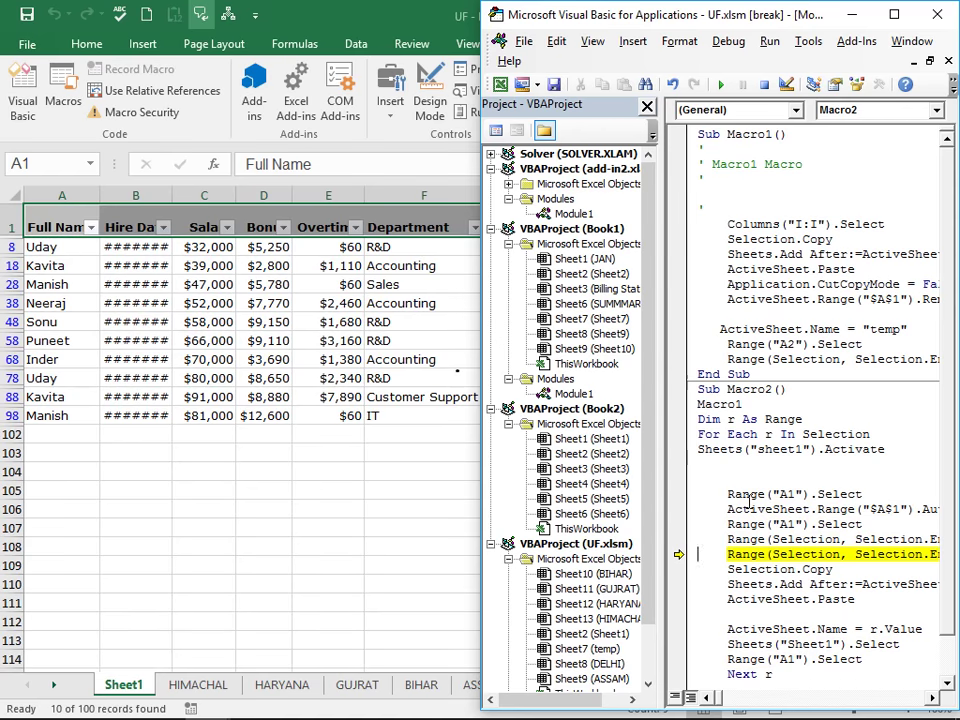
{"action": "key", "text": "F8"}
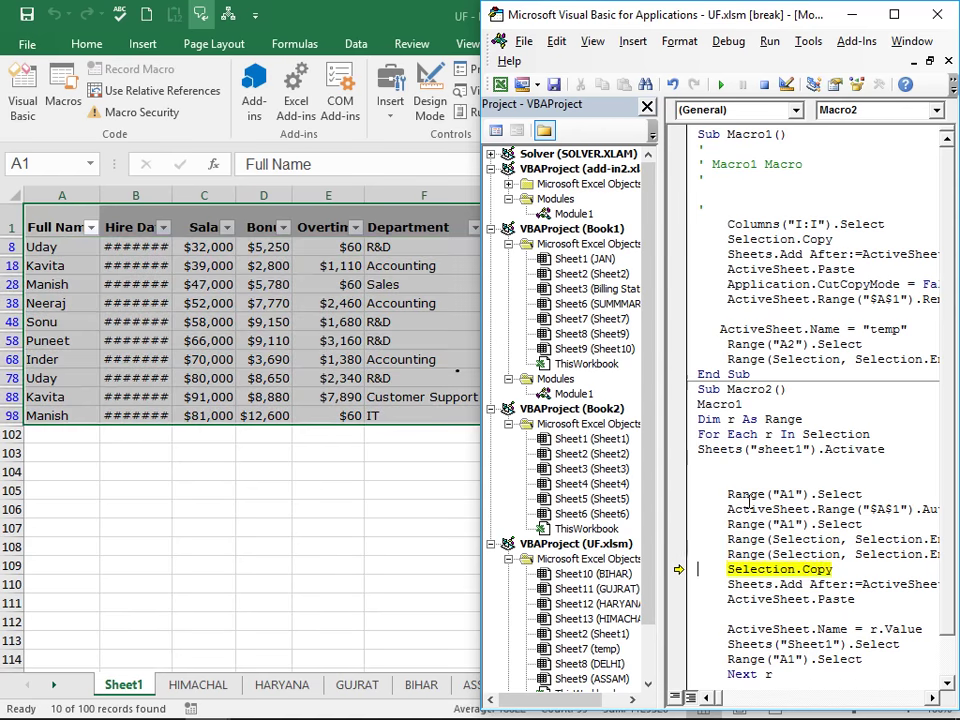
{"action": "key", "text": "F8"}
{"action": "key", "text": "F8"}
{"action": "key", "text": "F8"}
{"action": "key", "text": "F8"}
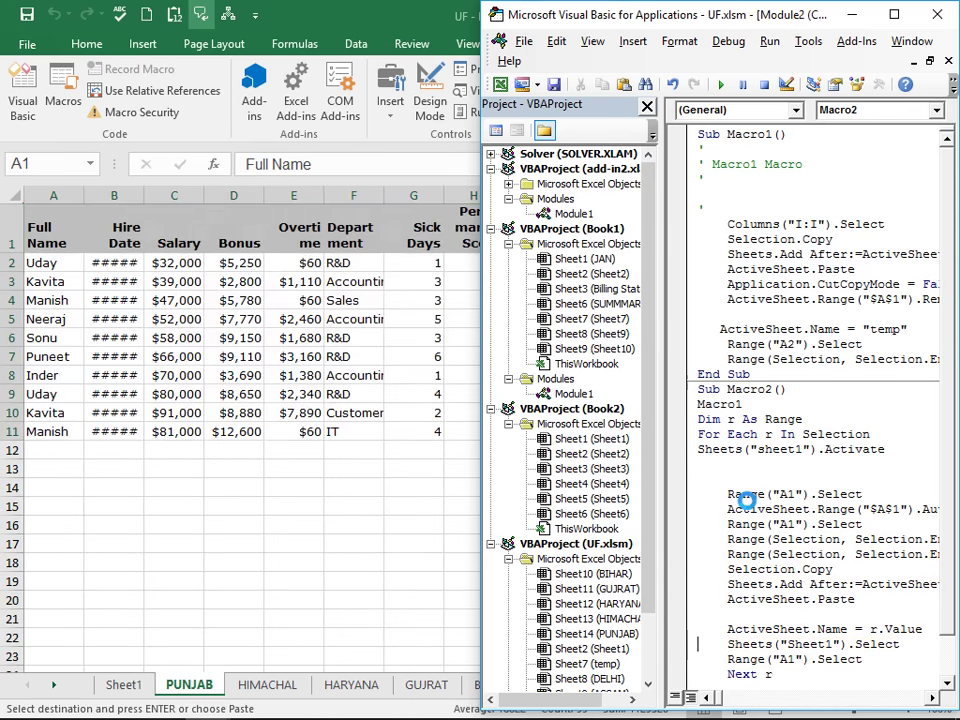
{"action": "key", "text": "F8"}
{"action": "key", "text": "F8"}
{"action": "key", "text": "F8"}
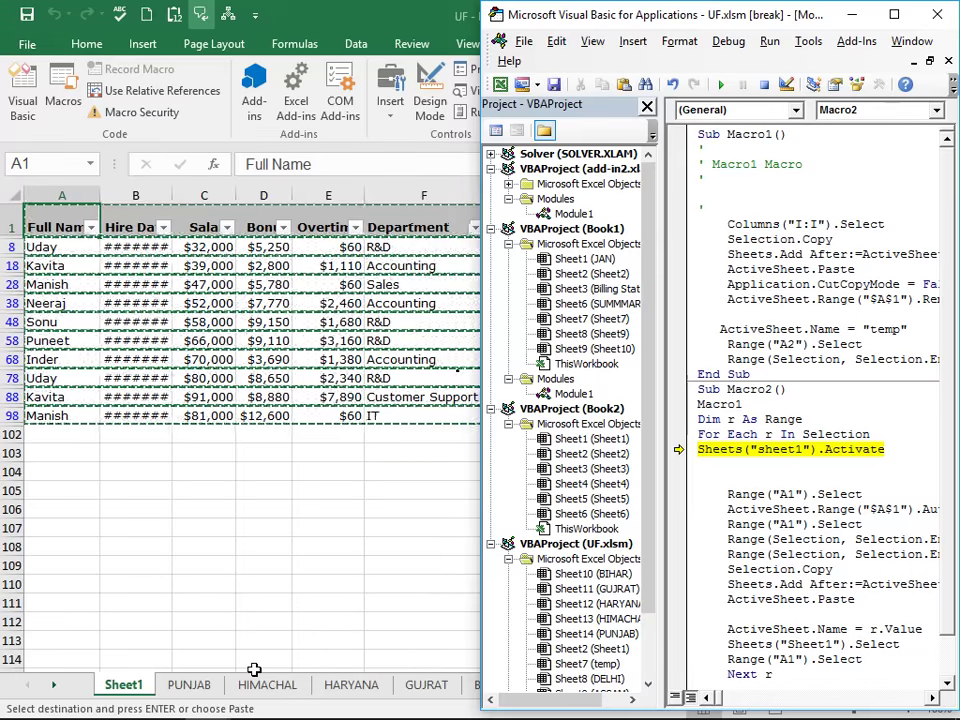
Step: Step the remaining passes to create PUNJAB, RAJASTHAN, TAMILNADU and WEST BENGAL sheets
{"action": "key", "text": "F8"}
{"action": "key", "text": "F8"}
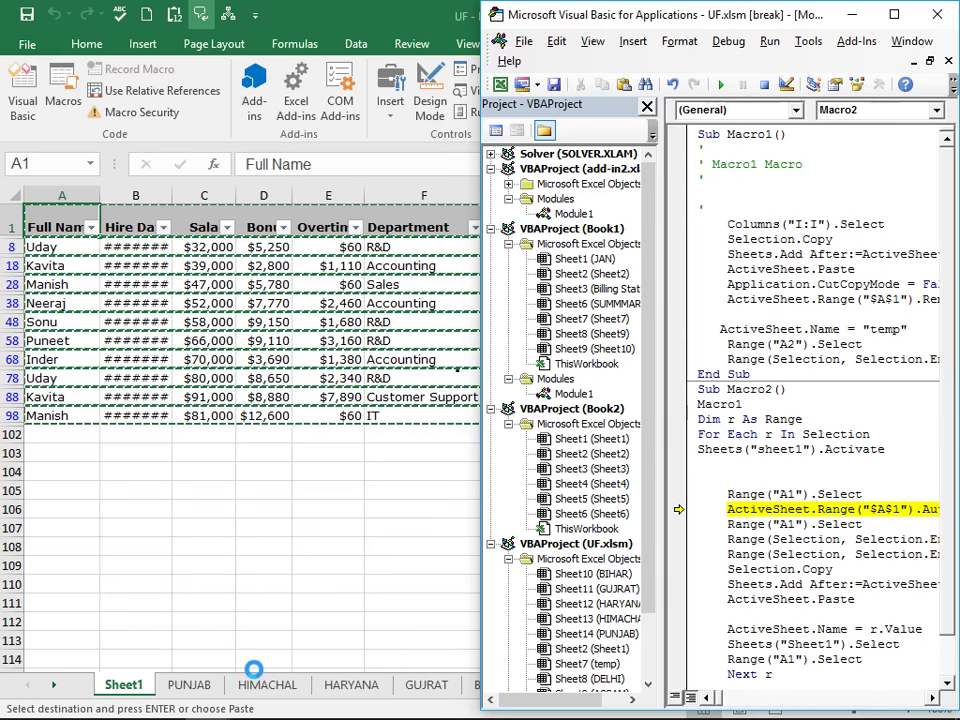
{"action": "key", "text": "F8"}
{"action": "key", "text": "F8"}
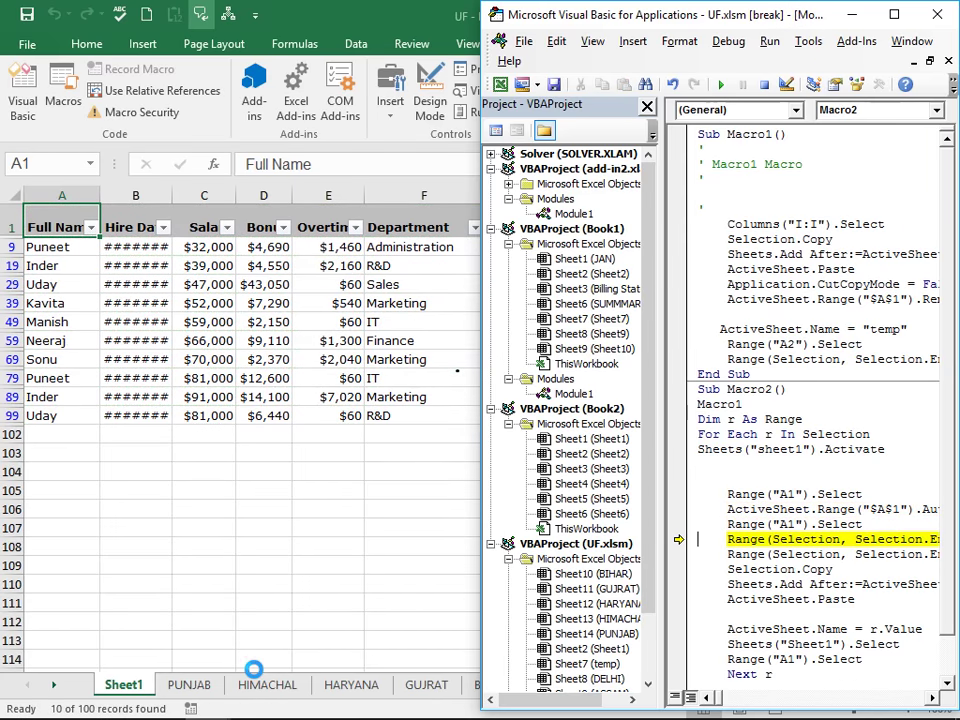
{"action": "key", "text": "F8"}
{"action": "key", "text": "F8"}
{"action": "key", "text": "F8"}
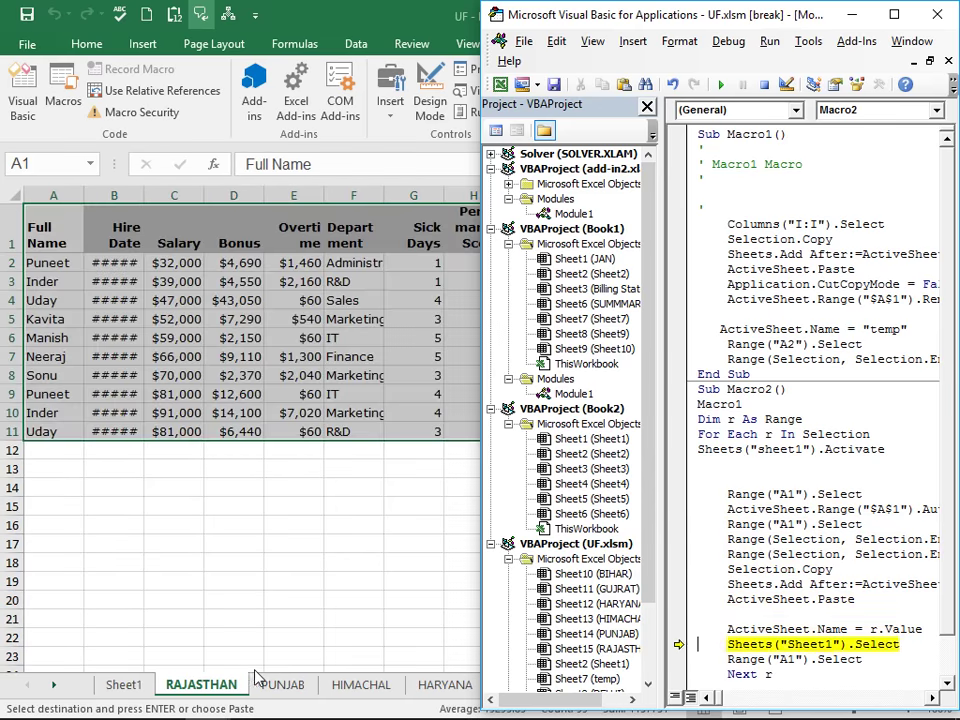
{"action": "key", "text": "F8"}
{"action": "key", "text": "F8"}
{"action": "key", "text": "F8"}
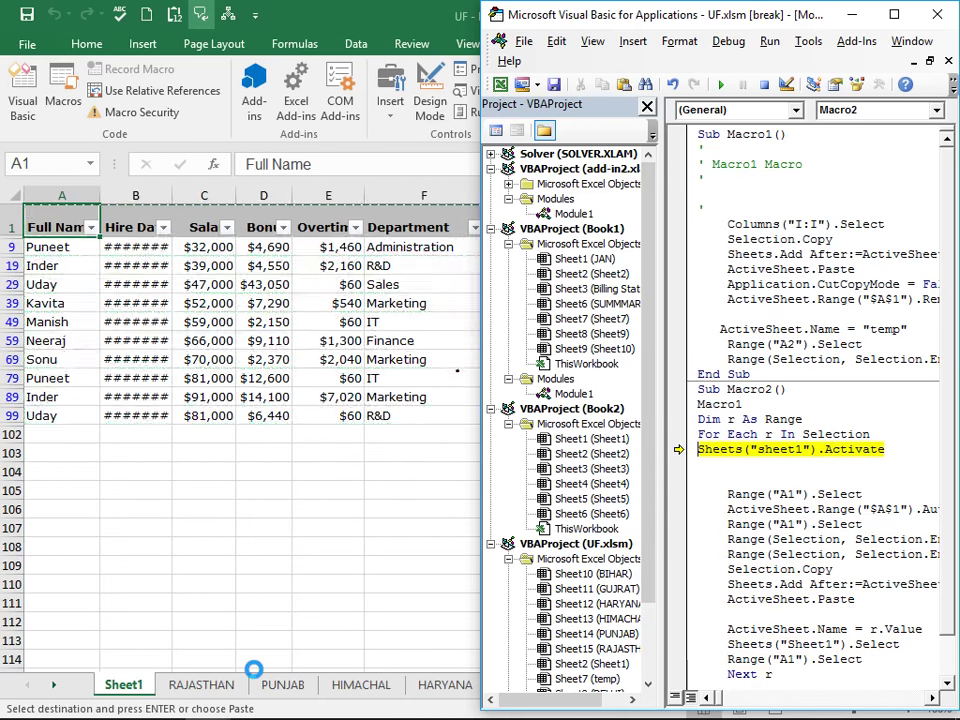
{"action": "key", "text": "F8"}
{"action": "key", "text": "F8"}
{"action": "key", "text": "F8"}
{"action": "key", "text": "F8"}
{"action": "key", "text": "F8"}
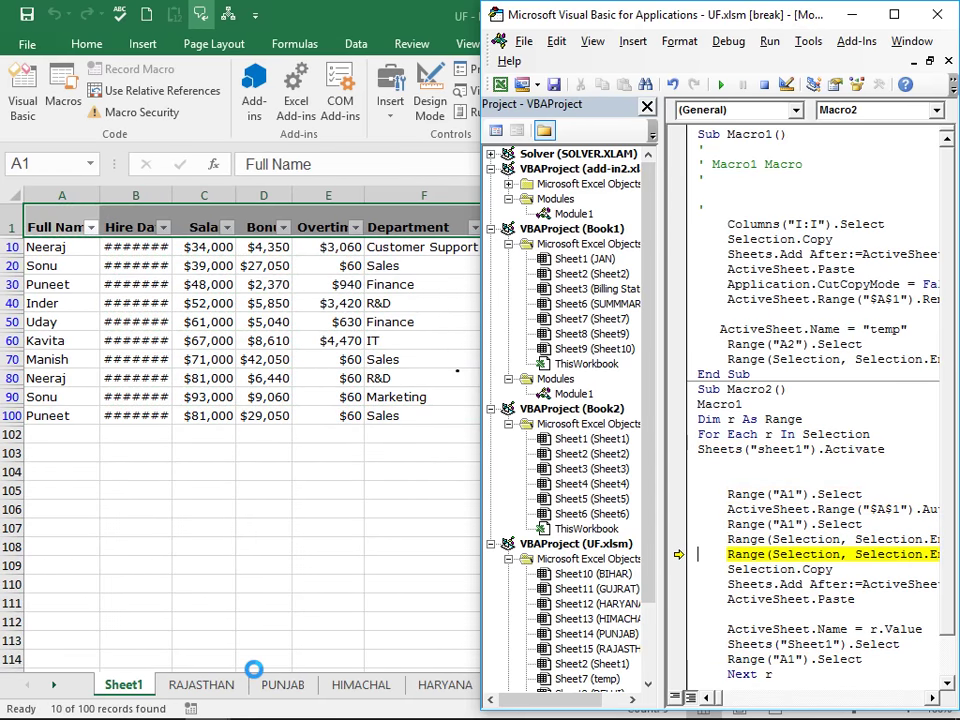
{"action": "key", "text": "F8"}
{"action": "key", "text": "F8"}
{"action": "key", "text": "F8"}
{"action": "key", "text": "F8"}
{"action": "key", "text": "F8"}
{"action": "key", "text": "F8"}
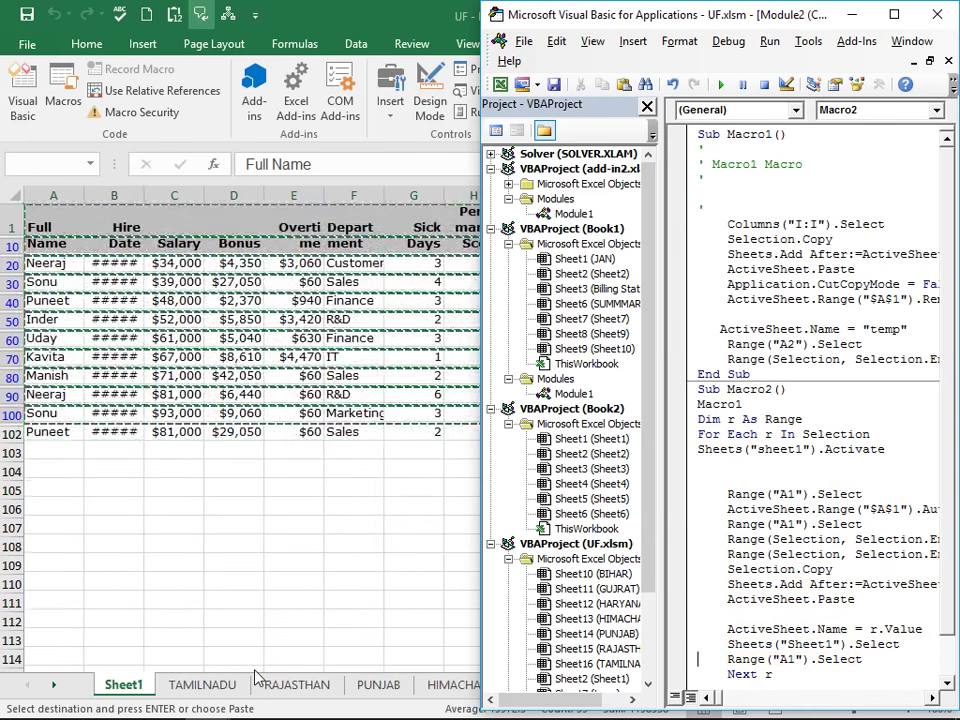
{"action": "key", "text": "F8"}
{"action": "key", "text": "F8"}
{"action": "key", "text": "F8"}
{"action": "key", "text": "F8"}
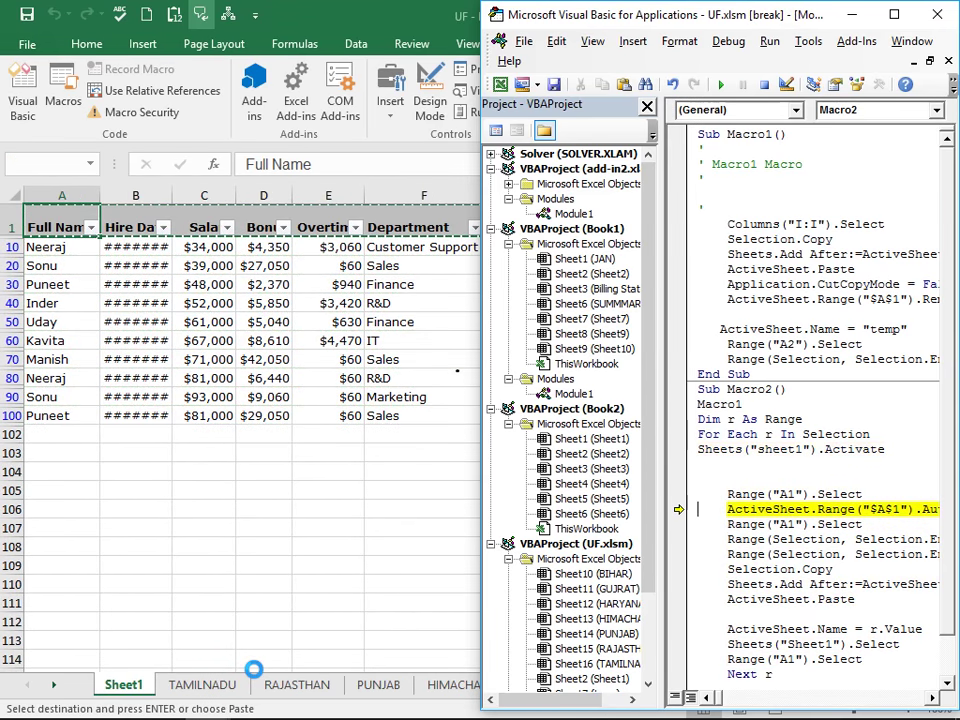
{"action": "key", "text": "F8"}
{"action": "key", "text": "F8"}
{"action": "key", "text": "F8"}
{"action": "key", "text": "F8"}
{"action": "key", "text": "F8"}
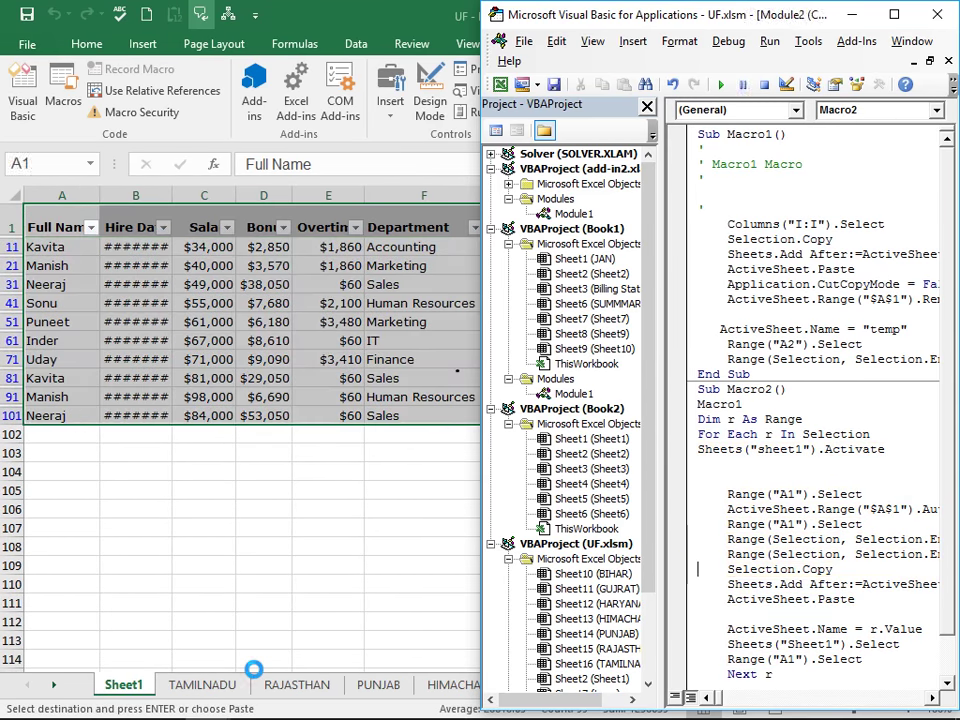
{"action": "key", "text": "F8"}
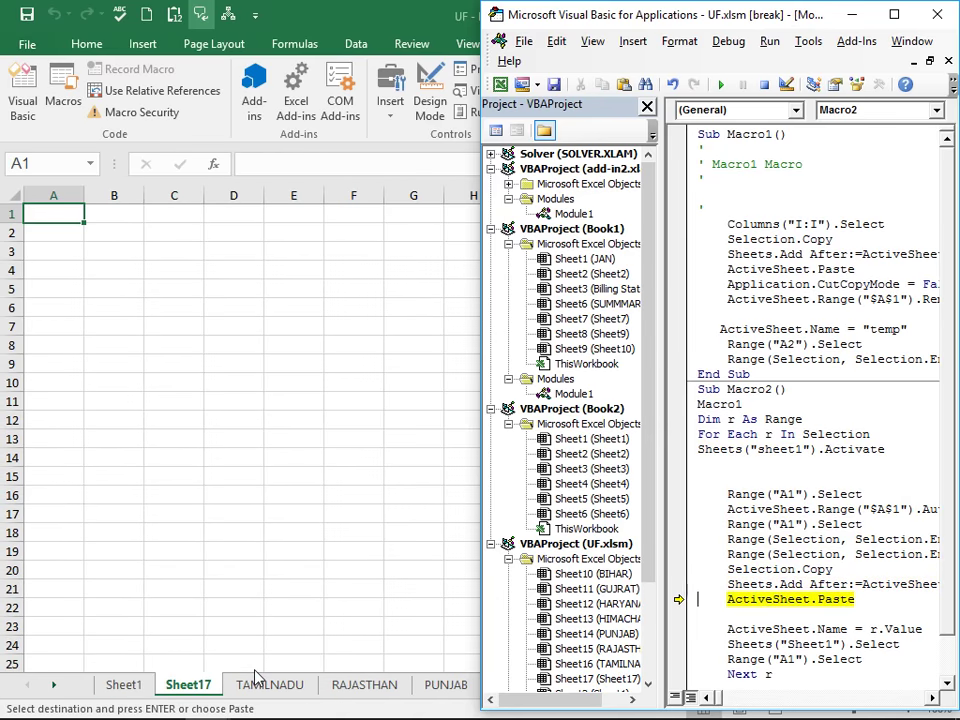
{"action": "key", "text": "F8"}
{"action": "key", "text": "F8"}
{"action": "key", "text": "F8"}
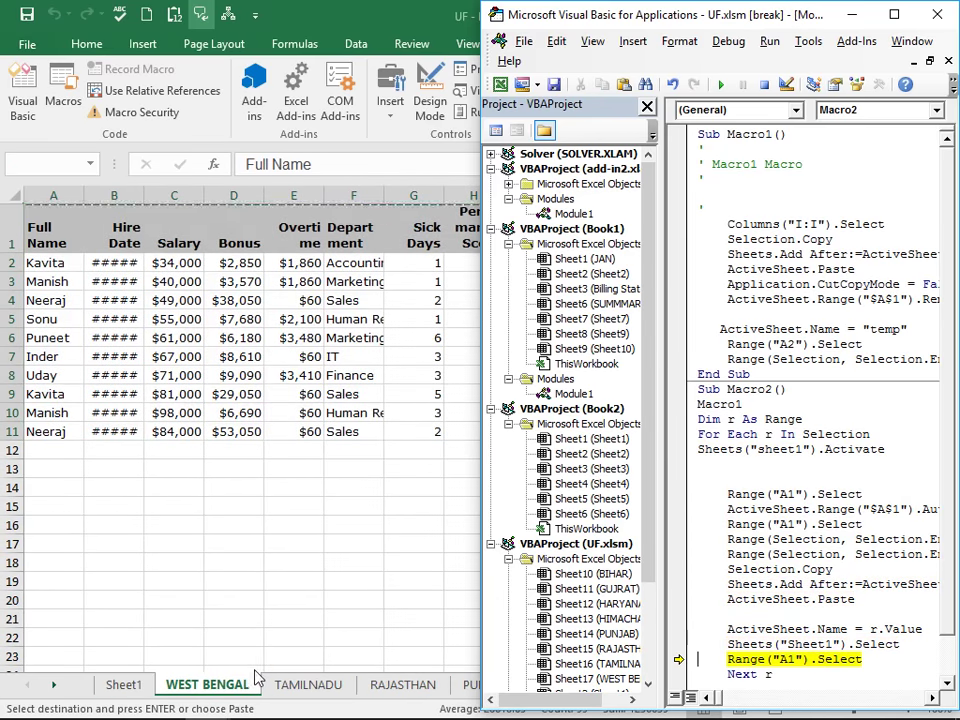
{"action": "key", "text": "F8"}
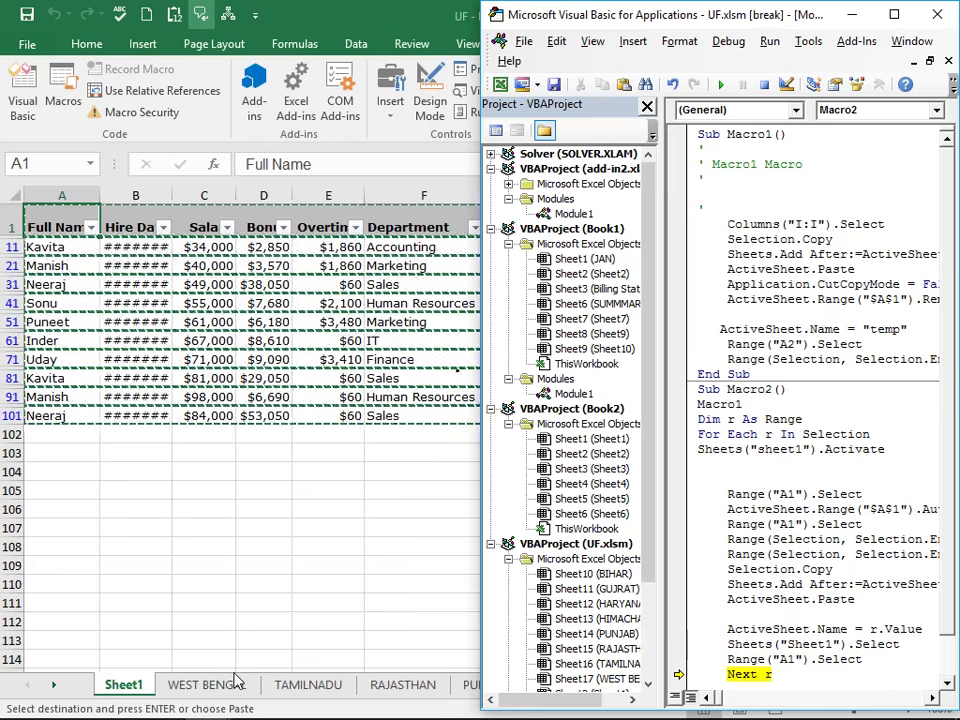
{"action": "key", "text": "F8"}
{"action": "key", "text": "F8"}
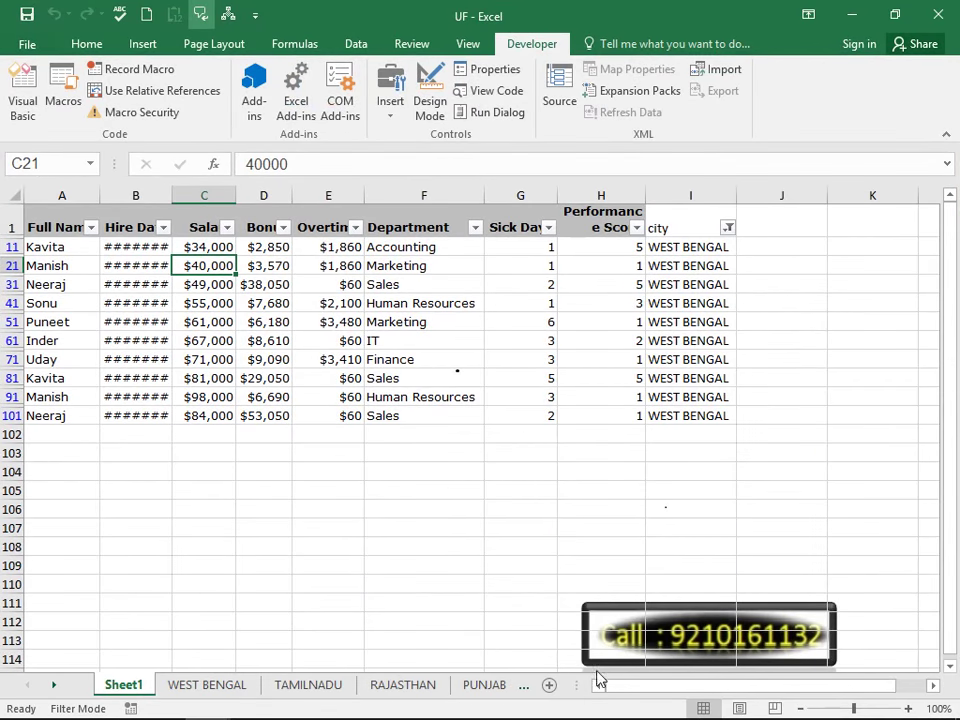
Step: Check the BIHAR, ASSAM and DELHI sheets' rows, then go to the temp sheet
{"action": "left_click_drag", "start_coordinate": [599, 680], "coordinate": [955, 692]}
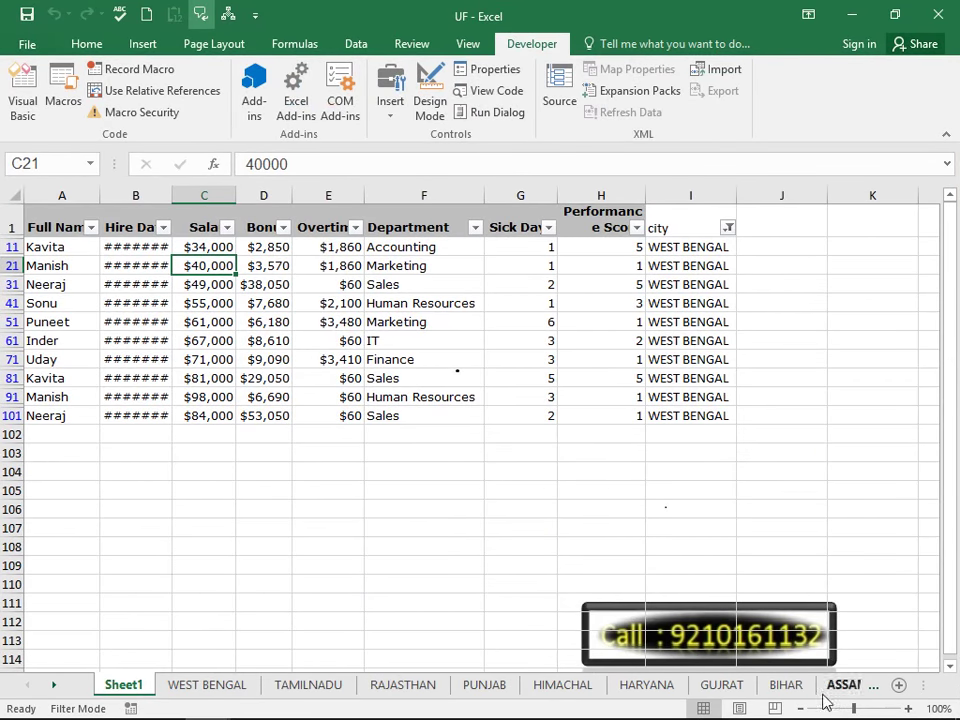
{"action": "left_click", "coordinate": [786, 685]}
{"action": "left_click", "coordinate": [845, 685]}
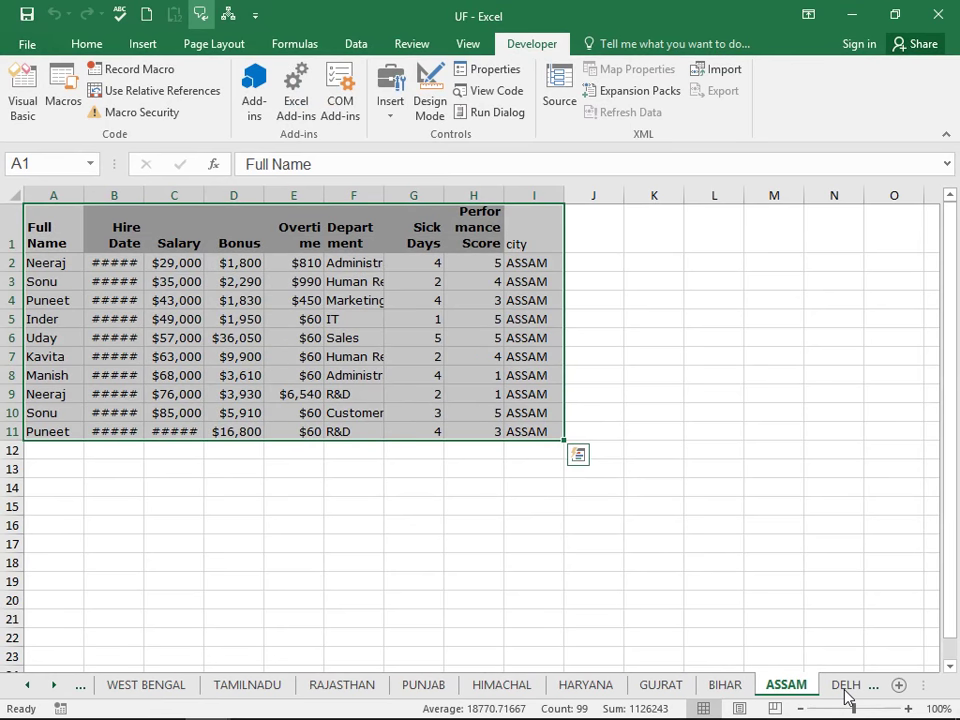
{"action": "left_click", "coordinate": [850, 685]}
{"action": "left_click", "coordinate": [805, 685]}
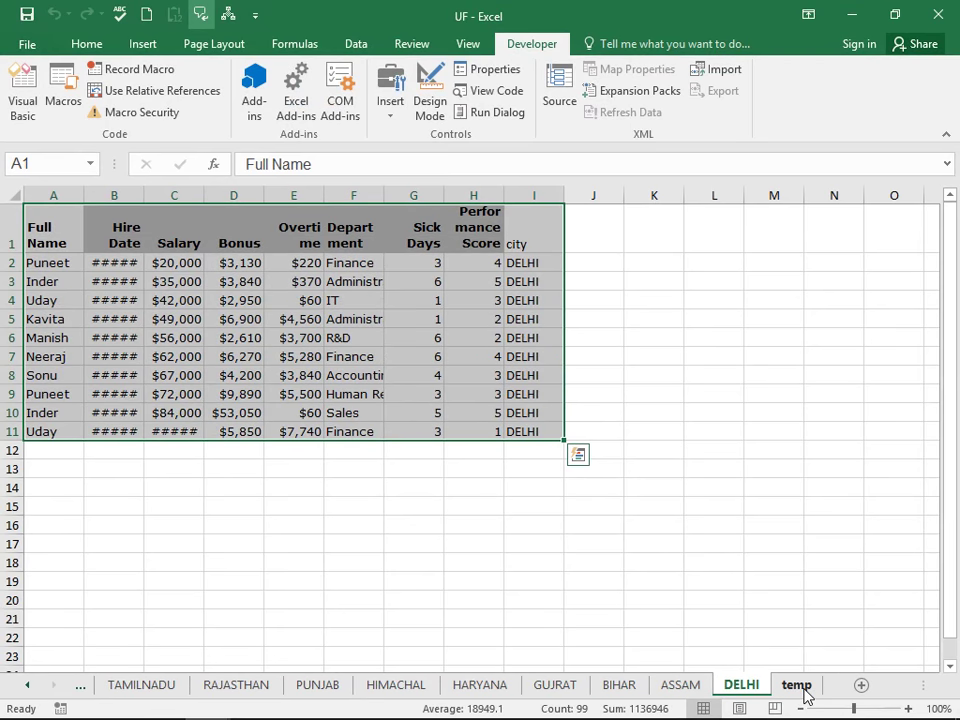
{"action": "left_click", "coordinate": [798, 687]}
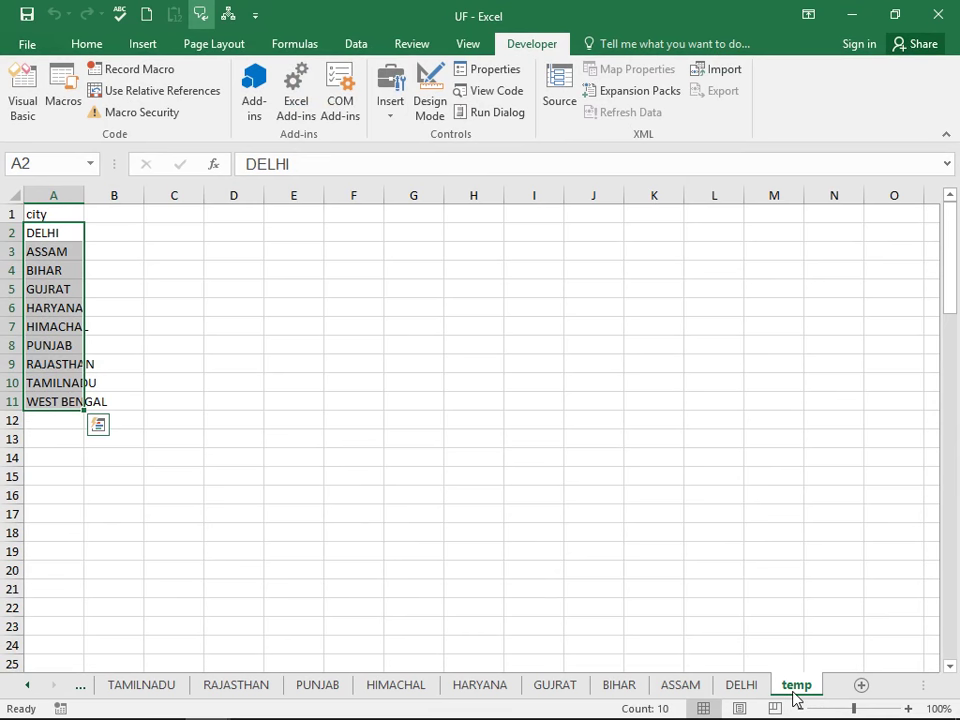
{"action": "left_click", "coordinate": [229, 462]}
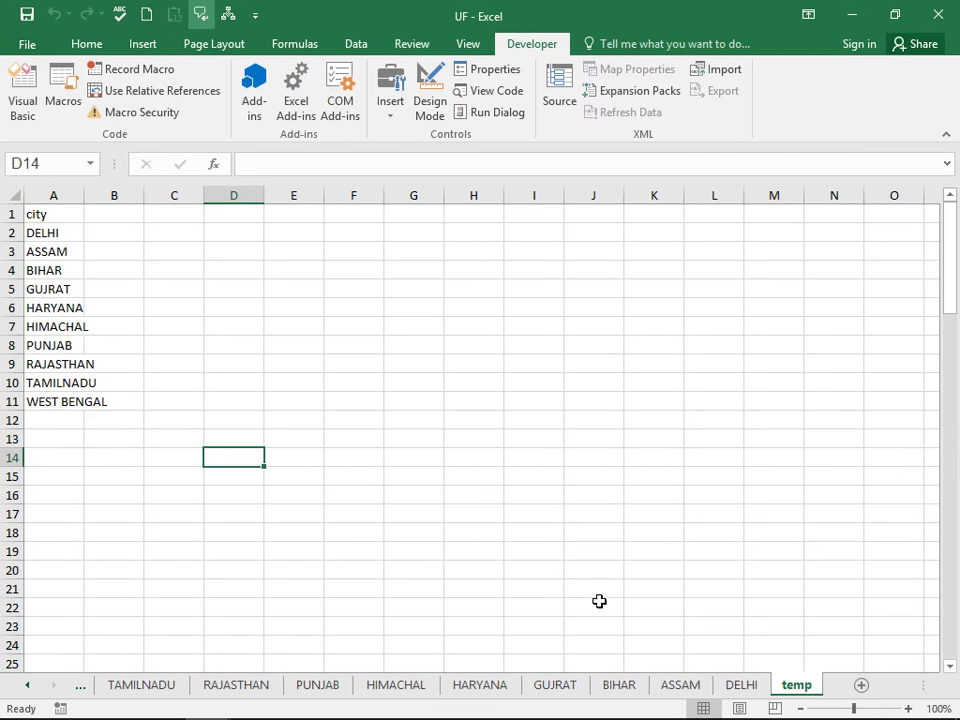
Step: Delete the temp sheet and reopen the Visual Basic editor
{"action": "right_click", "coordinate": [806, 697]}
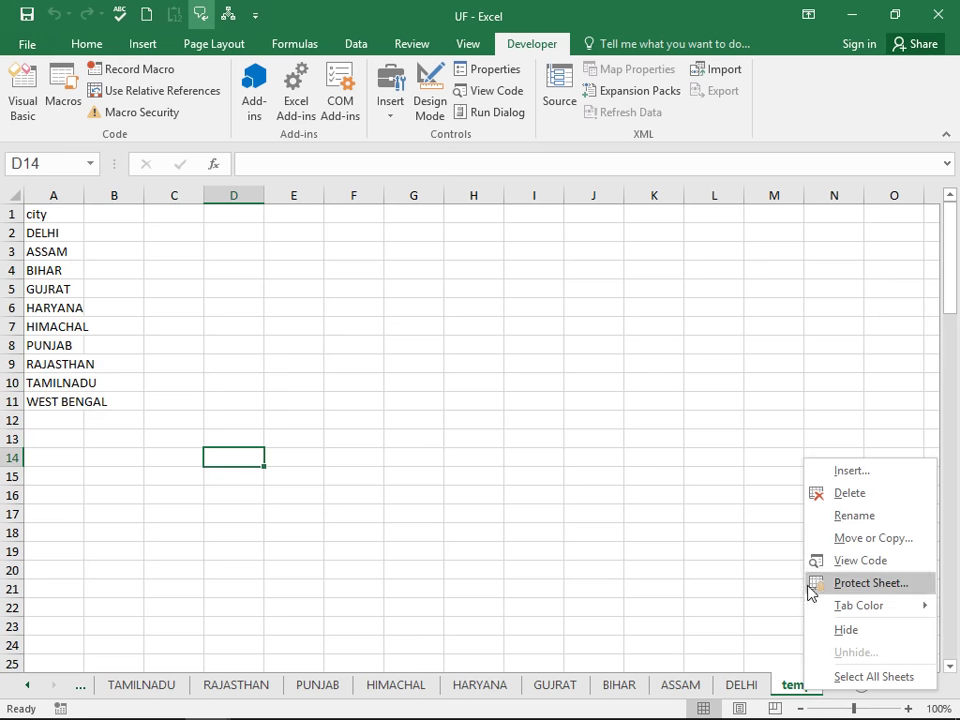
{"action": "left_click", "coordinate": [838, 496]}
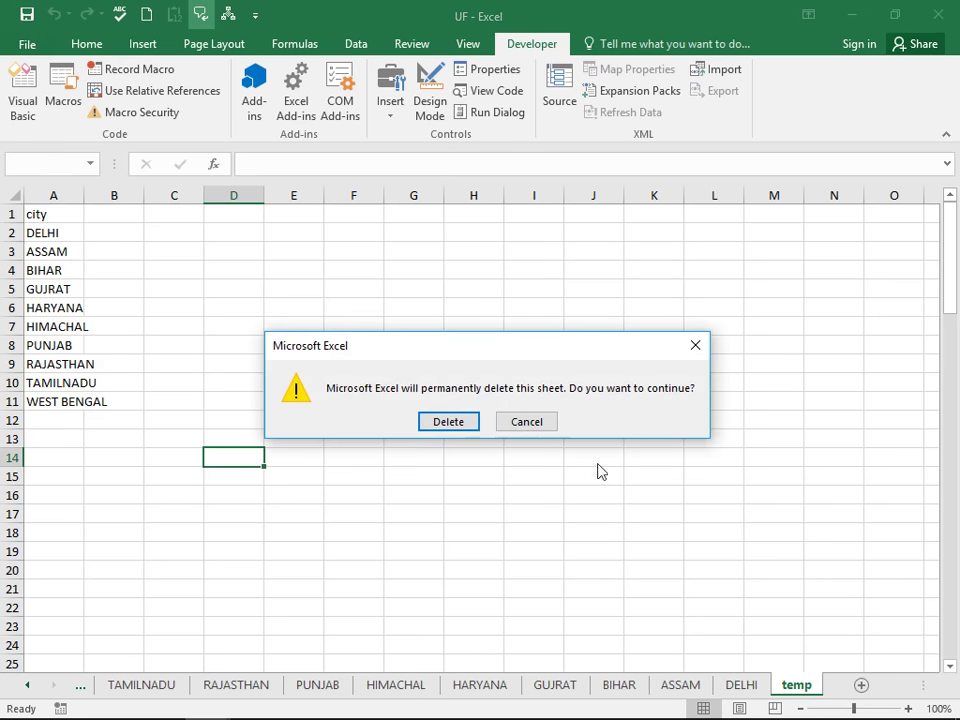
{"action": "left_click", "coordinate": [460, 421]}
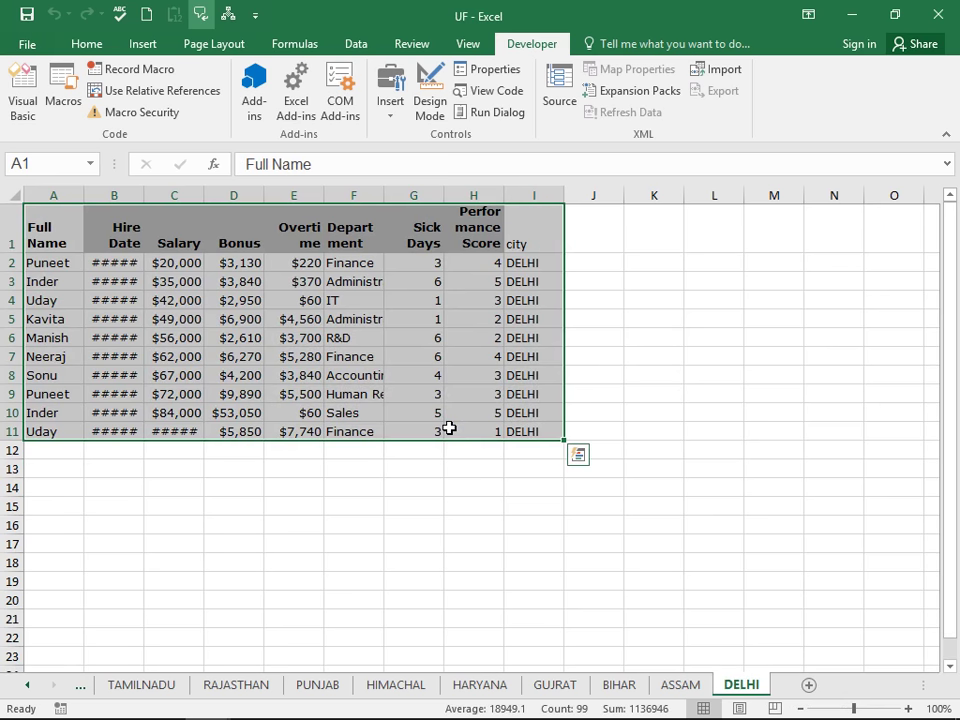
{"action": "left_click", "coordinate": [23, 90]}
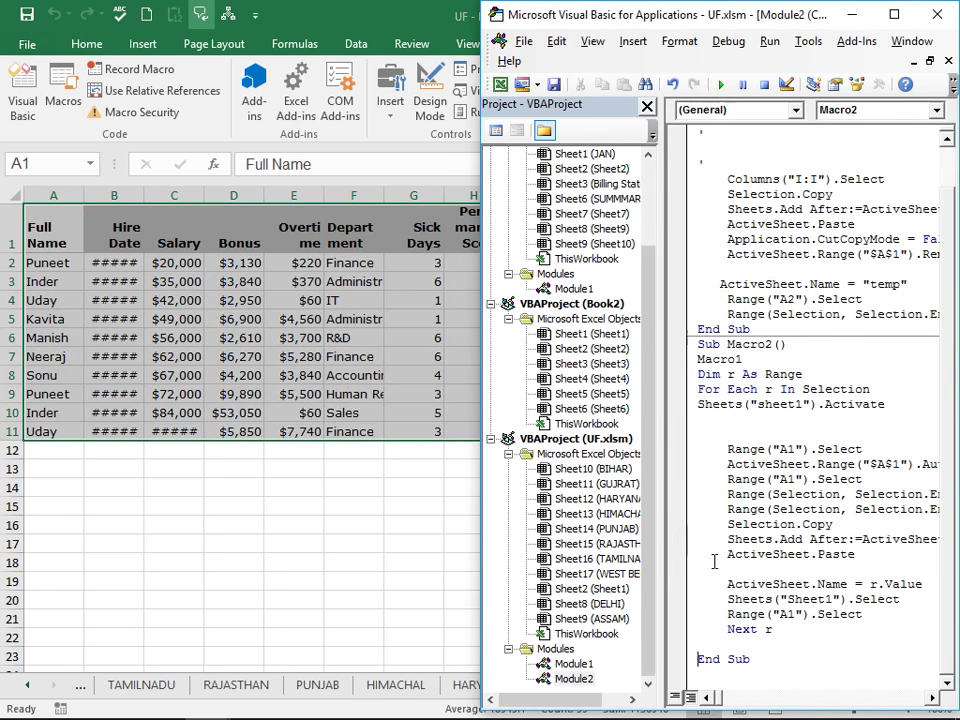
Step: Add Sheets("temp").Delete after Next r in Macro2 and switch back to Excel
{"action": "left_click", "coordinate": [894, 13]}
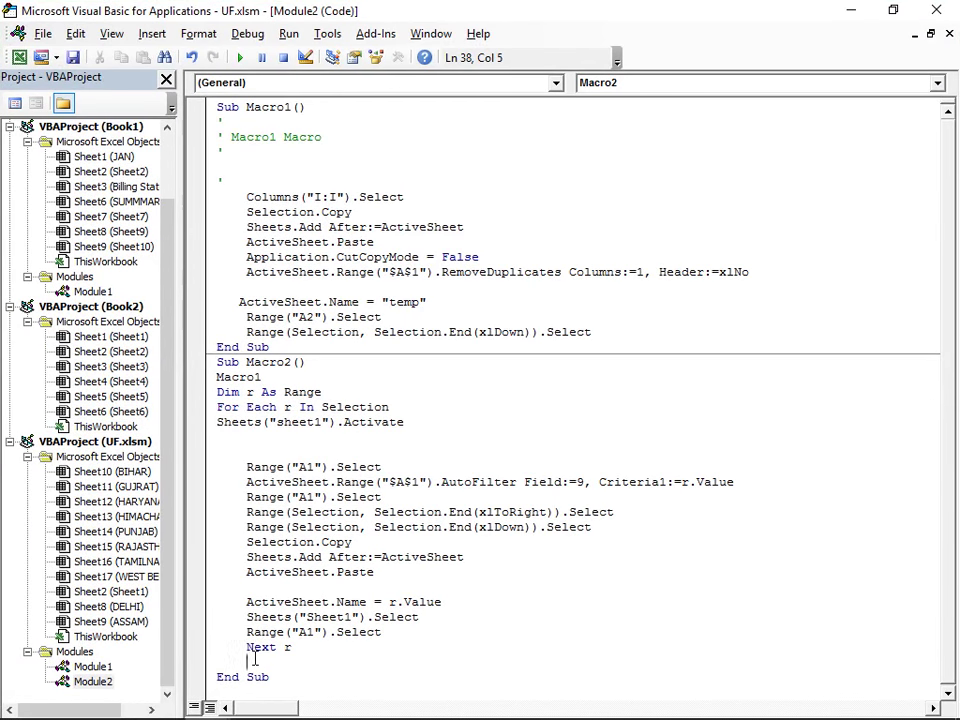
{"action": "type", "text": "sheets(\"temp\""}
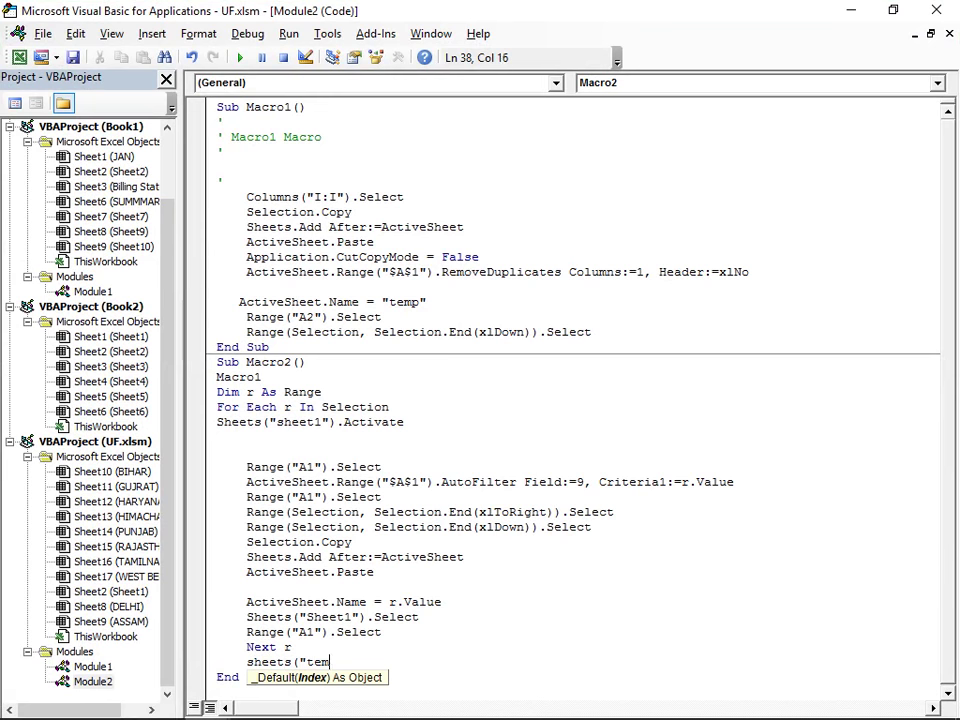
{"action": "type", "text": ").det"}
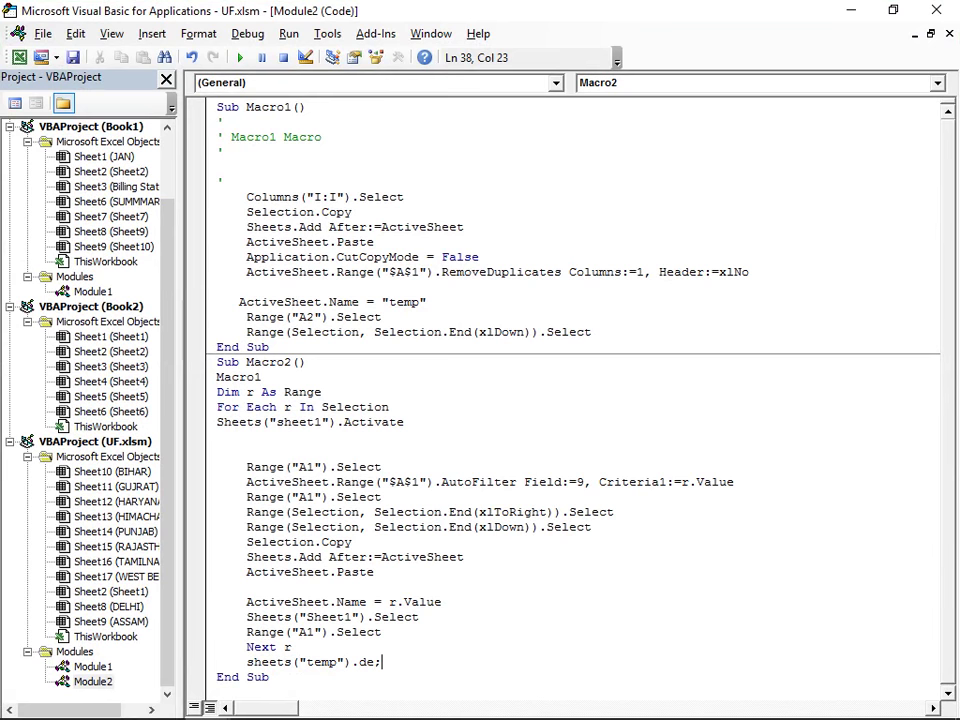
{"action": "key", "text": "BackSpace"}
{"action": "key", "text": "Return"}
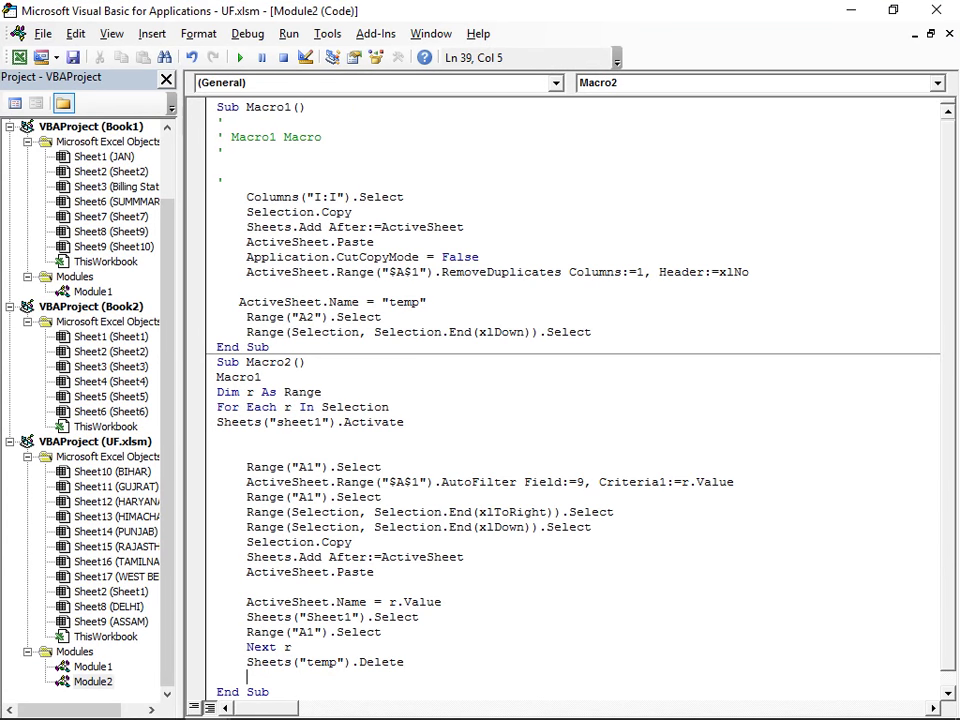
{"action": "key", "text": "alt+F11"}
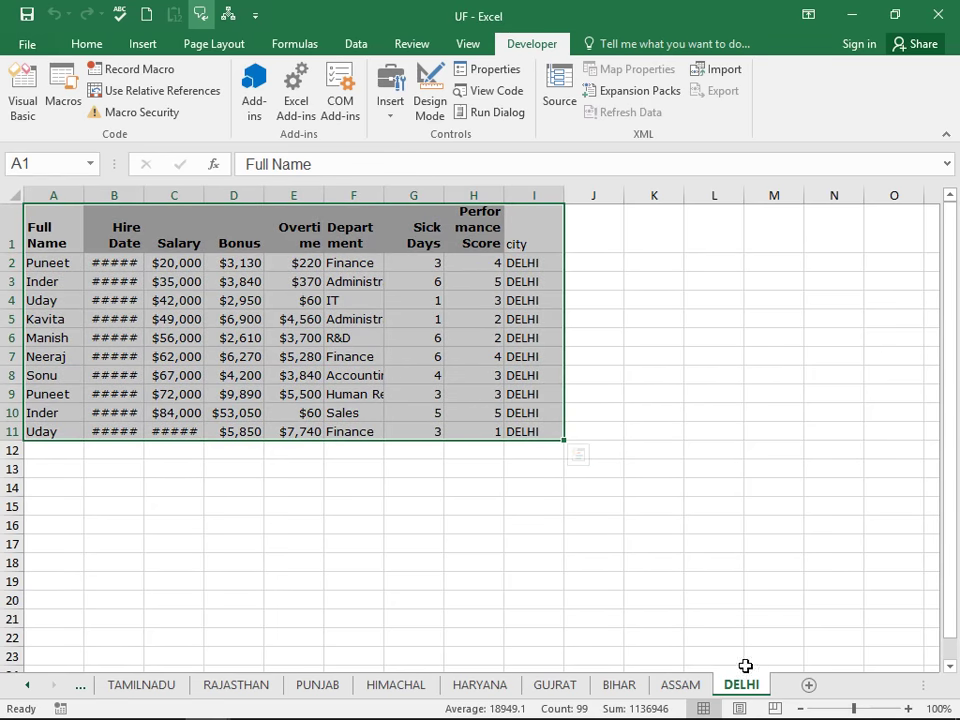
Step: Review the end of Macro2's loop in the editor and scroll the tabs back to Sheet1
{"action": "left_click", "coordinate": [18, 75]}
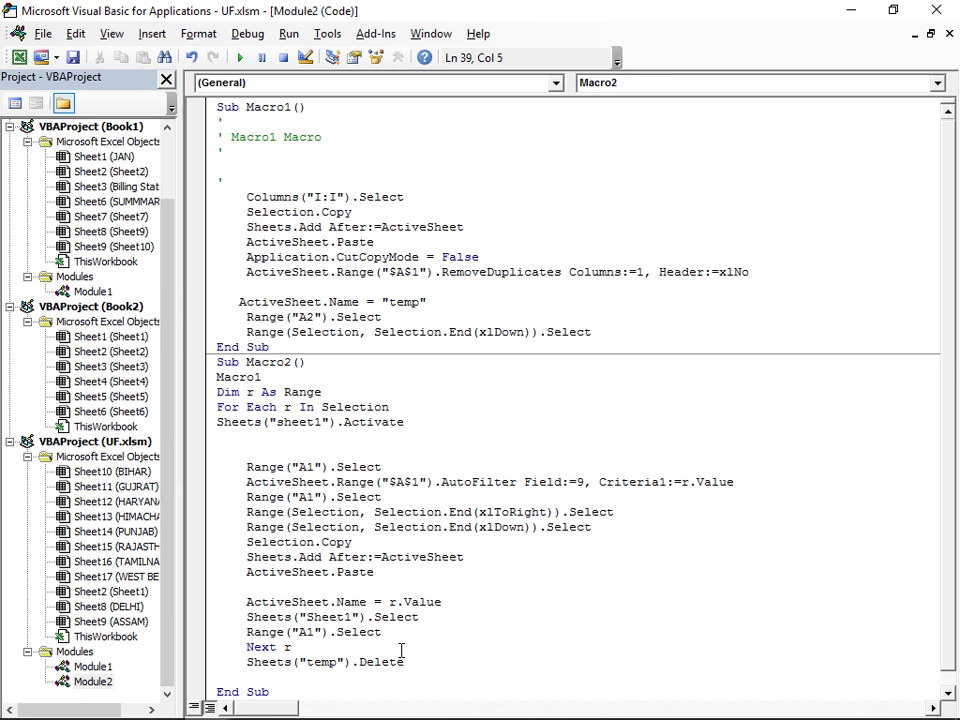
{"action": "key", "text": "alt+F11"}
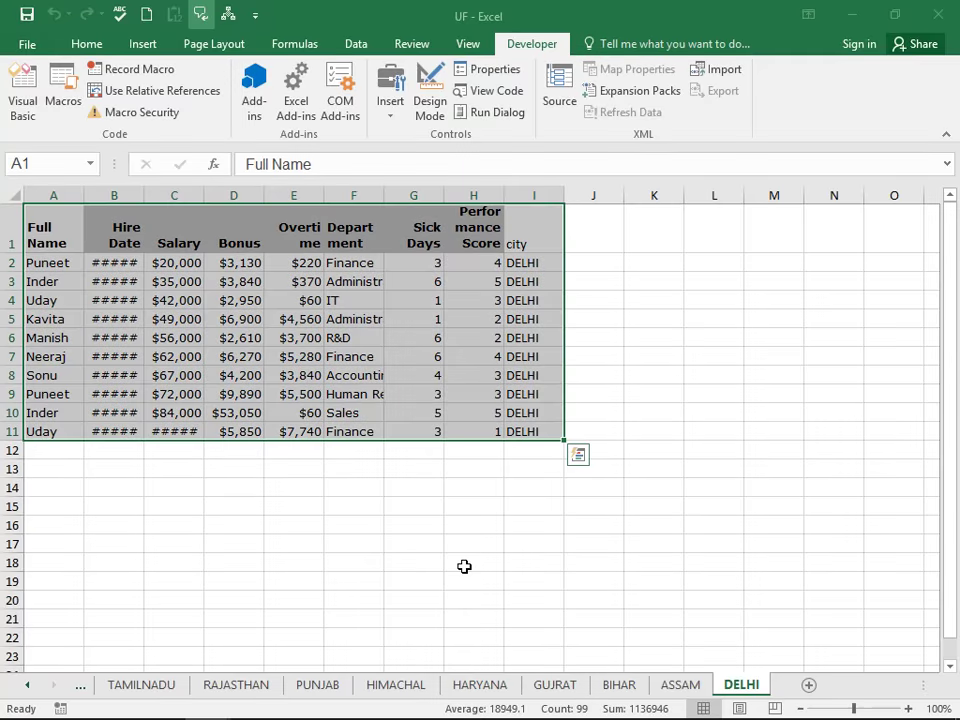
{"action": "left_click", "coordinate": [27, 685]}
{"action": "left_click", "coordinate": [27, 685]}
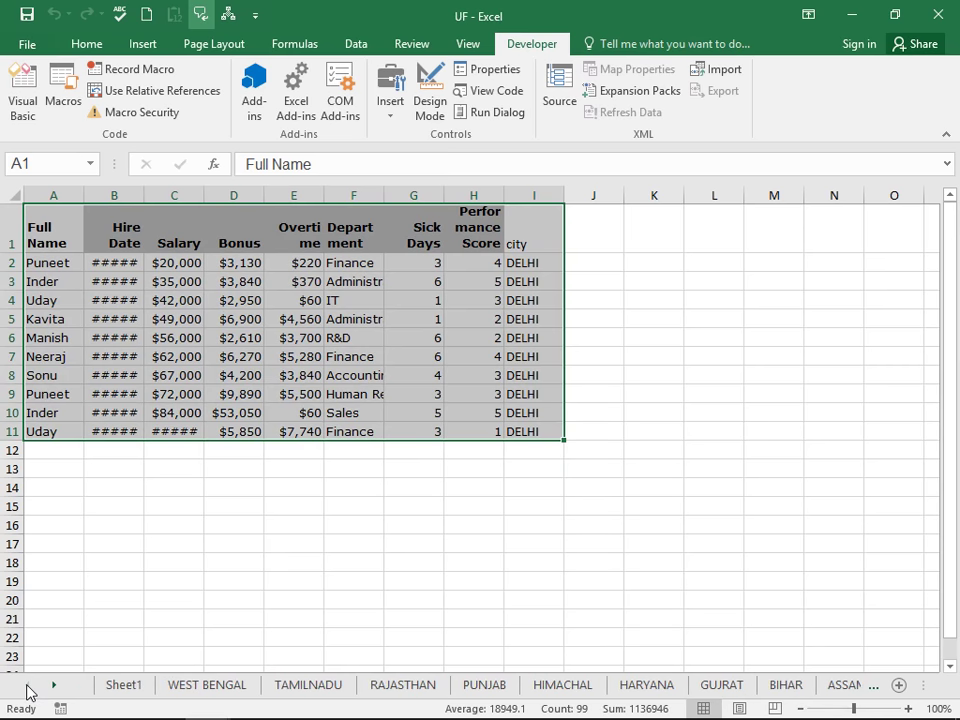
{"action": "left_click", "coordinate": [196, 600]}
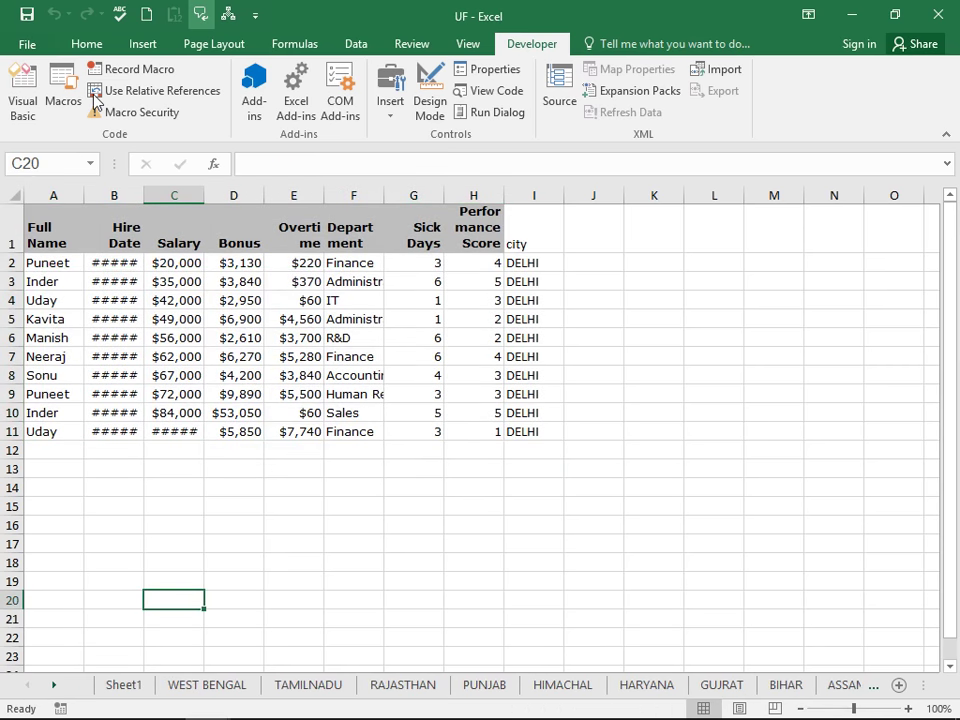
{"action": "left_click", "coordinate": [23, 92]}
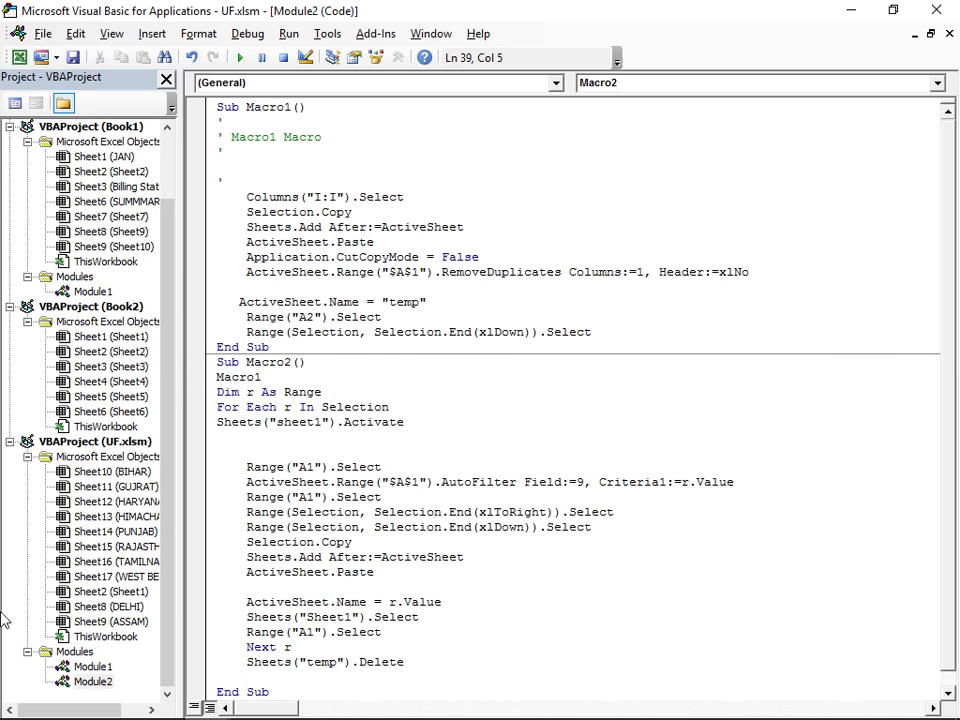
{"action": "left_click", "coordinate": [323, 650]}
{"action": "key", "text": "alt+Tab"}
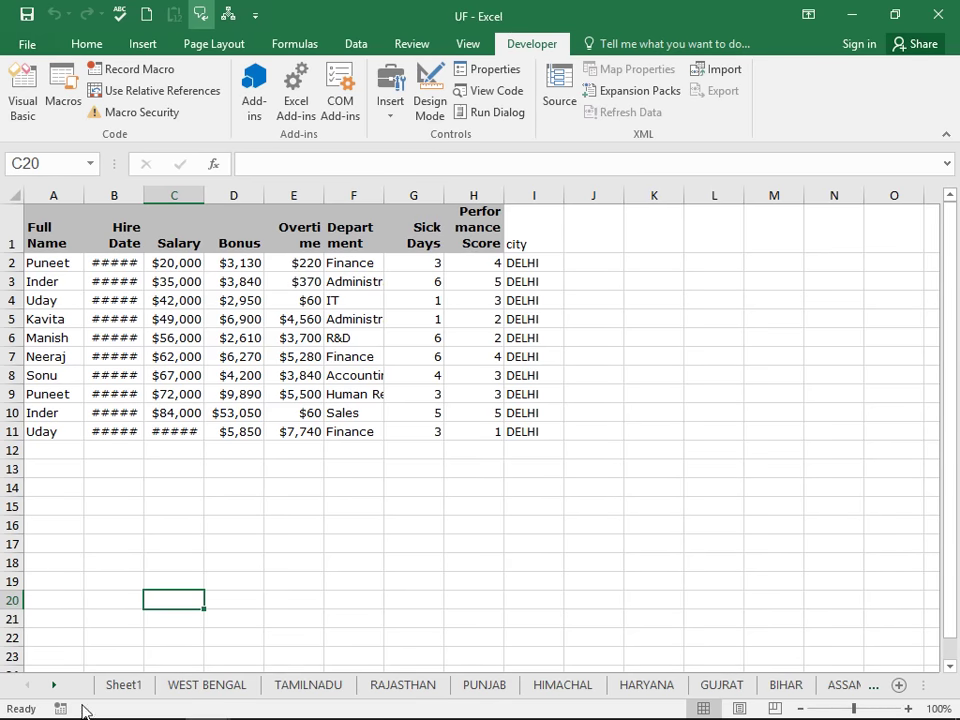
Step: Delete all city sheets from WEST BENGAL to the last tab as one group
{"action": "left_click", "coordinate": [182, 698], "text": "shift"}
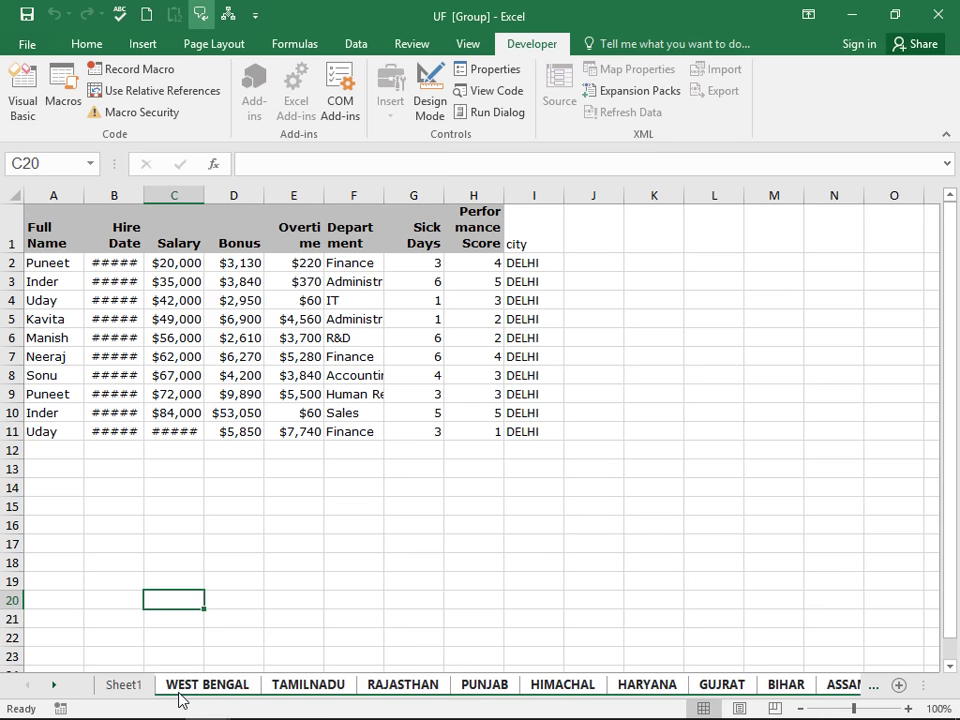
{"action": "right_click", "coordinate": [332, 700]}
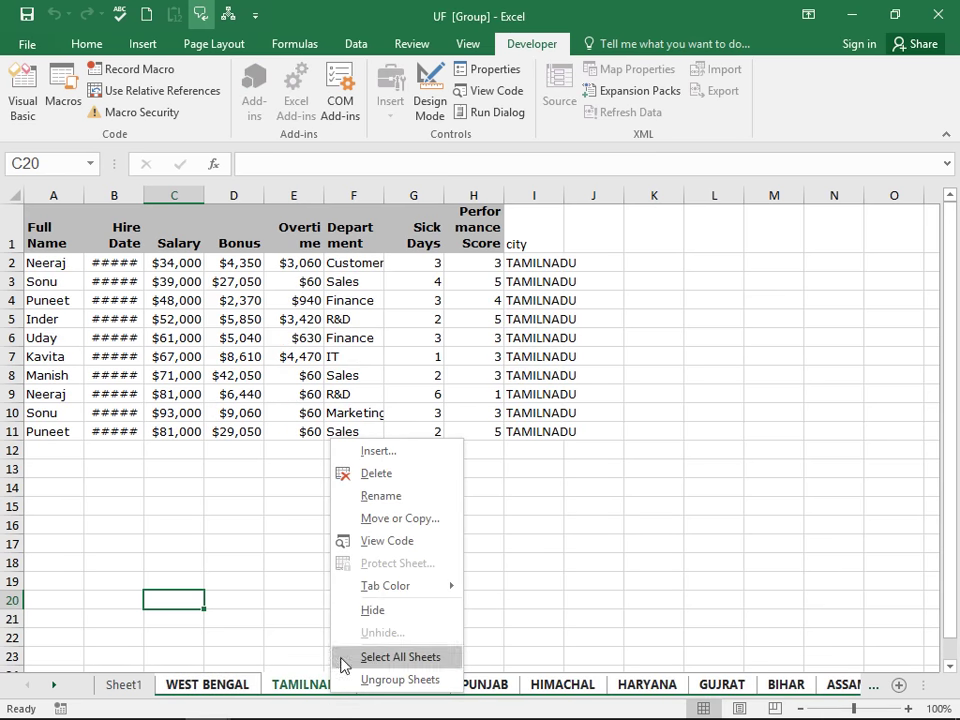
{"action": "left_click", "coordinate": [418, 475]}
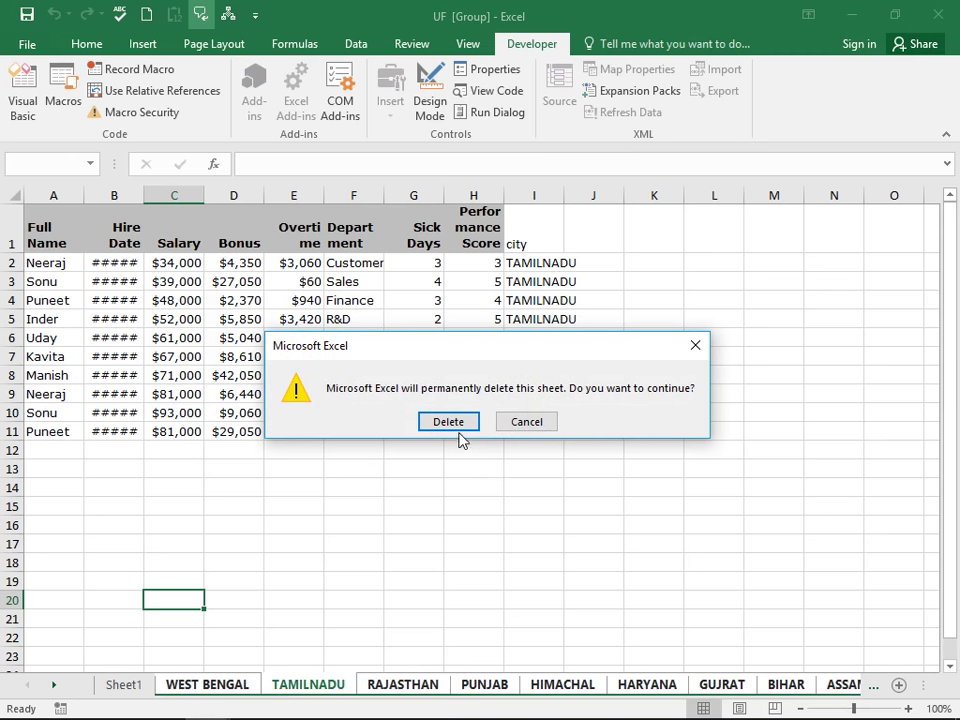
{"action": "left_click", "coordinate": [454, 425]}
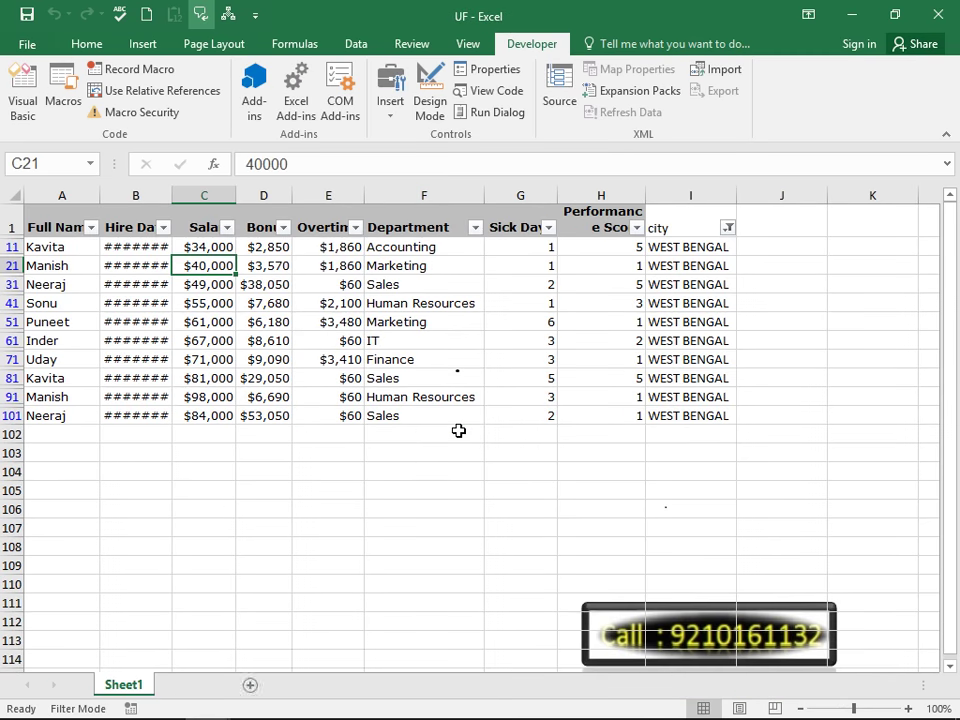
Step: Clear the city filter on Sheet1 to show all rows and reopen the macro code
{"action": "left_click", "coordinate": [251, 516]}
{"action": "left_click", "coordinate": [728, 228]}
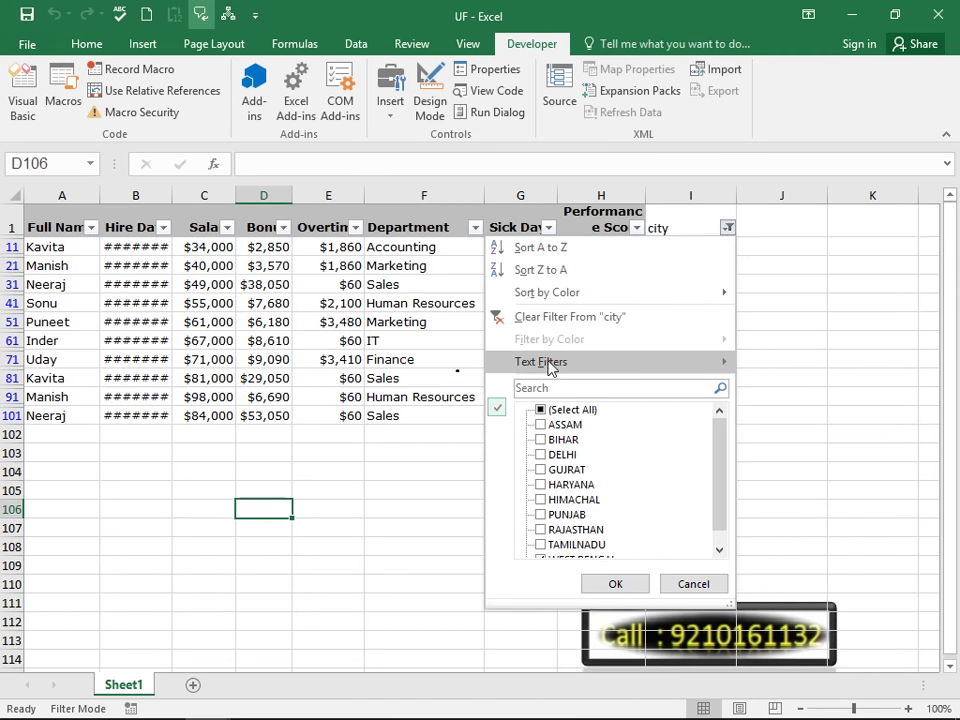
{"action": "left_click", "coordinate": [553, 317]}
{"action": "left_click", "coordinate": [263, 303]}
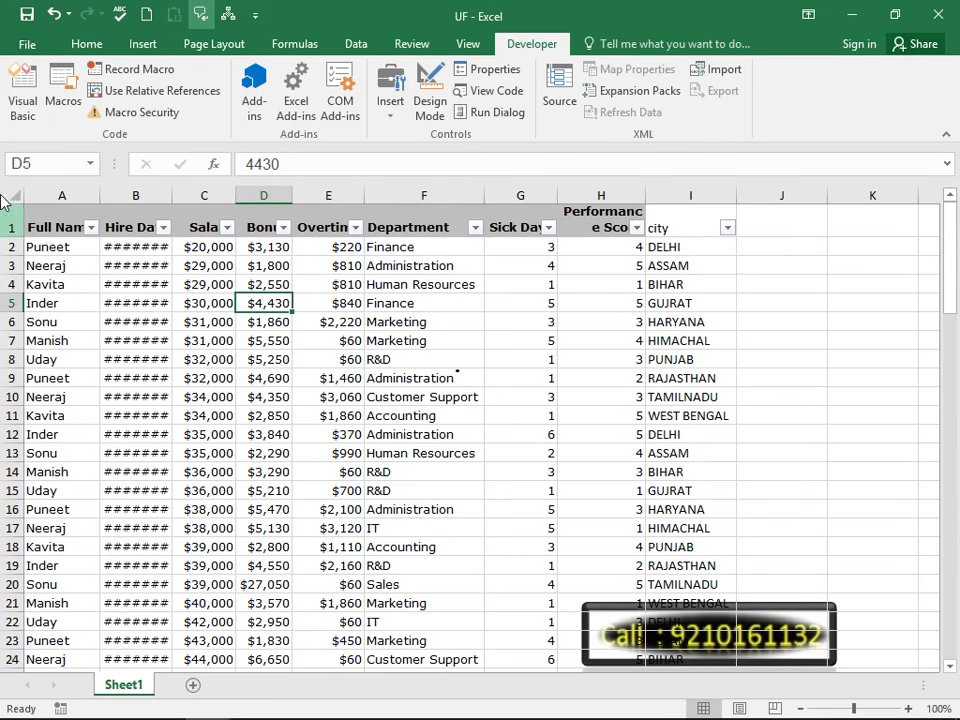
{"action": "left_click", "coordinate": [22, 102]}
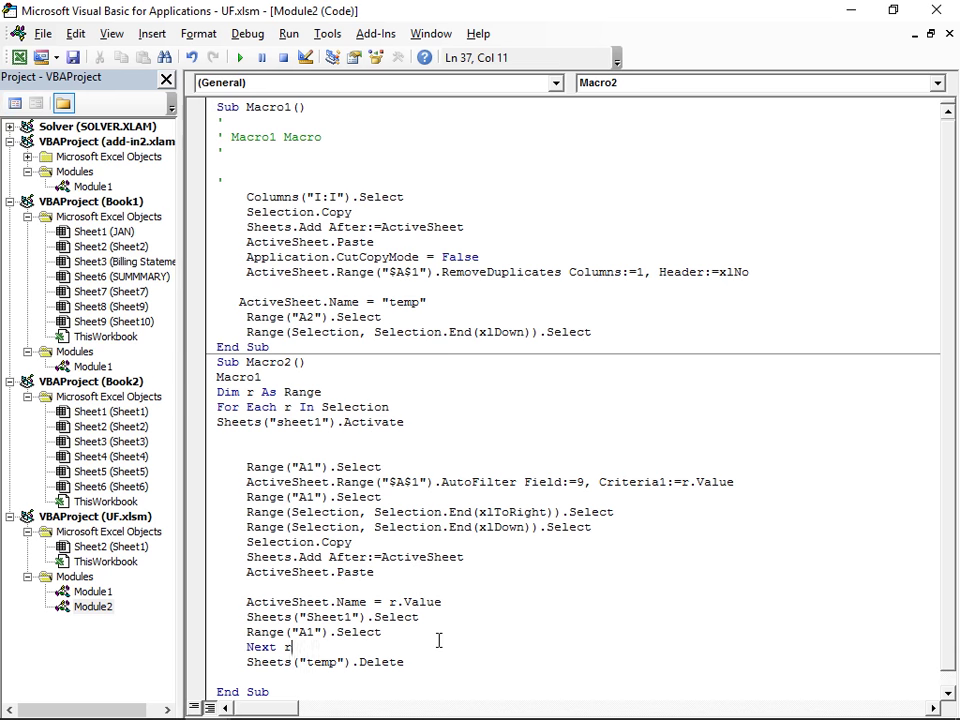
Step: Select Module2 and step Macro2 through Macro1's copying of the city list to temp
{"action": "key", "text": "F5"}
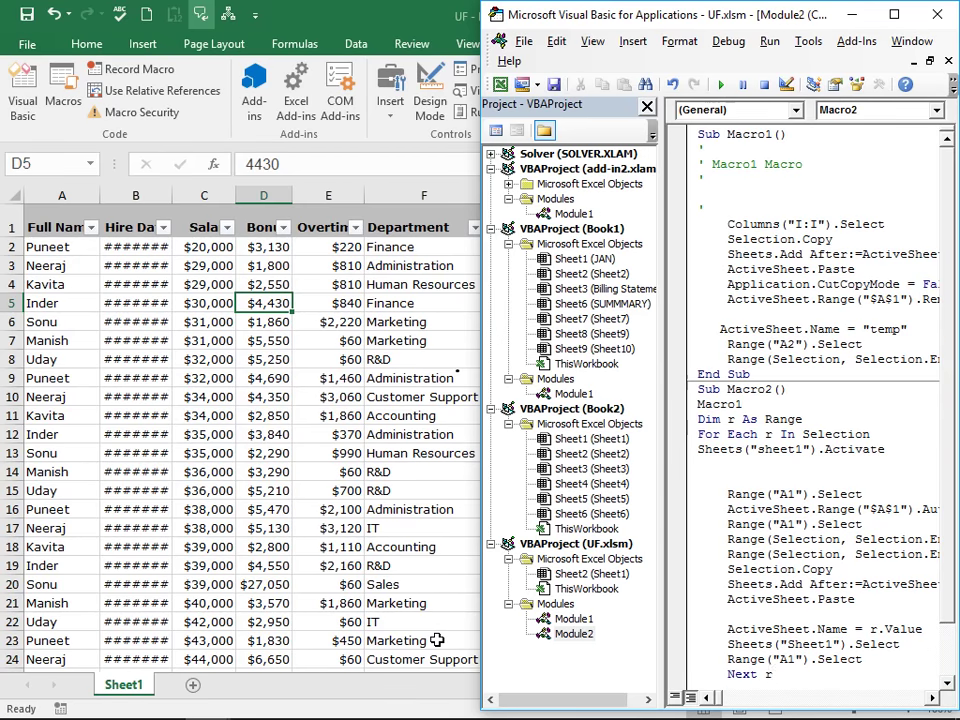
{"action": "left_click", "coordinate": [574, 633]}
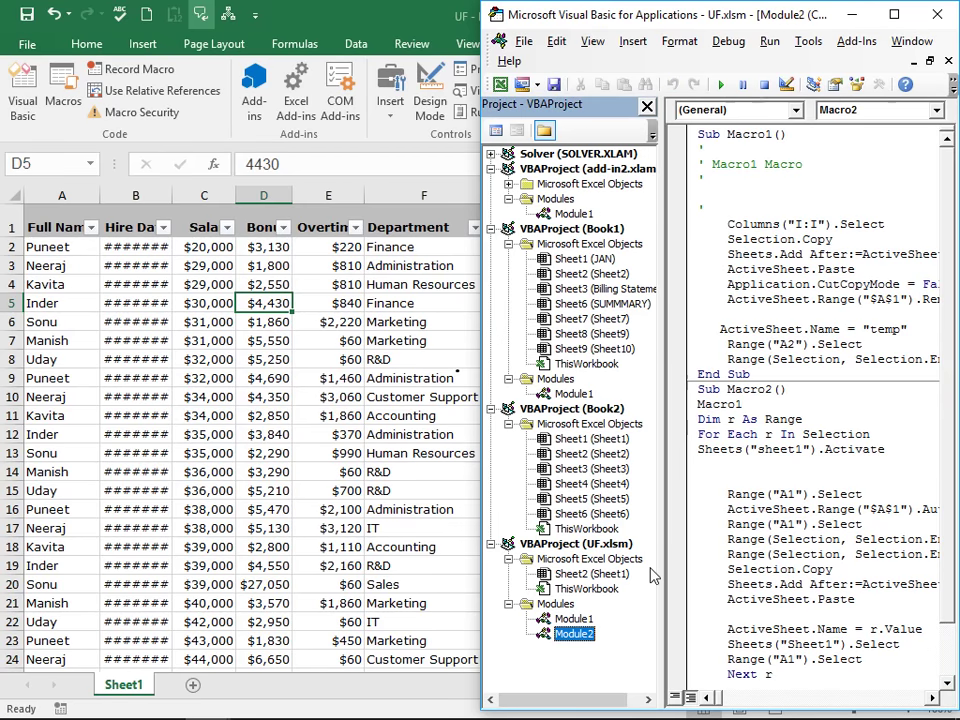
{"action": "left_click", "coordinate": [838, 545]}
{"action": "key", "text": "F8"}
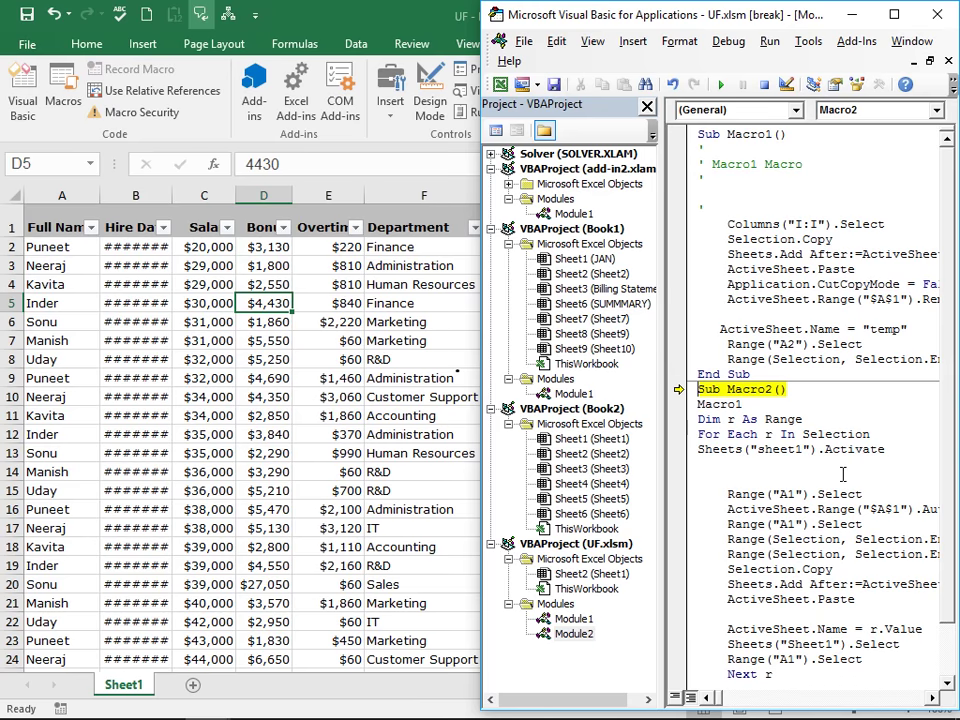
{"action": "key", "text": "F8"}
{"action": "key", "text": "F8"}
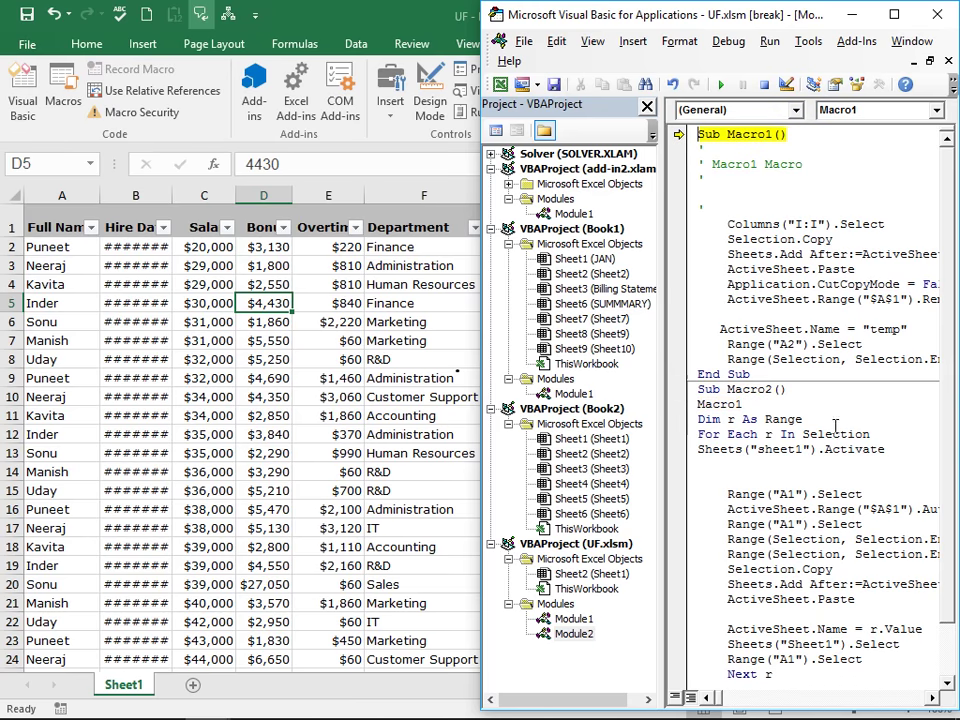
{"action": "key", "text": "F8"}
{"action": "key", "text": "F8"}
{"action": "key", "text": "F8"}
{"action": "key", "text": "F8"}
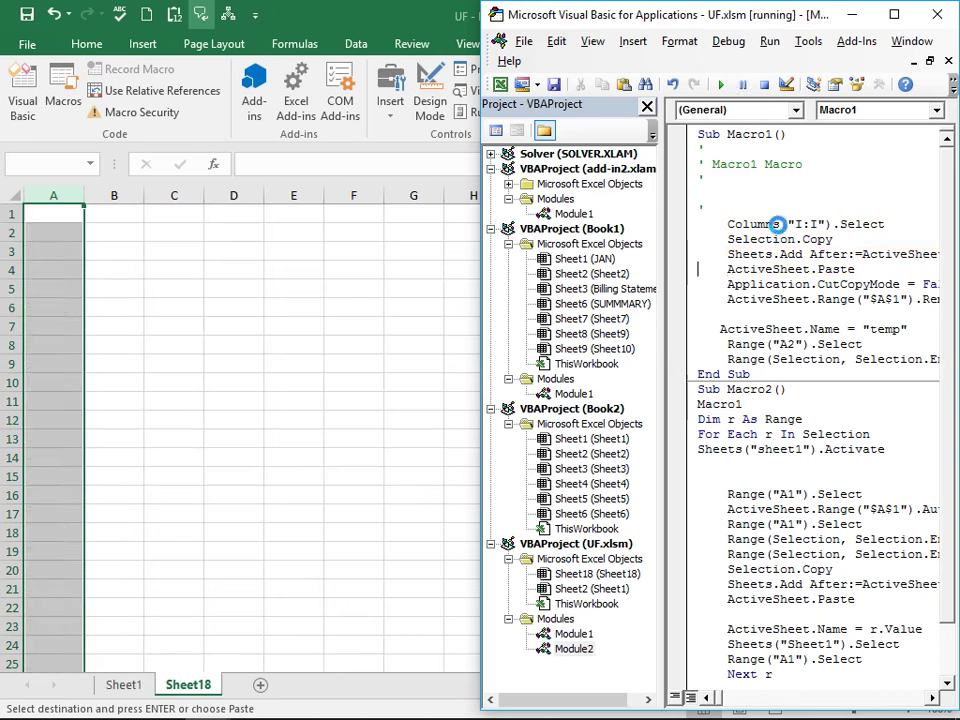
{"action": "key", "text": "F8"}
{"action": "key", "text": "F8"}
{"action": "key", "text": "F8"}
{"action": "key", "text": "F8"}
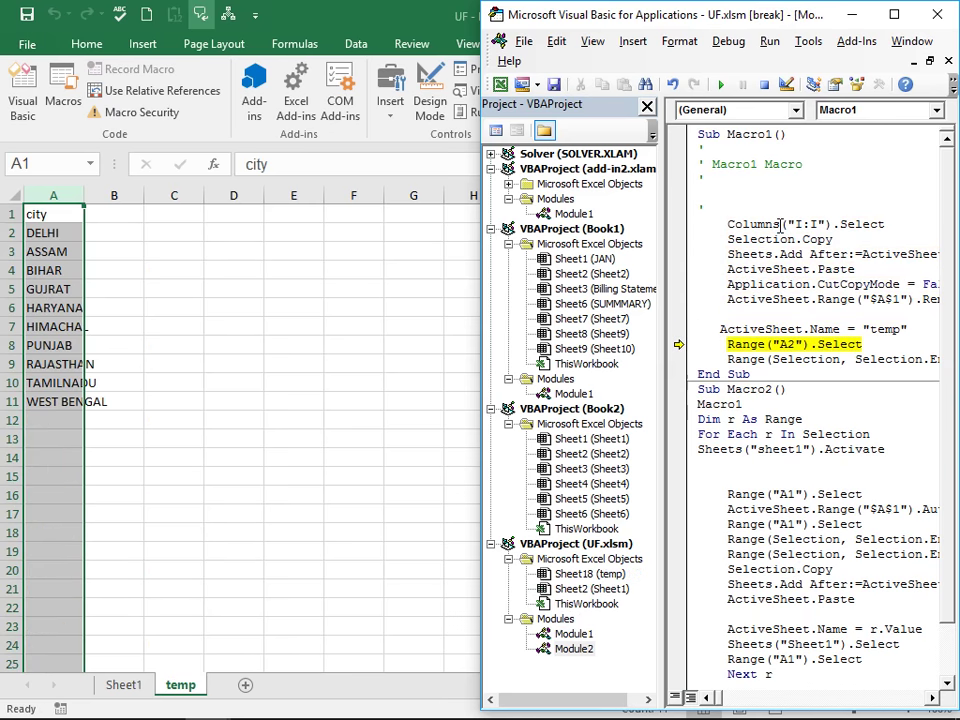
{"action": "key", "text": "F8"}
{"action": "key", "text": "F8"}
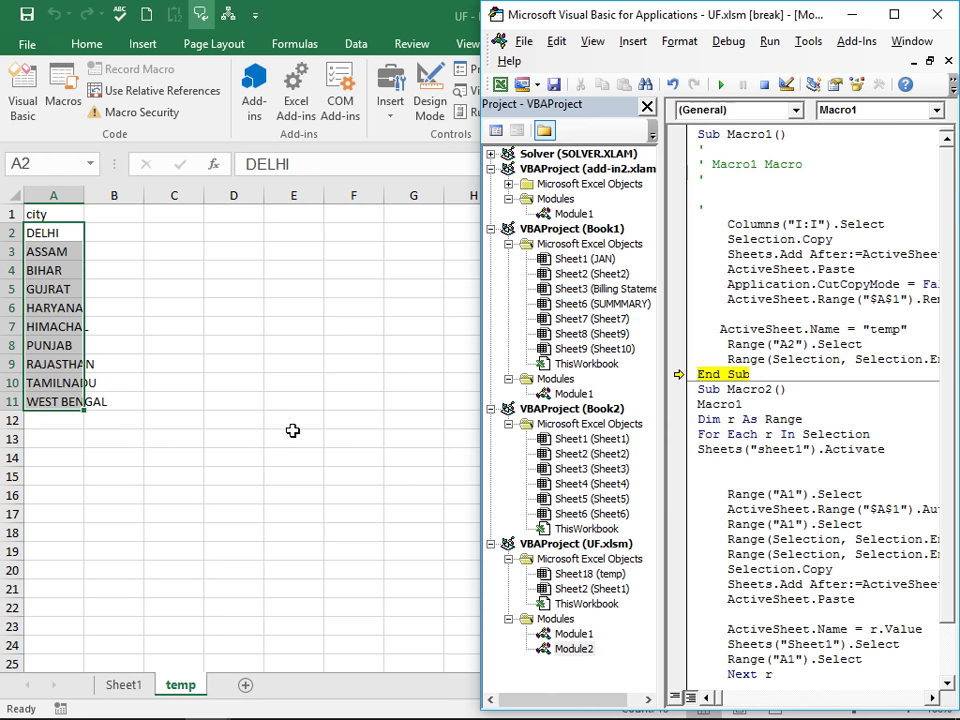
{"action": "key", "text": "F8"}
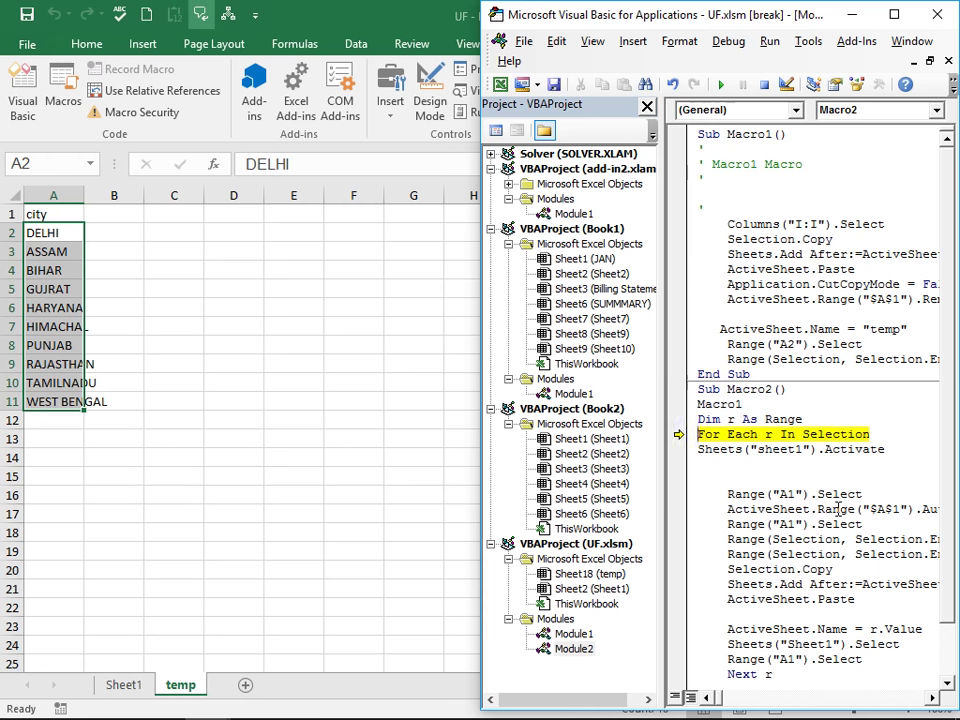
Step: Step the loop to regenerate DELHI through TAMILNADU sheets, then run on to WEST BENGAL
{"action": "key", "text": "F8"}
{"action": "key", "text": "F8"}
{"action": "key", "text": "F8"}
{"action": "key", "text": "F8"}
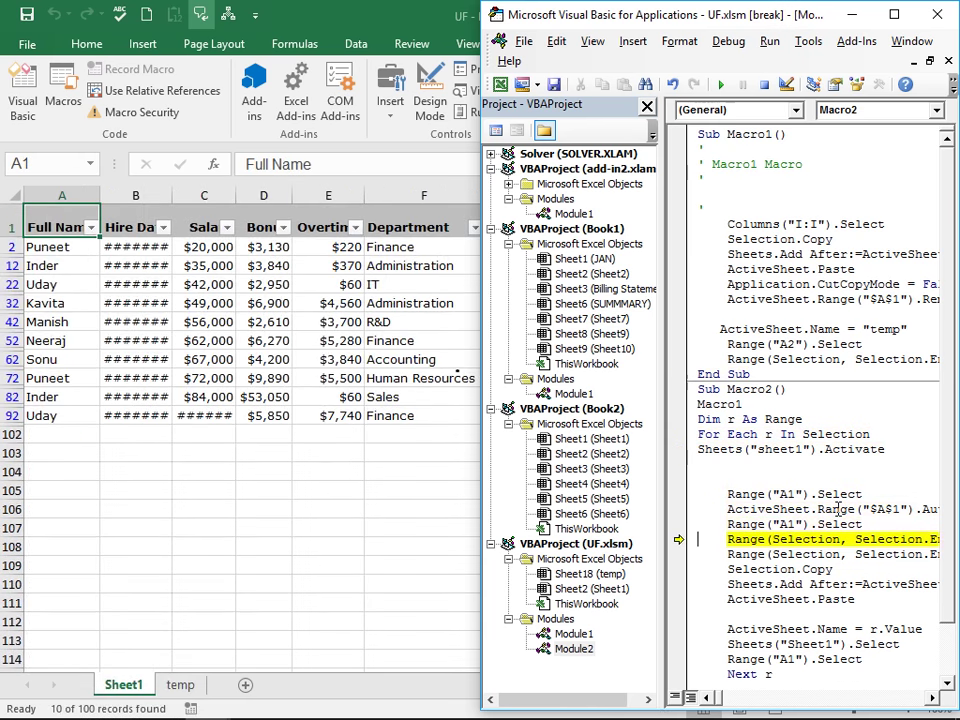
{"action": "key", "text": "F8"}
{"action": "key", "text": "F8"}
{"action": "key", "text": "F8"}
{"action": "key", "text": "F8"}
{"action": "key", "text": "F8"}
{"action": "key", "text": "F8"}
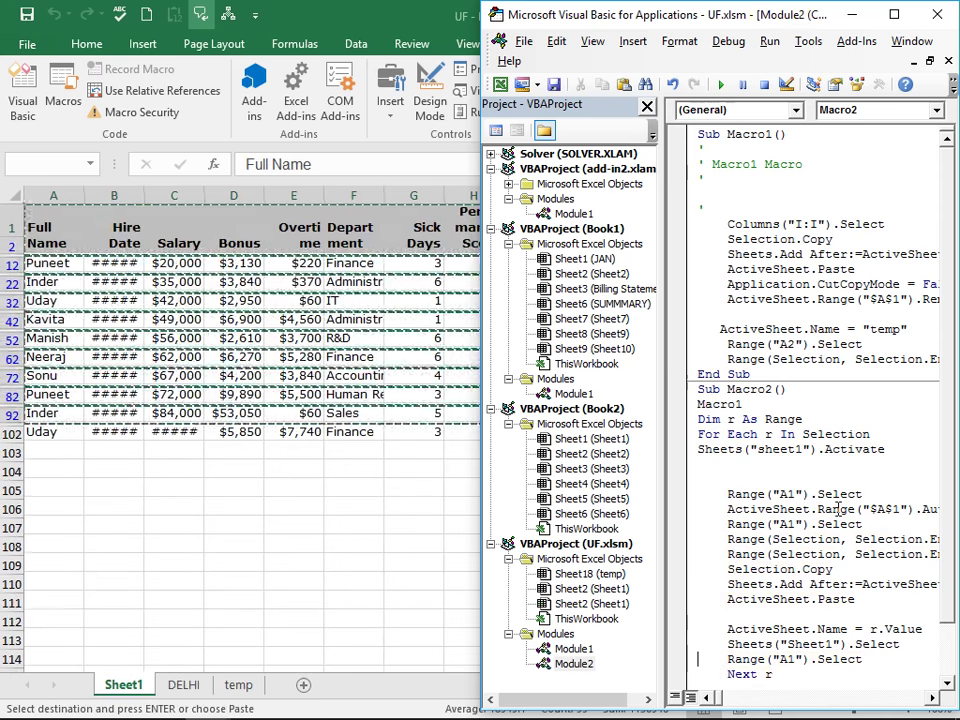
{"action": "key", "text": "F8"}
{"action": "key", "text": "F8"}
{"action": "key", "text": "F8"}
{"action": "key", "text": "F8"}
{"action": "key", "text": "F8"}
{"action": "key", "text": "F8"}
{"action": "key", "text": "F8"}
{"action": "key", "text": "F8"}
{"action": "key", "text": "F8"}
{"action": "key", "text": "F8"}
{"action": "key", "text": "F8"}
{"action": "key", "text": "F8"}
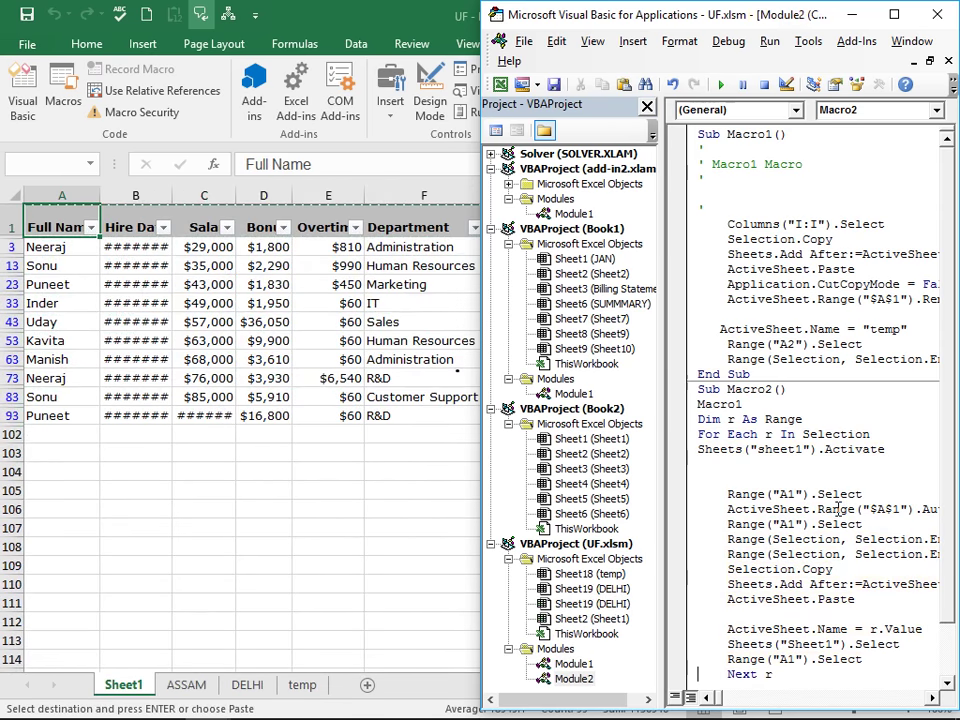
{"action": "key", "text": "F8"}
{"action": "key", "text": "F8"}
{"action": "key", "text": "F8"}
{"action": "key", "text": "F8"}
{"action": "key", "text": "F8"}
{"action": "key", "text": "F8"}
{"action": "key", "text": "F8"}
{"action": "key", "text": "F8"}
{"action": "key", "text": "F8"}
{"action": "key", "text": "F8"}
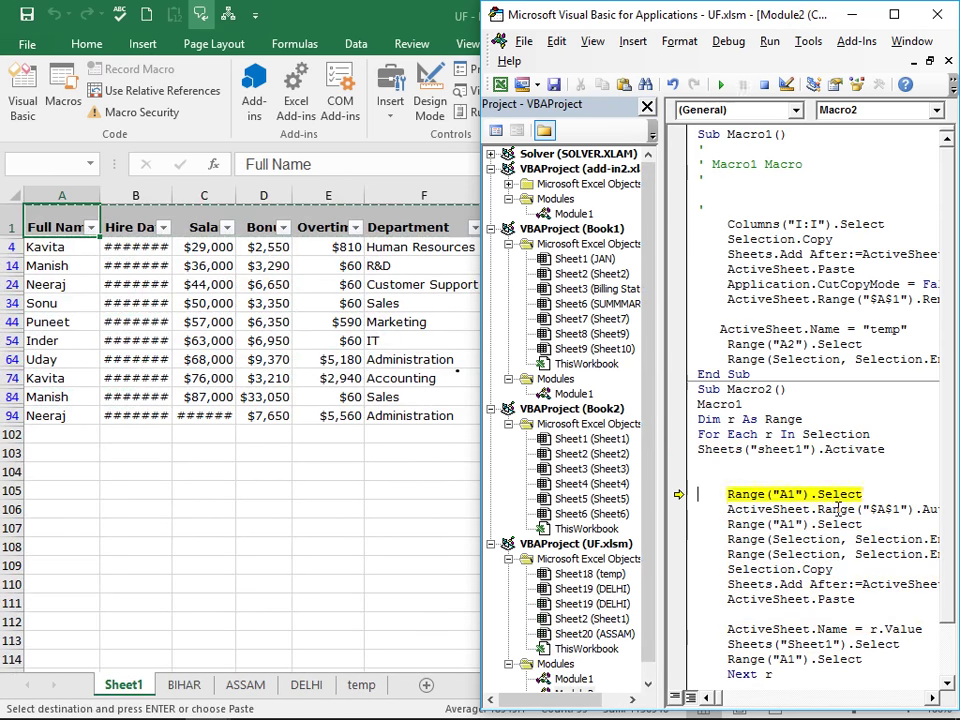
{"action": "key", "text": "F8"}
{"action": "key", "text": "F8"}
{"action": "key", "text": "F8"}
{"action": "key", "text": "F8"}
{"action": "key", "text": "F8"}
{"action": "key", "text": "F8"}
{"action": "key", "text": "F8"}
{"action": "key", "text": "F8"}
{"action": "key", "text": "F8"}
{"action": "key", "text": "F8"}
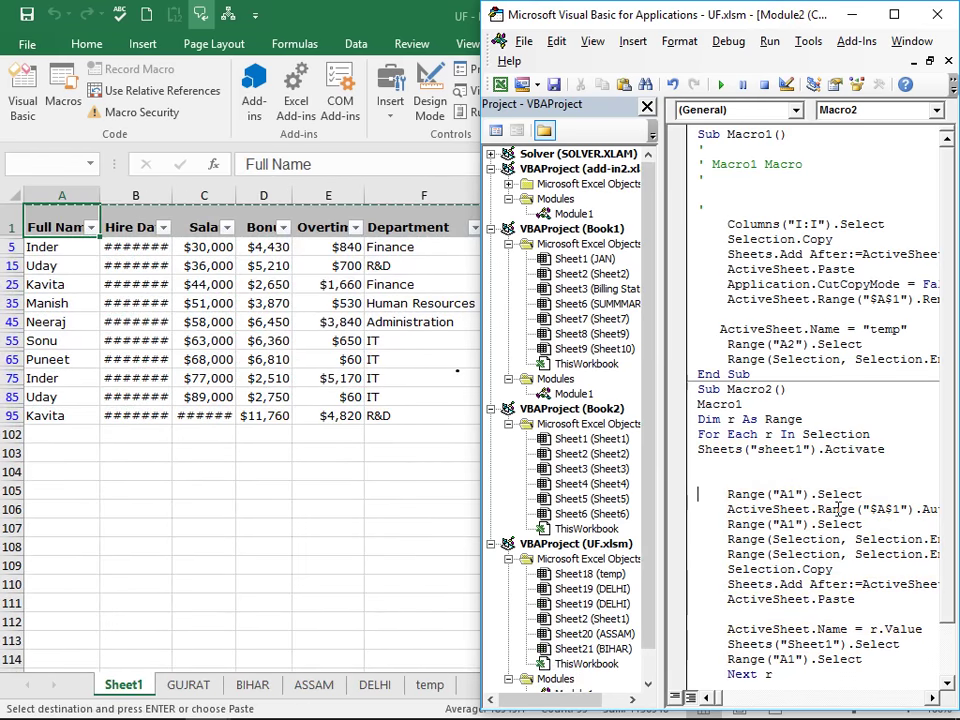
{"action": "key", "text": "F8"}
{"action": "key", "text": "F8"}
{"action": "key", "text": "F8"}
{"action": "key", "text": "F8"}
{"action": "key", "text": "F8"}
{"action": "key", "text": "F8"}
{"action": "key", "text": "F8"}
{"action": "key", "text": "F8"}
{"action": "key", "text": "F8"}
{"action": "key", "text": "F8"}
{"action": "key", "text": "F8"}
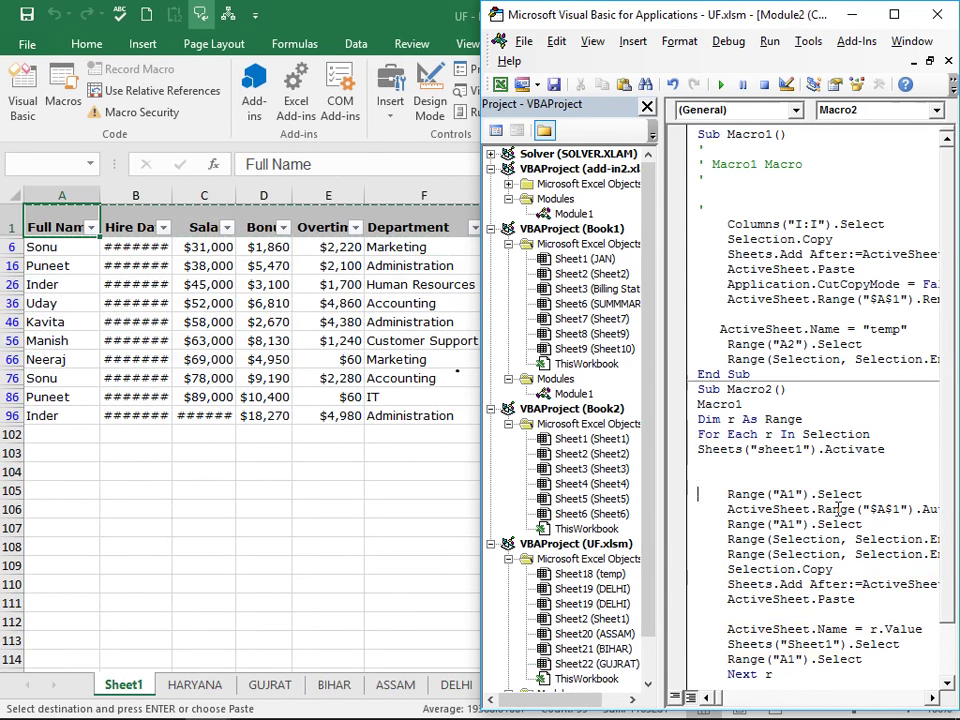
{"action": "key", "text": "F8"}
{"action": "key", "text": "F8"}
{"action": "key", "text": "F8"}
{"action": "key", "text": "F8"}
{"action": "key", "text": "F8"}
{"action": "key", "text": "F8"}
{"action": "key", "text": "F8"}
{"action": "key", "text": "F8"}
{"action": "key", "text": "F8"}
{"action": "key", "text": "F8"}
{"action": "key", "text": "F8"}
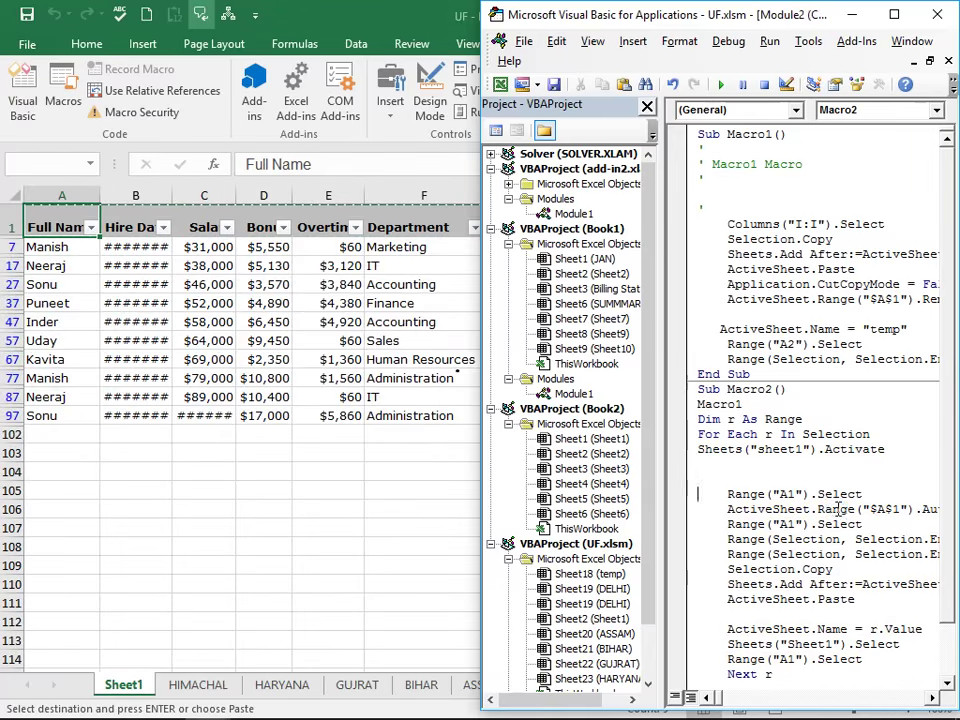
{"action": "key", "text": "F8"}
{"action": "key", "text": "F8"}
{"action": "key", "text": "F8"}
{"action": "key", "text": "F8"}
{"action": "key", "text": "F8"}
{"action": "key", "text": "F8"}
{"action": "key", "text": "F8"}
{"action": "key", "text": "F8"}
{"action": "key", "text": "F8"}
{"action": "key", "text": "F8"}
{"action": "key", "text": "F8"}
{"action": "key", "text": "F8"}
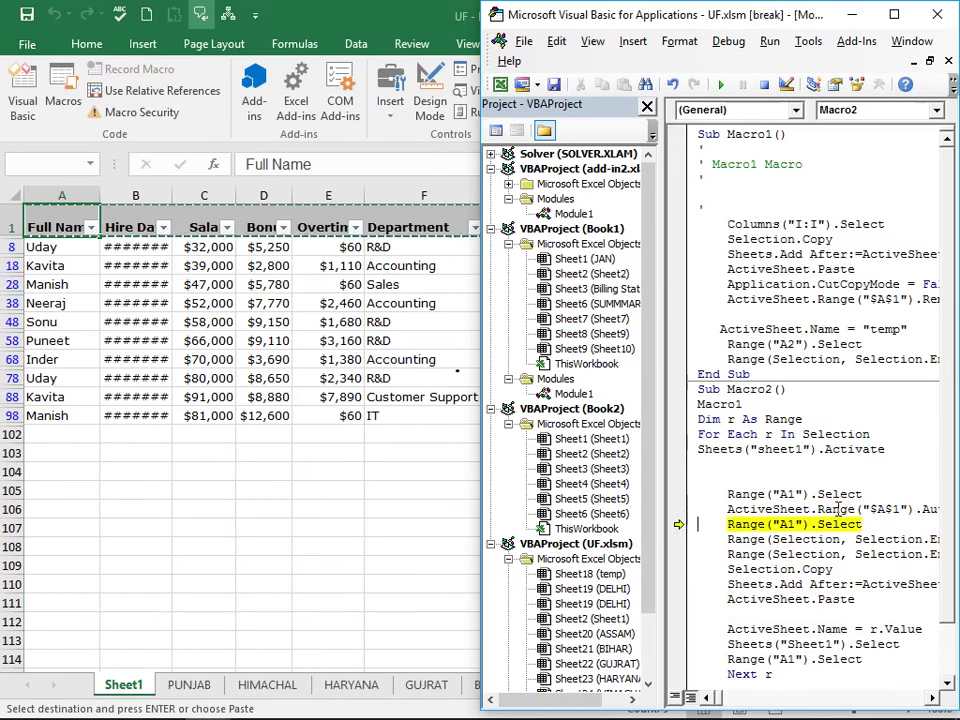
{"action": "key", "text": "F8"}
{"action": "key", "text": "F8"}
{"action": "key", "text": "F8"}
{"action": "key", "text": "F8"}
{"action": "key", "text": "F8"}
{"action": "key", "text": "F8"}
{"action": "key", "text": "F8"}
{"action": "key", "text": "F8"}
{"action": "key", "text": "F8"}
{"action": "key", "text": "F8"}
{"action": "key", "text": "F8"}
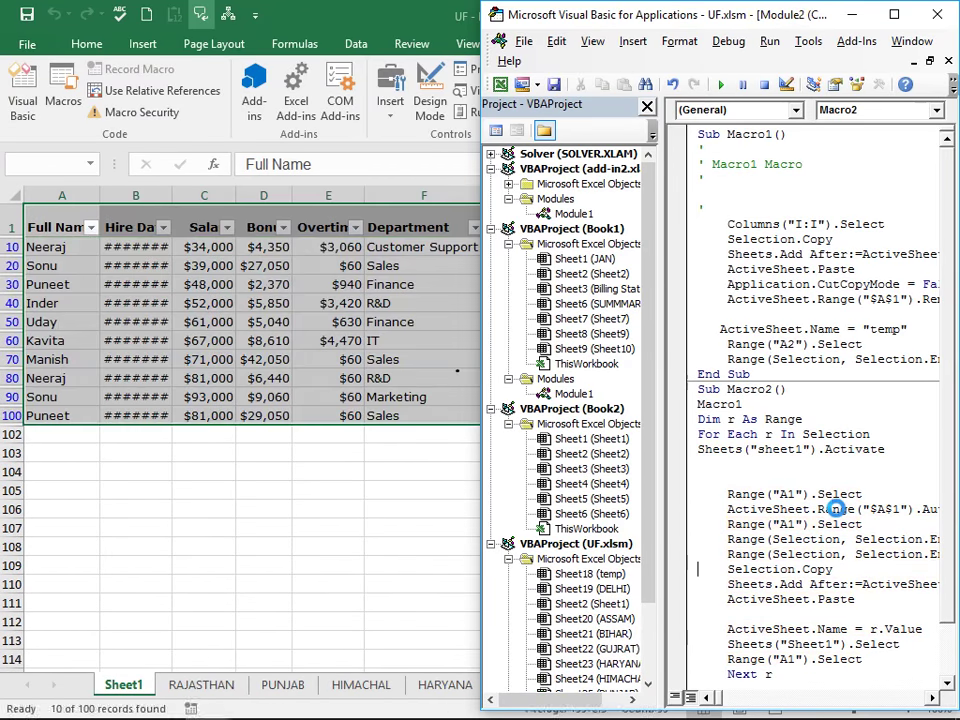
{"action": "key", "text": "F8"}
{"action": "key", "text": "F8"}
{"action": "key", "text": "F8"}
{"action": "key", "text": "F8"}
{"action": "key", "text": "F8"}
{"action": "key", "text": "F8"}
{"action": "key", "text": "F8"}
{"action": "key", "text": "F8"}
{"action": "key", "text": "F8"}
{"action": "key", "text": "F8"}
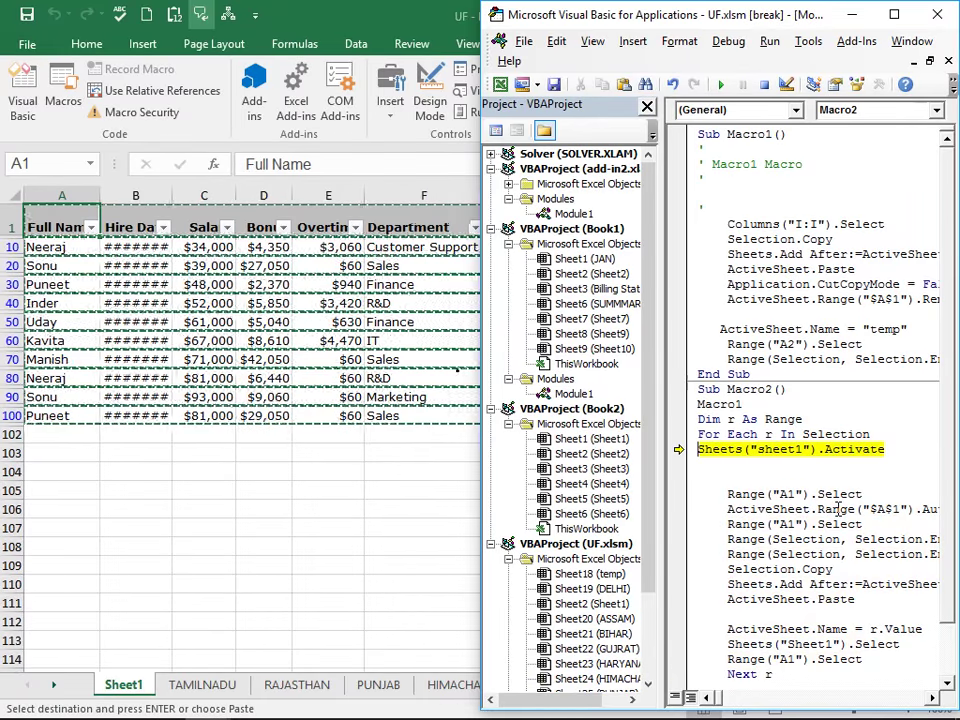
{"action": "key", "text": "F8"}
{"action": "key", "text": "F8"}
{"action": "key", "text": "F8"}
{"action": "key", "text": "F5"}
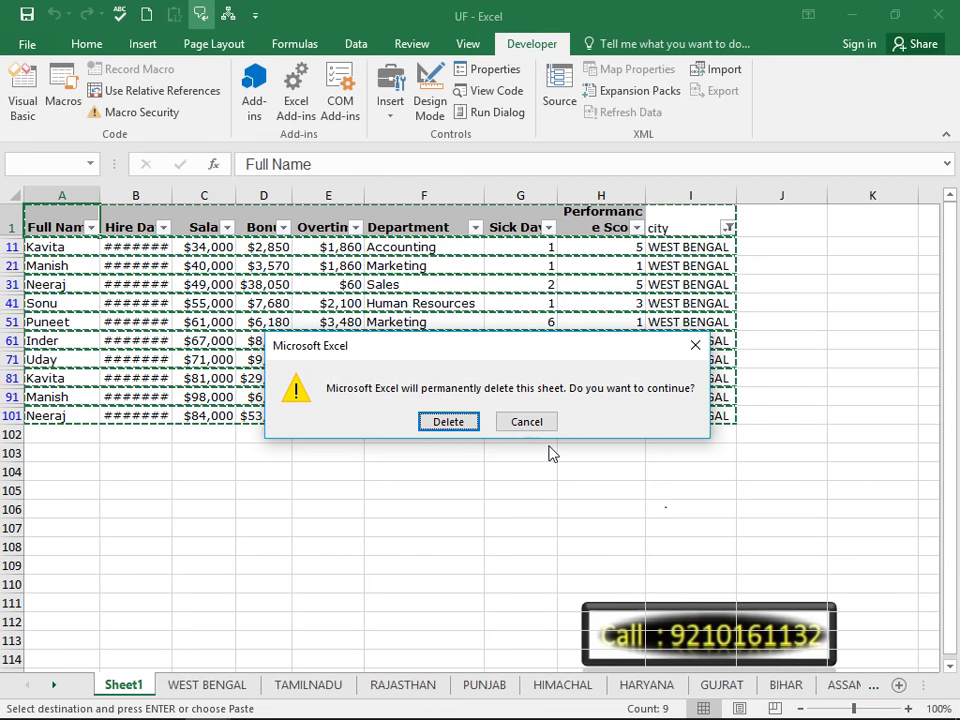
Step: Dismiss the prompt, then delete the temp sheet of city names from the workbook
{"action": "left_click", "coordinate": [462, 425]}
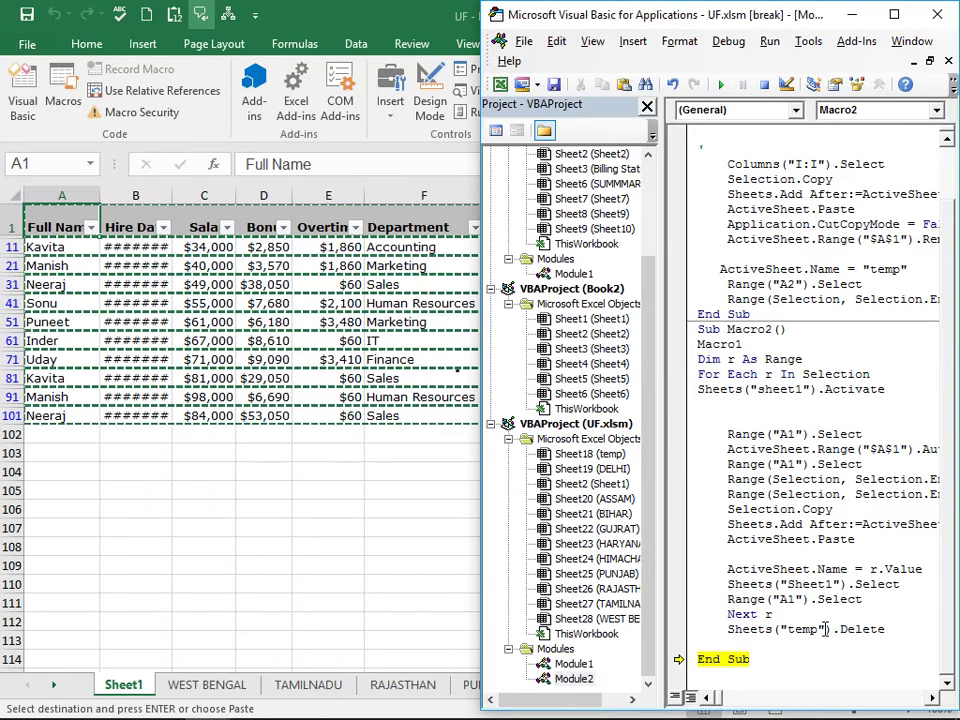
{"action": "left_click", "coordinate": [358, 560]}
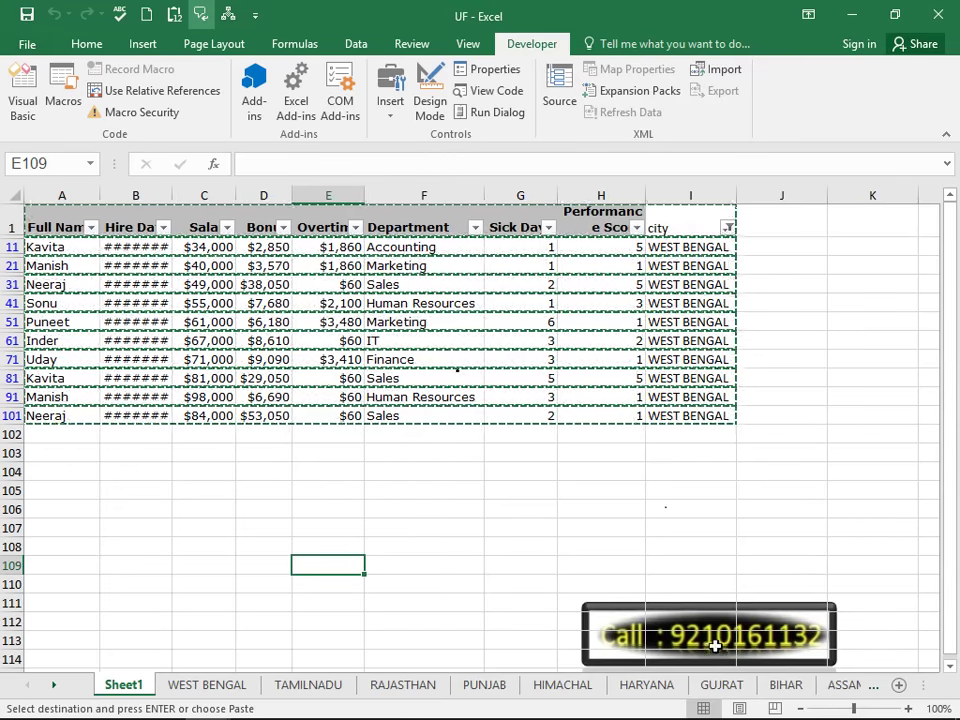
{"action": "left_click", "coordinate": [870, 685]}
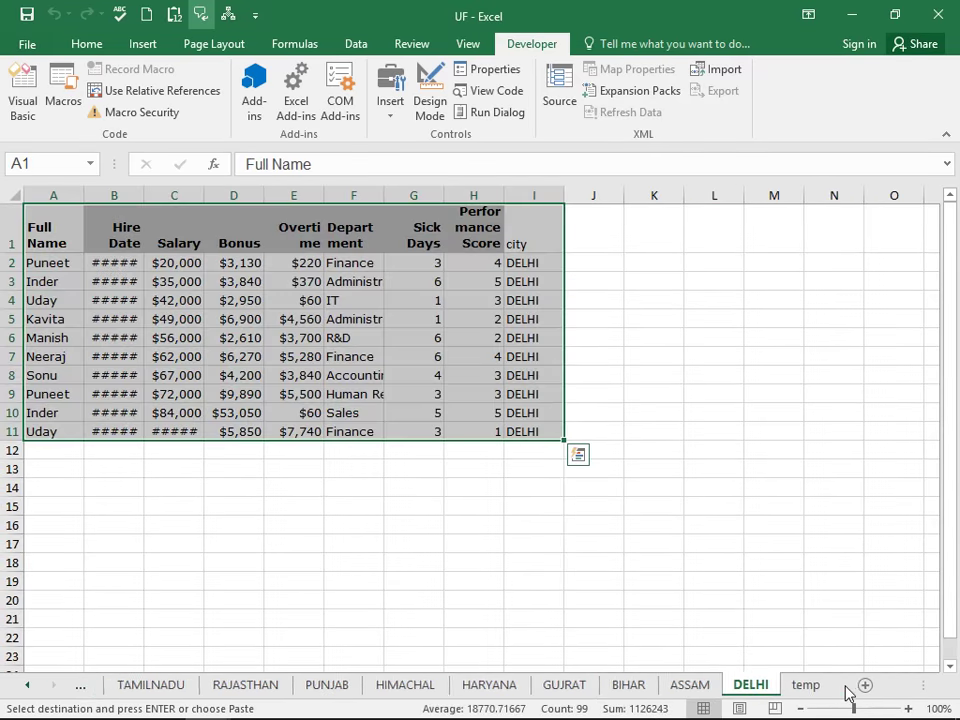
{"action": "left_click", "coordinate": [806, 688]}
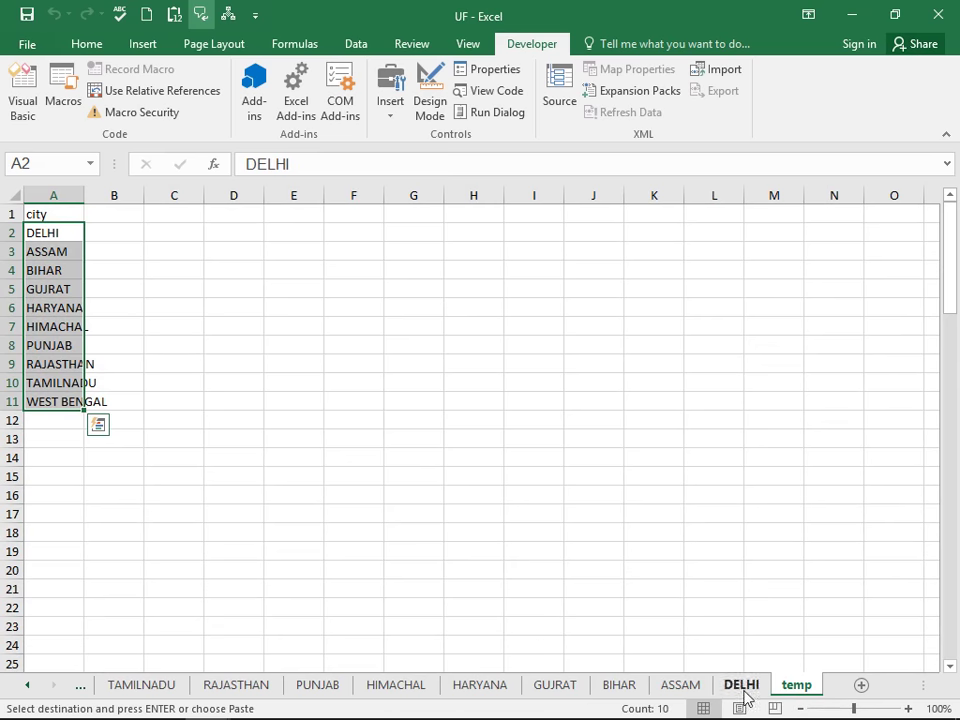
{"action": "right_click", "coordinate": [799, 688]}
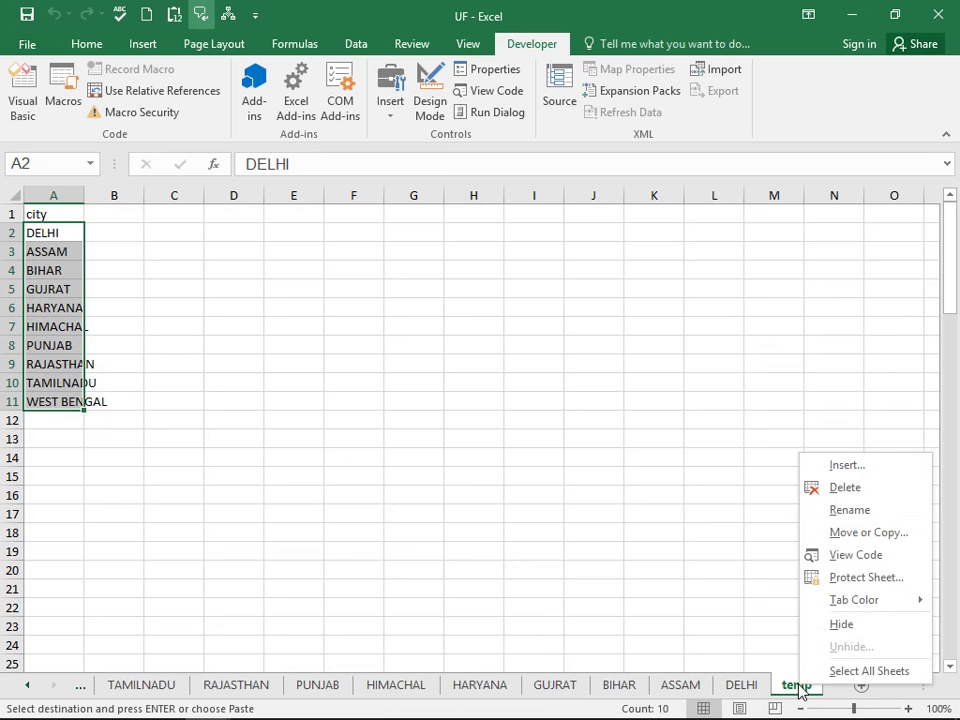
{"action": "left_click", "coordinate": [821, 493]}
{"action": "left_click", "coordinate": [423, 419]}
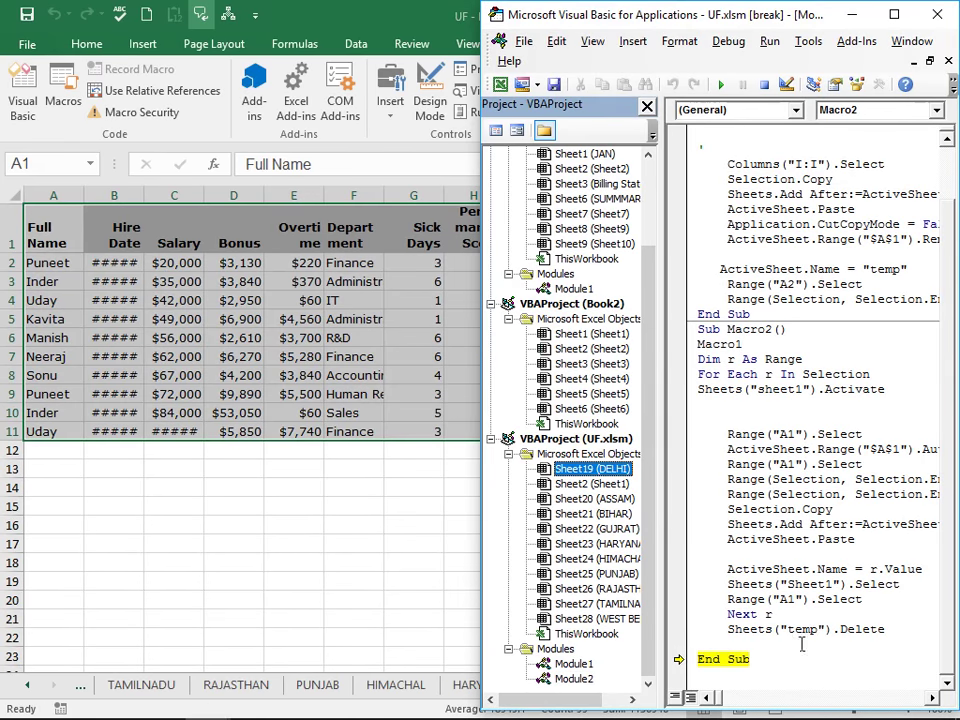
Step: Begin deleting the HIMACHAL sheet but cancel, keeping it, and return to the code
{"action": "left_click", "coordinate": [801, 645]}
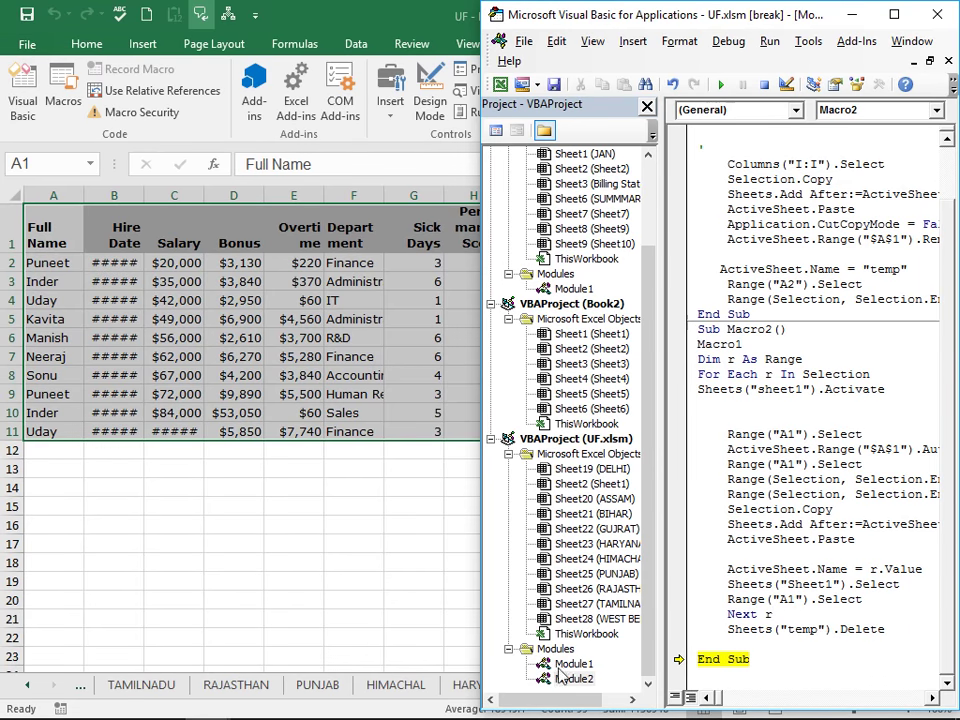
{"action": "right_click", "coordinate": [420, 686]}
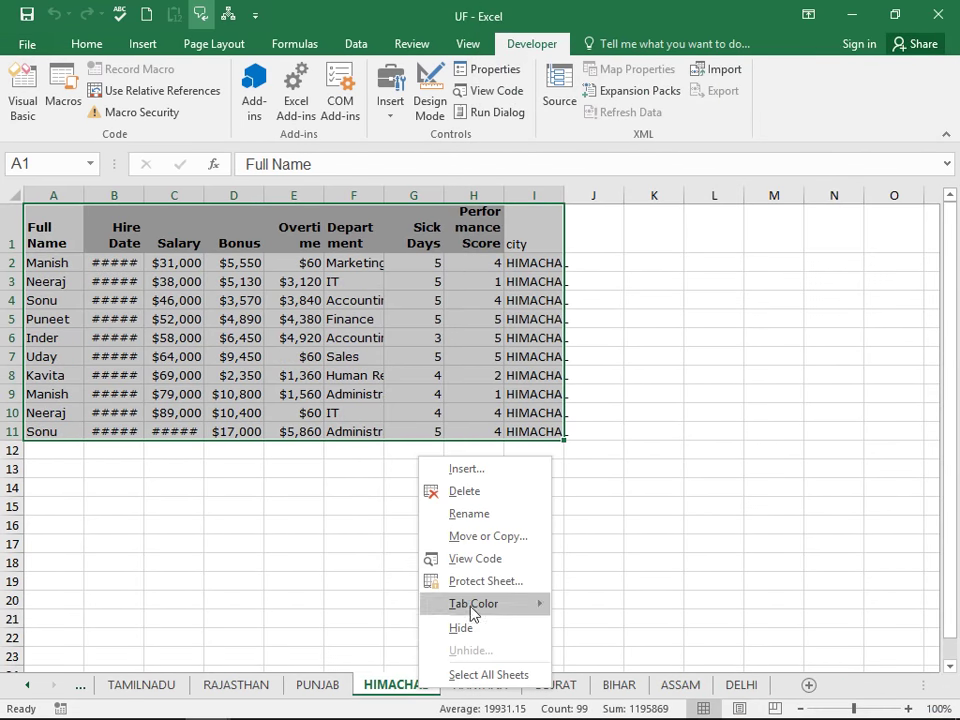
{"action": "left_click", "coordinate": [487, 491]}
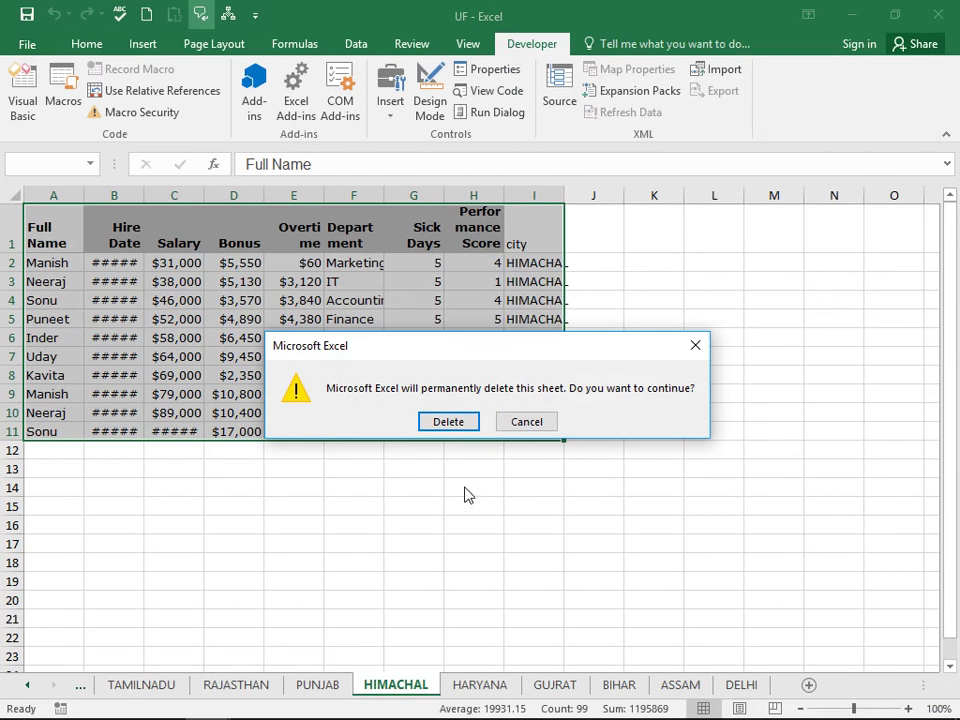
{"action": "key", "text": "Escape"}
{"action": "left_click", "coordinate": [22, 100]}
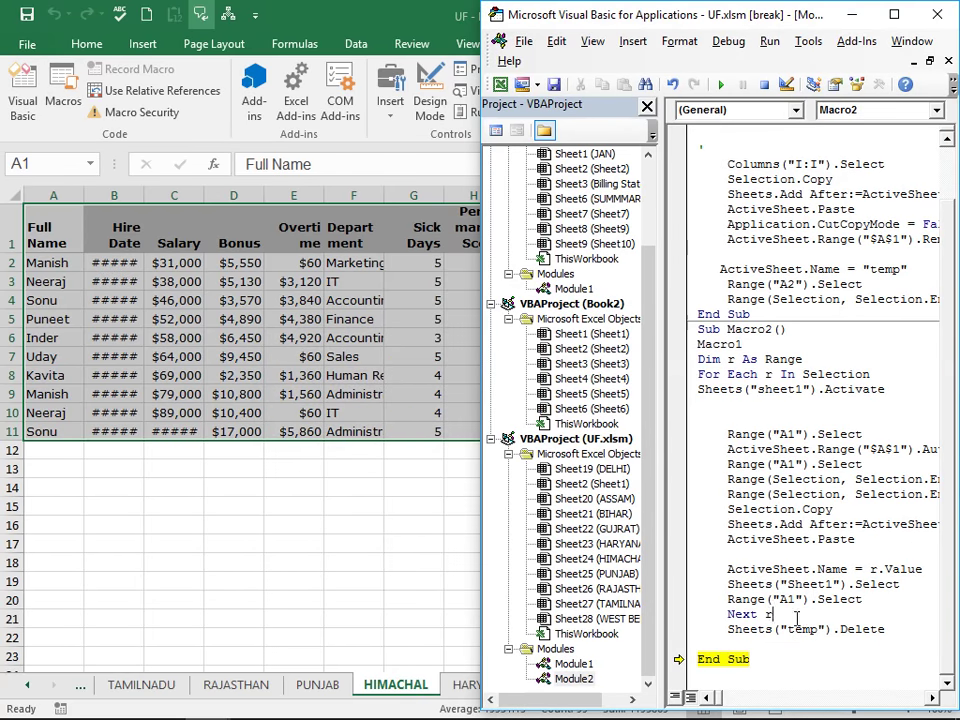
Step: Insert Application.DisplayAlerts = False after Next r and add a line after Sheets("temp").Delete
{"action": "key", "text": "Return"}
{"action": "type", "text": "ation"}
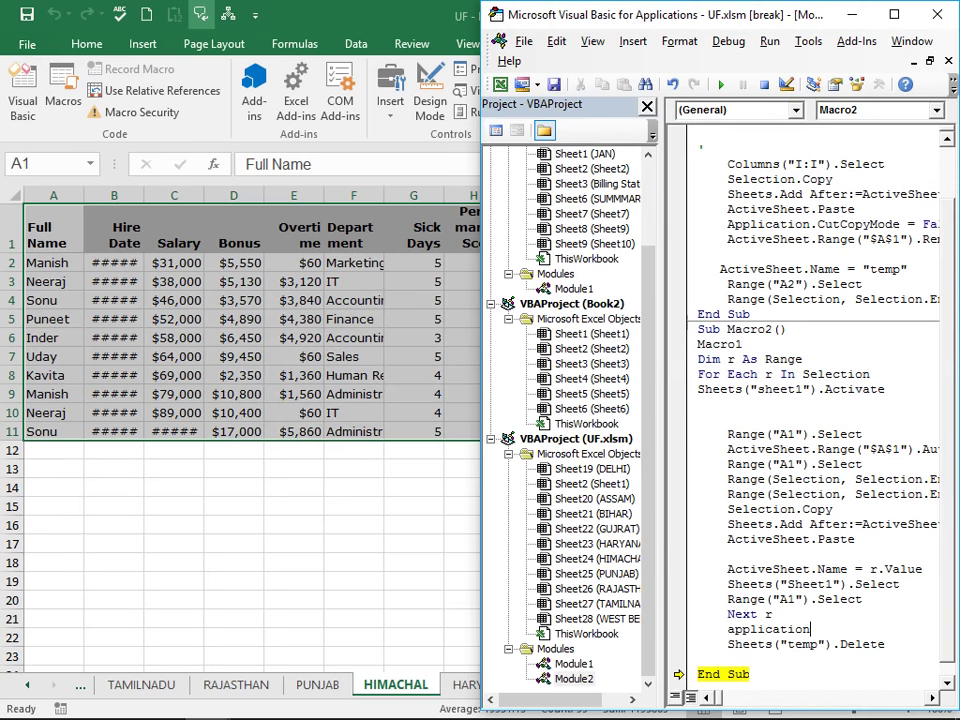
{"action": "type", "text": ".di"}
{"action": "key", "text": "Down"}
{"action": "key", "text": "Tab"}
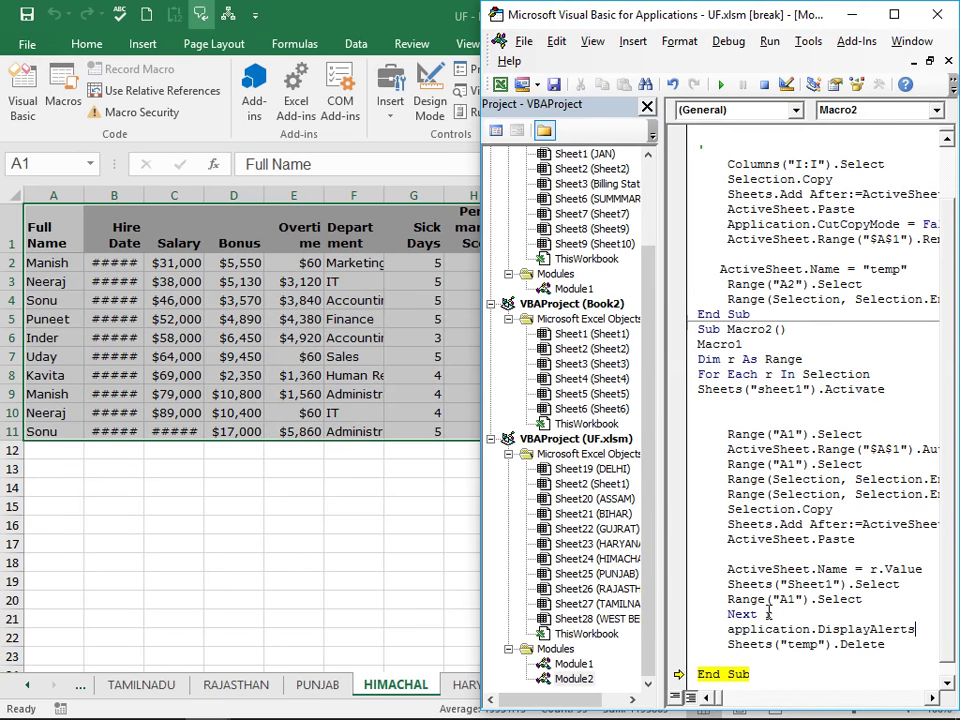
{"action": "type", "text": "=fals"}
{"action": "key", "text": "Tab"}
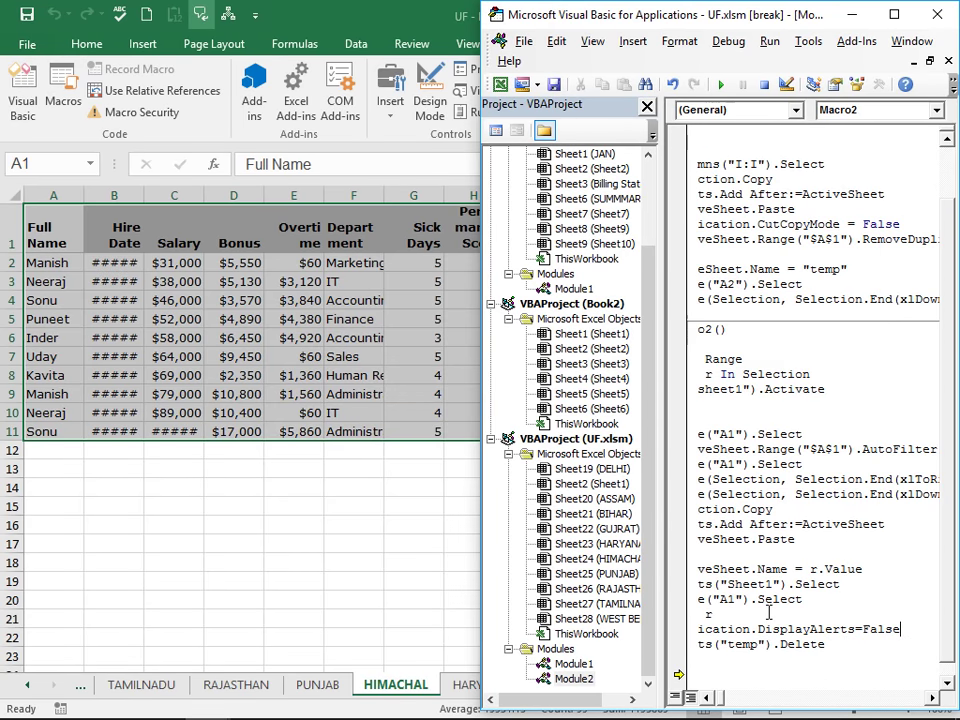
{"action": "key", "text": "Down"}
{"action": "key", "text": "Return"}
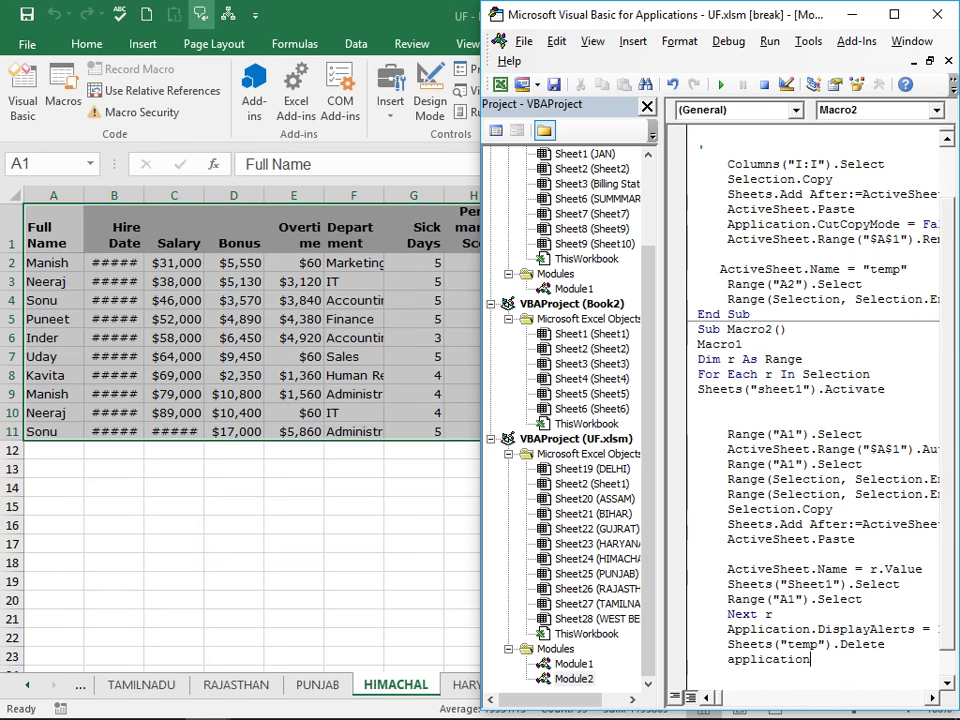
Step: Start deleting the PUNJAB sheet and move its confirmation prompt higher up
{"action": "left_click", "coordinate": [336, 686]}
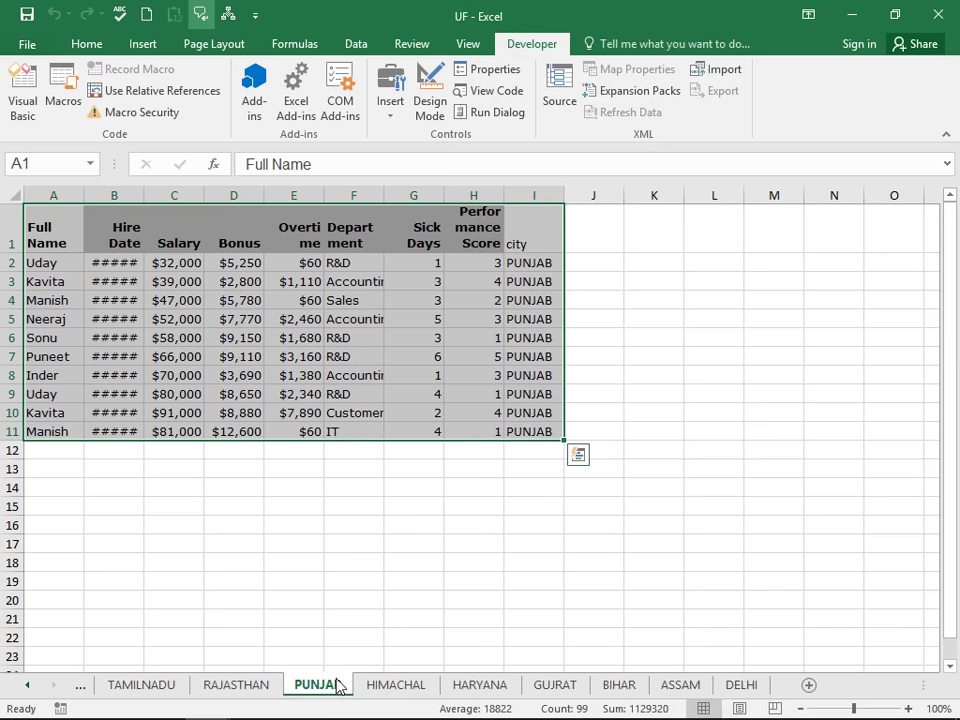
{"action": "right_click", "coordinate": [336, 686]}
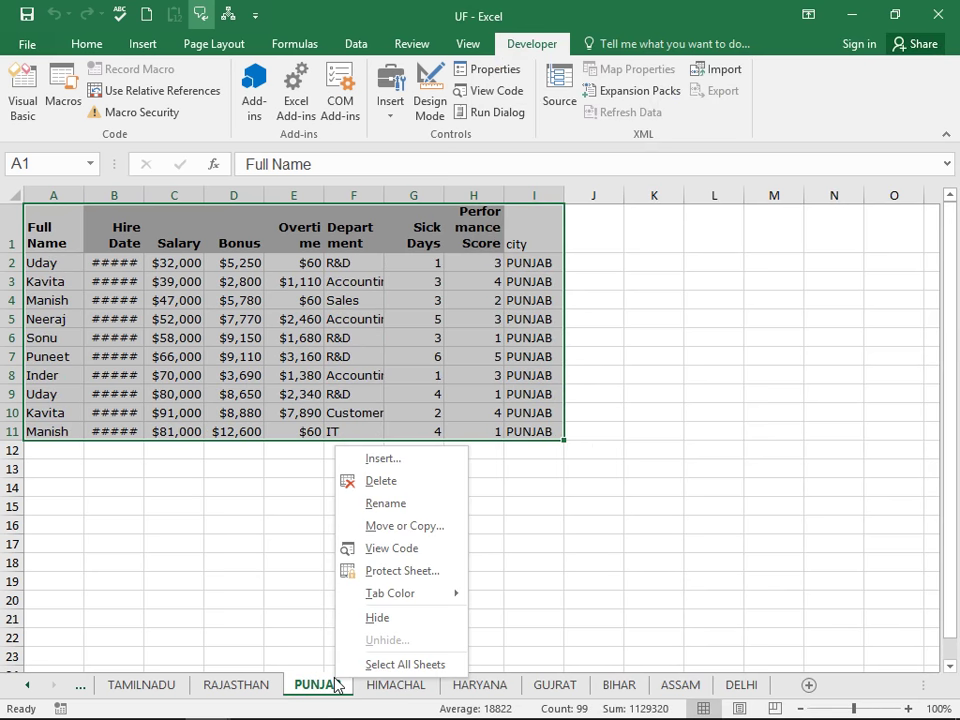
{"action": "left_click", "coordinate": [413, 488]}
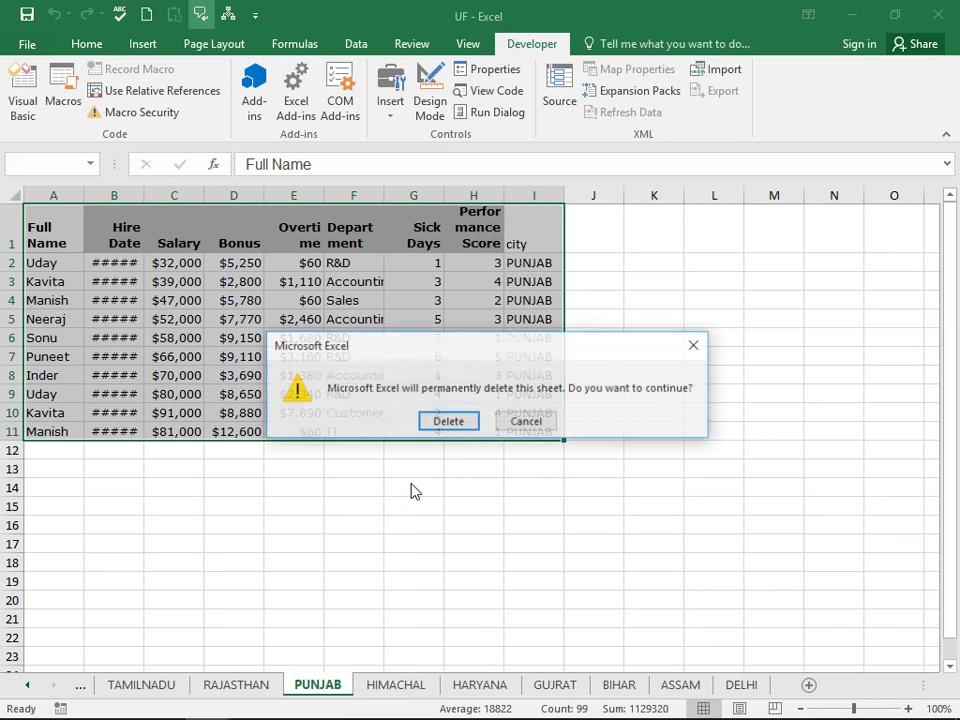
{"action": "left_click_drag", "start_coordinate": [476, 349], "coordinate": [493, 310]}
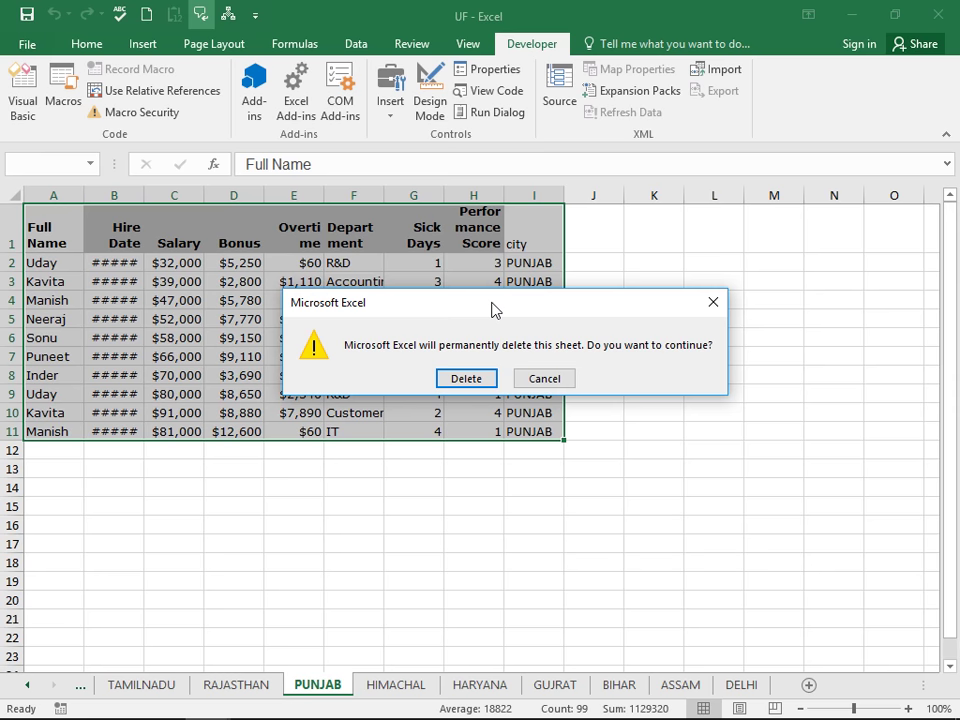
Step: Cancel deleting the PUNJAB sheet and open Macro2's code in the Visual Basic editor
{"action": "key", "text": "Escape"}
{"action": "right_click", "coordinate": [336, 686]}
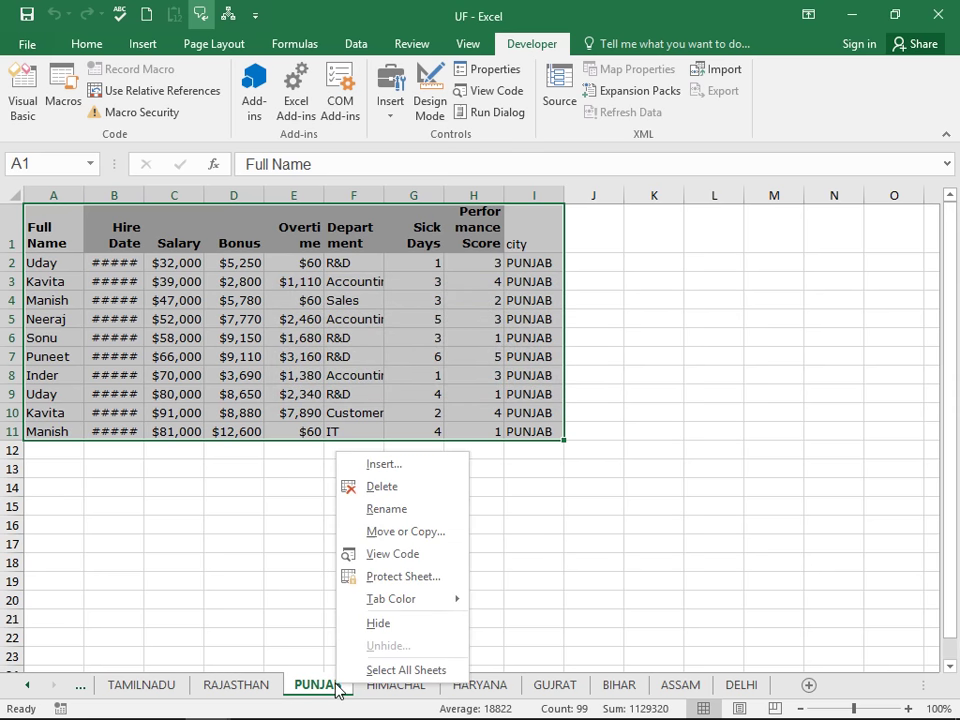
{"action": "left_click", "coordinate": [403, 490]}
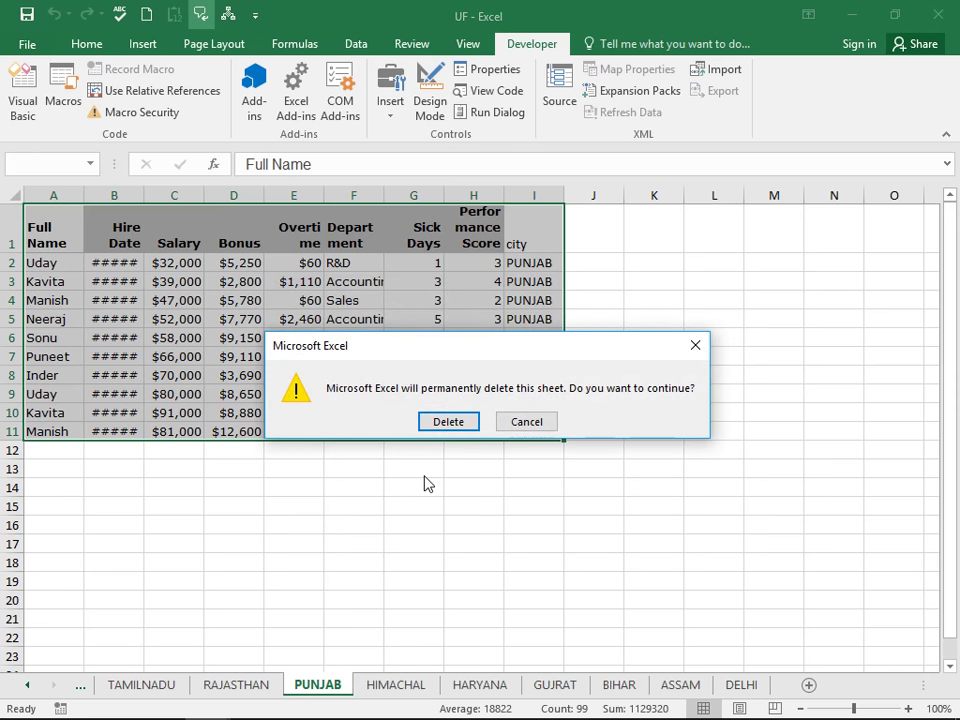
{"action": "key", "text": "Escape"}
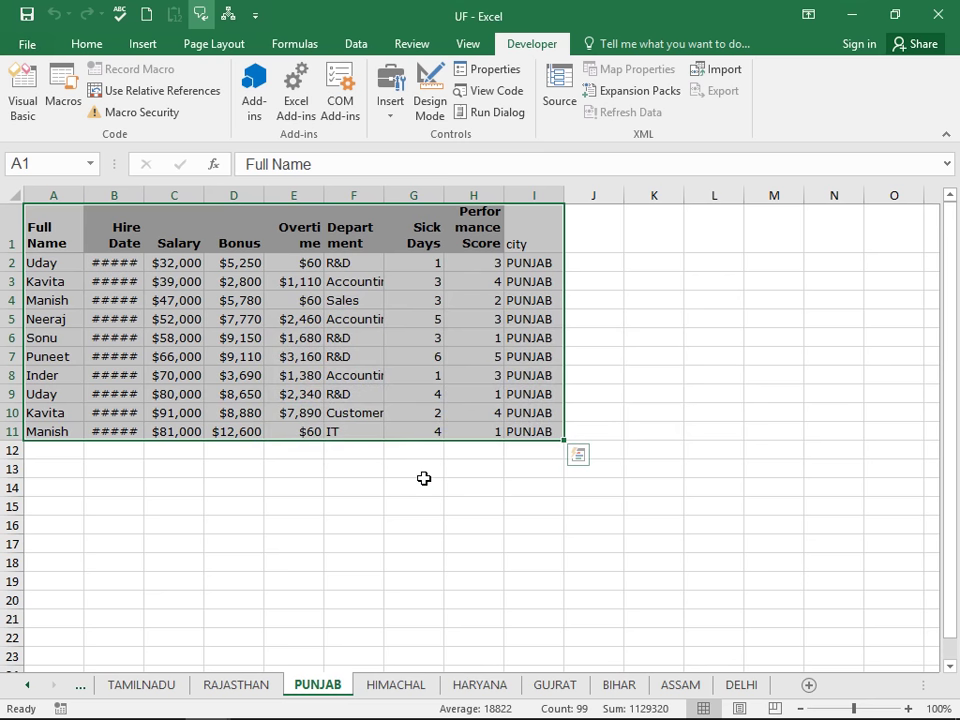
{"action": "left_click", "coordinate": [22, 95]}
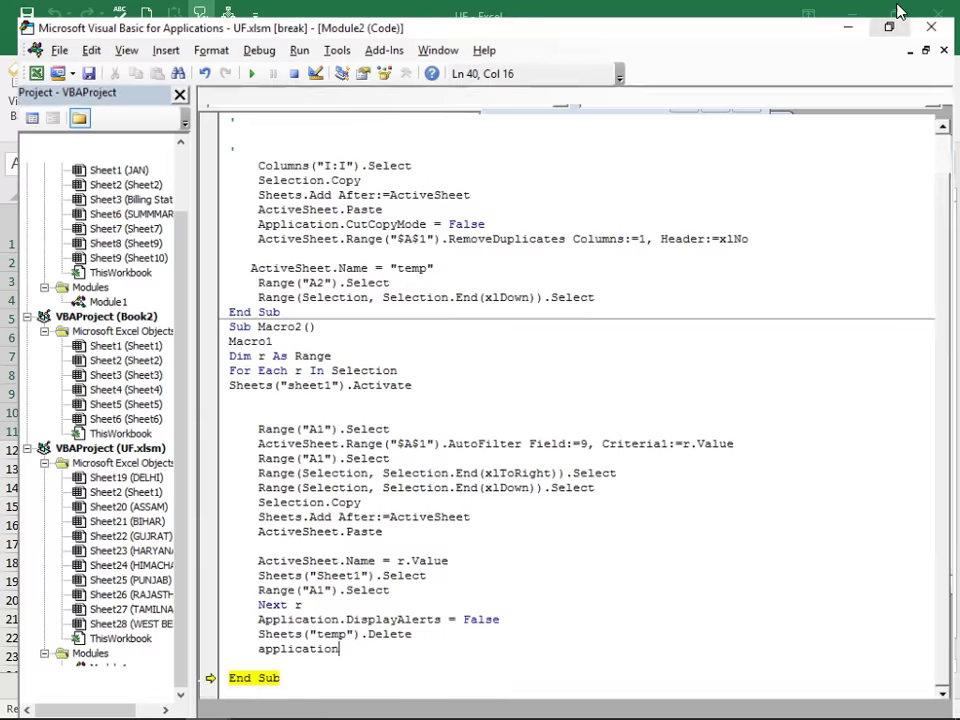
Step: Maximize the VBA editor and complete Macro2's last line as Application.DisplayAlerts = True
{"action": "left_click", "coordinate": [893, 14]}
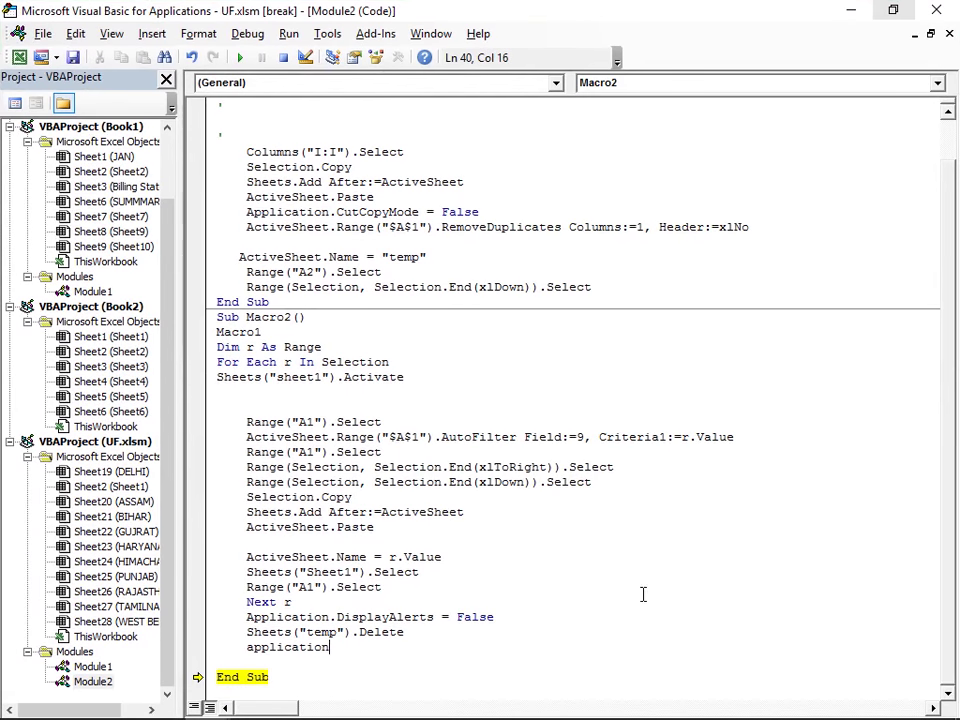
{"action": "left_click_drag", "start_coordinate": [519, 617], "coordinate": [383, 631]}
{"action": "left_click", "coordinate": [514, 619]}
{"action": "left_click", "coordinate": [397, 651]}
{"action": "type", "text": ".s"}
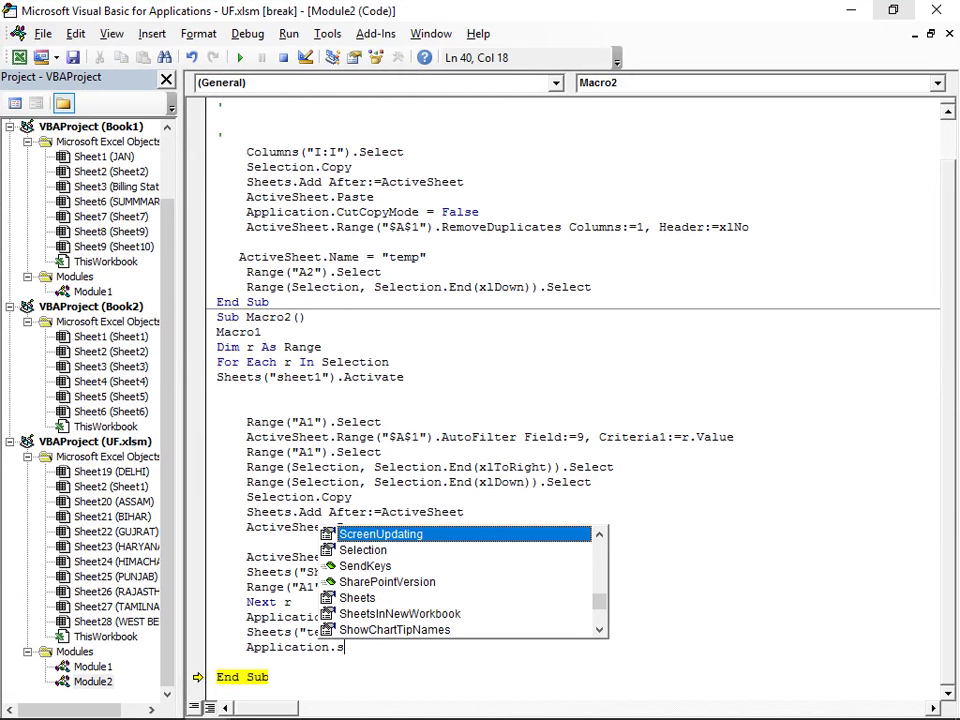
{"action": "type", "text": "i"}
{"action": "key", "text": "BackSpace"}
{"action": "key", "text": "BackSpace"}
{"action": "key", "text": "BackSpace"}
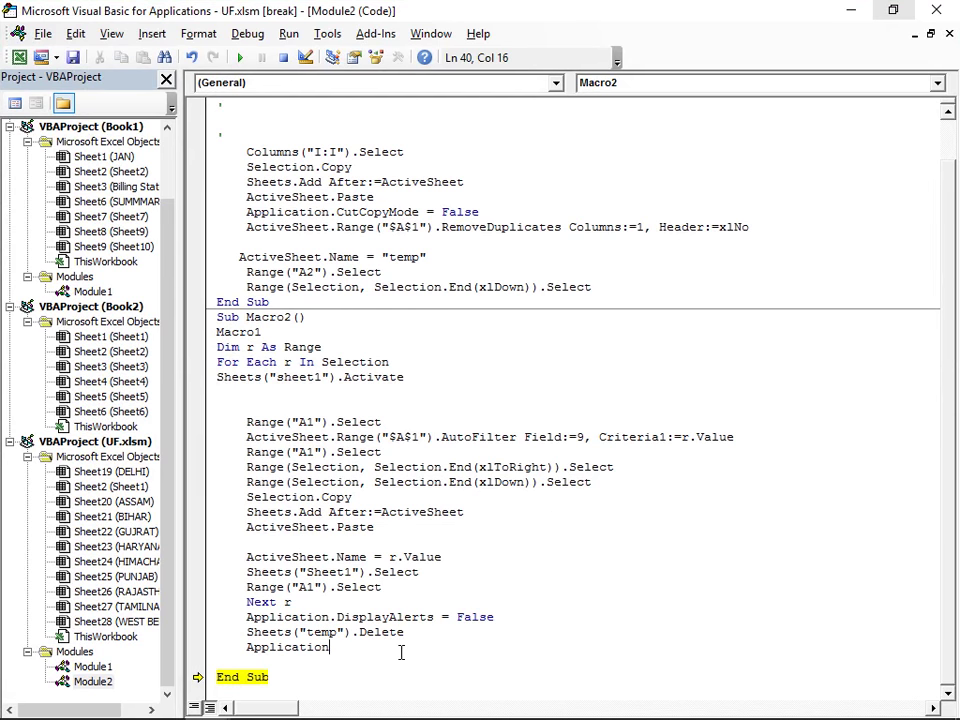
{"action": "type", "text": ".dis"}
{"action": "key", "text": "Tab"}
{"action": "type", "text": "=true"}
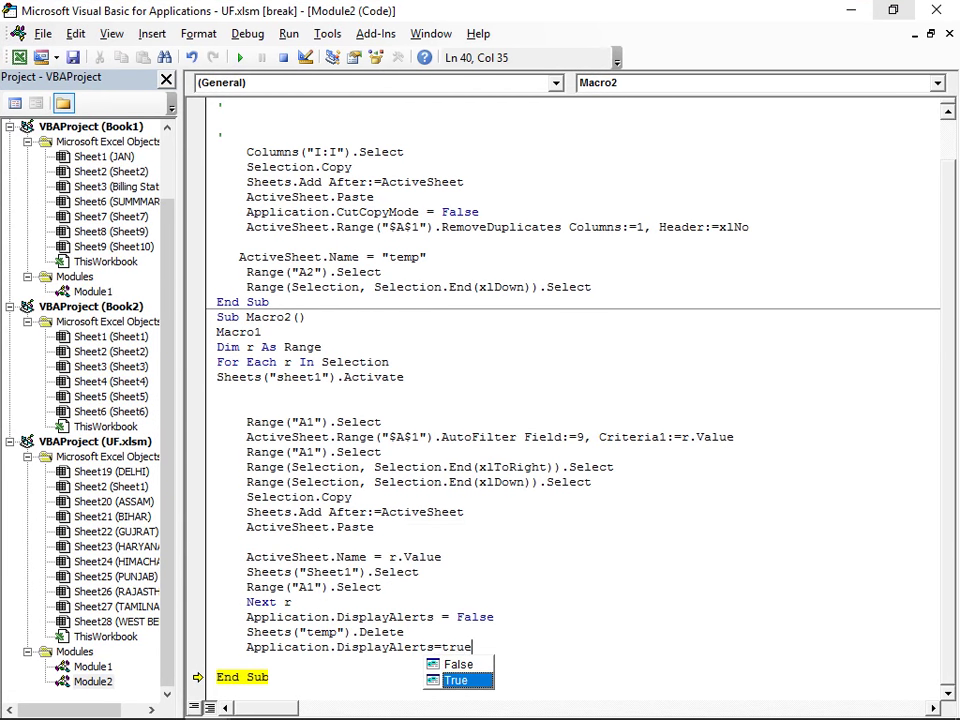
{"action": "key", "text": "Return"}
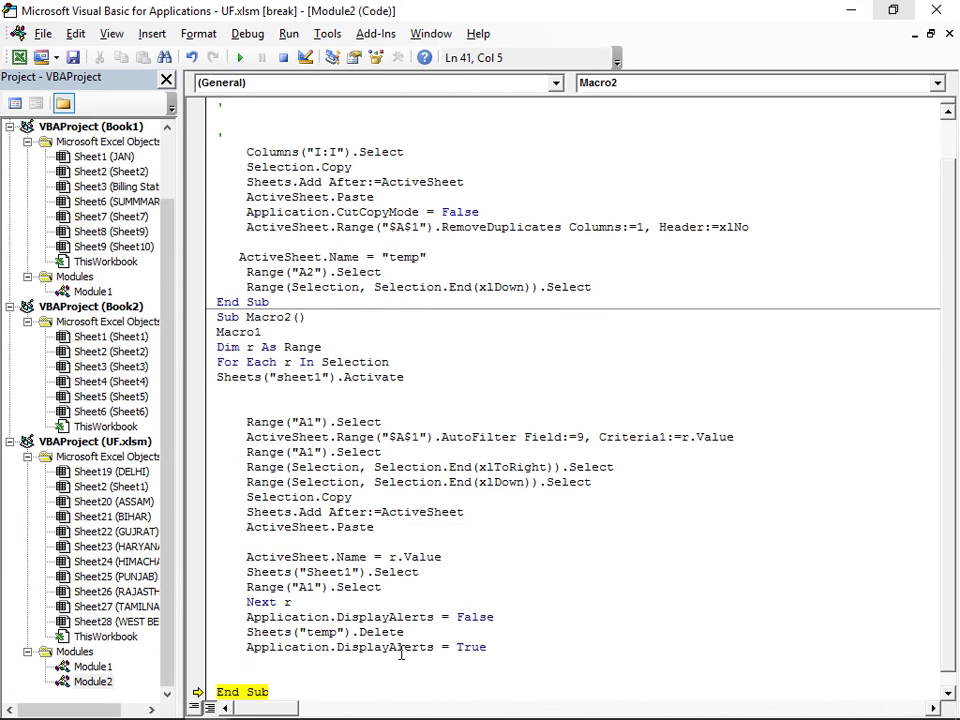
Step: Check the new DisplayAlerts = True line, then switch back to the Excel workbook
{"action": "left_click_drag", "start_coordinate": [490, 647], "coordinate": [216, 647]}
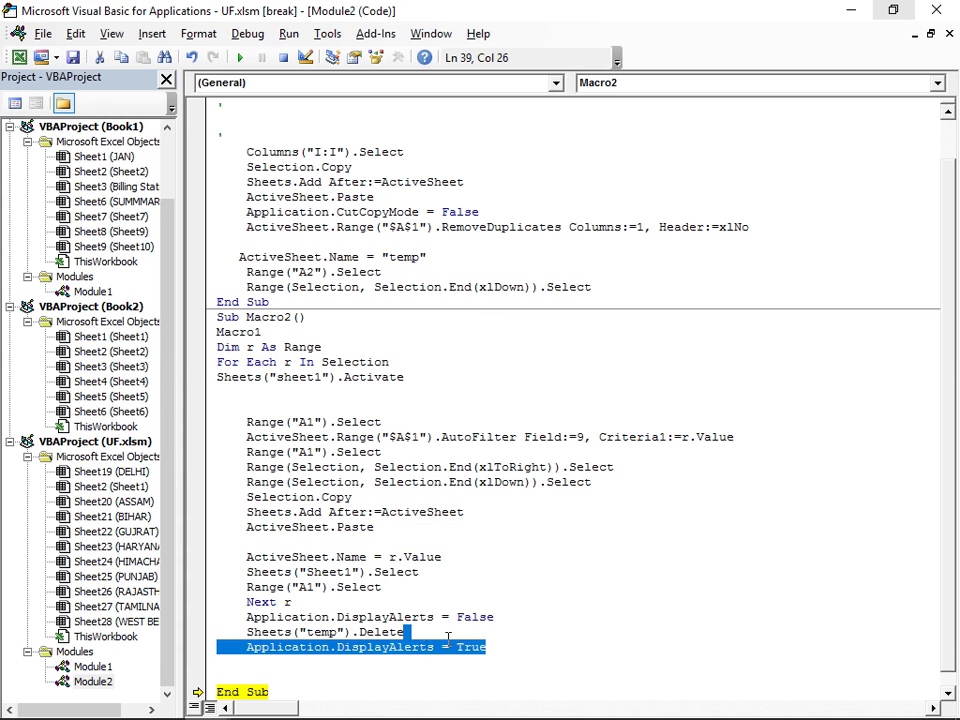
{"action": "right_click", "coordinate": [388, 638]}
{"action": "left_click", "coordinate": [354, 660]}
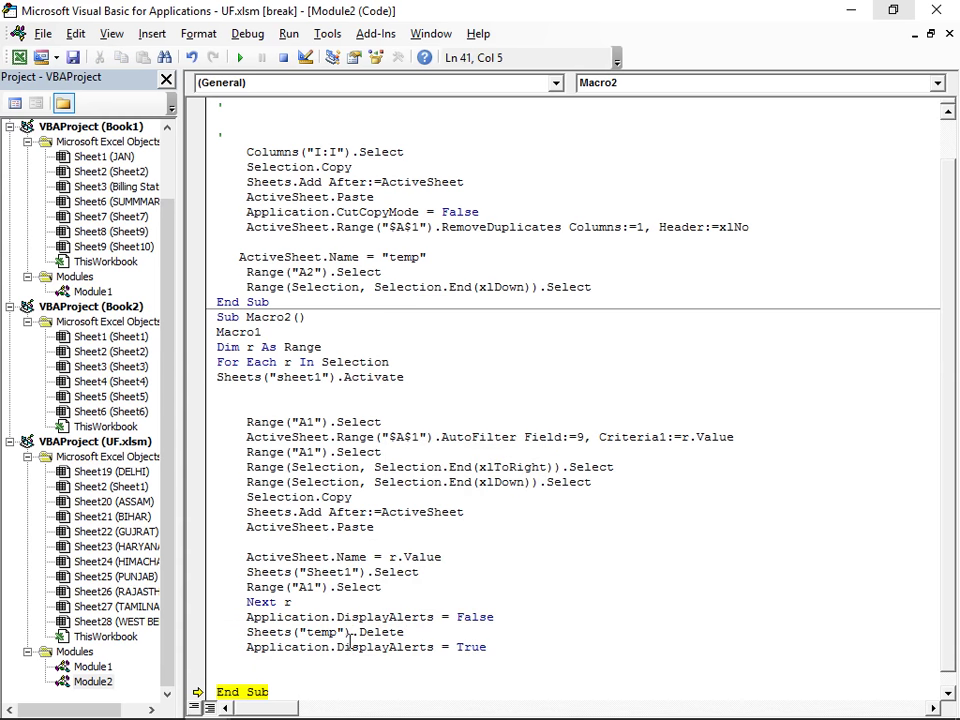
{"action": "left_click", "coordinate": [437, 557]}
{"action": "key", "text": "alt+F11"}
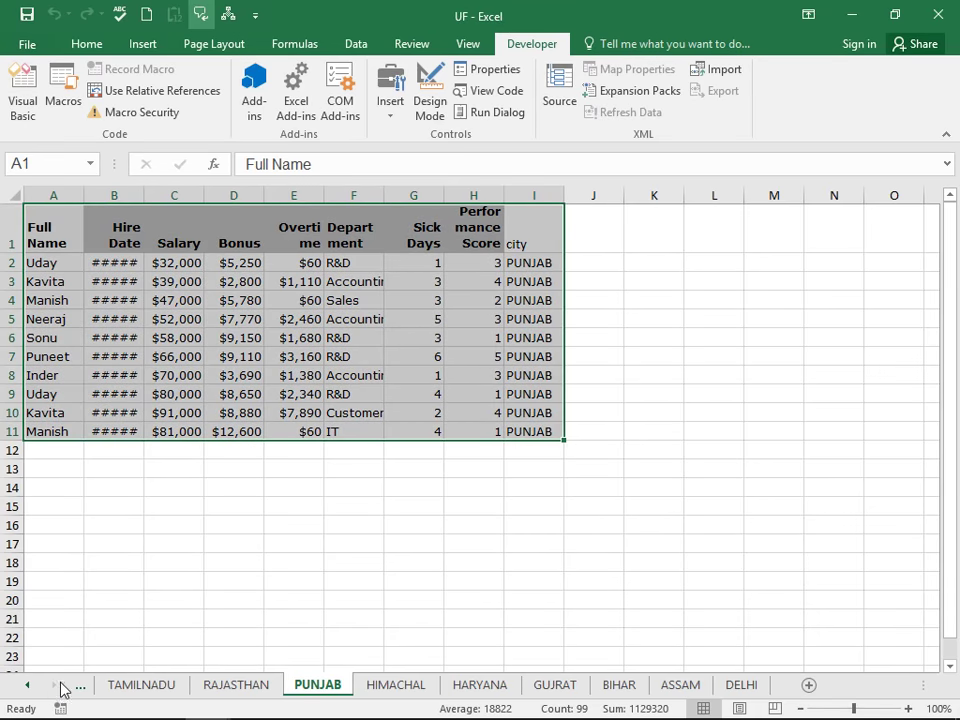
Step: Group the sheets from WEST BENGAL through DELHI and delete them
{"action": "left_click", "coordinate": [27, 685]}
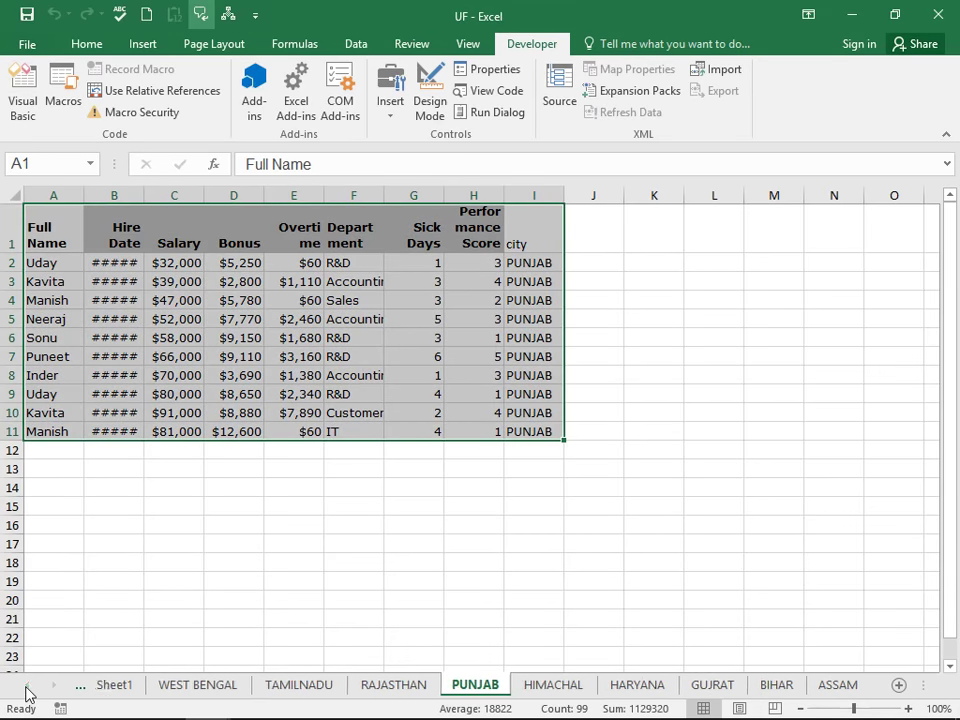
{"action": "left_click", "coordinate": [240, 685]}
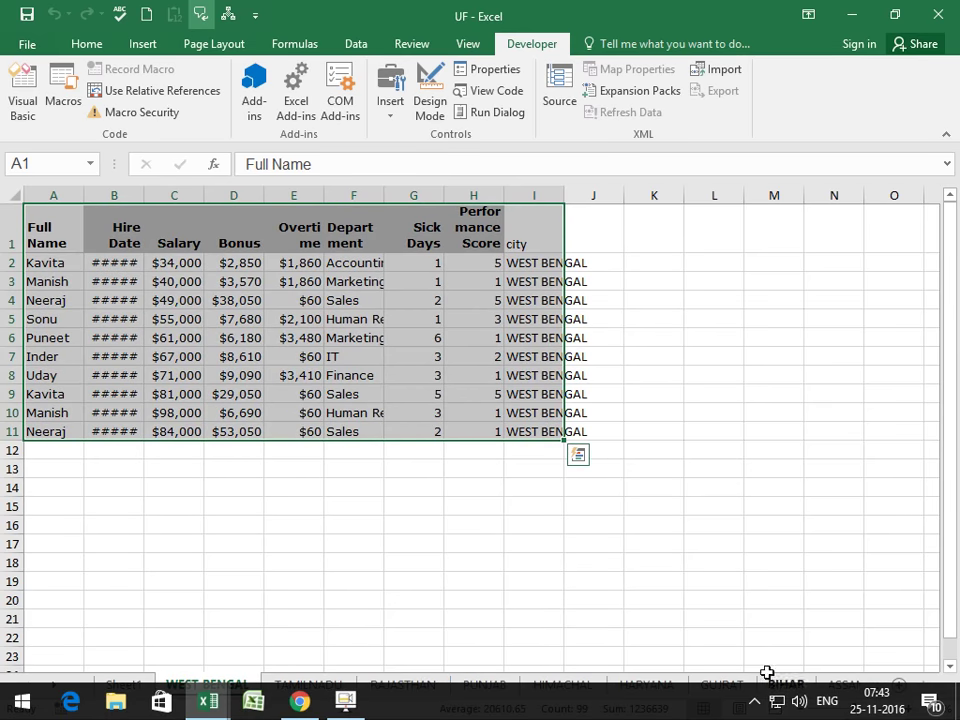
{"action": "left_click", "coordinate": [851, 698], "text": "shift"}
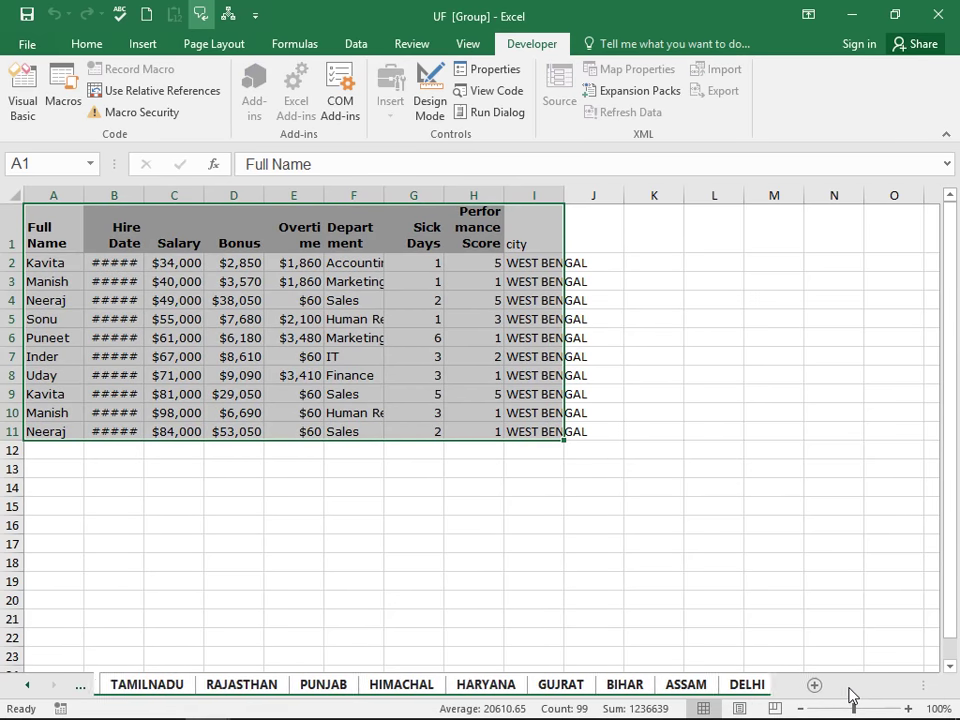
{"action": "right_click", "coordinate": [757, 687]}
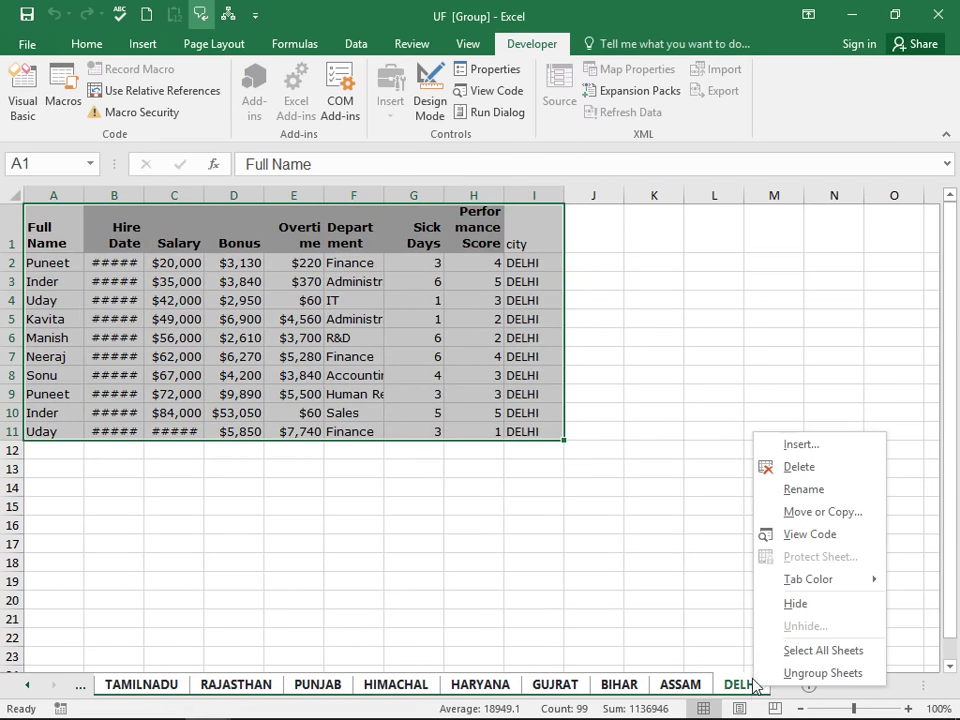
{"action": "left_click", "coordinate": [806, 468]}
{"action": "left_click", "coordinate": [448, 421]}
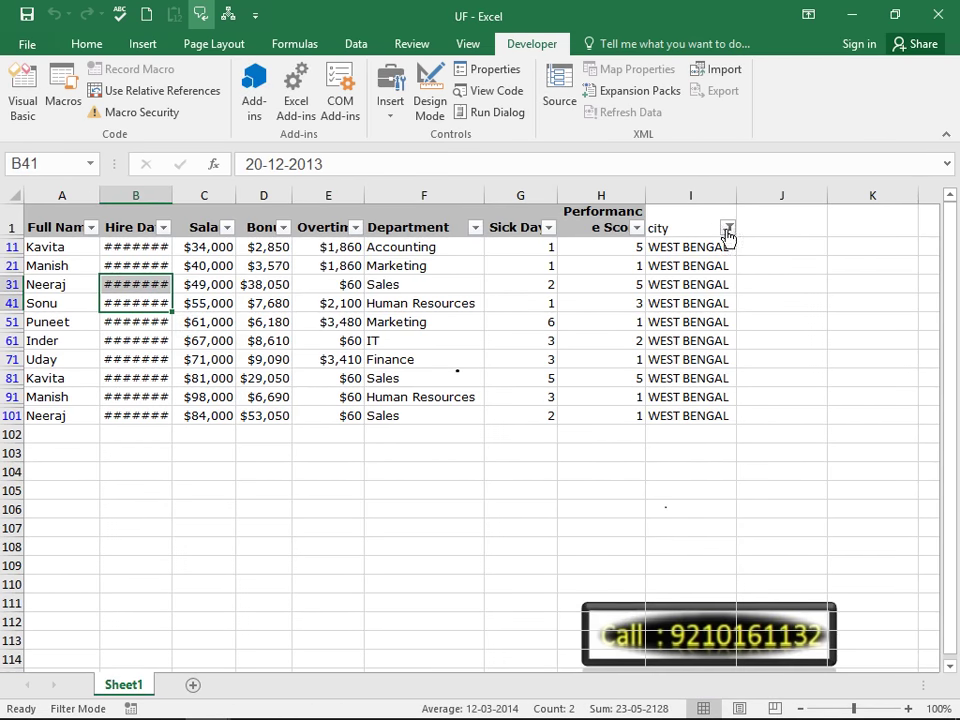
Step: Clear the city filter on Sheet1 so every row shows
{"action": "left_click", "coordinate": [727, 228]}
{"action": "left_click", "coordinate": [570, 317]}
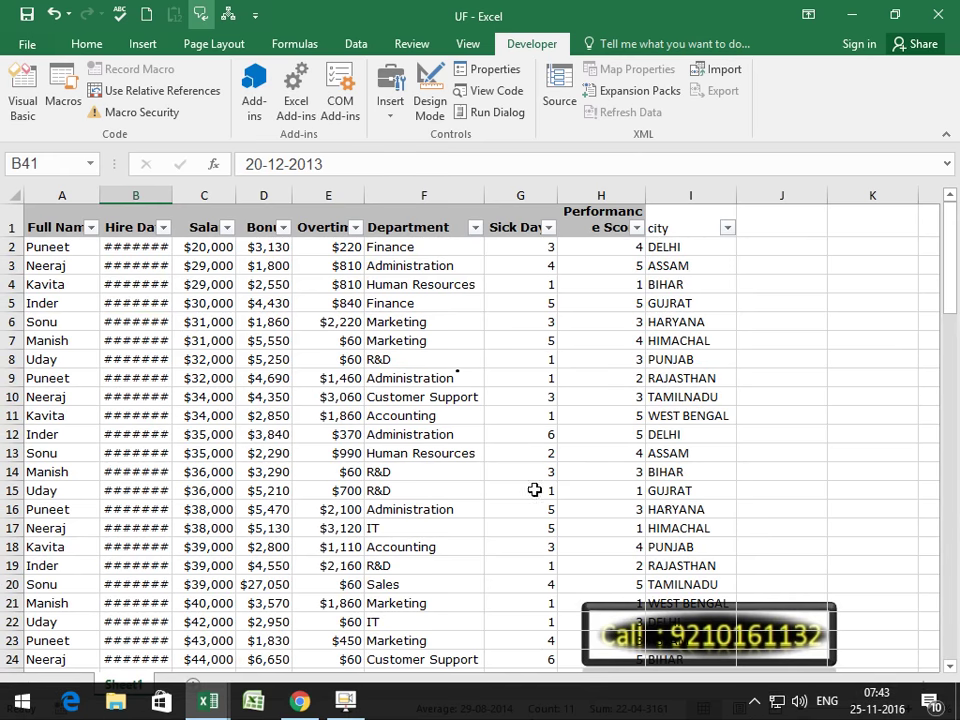
{"action": "left_click", "coordinate": [199, 224]}
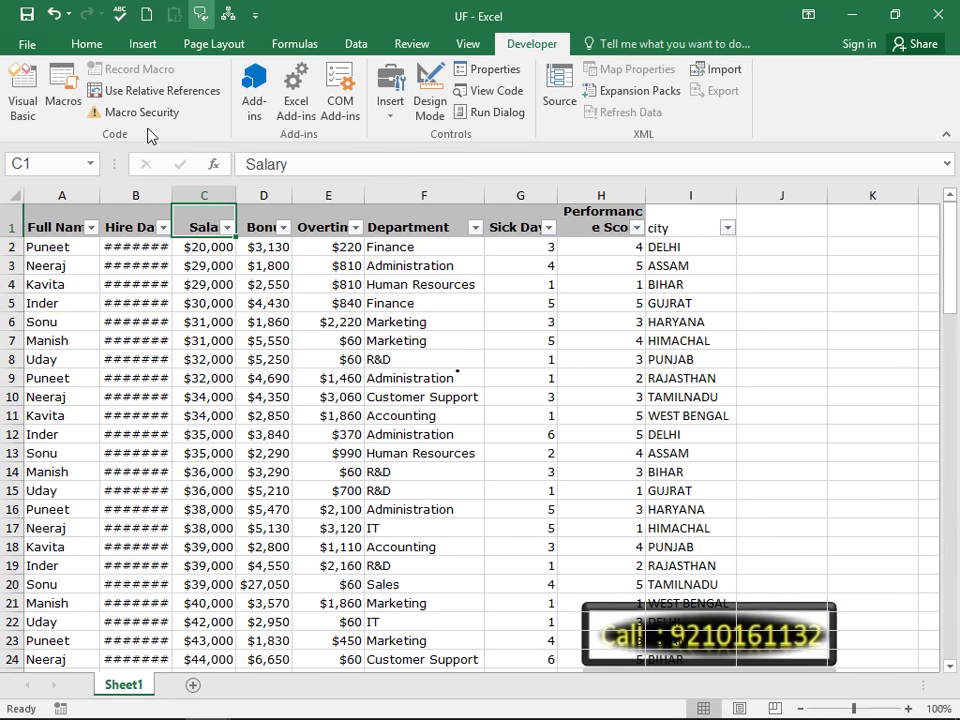
Step: Run Macro2 from the Macros list, dismissing the break-mode warning
{"action": "left_click", "coordinate": [63, 101]}
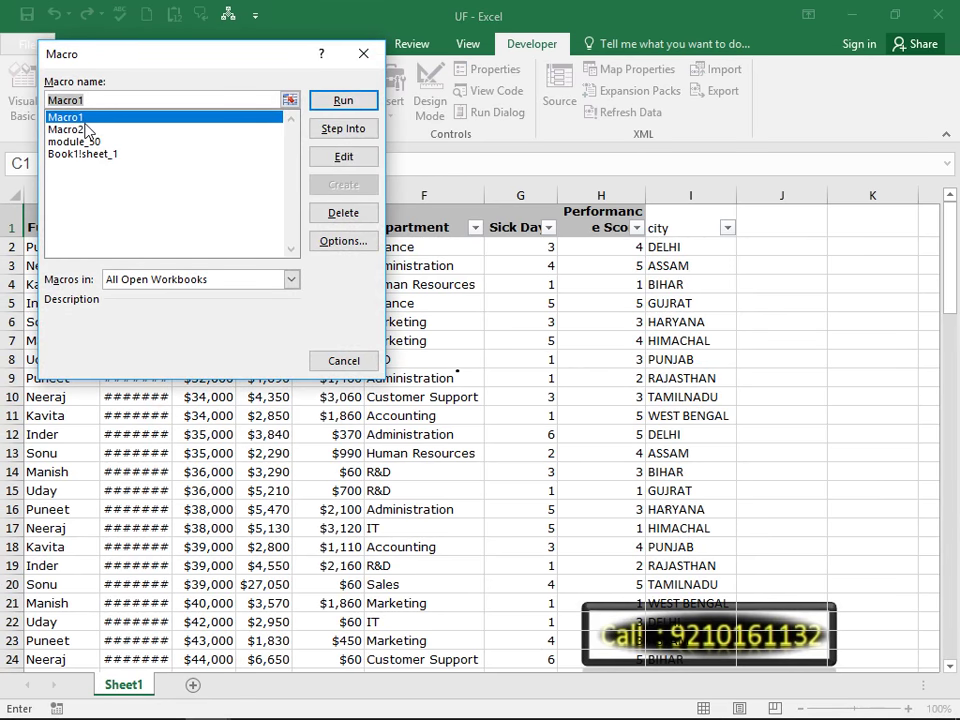
{"action": "left_click", "coordinate": [66, 129]}
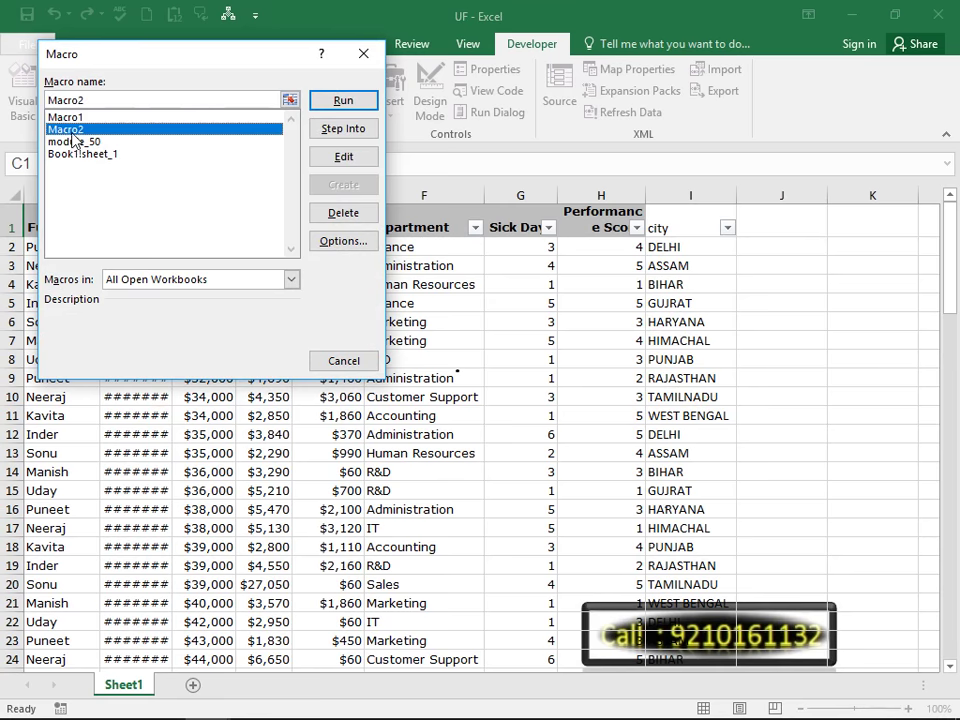
{"action": "left_click", "coordinate": [343, 101]}
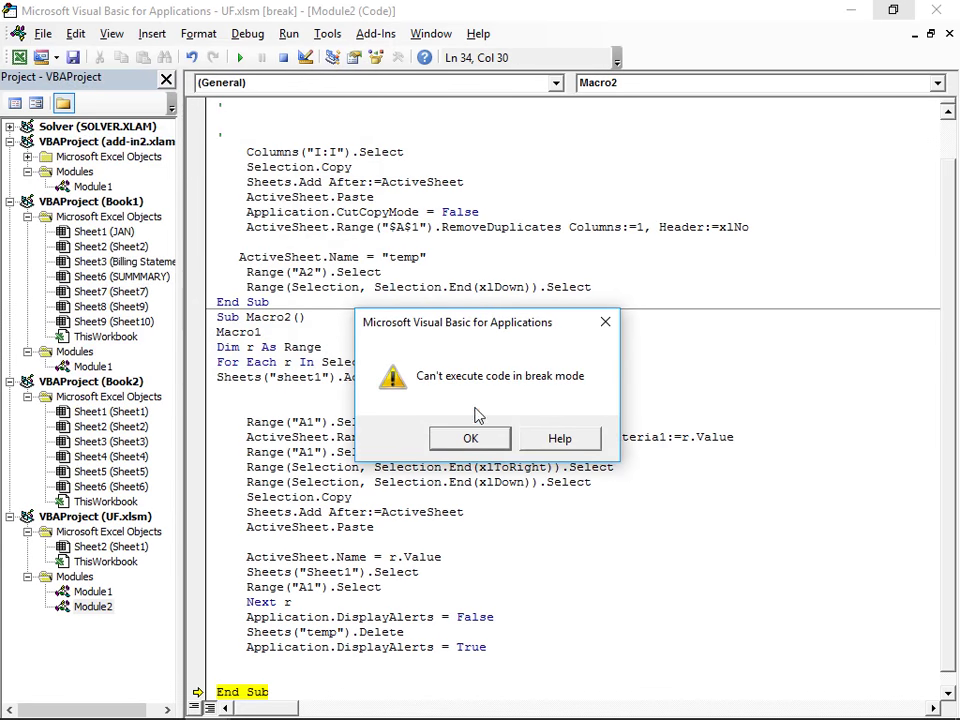
{"action": "left_click", "coordinate": [500, 438]}
{"action": "key", "text": "alt+F11"}
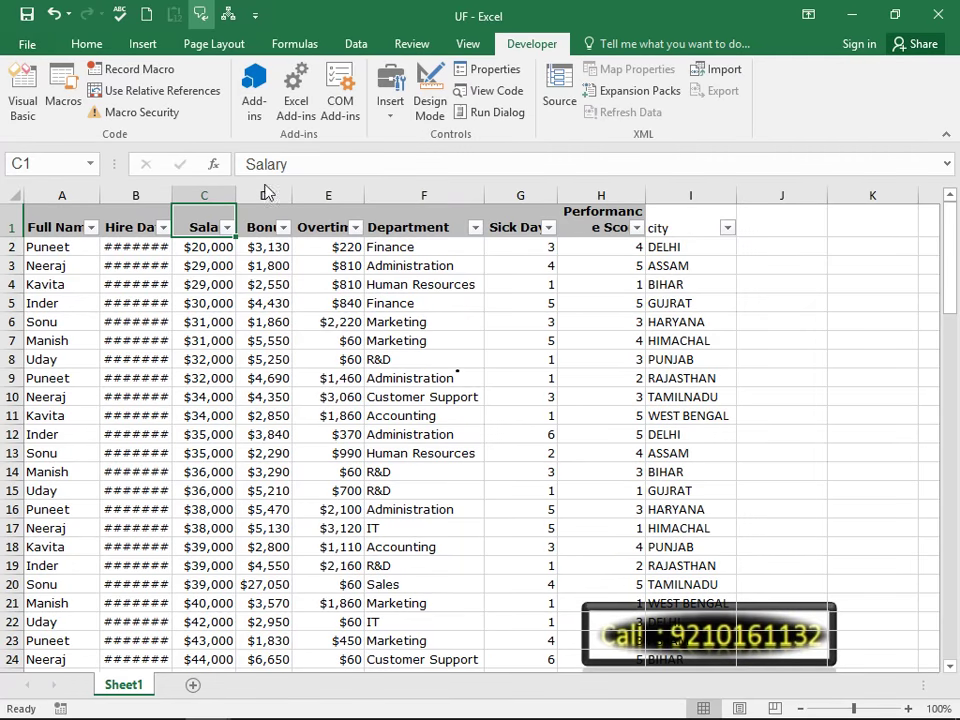
{"action": "left_click", "coordinate": [8, 106]}
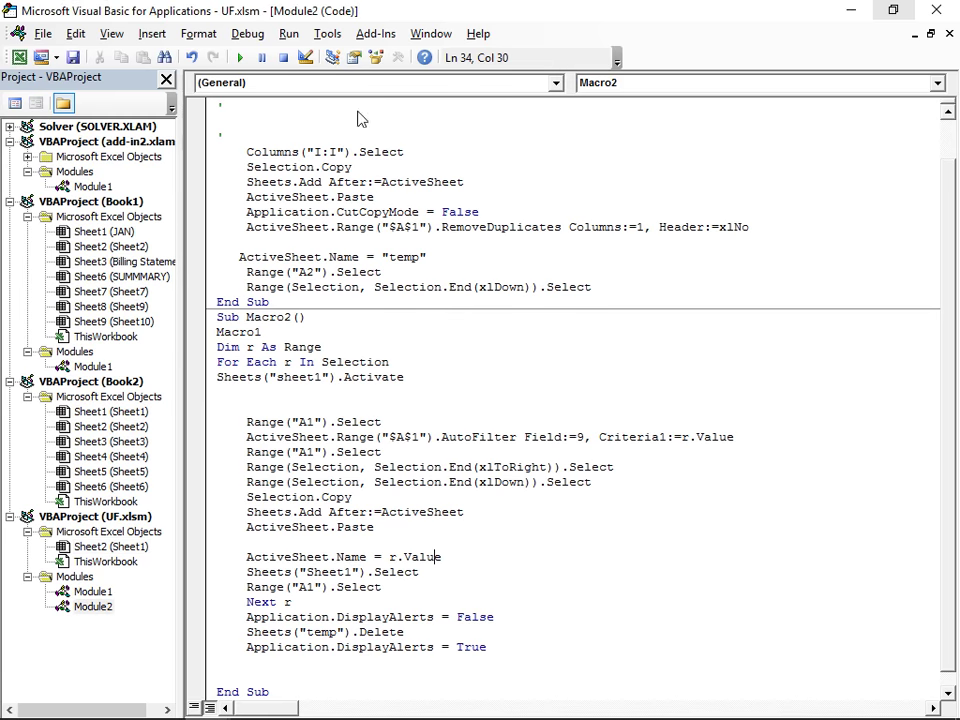
{"action": "key", "text": "alt+F11"}
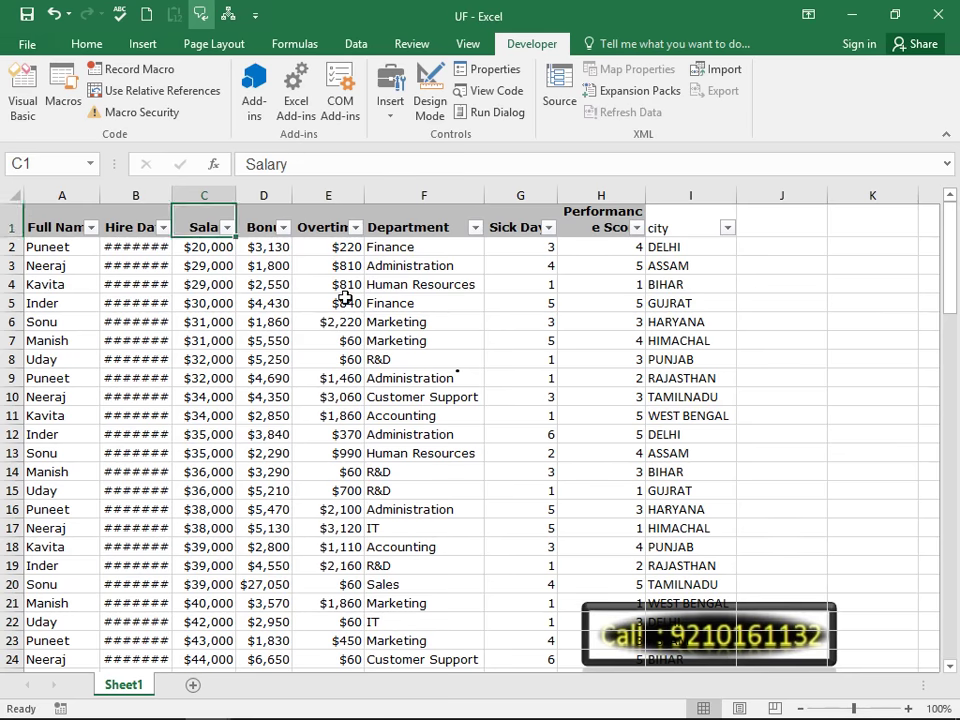
Step: Run Macro2 again to recreate a sheet per state, then view its code in the VBA editor
{"action": "left_click", "coordinate": [61, 104]}
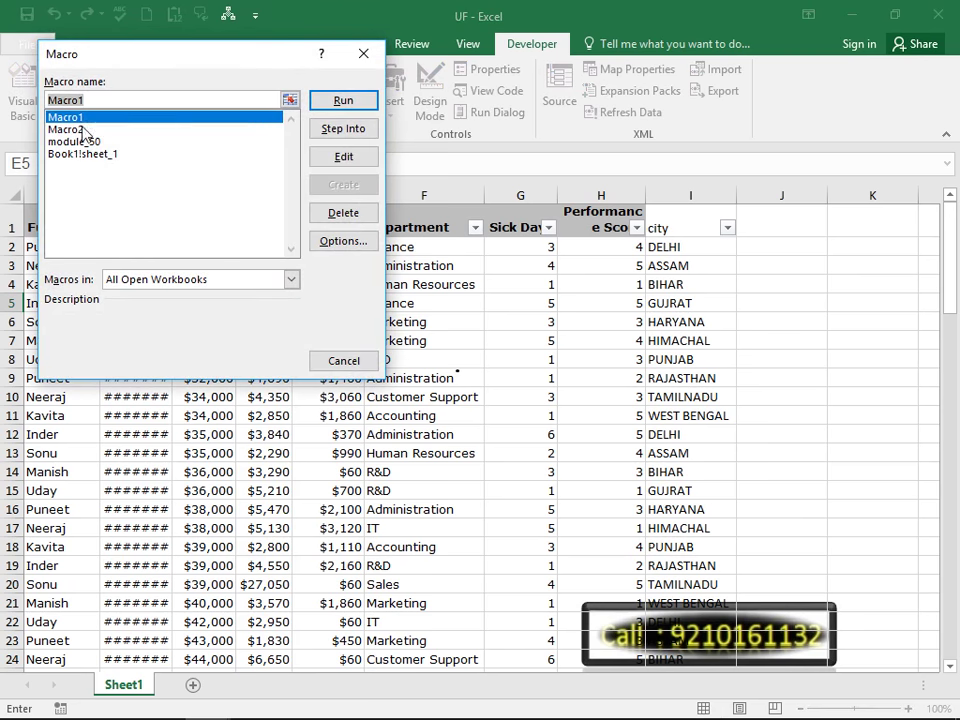
{"action": "left_click", "coordinate": [83, 128]}
{"action": "left_click", "coordinate": [343, 100]}
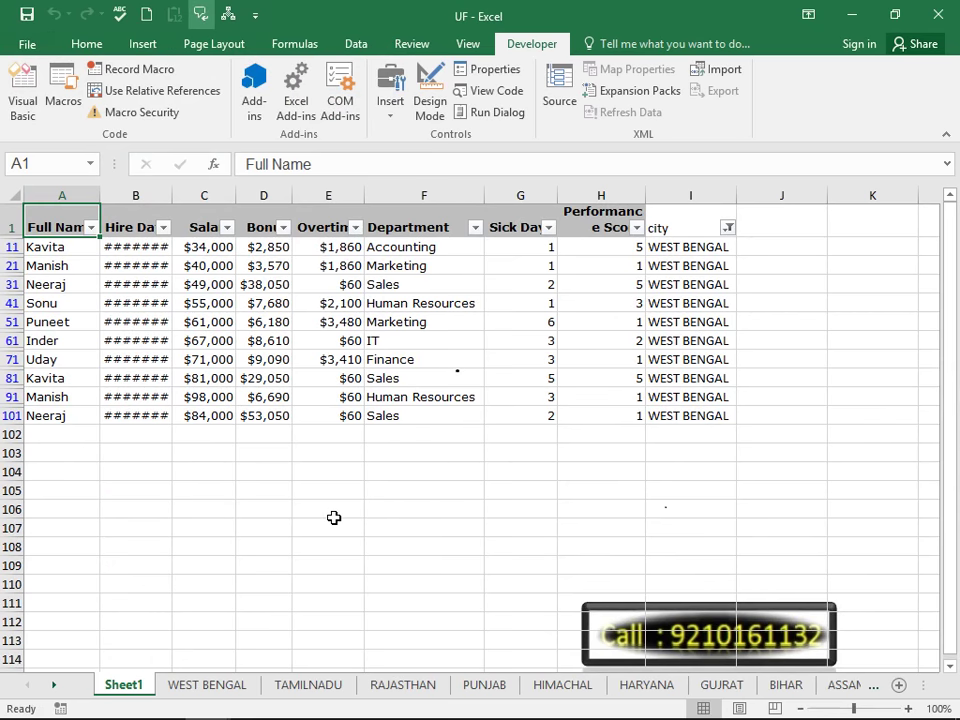
{"action": "left_click", "coordinate": [60, 100]}
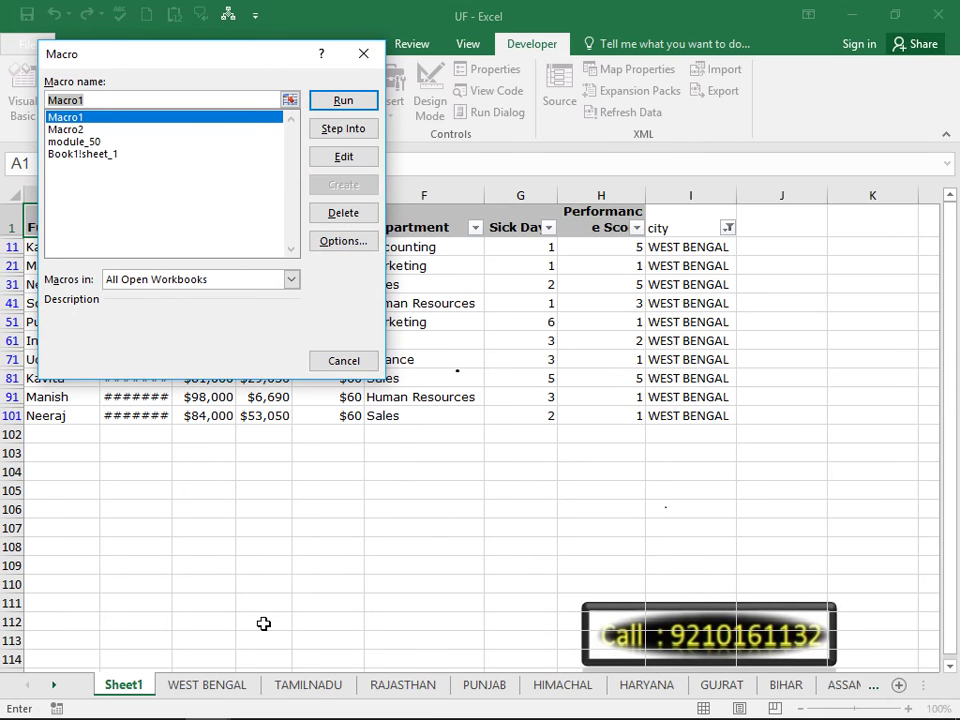
{"action": "key", "text": "Escape"}
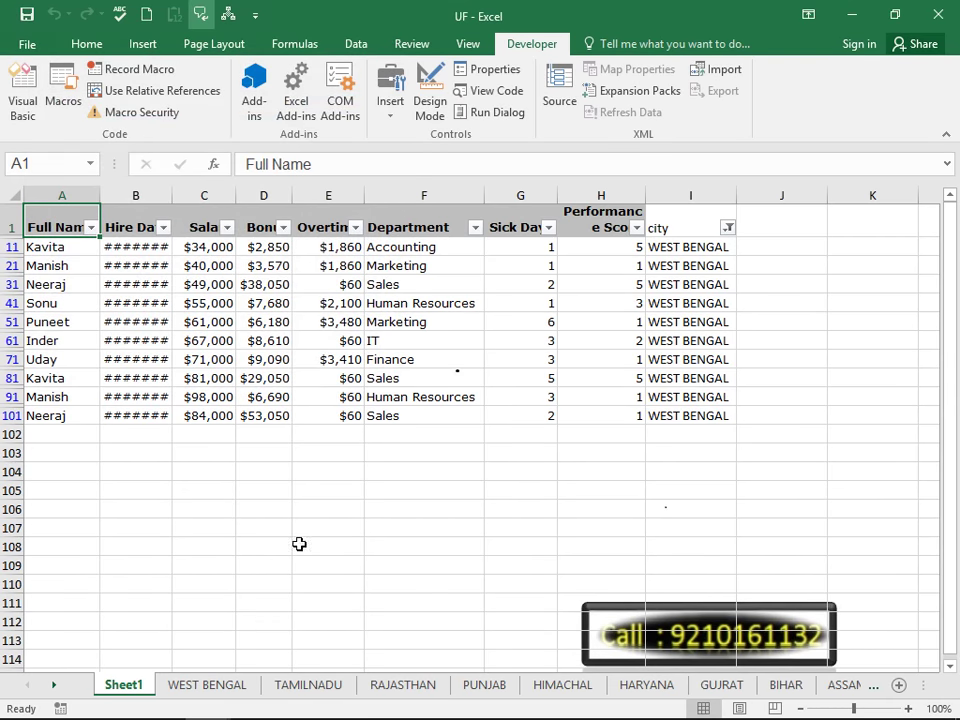
{"action": "left_click", "coordinate": [23, 95]}
{"action": "left_click", "coordinate": [480, 407]}
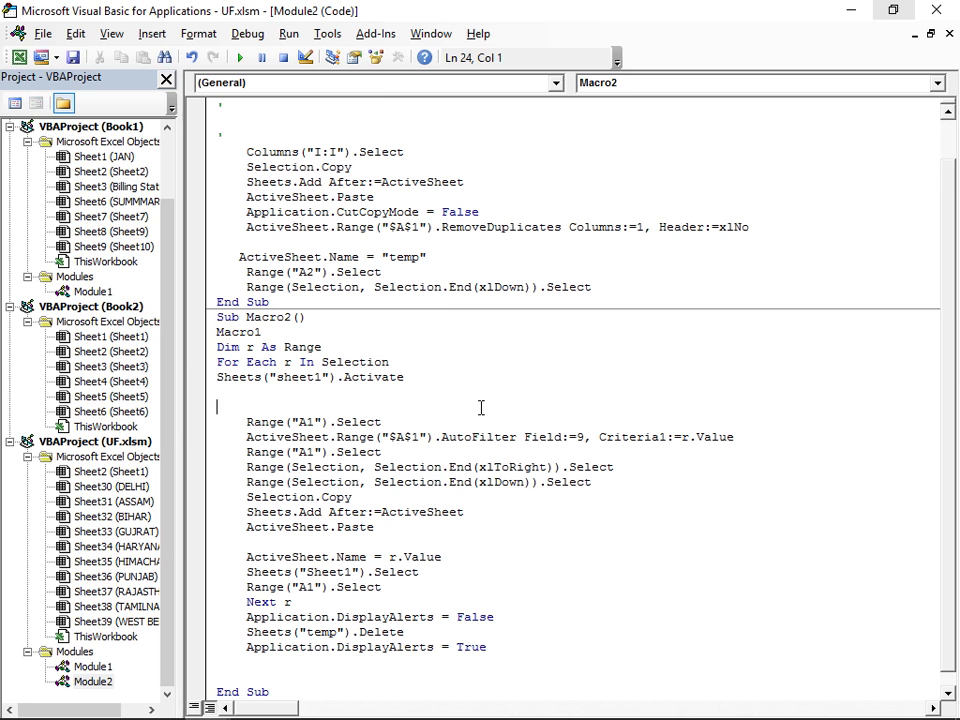
{"action": "left_click", "coordinate": [317, 422]}
{"action": "left_click", "coordinate": [374, 467]}
{"action": "key", "text": "alt+F11"}
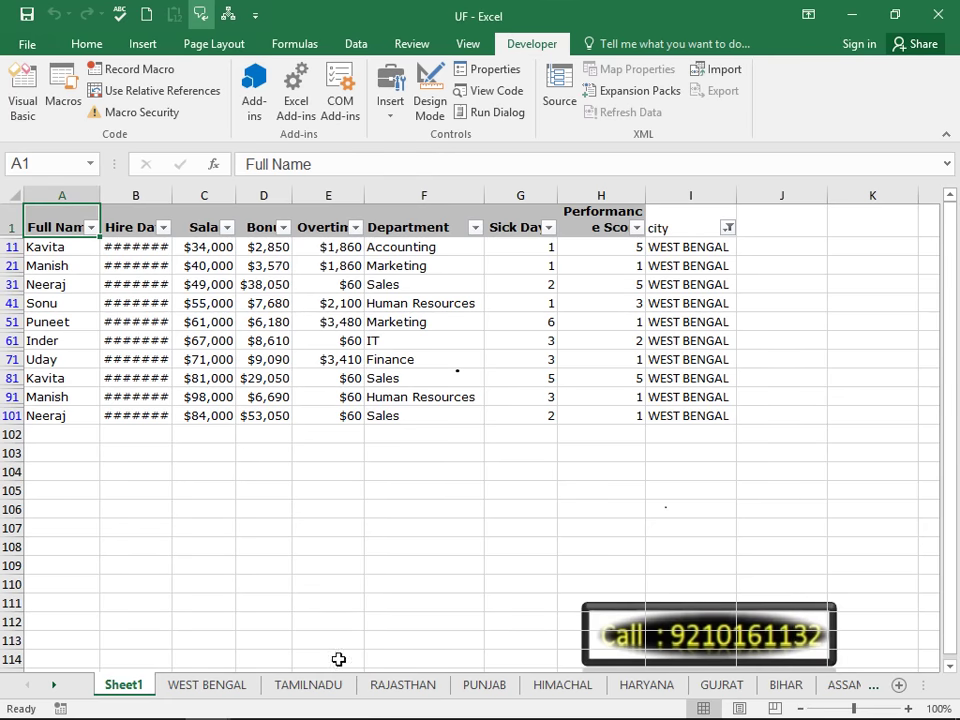
{"action": "left_click", "coordinate": [57, 686]}
{"action": "left_click", "coordinate": [57, 686]}
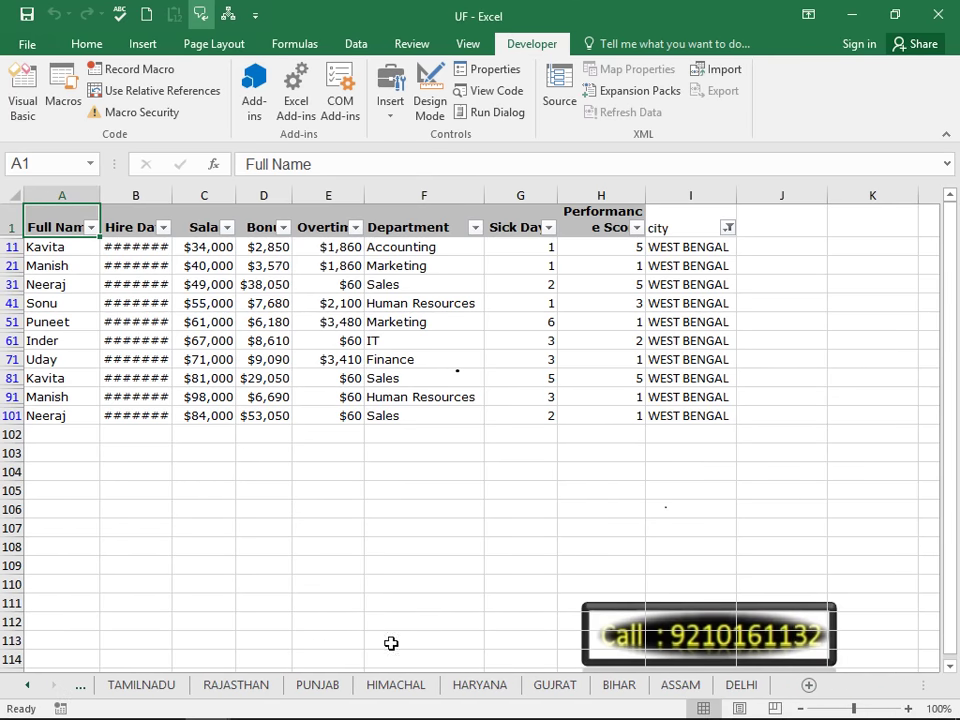
{"action": "left_click", "coordinate": [740, 685]}
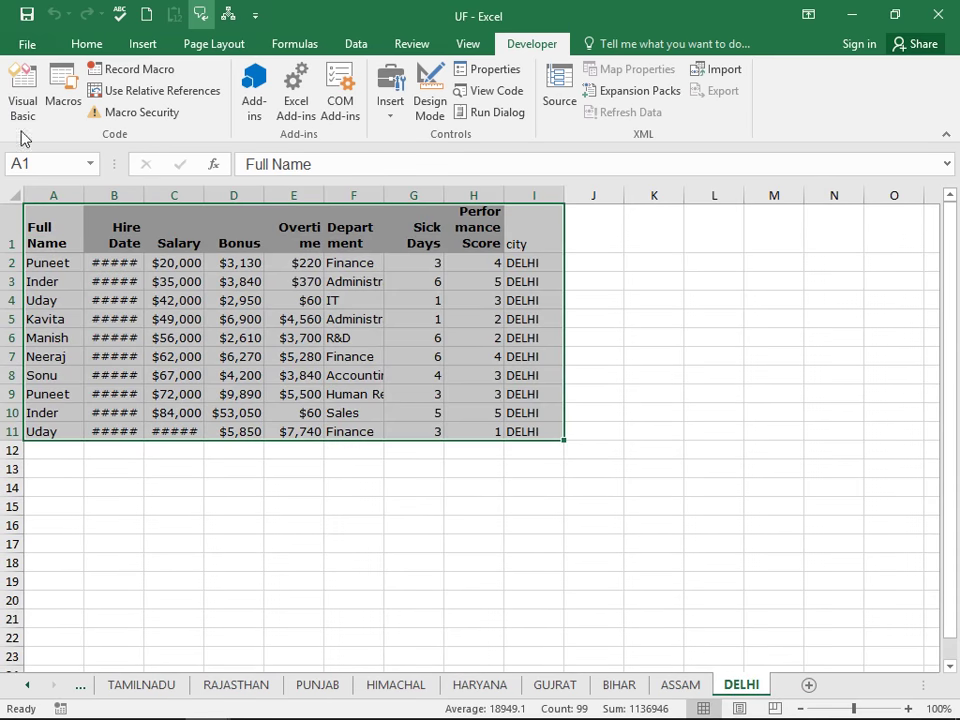
{"action": "left_click", "coordinate": [22, 100]}
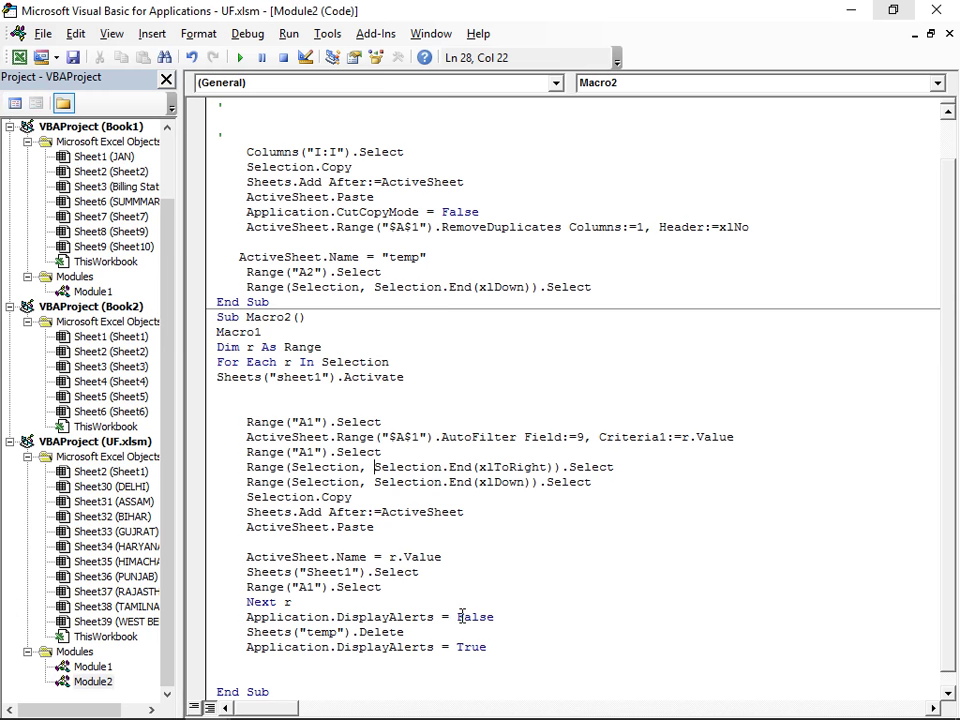
{"action": "left_click", "coordinate": [438, 632]}
{"action": "key", "text": "BackSpace"}
{"action": "key", "text": "BackSpace"}
{"action": "key", "text": "BackSpace"}
{"action": "left_click", "coordinate": [397, 632]}
{"action": "left_click", "coordinate": [449, 647]}
{"action": "key", "text": "BackSpace"}
{"action": "key", "text": "BackSpace"}
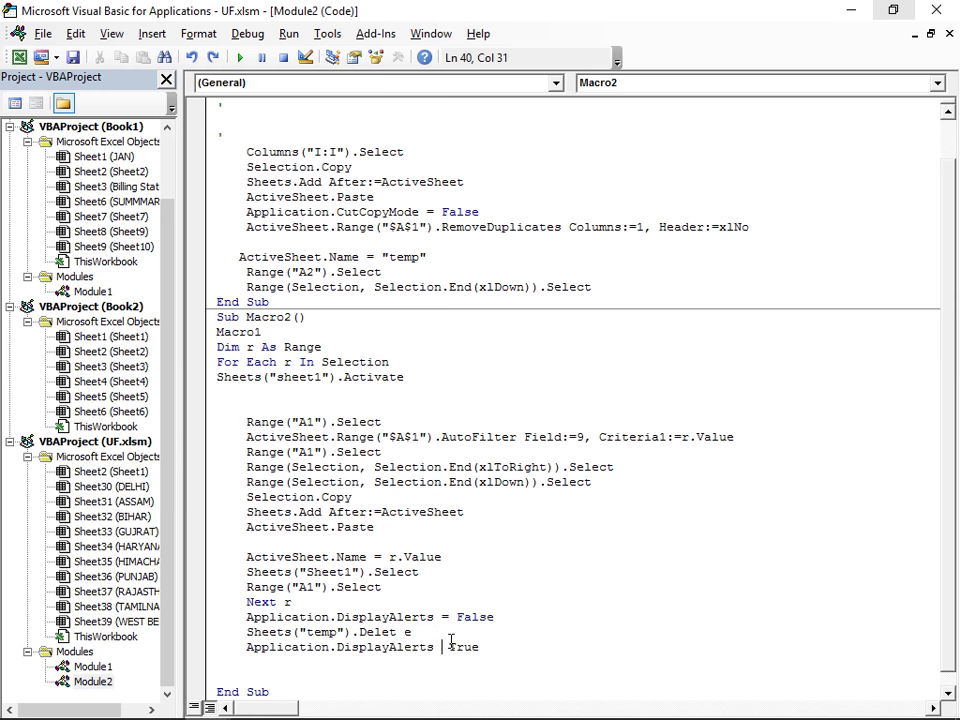
{"action": "type", "text": "="}
{"action": "key", "text": "Up"}
{"action": "key", "text": "Left"}
{"action": "key", "text": "BackSpace"}
{"action": "scroll", "coordinate": [292, 422], "scroll_direction": "up", "scroll_amount": 1}
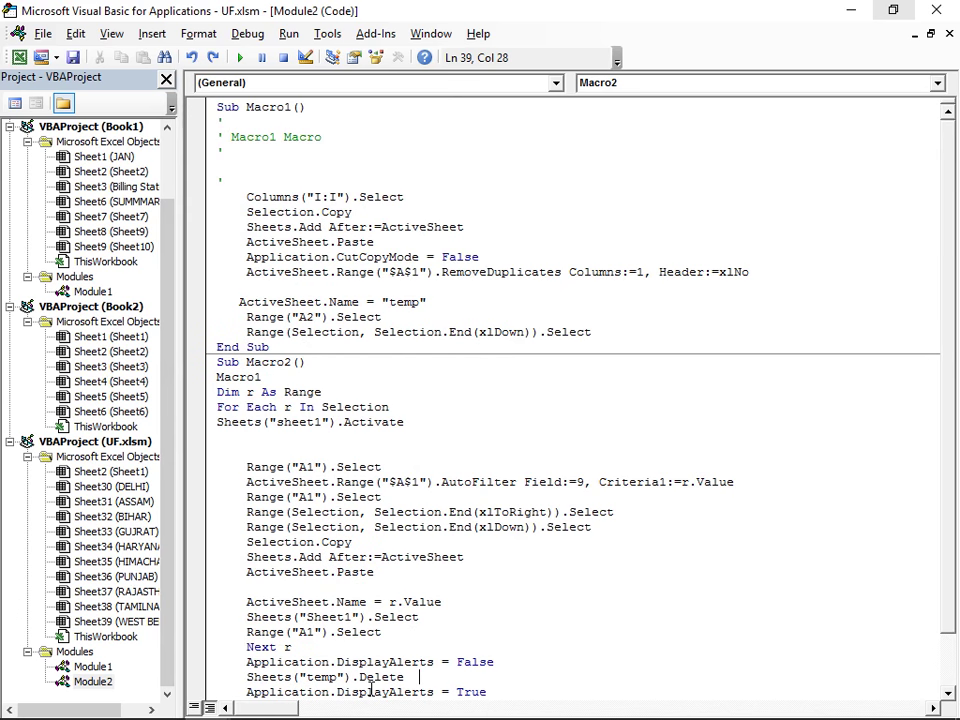
{"action": "left_click", "coordinate": [406, 662]}
{"action": "left_click", "coordinate": [455, 677]}
Step: Open Book1's Module1 sheet_1 code and set Application.DisplayAlerts = False
{"action": "double_click", "coordinate": [93, 291]}
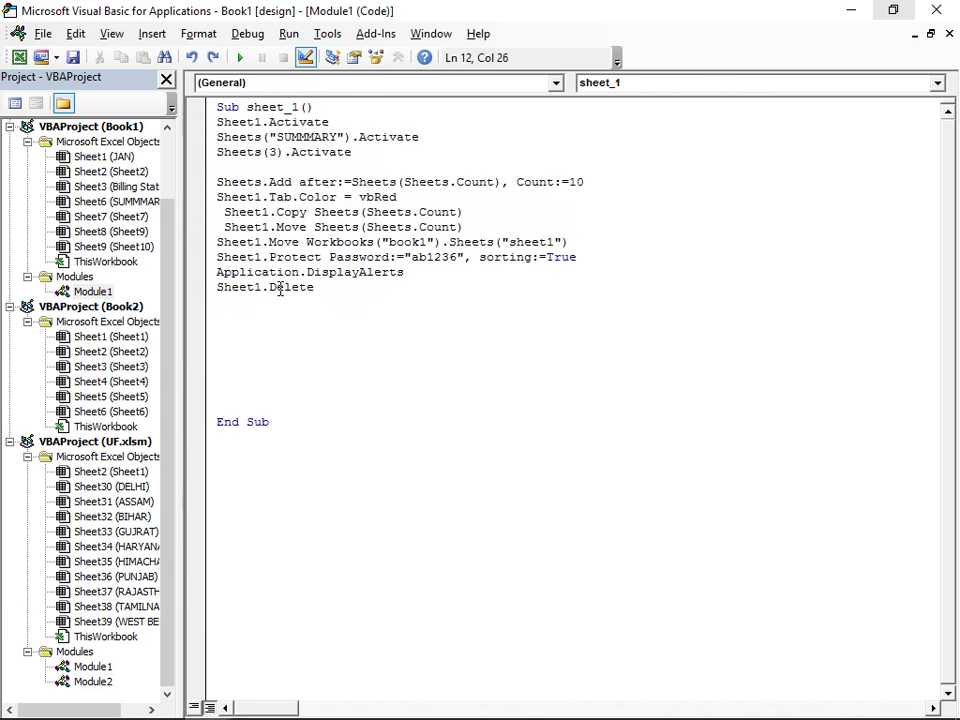
{"action": "left_click", "coordinate": [330, 298]}
{"action": "left_click", "coordinate": [318, 289]}
{"action": "left_click", "coordinate": [432, 273]}
{"action": "type", "text": "="}
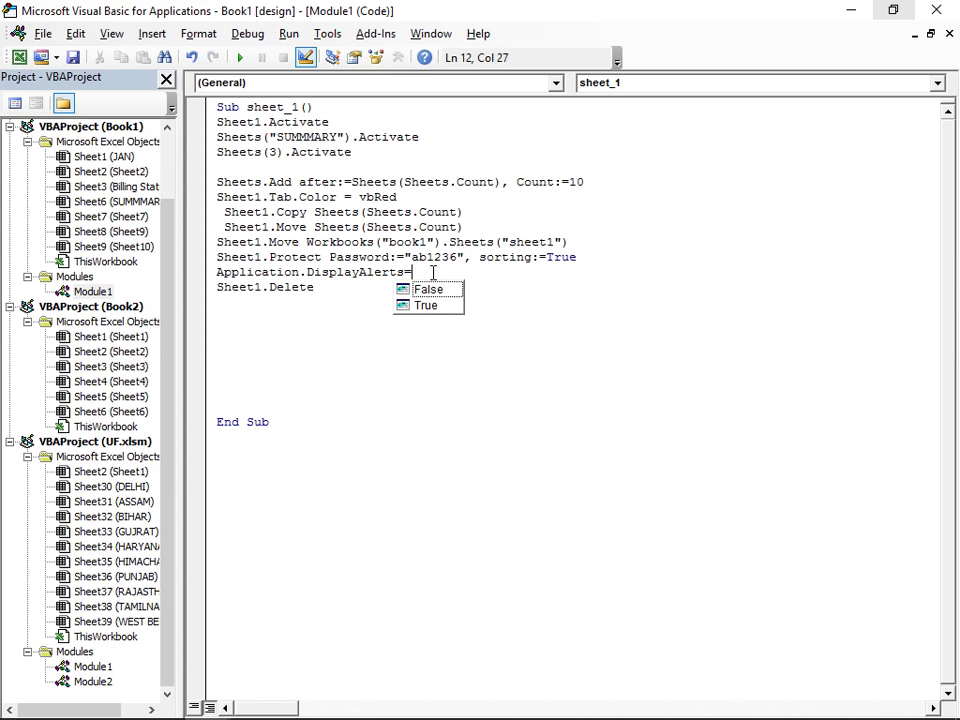
{"action": "type", "text": "fals"}
{"action": "key", "text": "Return"}
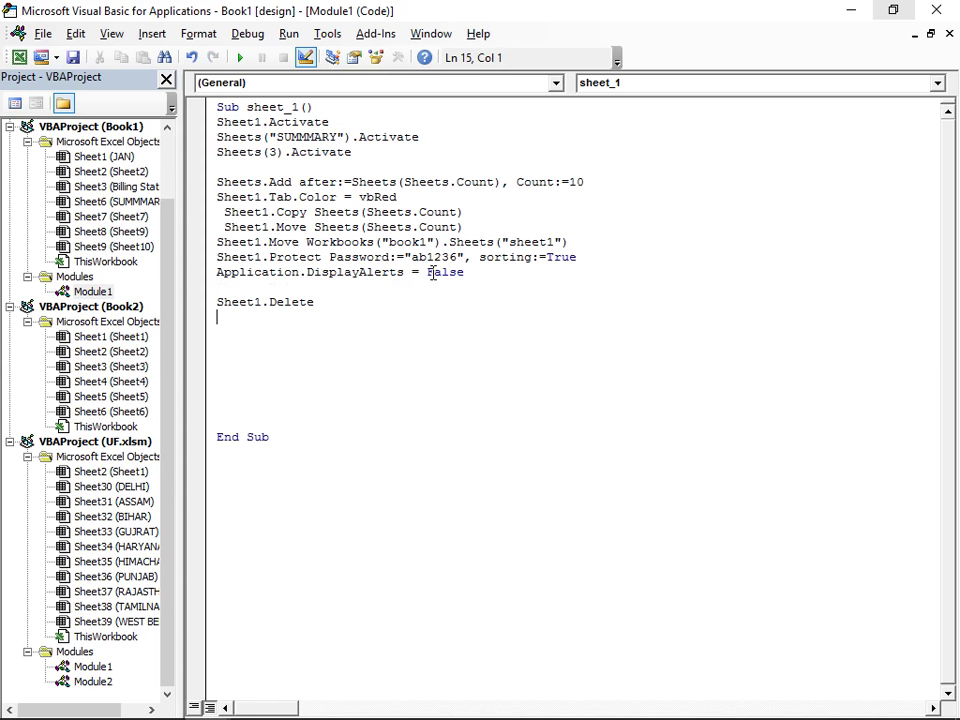
Step: Add Application.DisplayAlerts = True after Sheet1.Delete and remove the blank line
{"action": "type", "text": "application/"}
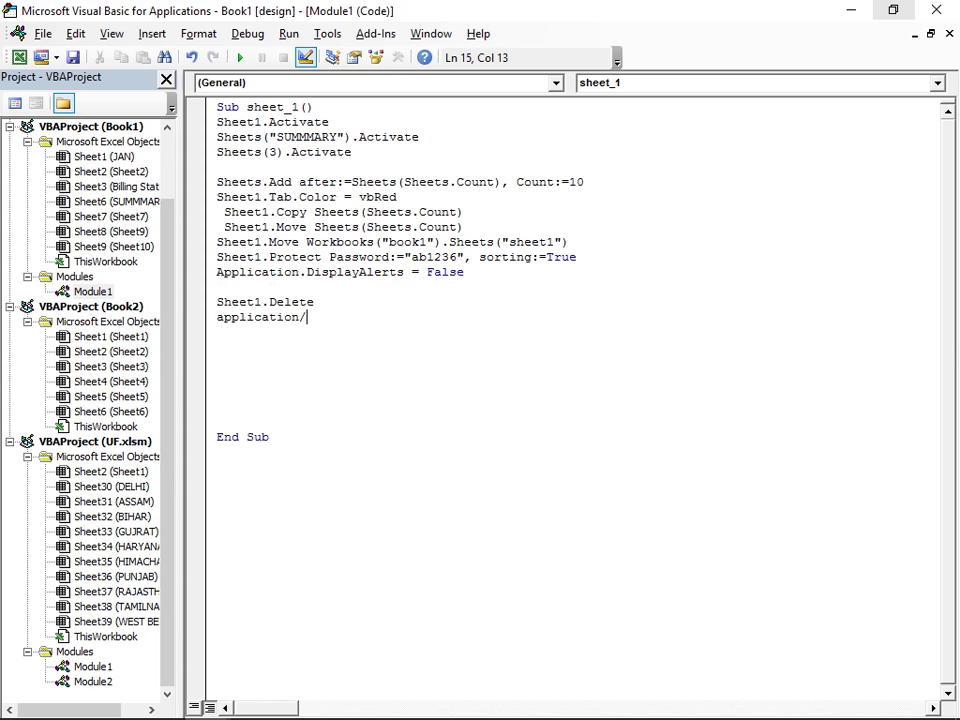
{"action": "type", "text": ".dis"}
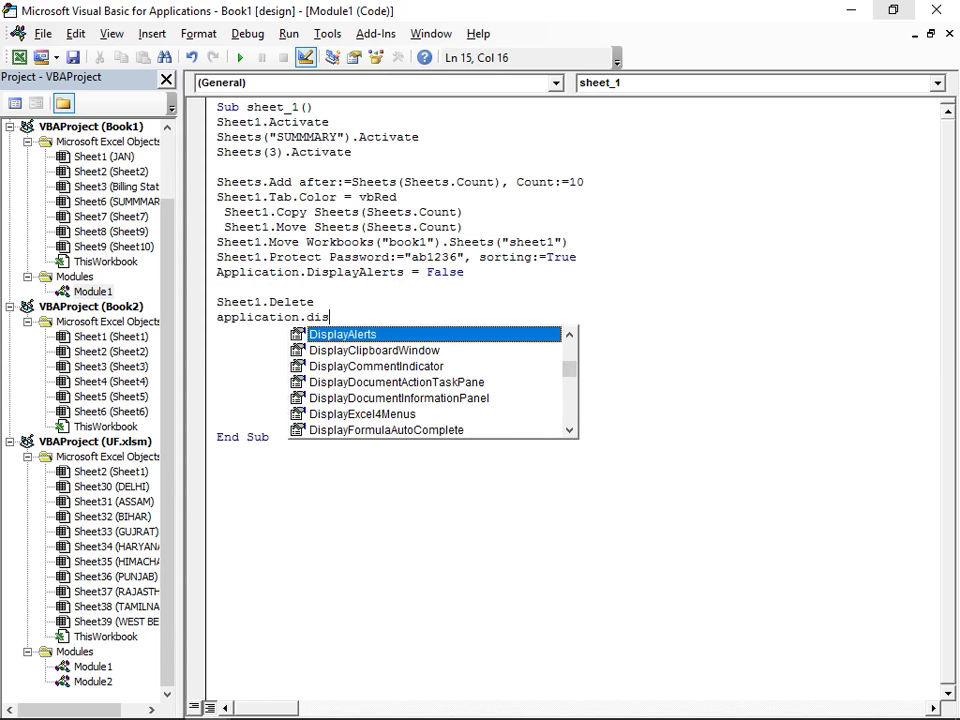
{"action": "key", "text": "Tab"}
{"action": "type", "text": "=tr"}
{"action": "key", "text": "Return"}
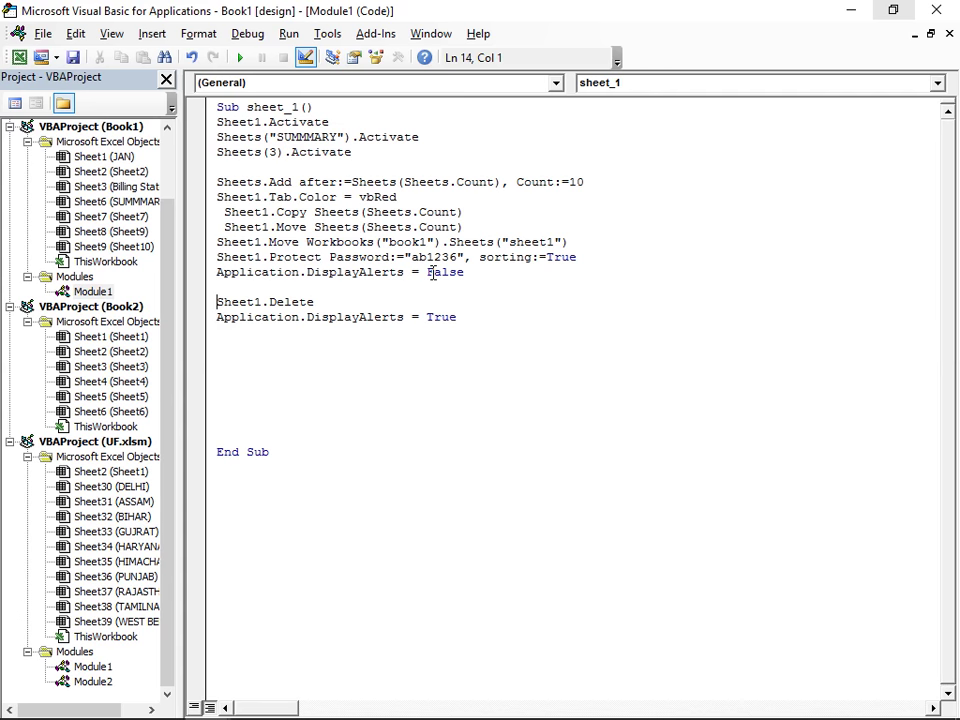
{"action": "key", "text": "BackSpace"}
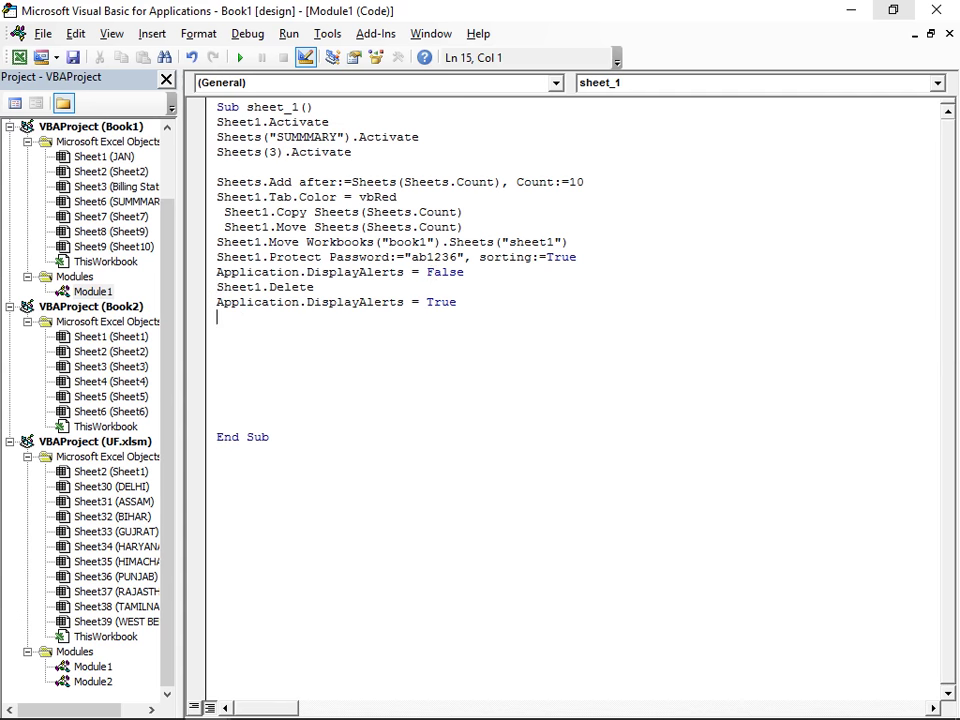
{"action": "key", "text": "alt+F11"}
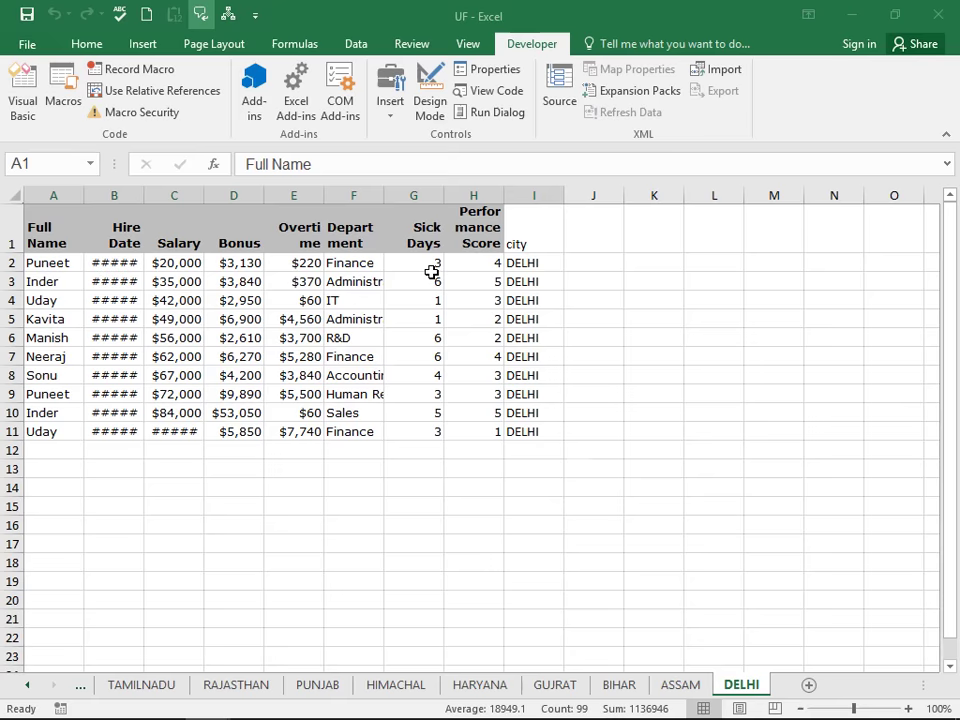
{"action": "right_click", "coordinate": [397, 692]}
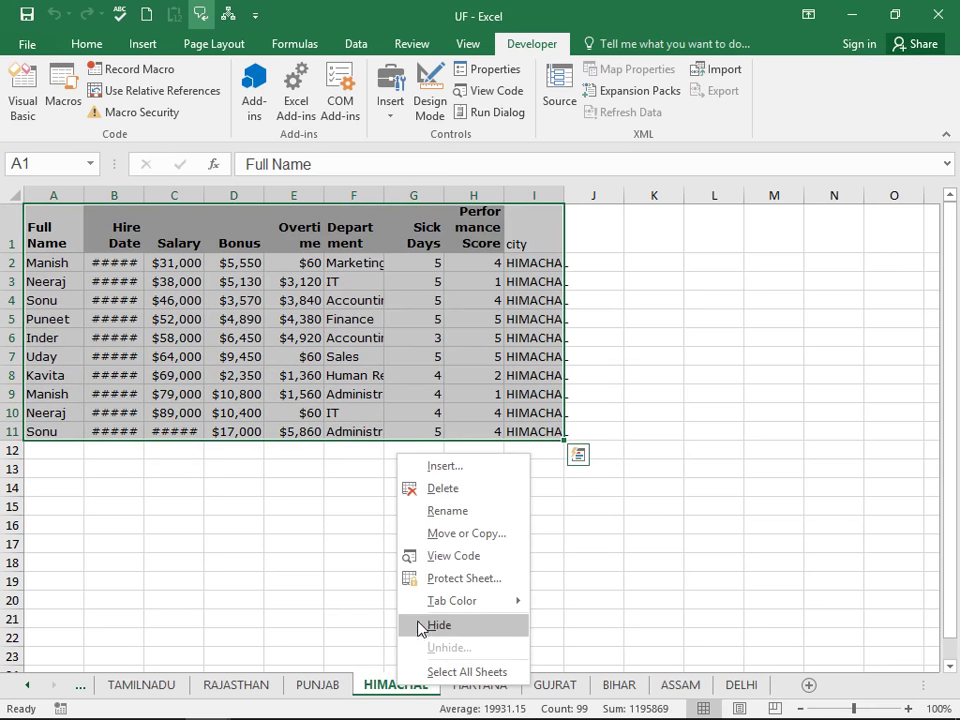
{"action": "left_click", "coordinate": [420, 627]}
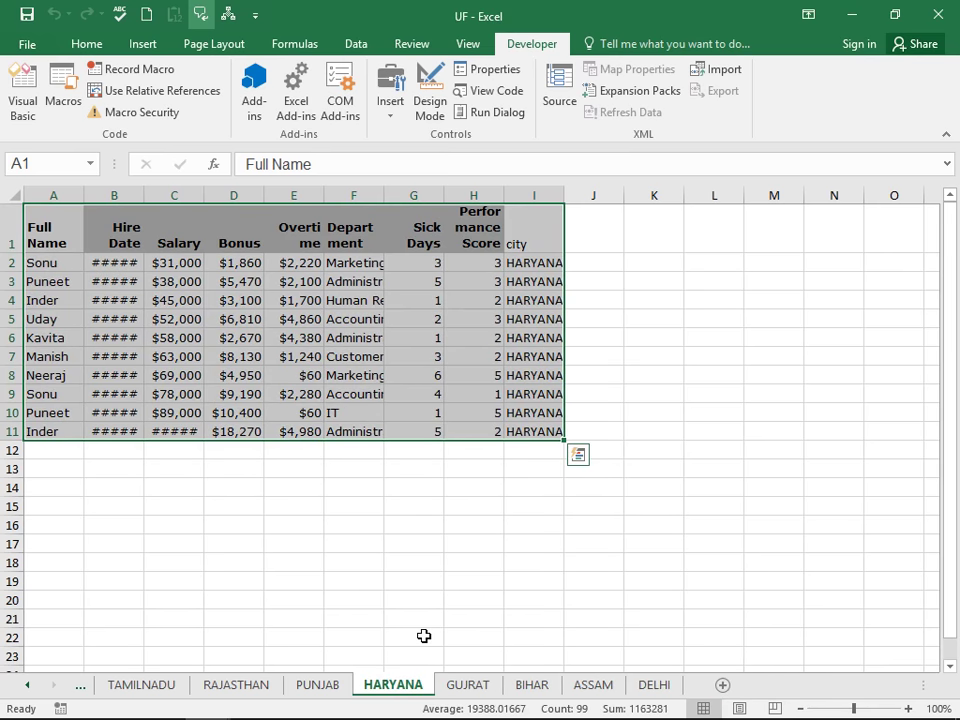
{"action": "right_click", "coordinate": [403, 686]}
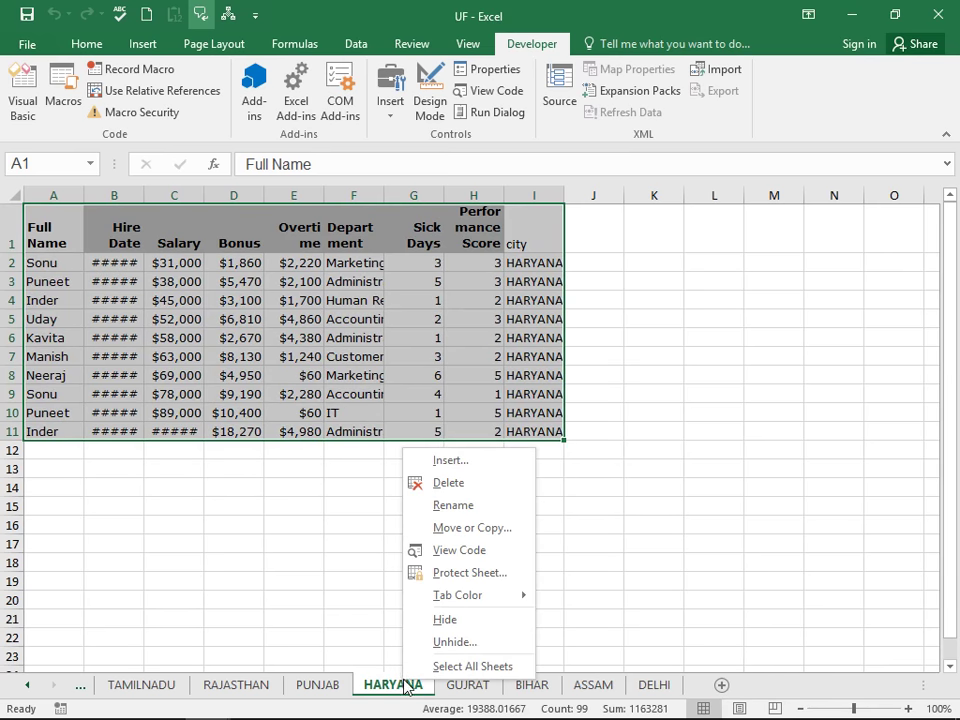
{"action": "left_click", "coordinate": [440, 642]}
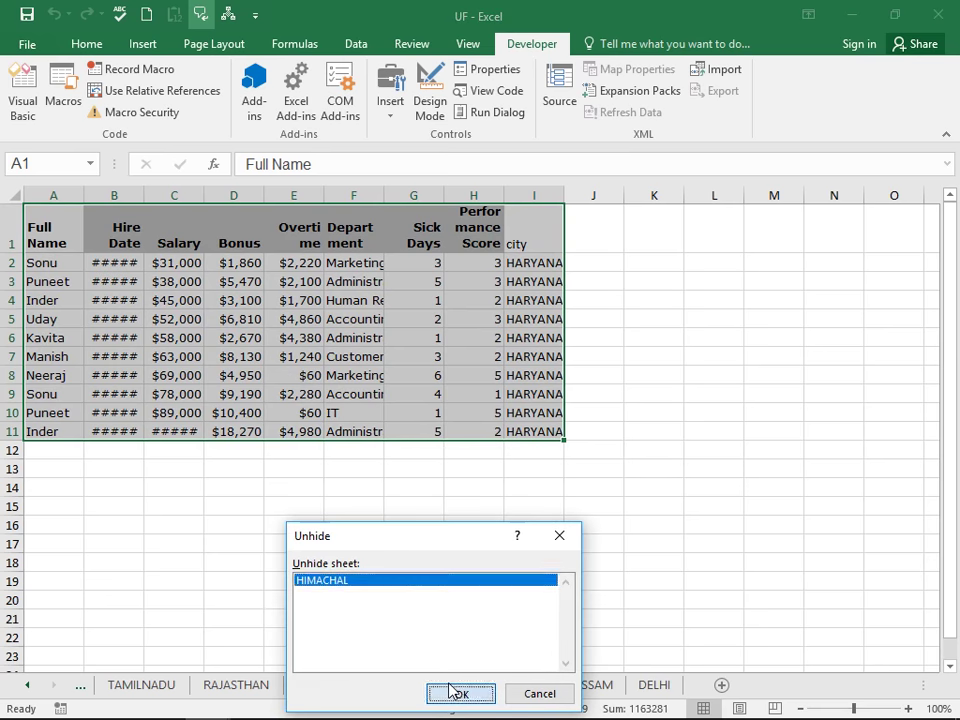
{"action": "left_click", "coordinate": [450, 692]}
{"action": "left_click", "coordinate": [24, 95]}
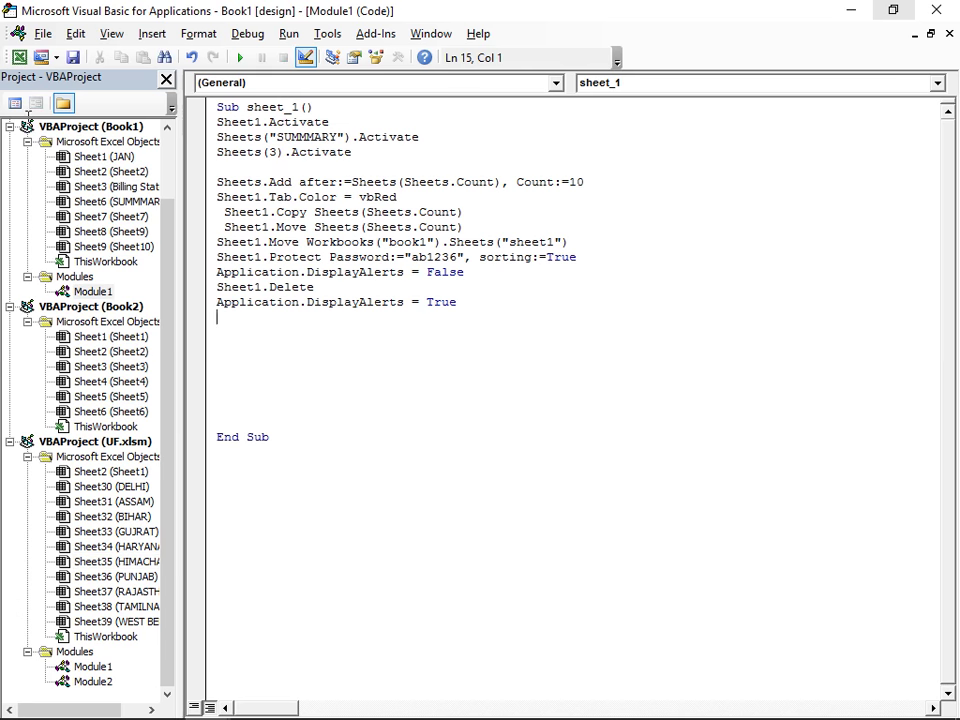
Step: Add the line Sheet1.Visible = xlSheetHidden to the sheet_1 code
{"action": "type", "text": "sheet"}
{"action": "type", "text": "1."}
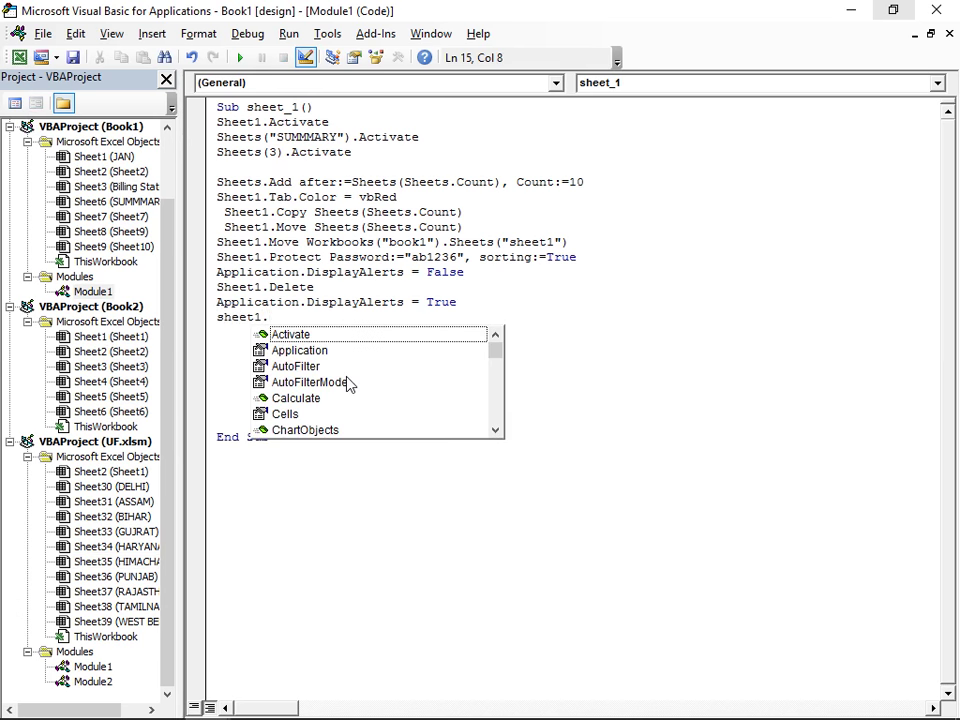
{"action": "type", "text": "vis"}
{"action": "key", "text": "Tab"}
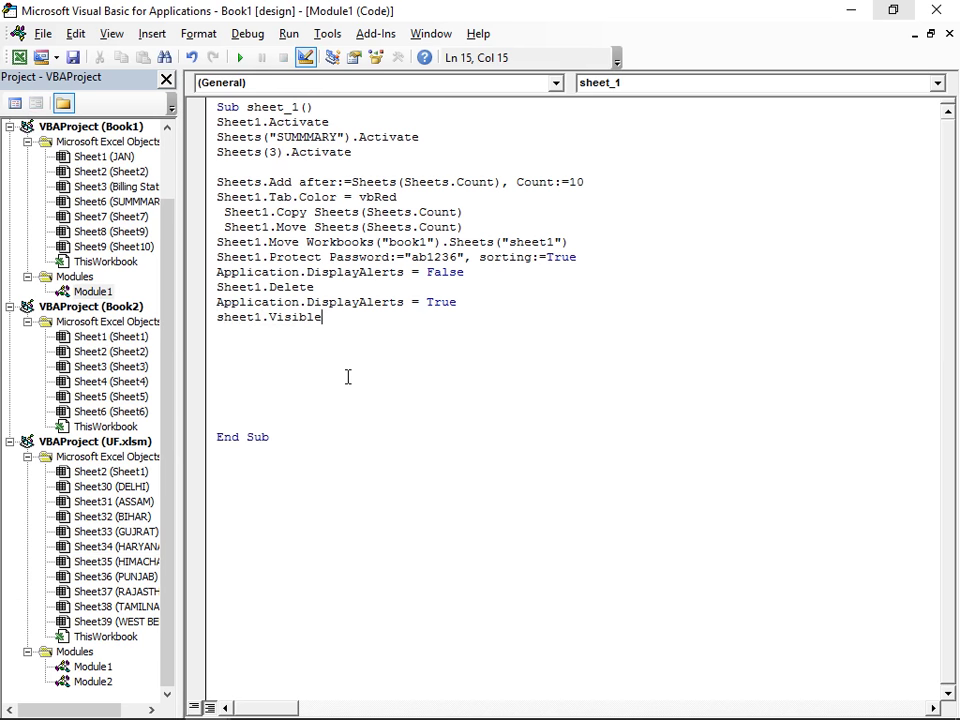
{"action": "key", "text": "BackSpace"}
{"action": "key", "text": "BackSpace"}
{"action": "key", "text": "BackSpace"}
{"action": "key", "text": "BackSpace"}
{"action": "key", "text": "BackSpace"}
{"action": "key", "text": "BackSpace"}
{"action": "key", "text": "BackSpace"}
{"action": "type", "text": ".vis"}
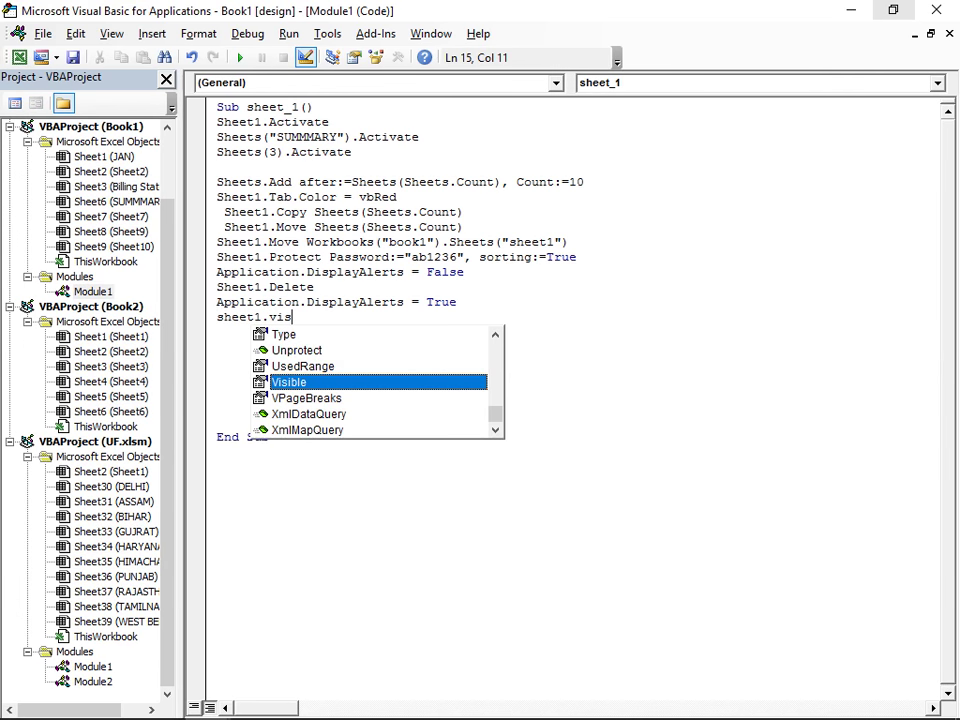
{"action": "double_click", "coordinate": [348, 377]}
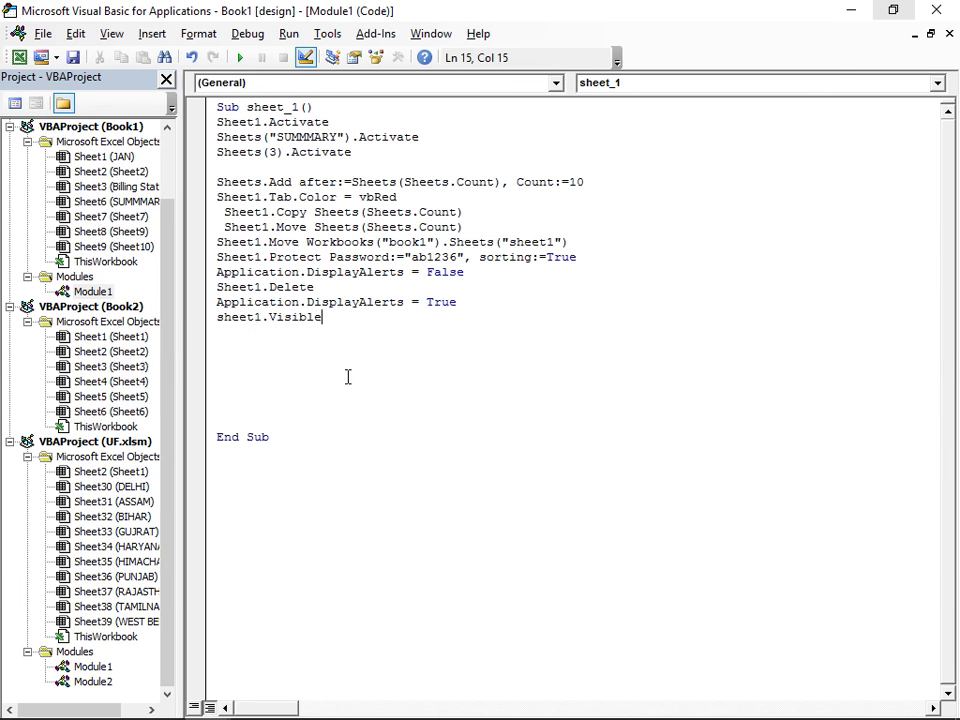
{"action": "type", "text": "="}
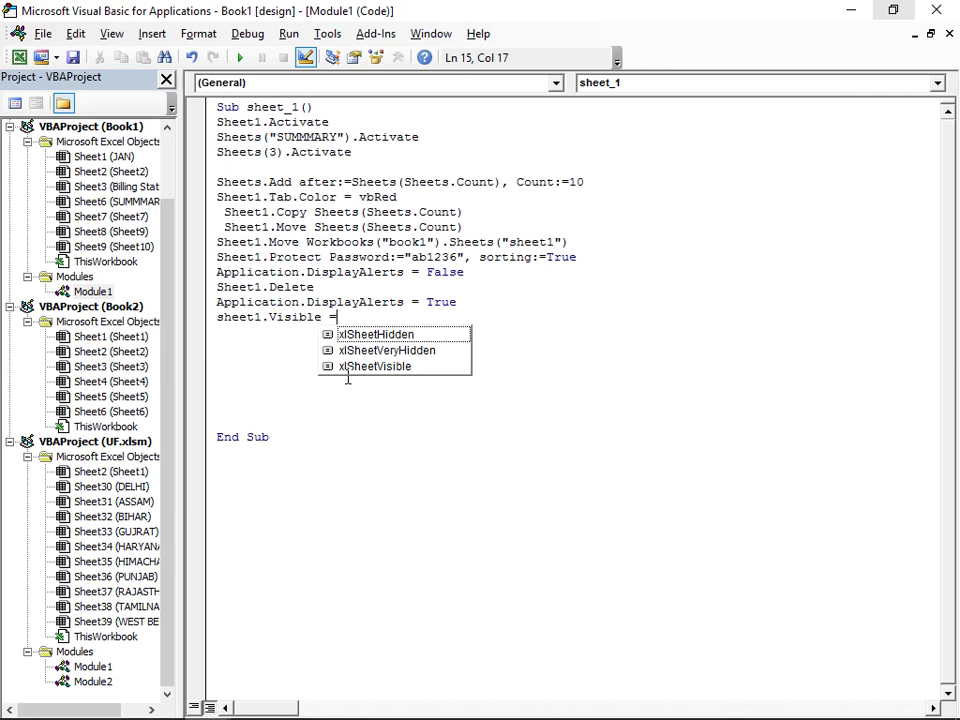
{"action": "key", "text": "Tab"}
{"action": "key", "text": "Return"}
Step: Hide the HARYANA sheet in Excel and unhide it again
{"action": "key", "text": "alt+F11"}
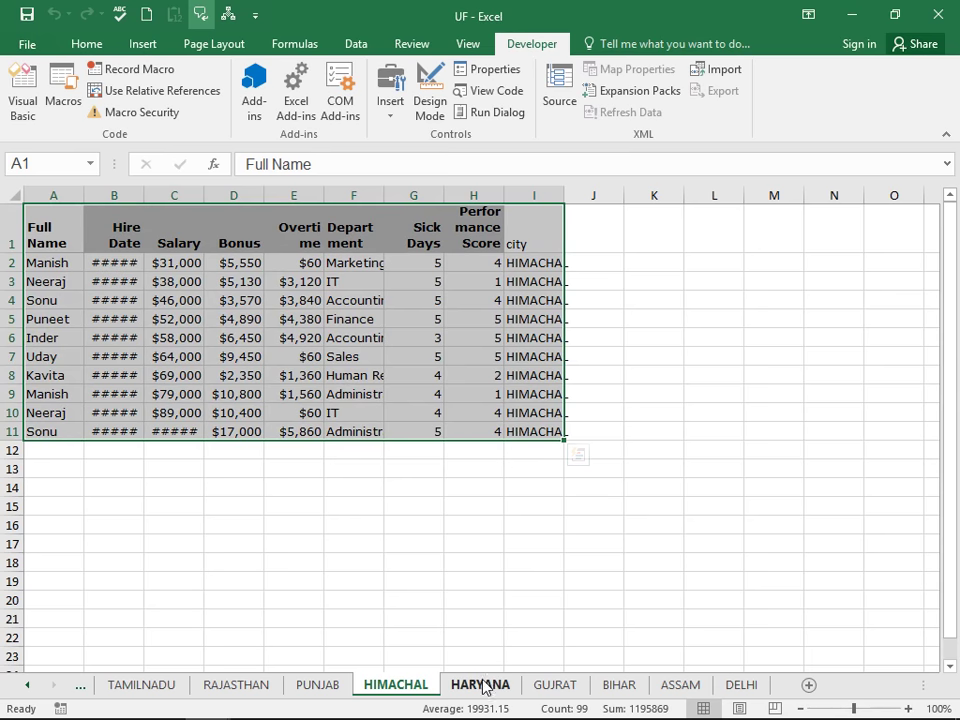
{"action": "right_click", "coordinate": [497, 683]}
{"action": "left_click", "coordinate": [547, 627]}
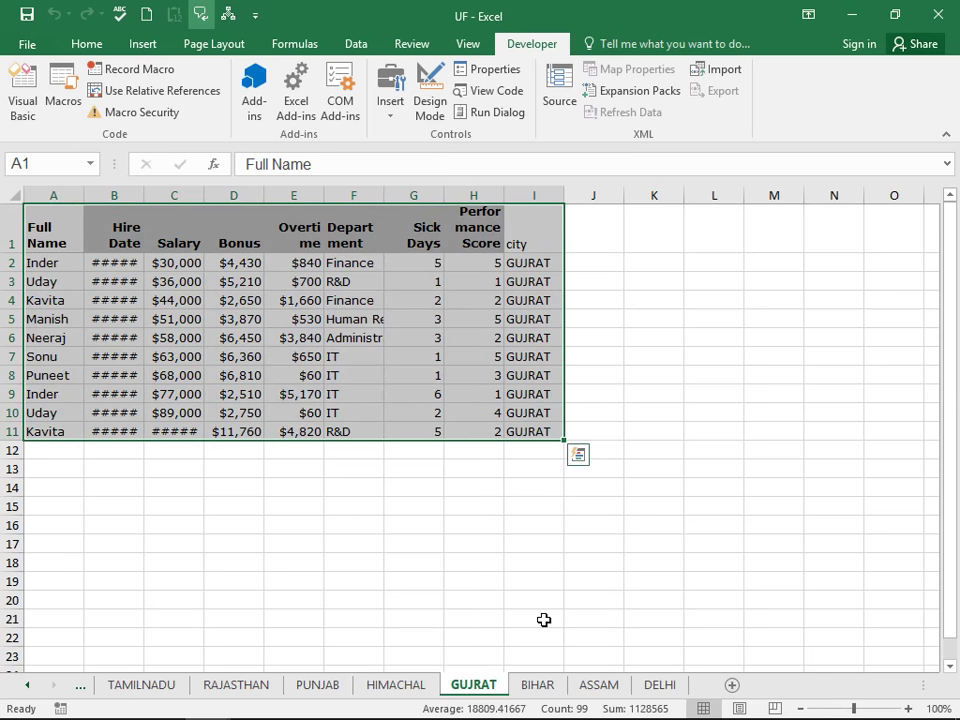
{"action": "right_click", "coordinate": [481, 688]}
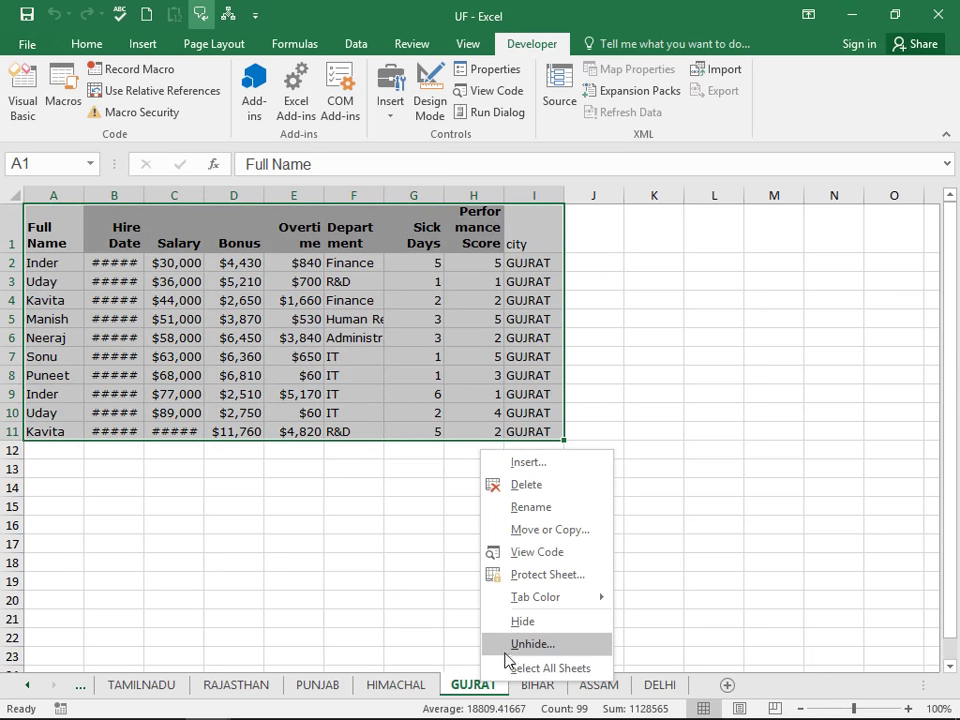
{"action": "left_click", "coordinate": [510, 648]}
{"action": "left_click", "coordinate": [532, 693]}
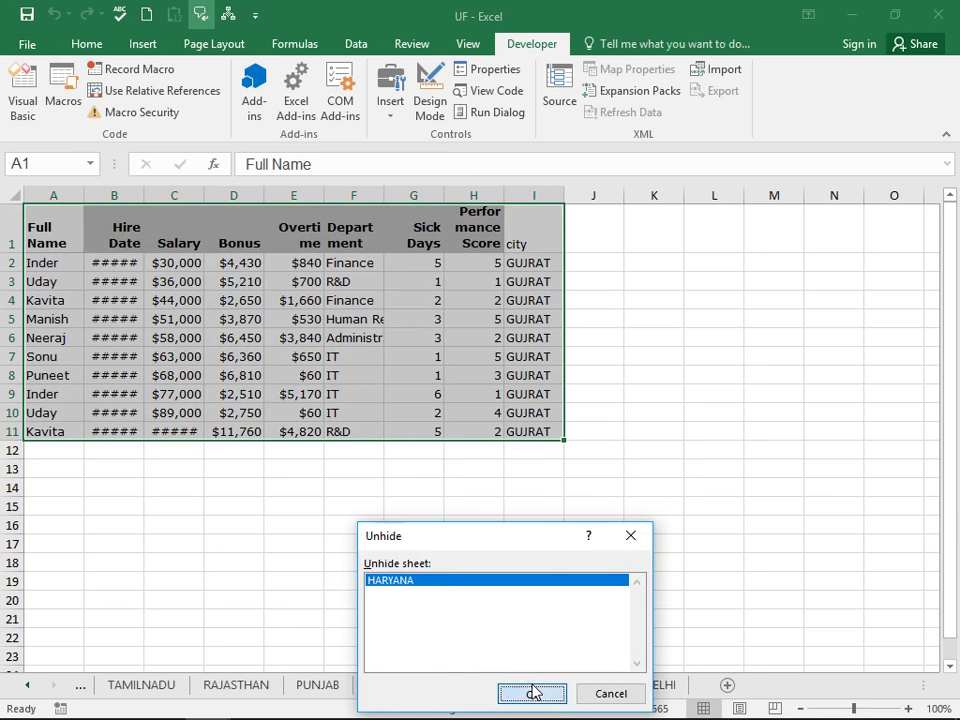
{"action": "left_click", "coordinate": [496, 488]}
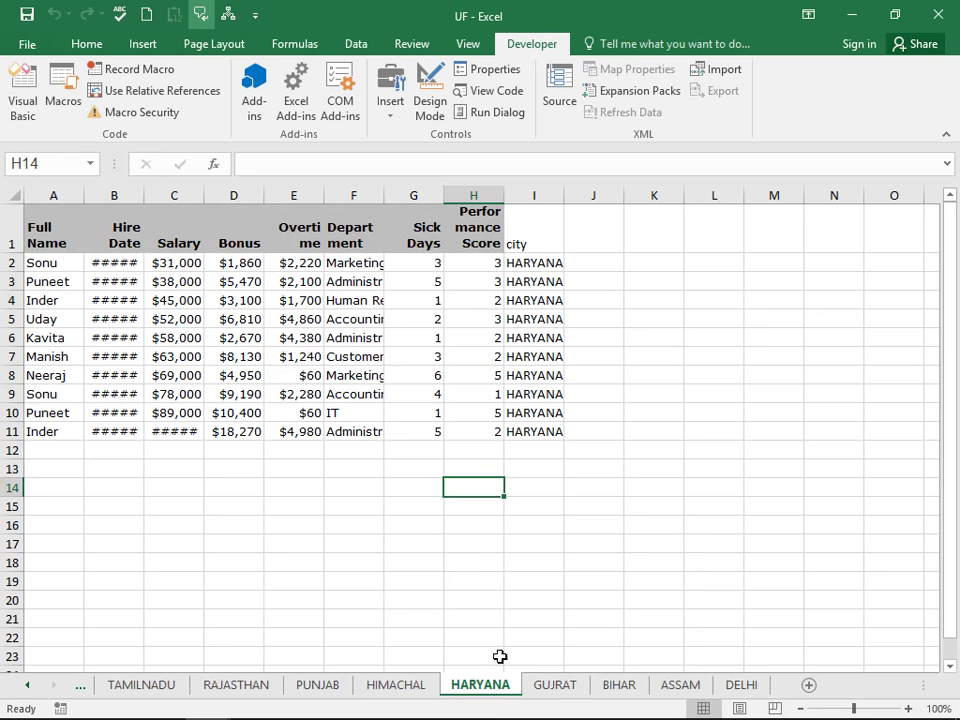
{"action": "left_click", "coordinate": [22, 92]}
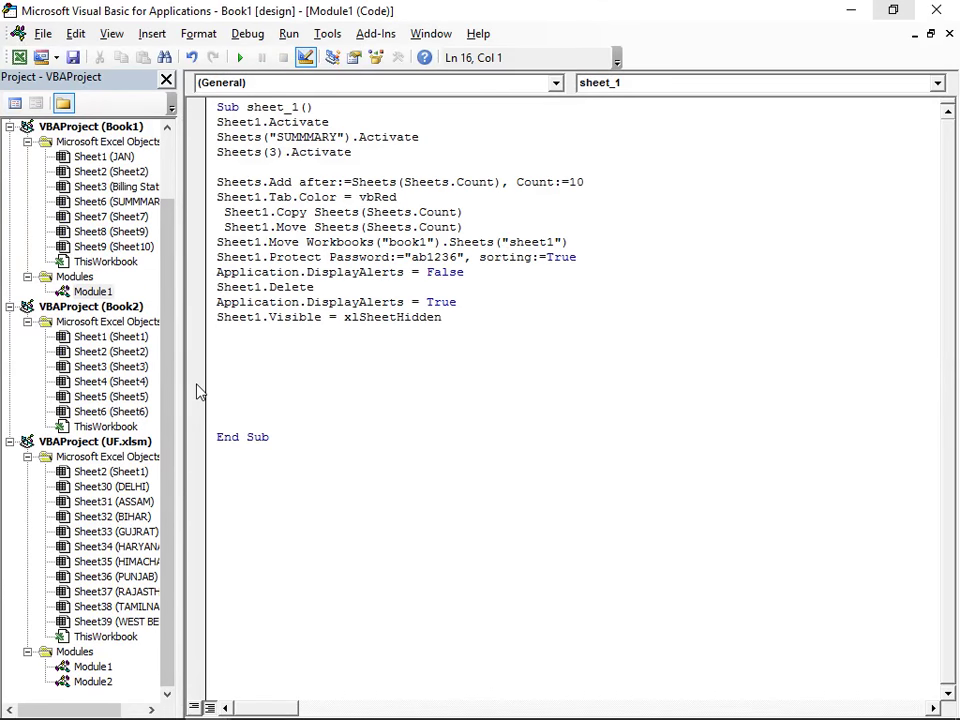
Step: Add Sheet1.Visible = xlSheetVeryHidden, briefly checking the GUJRAT sheet's tab options in Excel
{"action": "type", "text": "sheet1"}
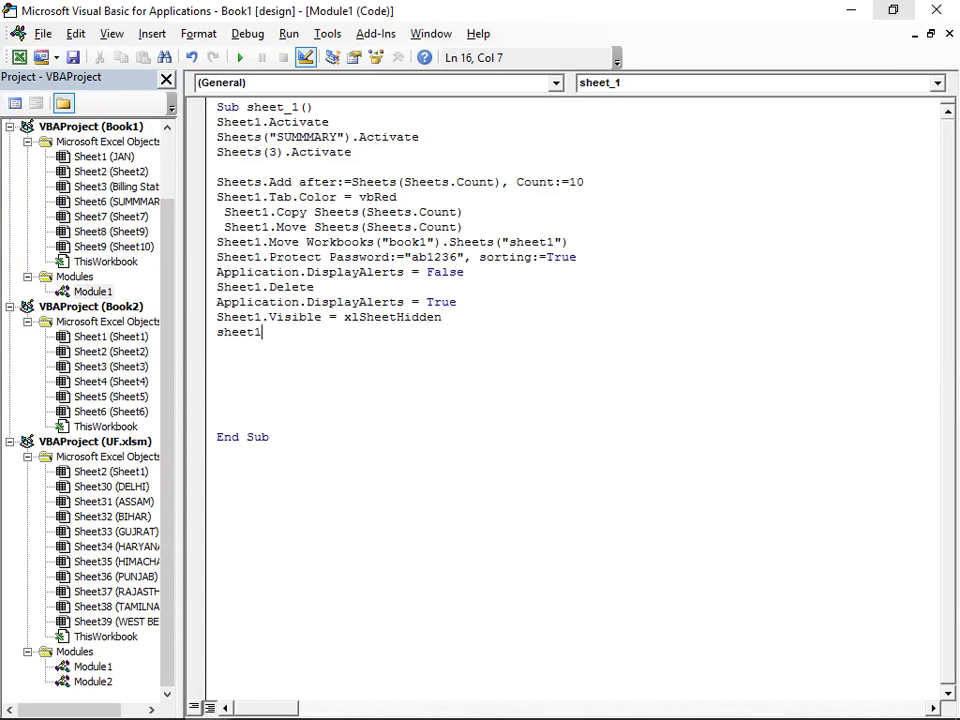
{"action": "type", "text": ".vis"}
{"action": "key", "text": "Tab"}
{"action": "type", "text": "="}
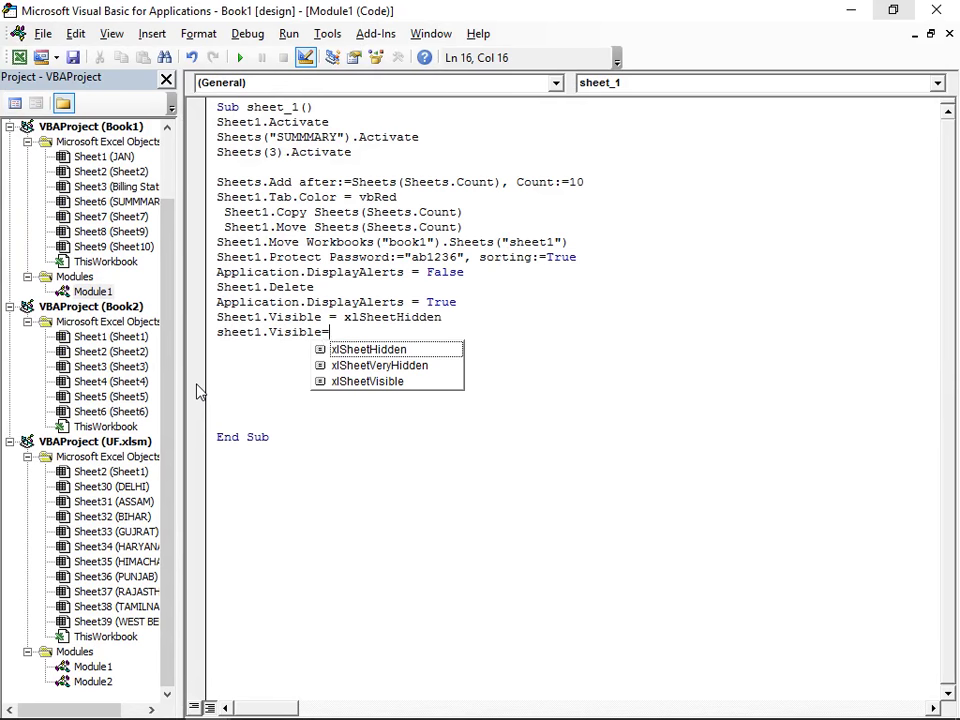
{"action": "key", "text": "Down"}
{"action": "key", "text": "Down"}
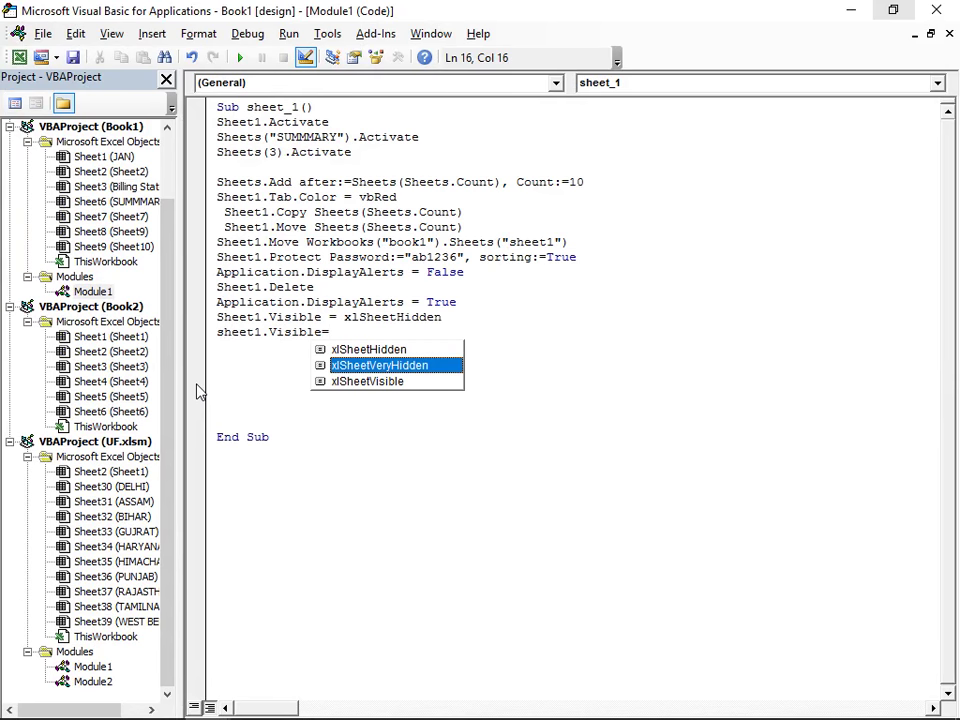
{"action": "key", "text": "Tab"}
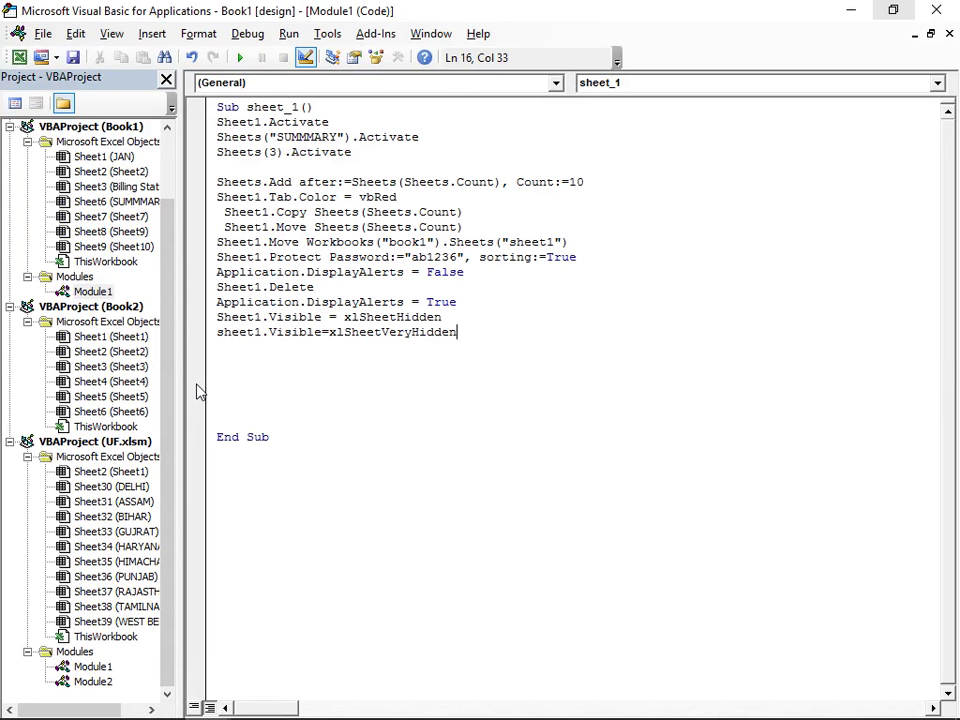
{"action": "key", "text": "alt+Tab"}
{"action": "right_click", "coordinate": [548, 690]}
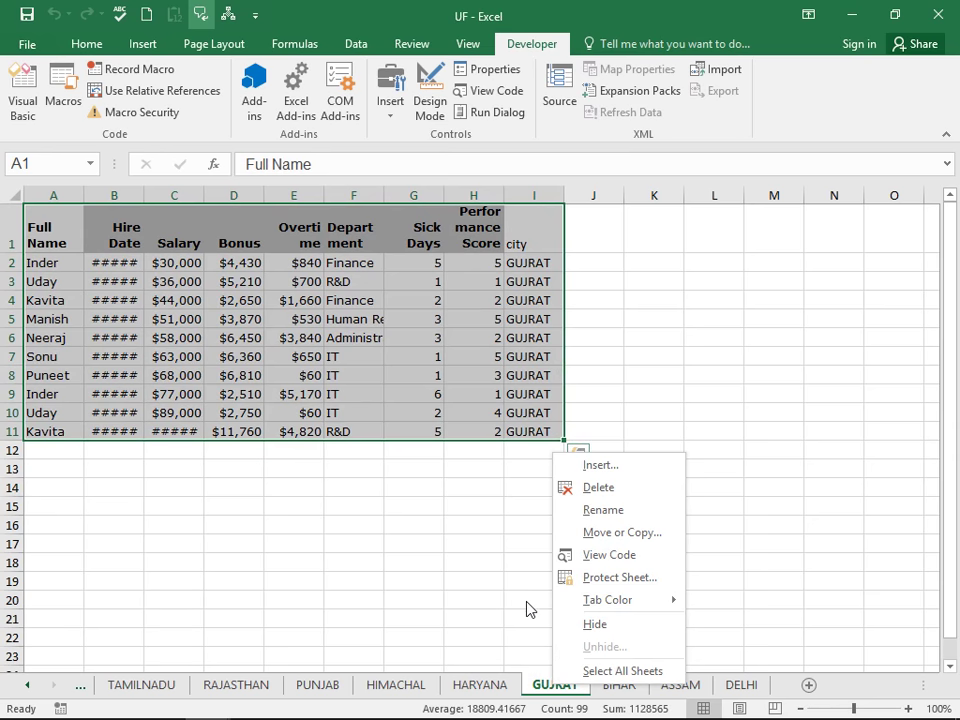
{"action": "key", "text": "Escape"}
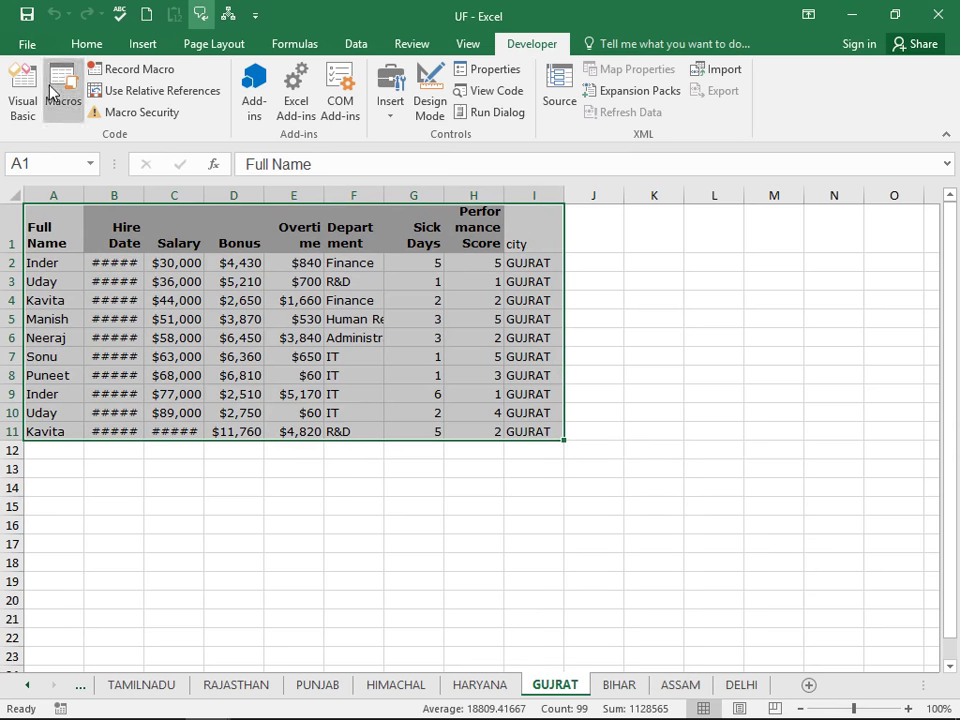
{"action": "left_click", "coordinate": [21, 108]}
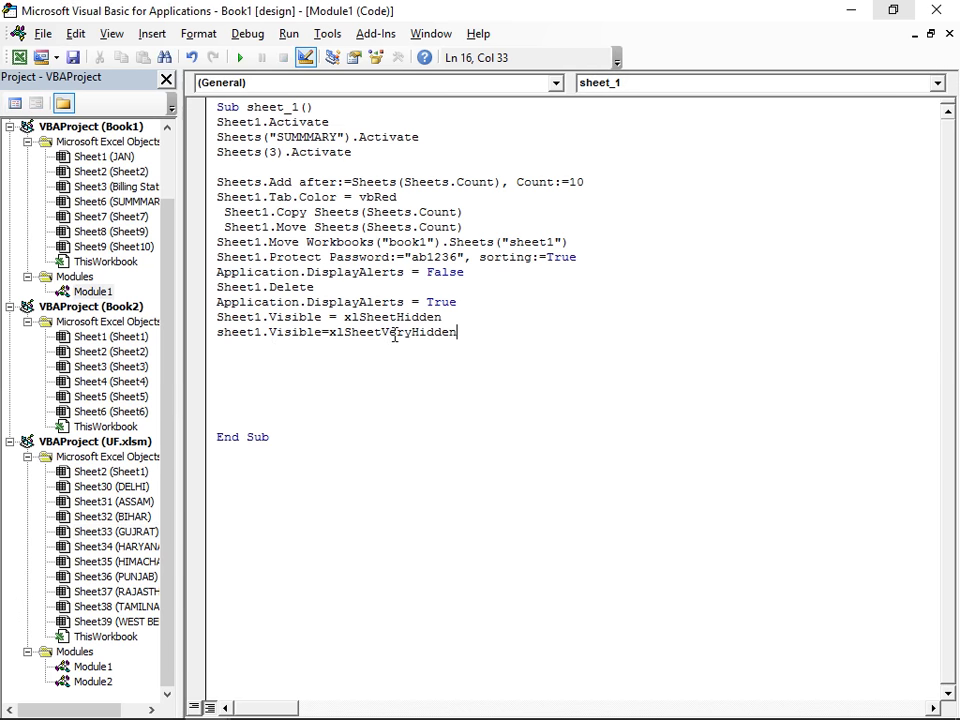
Step: Insert a blank line after the Protect line in the sheet_1 code
{"action": "left_click", "coordinate": [386, 366]}
{"action": "left_click", "coordinate": [378, 374]}
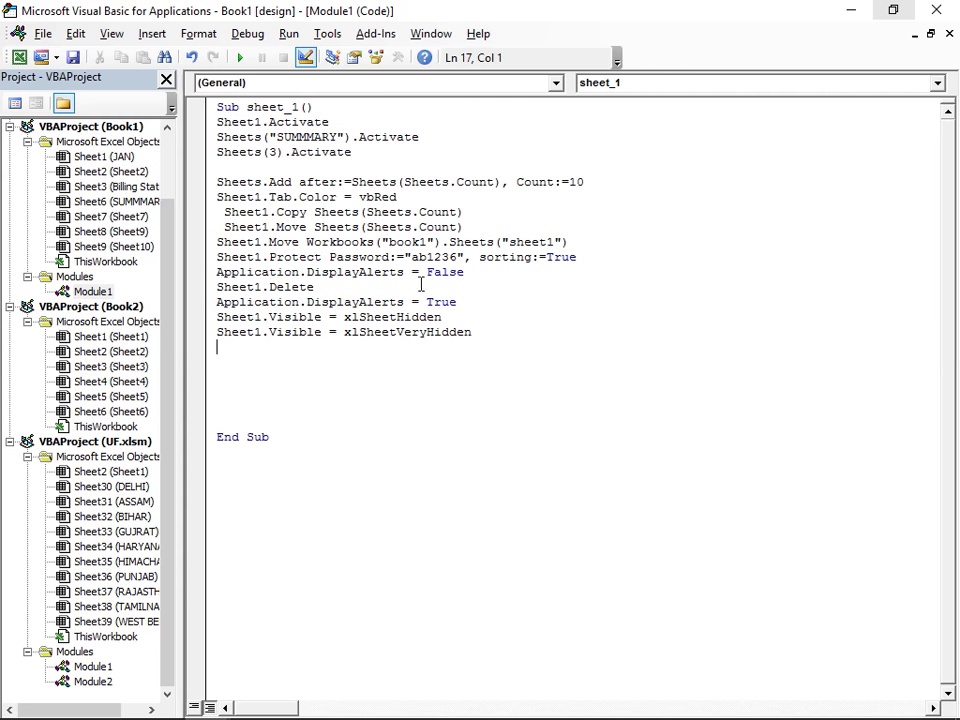
{"action": "left_click", "coordinate": [585, 256]}
{"action": "key", "text": "Return"}
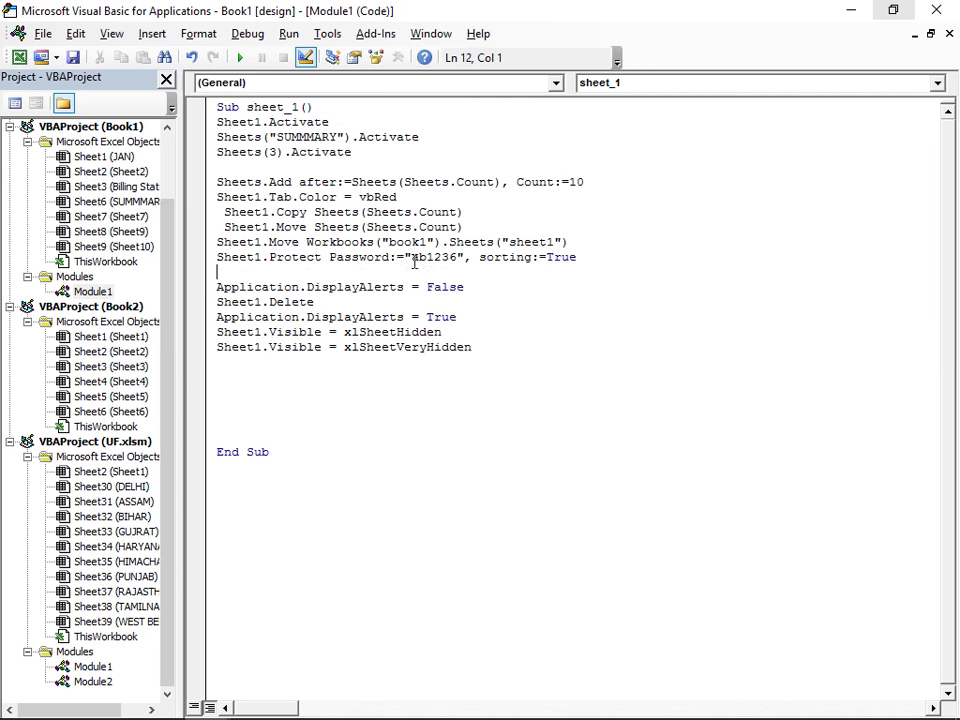
Step: Protect the HIMACHAL sheet with a password, entering and confirming it
{"action": "left_click", "coordinate": [208, 702]}
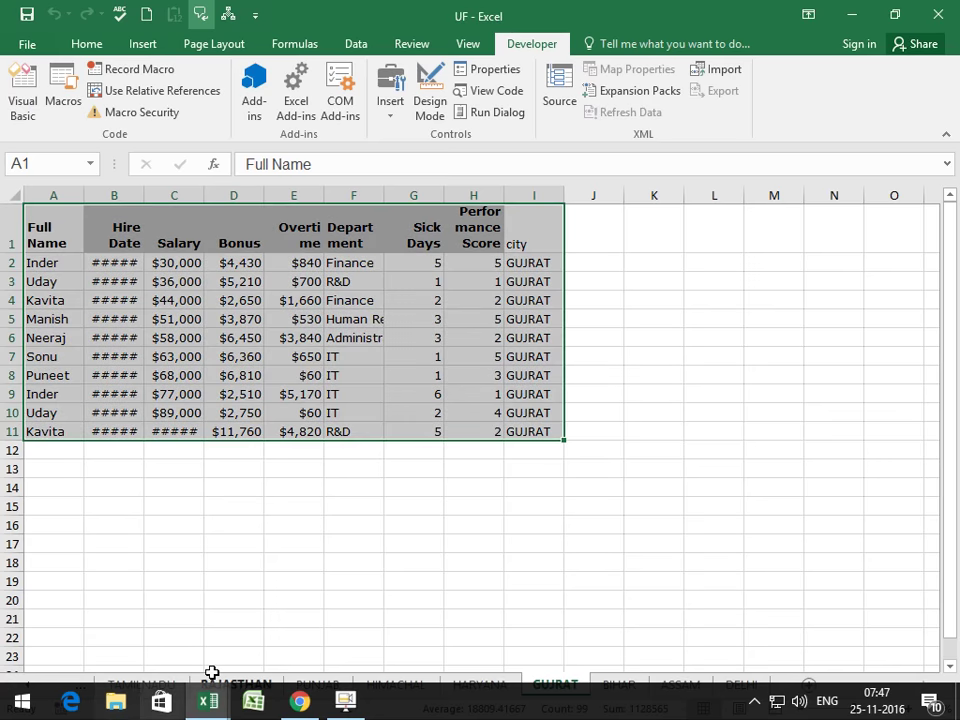
{"action": "right_click", "coordinate": [398, 686]}
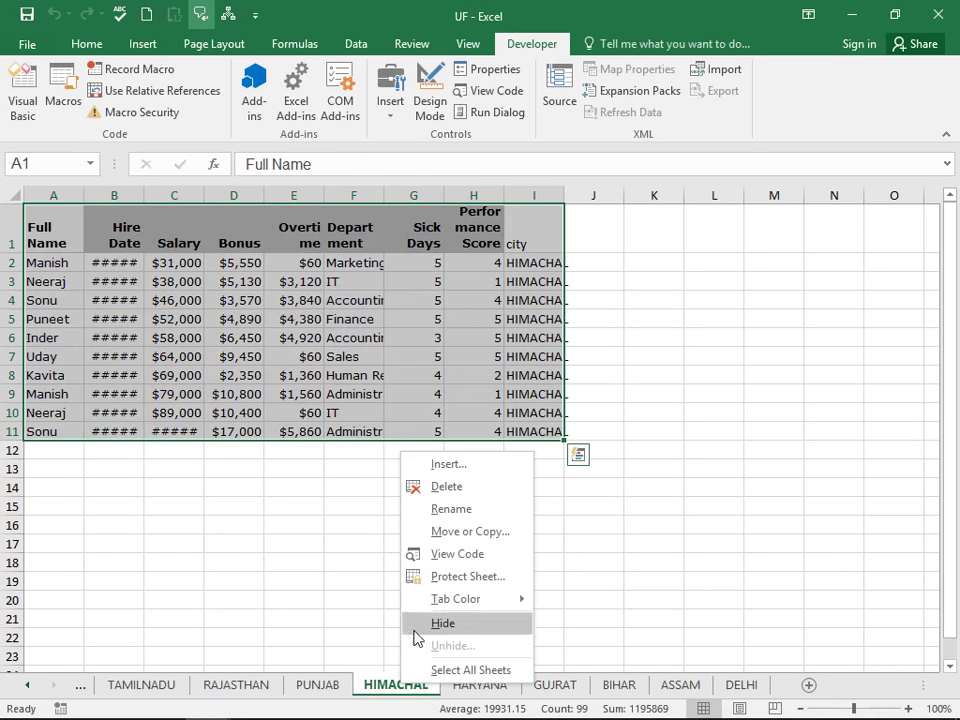
{"action": "left_click", "coordinate": [458, 577]}
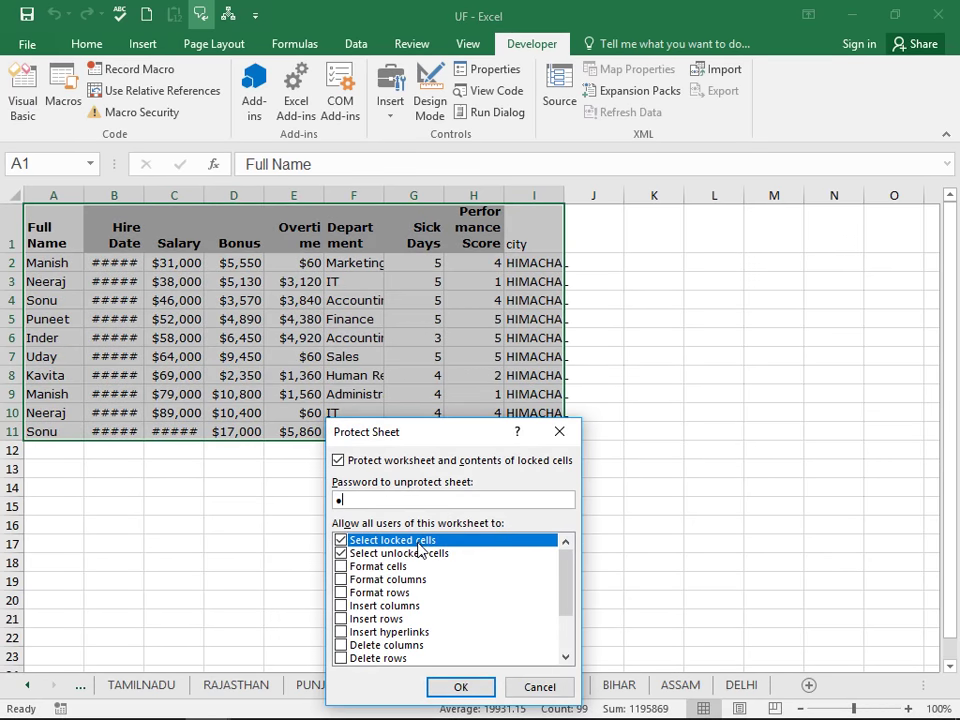
{"action": "left_click", "coordinate": [445, 690]}
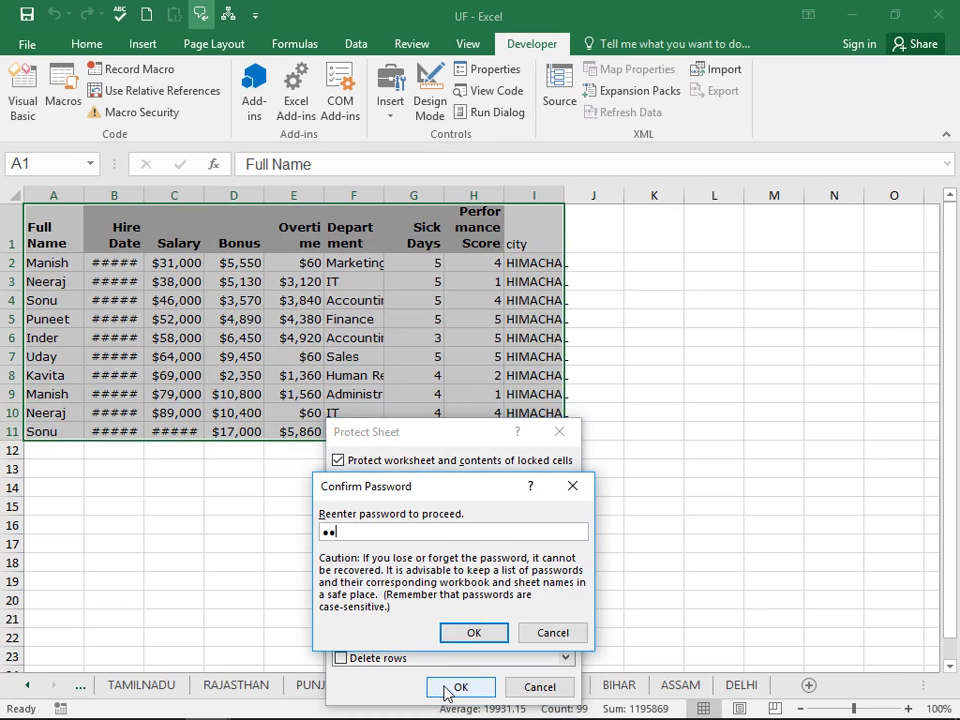
{"action": "left_click", "coordinate": [462, 633]}
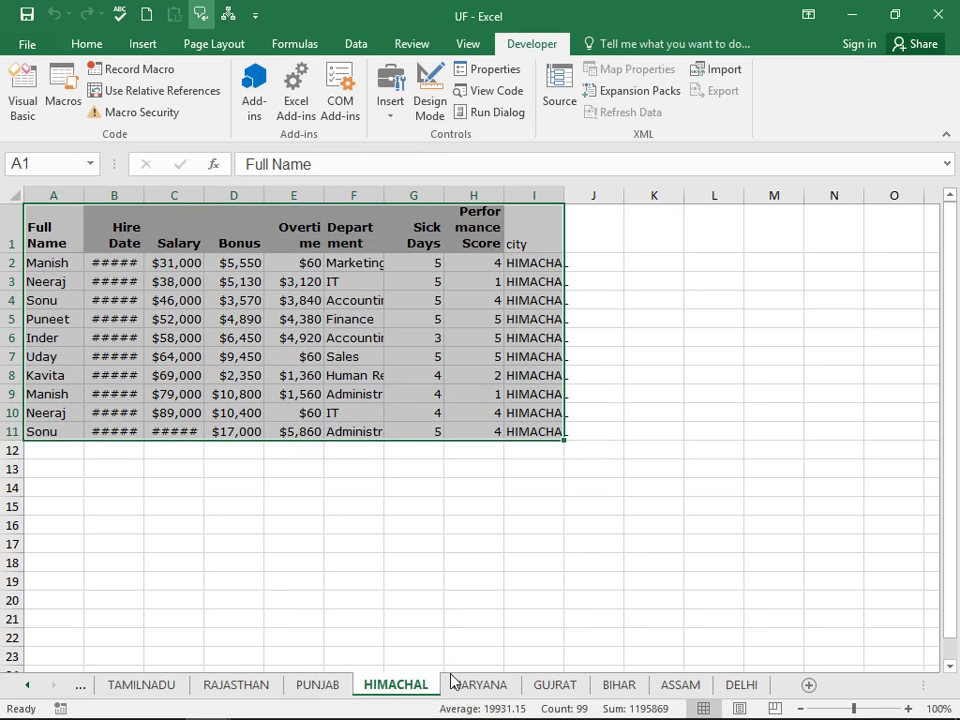
Step: Add a Sheet1.Unprotect line with the sheet's password to the sheet_1 code
{"action": "left_click", "coordinate": [10, 116]}
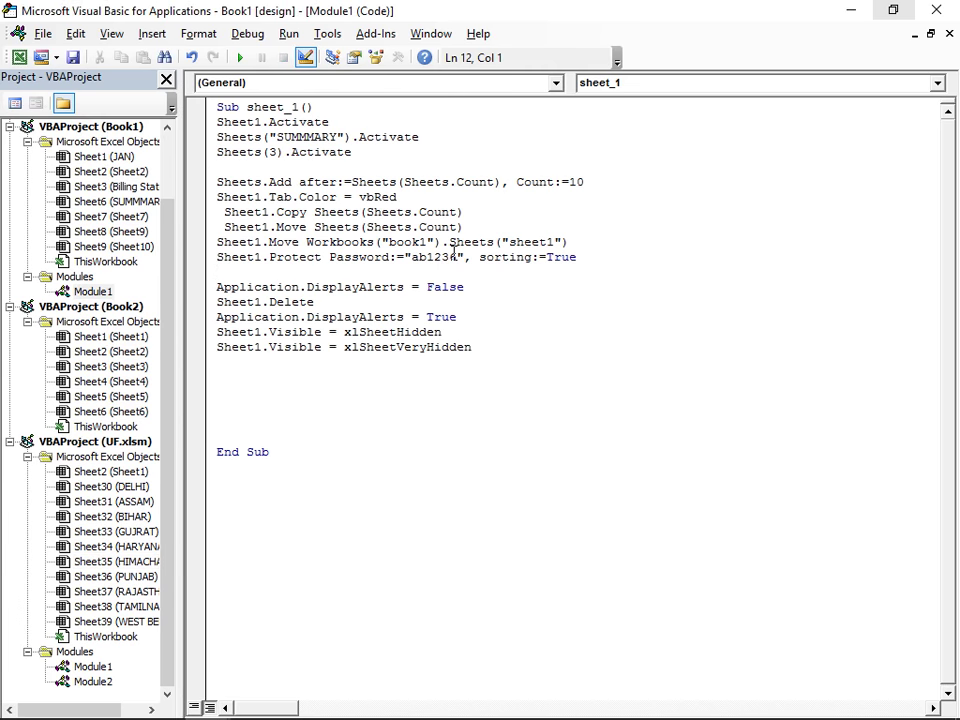
{"action": "key", "text": "Tab"}
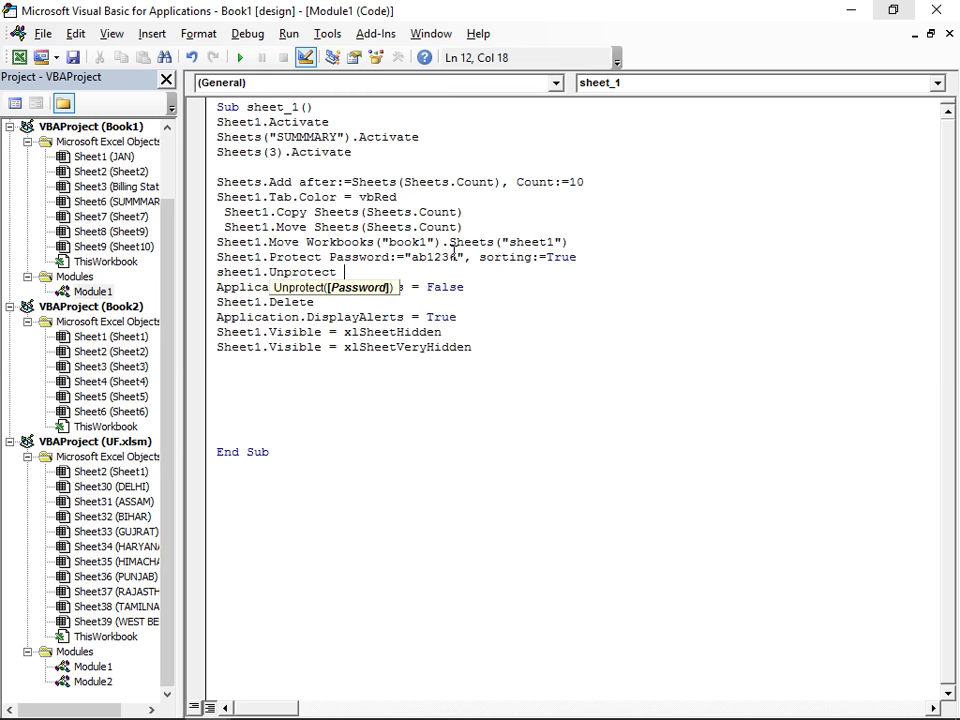
{"action": "key", "text": "Down"}
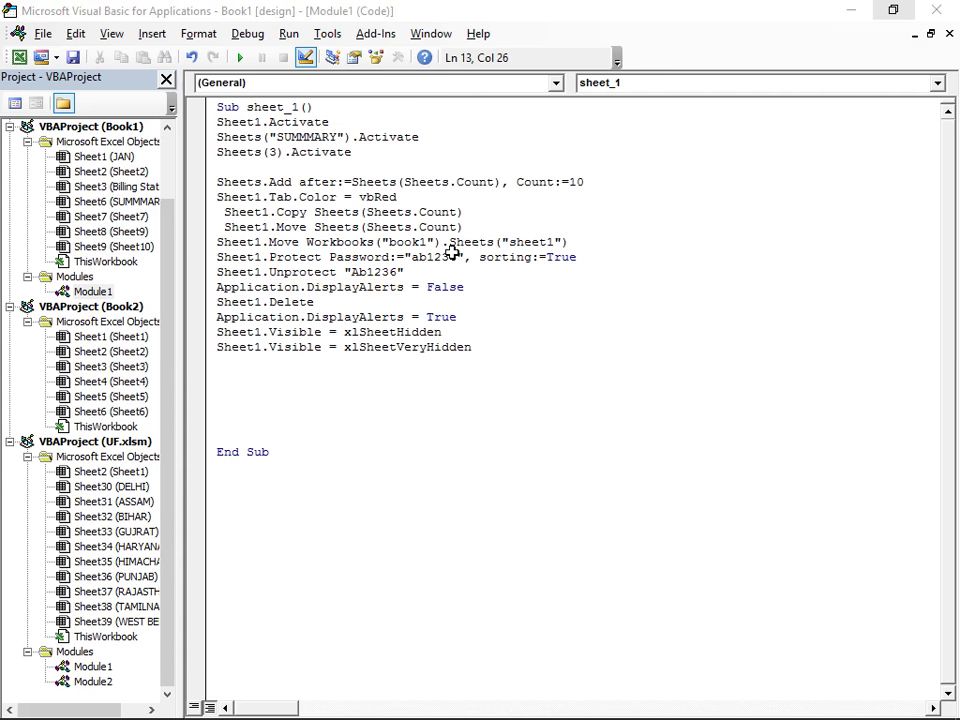
{"action": "key", "text": "alt+F11"}
{"action": "right_click", "coordinate": [388, 686]}
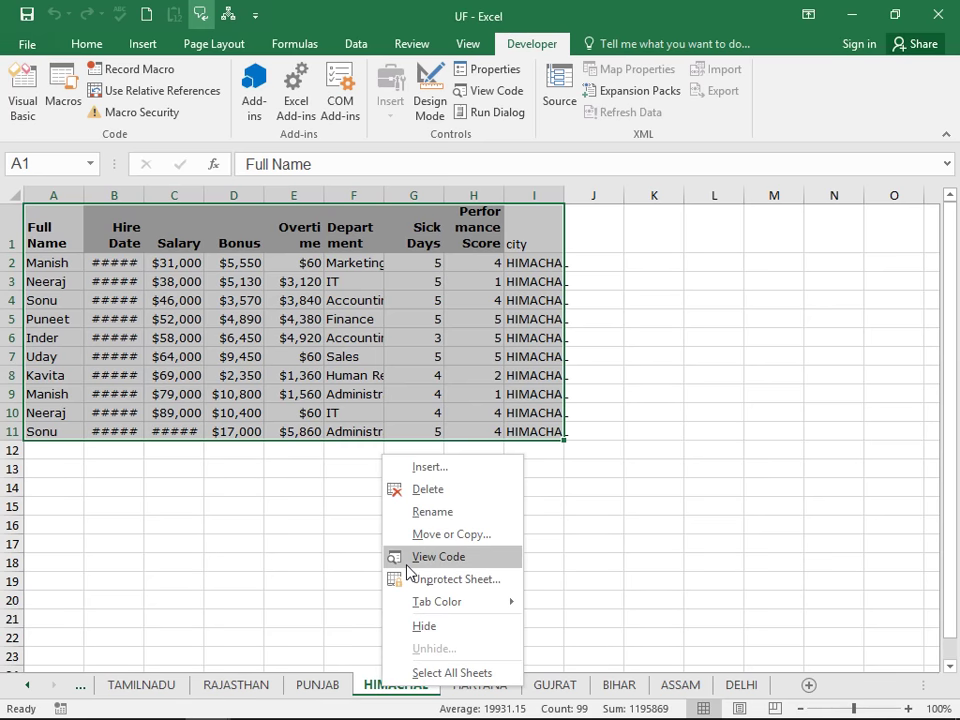
Step: Start unprotecting the HIMACHAL sheet, then cancel the password prompt
{"action": "left_click", "coordinate": [408, 577]}
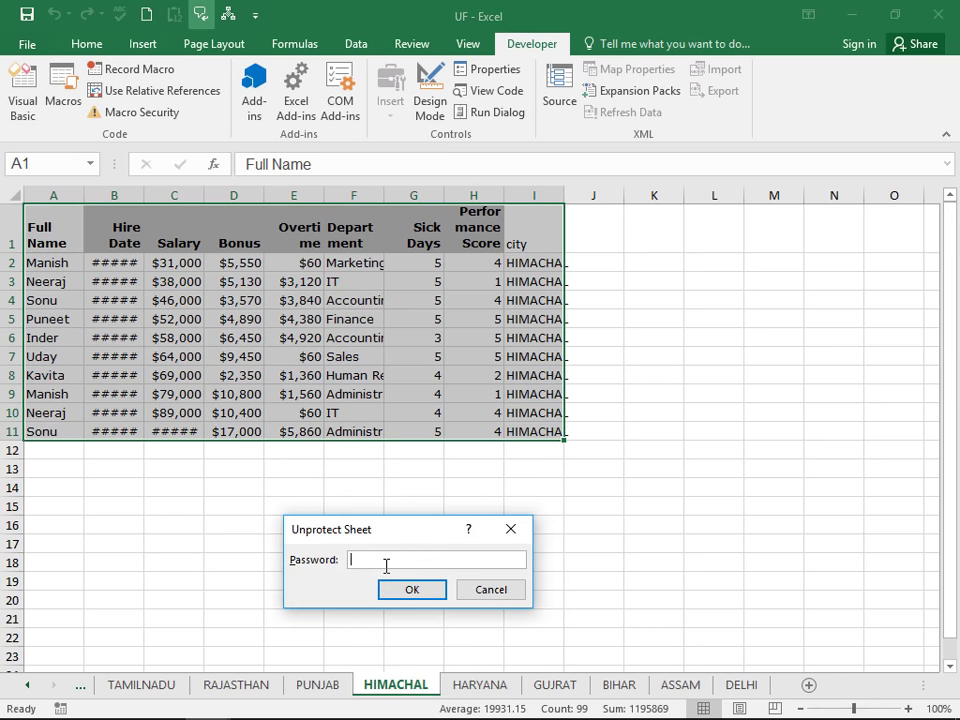
{"action": "key", "text": "Escape"}
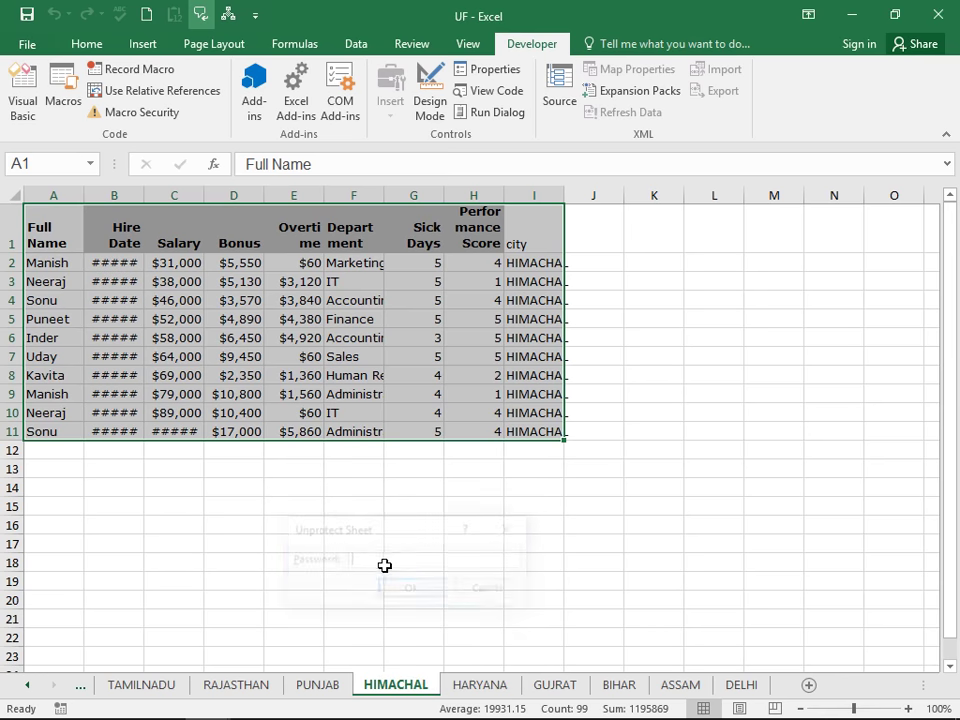
{"action": "left_click", "coordinate": [386, 566]}
Step: In the sheet_1 code, start a Sheet1 line below the very hidden line, browse its members, then erase it
{"action": "left_click", "coordinate": [22, 90]}
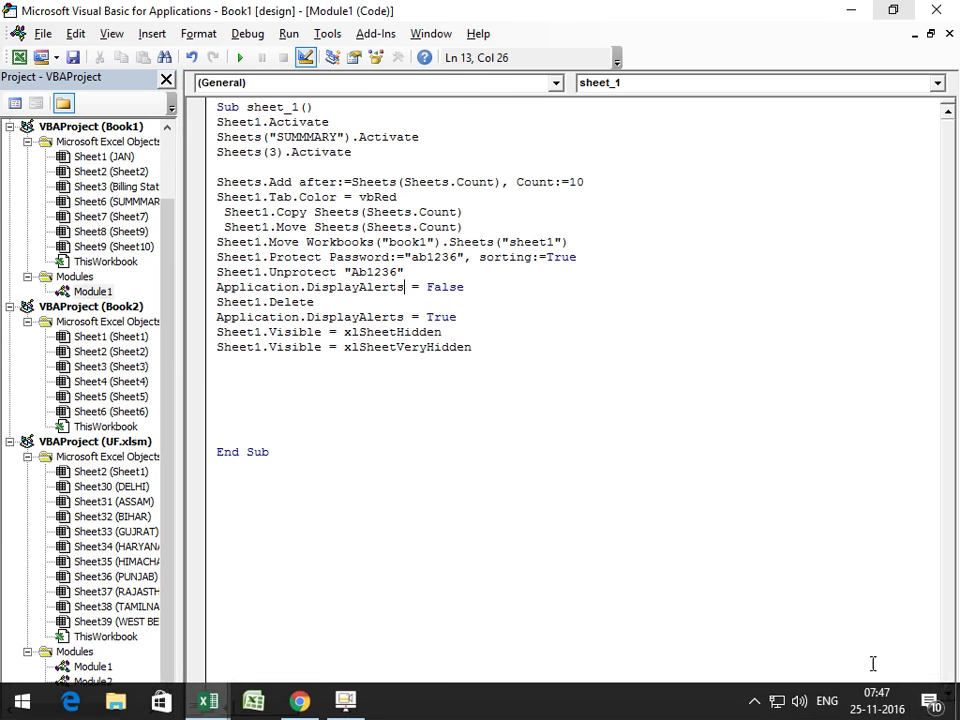
{"action": "left_click", "coordinate": [339, 425]}
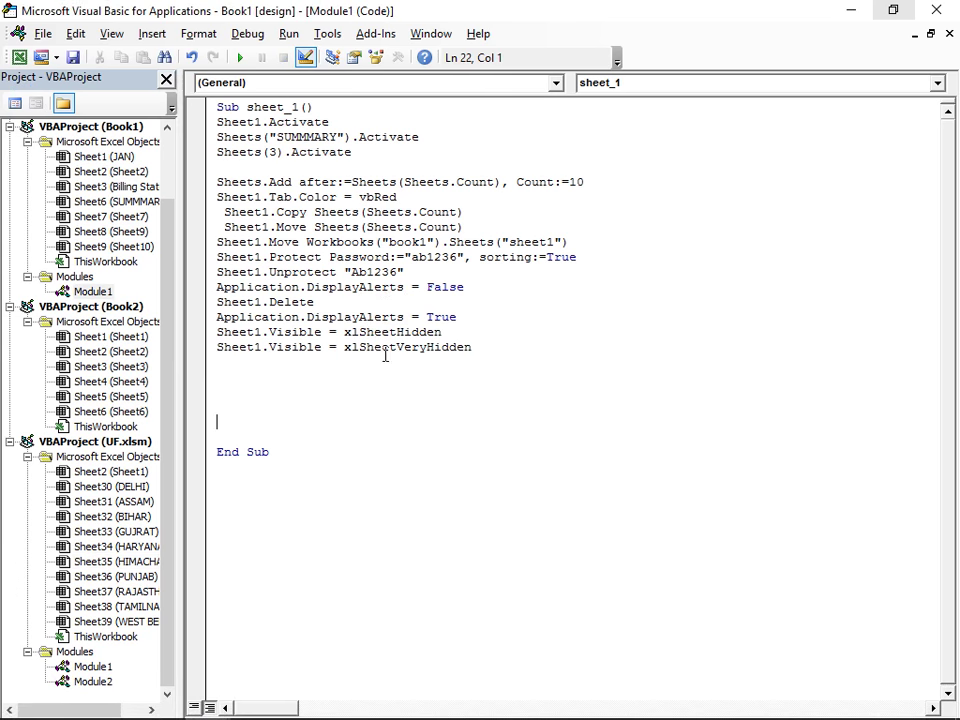
{"action": "left_click", "coordinate": [370, 393]}
{"action": "key", "text": "alt"}
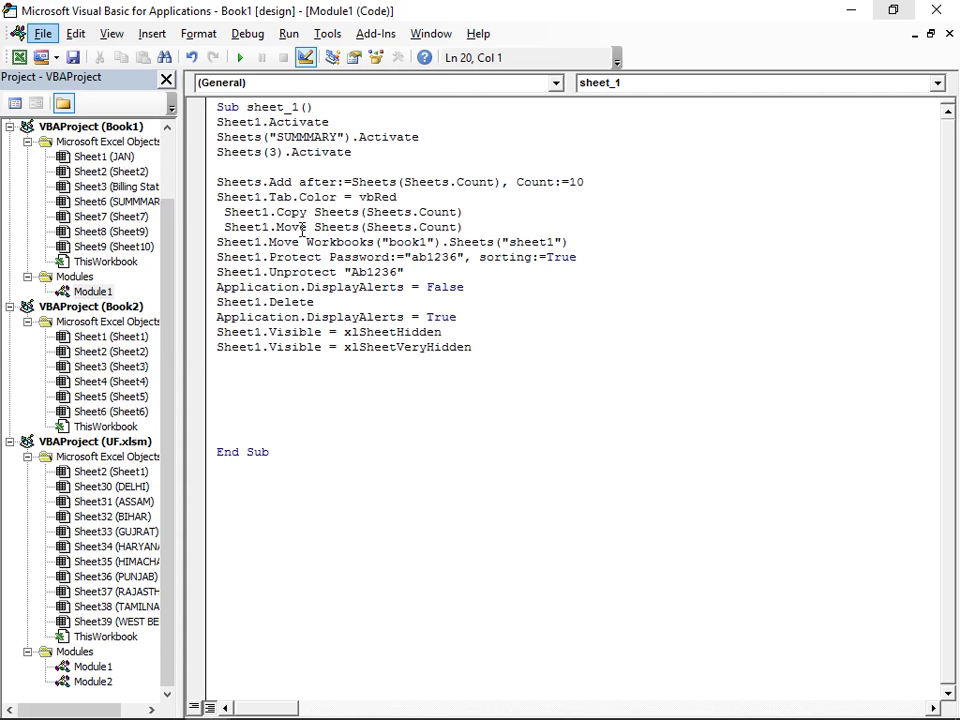
{"action": "left_click", "coordinate": [300, 392]}
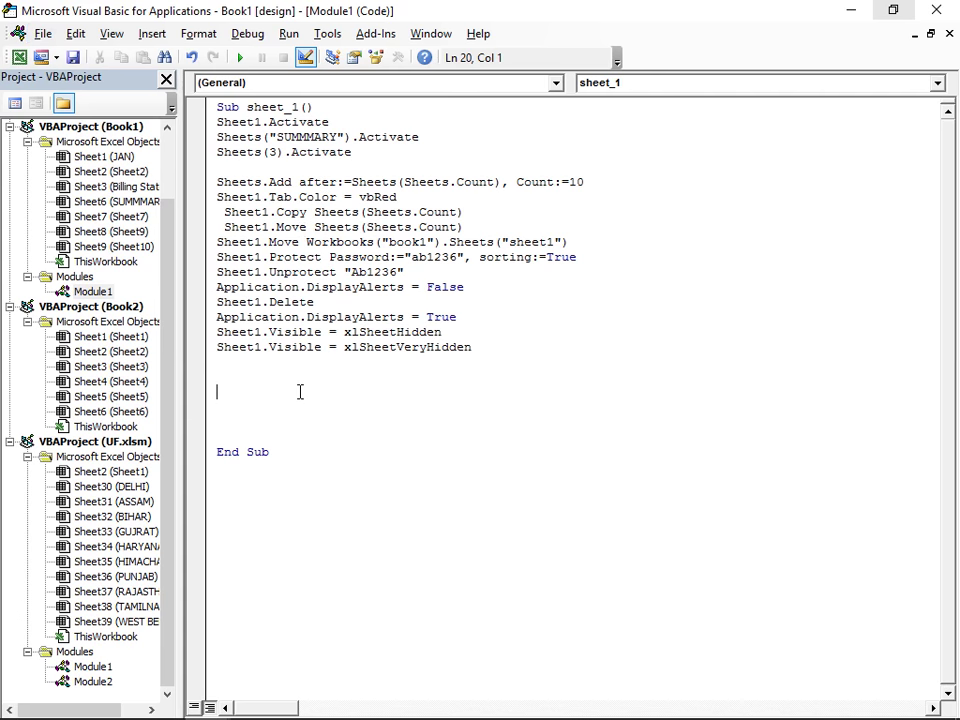
{"action": "key", "text": "Up"}
{"action": "key", "text": "Up"}
{"action": "type", "text": "sh"}
{"action": "type", "text": "eet1."}
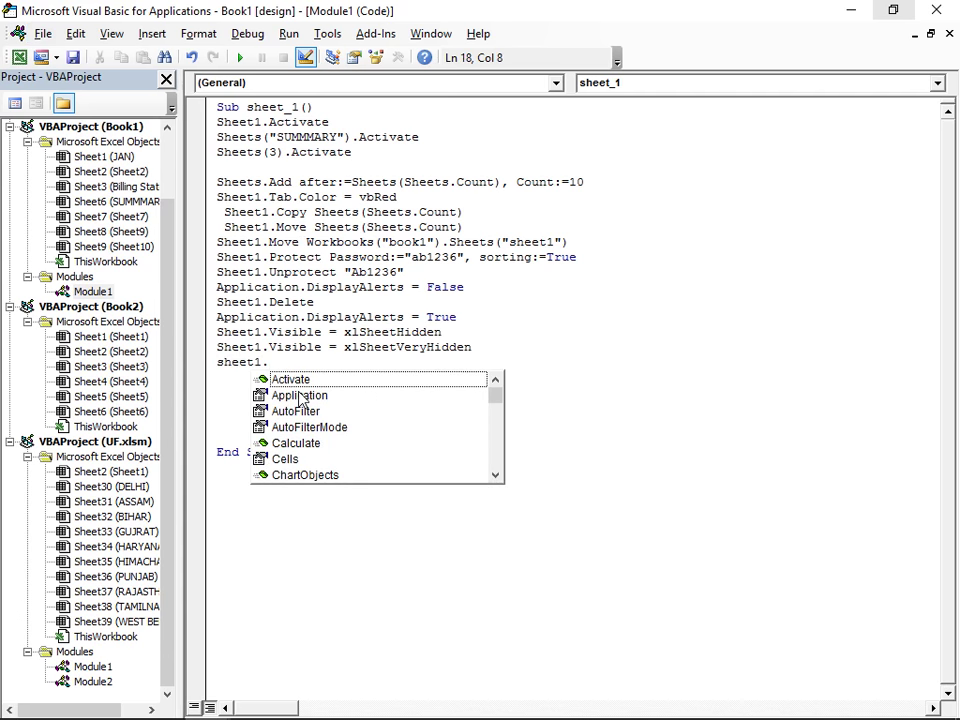
{"action": "left_click", "coordinate": [300, 395]}
{"action": "key", "text": "Escape"}
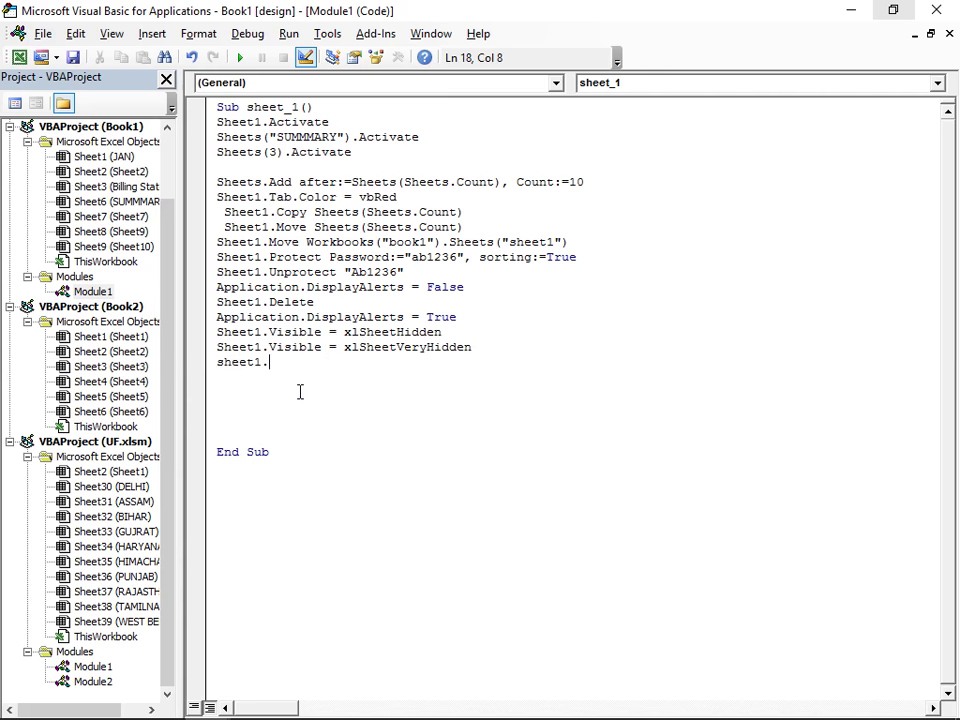
{"action": "key", "text": "BackSpace"}
{"action": "key", "text": "BackSpace"}
{"action": "key", "text": "BackSpace"}
{"action": "key", "text": "BackSpace"}
{"action": "key", "text": "BackSpace"}
{"action": "key", "text": "BackSpace"}
{"action": "key", "text": "BackSpace"}
Step: Close the VBA editor, then close UF.xlsm and Book2 without saving
{"action": "left_click", "coordinate": [948, 9]}
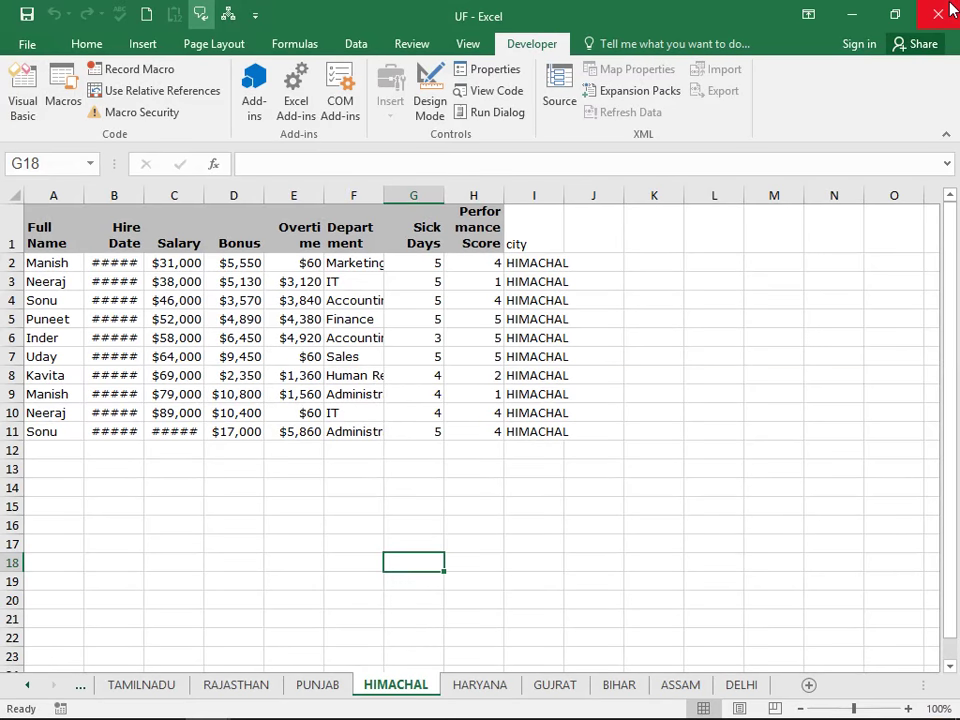
{"action": "left_click", "coordinate": [940, 14]}
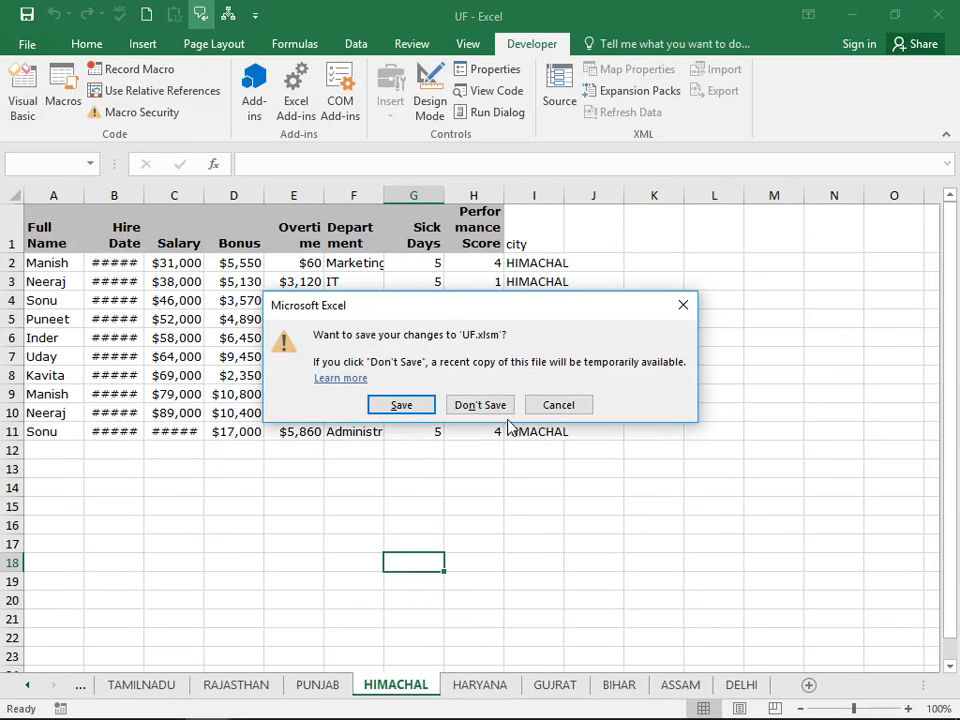
{"action": "left_click", "coordinate": [492, 405]}
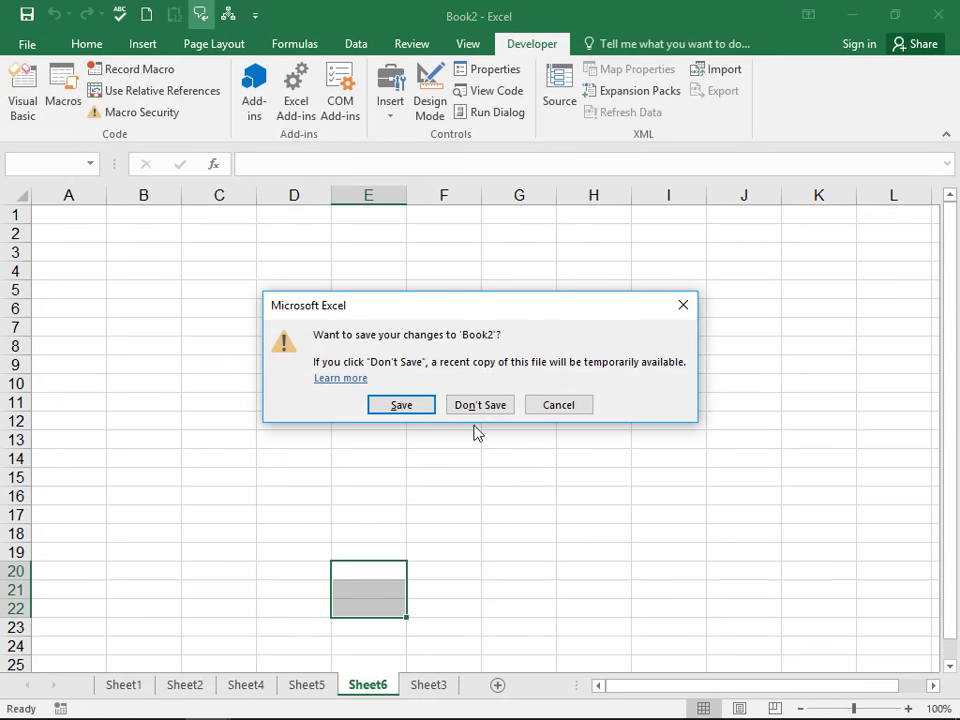
{"action": "left_click", "coordinate": [569, 409]}
{"action": "mouse_move", "coordinate": [207, 702]}
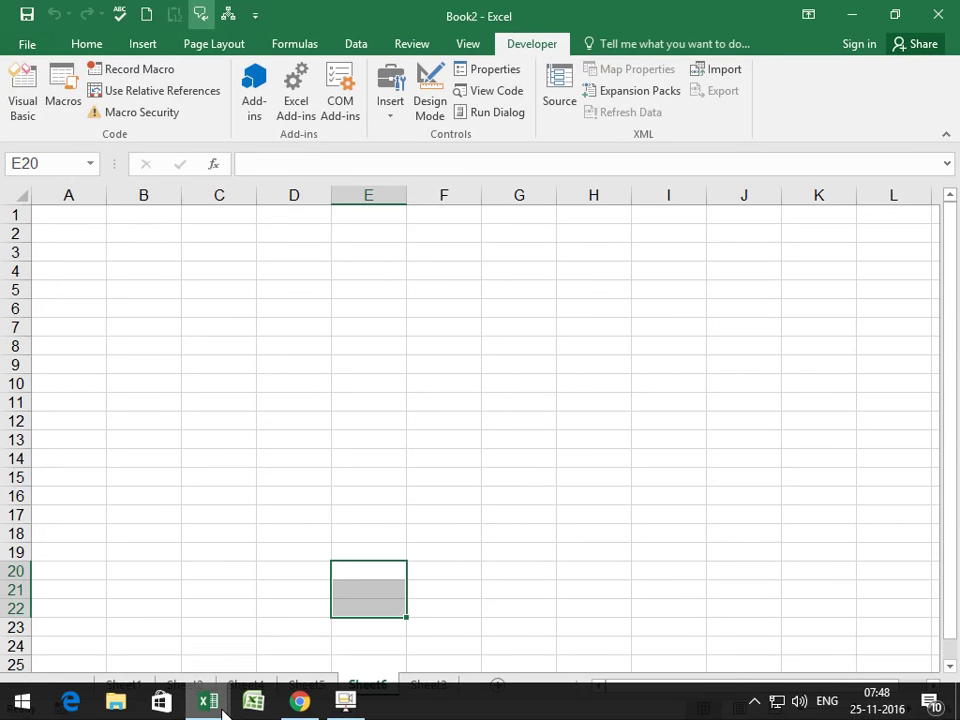
{"action": "left_click", "coordinate": [257, 662]}
{"action": "left_click", "coordinate": [938, 14]}
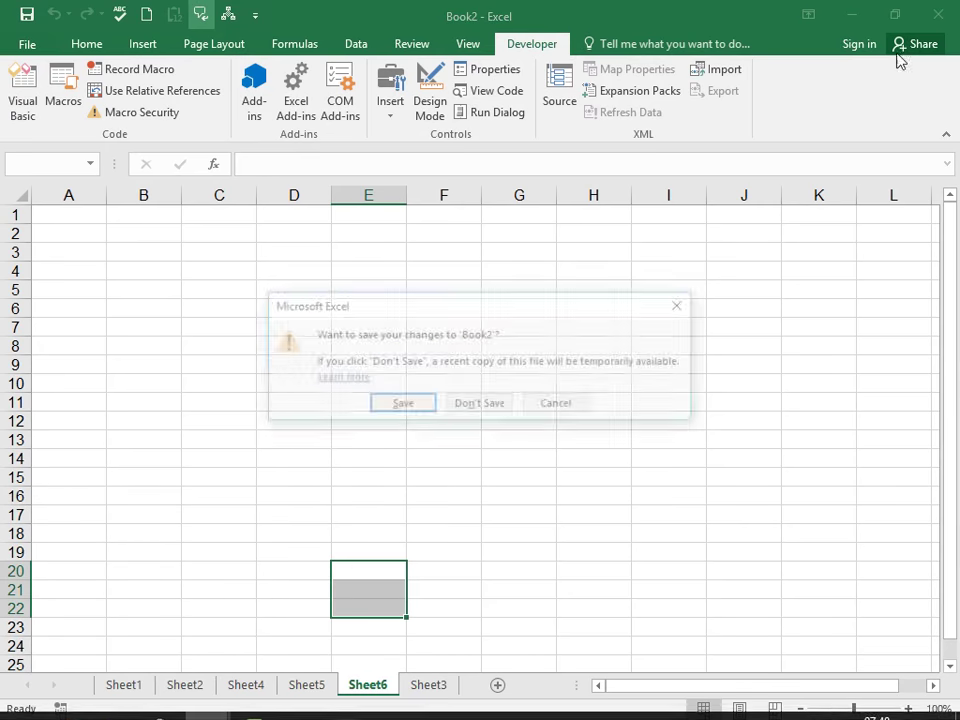
{"action": "left_click", "coordinate": [497, 404]}
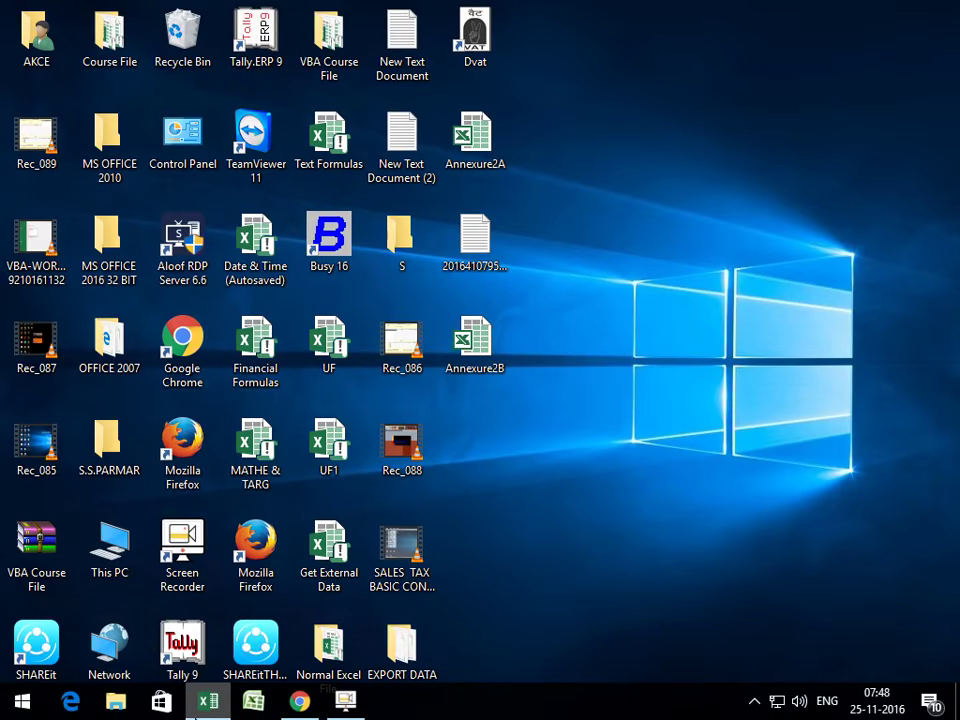
Step: From Book1, create a new blank workbook, Book3
{"action": "left_click", "coordinate": [207, 700]}
{"action": "left_click", "coordinate": [201, 589]}
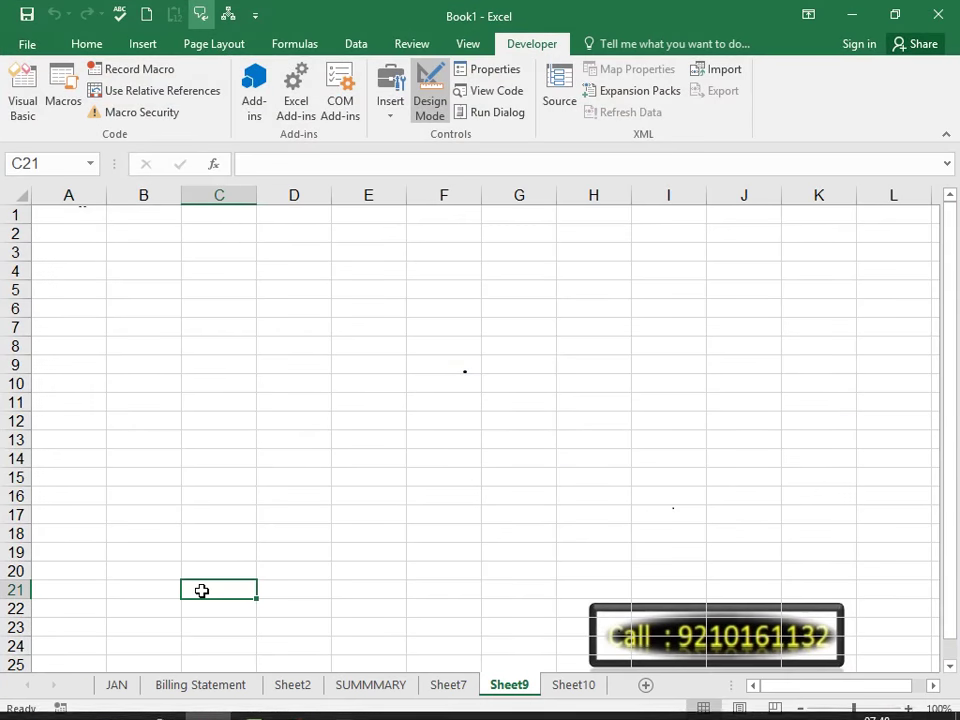
{"action": "left_click", "coordinate": [27, 43]}
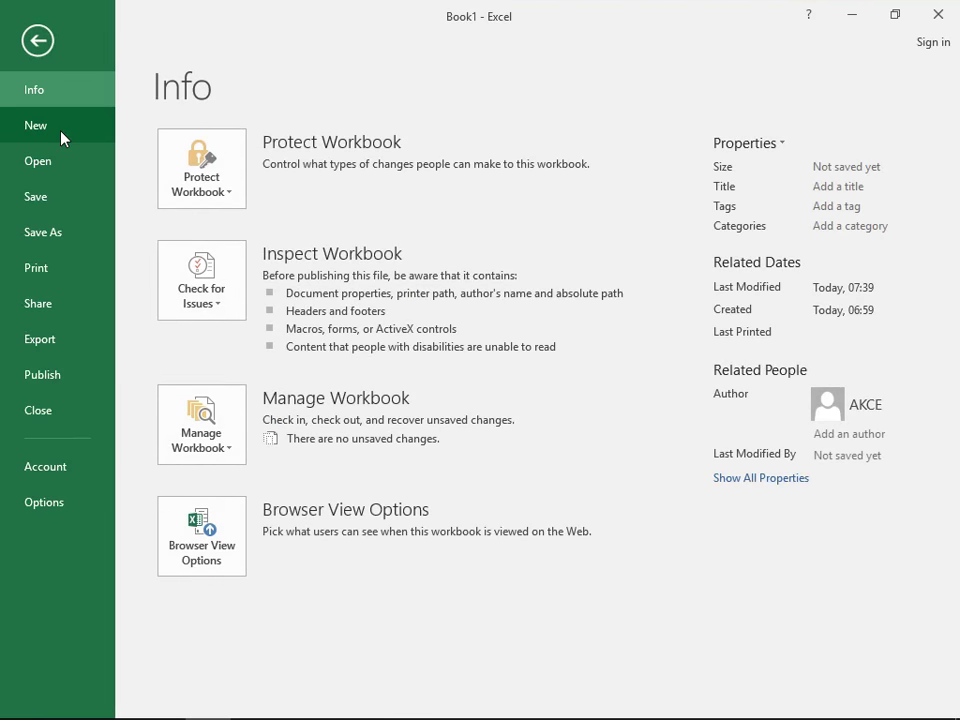
{"action": "left_click", "coordinate": [61, 138]}
{"action": "left_click", "coordinate": [223, 358]}
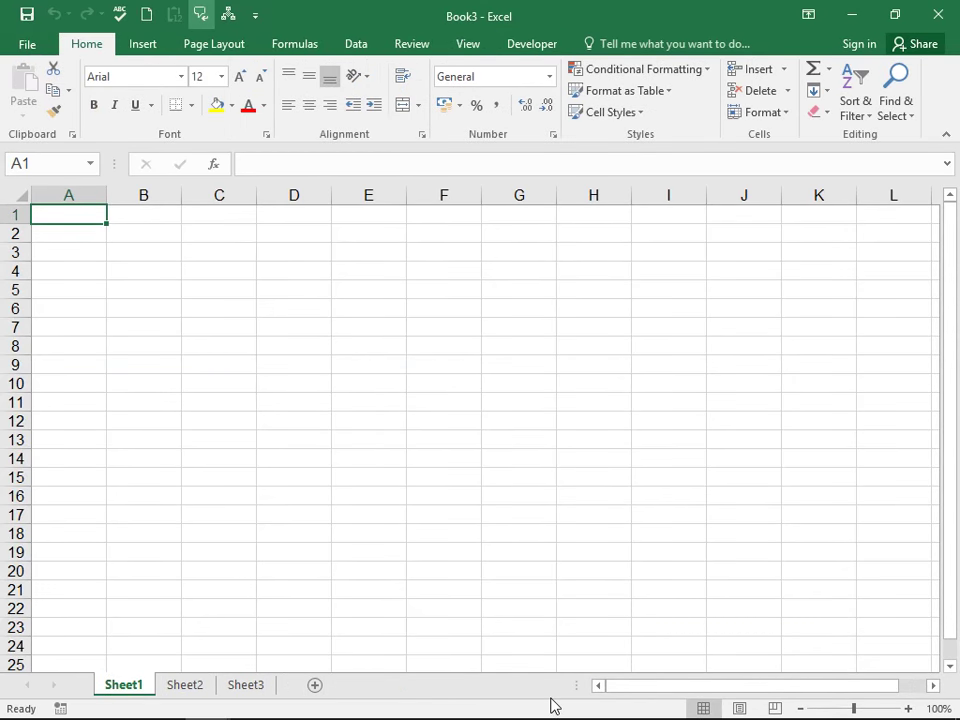
Step: Delete the 2016 folder from Local Disk (E:) in File Explorer
{"action": "key", "text": "super+e"}
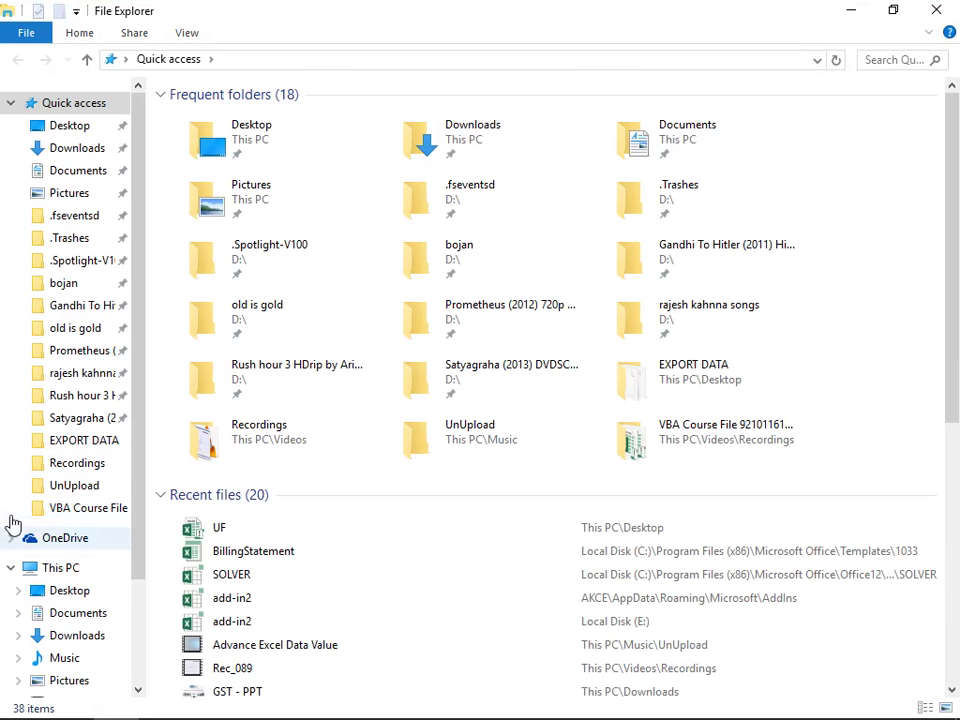
{"action": "left_click_drag", "start_coordinate": [141, 536], "coordinate": [137, 621]}
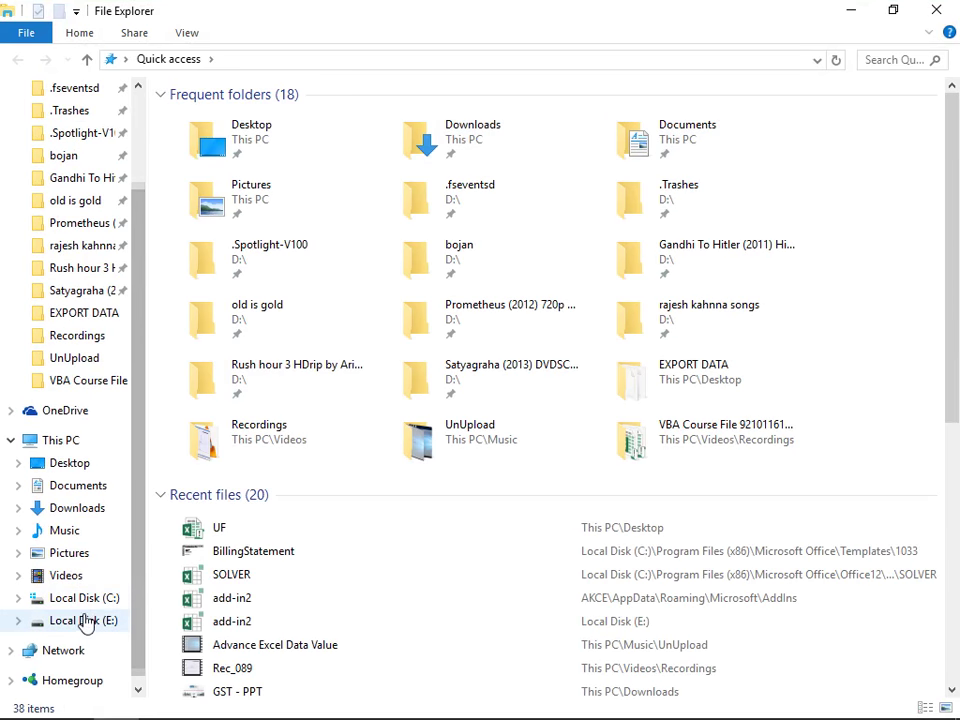
{"action": "left_click", "coordinate": [86, 621]}
{"action": "left_click", "coordinate": [236, 117]}
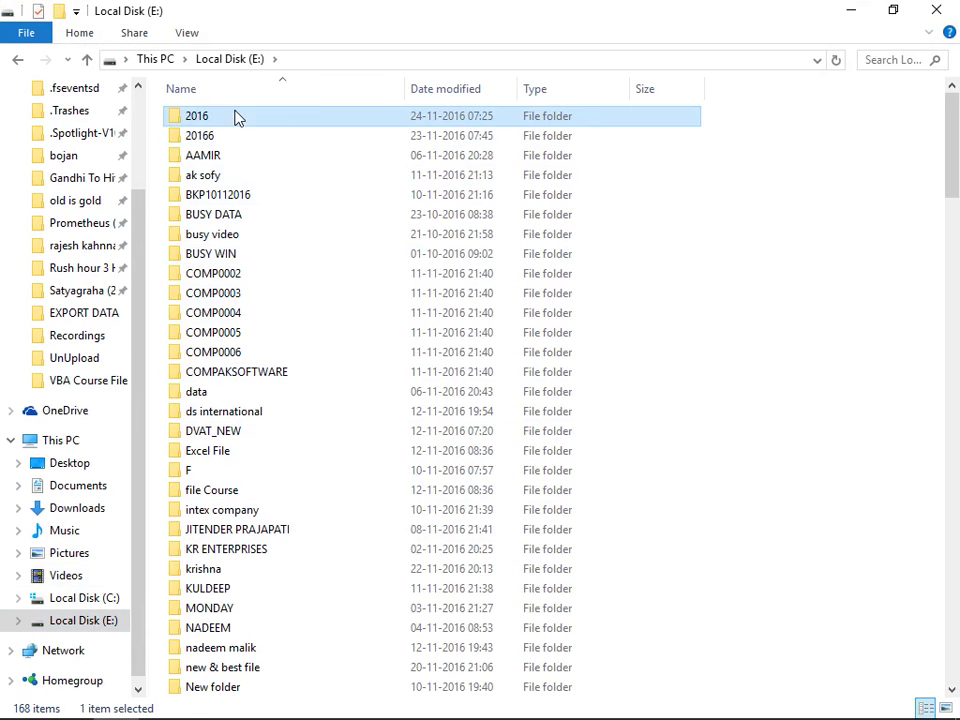
{"action": "right_click", "coordinate": [236, 117]}
{"action": "left_click", "coordinate": [279, 486]}
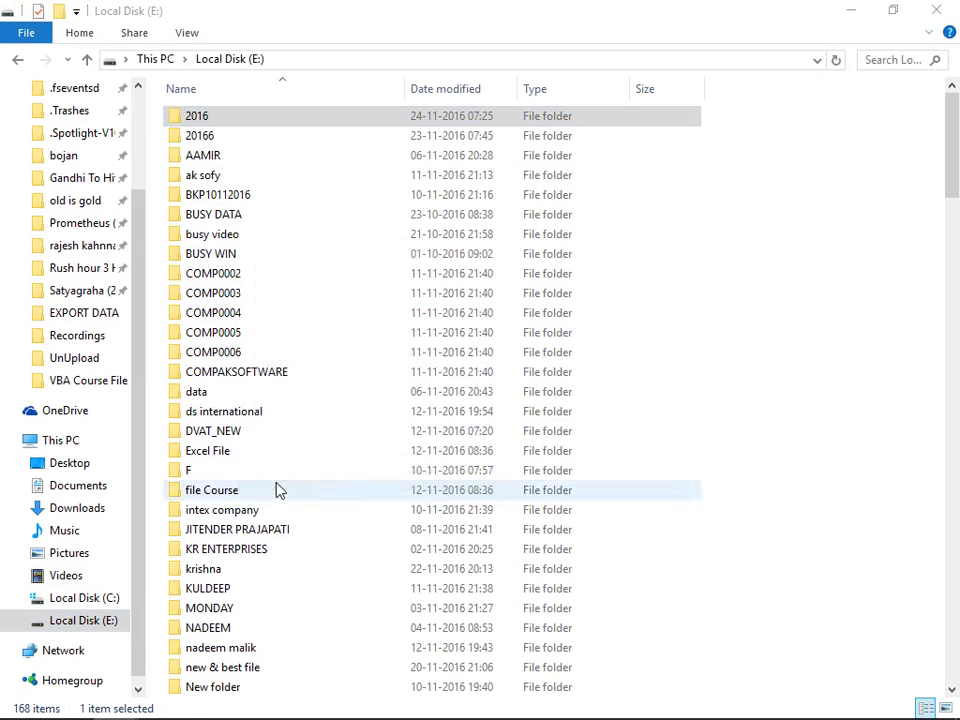
{"action": "left_click", "coordinate": [538, 450]}
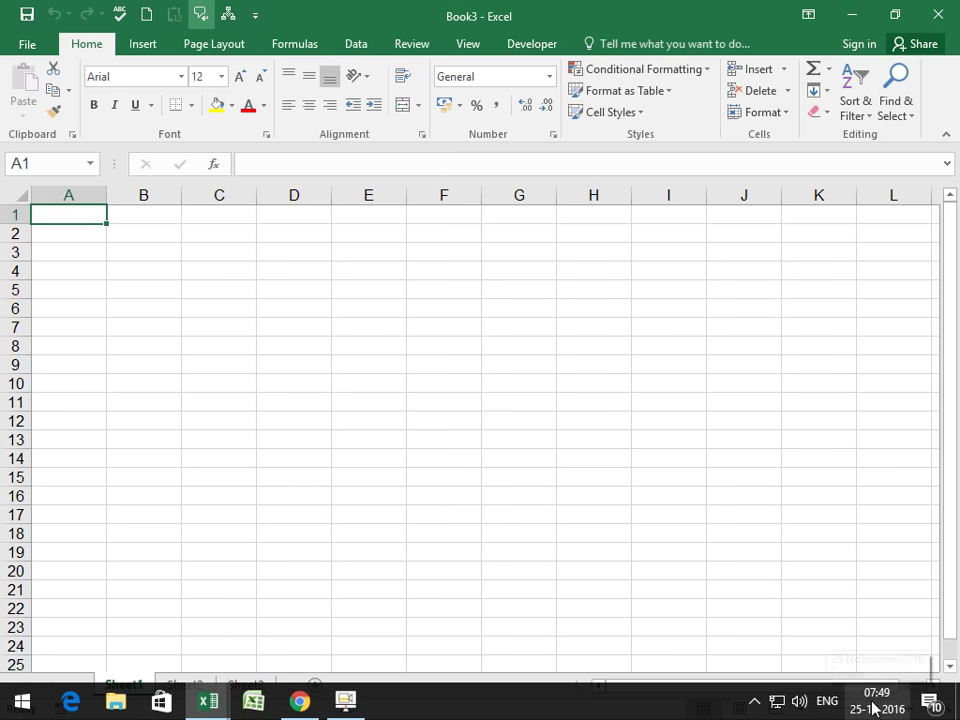
Step: Enter 2016 in G2, nov in G3 and G5, and 30 in G6 on Sheet1
{"action": "left_click", "coordinate": [608, 360]}
{"action": "left_click", "coordinate": [541, 242]}
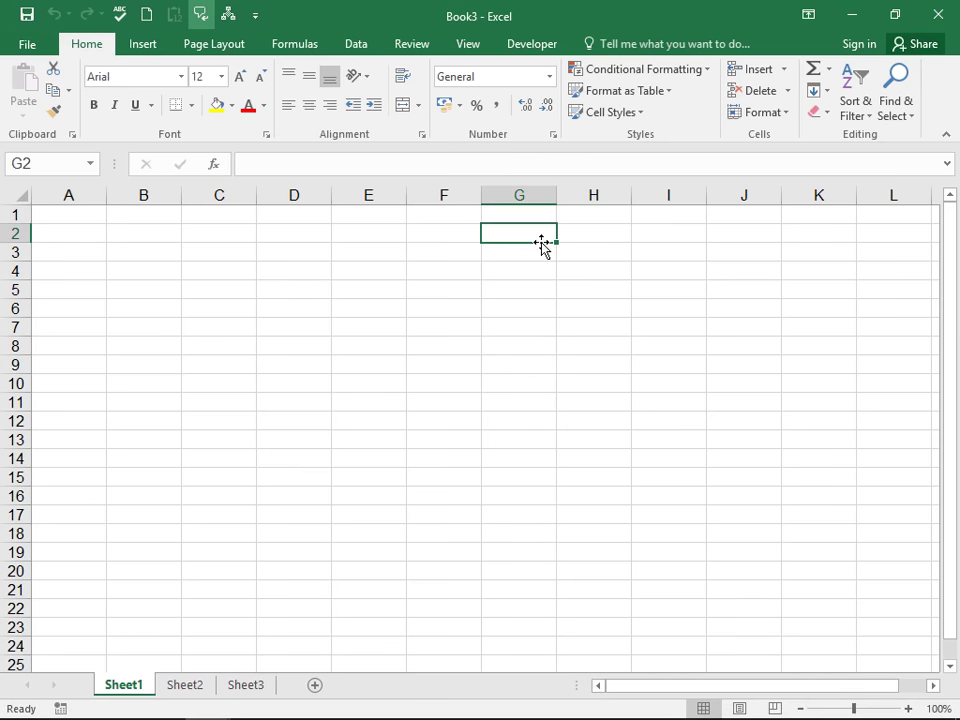
{"action": "type", "text": "2016"}
{"action": "key", "text": "ctrl+Return"}
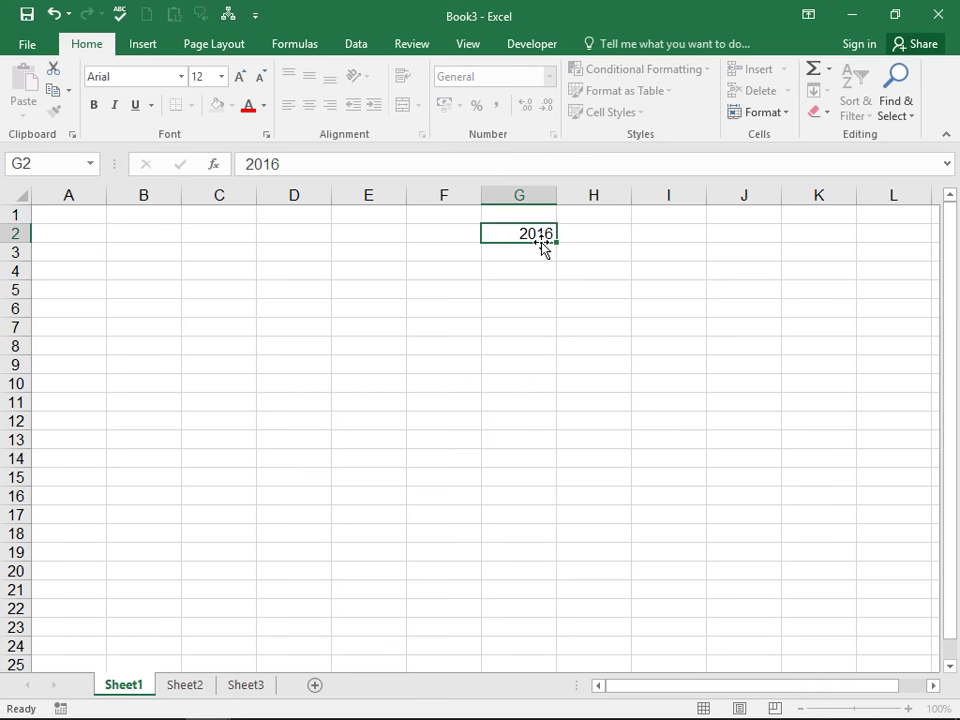
{"action": "key", "text": "Return"}
{"action": "type", "text": "nov"}
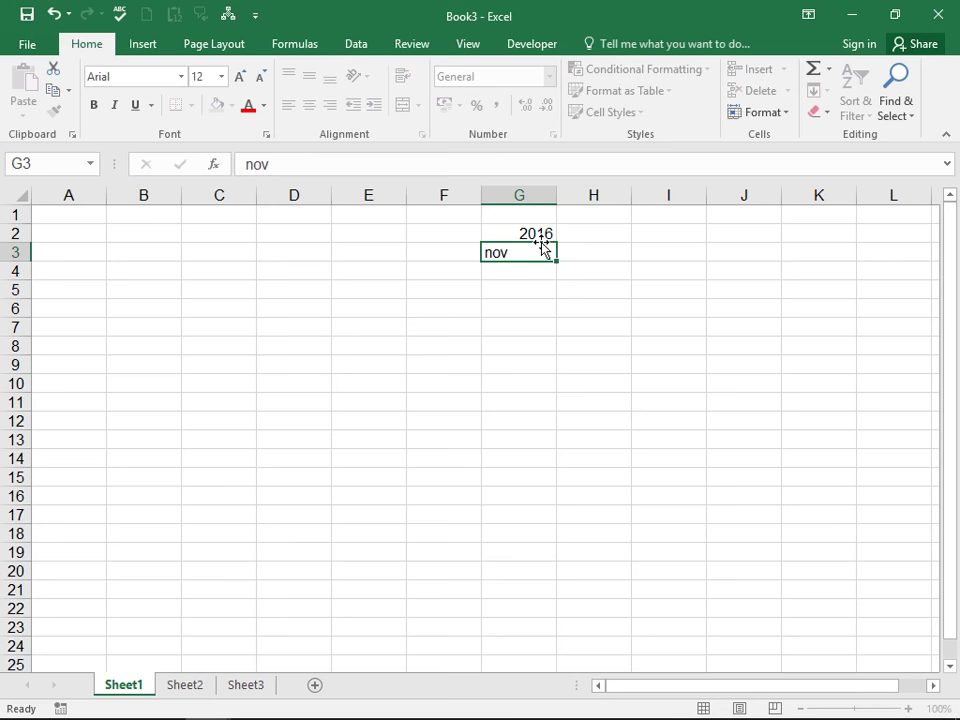
{"action": "key", "text": "Return"}
{"action": "key", "text": "Return"}
{"action": "type", "text": "no"}
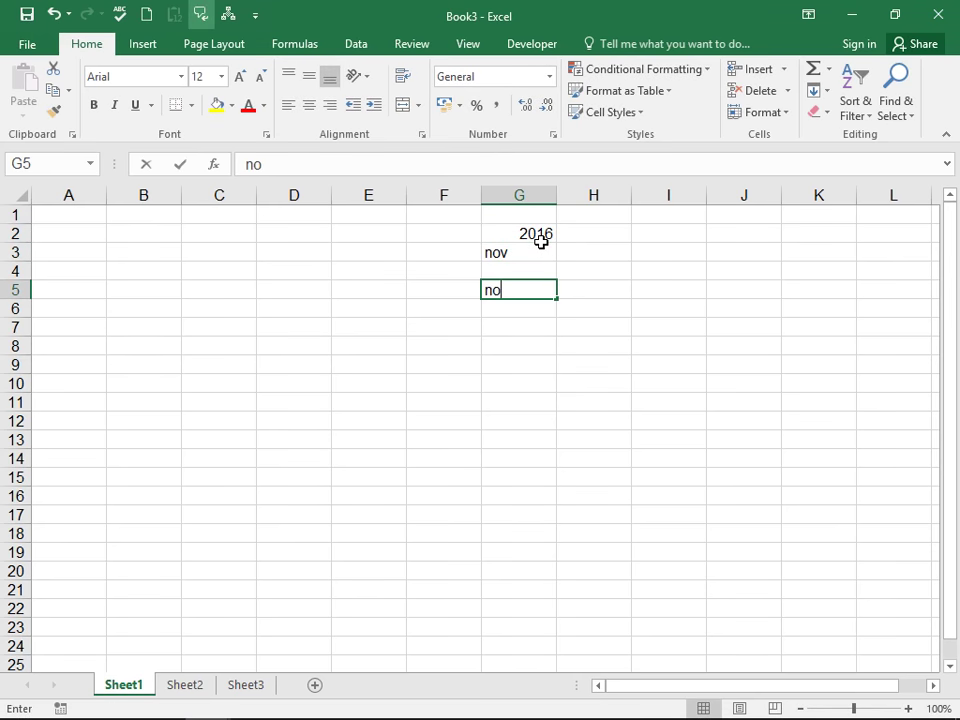
{"action": "type", "text": "v"}
{"action": "key", "text": "Return"}
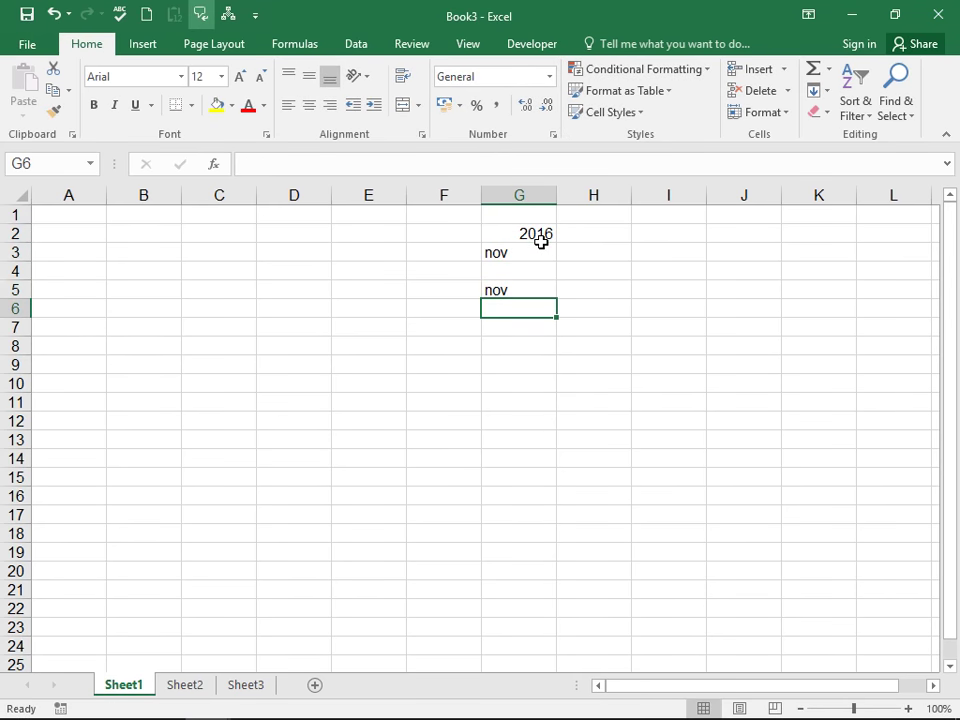
{"action": "type", "text": "30"}
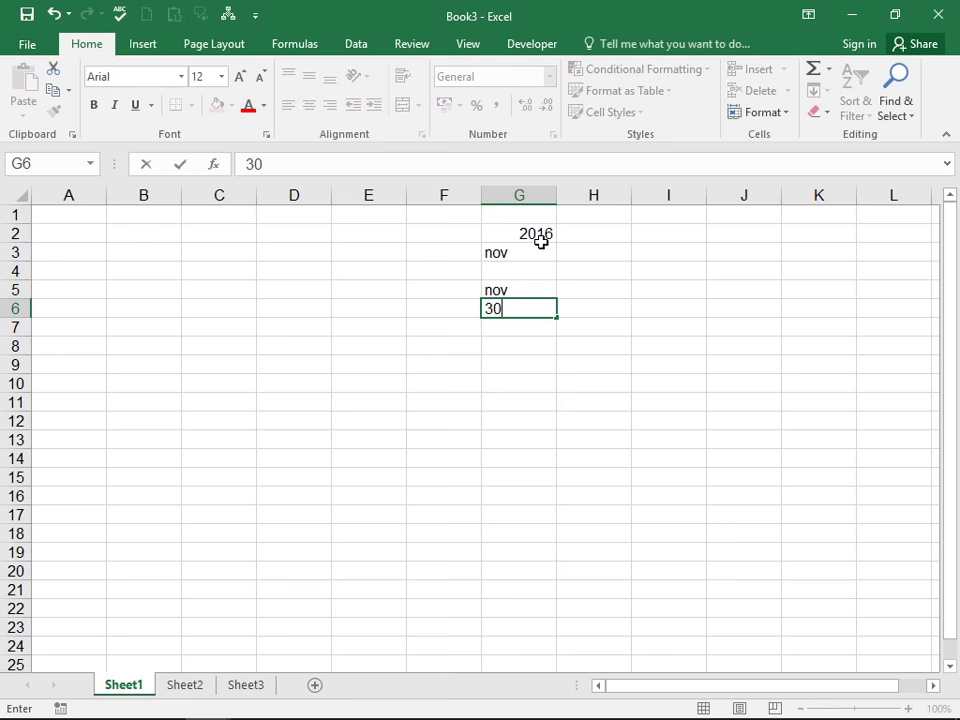
{"action": "key", "text": "Return"}
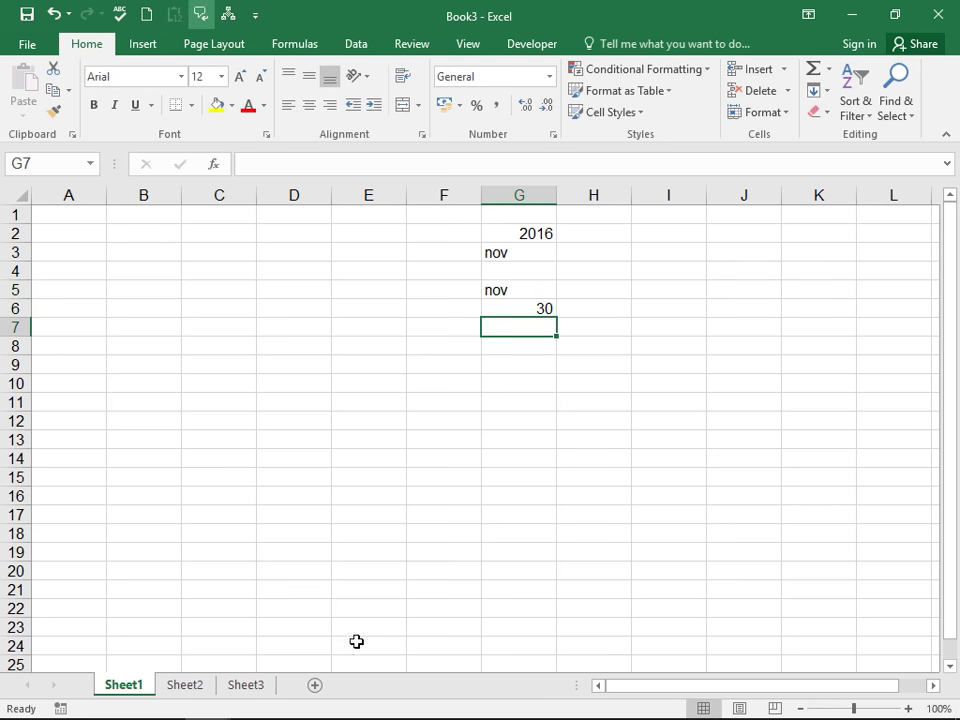
Step: Add four new worksheets, then go back to Sheet1
{"action": "left_click", "coordinate": [315, 686]}
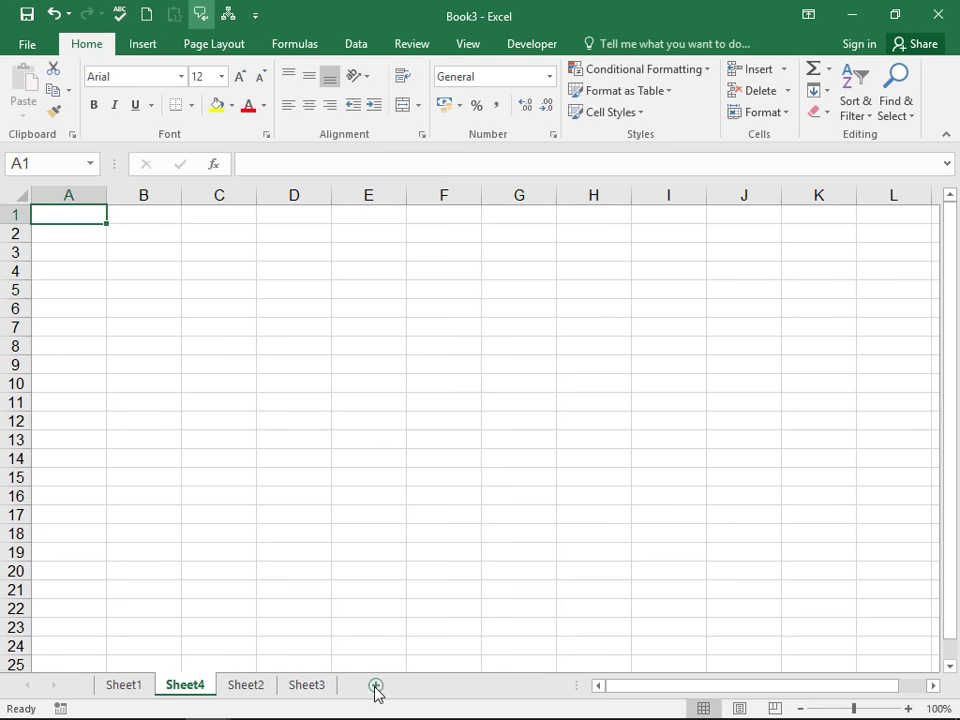
{"action": "left_click", "coordinate": [376, 686]}
{"action": "left_click", "coordinate": [450, 686]}
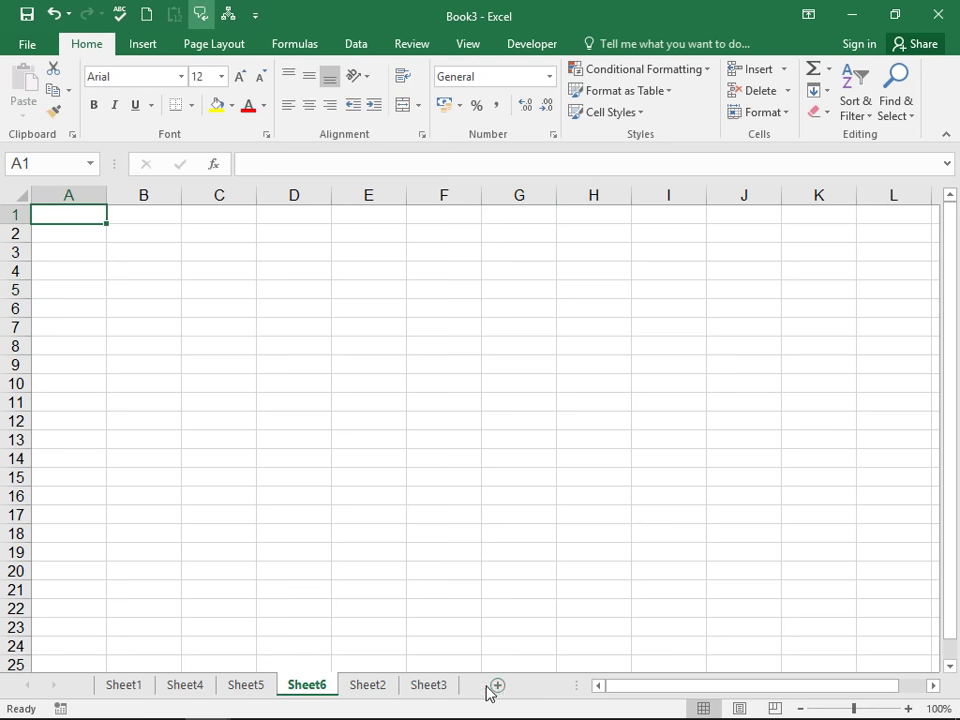
{"action": "left_click", "coordinate": [497, 686]}
{"action": "left_click", "coordinate": [490, 686]}
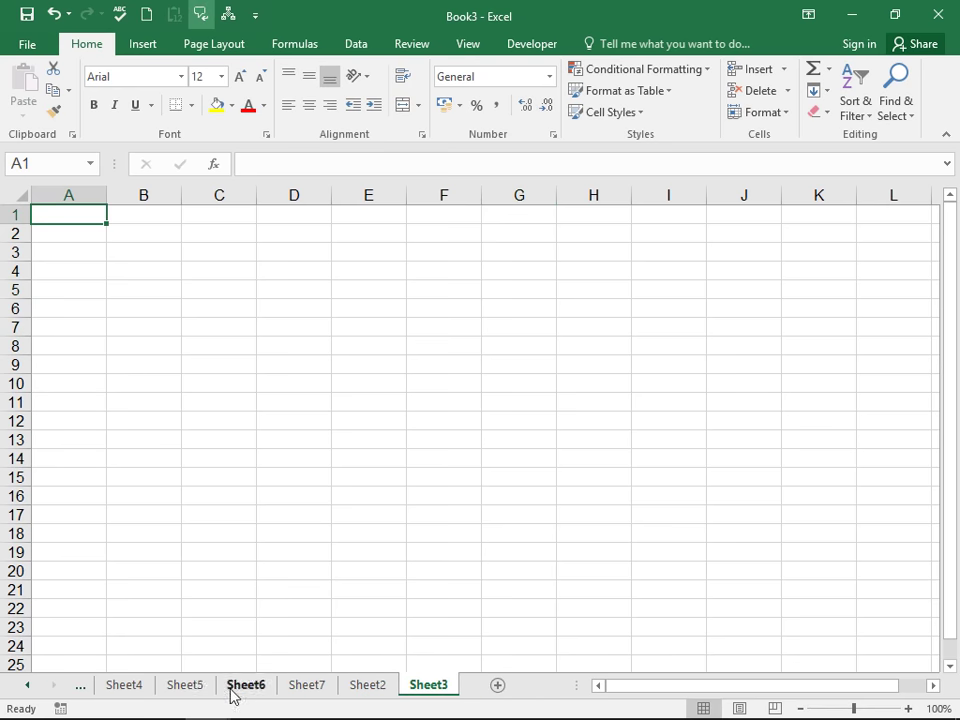
{"action": "left_click", "coordinate": [34, 686]}
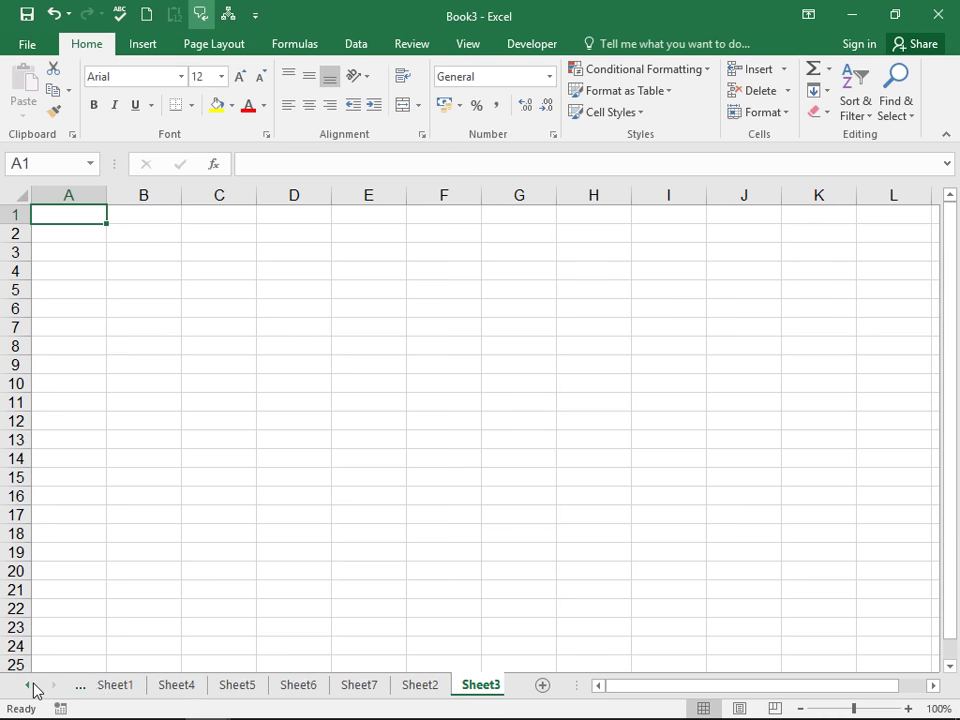
{"action": "left_click", "coordinate": [118, 692]}
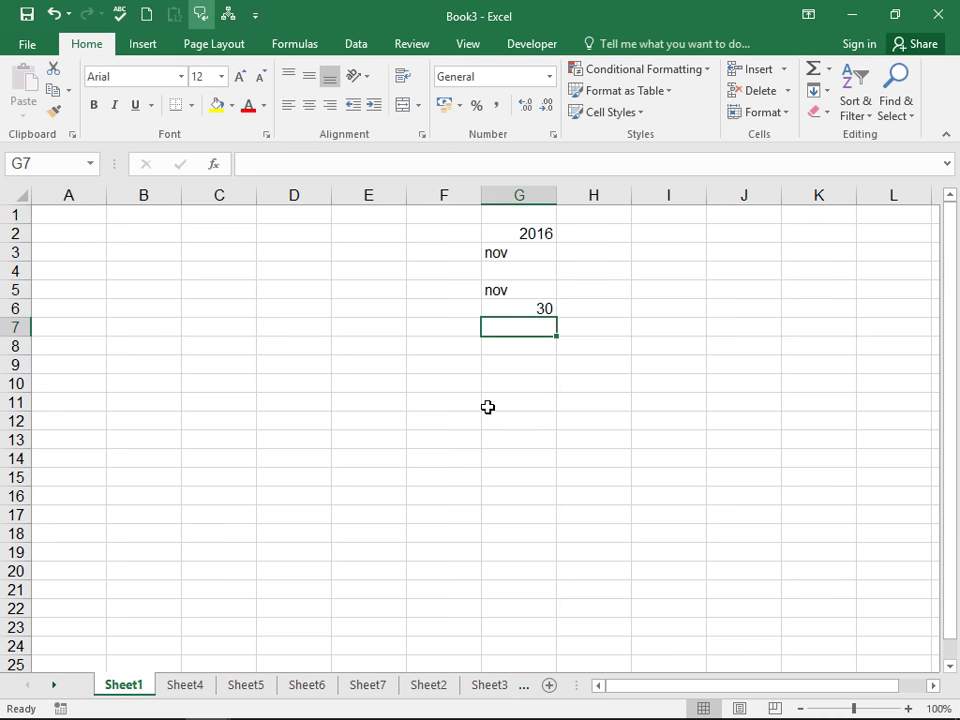
Step: Enter 1 through 5 in G7:G11, then reselect the 30 in G6
{"action": "type", "text": "1"}
{"action": "key", "text": "Return"}
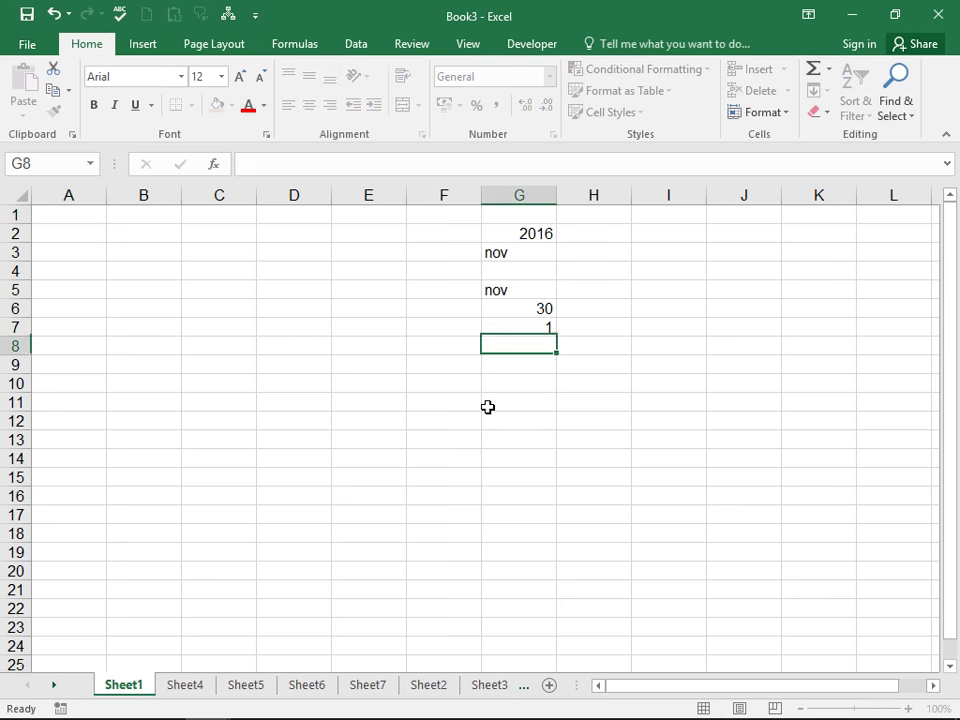
{"action": "type", "text": "2"}
{"action": "key", "text": "Return"}
{"action": "type", "text": "3"}
{"action": "key", "text": "Return"}
{"action": "type", "text": "4"}
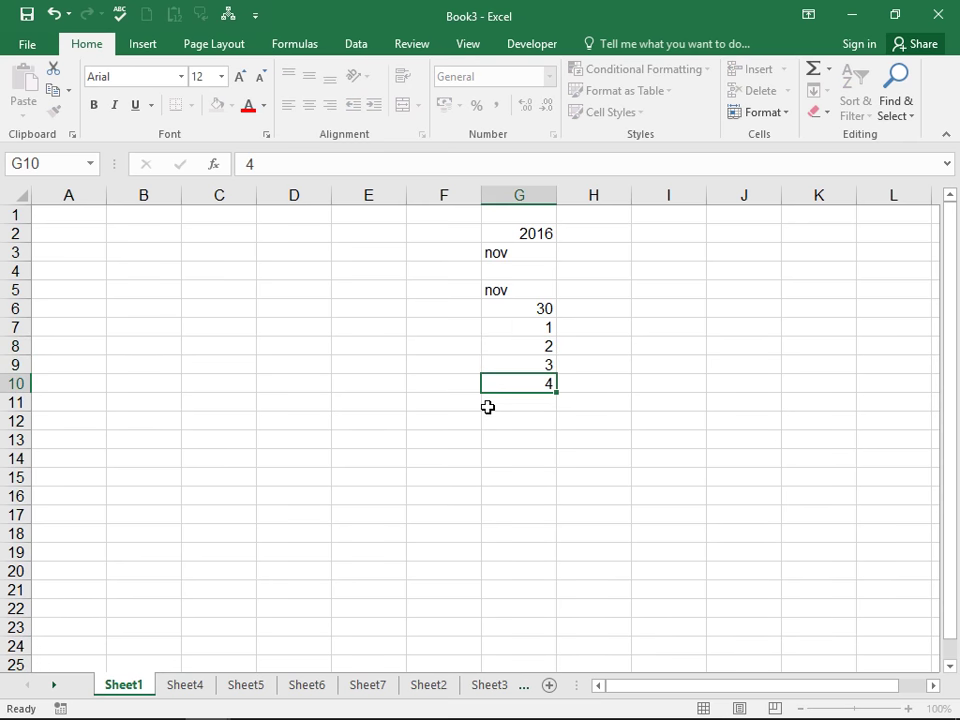
{"action": "key", "text": "Return"}
{"action": "type", "text": "5"}
{"action": "key", "text": "Return"}
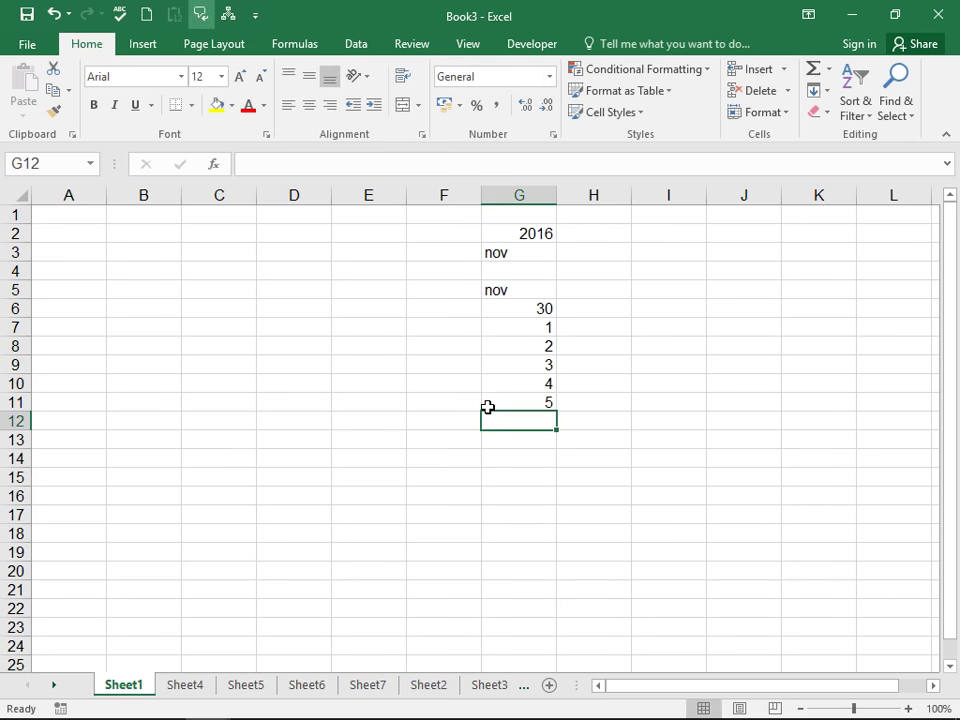
{"action": "left_click", "coordinate": [549, 307]}
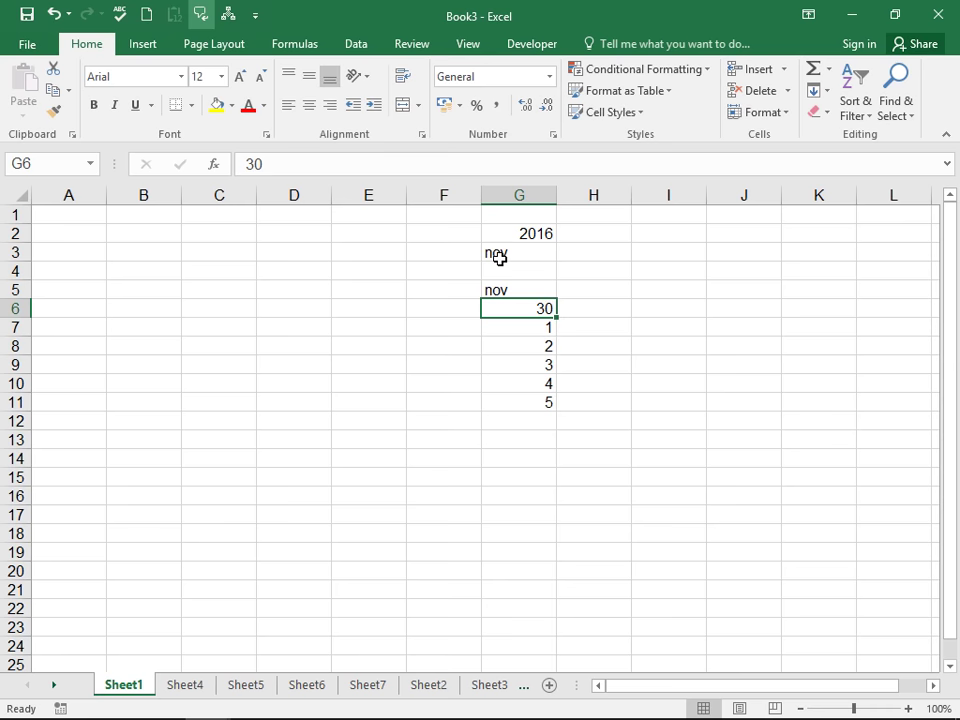
Step: Seed jan and feb in H3:H4, fill the month series to H16, and open the Visual Basic editor
{"action": "left_click", "coordinate": [605, 258]}
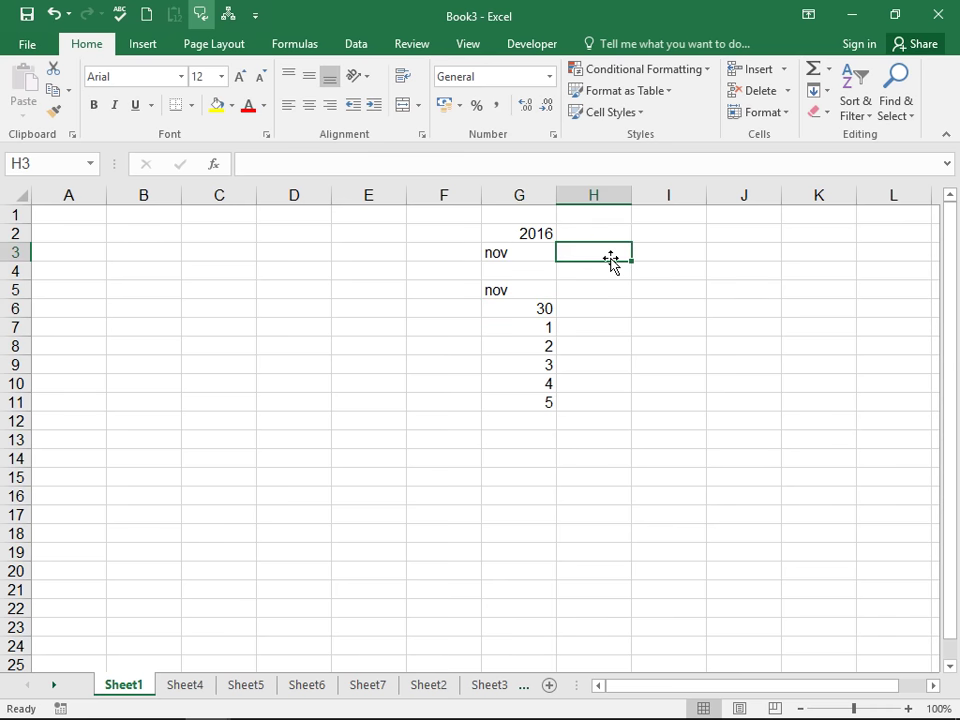
{"action": "type", "text": "jan"}
{"action": "key", "text": "Return"}
{"action": "type", "text": "feb"}
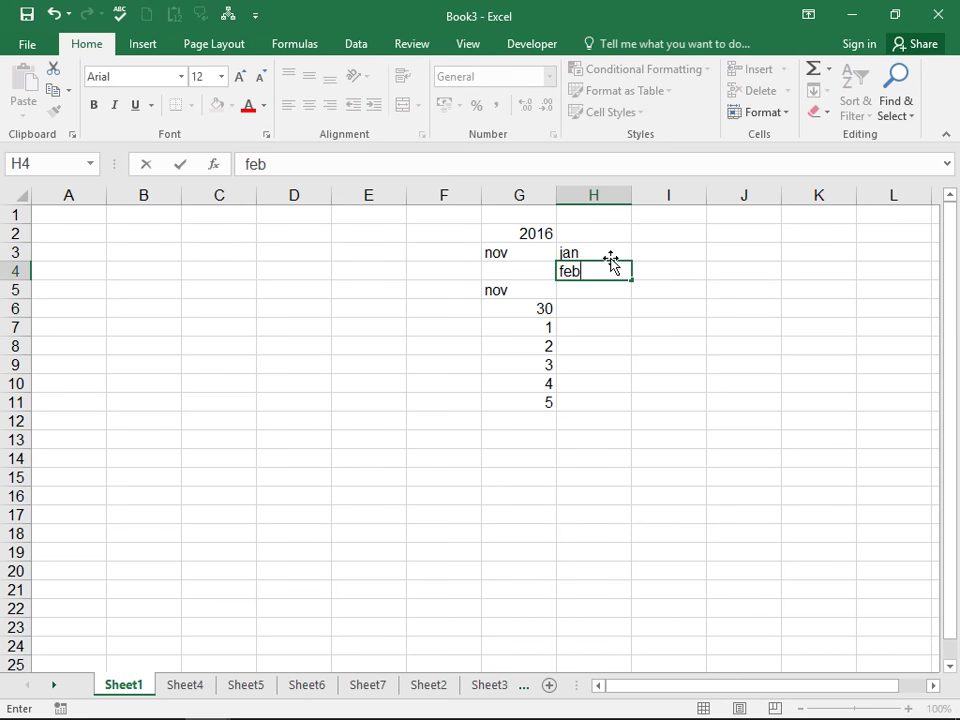
{"action": "key", "text": "Return"}
{"action": "left_click", "coordinate": [610, 258]}
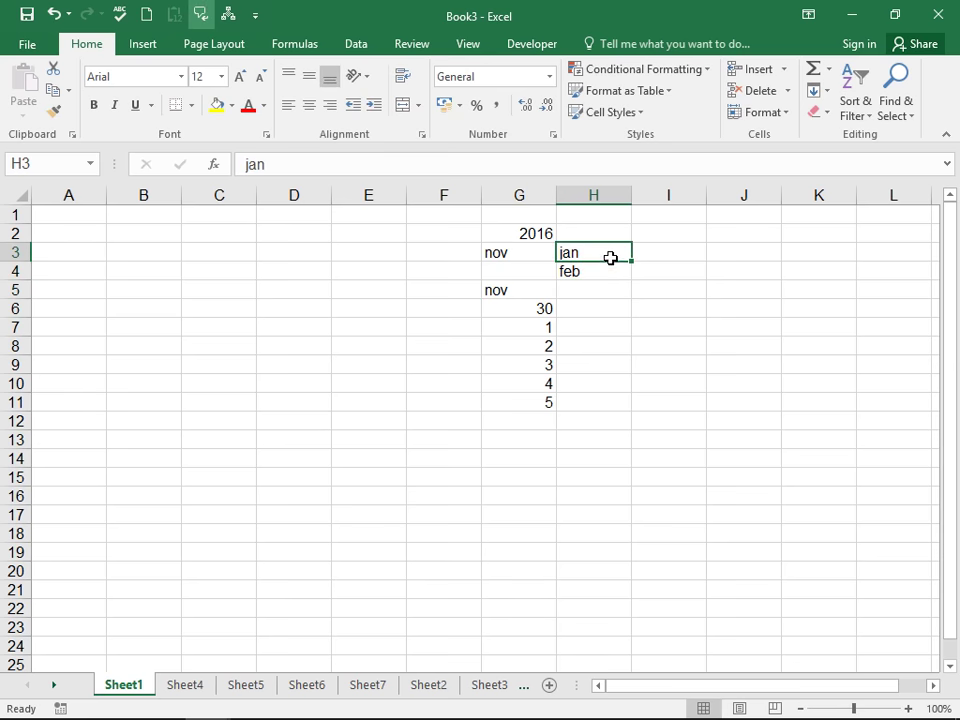
{"action": "key", "text": "shift+Down"}
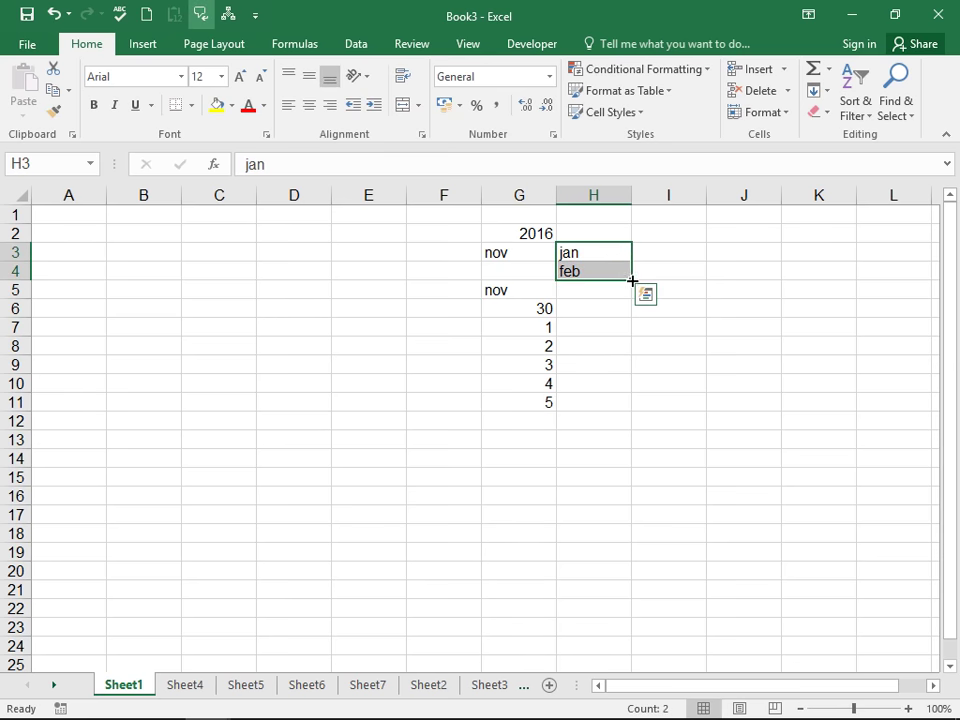
{"action": "left_click_drag", "start_coordinate": [631, 280], "coordinate": [630, 508]}
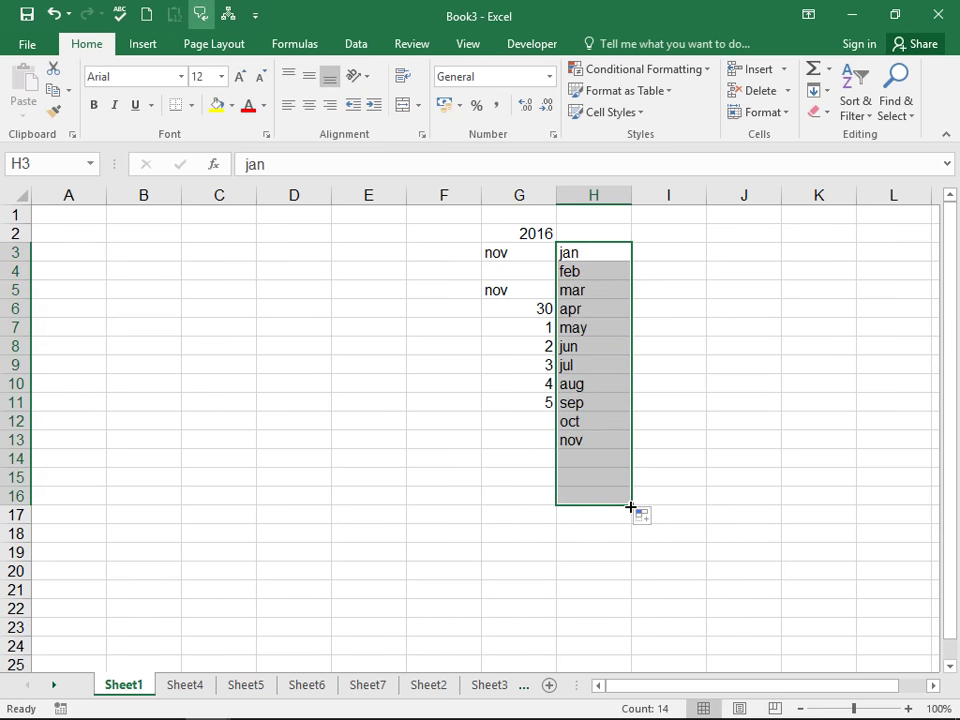
{"action": "left_click", "coordinate": [590, 346]}
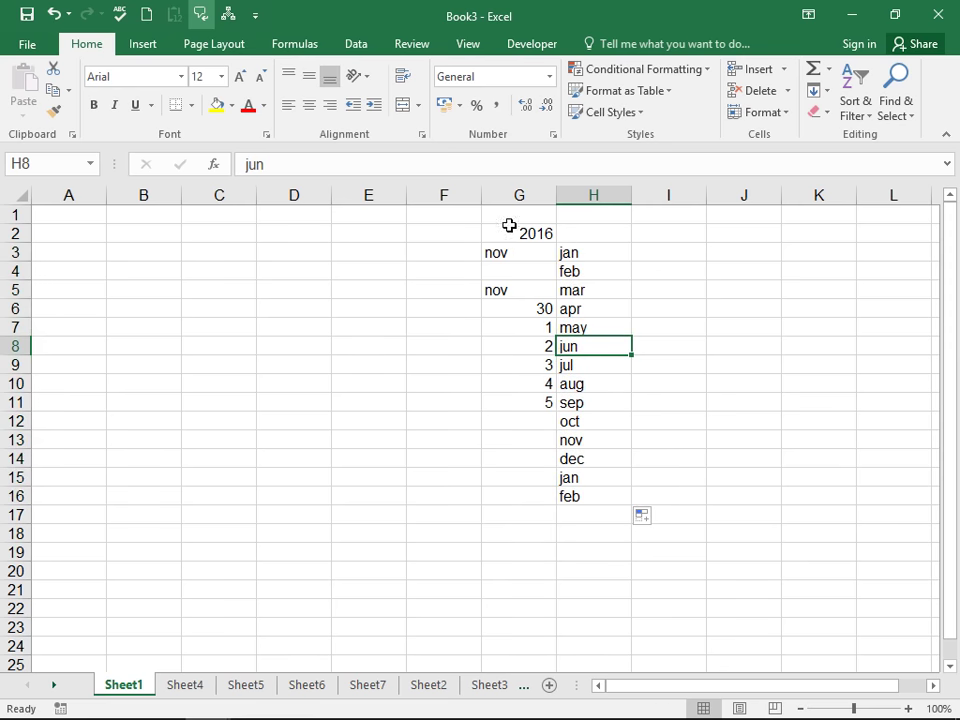
{"action": "left_click", "coordinate": [533, 44]}
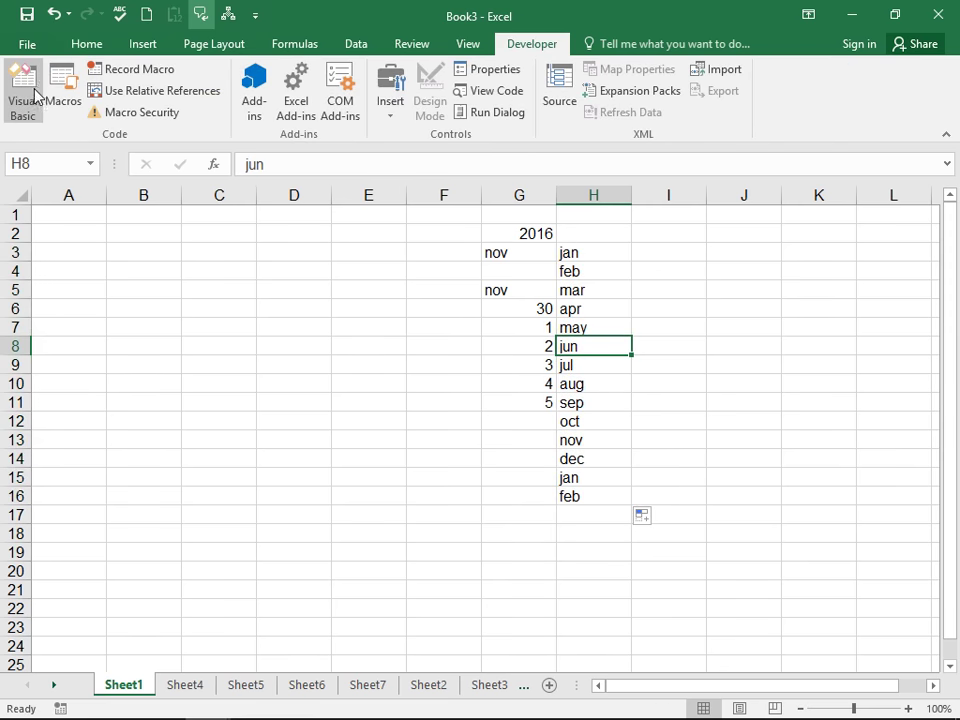
{"action": "left_click", "coordinate": [30, 95]}
Step: Insert a new module into Book1 and declare Sub jan()
{"action": "left_click", "coordinate": [268, 466]}
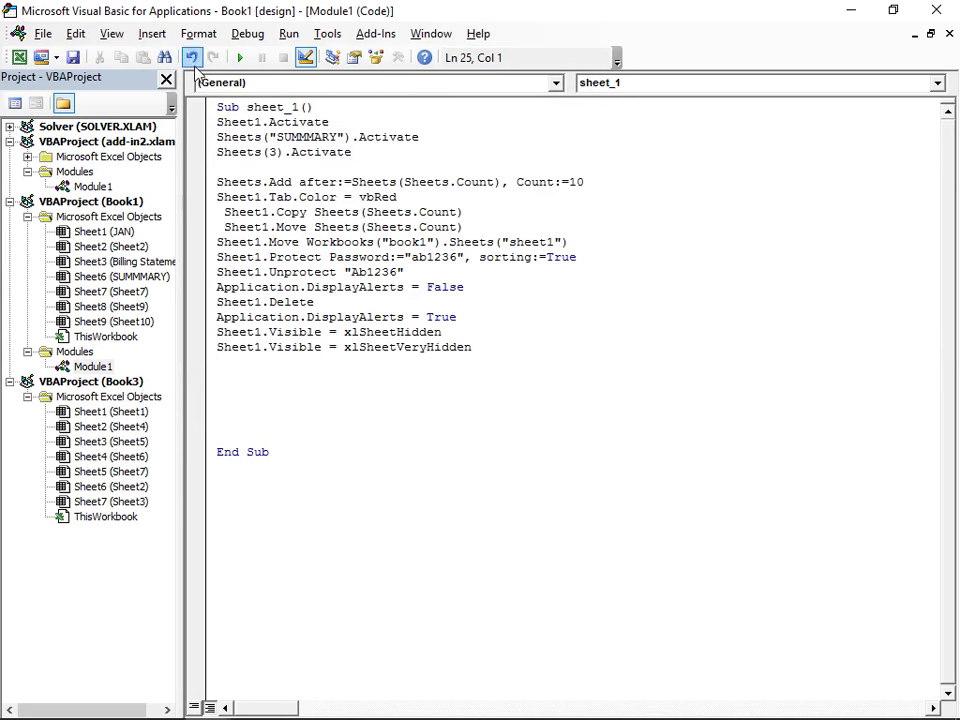
{"action": "left_click", "coordinate": [158, 36]}
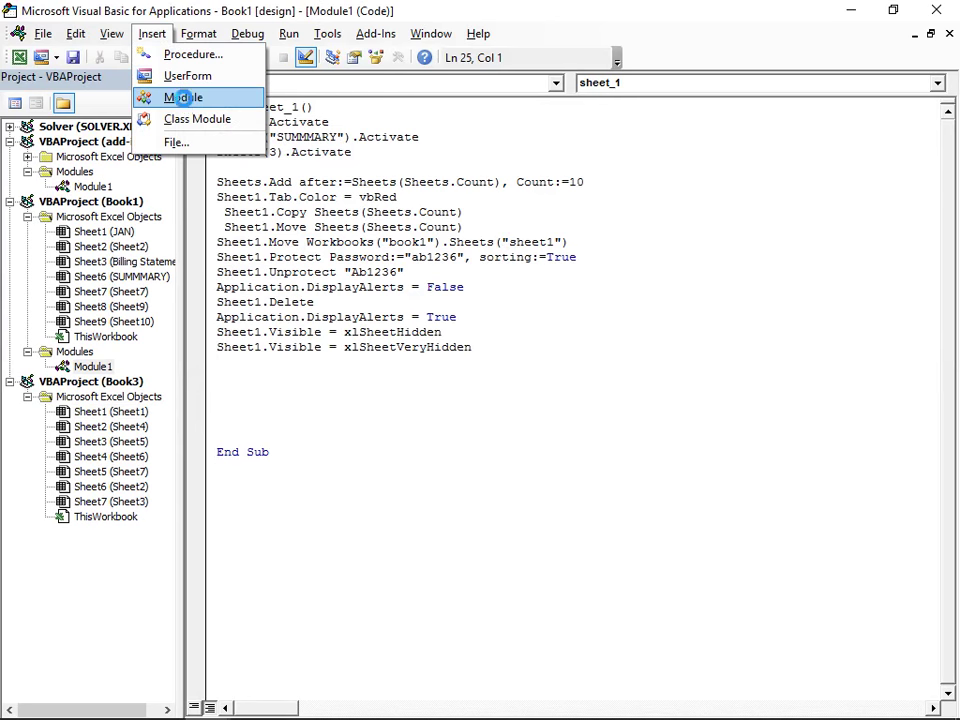
{"action": "left_click", "coordinate": [165, 97]}
{"action": "type", "text": "sub "}
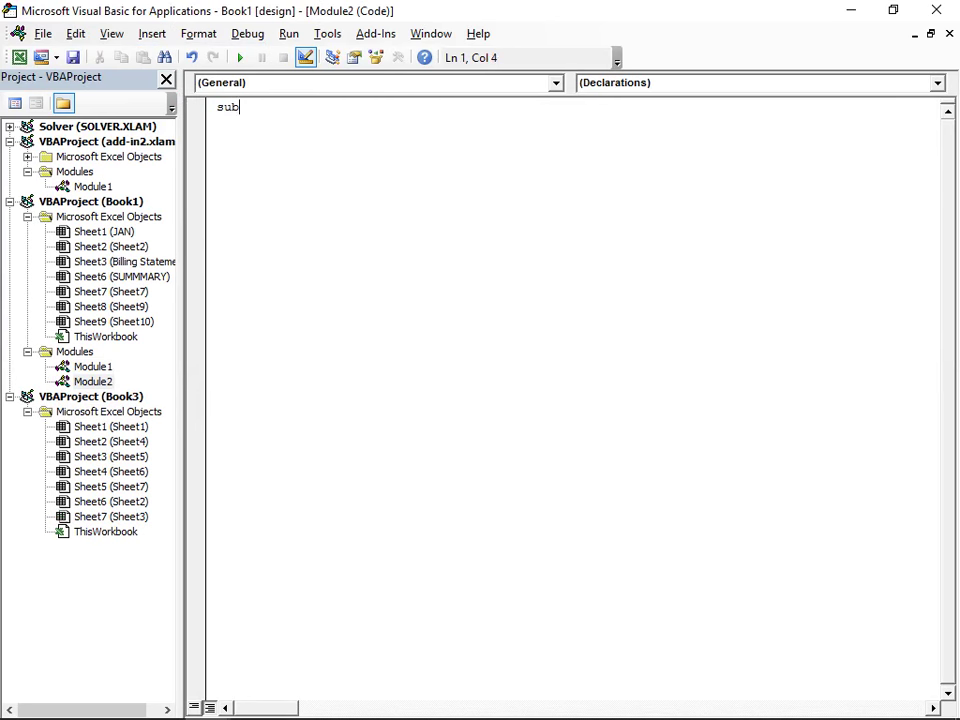
{"action": "type", "text": "jan"}
{"action": "key", "text": "Return"}
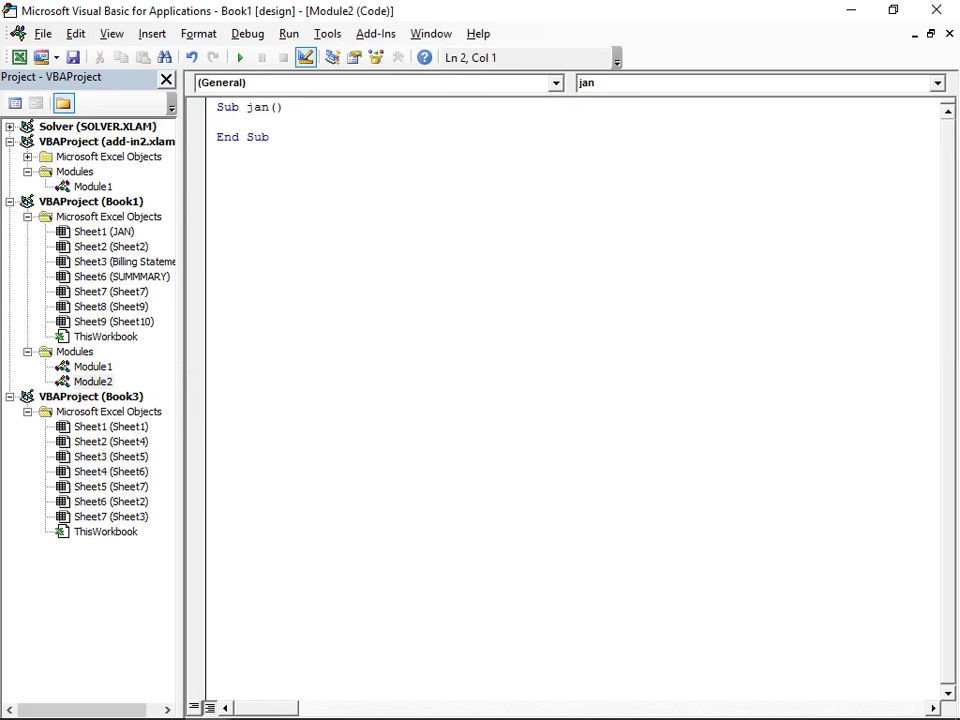
Step: Add y = Year(Date) and m = "jan", then begin a MkDir "e:\" & line
{"action": "type", "text": "y=y"}
{"action": "type", "text": "ear("}
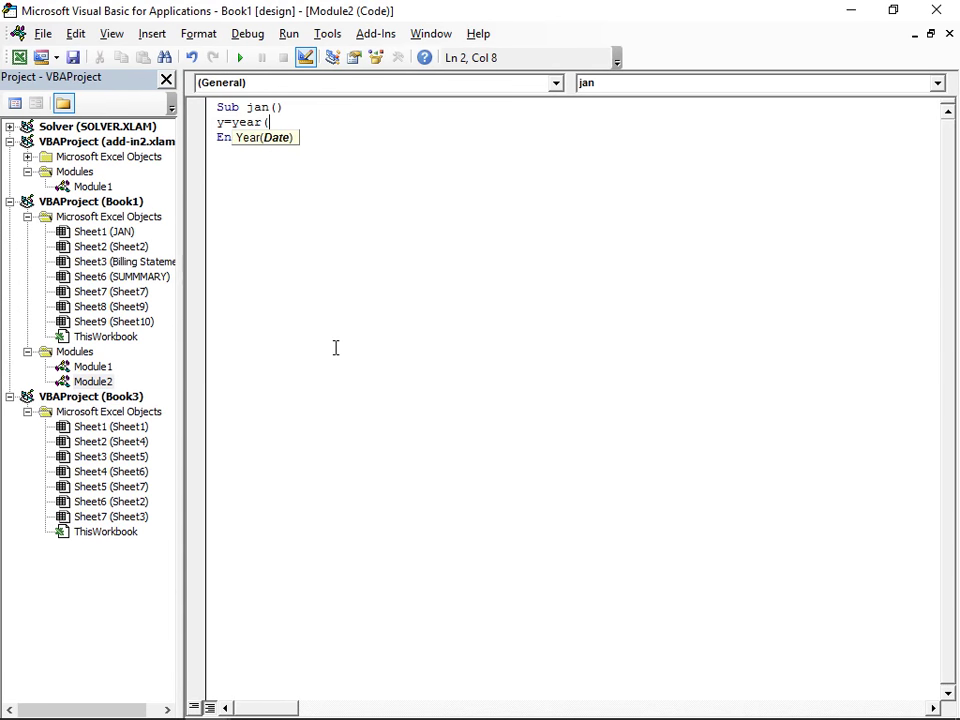
{"action": "type", "text": "date)"}
{"action": "key", "text": "Return"}
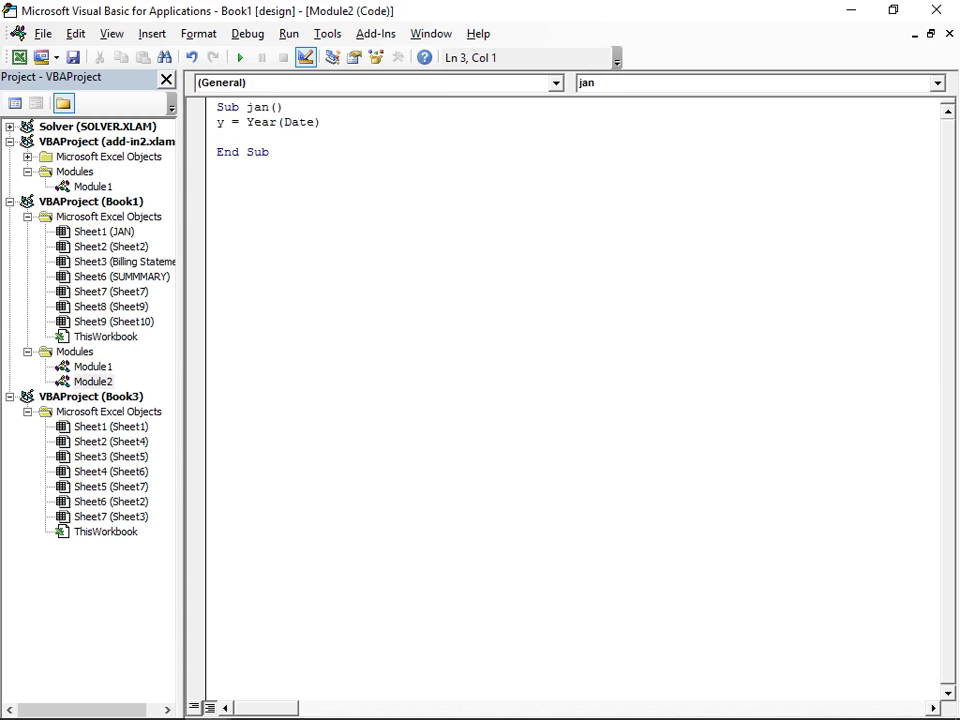
{"action": "type", "text": "m "}
{"action": "type", "text": "= \"jan\""}
{"action": "key", "text": "Return"}
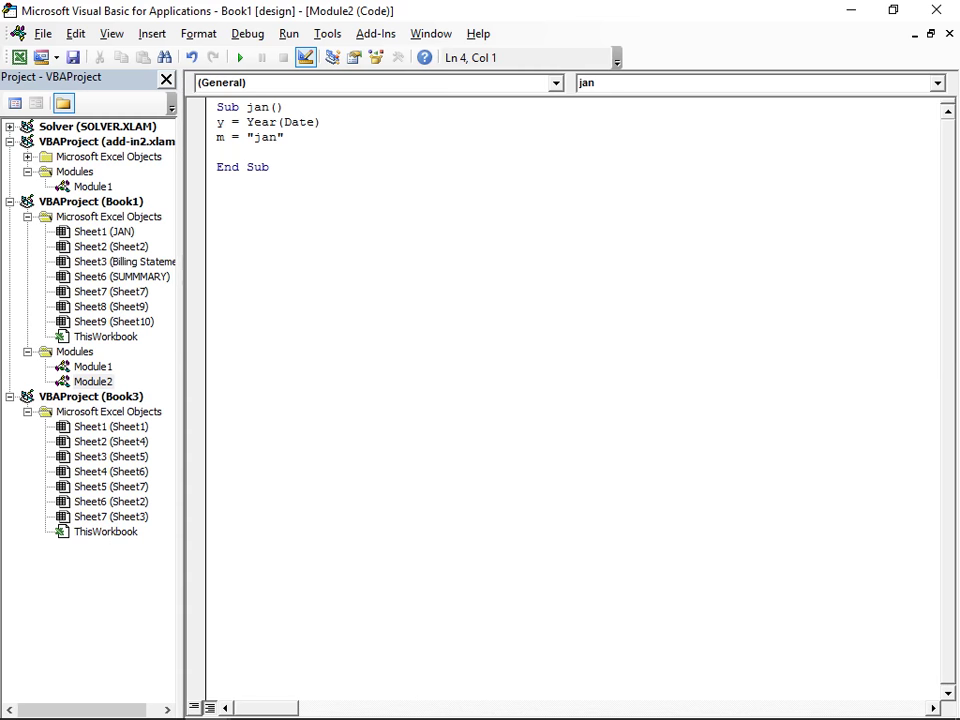
{"action": "type", "text": "mkdi"}
{"action": "type", "text": "r"}
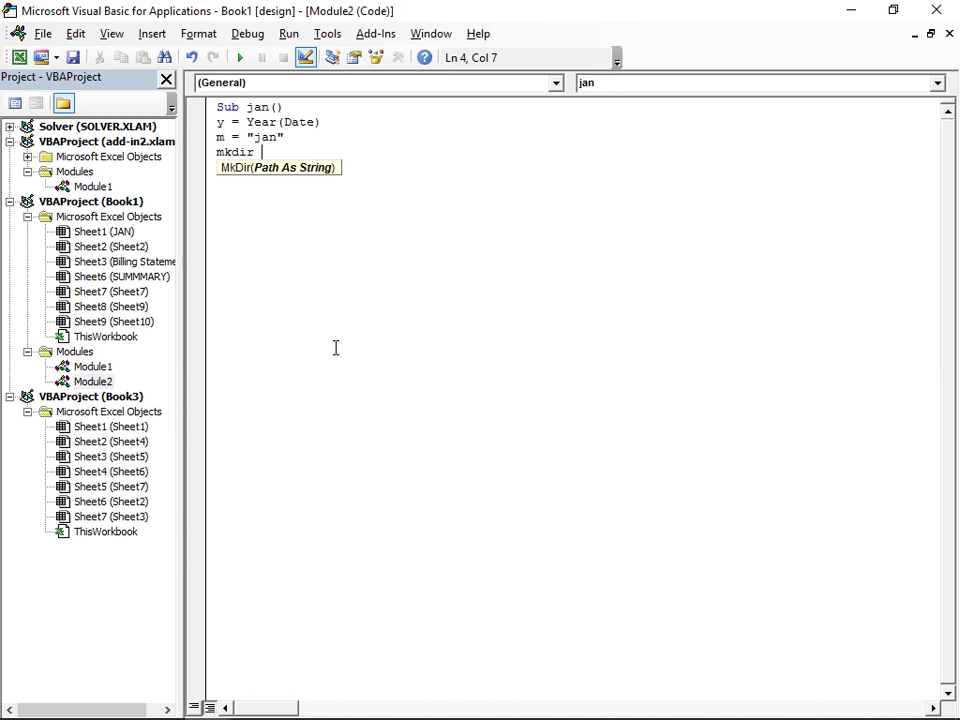
{"action": "type", "text": "\""}
{"action": "type", "text": "e:\\\" "}
{"action": "type", "text": "&"}
Step: Rename Sheet3 to 1, add a new sheet named 2, and return to the Visual Basic editor
{"action": "key", "text": "alt+F11"}
{"action": "left_click", "coordinate": [489, 685]}
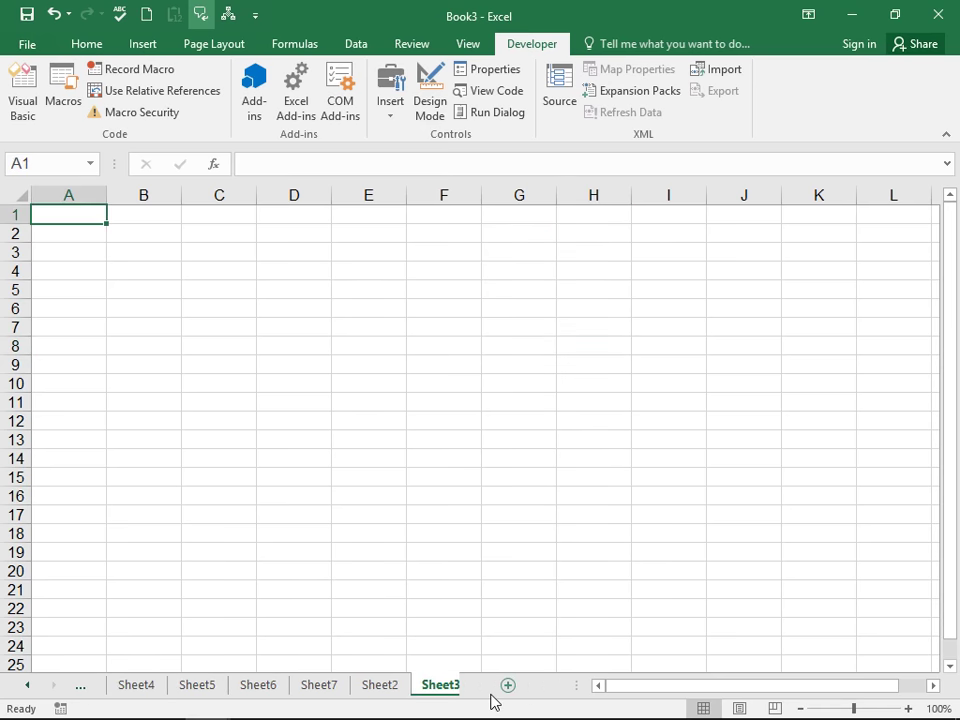
{"action": "double_click", "coordinate": [429, 685]}
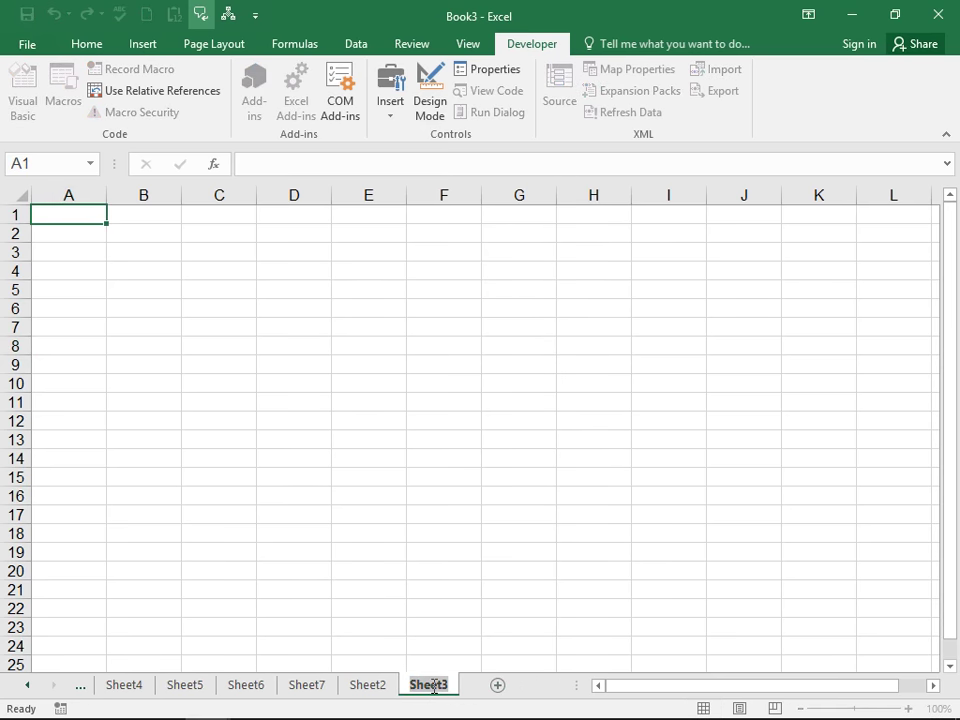
{"action": "type", "text": "1"}
{"action": "left_click", "coordinate": [466, 689]}
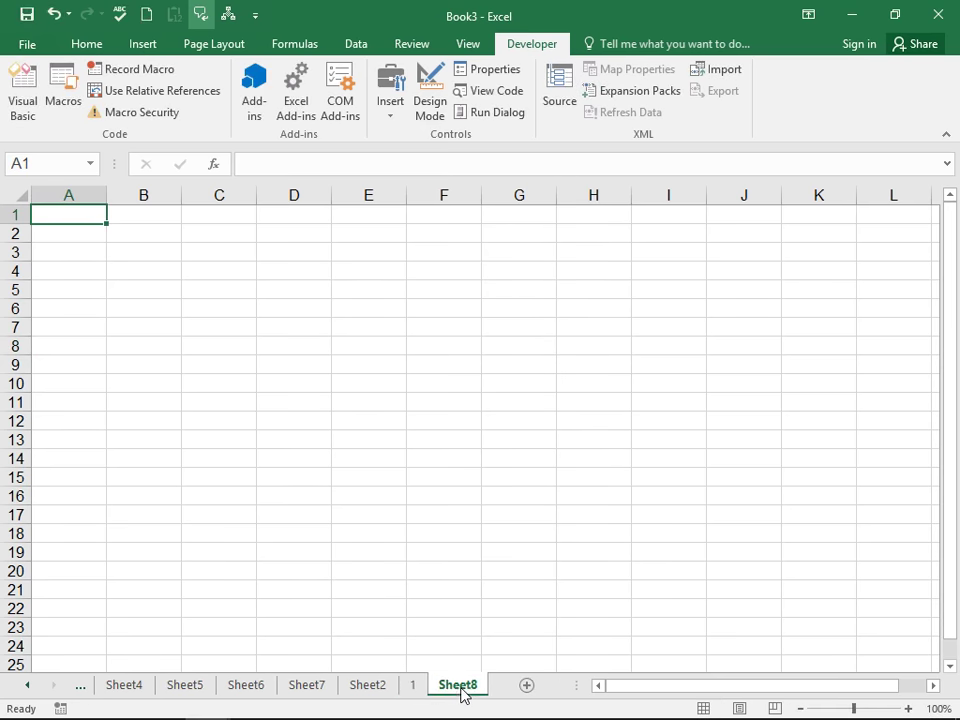
{"action": "double_click", "coordinate": [459, 690]}
{"action": "type", "text": "2"}
{"action": "left_click", "coordinate": [525, 610]}
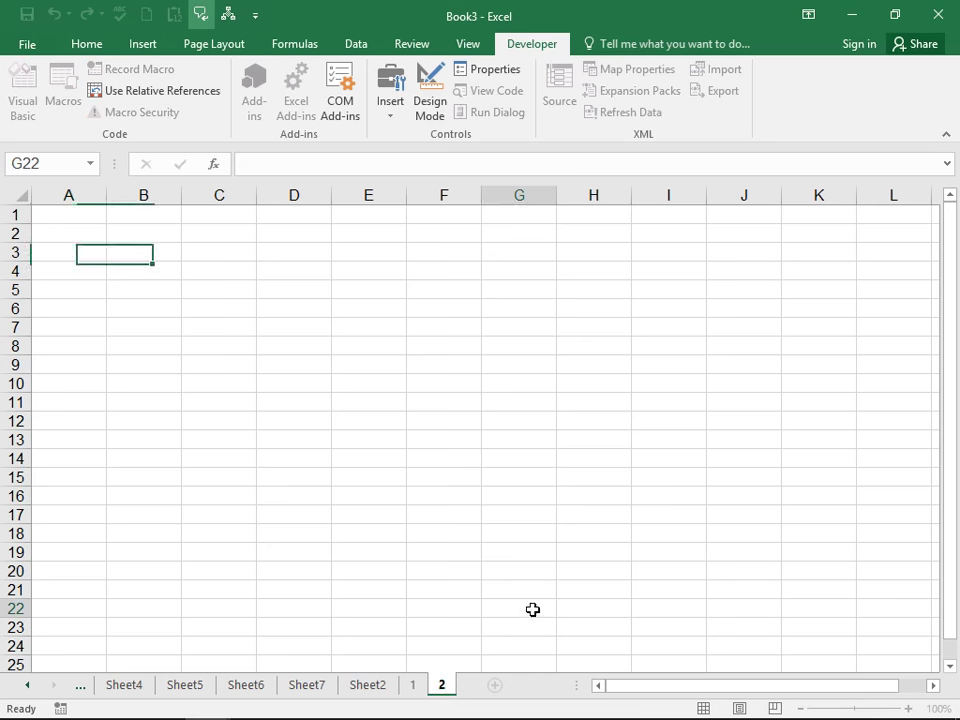
{"action": "left_click", "coordinate": [22, 95]}
{"action": "type", "text": "mkdir \"e:\\\" &"}
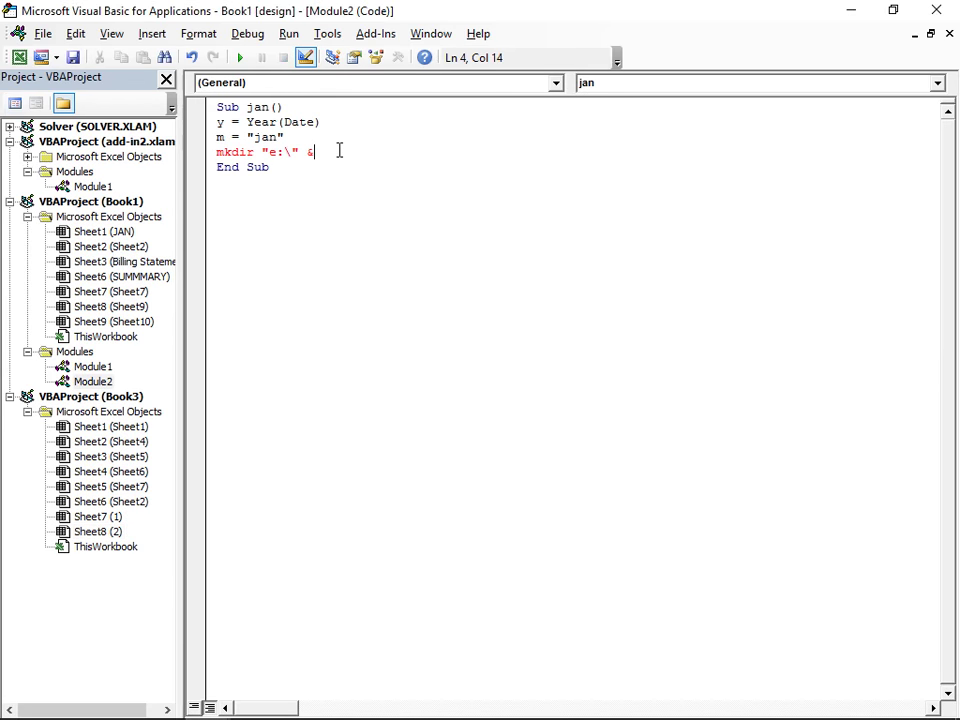
Step: Complete MkDir "e:\" & y and add MkDir "e:\" & y & "\" & m
{"action": "type", "text": "y"}
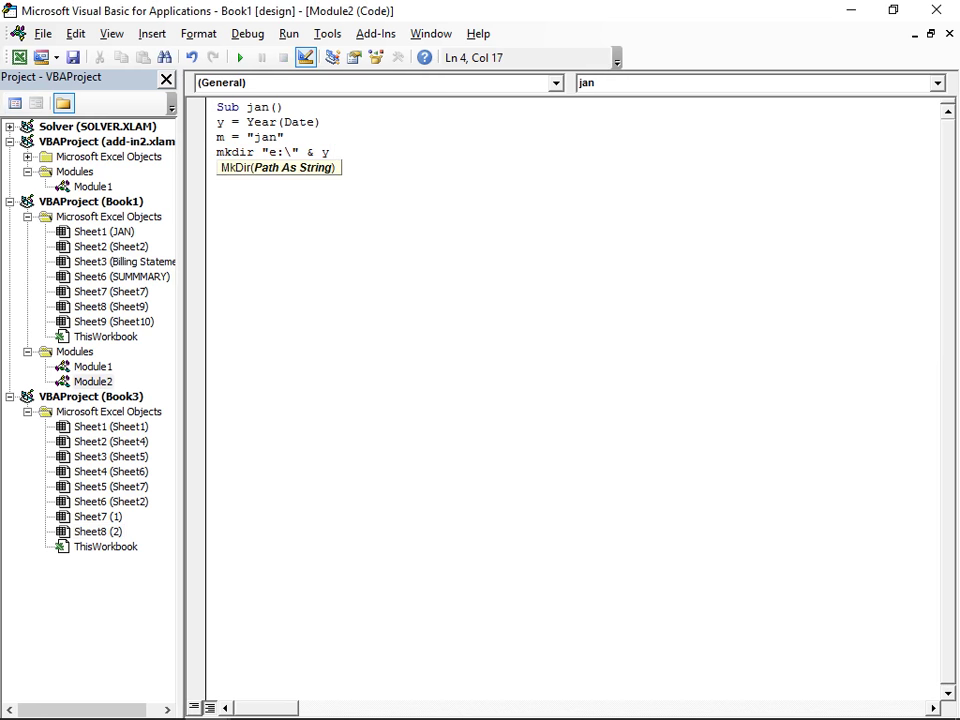
{"action": "key", "text": "Return"}
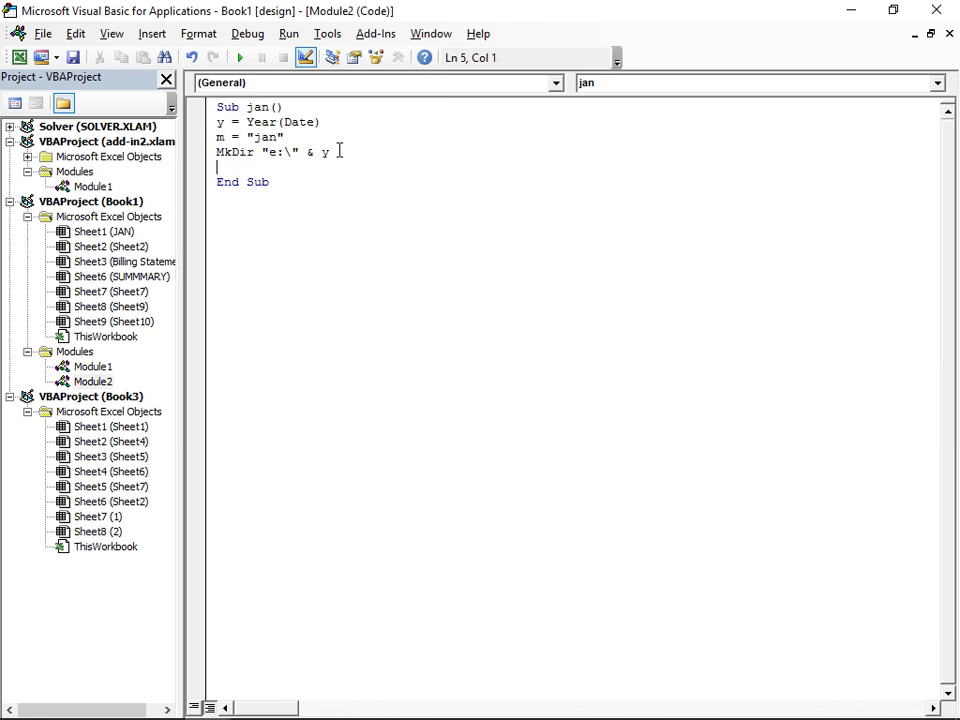
{"action": "type", "text": "mkd"}
{"action": "type", "text": "ir \"e:"}
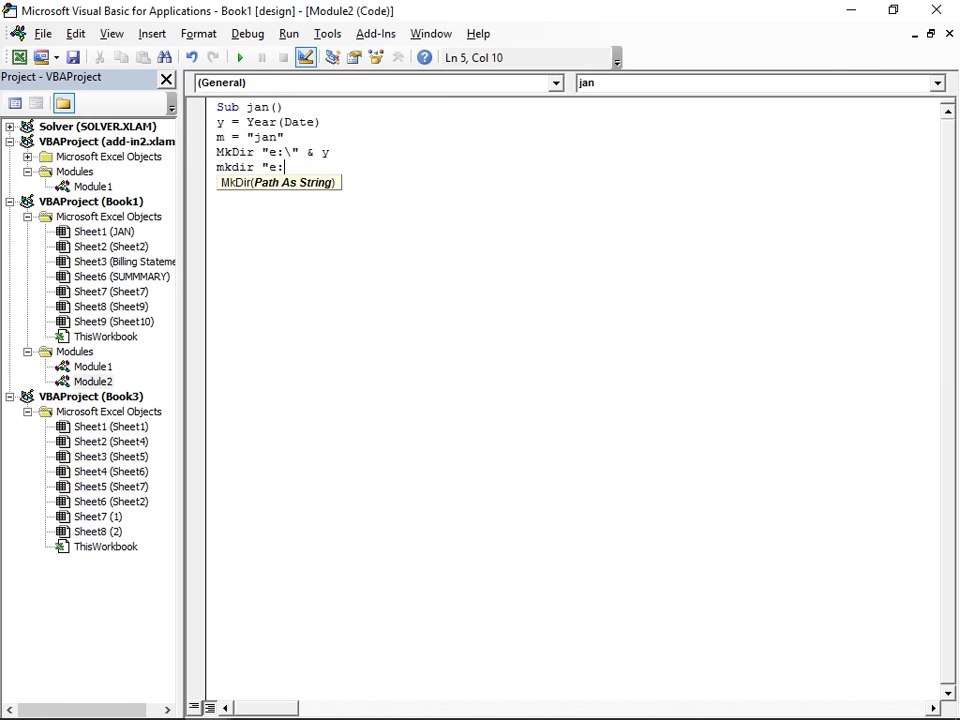
{"action": "type", "text": "\\\" & "}
{"action": "type", "text": "y & \""}
{"action": "key", "text": "BackSpace"}
{"action": "key", "text": "BackSpace"}
{"action": "type", "text": "\"\\\""}
{"action": "type", "text": " & jan"}
{"action": "key", "text": "BackSpace"}
{"action": "key", "text": "BackSpace"}
{"action": "key", "text": "BackSpace"}
{"action": "type", "text": "m"}
{"action": "key", "text": "Return"}
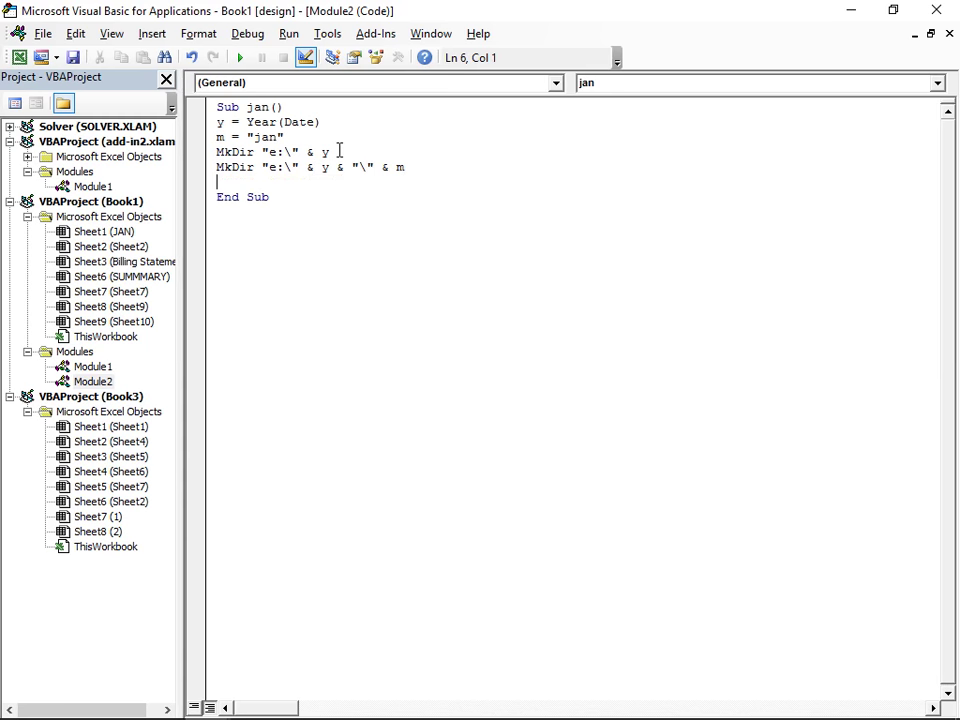
Step: Add a Workbooks.Add statement after a blank line
{"action": "key", "text": "Return"}
{"action": "type", "text": "workbo"}
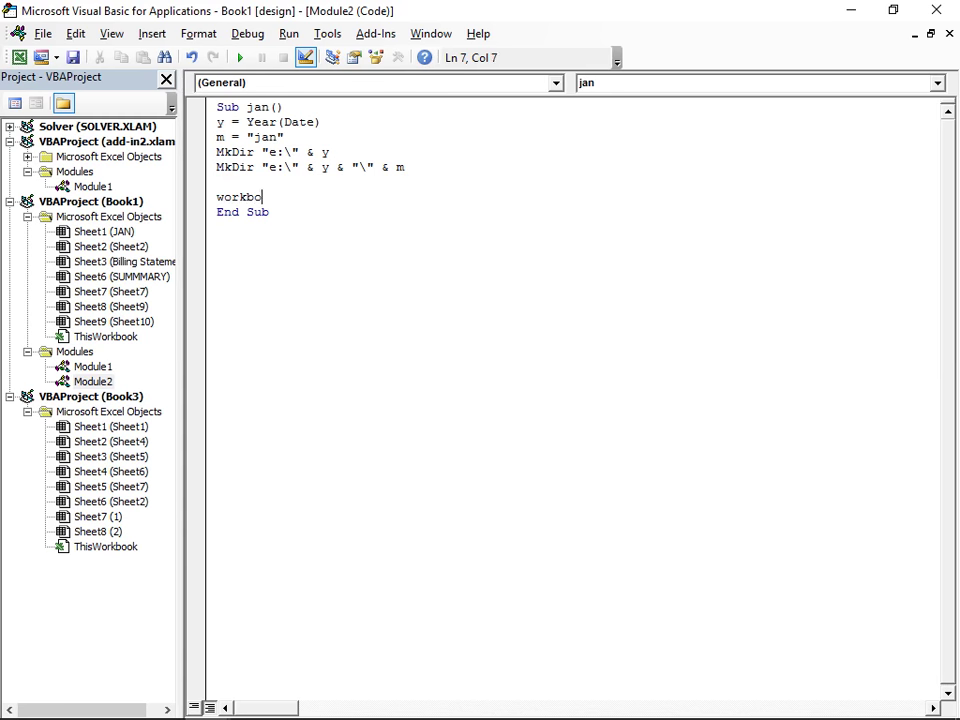
{"action": "type", "text": "oks.ad"}
{"action": "key", "text": "Return"}
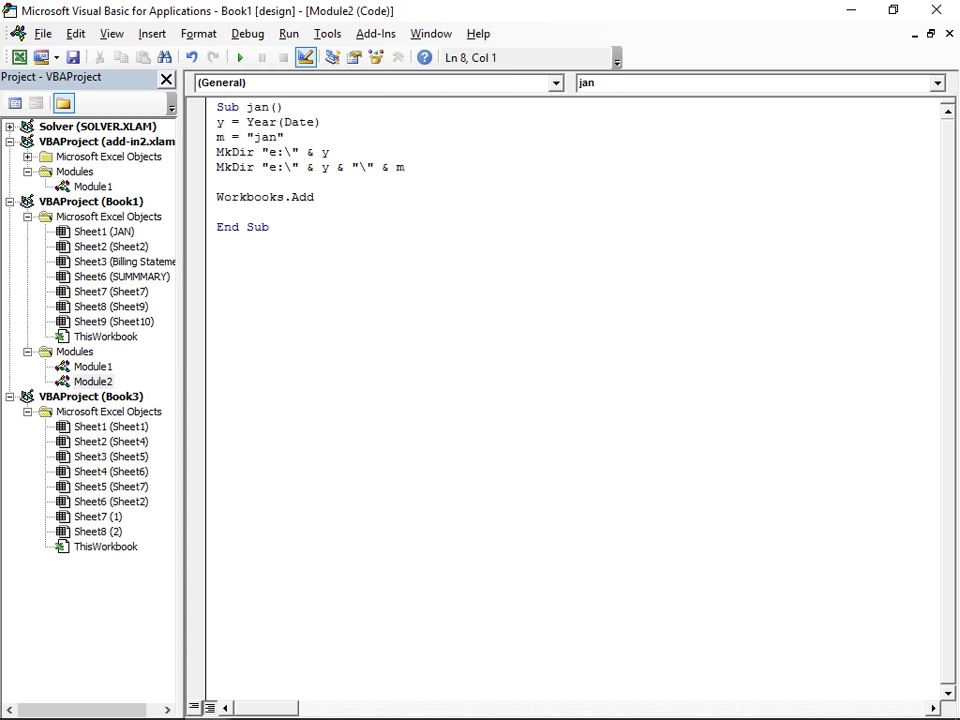
Step: Add ActiveWorkbook.SaveAs "e:\" & y & "\" & m & "\" & m & ".xlsx" to the macro
{"action": "type", "text": "activework"}
{"action": "type", "text": "book.saveas"}
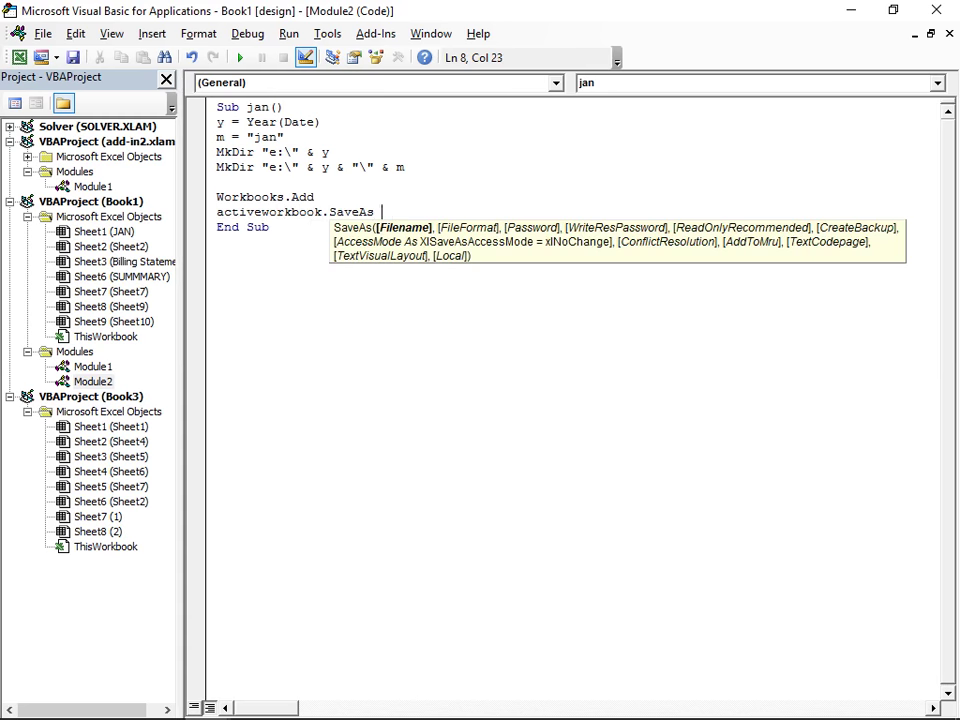
{"action": "key", "text": "Return"}
{"action": "key", "text": "BackSpace"}
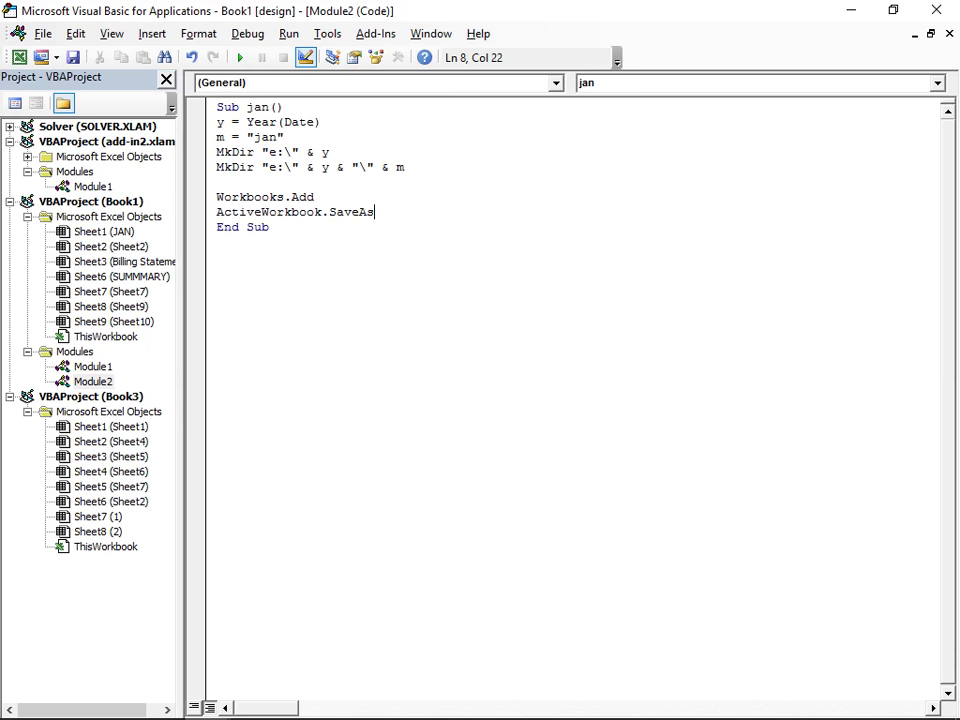
{"action": "type", "text": "\"e:\\\" "}
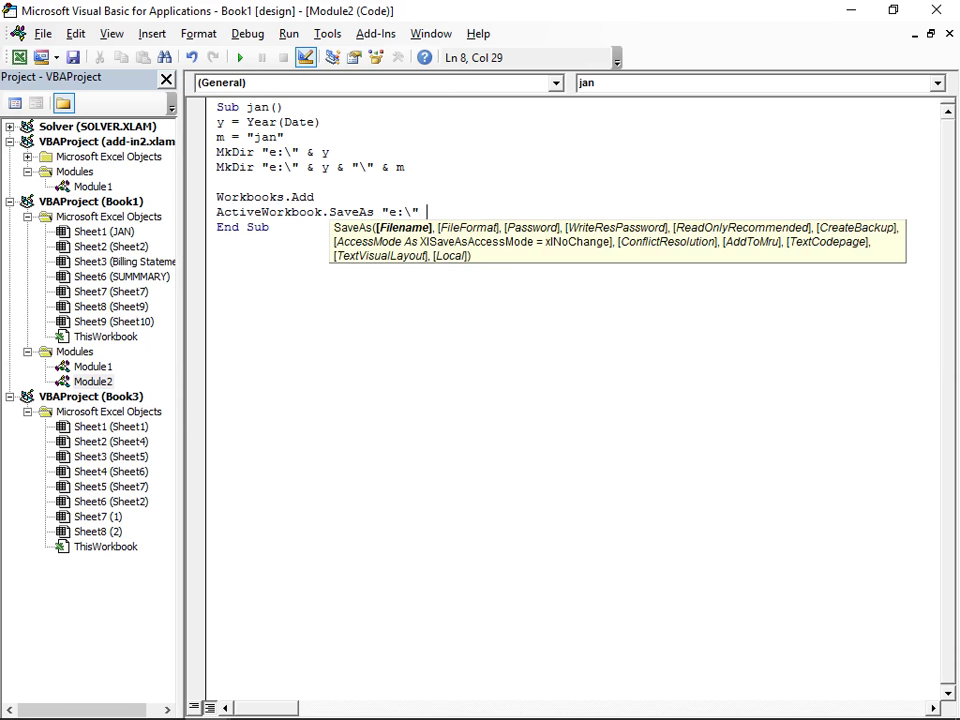
{"action": "type", "text": "& "}
{"action": "type", "text": "y & \""}
{"action": "type", "text": "\\\" & "}
{"action": "type", "text": "m & \"\\\" "}
{"action": "type", "text": "&m"}
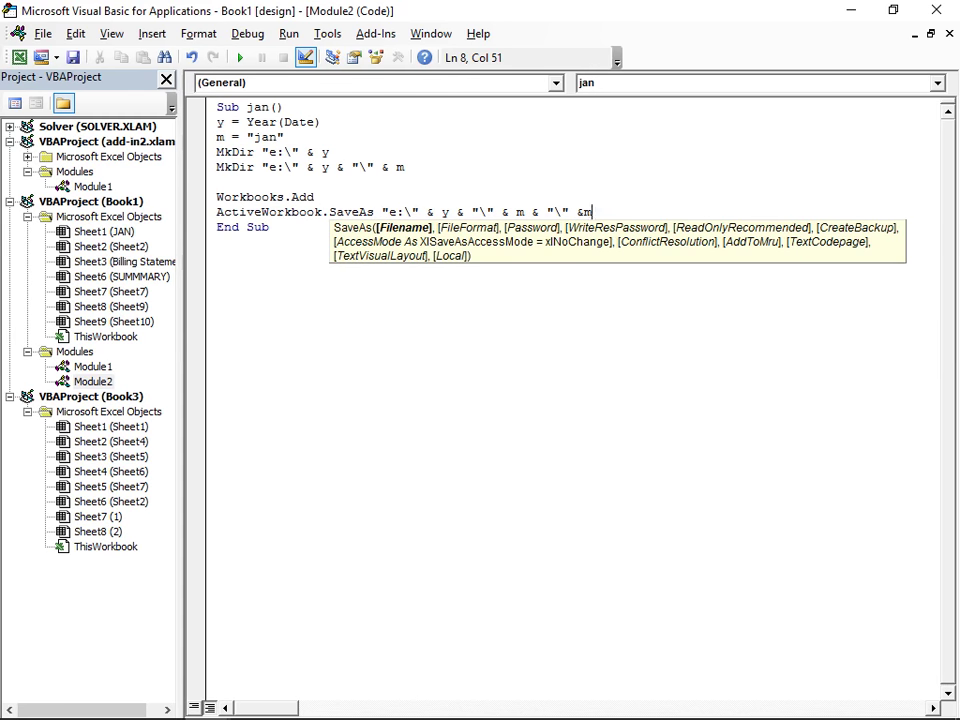
{"action": "key", "text": "BackSpace"}
{"action": "type", "text": ","}
{"action": "key", "text": "BackSpace"}
{"action": "key", "text": "BackSpace"}
{"action": "type", "text": "m "}
{"action": "type", "text": "& \"\\"}
{"action": "type", "text": "\""}
{"action": "key", "text": "BackSpace"}
{"action": "key", "text": "BackSpace"}
{"action": "type", "text": ".xls"}
{"action": "type", "text": "x\""}
Step: Insert blank lines after SaveAs and start a d=day statement
{"action": "key", "text": "Return"}
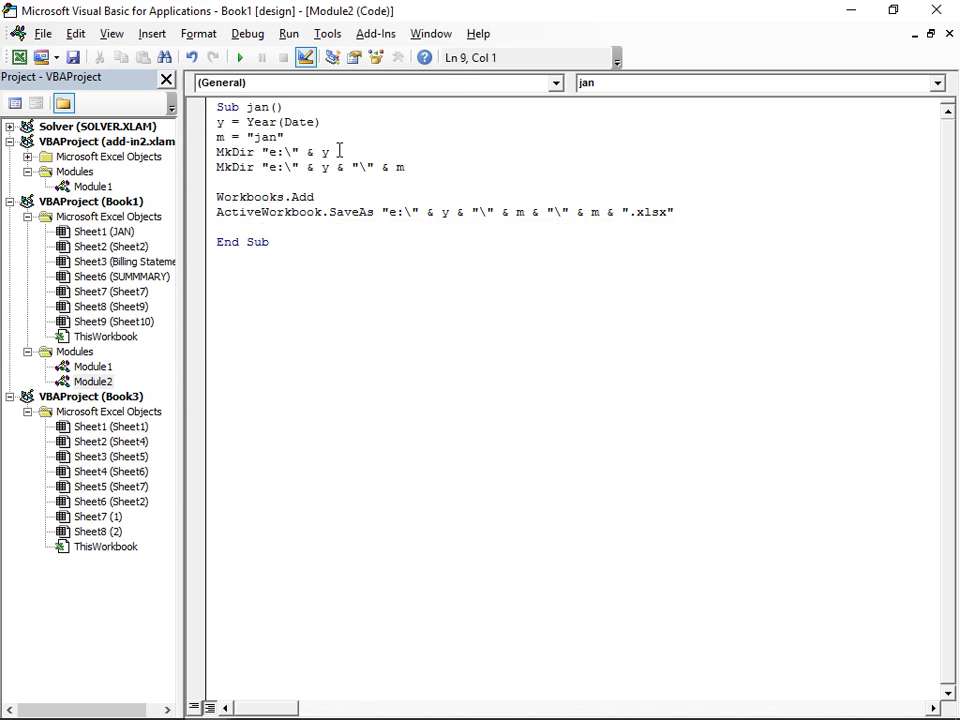
{"action": "key", "text": "Return"}
{"action": "left_click", "coordinate": [217, 226]}
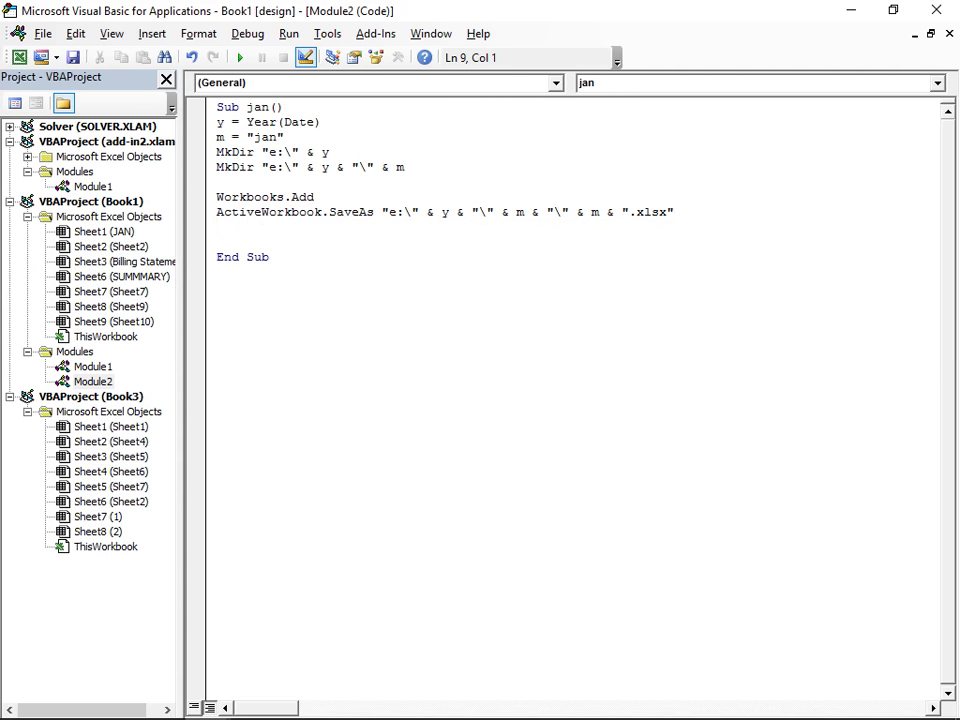
{"action": "type", "text": "d="}
{"action": "type", "text": "day"}
Step: In Excel, enter 22-11-2016 in G22 and =DAY(G22) in G23
{"action": "key", "text": "alt+F11"}
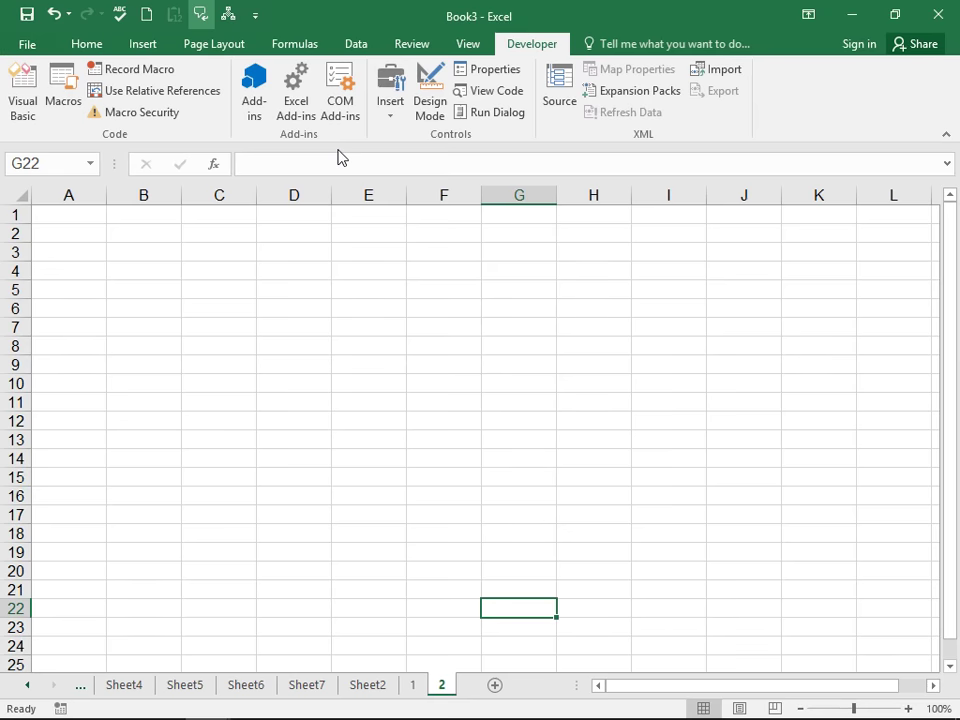
{"action": "type", "text": "22-11"}
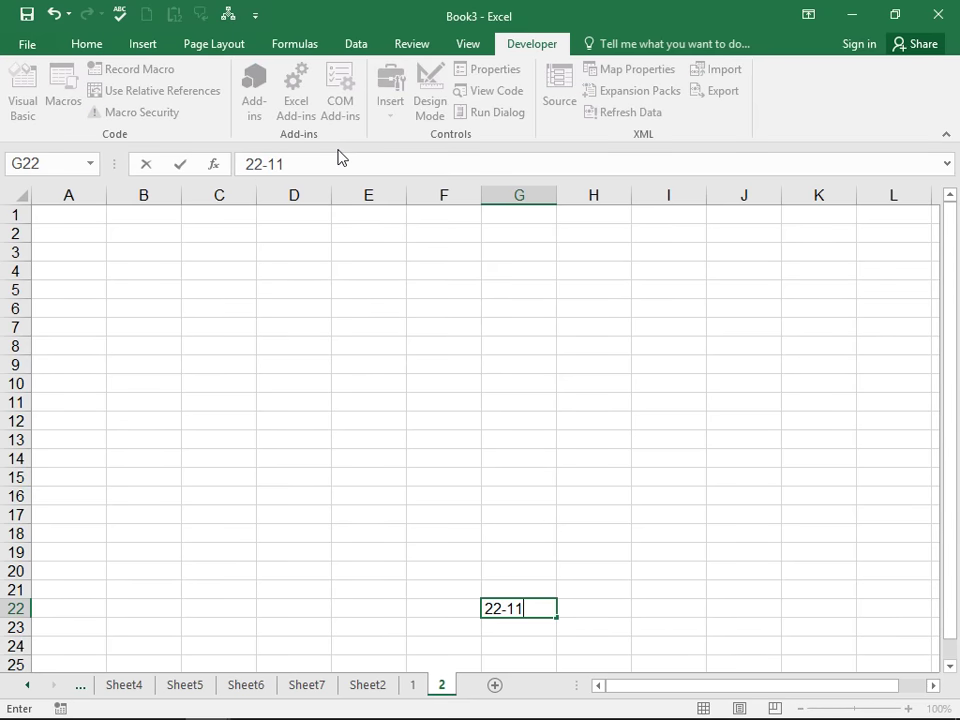
{"action": "type", "text": "-2016"}
{"action": "key", "text": "Return"}
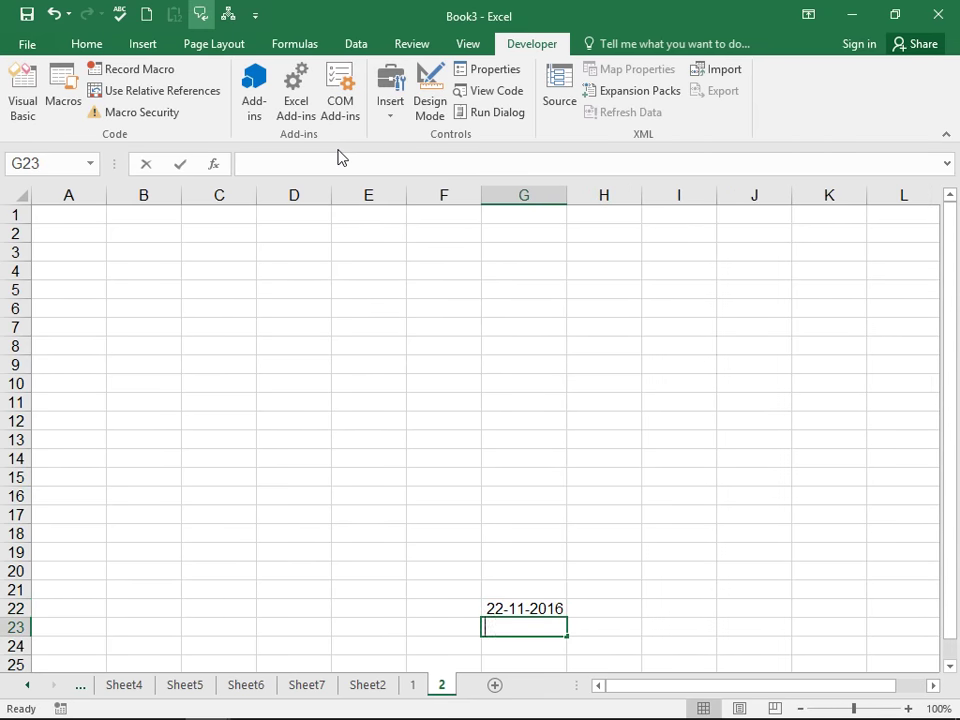
{"action": "type", "text": "=day"}
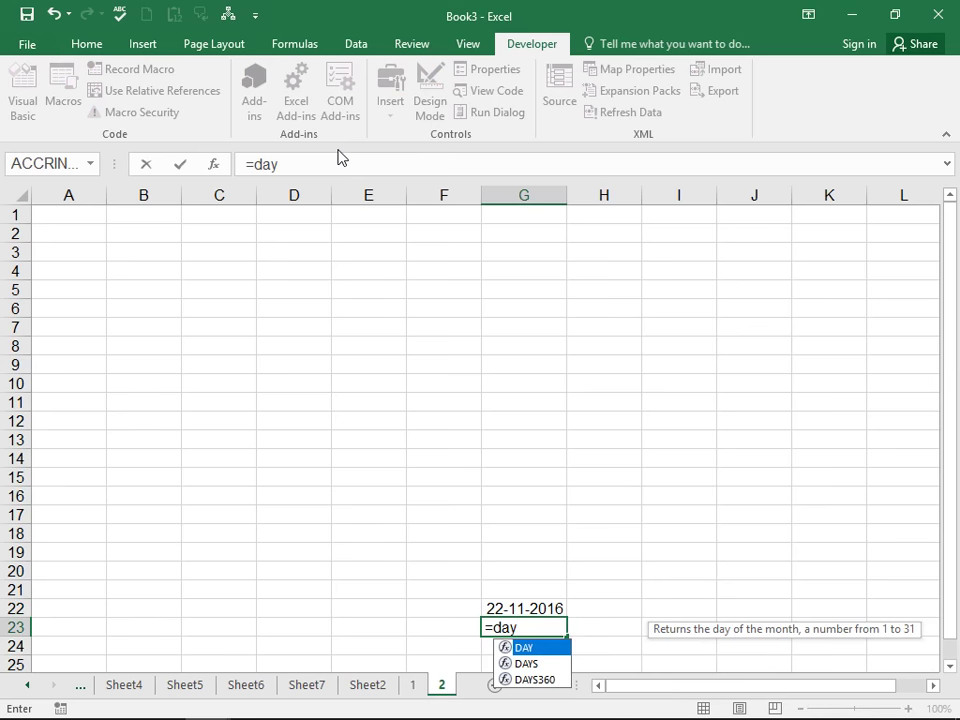
{"action": "key", "text": "Tab"}
{"action": "key", "text": "Up"}
{"action": "key", "text": "Return"}
Step: Retry G22 with 30-11, 29 and 1-11-2016, then return to the VBA editor
{"action": "key", "text": "Up"}
{"action": "key", "text": "Up"}
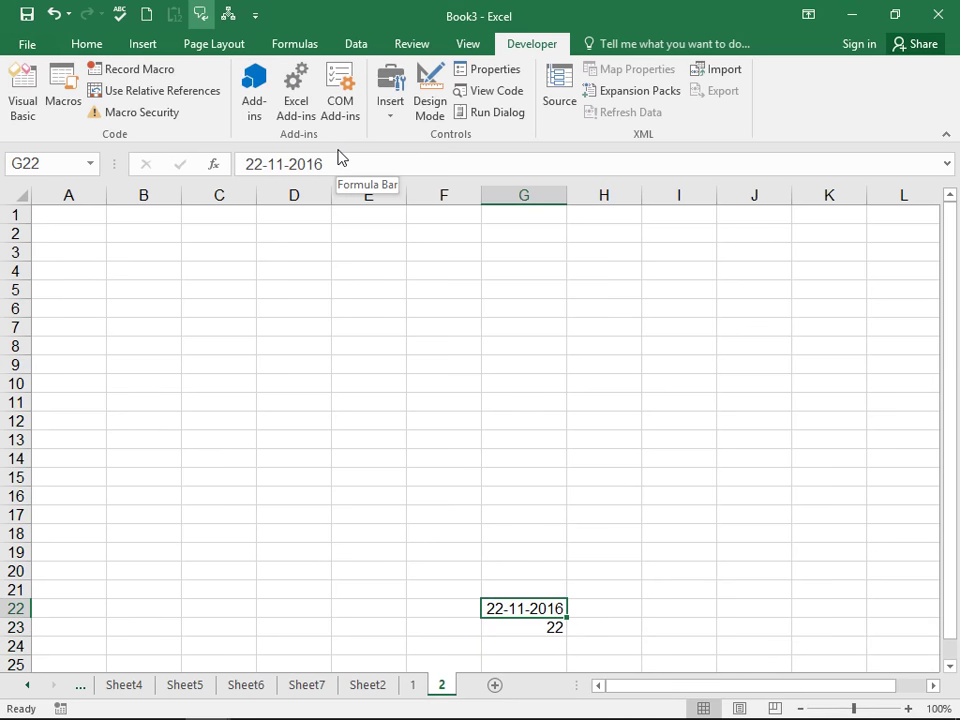
{"action": "type", "text": "30-11"}
{"action": "key", "text": "Return"}
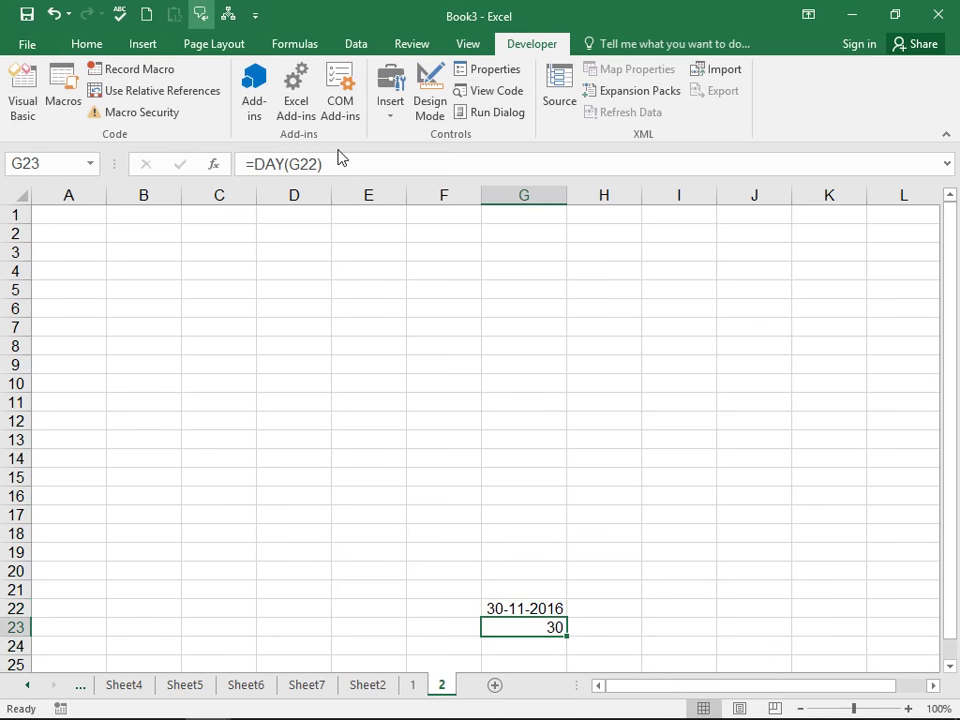
{"action": "key", "text": "Up"}
{"action": "type", "text": "29"}
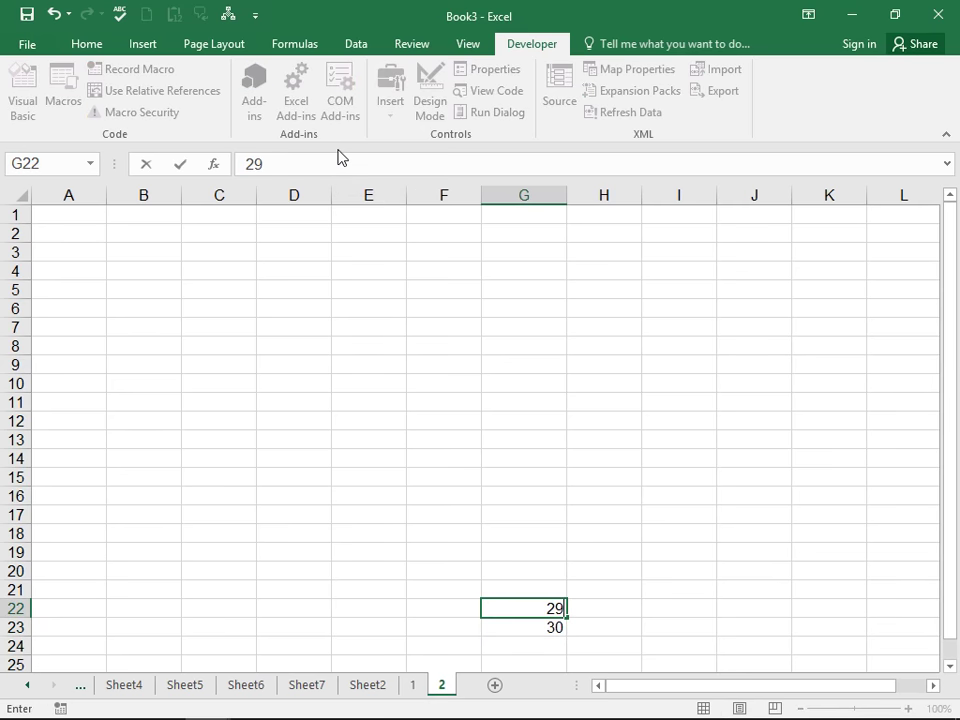
{"action": "key", "text": "Return"}
{"action": "key", "text": "Up"}
{"action": "type", "text": "1"}
{"action": "type", "text": "-11-2016"}
{"action": "key", "text": "Return"}
{"action": "key", "text": "Up"}
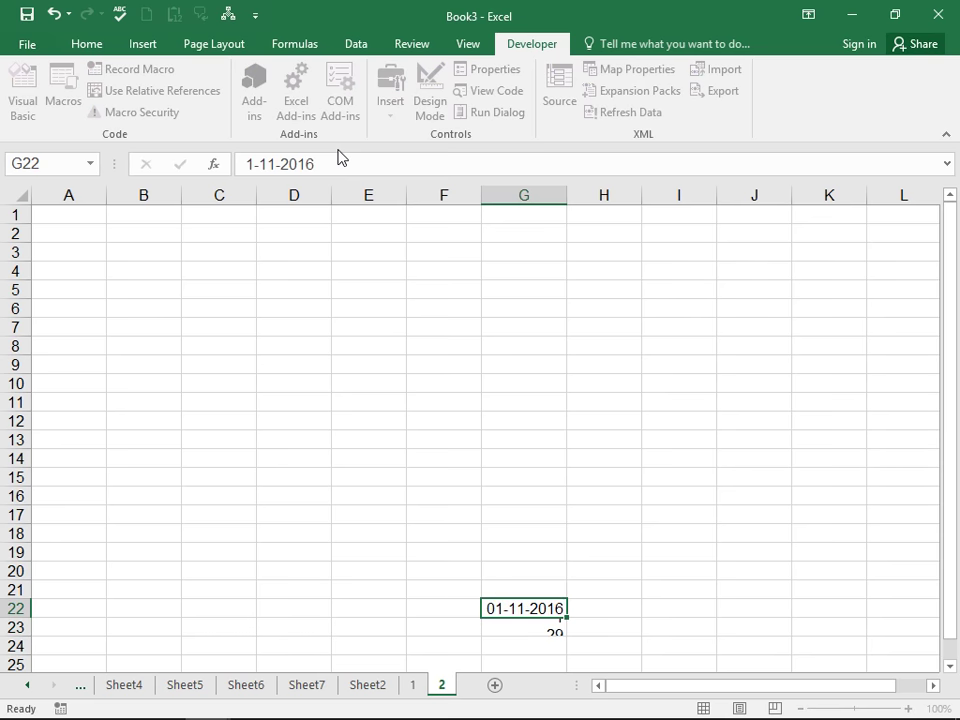
{"action": "key", "text": "Down"}
{"action": "key", "text": "alt+F11"}
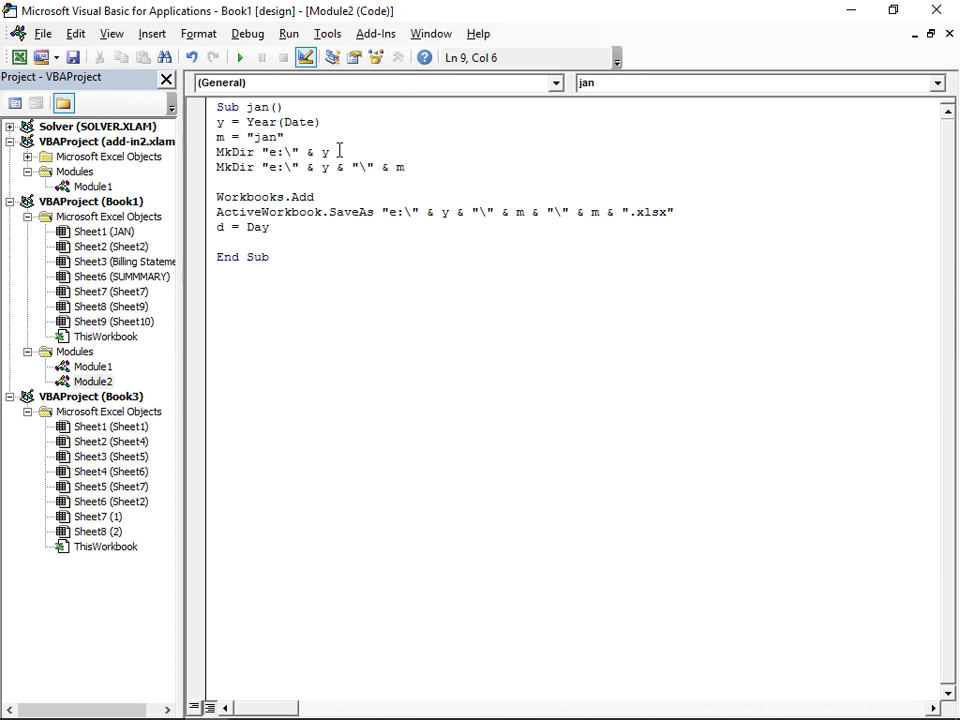
Step: Try typing eomonth and application inside Day( on line 9, correcting typos
{"action": "key", "text": "Right"}
{"action": "key", "text": "Right"}
{"action": "type", "text": "("}
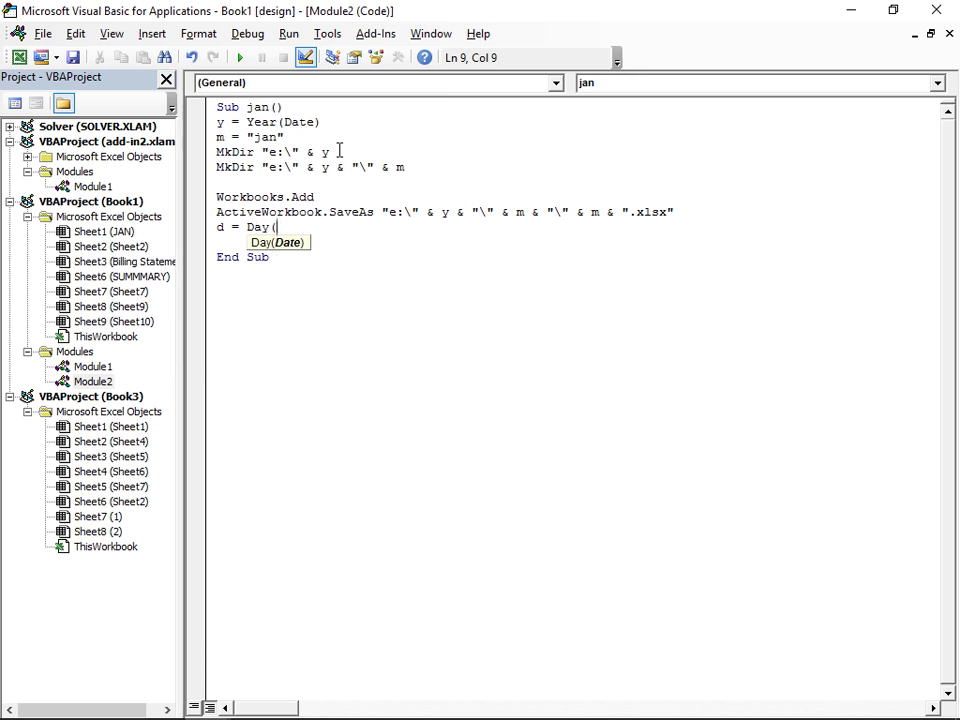
{"action": "type", "text": "eom"}
{"action": "type", "text": "oth"}
{"action": "key", "text": "BackSpace"}
{"action": "key", "text": "BackSpace"}
{"action": "type", "text": "nthe"}
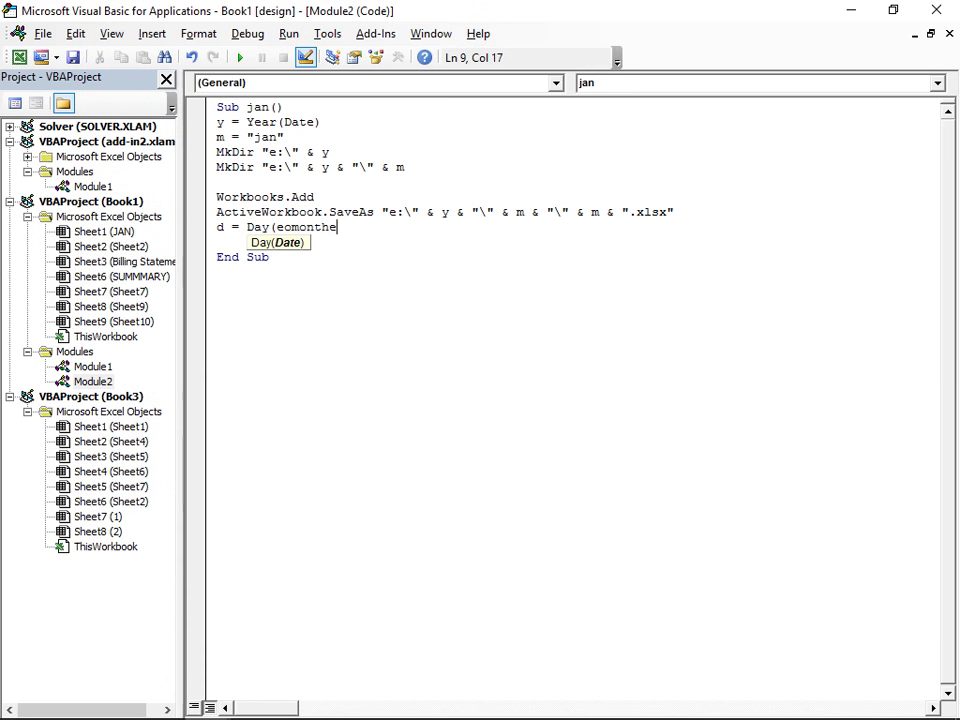
{"action": "key", "text": "BackSpace"}
{"action": "key", "text": "BackSpace"}
{"action": "key", "text": "BackSpace"}
{"action": "key", "text": "BackSpace"}
{"action": "key", "text": "BackSpace"}
{"action": "key", "text": "BackSpace"}
{"action": "key", "text": "BackSpace"}
{"action": "key", "text": "BackSpace"}
{"action": "type", "text": "app"}
{"action": "type", "text": "plication."}
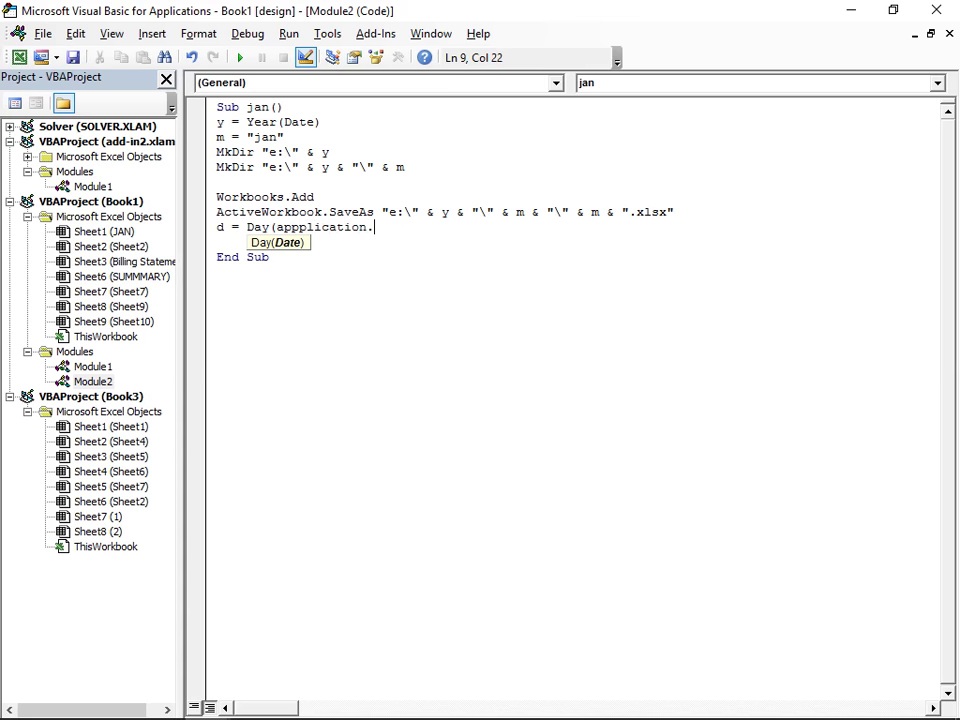
{"action": "key", "text": "BackSpace"}
{"action": "type", "text": ".w"}
{"action": "key", "text": "BackSpace"}
{"action": "key", "text": "BackSpace"}
{"action": "key", "text": "BackSpace"}
{"action": "key", "text": "BackSpace"}
{"action": "key", "text": "BackSpace"}
{"action": "key", "text": "BackSpace"}
{"action": "key", "text": "BackSpace"}
{"action": "key", "text": "BackSpace"}
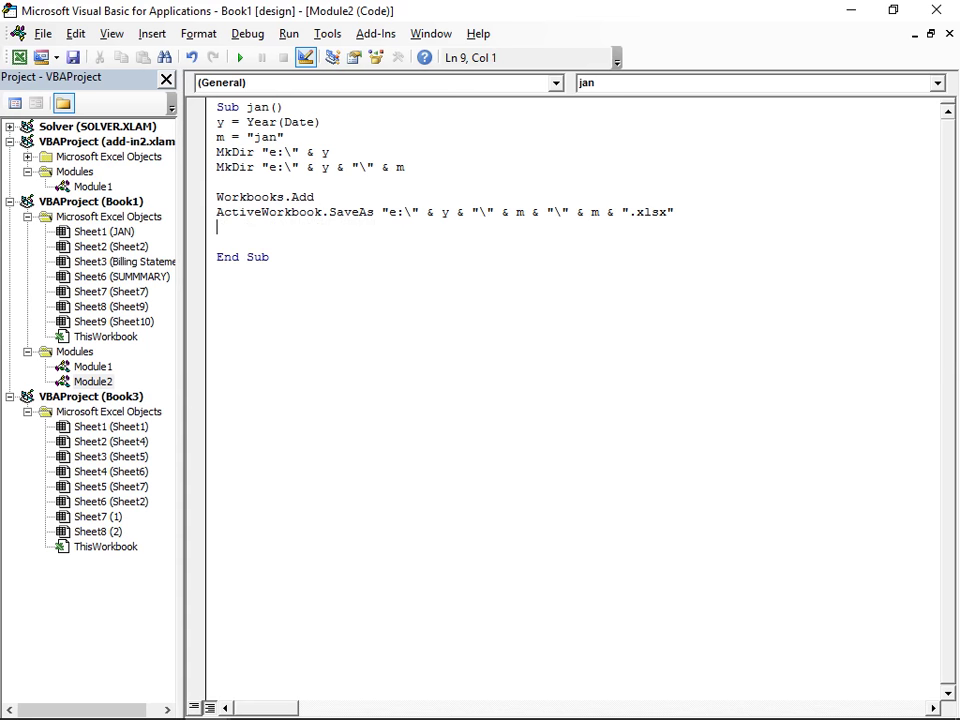
Step: Build application.WorksheetFunction.EoMonth on line 9 using IntelliSense suggestions
{"action": "type", "text": "applicati"}
{"action": "type", "text": "on.wor"}
{"action": "key", "text": "Tab"}
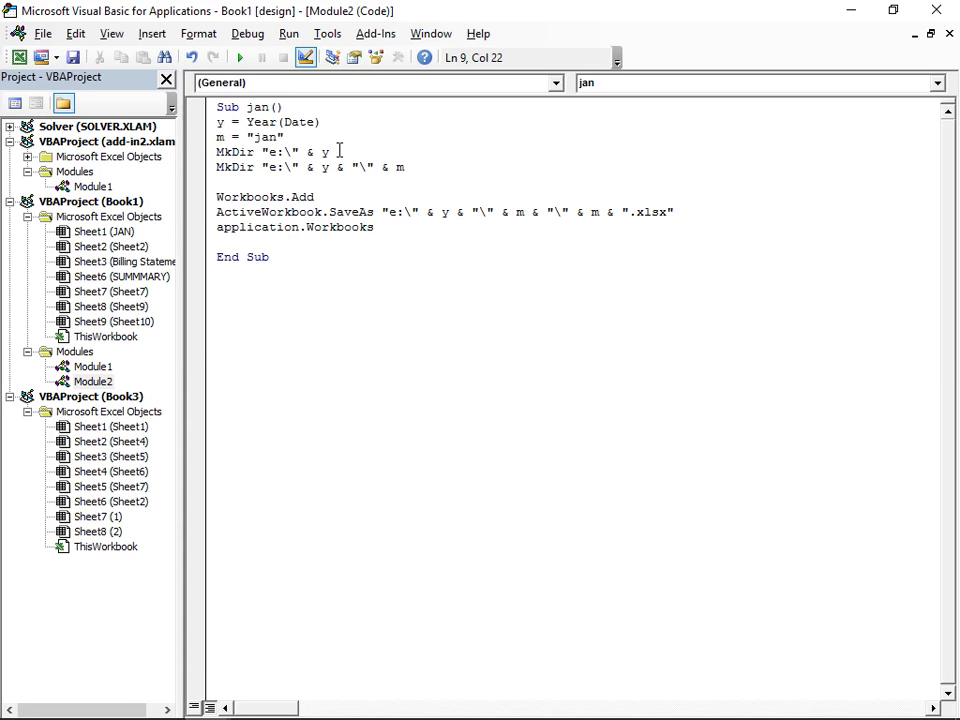
{"action": "key", "text": "BackSpace"}
{"action": "key", "text": "BackSpace"}
{"action": "key", "text": "BackSpace"}
{"action": "key", "text": "BackSpace"}
{"action": "key", "text": "BackSpace"}
{"action": "key", "text": "BackSpace"}
{"action": "key", "text": "BackSpace"}
{"action": "key", "text": "BackSpace"}
{"action": "key", "text": "BackSpace"}
{"action": "key", "text": "BackSpace"}
{"action": "type", "text": ".wor"}
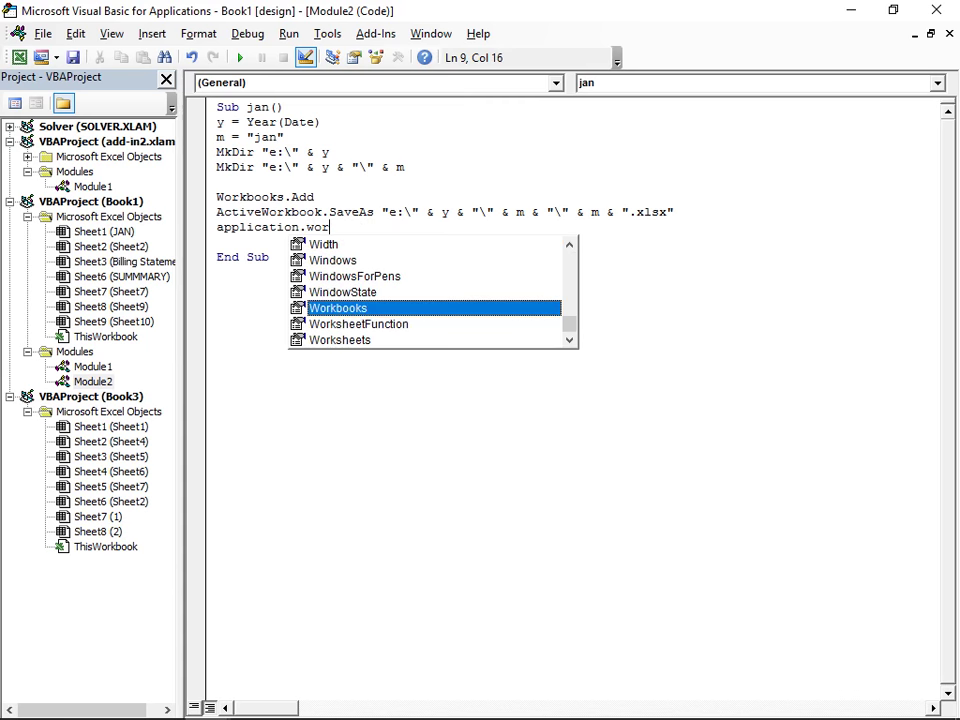
{"action": "key", "text": "Down"}
{"action": "key", "text": "Tab"}
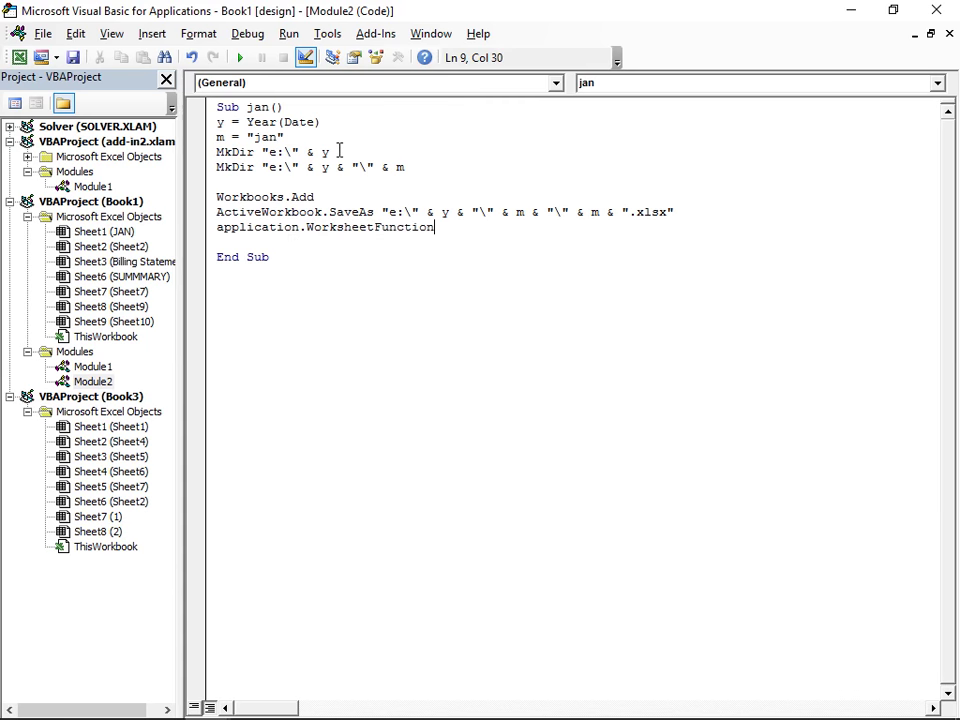
{"action": "type", "text": ".eo"}
{"action": "key", "text": "Tab"}
Step: Prefix the line with d=day(, dismiss the compile error, and open EoMonth's parenthesis
{"action": "key", "text": "Left"}
{"action": "key", "text": "Left"}
{"action": "key", "text": "Left"}
{"action": "key", "text": "Left"}
{"action": "key", "text": "Left"}
{"action": "key", "text": "Left"}
{"action": "key", "text": "Left"}
{"action": "key", "text": "Left"}
{"action": "key", "text": "Left"}
{"action": "key", "text": "Left"}
{"action": "key", "text": "Left"}
{"action": "key", "text": "Left"}
{"action": "key", "text": "Left"}
{"action": "key", "text": "Left"}
{"action": "key", "text": "Left"}
{"action": "type", "text": "d=d"}
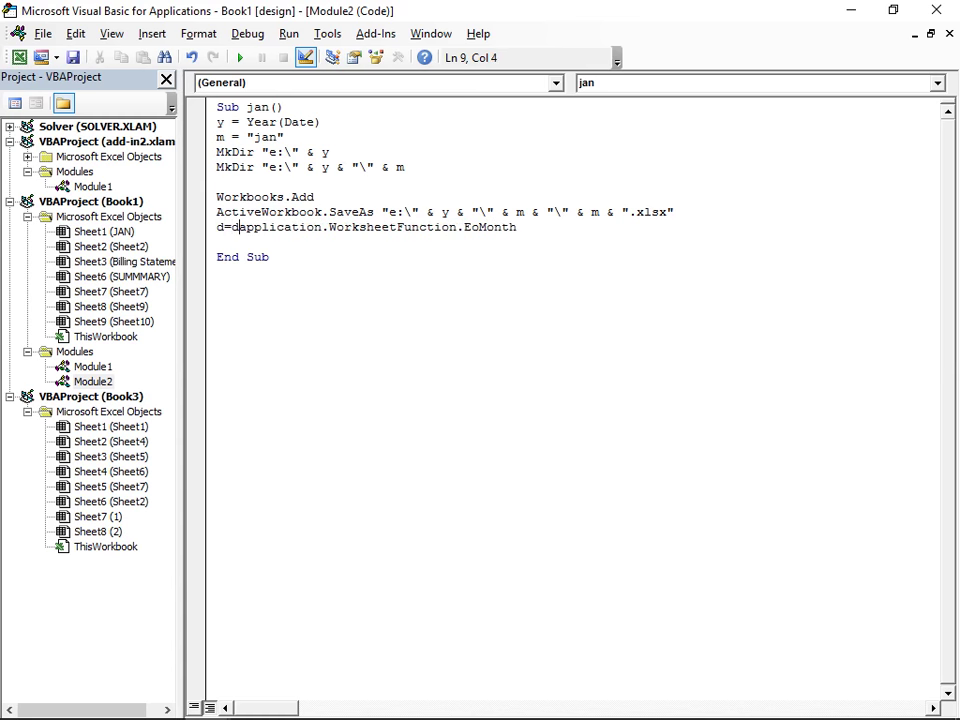
{"action": "type", "text": "ay("}
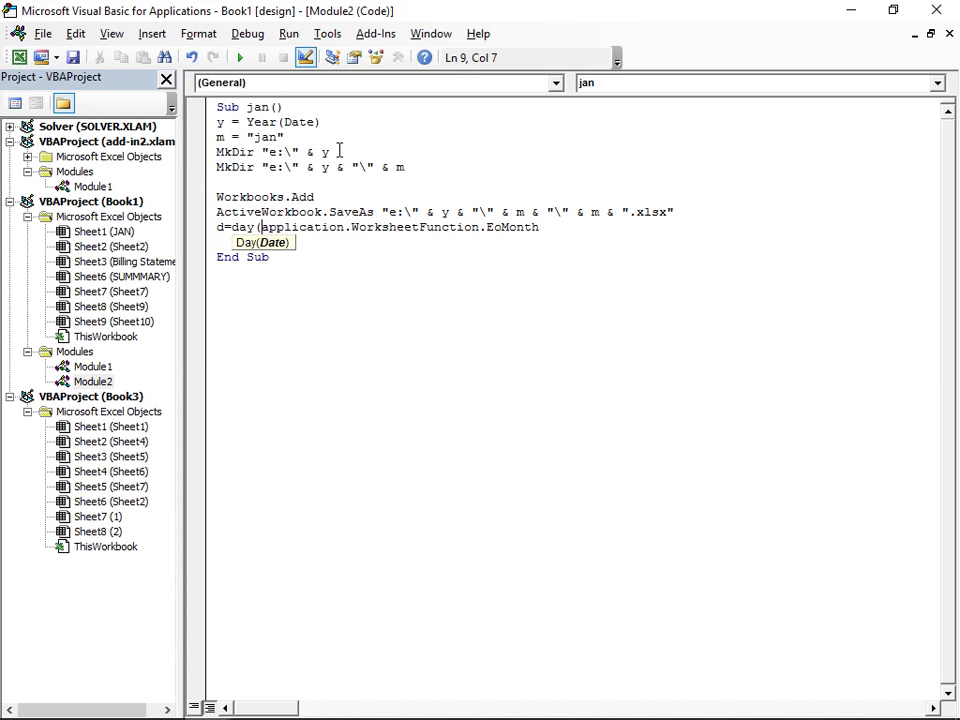
{"action": "key", "text": "Right"}
{"action": "key", "text": "Right"}
{"action": "key", "text": "Right"}
{"action": "key", "text": "Right"}
{"action": "key", "text": "Right"}
{"action": "key", "text": "Right"}
{"action": "key", "text": "Right"}
{"action": "key", "text": "Right"}
{"action": "key", "text": "Right"}
{"action": "key", "text": "Right"}
{"action": "key", "text": "Down"}
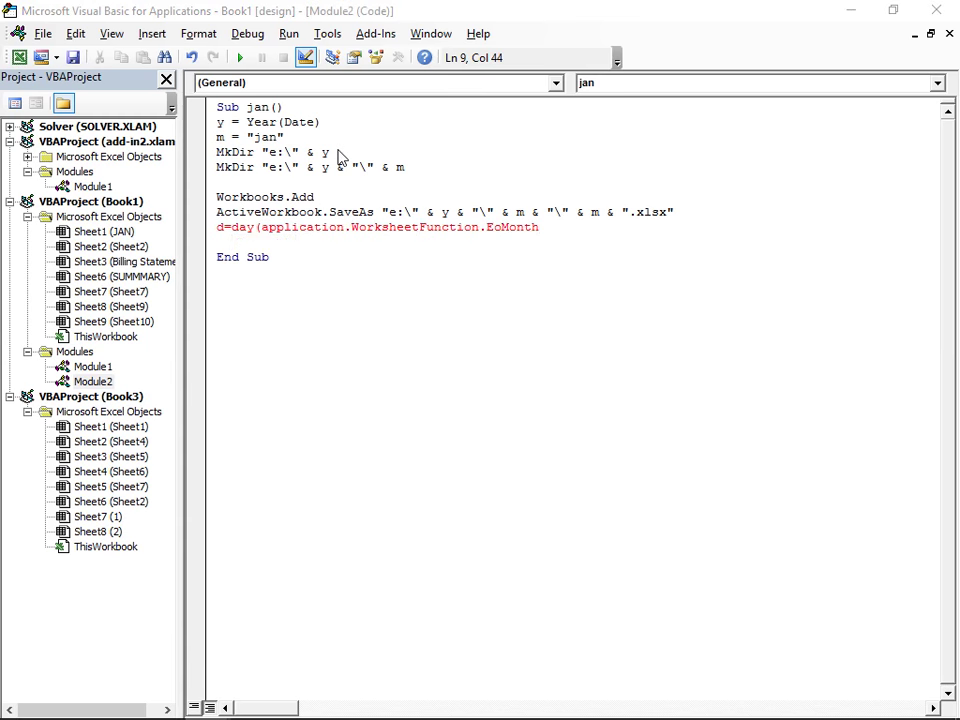
{"action": "key", "text": "Return"}
{"action": "type", "text": "(\"1-\" & m & \"-2016"}
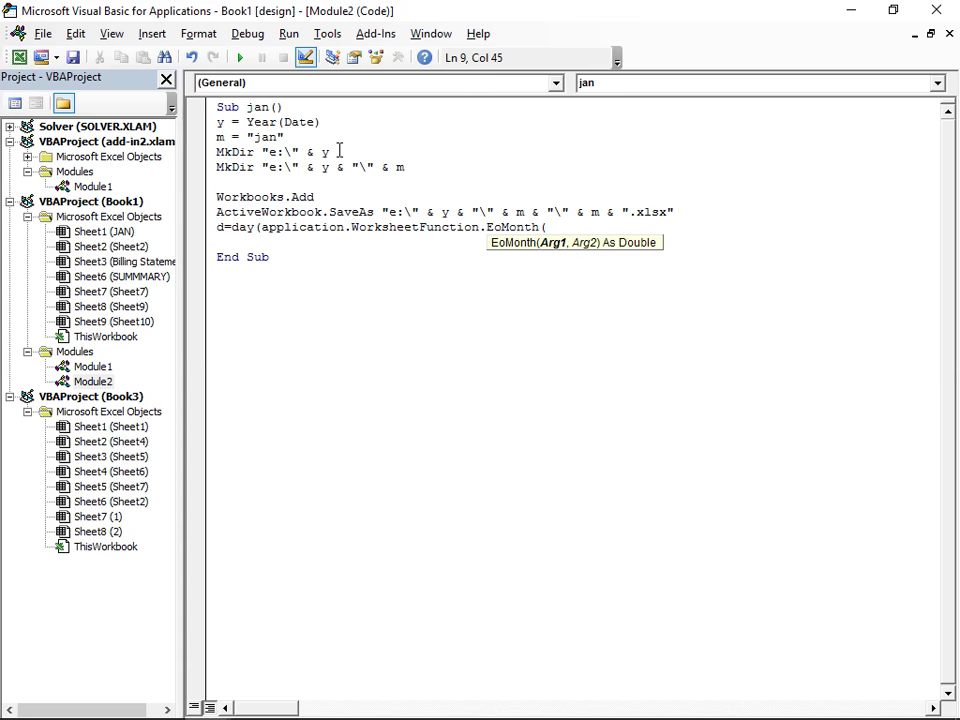
Step: Build the EoMonth date argument on line 9 as "1-" & m & y with a 0 month offset
{"action": "type", "text": "\""}
{"action": "type", "text": "1-"}
{"action": "type", "text": "\" &"}
{"action": "type", "text": " m"}
{"action": "type", "text": " & \""}
{"action": "type", "text": "-2018"}
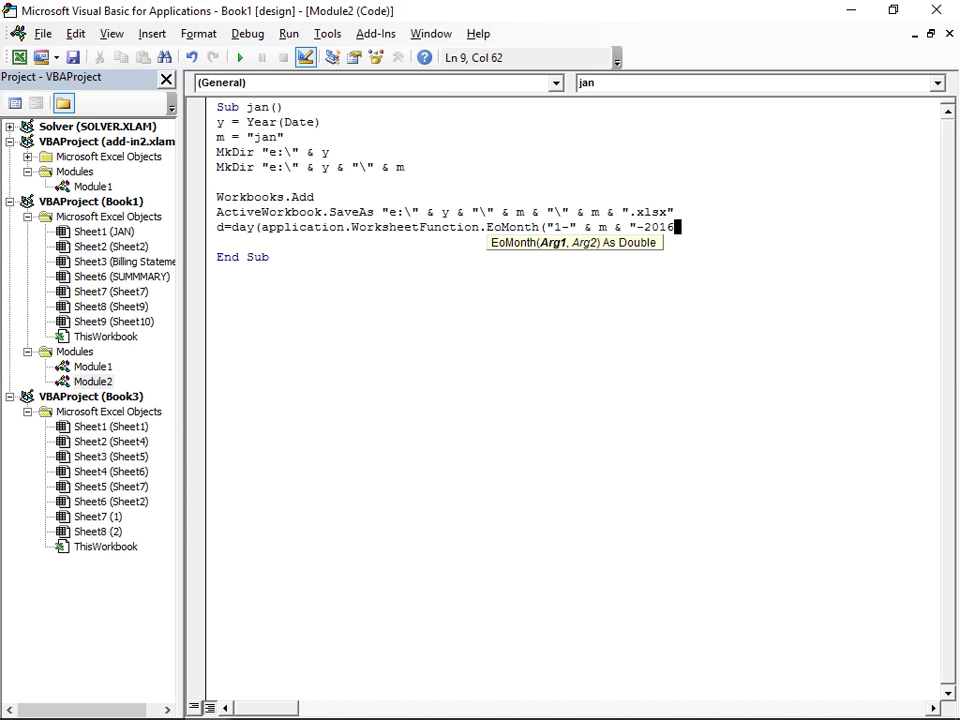
{"action": "key", "text": "BackSpace"}
{"action": "key", "text": "BackSpace"}
{"action": "key", "text": "BackSpace"}
{"action": "key", "text": "BackSpace"}
{"action": "key", "text": "BackSpace"}
{"action": "key", "text": "BackSpace"}
{"action": "type", "text": "y,"}
{"action": "left_click", "coordinate": [338, 154]}
{"action": "key", "text": "Return"}
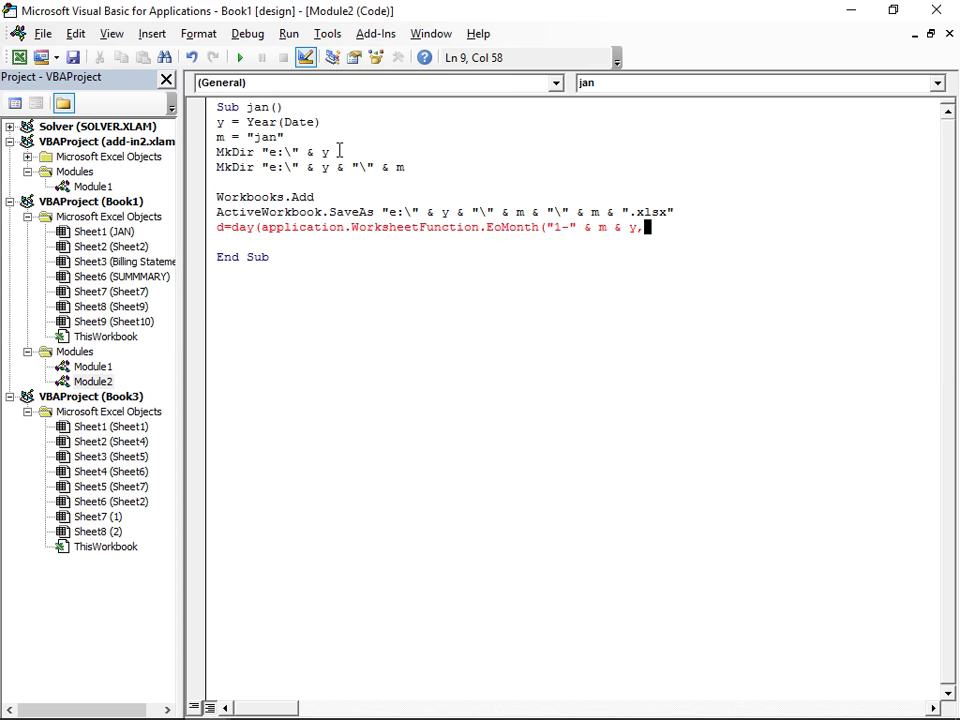
{"action": "type", "text": "0"}
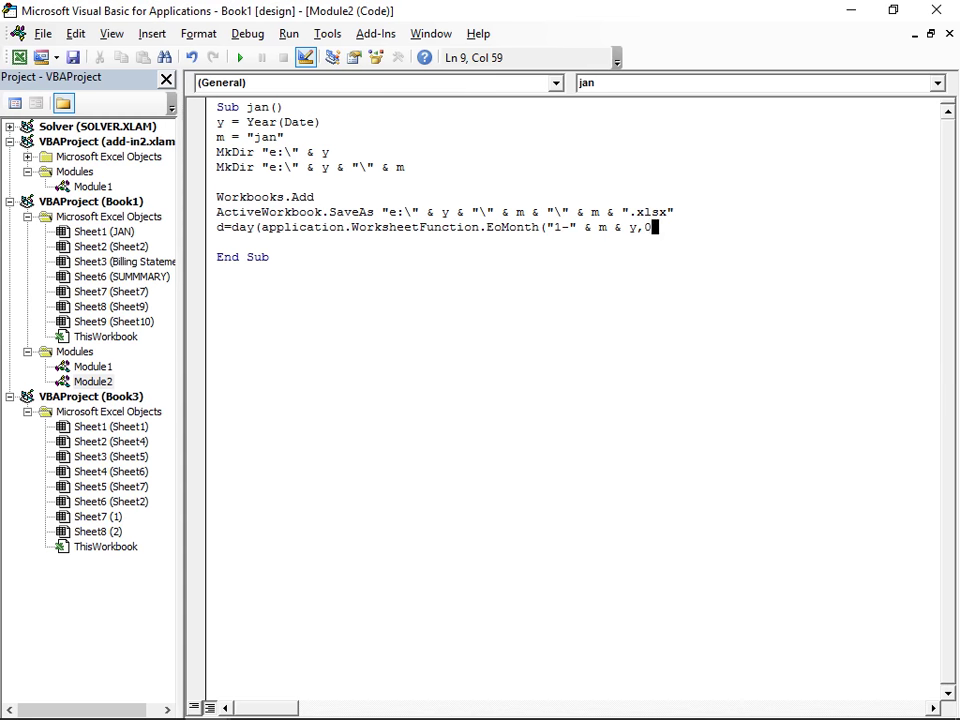
Step: Add the missing closing brackets so d = Day(...EoMonth(..., 0)) compiles, and commit the line
{"action": "type", "text": ")"}
{"action": "key", "text": "Return"}
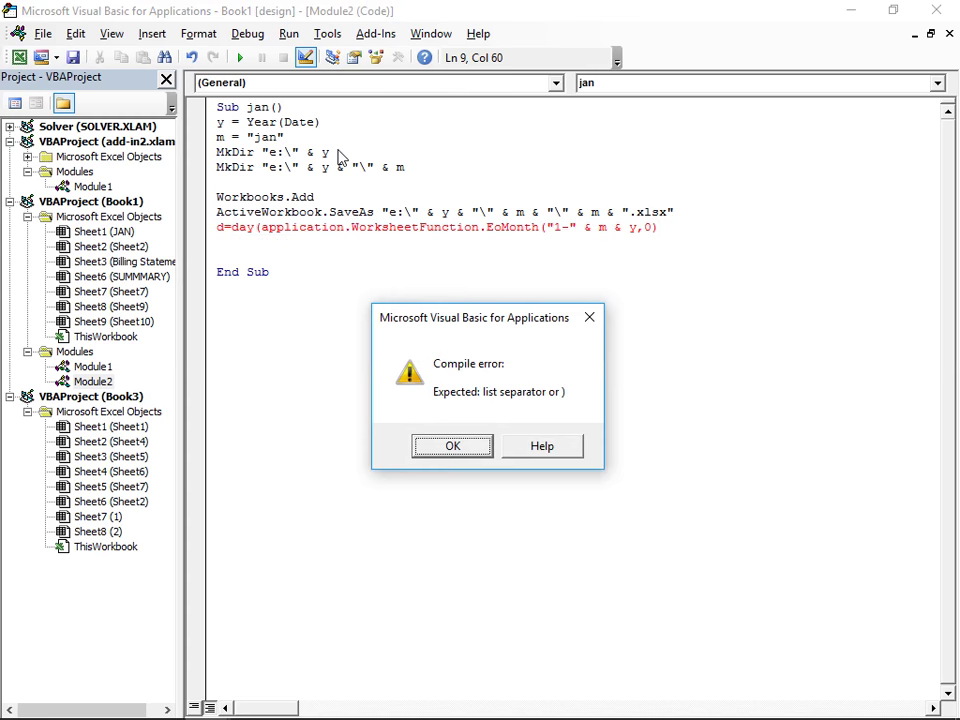
{"action": "key", "text": "Return"}
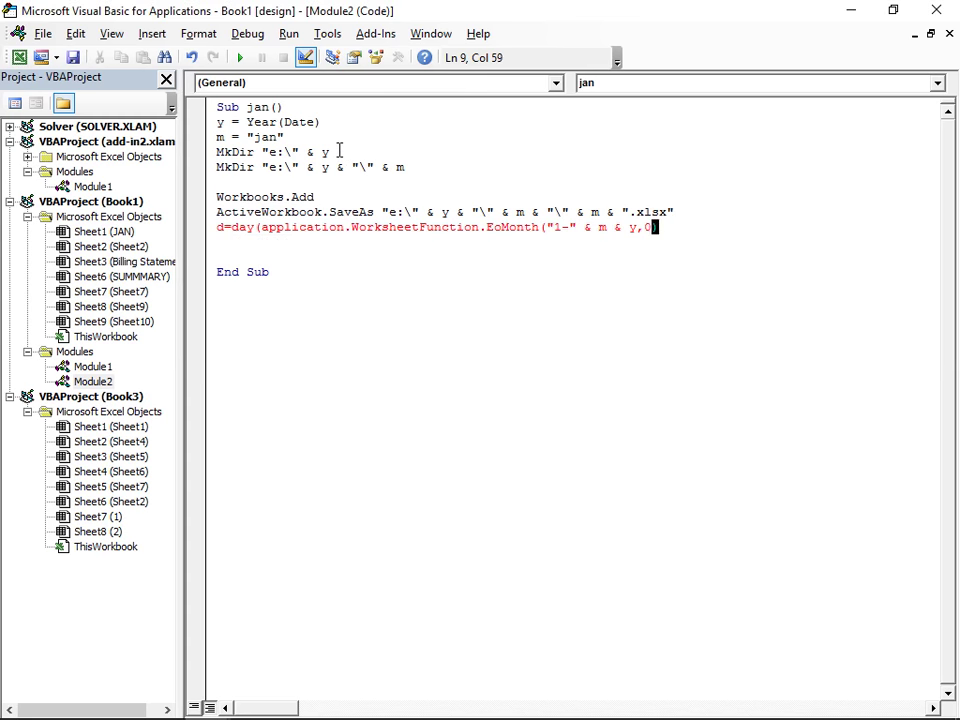
{"action": "key", "text": "Left"}
{"action": "key", "text": "Left"}
{"action": "key", "text": "Left"}
{"action": "key", "text": "Left"}
{"action": "key", "text": "Left"}
{"action": "key", "text": "Left"}
{"action": "key", "text": "Left"}
{"action": "key", "text": "Left"}
{"action": "key", "text": "Left"}
{"action": "key", "text": "Right"}
{"action": "key", "text": "Right"}
{"action": "key", "text": "Right"}
{"action": "key", "text": "Right"}
{"action": "key", "text": "Right"}
{"action": "key", "text": "Right"}
{"action": "key", "text": "Right"}
{"action": "key", "text": "Right"}
{"action": "type", "text": ")"}
{"action": "key", "text": "Return"}
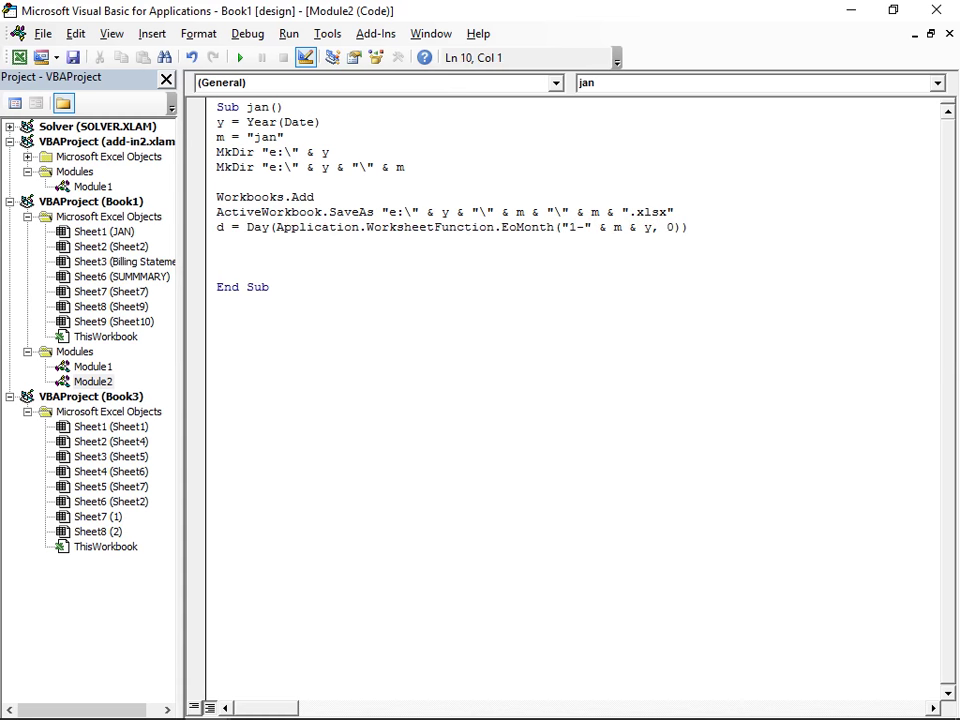
Step: Enter the test date 20-11-2016 in cell G15 of the worksheet
{"action": "key", "text": "alt+F11"}
{"action": "key", "text": "Up"}
{"action": "key", "text": "Up"}
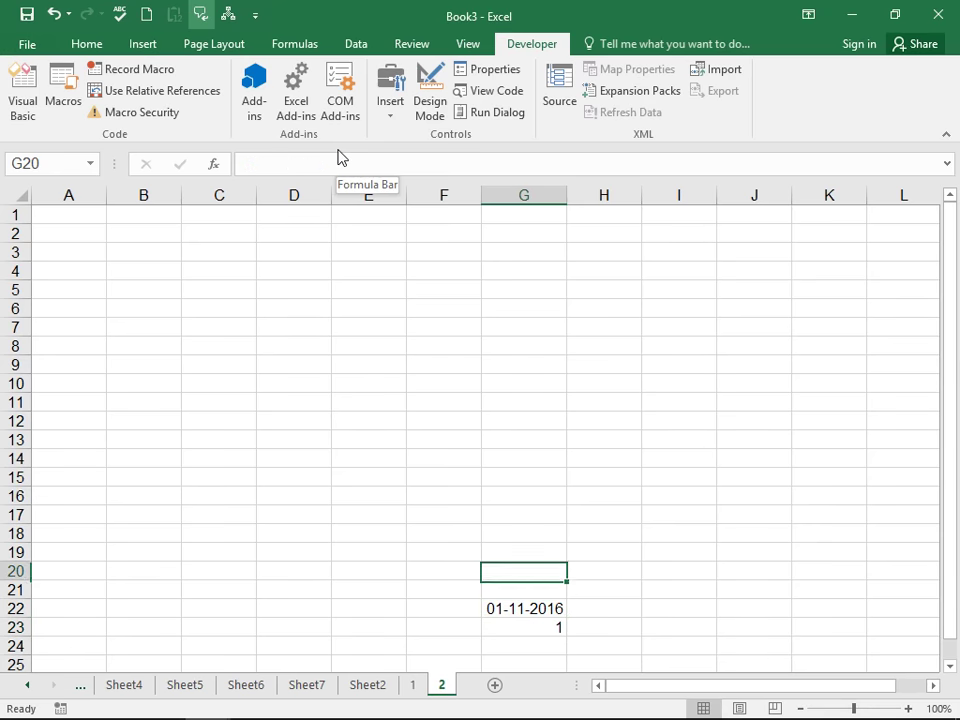
{"action": "key", "text": "Up"}
{"action": "key", "text": "Up"}
{"action": "key", "text": "Up"}
{"action": "key", "text": "Up"}
{"action": "key", "text": "Up"}
{"action": "type", "text": "20-"}
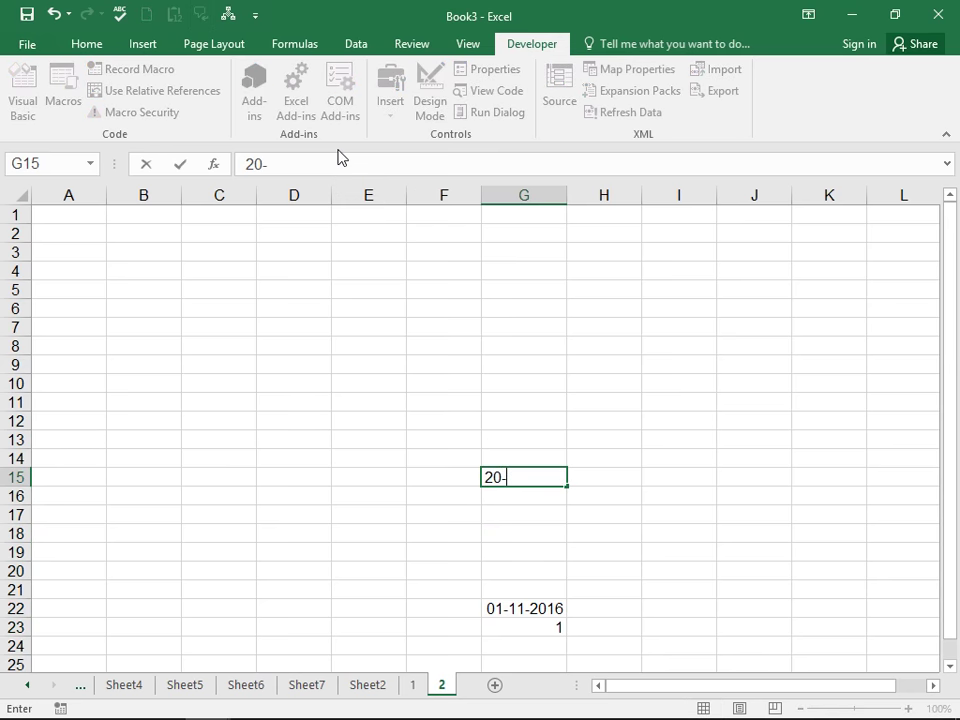
{"action": "type", "text": "11-2016"}
{"action": "key", "text": "Return"}
{"action": "key", "text": "Up"}
Step: Enter =EOMONTH(G15,0) in H15 and format the result as a date
{"action": "key", "text": "Right"}
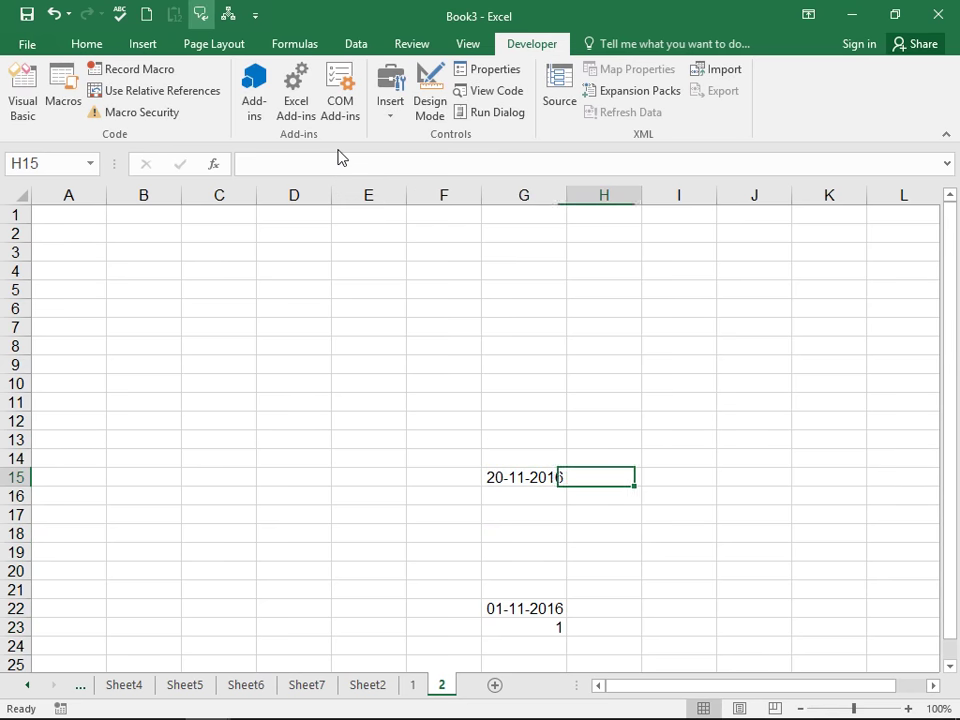
{"action": "type", "text": "e"}
{"action": "key", "text": "BackSpace"}
{"action": "type", "text": "=eo"}
{"action": "key", "text": "Tab"}
{"action": "key", "text": "Left"}
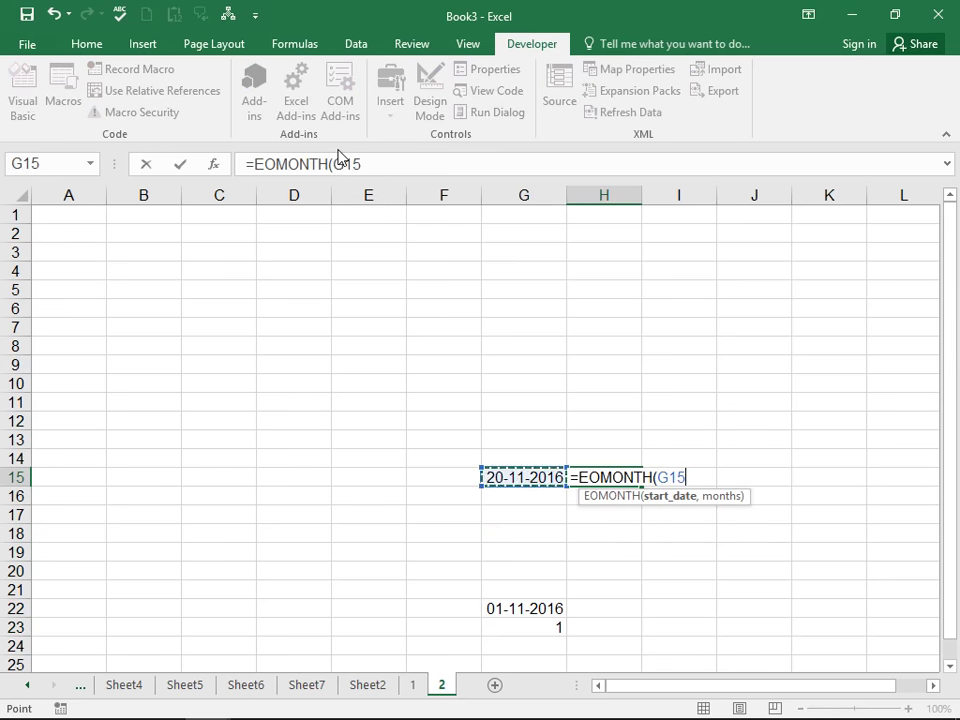
{"action": "key", "text": "F8"}
{"action": "key", "text": "Up"}
{"action": "key", "text": "Up"}
{"action": "key", "text": "Up"}
{"action": "key", "text": "BackSpace"}
{"action": "key", "text": "BackSpace"}
{"action": "key", "text": "BackSpace"}
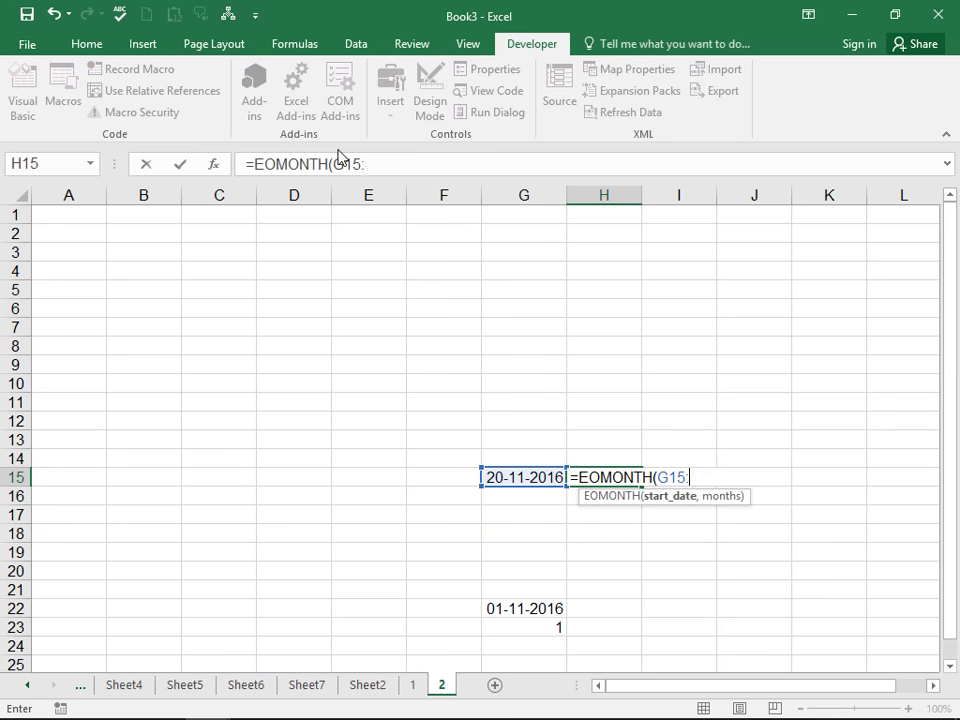
{"action": "type", "text": ",0"}
{"action": "key", "text": "Return"}
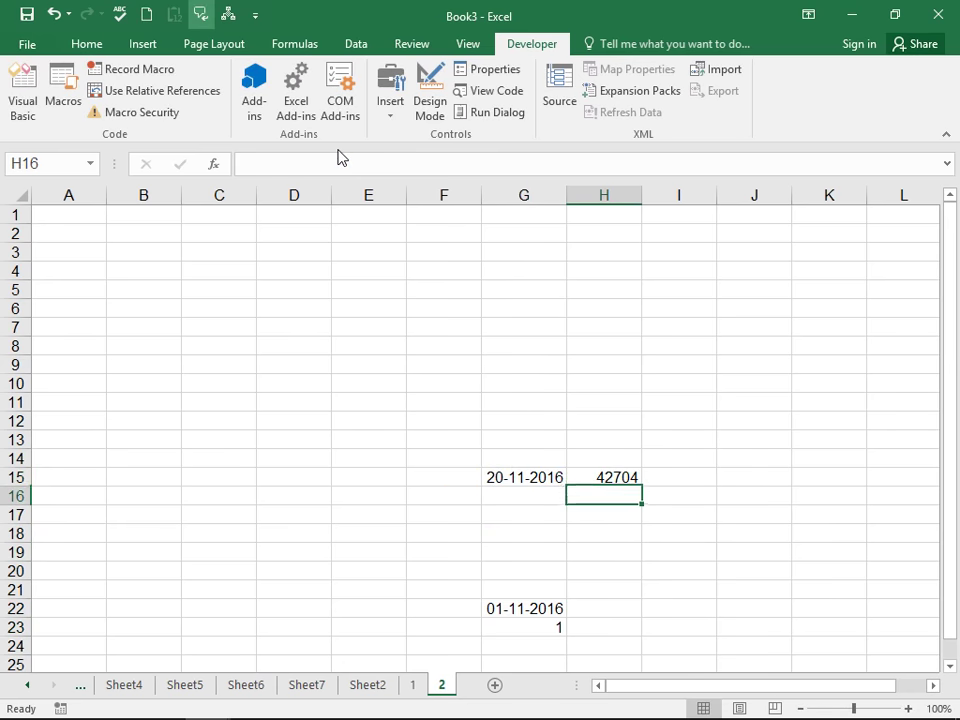
{"action": "key", "text": "Up"}
{"action": "key", "text": "ctrl+shift+numbersign"}
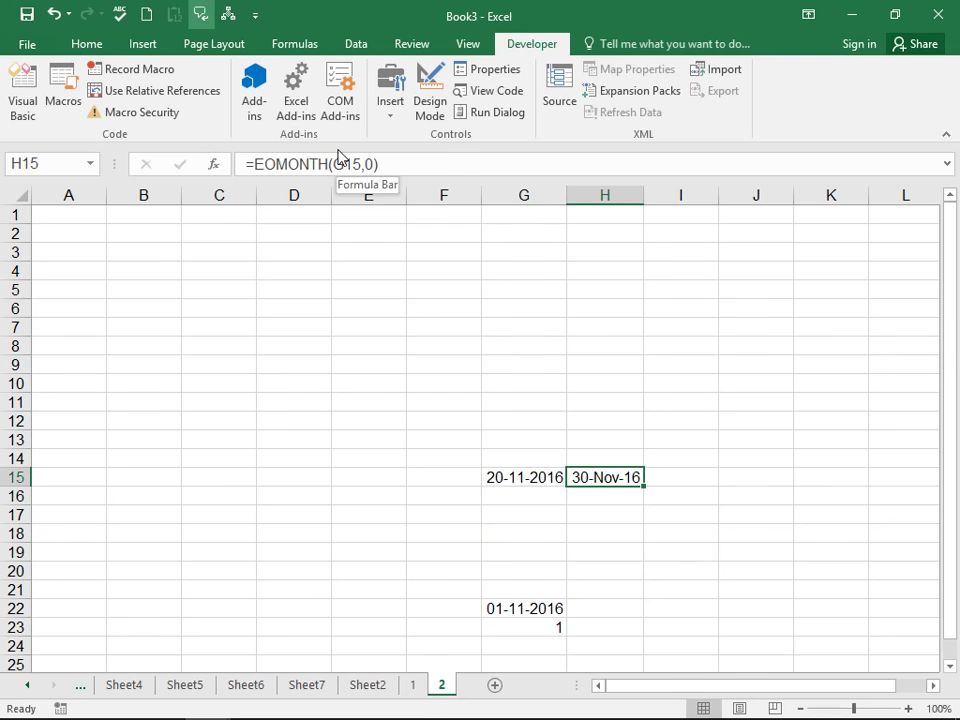
Step: Change the EOMONTH months argument to 1, then -1, giving 31-Oct-16, and return to VBA
{"action": "key", "text": "F2"}
{"action": "key", "text": "BackSpace"}
{"action": "key", "text": "BackSpace"}
{"action": "type", "text": "1"}
{"action": "key", "text": "Return"}
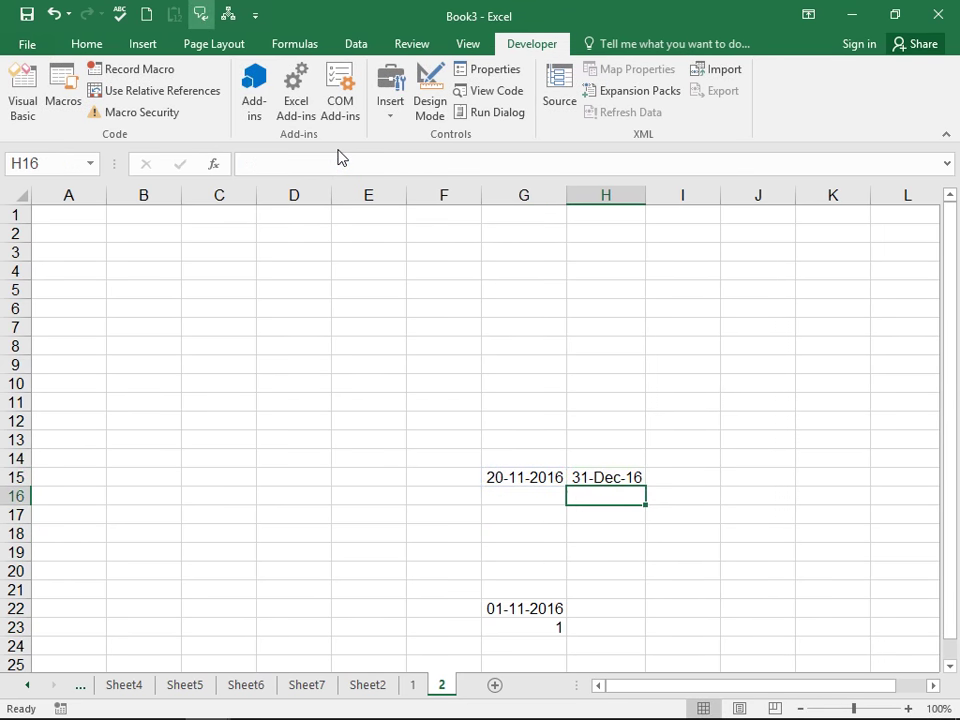
{"action": "key", "text": "Up"}
{"action": "key", "text": "F2"}
{"action": "key", "text": "BackSpace"}
{"action": "key", "text": "BackSpace"}
{"action": "type", "text": "-1"}
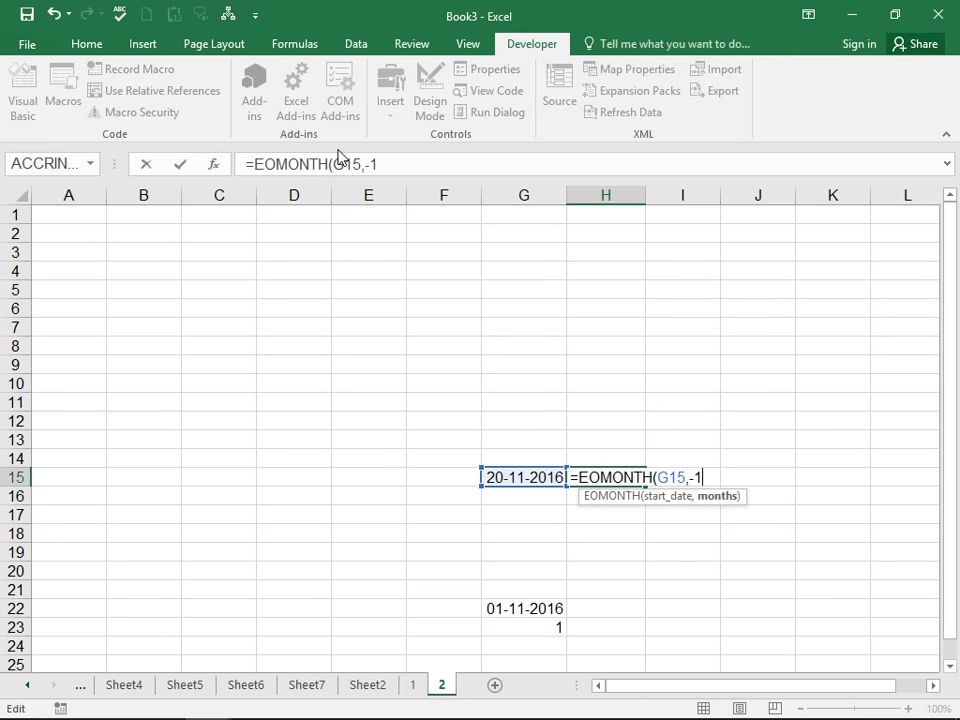
{"action": "key", "text": "Return"}
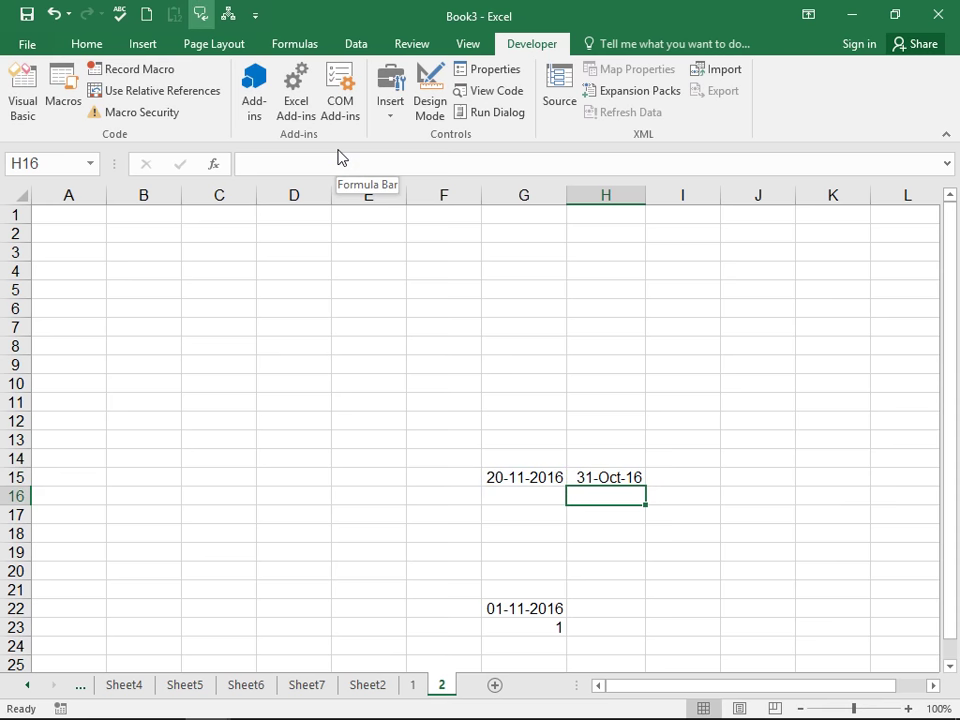
{"action": "key", "text": "alt+F11"}
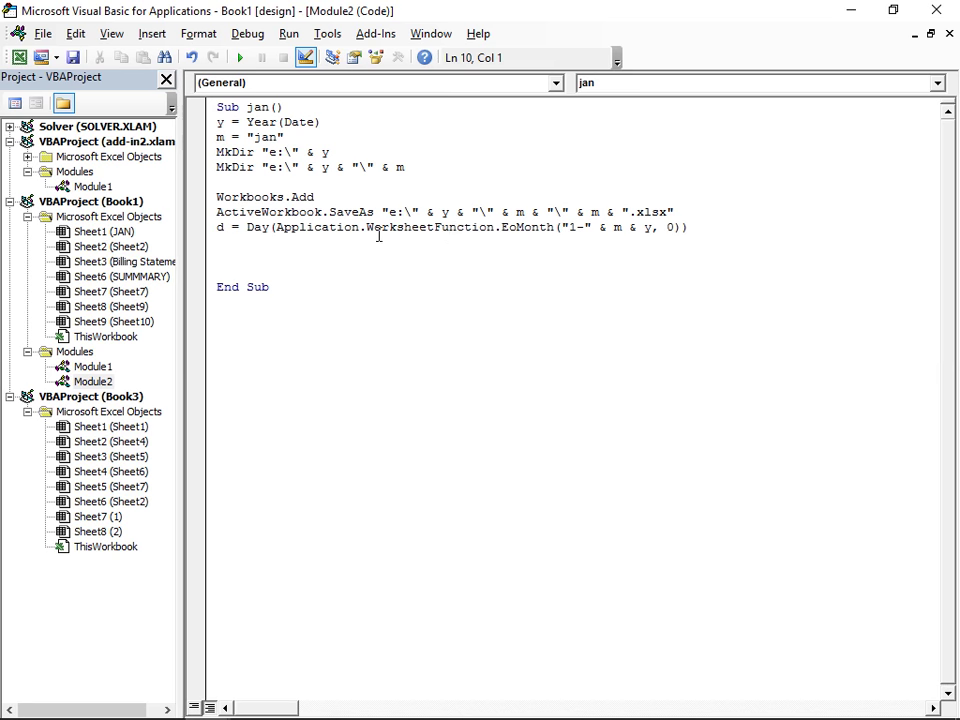
Step: Try a d = 31 test line on line 10, then delete it
{"action": "left_click", "coordinate": [271, 228]}
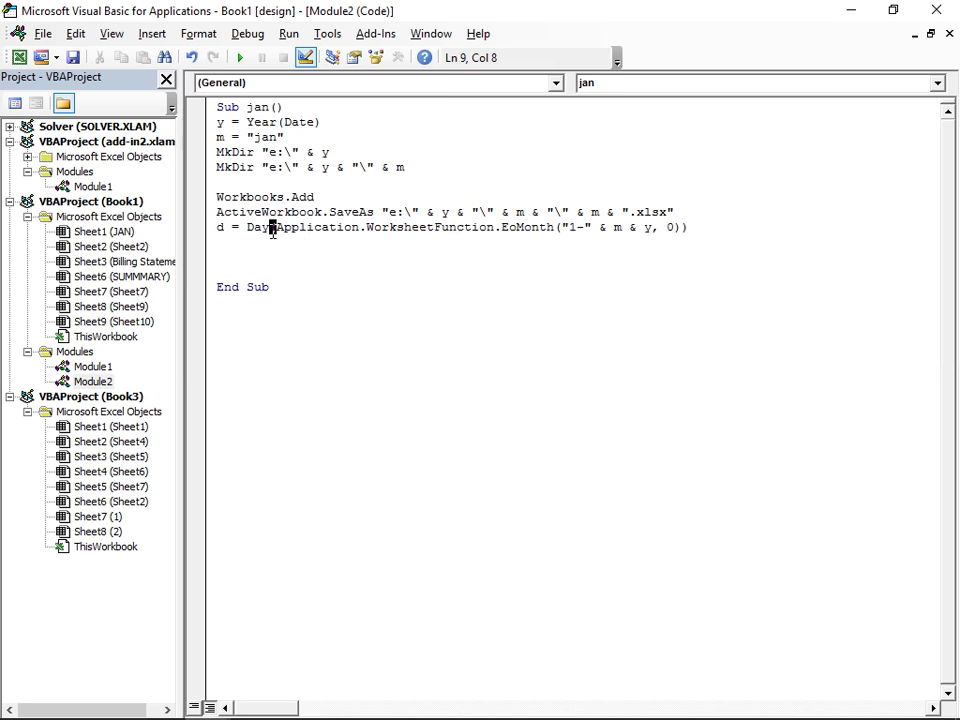
{"action": "left_click", "coordinate": [592, 227]}
{"action": "key", "text": "Down"}
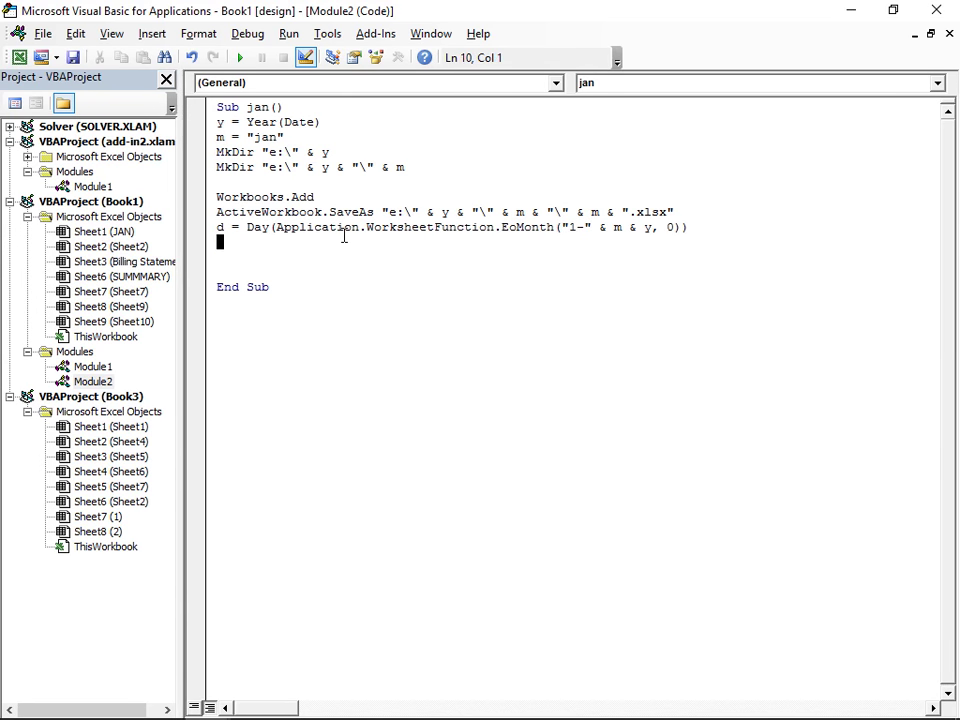
{"action": "type", "text": "d = 3"}
{"action": "type", "text": "1"}
{"action": "key", "text": "Return"}
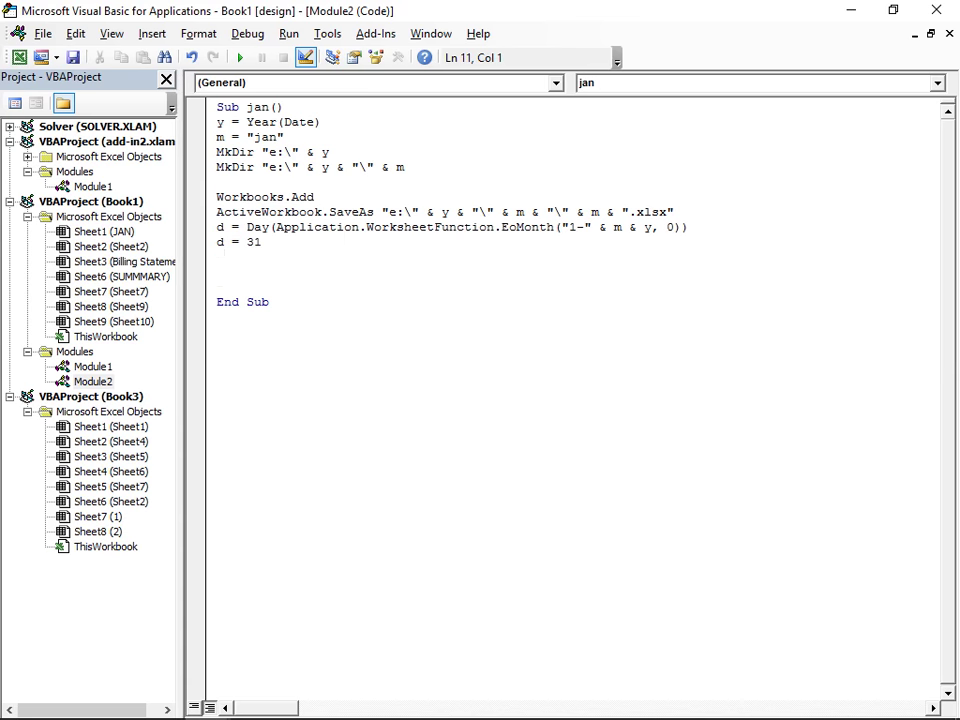
{"action": "key", "text": "BackSpace"}
{"action": "key", "text": "BackSpace"}
{"action": "key", "text": "BackSpace"}
{"action": "key", "text": "BackSpace"}
{"action": "key", "text": "BackSpace"}
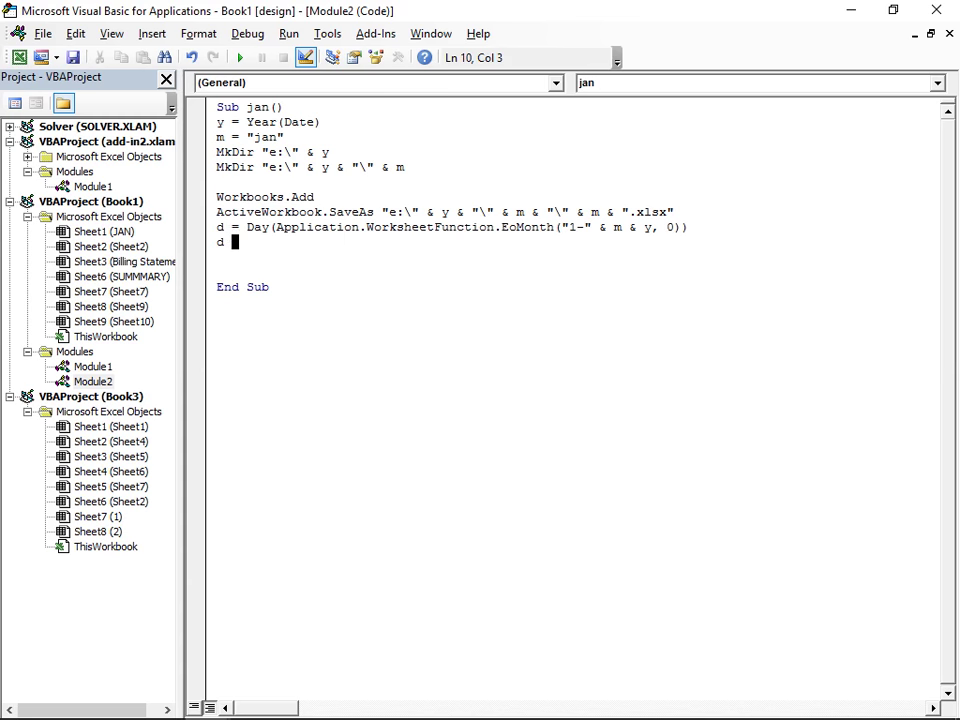
{"action": "key", "text": "BackSpace"}
{"action": "key", "text": "BackSpace"}
Step: Write SHEETS.Add on line 10, correcting the mistyped sheets,add
{"action": "type", "text": "sheets"}
{"action": "type", "text": ",add"}
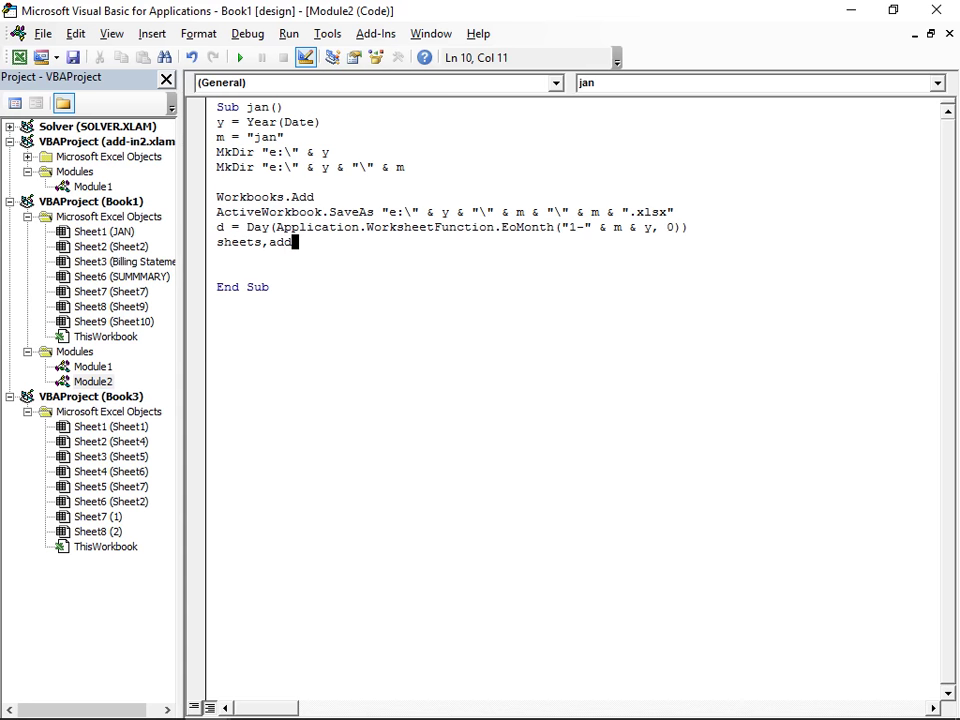
{"action": "key", "text": "BackSpace"}
{"action": "key", "text": "BackSpace"}
{"action": "key", "text": "BackSpace"}
{"action": "key", "text": "BackSpace"}
{"action": "key", "text": "BackSpace"}
{"action": "key", "text": "BackSpace"}
{"action": "key", "text": "BackSpace"}
{"action": "key", "text": "BackSpace"}
{"action": "key", "text": "BackSpace"}
{"action": "key", "text": "BackSpace"}
{"action": "key", "text": "Left"}
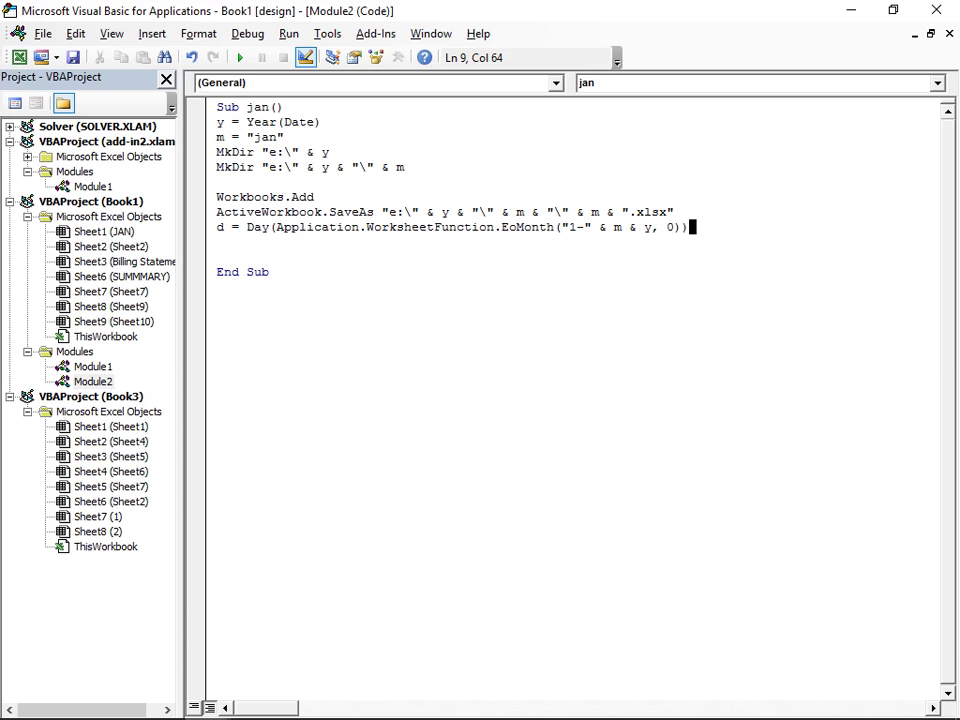
{"action": "key", "text": "Right"}
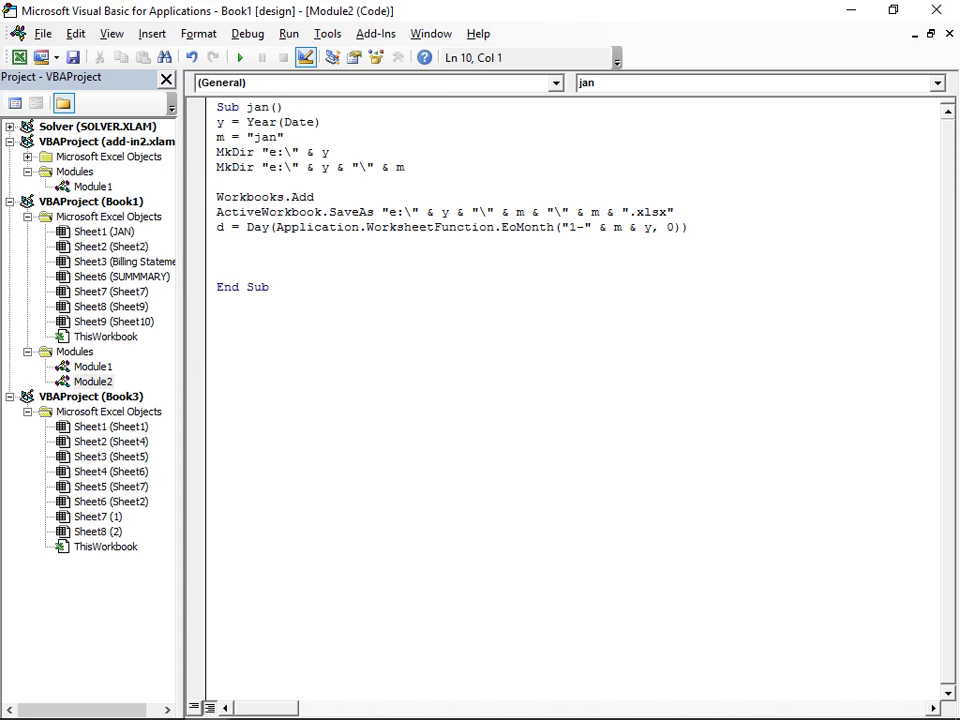
{"action": "type", "text": "SHEET"}
{"action": "type", "text": "S.ad"}
{"action": "key", "text": "Tab"}
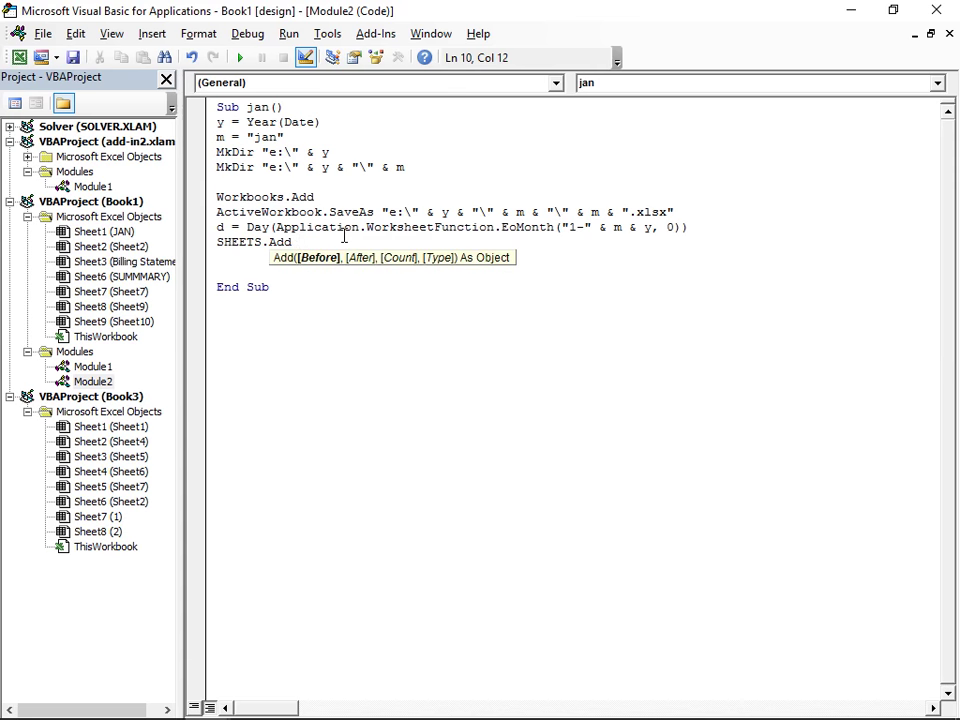
Step: Complete line 10 to read Sheets.Add , Count:=D-SHEETS.Count
{"action": "type", "text": ","}
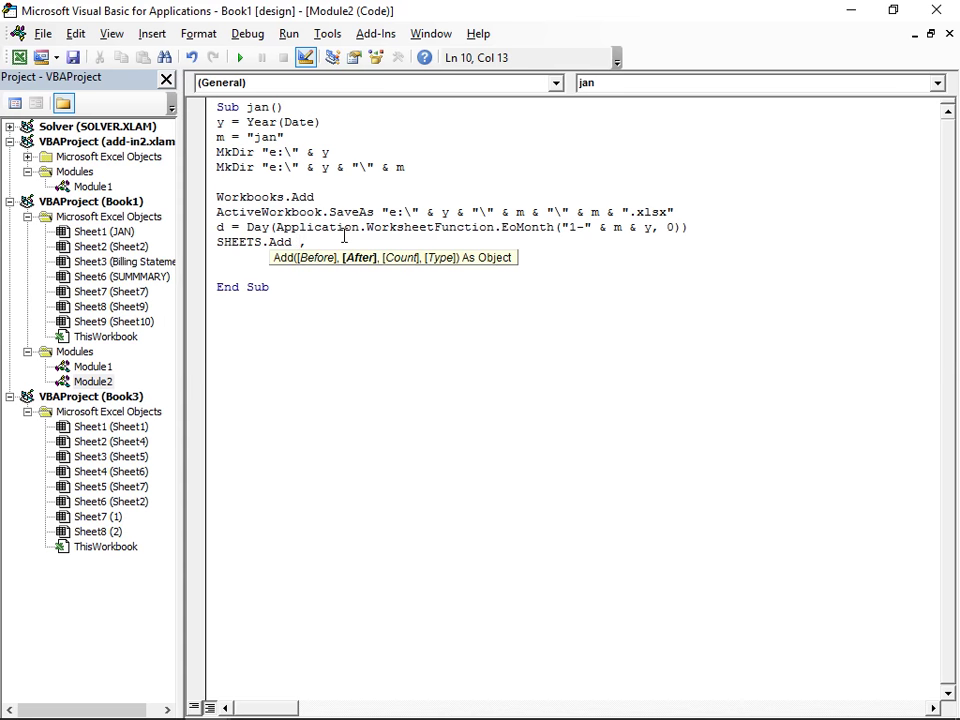
{"action": "type", "text": "COUNT"}
{"action": "type", "text": ":=D"}
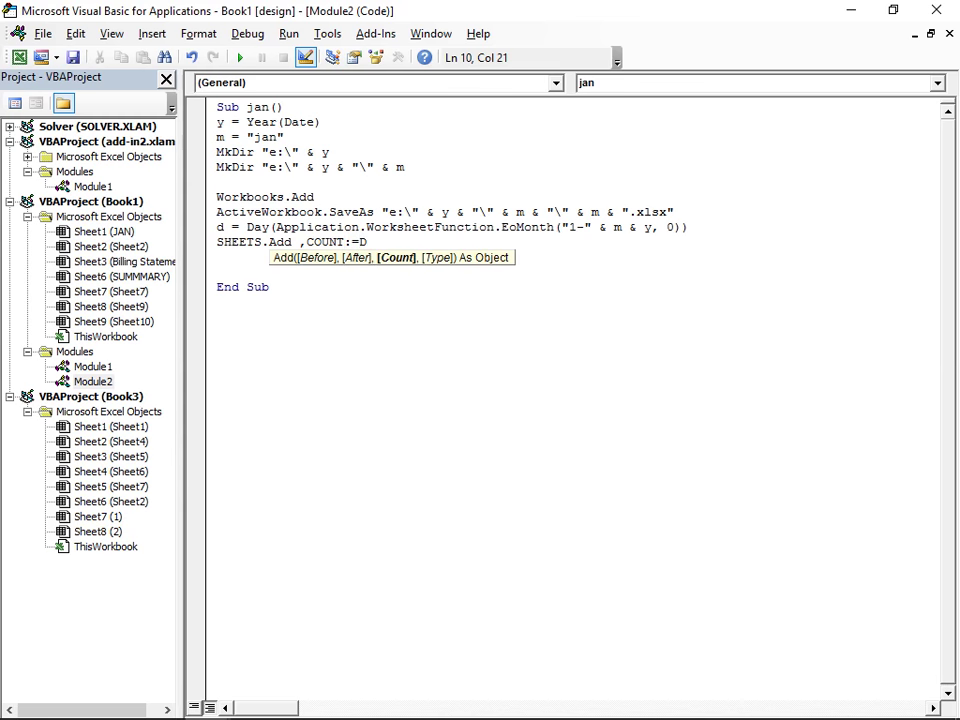
{"action": "key", "text": "Return"}
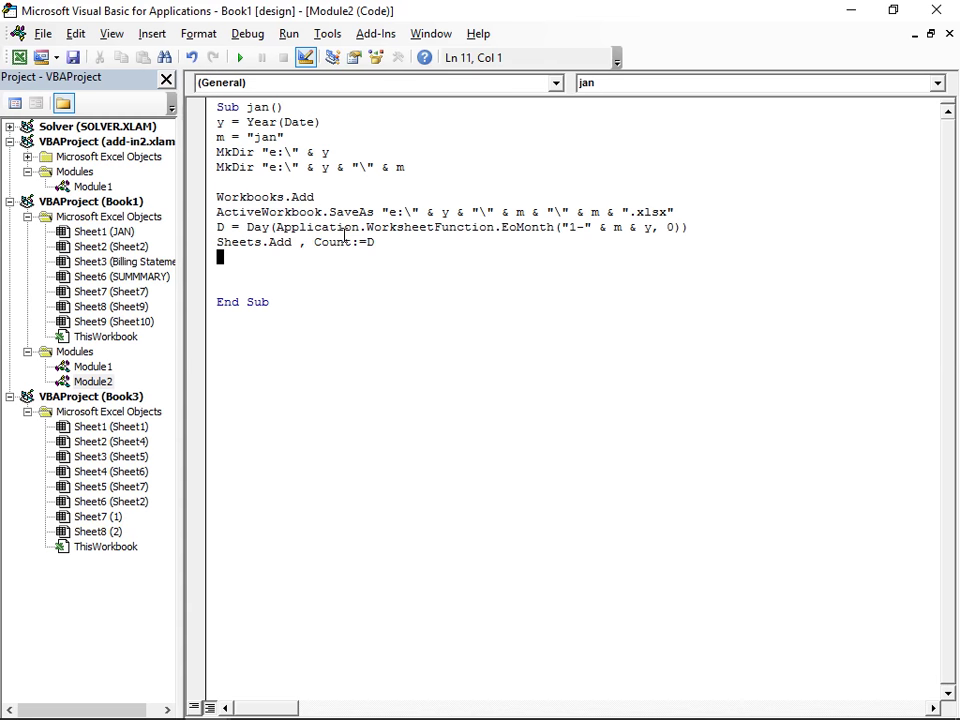
{"action": "left_click", "coordinate": [461, 227]}
{"action": "left_click", "coordinate": [448, 243]}
{"action": "type", "text": "-SH"}
{"action": "type", "text": "EETS.COUN"}
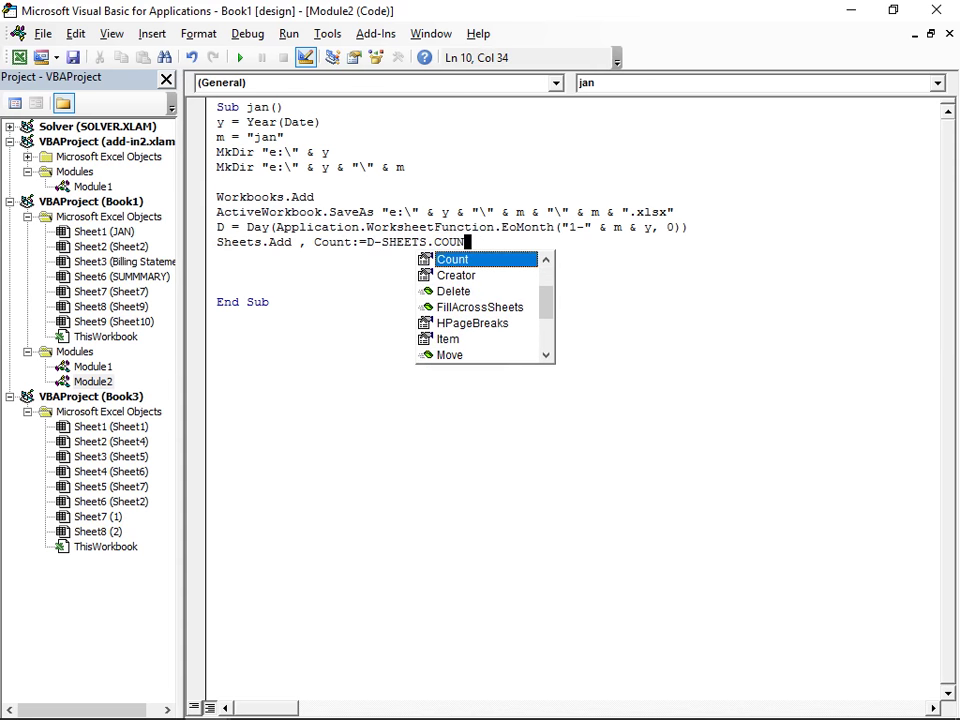
{"action": "key", "text": "Tab"}
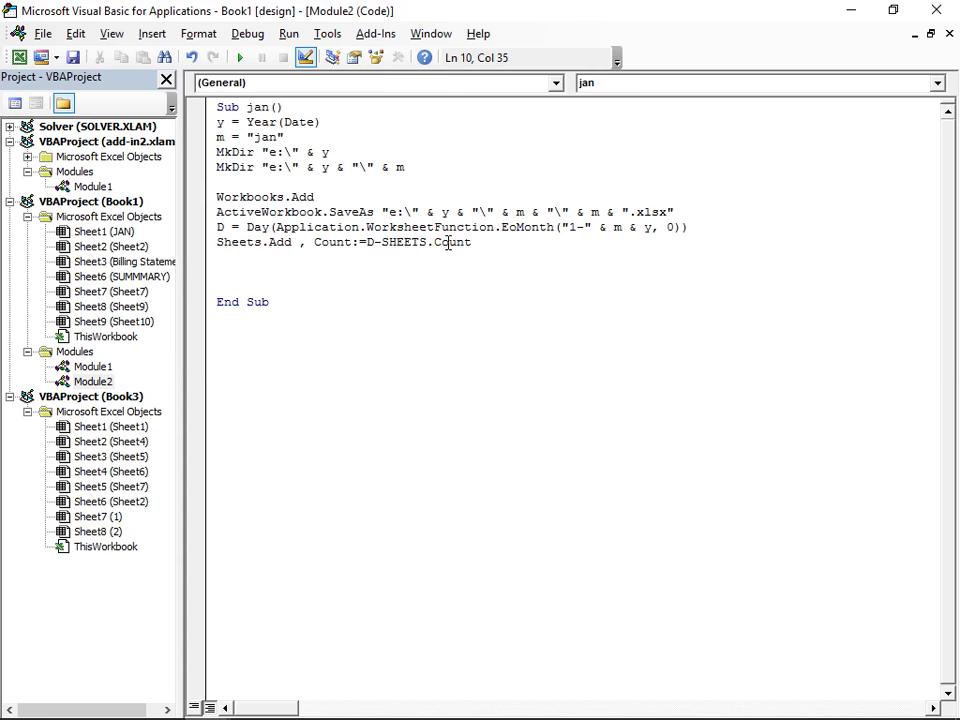
{"action": "key", "text": "Return"}
{"action": "key", "text": "alt+F11"}
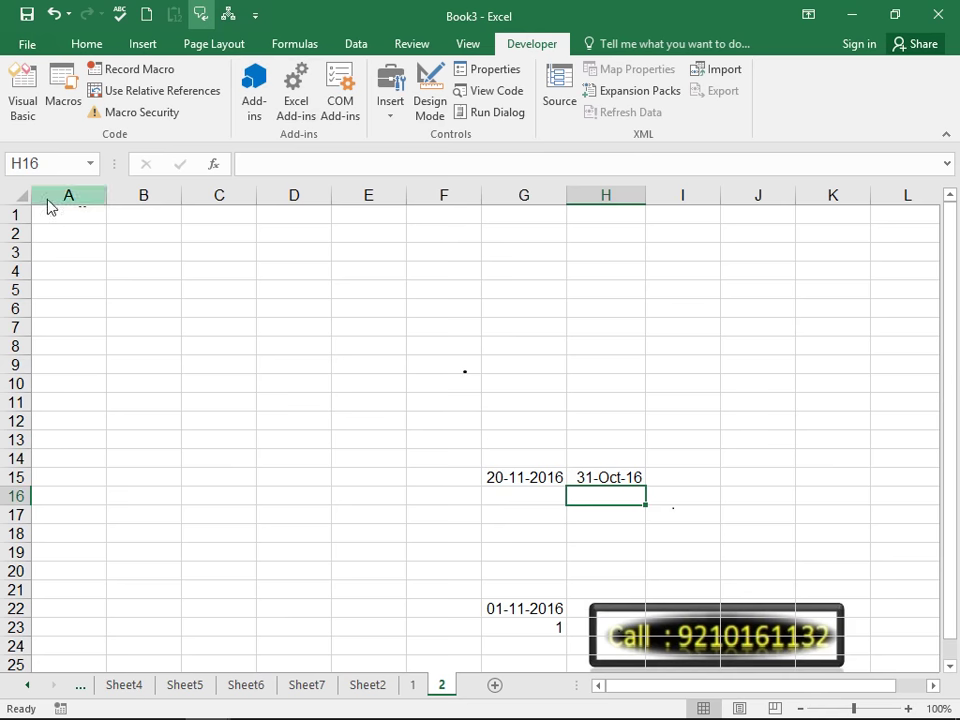
Step: Check the Sheets.Count line, then insert blank Sheet9 after Sheet2 in Book3 and return to Module2
{"action": "key", "text": "alt+F11"}
{"action": "left_click", "coordinate": [392, 242]}
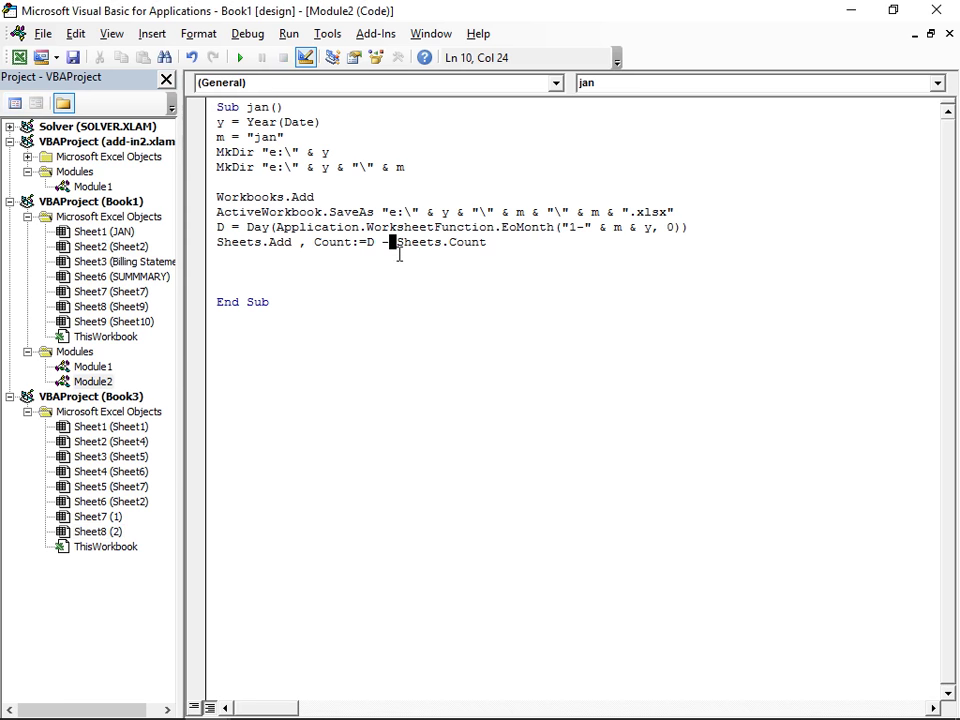
{"action": "key", "text": "alt+F11"}
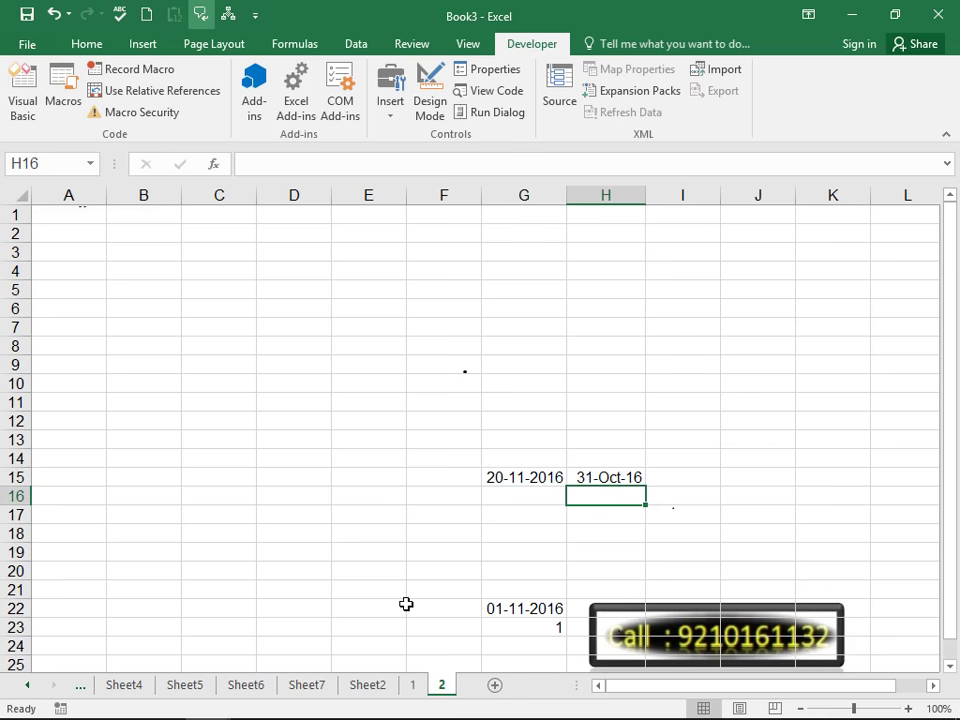
{"action": "left_click", "coordinate": [22, 105]}
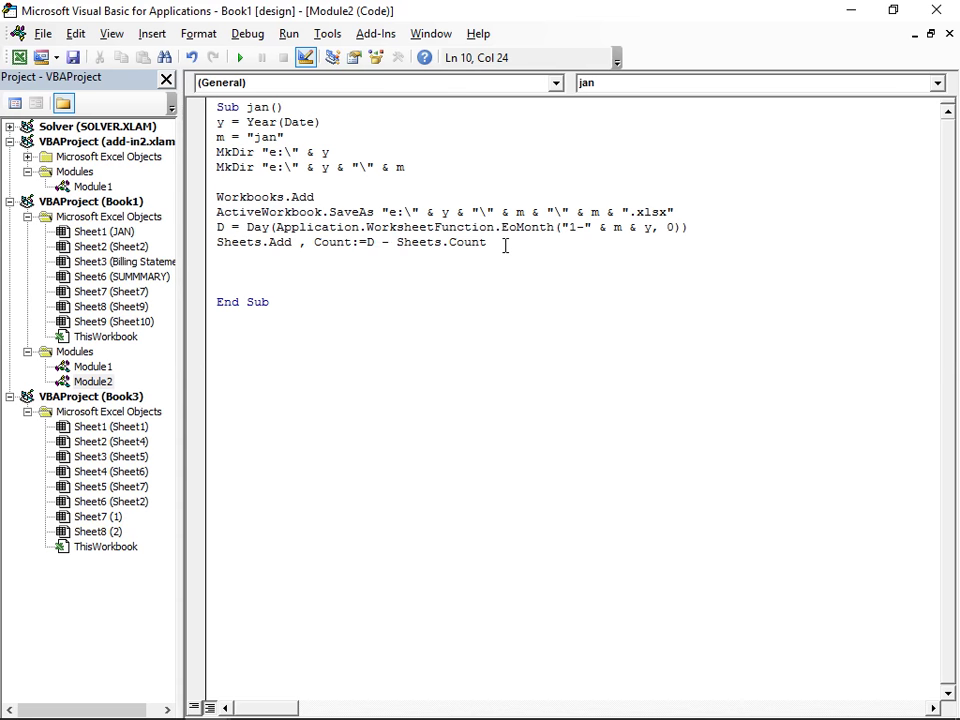
{"action": "left_click", "coordinate": [507, 244]}
{"action": "key", "text": "alt+Tab"}
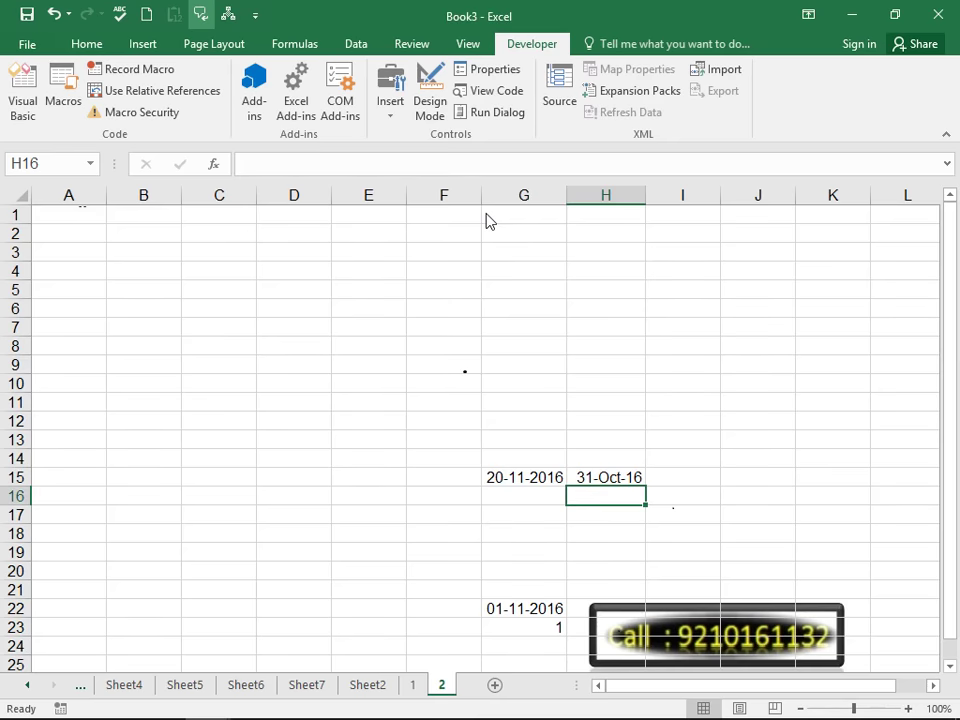
{"action": "left_click", "coordinate": [178, 684]}
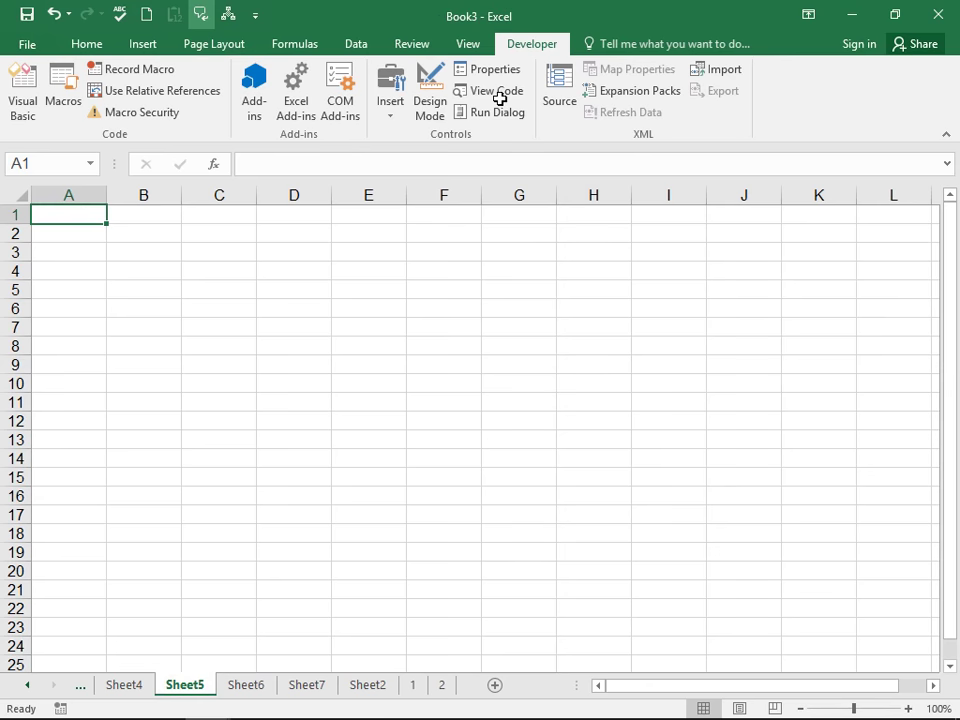
{"action": "left_click", "coordinate": [371, 694]}
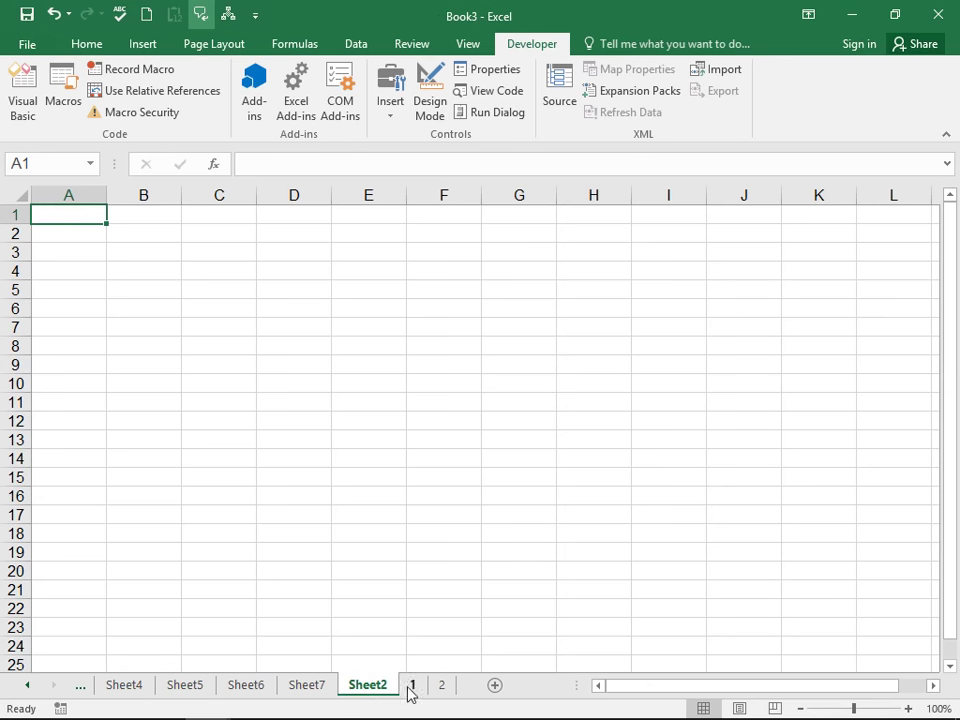
{"action": "left_click", "coordinate": [494, 686]}
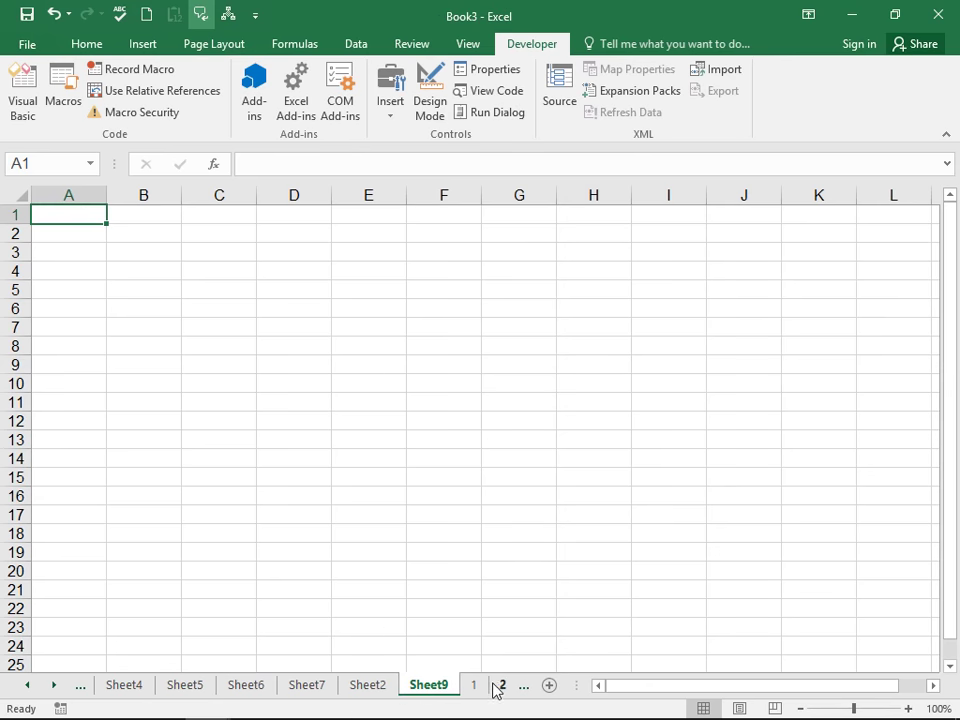
{"action": "left_click", "coordinate": [30, 95]}
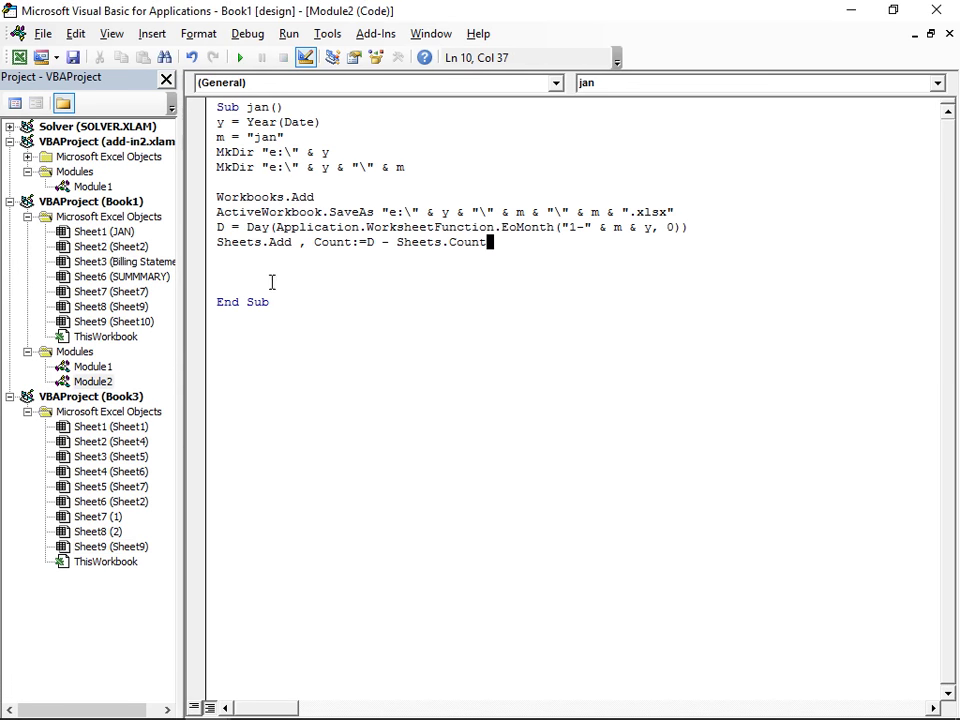
Step: Add the line Sheets(1).Name = 1 below the Sheets.Add line
{"action": "key", "text": "Return"}
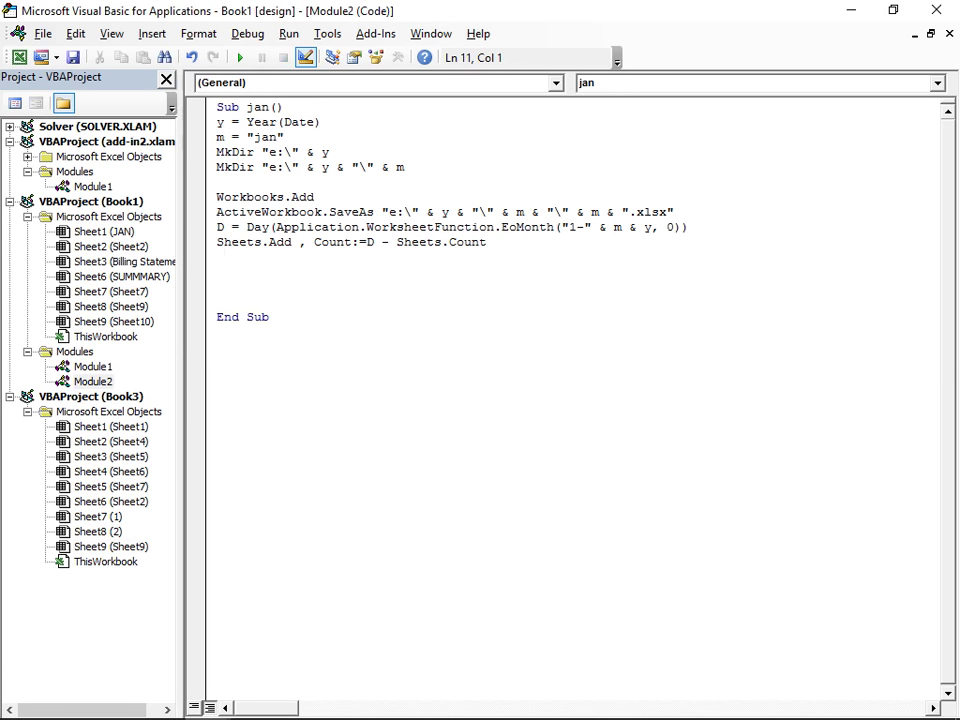
{"action": "type", "text": "SHEE"}
{"action": "type", "text": "T"}
{"action": "type", "text": "S"}
{"action": "type", "text": "("}
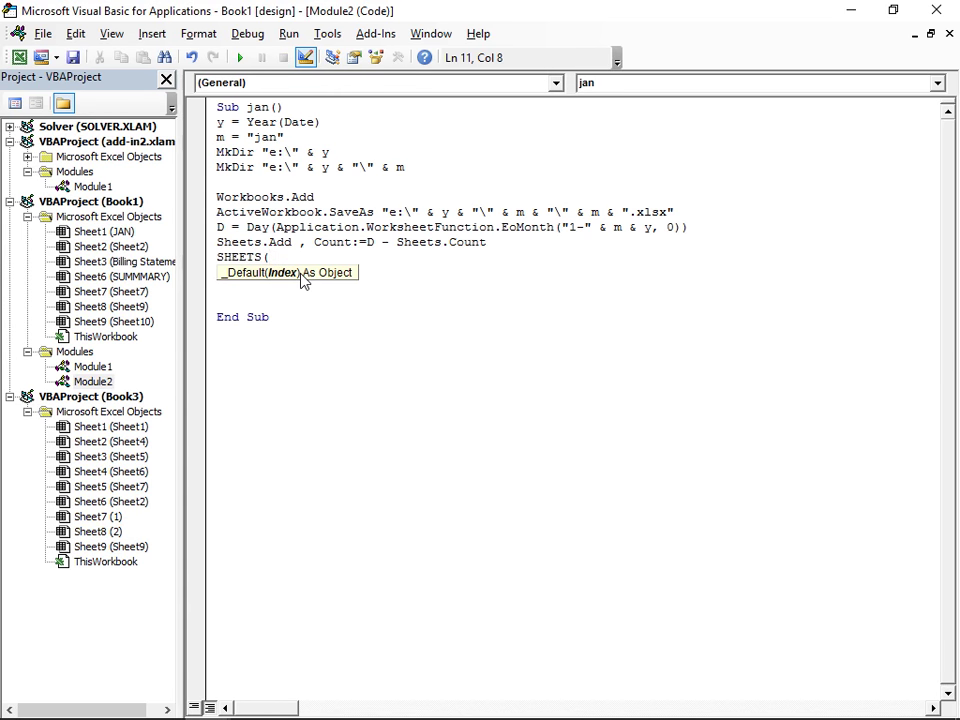
{"action": "type", "text": "1)"}
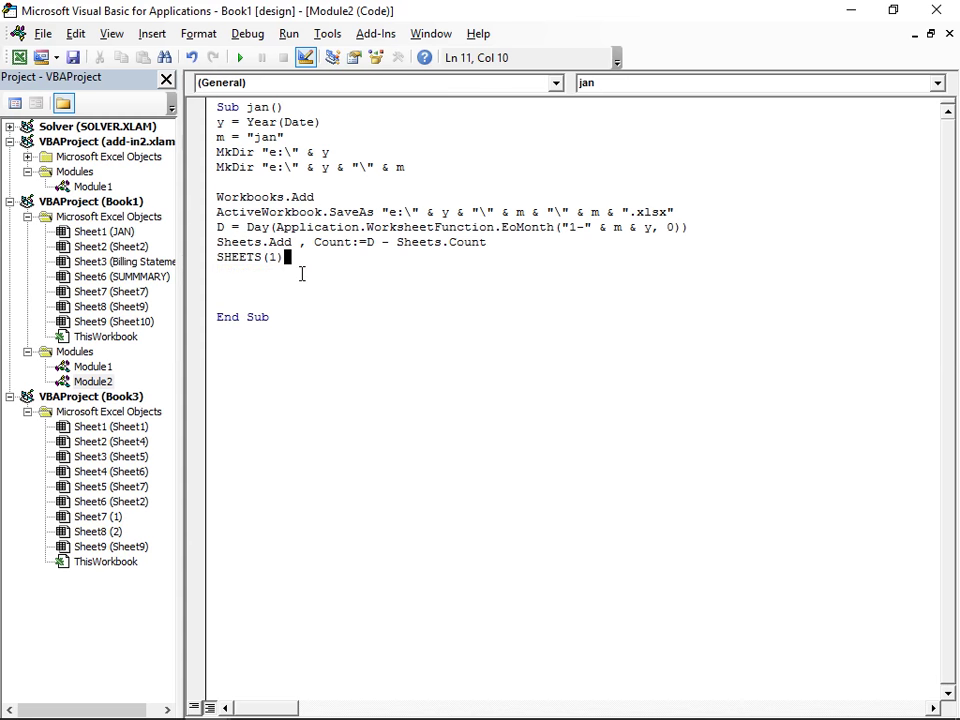
{"action": "type", "text": ".NAME"}
{"action": "type", "text": "=1"}
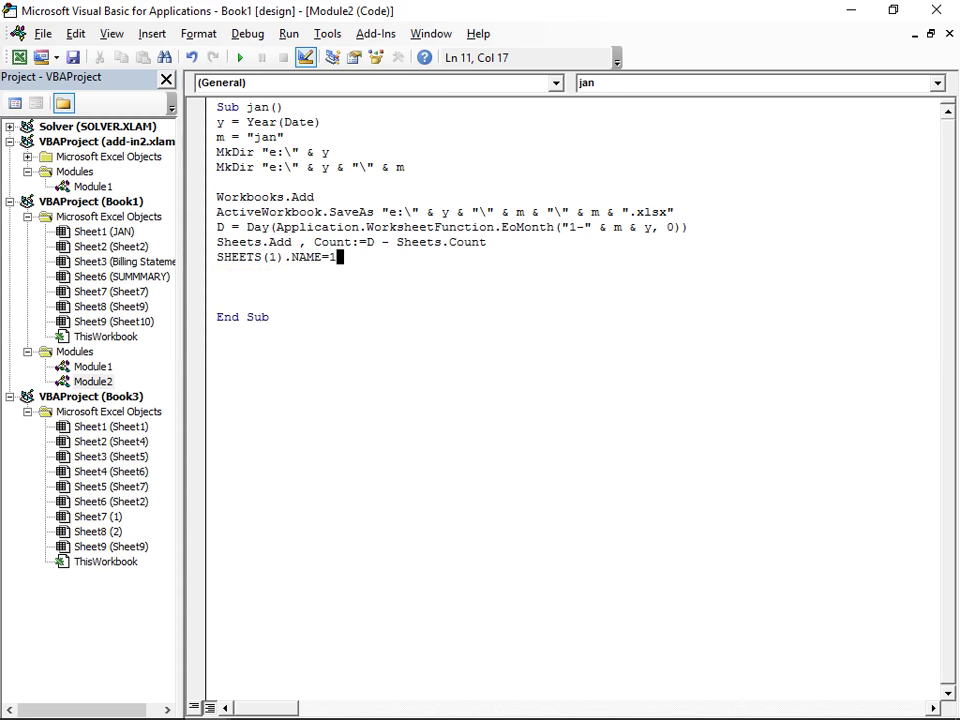
{"action": "key", "text": "Return"}
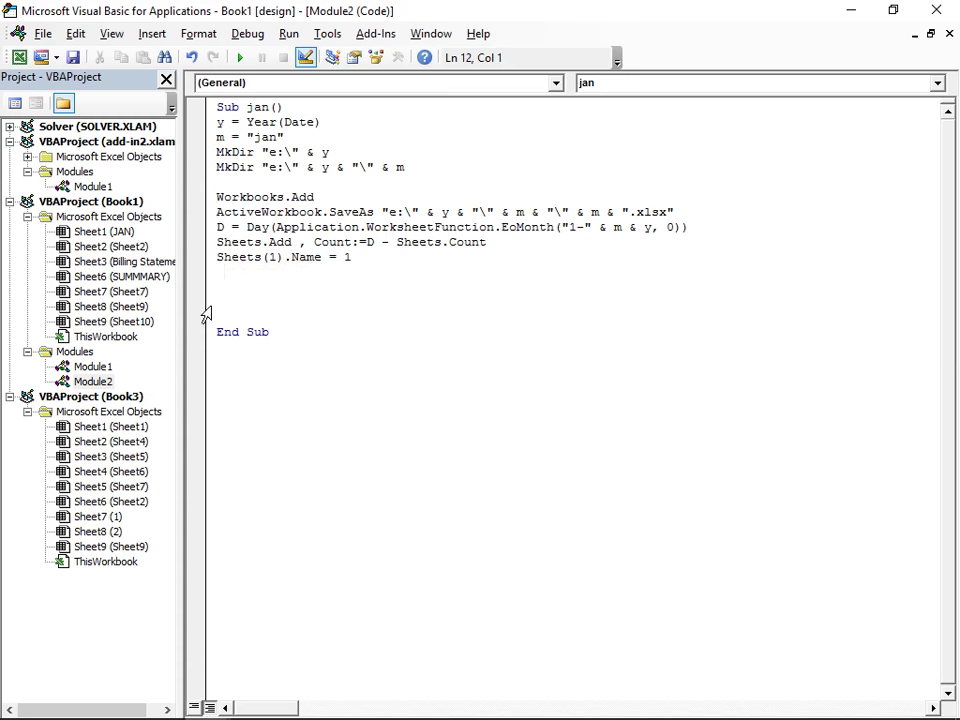
Step: Open the Module1 code of add-in2, then Book1's Module1
{"action": "left_click", "coordinate": [90, 188]}
{"action": "double_click", "coordinate": [90, 188]}
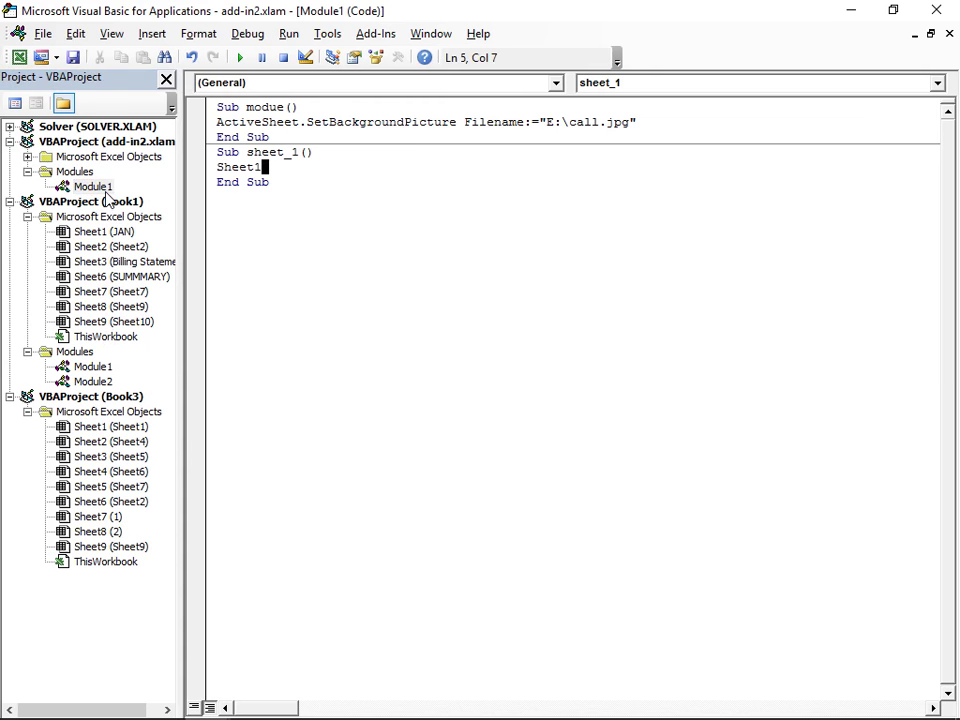
{"action": "double_click", "coordinate": [104, 368]}
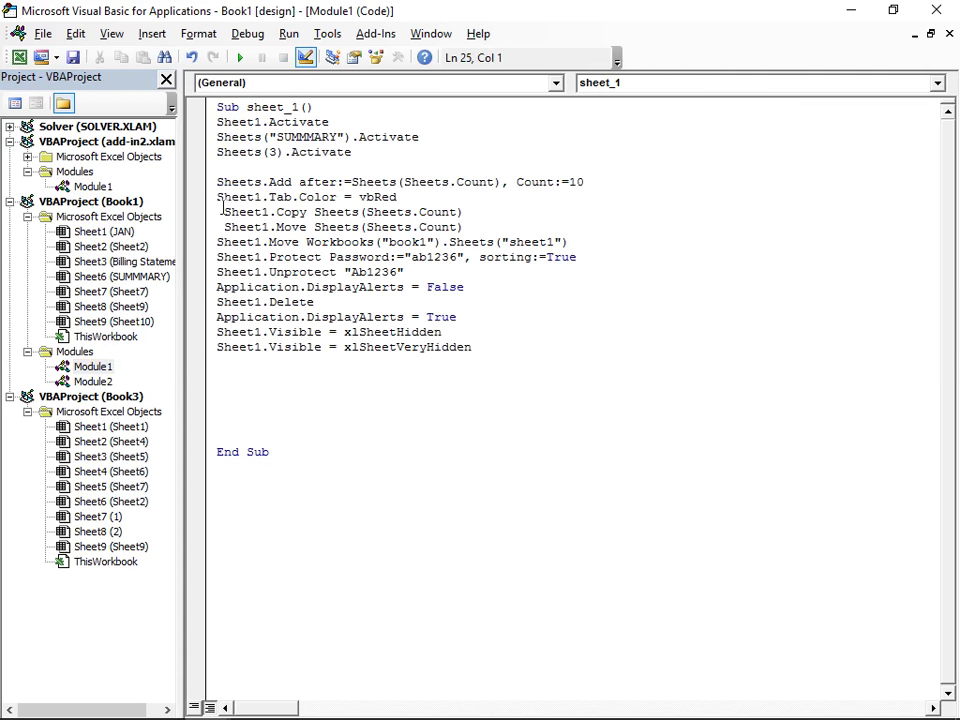
Step: In Module2, copy the Sheets(1).Name = 1 line and paste it onto about 20 new lines
{"action": "double_click", "coordinate": [88, 383]}
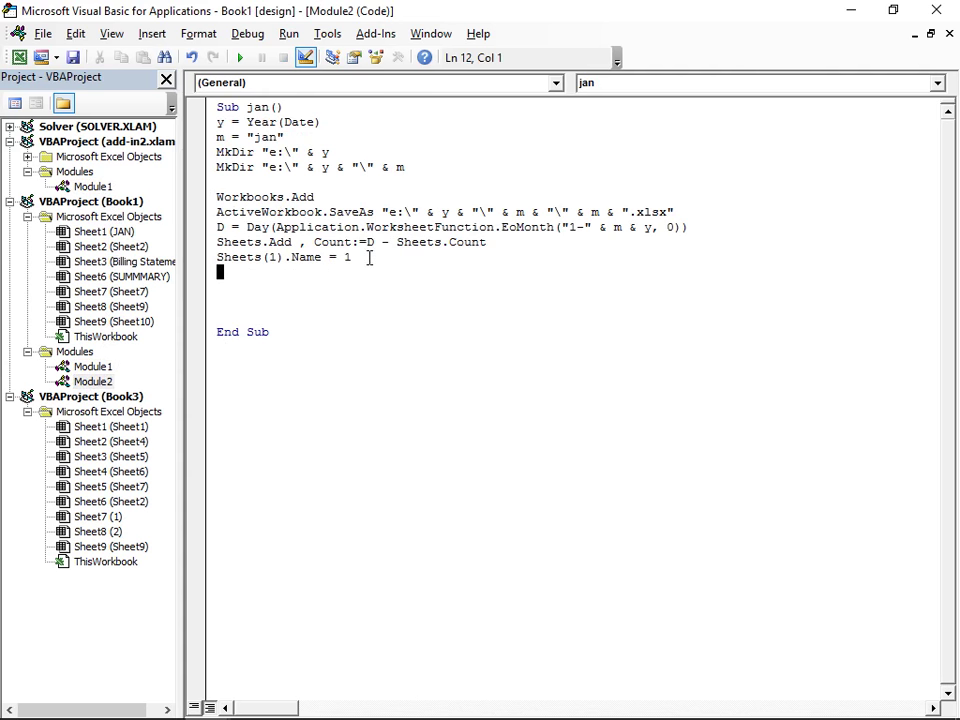
{"action": "left_click_drag", "start_coordinate": [369, 257], "coordinate": [200, 268]}
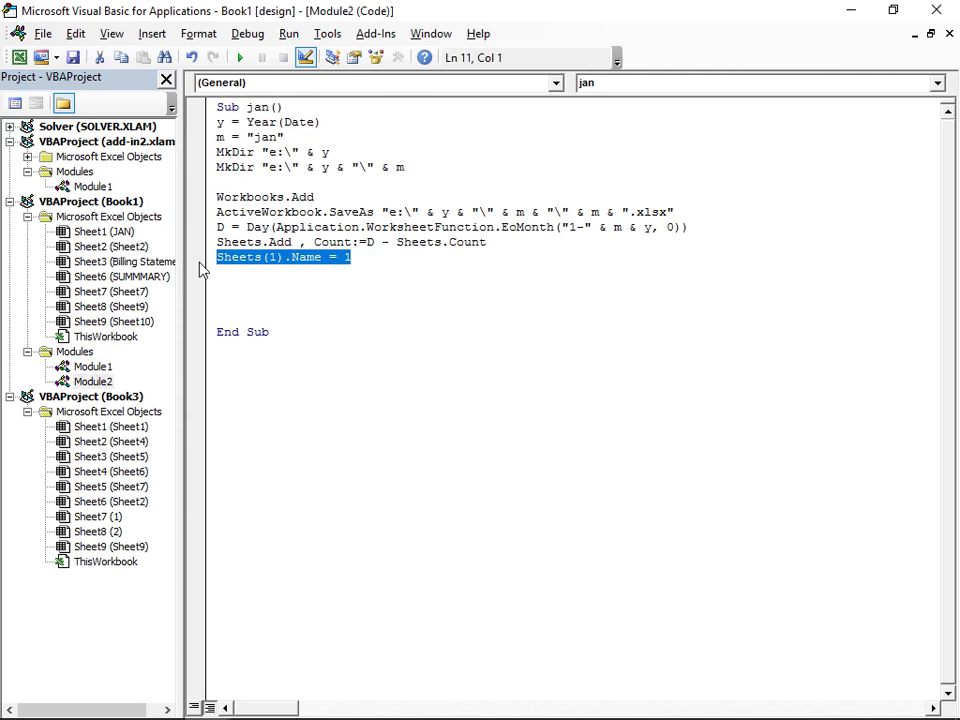
{"action": "key", "text": "ctrl+c"}
{"action": "left_click", "coordinate": [232, 274]}
{"action": "key", "text": "ctrl+v"}
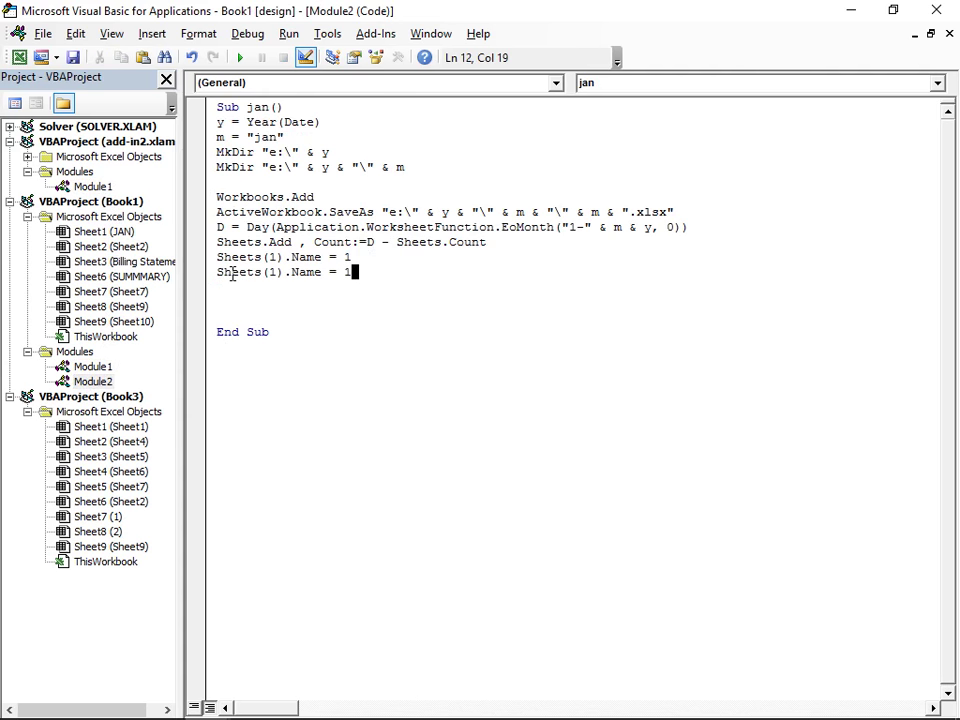
{"action": "key", "text": "Return"}
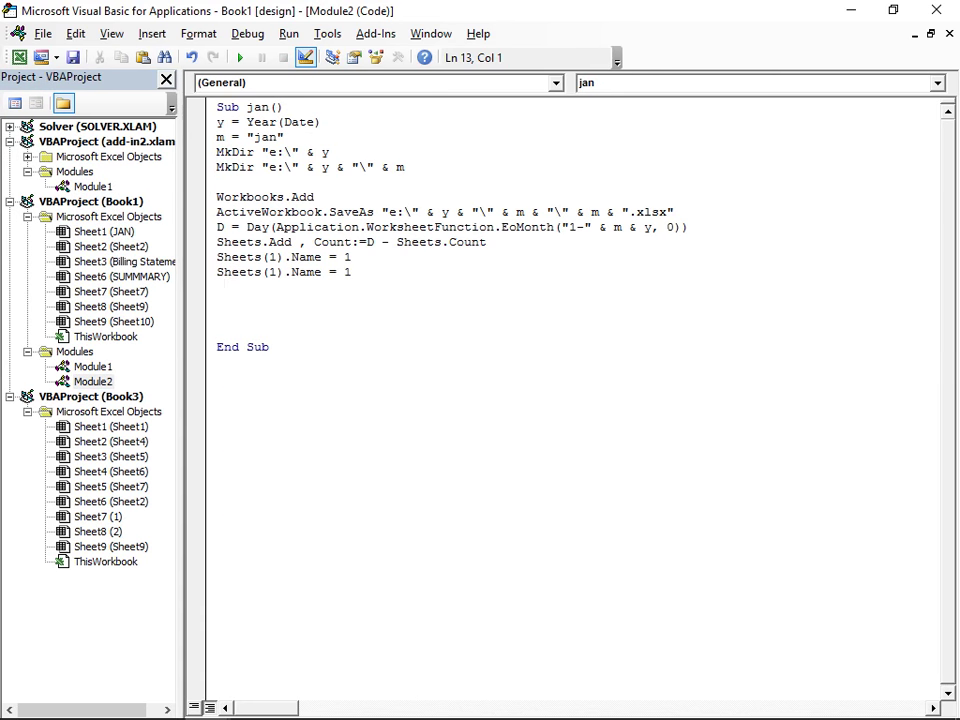
{"action": "key", "text": "ctrl+v"}
{"action": "key", "text": "Return"}
{"action": "key", "text": "ctrl+v"}
{"action": "key", "text": "Return"}
{"action": "key", "text": "ctrl+v"}
{"action": "key", "text": "Return"}
{"action": "key", "text": "ctrl+v"}
{"action": "key", "text": "Return"}
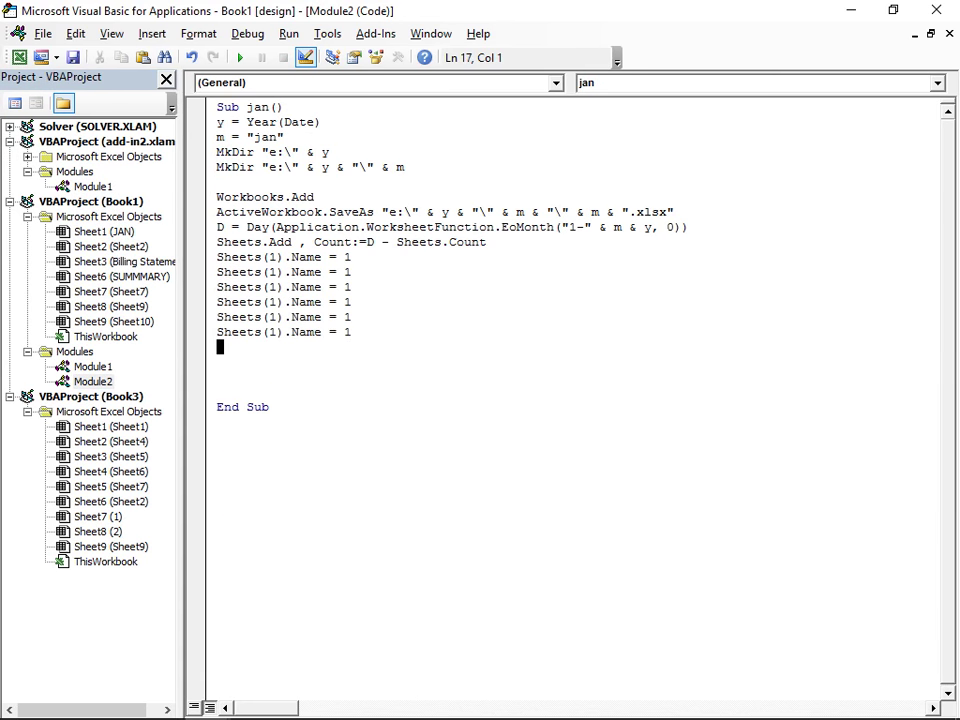
{"action": "key", "text": "ctrl+v"}
{"action": "key", "text": "Return"}
{"action": "key", "text": "ctrl+v"}
{"action": "key", "text": "Return"}
{"action": "key", "text": "ctrl+v"}
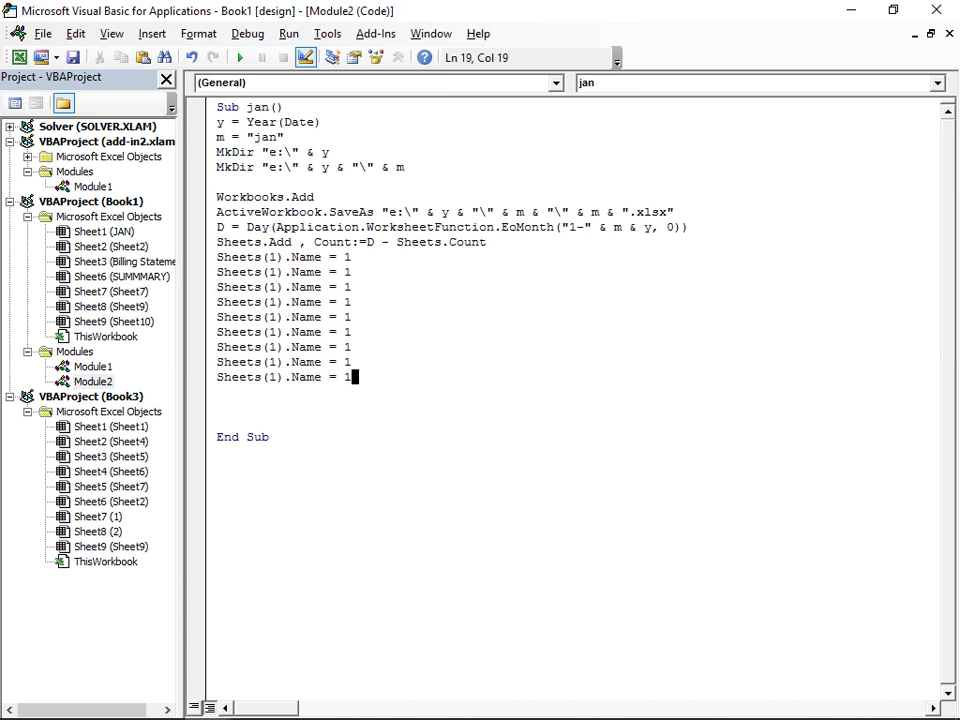
{"action": "key", "text": "Return"}
{"action": "key", "text": "ctrl+v"}
{"action": "key", "text": "Return"}
{"action": "key", "text": "ctrl+v"}
{"action": "key", "text": "Return"}
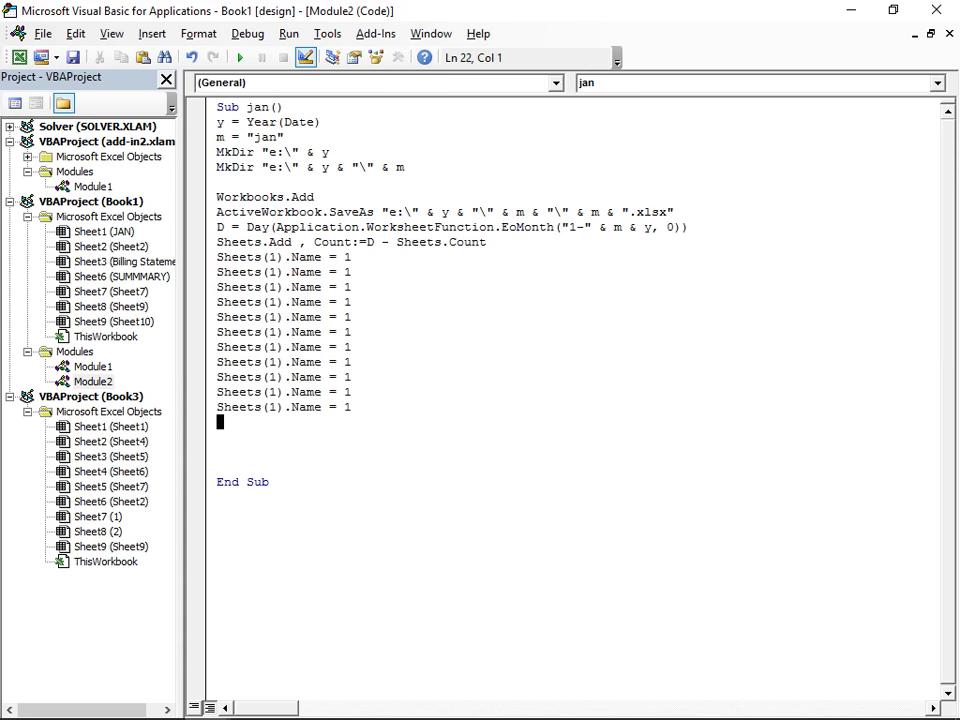
{"action": "key", "text": "ctrl+v"}
{"action": "key", "text": "Return"}
{"action": "key", "text": "ctrl+v"}
{"action": "key", "text": "Return"}
{"action": "key", "text": "ctrl+v"}
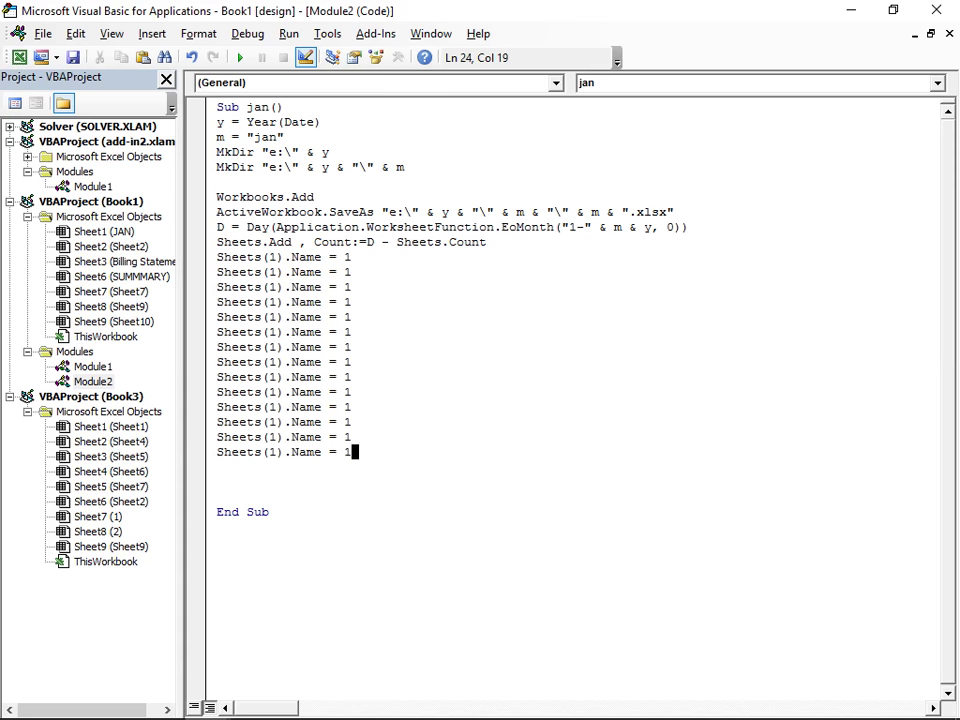
{"action": "key", "text": "Return"}
{"action": "key", "text": "ctrl+v"}
{"action": "key", "text": "Return"}
{"action": "key", "text": "ctrl+v"}
{"action": "key", "text": "Return"}
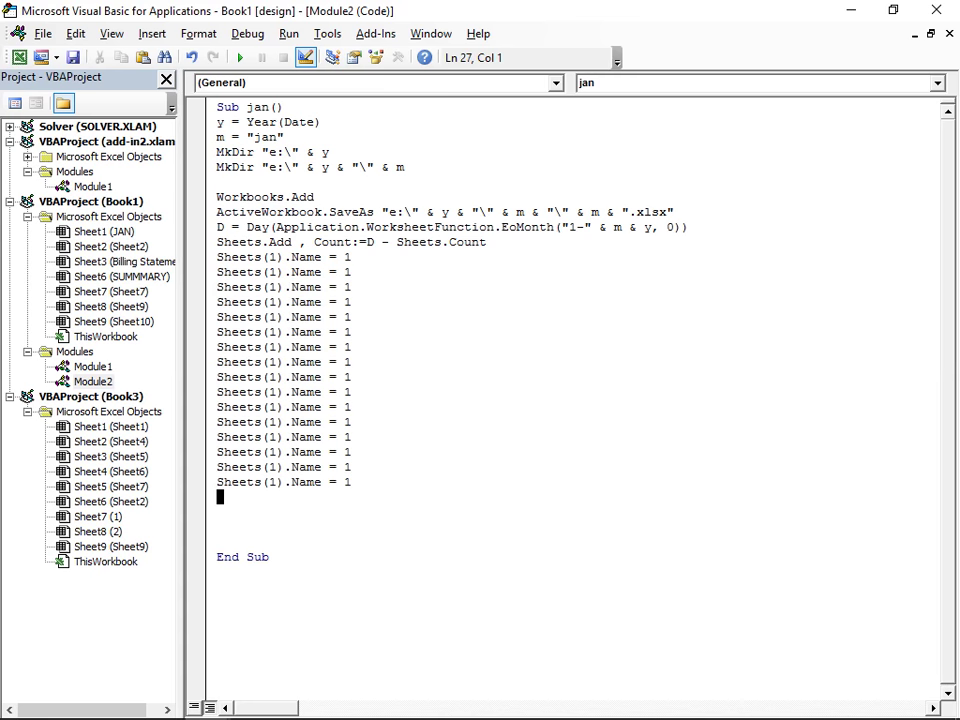
{"action": "key", "text": "ctrl+v"}
{"action": "key", "text": "Return"}
{"action": "key", "text": "ctrl+v"}
{"action": "key", "text": "Return"}
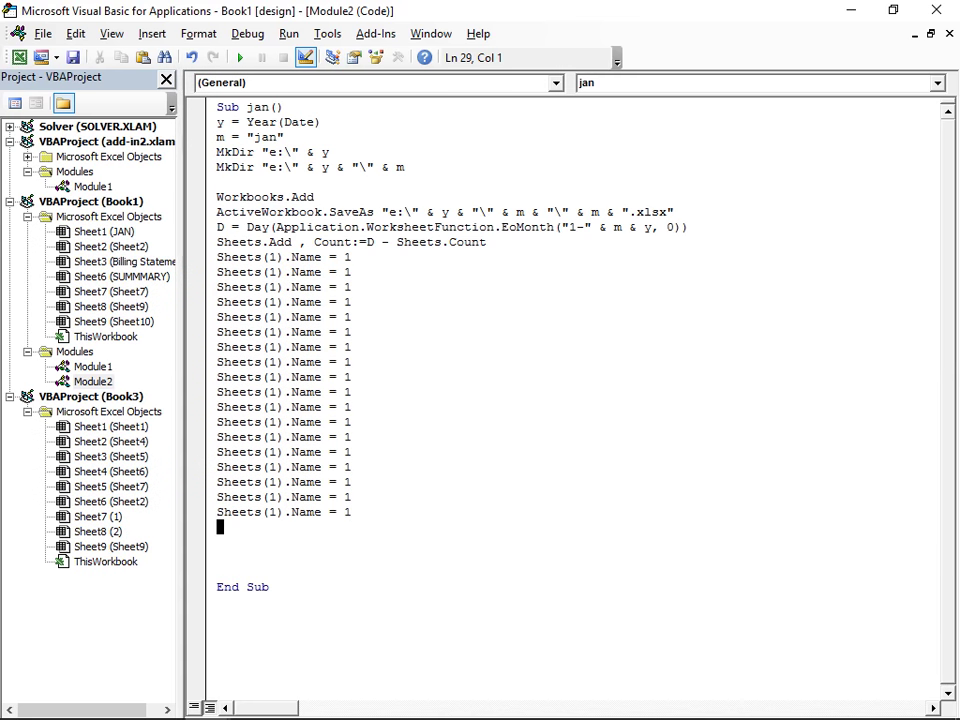
{"action": "key", "text": "ctrl+v"}
{"action": "key", "text": "Return"}
{"action": "key", "text": "ctrl+v"}
{"action": "key", "text": "Return"}
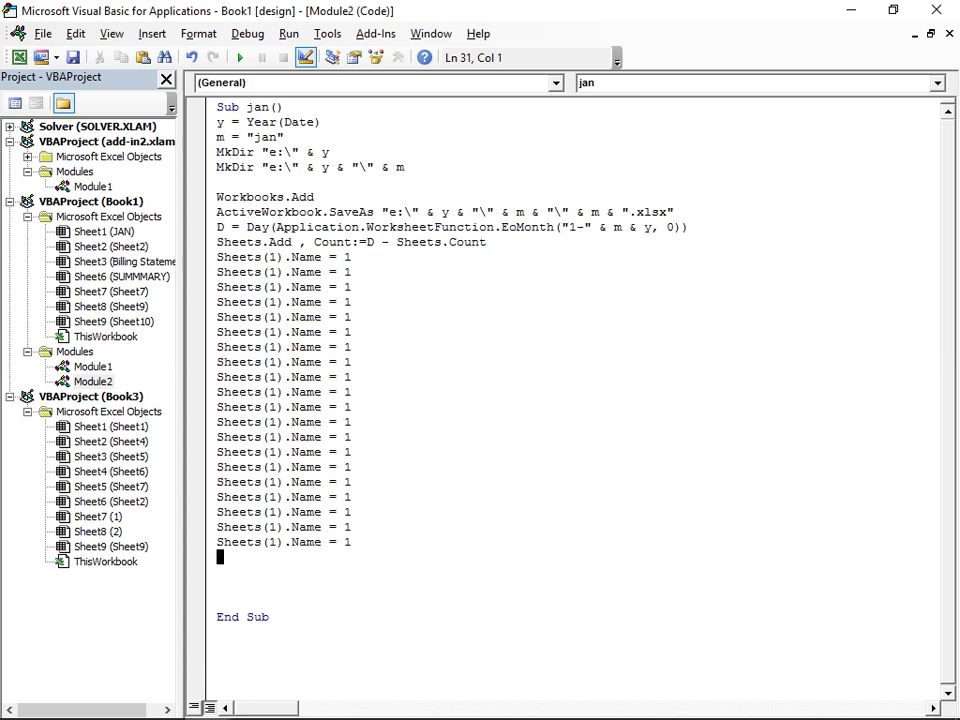
Step: Paste further copies until the sheet-naming line repeats about 30 times
{"action": "key", "text": "ctrl+v"}
{"action": "key", "text": "Return"}
{"action": "key", "text": "ctrl+v"}
{"action": "key", "text": "Return"}
{"action": "key", "text": "ctrl+v"}
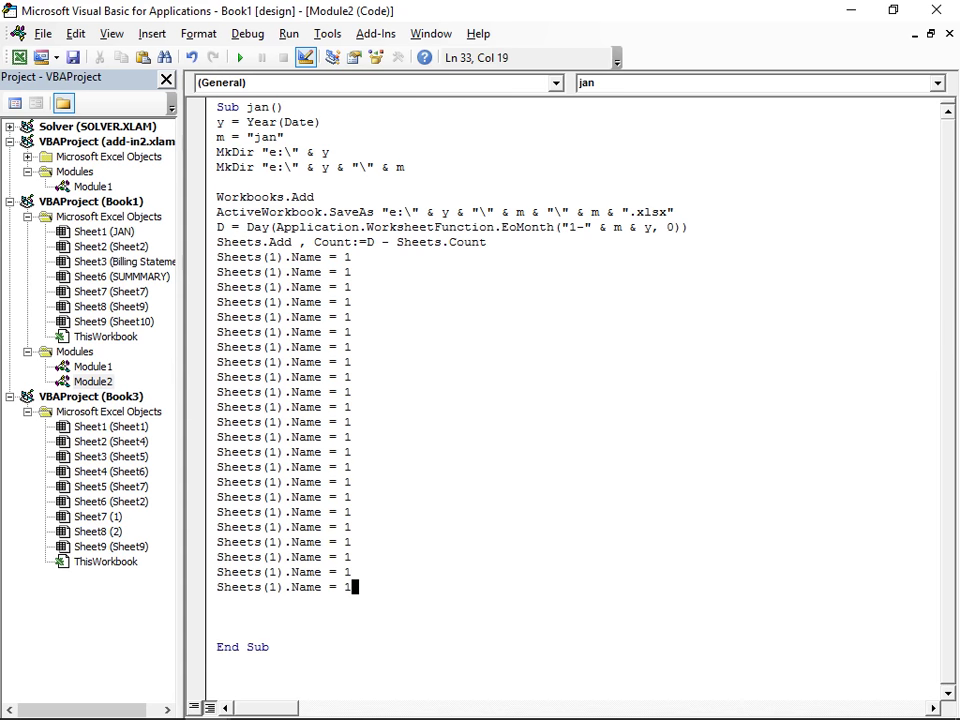
{"action": "key", "text": "Return"}
{"action": "key", "text": "ctrl+v"}
{"action": "key", "text": "Return"}
{"action": "key", "text": "ctrl+v"}
{"action": "key", "text": "Return"}
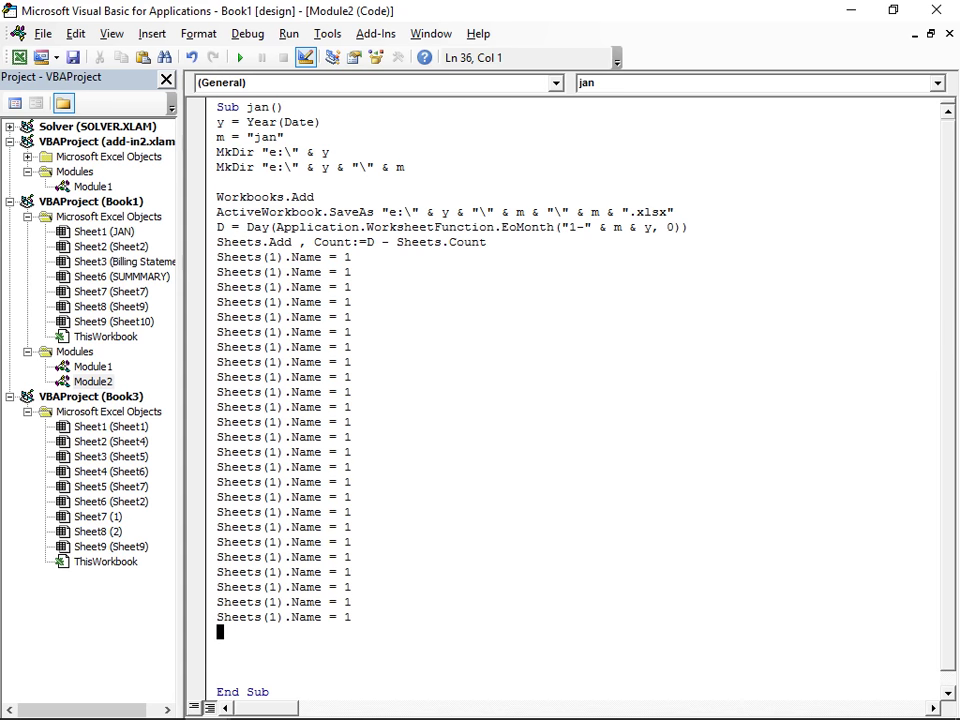
{"action": "key", "text": "ctrl+v"}
{"action": "key", "text": "Return"}
{"action": "key", "text": "ctrl+v"}
{"action": "key", "text": "Return"}
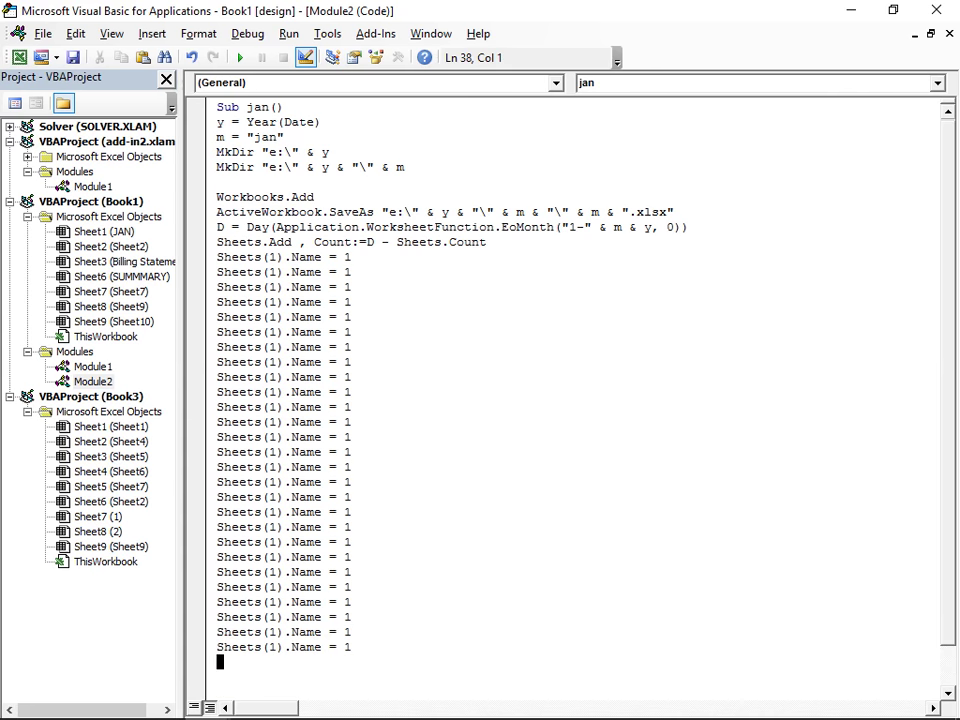
{"action": "key", "text": "ctrl+v"}
{"action": "key", "text": "Return"}
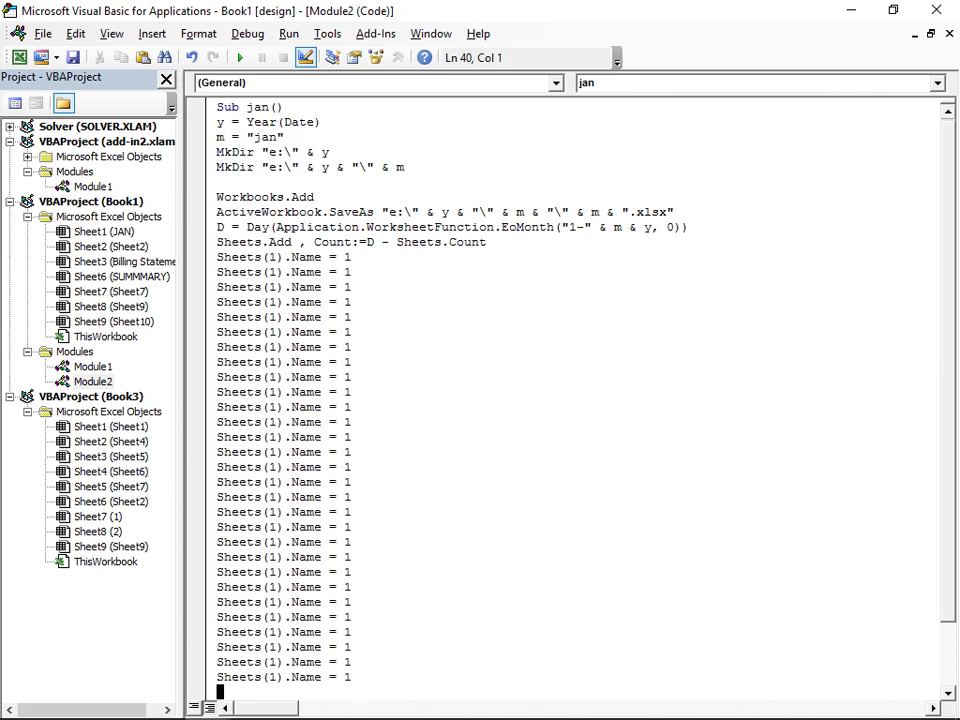
{"action": "key", "text": "ctrl+v"}
{"action": "key", "text": "Up"}
Step: Renumber the sheet-naming lines so their indexes run Sheets(2) through Sheets(9)
{"action": "key", "text": "Up"}
{"action": "key", "text": "Up"}
{"action": "key", "text": "Up"}
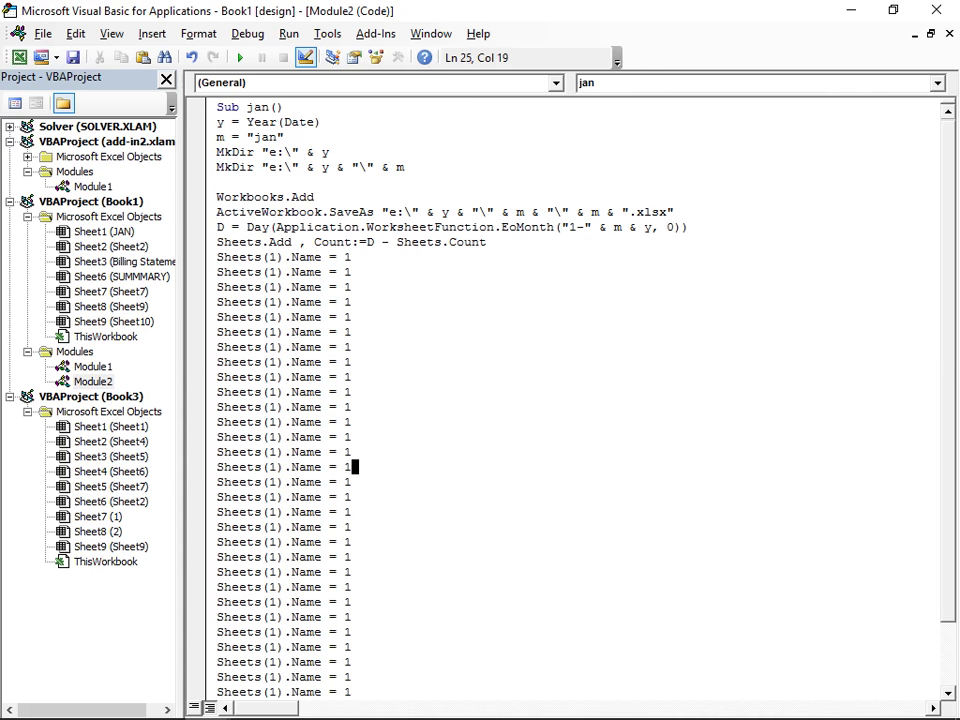
{"action": "key", "text": "Up"}
{"action": "key", "text": "Up"}
{"action": "key", "text": "Up"}
{"action": "key", "text": "Left"}
{"action": "key", "text": "Left"}
{"action": "key", "text": "Left"}
{"action": "key", "text": "Left"}
{"action": "key", "text": "Left"}
{"action": "key", "text": "Left"}
{"action": "key", "text": "Left"}
{"action": "key", "text": "Left"}
{"action": "key", "text": "Left"}
{"action": "key", "text": "Left"}
{"action": "key", "text": "Up"}
{"action": "key", "text": "shift+Left"}
{"action": "key", "text": "Down"}
{"action": "key", "text": "Up"}
{"action": "key", "text": "shift+Right"}
{"action": "key", "text": "Left"}
{"action": "key", "text": "Down"}
{"action": "key", "text": "shift+Right"}
{"action": "type", "text": "2"}
{"action": "key", "text": "Down"}
{"action": "key", "text": "shift+Left"}
{"action": "type", "text": "3"}
{"action": "key", "text": "Down"}
{"action": "key", "text": "shift+Left"}
{"action": "type", "text": "4"}
{"action": "key", "text": "Down"}
{"action": "key", "text": "shift+Left"}
{"action": "type", "text": "5"}
{"action": "key", "text": "Down"}
{"action": "key", "text": "shift+Left"}
{"action": "type", "text": "6"}
{"action": "key", "text": "Down"}
{"action": "key", "text": "shift+Left"}
{"action": "type", "text": "7"}
{"action": "key", "text": "Down"}
{"action": "key", "text": "shift+Left"}
{"action": "type", "text": "8"}
{"action": "key", "text": "Down"}
{"action": "key", "text": "shift+Left"}
{"action": "type", "text": "9"}
{"action": "key", "text": "Down"}
{"action": "key", "text": "shift+Left"}
{"action": "type", "text": "1"}
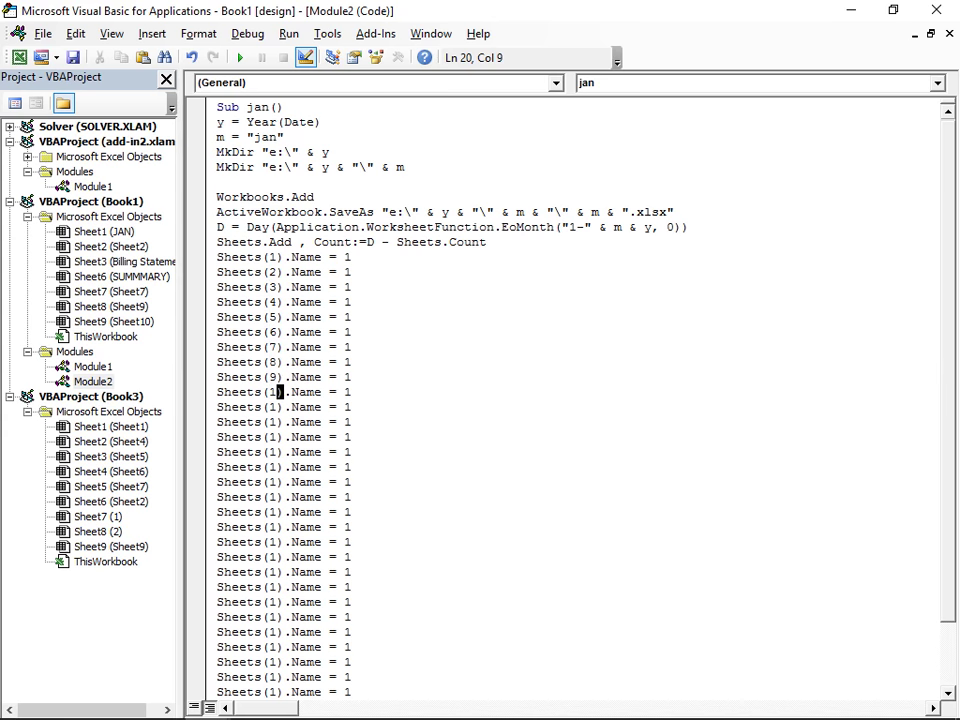
Step: Rewrite line 20 as Sheets(10).Name = 10
{"action": "key", "text": "Right"}
{"action": "key", "text": "Right"}
{"action": "key", "text": "Right"}
{"action": "key", "text": "Right"}
{"action": "key", "text": "End"}
{"action": "key", "text": "shift+Left"}
{"action": "key", "text": "Right"}
{"action": "key", "text": "BackSpace"}
{"action": "key", "text": "BackSpace"}
{"action": "key", "text": "BackSpace"}
{"action": "key", "text": "BackSpace"}
{"action": "key", "text": "BackSpace"}
{"action": "key", "text": "BackSpace"}
{"action": "key", "text": "BackSpace"}
{"action": "type", "text": "(10"}
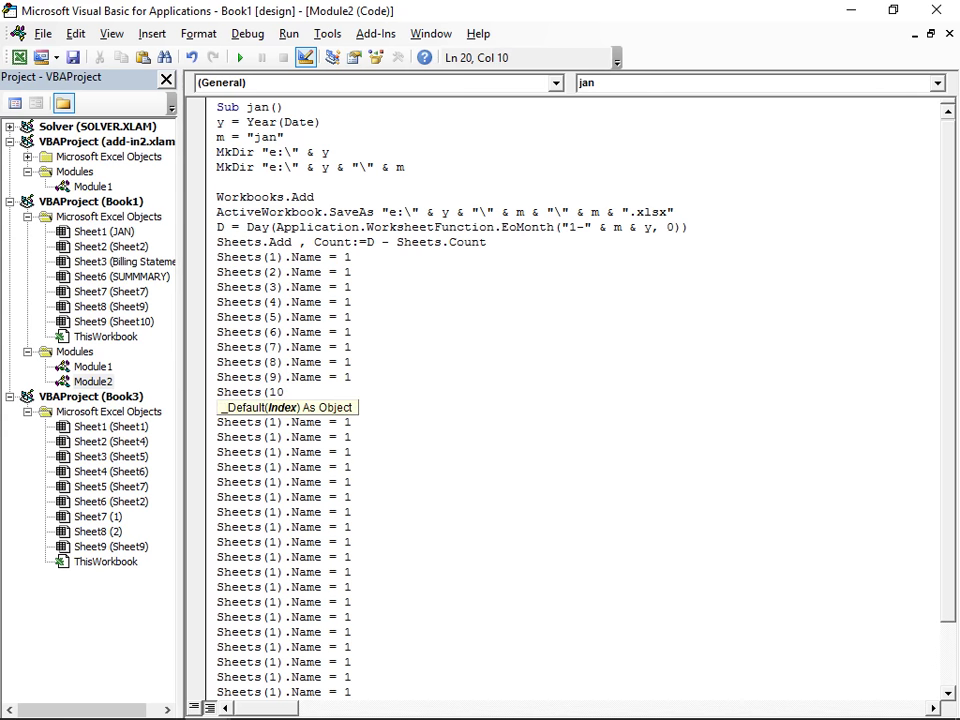
{"action": "type", "text": ").NAM,E"}
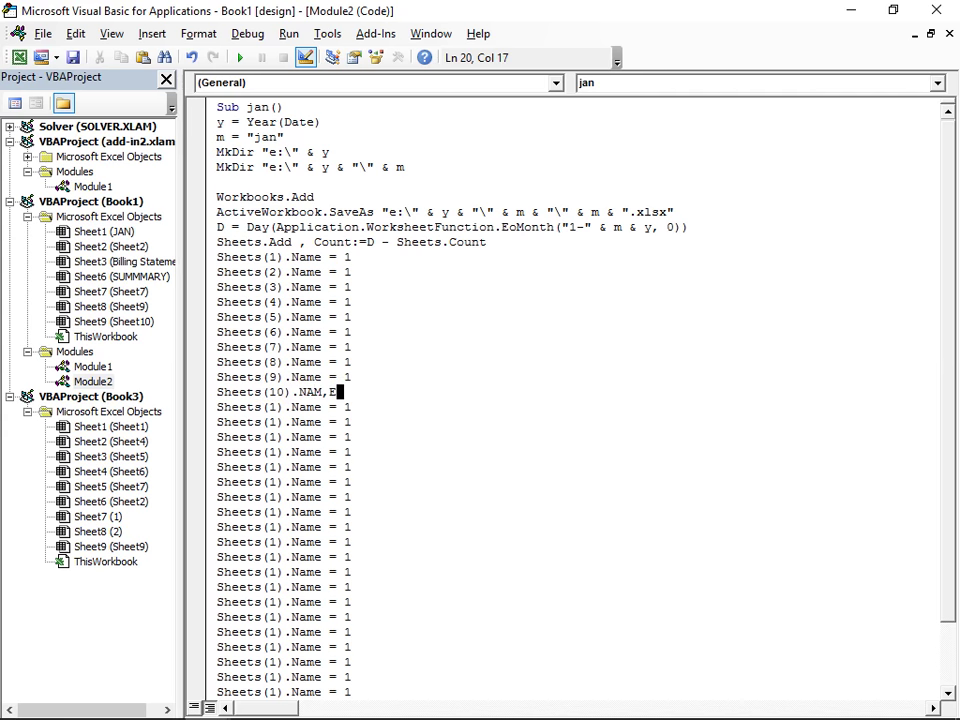
{"action": "key", "text": "BackSpace"}
{"action": "key", "text": "BackSpace"}
{"action": "type", "text": "E=10"}
{"action": "key", "text": "Return"}
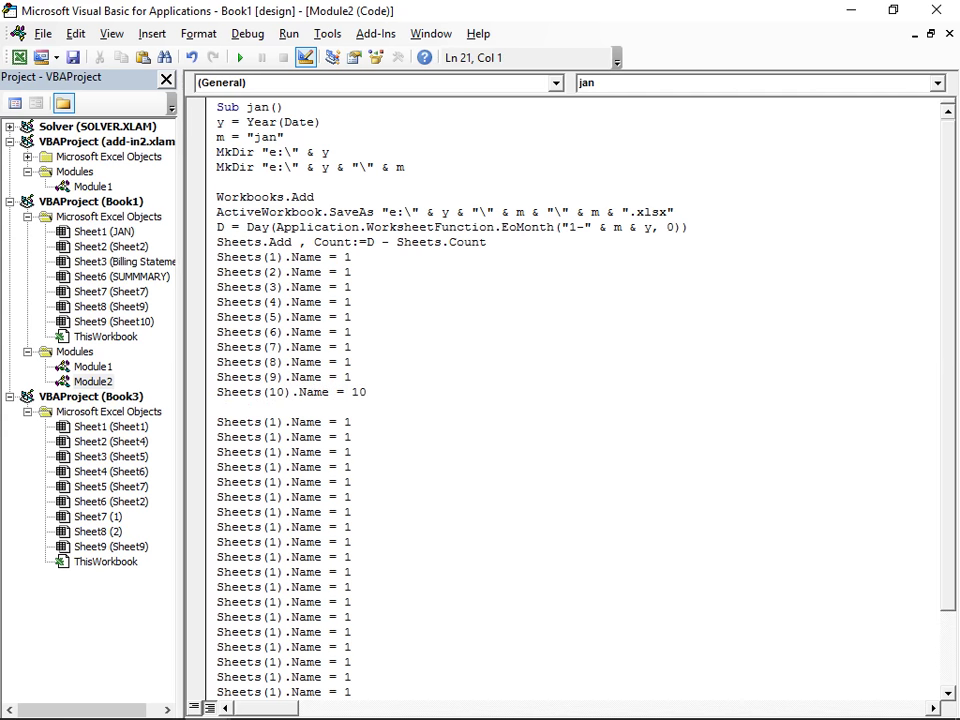
Step: Delete the leftover duplicate Sheets(1) lines below it
{"action": "scroll", "coordinate": [570, 400], "scroll_direction": "down", "scroll_amount": 2}
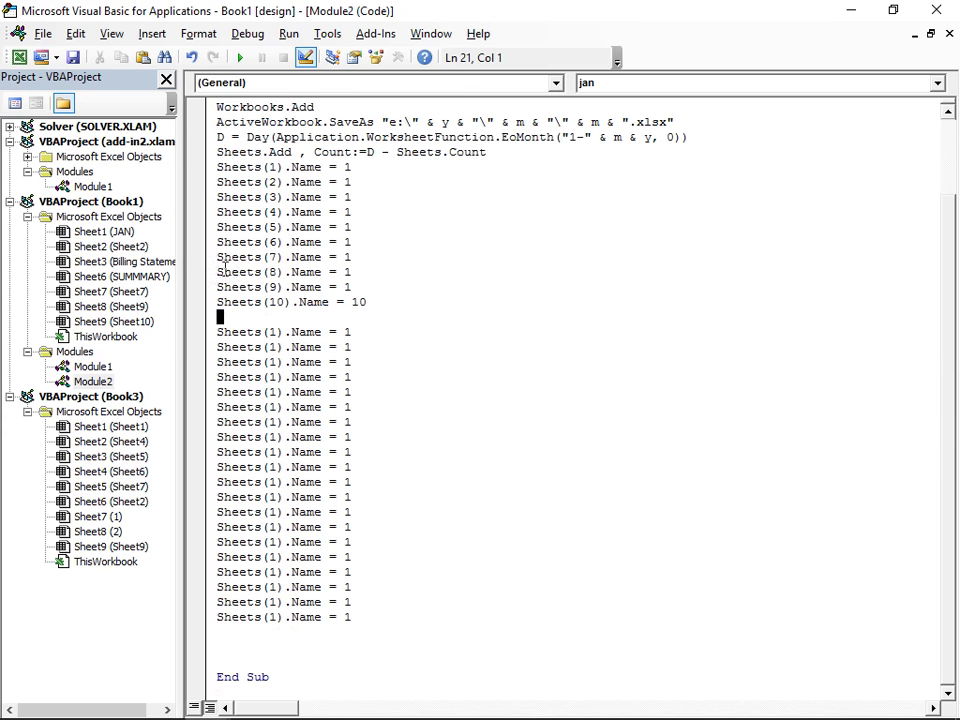
{"action": "mouse_move", "coordinate": [352, 617]}
{"action": "left_mouse_down"}
{"action": "mouse_move", "coordinate": [240, 364]}
{"action": "mouse_move", "coordinate": [216, 332]}
{"action": "left_mouse_up"}
{"action": "key", "text": "Delete"}
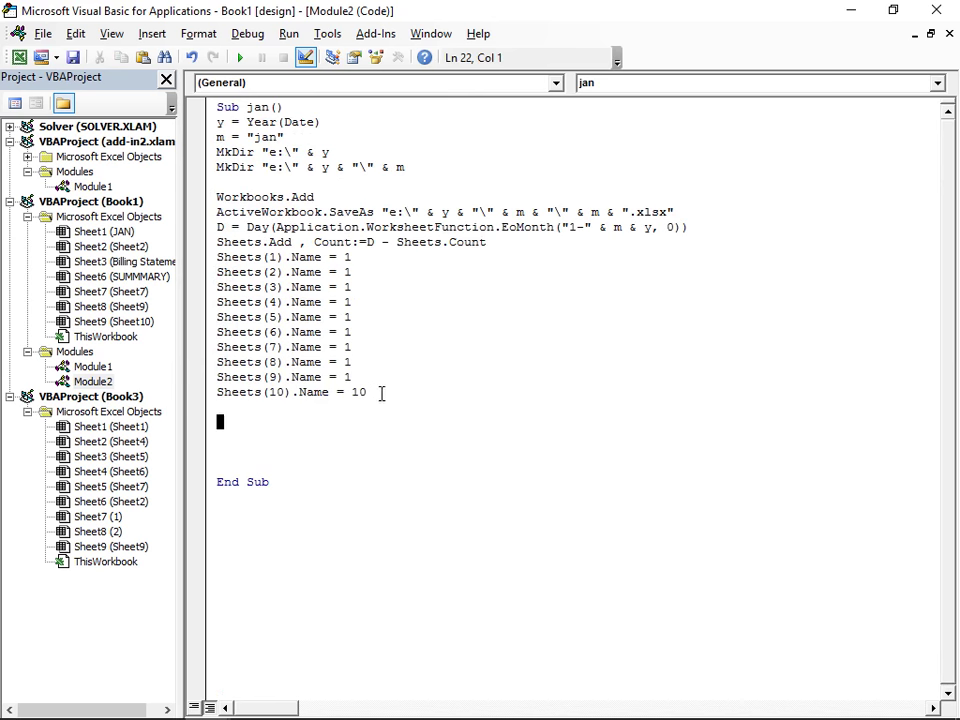
Step: Paste the Sheets(10).Name = 10 line repeatedly, one copy per new line, before End Sub
{"action": "left_click_drag", "start_coordinate": [380, 392], "coordinate": [202, 408]}
{"action": "key", "text": "ctrl+c"}
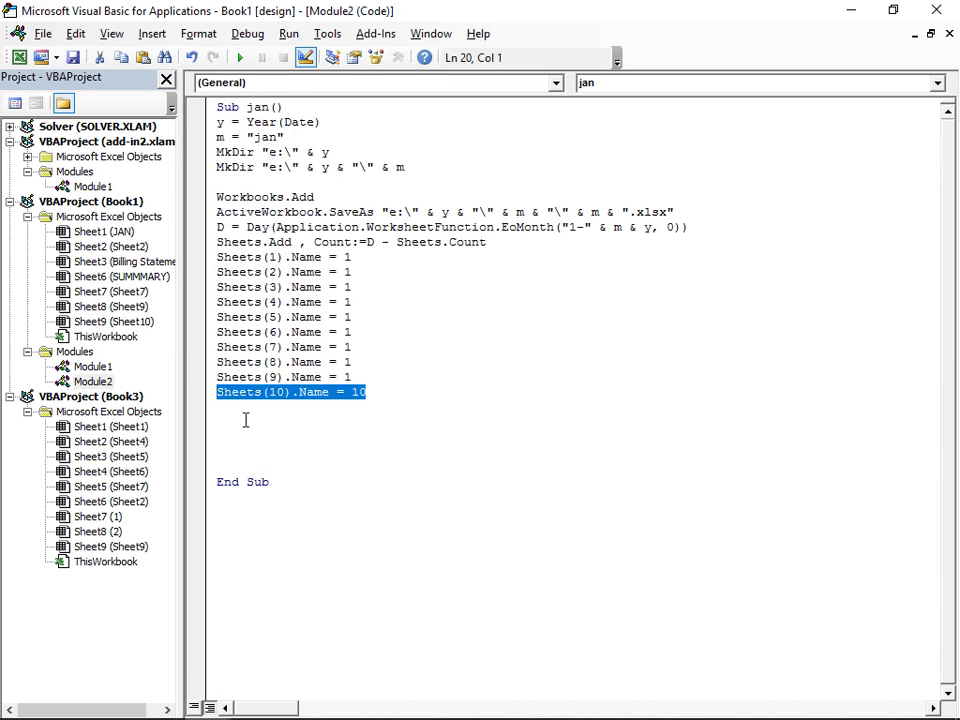
{"action": "left_click", "coordinate": [255, 408]}
{"action": "key", "text": "ctrl+v"}
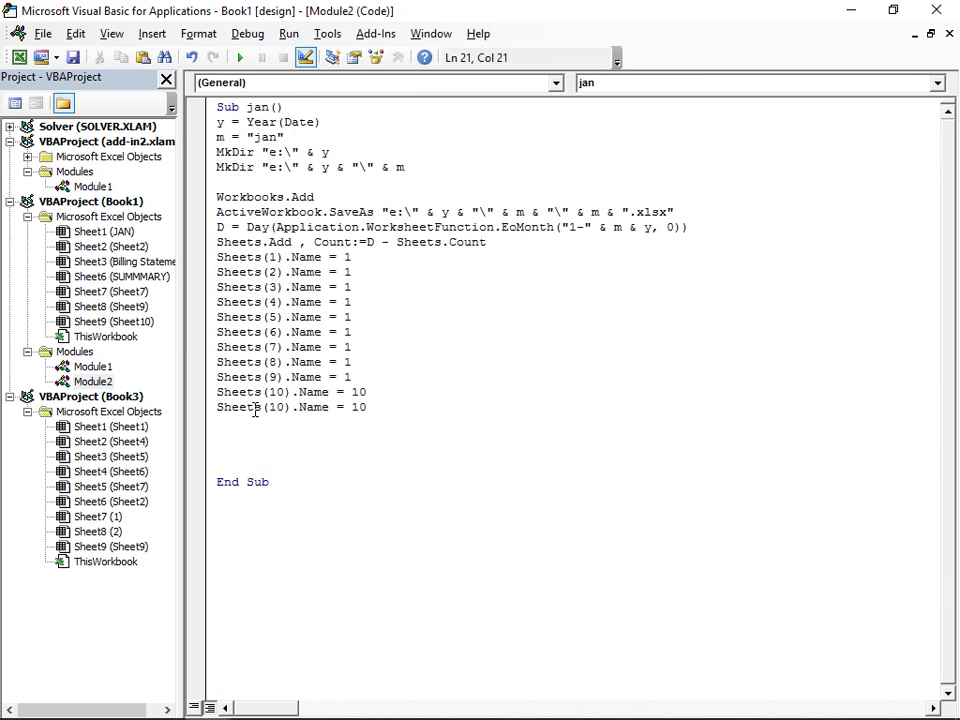
{"action": "key", "text": "Return"}
{"action": "key", "text": "ctrl+v"}
{"action": "key", "text": "Return"}
{"action": "key", "text": "ctrl+v"}
{"action": "key", "text": "Return"}
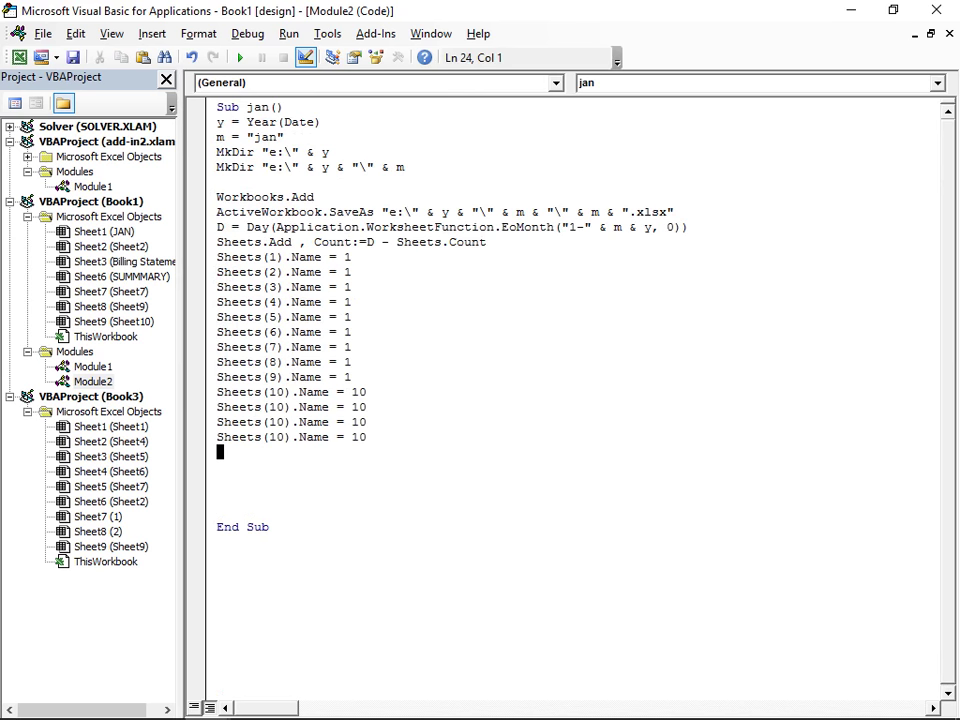
{"action": "key", "text": "ctrl+v"}
{"action": "key", "text": "Return"}
{"action": "key", "text": "ctrl+v"}
{"action": "key", "text": "Return"}
{"action": "key", "text": "ctrl+v"}
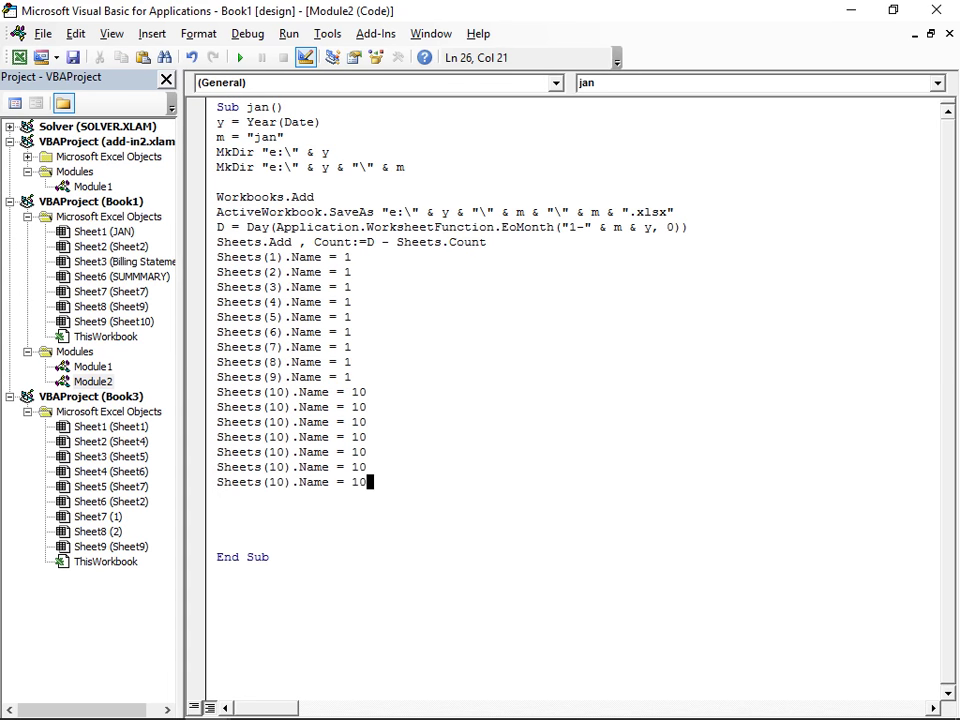
{"action": "key", "text": "Return"}
{"action": "key", "text": "ctrl+v"}
{"action": "key", "text": "Return"}
{"action": "key", "text": "ctrl+v"}
{"action": "key", "text": "Return"}
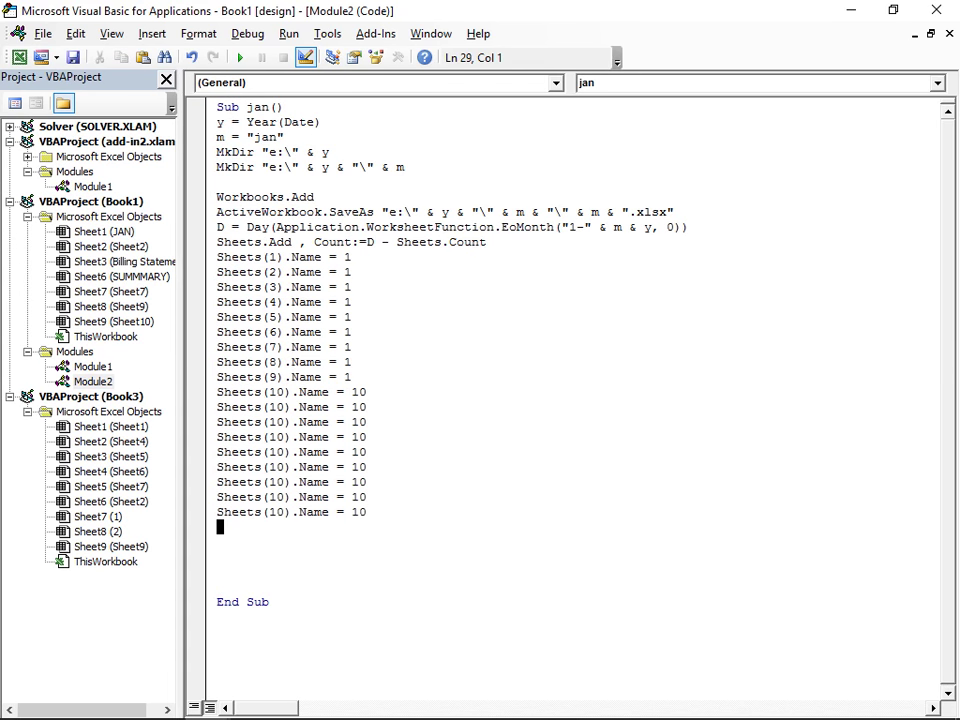
{"action": "key", "text": "ctrl+v"}
{"action": "key", "text": "Return"}
{"action": "key", "text": "ctrl+v"}
{"action": "key", "text": "Return"}
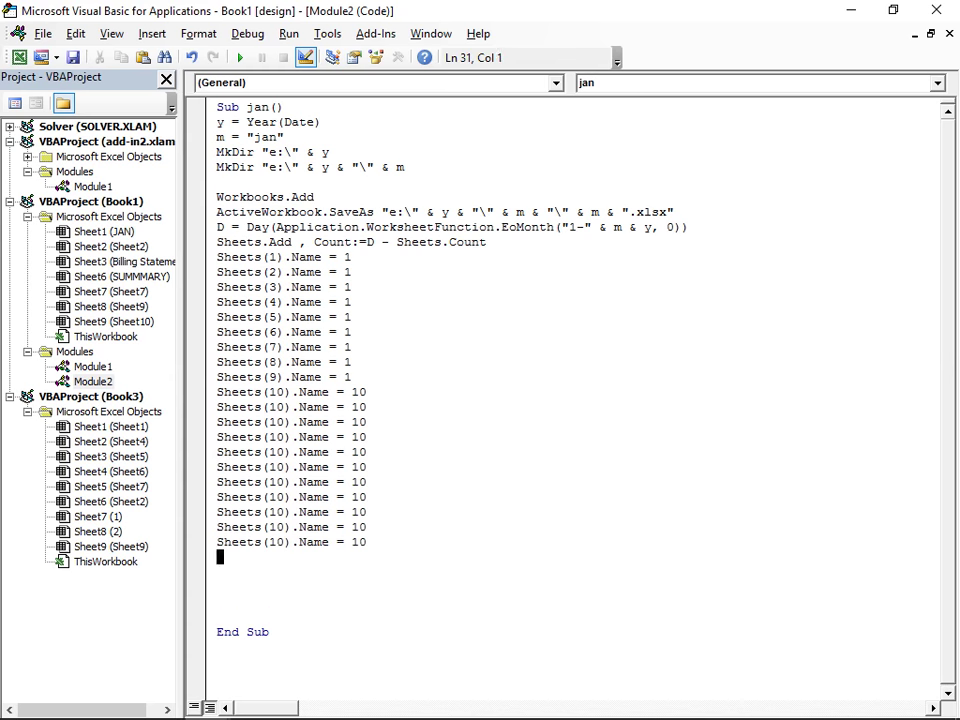
{"action": "key", "text": "ctrl+v"}
{"action": "key", "text": "Return"}
{"action": "key", "text": "ctrl+v"}
{"action": "key", "text": "Return"}
{"action": "key", "text": "ctrl+v"}
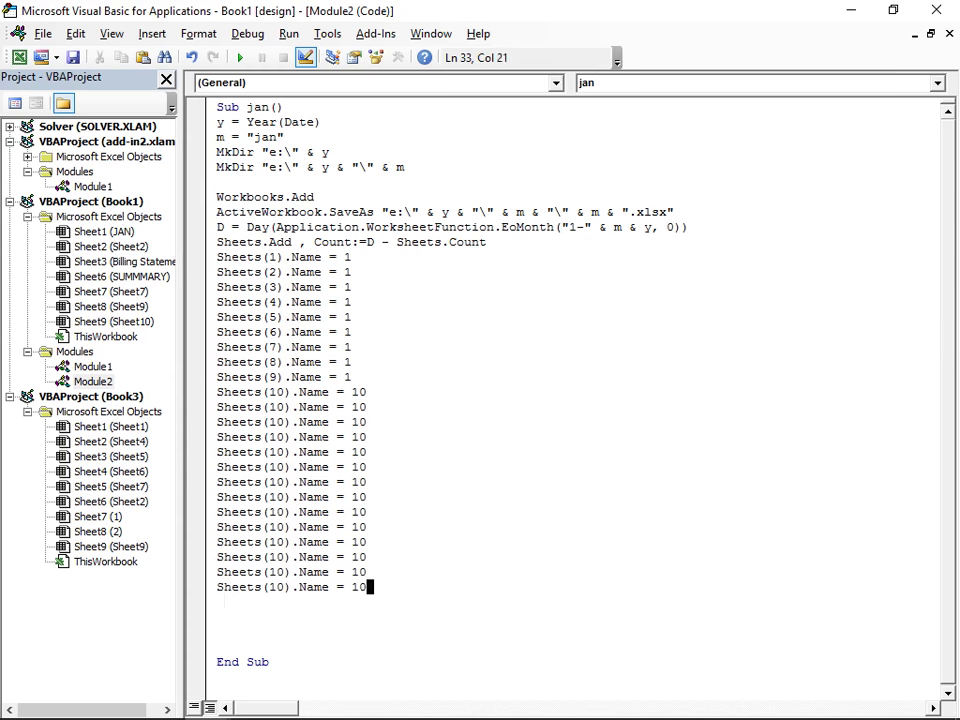
{"action": "key", "text": "Return"}
{"action": "key", "text": "ctrl+v"}
{"action": "key", "text": "Return"}
{"action": "key", "text": "ctrl+v"}
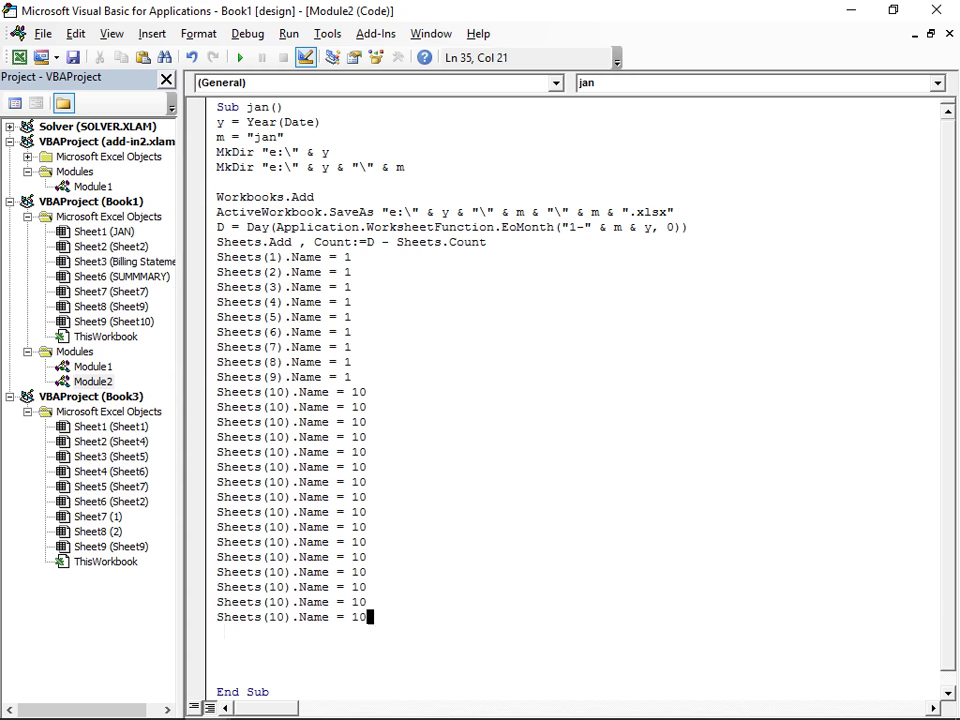
{"action": "key", "text": "Return"}
{"action": "key", "text": "ctrl+v"}
{"action": "key", "text": "Return"}
{"action": "key", "text": "ctrl+v"}
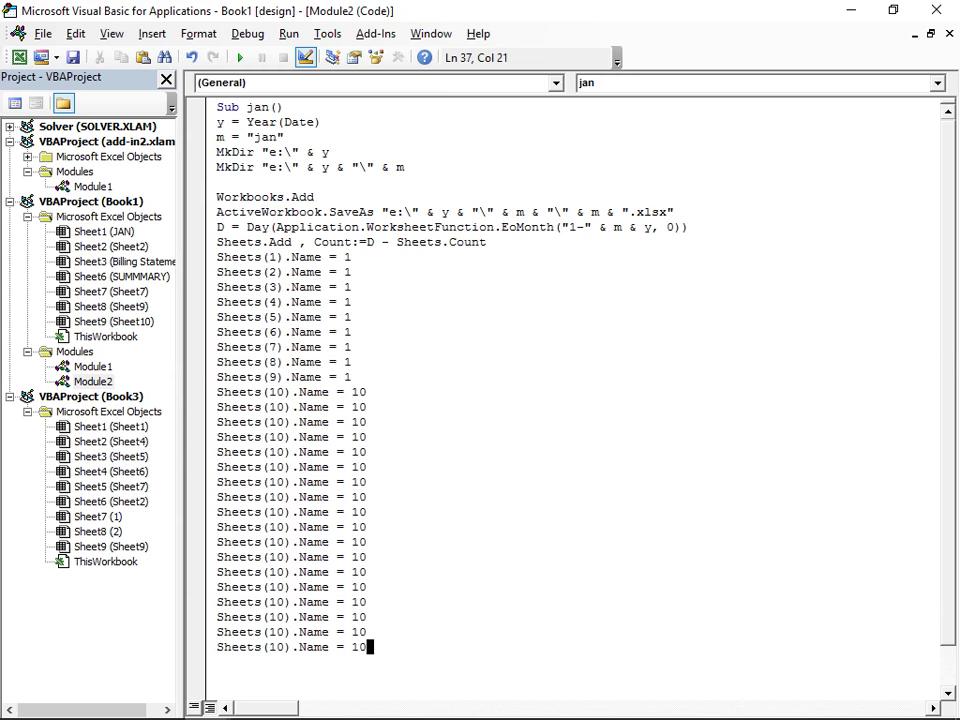
{"action": "key", "text": "Return"}
{"action": "key", "text": "ctrl+v"}
{"action": "key", "text": "Return"}
{"action": "key", "text": "ctrl+v"}
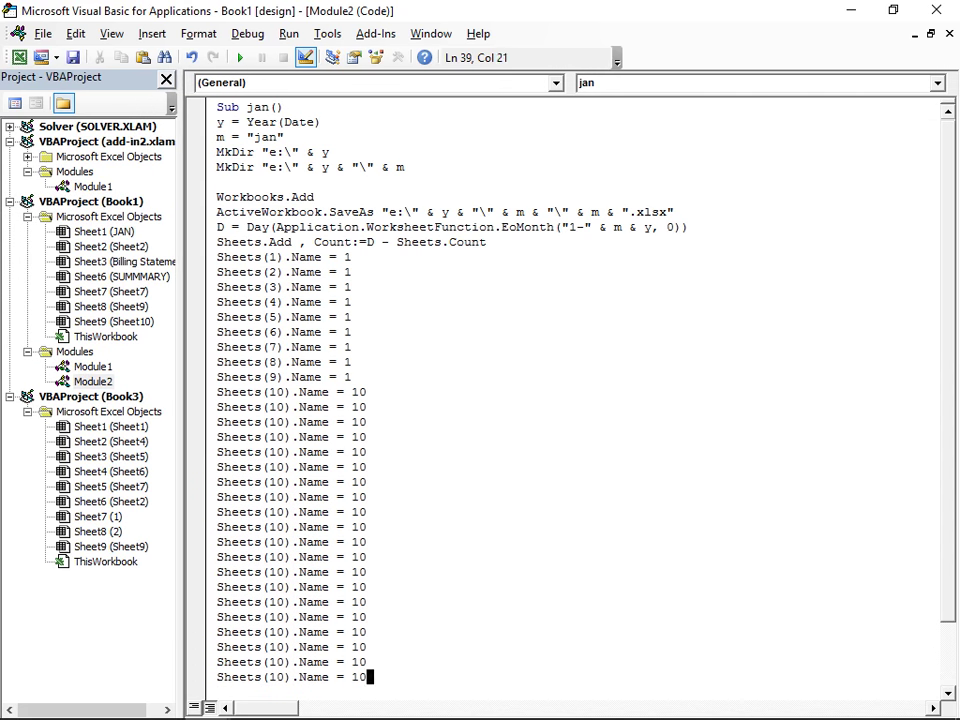
{"action": "key", "text": "Return"}
{"action": "key", "text": "Up"}
{"action": "key", "text": "Up"}
{"action": "key", "text": "Up"}
{"action": "key", "text": "Up"}
{"action": "key", "text": "Up"}
{"action": "key", "text": "Up"}
{"action": "key", "text": "Up"}
{"action": "key", "text": "Up"}
{"action": "key", "text": "Up"}
{"action": "key", "text": "Up"}
{"action": "key", "text": "Up"}
{"action": "key", "text": "Up"}
{"action": "key", "text": "Up"}
{"action": "key", "text": "Up"}
{"action": "key", "text": "Up"}
{"action": "key", "text": "Up"}
Step: Overtype the last index digit on the first copied lines to number them 11 through 19
{"action": "key", "text": "Right"}
{"action": "key", "text": "Right"}
{"action": "key", "text": "Right"}
{"action": "key", "text": "Right"}
{"action": "key", "text": "Right"}
{"action": "key", "text": "Right"}
{"action": "key", "text": "Right"}
{"action": "key", "text": "Right"}
{"action": "key", "text": "Delete"}
{"action": "key", "text": "shift+Left"}
{"action": "key", "text": "Down"}
{"action": "key", "text": "Left"}
{"action": "key", "text": "Down"}
{"action": "key", "text": "Left"}
{"action": "key", "text": "Down"}
{"action": "key", "text": "Left"}
{"action": "key", "text": "Down"}
{"action": "key", "text": "Left"}
{"action": "key", "text": "Down"}
{"action": "key", "text": "Left"}
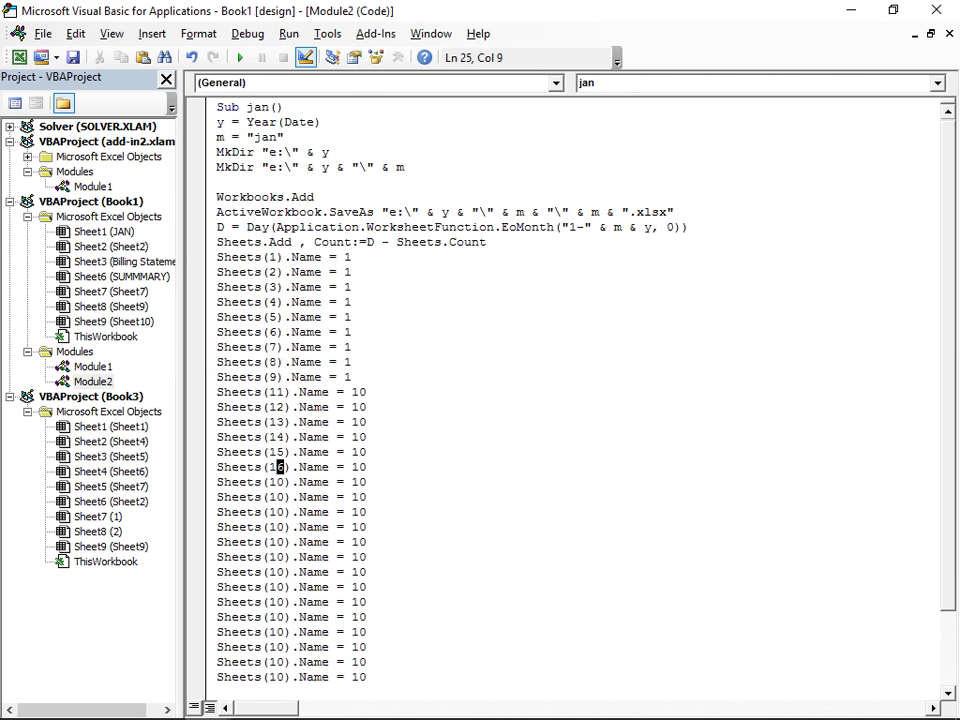
{"action": "key", "text": "Down"}
{"action": "key", "text": "Left"}
{"action": "key", "text": "Down"}
{"action": "key", "text": "Left"}
{"action": "key", "text": "Down"}
{"action": "key", "text": "Left"}
{"action": "key", "text": "Right"}
{"action": "key", "text": "Right"}
{"action": "key", "text": "Right"}
Step: Fix the slipped numbering so those lines run correctly from Sheets(10) to Sheets(19)
{"action": "key", "text": "Right"}
{"action": "key", "text": "Right"}
{"action": "key", "text": "Right"}
{"action": "key", "text": "Right"}
{"action": "key", "text": "Right"}
{"action": "key", "text": "Right"}
{"action": "key", "text": "Right"}
{"action": "key", "text": "Left"}
{"action": "key", "text": "Left"}
{"action": "key", "text": "Left"}
{"action": "key", "text": "Left"}
{"action": "key", "text": "Left"}
{"action": "key", "text": "Left"}
{"action": "key", "text": "Left"}
{"action": "key", "text": "Left"}
{"action": "key", "text": "Left"}
{"action": "key", "text": "Left"}
{"action": "key", "text": "Down"}
{"action": "key", "text": "Left"}
{"action": "key", "text": "shift+Right"}
{"action": "type", "text": "2"}
{"action": "key", "text": "Down"}
{"action": "key", "text": "shift+Left"}
{"action": "key", "text": "Up"}
{"action": "key", "text": "Up"}
{"action": "key", "text": "Up"}
{"action": "key", "text": "Up"}
{"action": "key", "text": "Down"}
{"action": "key", "text": "Down"}
{"action": "key", "text": "Down"}
{"action": "key", "text": "Right"}
{"action": "key", "text": "shift+Right"}
{"action": "type", "text": "0"}
{"action": "key", "text": "Down"}
{"action": "key", "text": "shift+Left"}
{"action": "type", "text": "1"}
{"action": "key", "text": "Down"}
{"action": "key", "text": "shift+Left"}
{"action": "type", "text": "2"}
{"action": "key", "text": "Down"}
{"action": "key", "text": "shift+Left"}
{"action": "type", "text": "3"}
{"action": "key", "text": "Down"}
{"action": "key", "text": "shift+Left"}
{"action": "type", "text": "4"}
{"action": "key", "text": "Down"}
{"action": "key", "text": "shift+Left"}
{"action": "type", "text": "5"}
{"action": "key", "text": "Down"}
{"action": "key", "text": "shift+Left"}
{"action": "type", "text": "6"}
{"action": "key", "text": "Down"}
{"action": "key", "text": "shift+Left"}
{"action": "key", "text": "Down"}
{"action": "key", "text": "shift+Left"}
{"action": "type", "text": "8"}
{"action": "key", "text": "Down"}
{"action": "key", "text": "shift+Left"}
{"action": "key", "text": "Left"}
{"action": "key", "text": "shift+Left"}
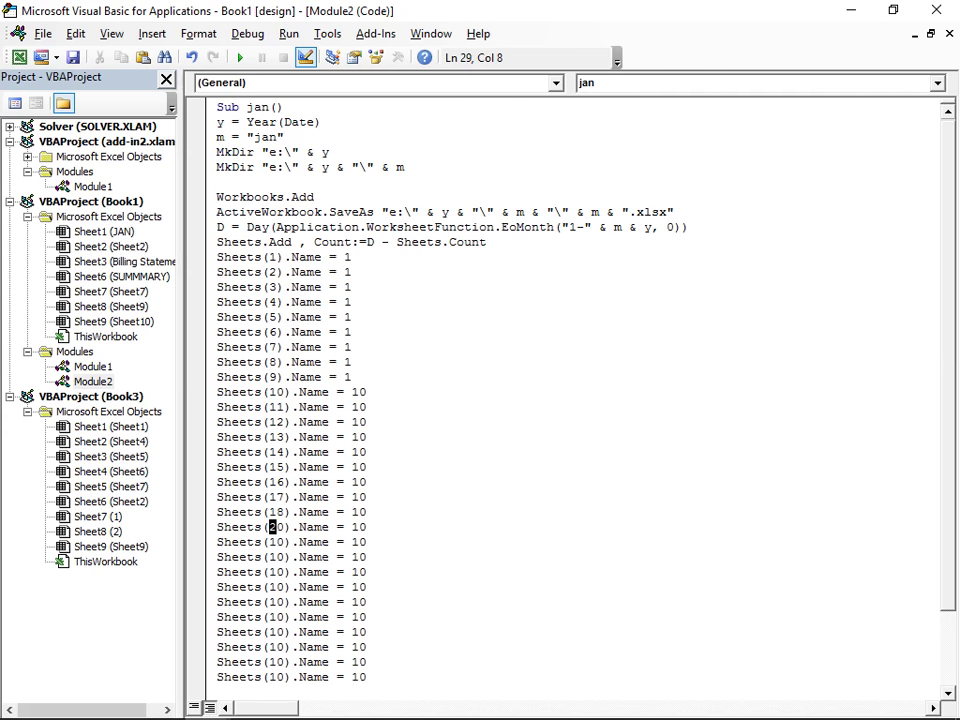
{"action": "type", "text": "19"}
{"action": "key", "text": "Delete"}
Step: Renumber the following copied lines Sheets(20) through Sheets(29)
{"action": "key", "text": "Left"}
{"action": "key", "text": "shift+Left"}
{"action": "key", "text": "Down"}
{"action": "key", "text": "shift+Left"}
{"action": "type", "text": "2"}
{"action": "key", "text": "Down"}
{"action": "key", "text": "shift+Left"}
{"action": "type", "text": "21"}
{"action": "key", "text": "Delete"}
{"action": "key", "text": "Left"}
{"action": "key", "text": "Down"}
{"action": "key", "text": "shift+Left"}
{"action": "type", "text": "2"}
{"action": "key", "text": "shift+Right"}
{"action": "type", "text": "2"}
{"action": "key", "text": "Down"}
{"action": "key", "text": "shift+Left"}
{"action": "type", "text": "2"}
{"action": "key", "text": "shift+Right"}
{"action": "type", "text": "3"}
{"action": "key", "text": "Down"}
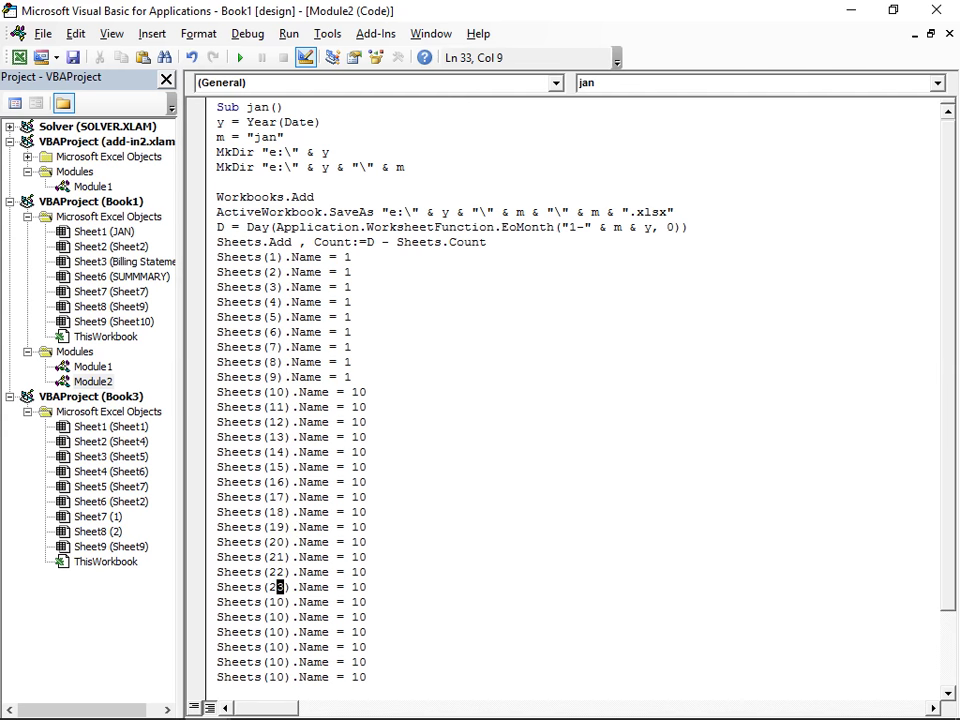
{"action": "key", "text": "shift+Left"}
{"action": "type", "text": "2"}
{"action": "key", "text": "shift+Right"}
{"action": "type", "text": "4"}
{"action": "key", "text": "Down"}
{"action": "key", "text": "shift+Left"}
{"action": "type", "text": "2"}
{"action": "key", "text": "shift+Right"}
{"action": "type", "text": "5"}
{"action": "key", "text": "Down"}
{"action": "key", "text": "Left"}
{"action": "key", "text": "shift+Left"}
{"action": "type", "text": "2"}
{"action": "key", "text": "shift+Right"}
{"action": "type", "text": "6"}
{"action": "key", "text": "Left"}
{"action": "key", "text": "Left"}
{"action": "key", "text": "Down"}
{"action": "key", "text": "shift+Right"}
{"action": "type", "text": "2"}
{"action": "key", "text": "shift+Right"}
{"action": "type", "text": "7"}
{"action": "key", "text": "Left"}
{"action": "key", "text": "Left"}
{"action": "key", "text": "Down"}
{"action": "key", "text": "shift+Right"}
{"action": "type", "text": "2"}
{"action": "key", "text": "shift+Right"}
{"action": "type", "text": "8"}
{"action": "key", "text": "Left"}
{"action": "key", "text": "Left"}
{"action": "key", "text": "Down"}
{"action": "key", "text": "shift+Right"}
{"action": "type", "text": "2"}
{"action": "key", "text": "shift+Right"}
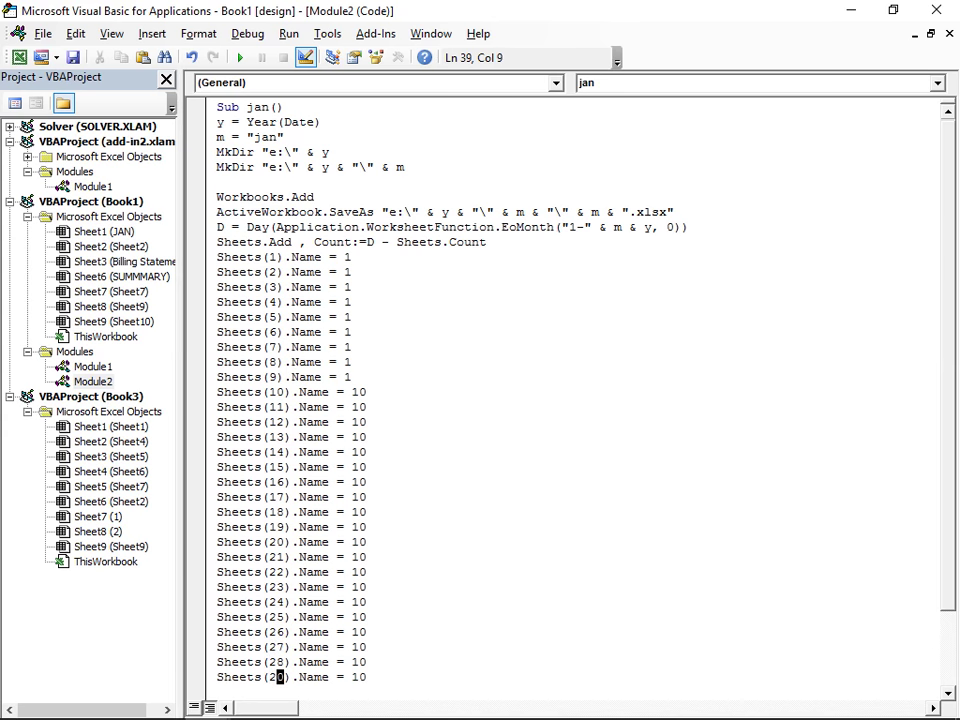
{"action": "type", "text": "9"}
Step: Paste one more Sheets(10).Name = 10 line below the Sheets(29) line
{"action": "key", "text": "Right"}
{"action": "key", "text": "Right"}
{"action": "key", "text": "Right"}
{"action": "key", "text": "Right"}
{"action": "key", "text": "Right"}
{"action": "key", "text": "Right"}
{"action": "key", "text": "shift+Right"}
{"action": "key", "text": "End"}
{"action": "key", "text": "Return"}
{"action": "key", "text": "ctrl+v"}
{"action": "key", "text": "Return"}
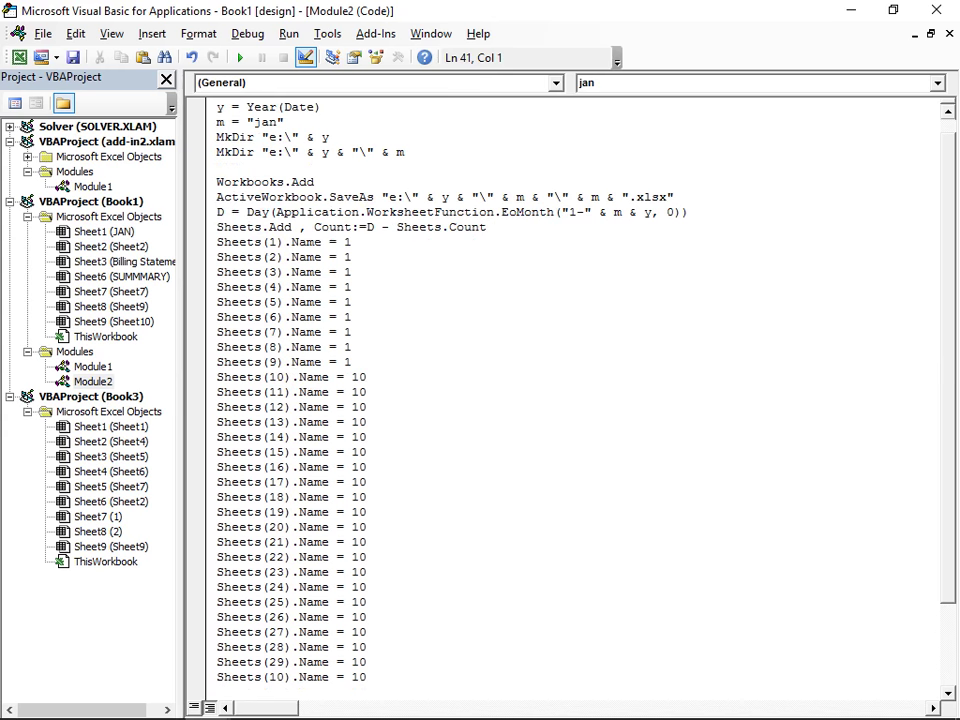
Step: Paste one more Sheets line and change the last two lines' indexes to 30 and 31
{"action": "key", "text": "ctrl+v"}
{"action": "key", "text": "Left"}
{"action": "key", "text": "Left"}
{"action": "key", "text": "Left"}
{"action": "key", "text": "Left"}
{"action": "key", "text": "Left"}
{"action": "key", "text": "Left"}
{"action": "key", "text": "Left"}
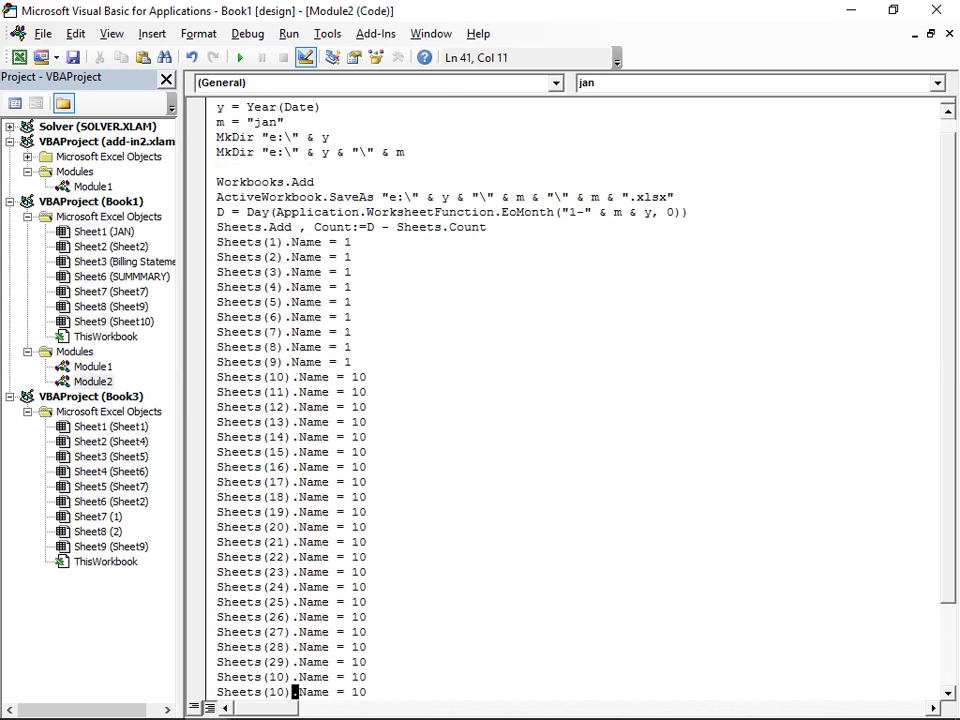
{"action": "key", "text": "Left"}
{"action": "key", "text": "Left"}
{"action": "key", "text": "Up"}
{"action": "key", "text": "Left"}
{"action": "key", "text": "Delete"}
{"action": "type", "text": "3"}
{"action": "key", "text": "Down"}
{"action": "key", "text": "Left"}
{"action": "key", "text": "Delete"}
{"action": "type", "text": "3"}
{"action": "key", "text": "Right"}
{"action": "key", "text": "Left"}
{"action": "key", "text": "Delete"}
{"action": "type", "text": "1"}
{"action": "key", "text": "Right"}
{"action": "key", "text": "Right"}
{"action": "key", "text": "Right"}
{"action": "key", "text": "Right"}
{"action": "key", "text": "Right"}
{"action": "key", "text": "Right"}
{"action": "key", "text": "Up"}
{"action": "key", "text": "Up"}
{"action": "key", "text": "Up"}
{"action": "key", "text": "Up"}
{"action": "key", "text": "Up"}
{"action": "key", "text": "Up"}
{"action": "key", "text": "Up"}
{"action": "key", "text": "Right"}
{"action": "key", "text": "Right"}
{"action": "key", "text": "Right"}
{"action": "key", "text": "Right"}
{"action": "key", "text": "Right"}
Step: Overtype the name values with 1 through 8 on consecutive Sheets lines
{"action": "key", "text": "BackSpace"}
{"action": "type", "text": "1"}
{"action": "key", "text": "Down"}
{"action": "key", "text": "BackSpace"}
{"action": "type", "text": "2"}
{"action": "key", "text": "Down"}
{"action": "key", "text": "BackSpace"}
{"action": "type", "text": "3"}
{"action": "key", "text": "Down"}
{"action": "key", "text": "BackSpace"}
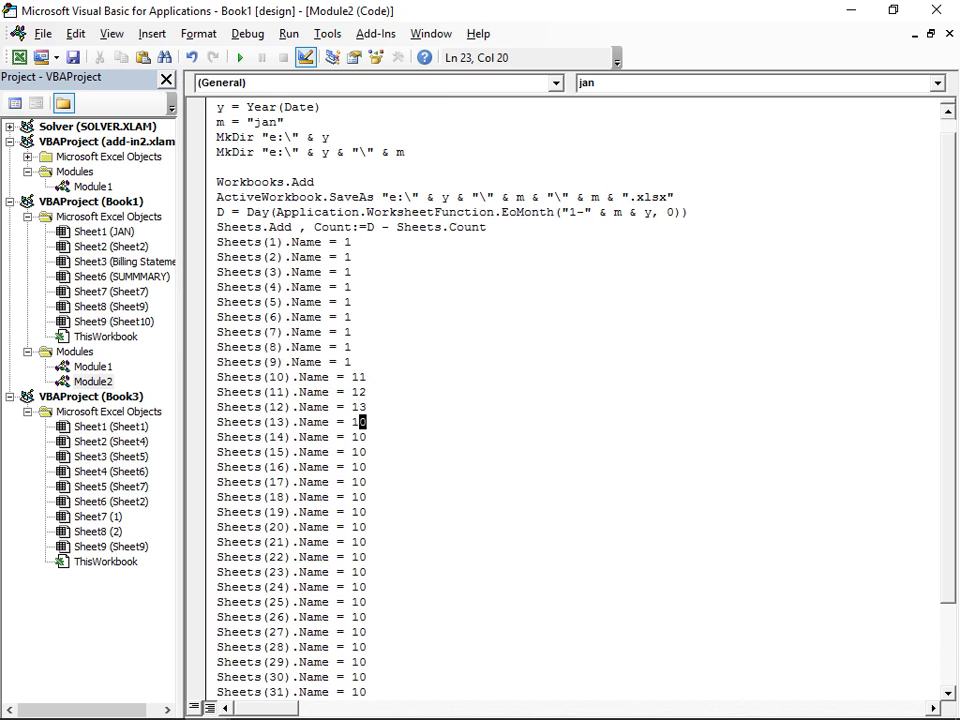
{"action": "type", "text": "4"}
{"action": "key", "text": "Down"}
{"action": "key", "text": "BackSpace"}
{"action": "type", "text": "5"}
{"action": "key", "text": "Down"}
{"action": "key", "text": "BackSpace"}
{"action": "type", "text": "6"}
{"action": "key", "text": "Down"}
{"action": "key", "text": "BackSpace"}
{"action": "type", "text": "7"}
{"action": "key", "text": "Down"}
{"action": "key", "text": "BackSpace"}
{"action": "type", "text": "8"}
{"action": "key", "text": "Down"}
{"action": "key", "text": "BackSpace"}
Step: Set the Sheets(2) through Sheets(9) name values to 2 through 9
{"action": "left_click", "coordinate": [357, 256]}
{"action": "key", "text": "BackSpace"}
{"action": "type", "text": "2"}
{"action": "key", "text": "Down"}
{"action": "key", "text": "BackSpace"}
{"action": "type", "text": "3"}
{"action": "key", "text": "Down"}
{"action": "key", "text": "BackSpace"}
{"action": "type", "text": "4"}
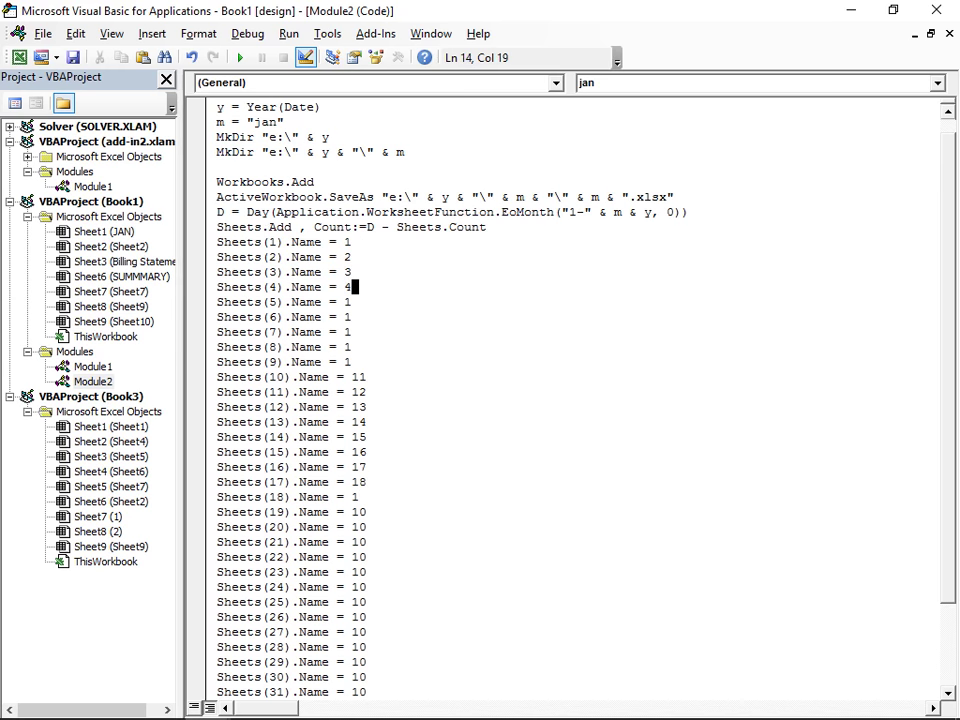
{"action": "key", "text": "Down"}
{"action": "key", "text": "BackSpace"}
{"action": "type", "text": "5"}
{"action": "key", "text": "Down"}
{"action": "key", "text": "BackSpace"}
{"action": "type", "text": "6"}
{"action": "key", "text": "Down"}
{"action": "key", "text": "BackSpace"}
{"action": "type", "text": "7"}
{"action": "key", "text": "Down"}
{"action": "key", "text": "BackSpace"}
{"action": "type", "text": "8"}
{"action": "key", "text": "Down"}
{"action": "key", "text": "BackSpace"}
{"action": "type", "text": "9"}
{"action": "key", "text": "Right"}
{"action": "key", "text": "Left"}
{"action": "key", "text": "Right"}
Step: Set the Sheets(10) through Sheets(20) name values to 10 through 20
{"action": "left_click", "coordinate": [404, 373]}
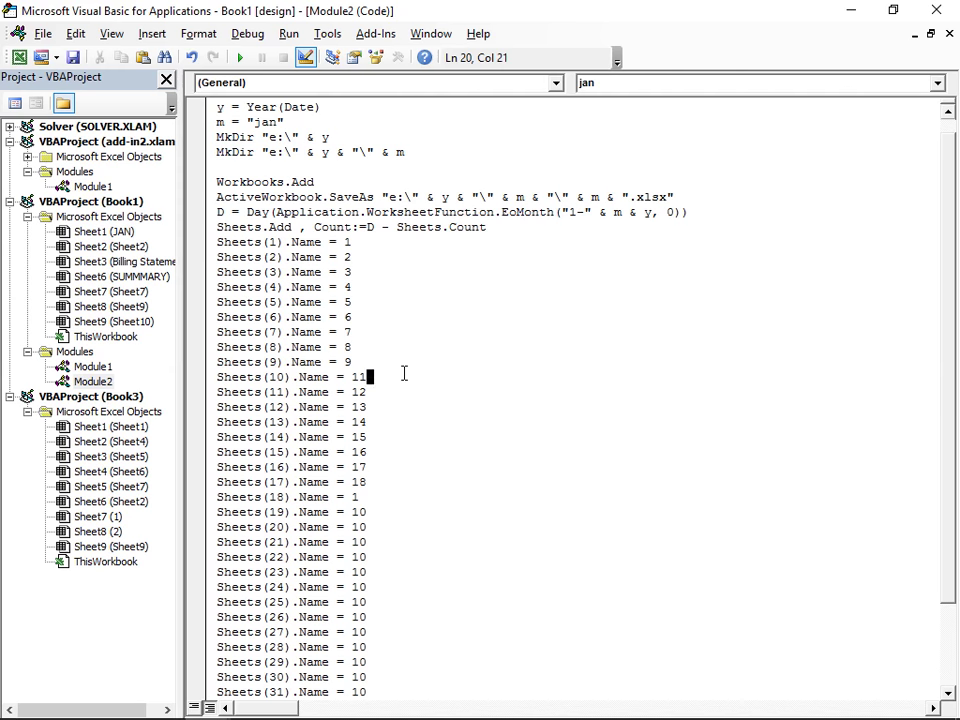
{"action": "key", "text": "BackSpace"}
{"action": "type", "text": "0"}
{"action": "key", "text": "BackSpace"}
{"action": "type", "text": "0"}
{"action": "key", "text": "Down"}
{"action": "key", "text": "BackSpace"}
{"action": "key", "text": "BackSpace"}
{"action": "type", "text": "1"}
{"action": "type", "text": "1"}
{"action": "key", "text": "Down"}
{"action": "key", "text": "BackSpace"}
{"action": "type", "text": "2"}
{"action": "key", "text": "Down"}
{"action": "key", "text": "BackSpace"}
{"action": "key", "text": "Delete"}
{"action": "type", "text": "3"}
{"action": "key", "text": "BackSpace"}
{"action": "type", "text": "13"}
{"action": "key", "text": "Down"}
{"action": "key", "text": "BackSpace"}
{"action": "type", "text": "4"}
{"action": "key", "text": "Down"}
{"action": "key", "text": "BackSpace"}
{"action": "type", "text": "5"}
{"action": "key", "text": "Down"}
{"action": "key", "text": "BackSpace"}
{"action": "type", "text": "6"}
{"action": "key", "text": "Down"}
{"action": "key", "text": "BackSpace"}
{"action": "type", "text": "7"}
{"action": "key", "text": "Down"}
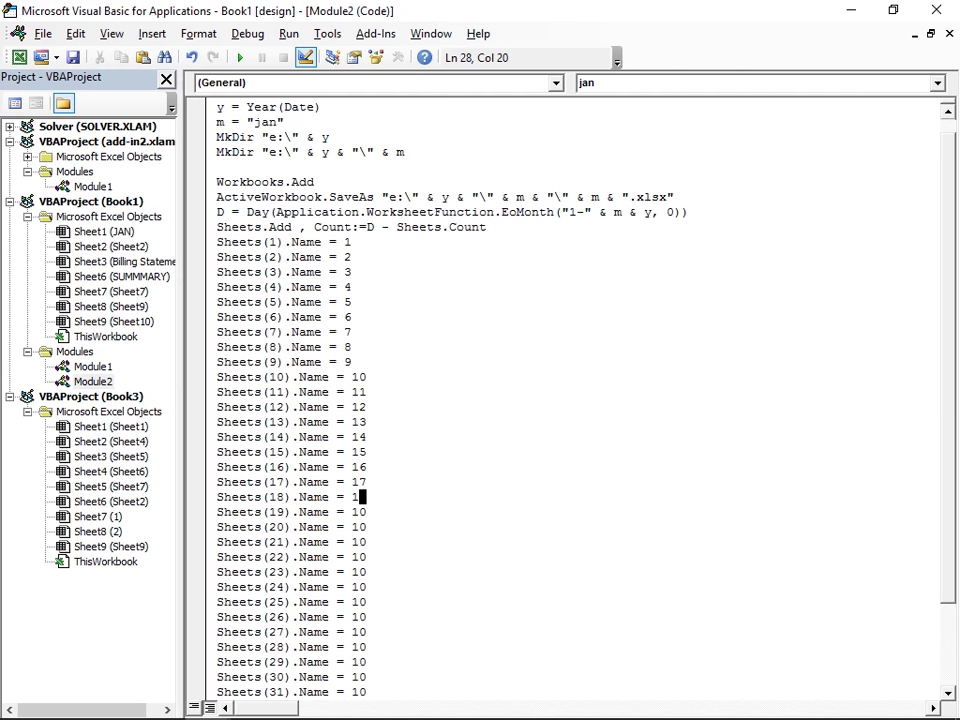
{"action": "type", "text": "8"}
{"action": "key", "text": "Down"}
{"action": "key", "text": "BackSpace"}
{"action": "type", "text": "9"}
{"action": "key", "text": "Down"}
{"action": "key", "text": "BackSpace"}
Step: Set the Sheets(21) through Sheets(30) name values to 21 through 30, fixing the mistyped 26
{"action": "key", "text": "BackSpace"}
{"action": "type", "text": "20"}
{"action": "key", "text": "Down"}
{"action": "key", "text": "BackSpace"}
{"action": "key", "text": "BackSpace"}
{"action": "type", "text": "21"}
{"action": "key", "text": "Down"}
{"action": "key", "text": "BackSpace"}
{"action": "type", "text": "22"}
{"action": "key", "text": "Down"}
{"action": "key", "text": "BackSpace"}
{"action": "key", "text": "BackSpace"}
{"action": "type", "text": "23"}
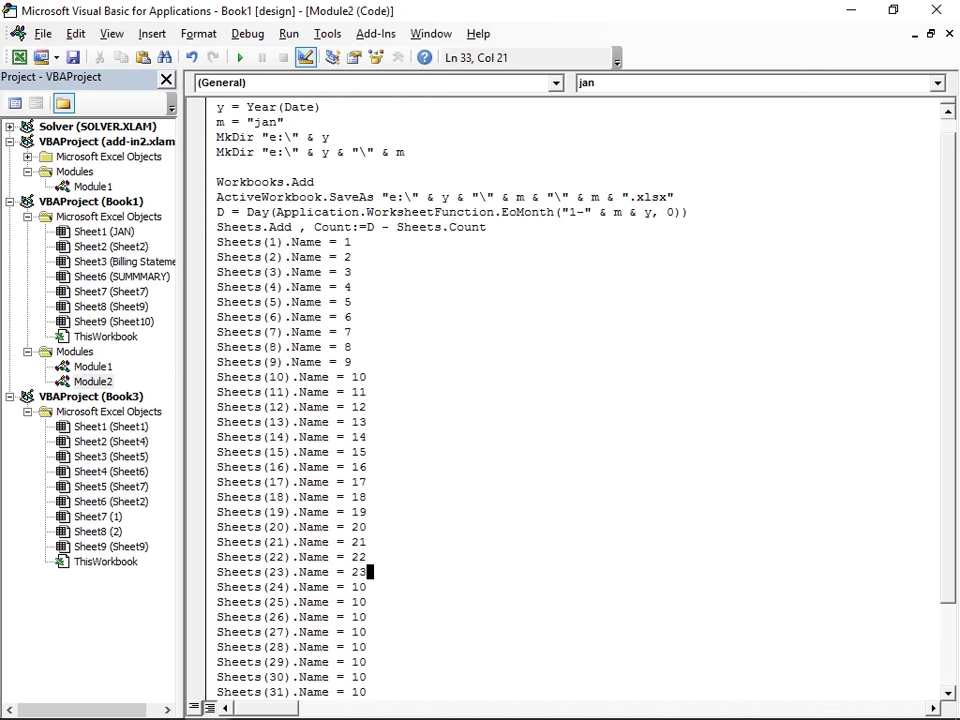
{"action": "key", "text": "Down"}
{"action": "key", "text": "BackSpace"}
{"action": "type", "text": "24"}
{"action": "key", "text": "Down"}
{"action": "key", "text": "BackSpace"}
{"action": "key", "text": "BackSpace"}
{"action": "type", "text": "25"}
{"action": "key", "text": "Down"}
{"action": "key", "text": "BackSpace"}
{"action": "key", "text": "BackSpace"}
{"action": "type", "text": "27"}
{"action": "key", "text": "Down"}
{"action": "key", "text": "BackSpace"}
{"action": "key", "text": "Up"}
{"action": "type", "text": "6"}
{"action": "key", "text": "BackSpace"}
{"action": "type", "text": "27"}
{"action": "key", "text": "Down"}
{"action": "key", "text": "BackSpace"}
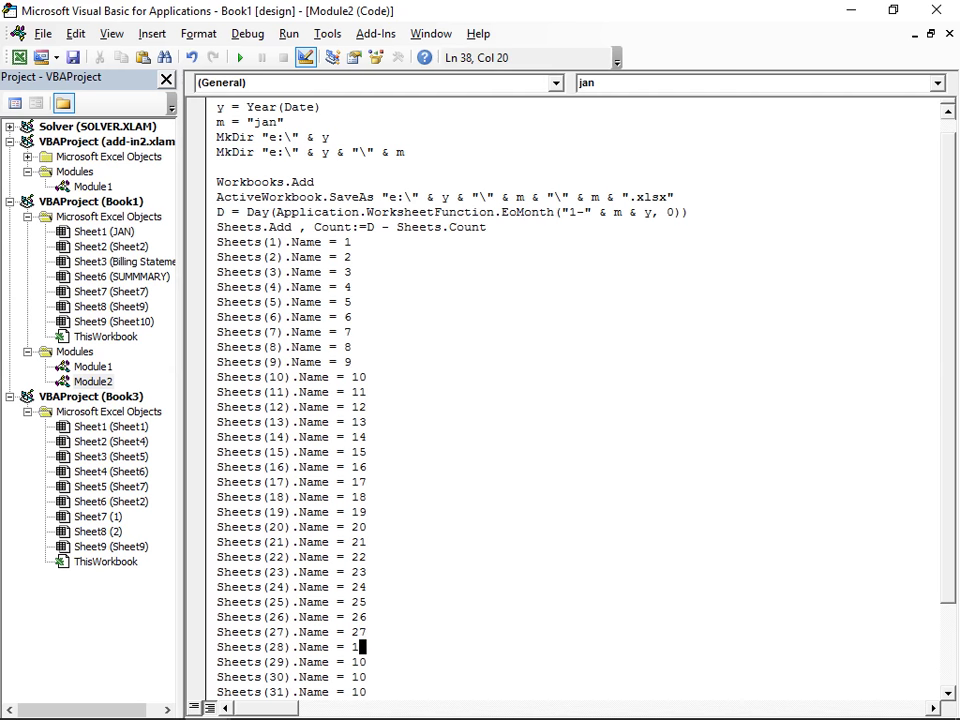
{"action": "key", "text": "BackSpace"}
{"action": "type", "text": "28"}
{"action": "key", "text": "Down"}
{"action": "key", "text": "BackSpace"}
{"action": "key", "text": "BackSpace"}
{"action": "type", "text": "29"}
{"action": "key", "text": "Down"}
{"action": "key", "text": "BackSpace"}
{"action": "key", "text": "BackSpace"}
{"action": "type", "text": "30"}
{"action": "key", "text": "Down"}
{"action": "key", "text": "ctrl+y"}
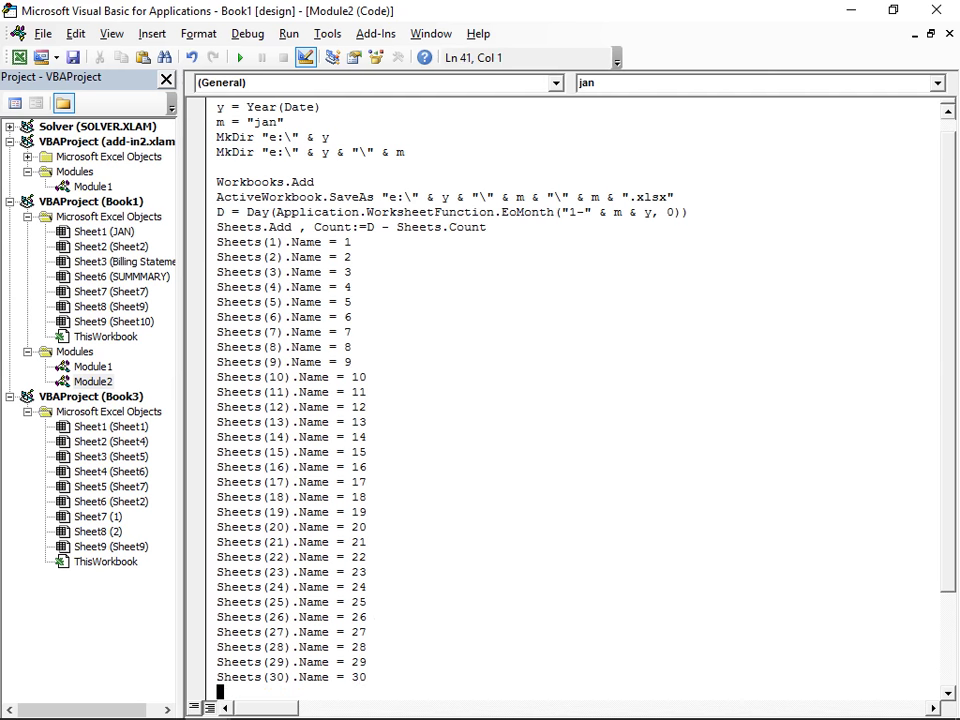
{"action": "key", "text": "Down"}
{"action": "key", "text": "Right"}
{"action": "key", "text": "Right"}
{"action": "key", "text": "Right"}
{"action": "key", "text": "Right"}
{"action": "key", "text": "Right"}
{"action": "key", "text": "Right"}
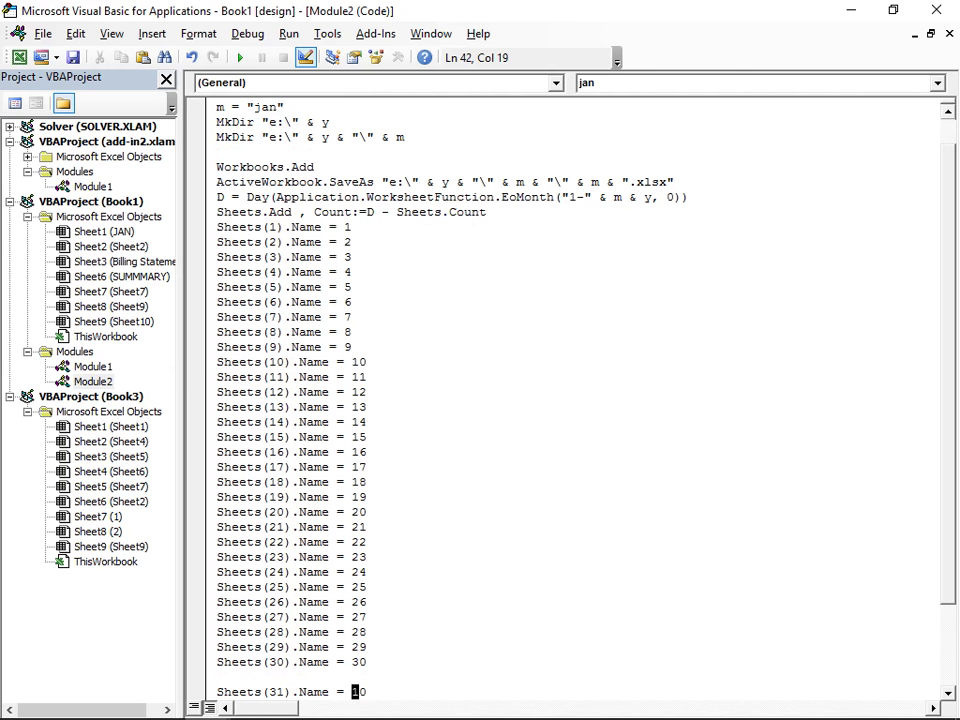
Step: Fix the last line to Sheets(31).Name = 31, then add ActiveWorkbook.Save and ActiveWorkbook.Close TRUE
{"action": "key", "text": "BackSpace"}
{"action": "key", "text": "BackSpace"}
{"action": "key", "text": "BackSpace"}
{"action": "type", "text": "1"}
{"action": "key", "text": "Return"}
{"action": "type", "text": "AC"}
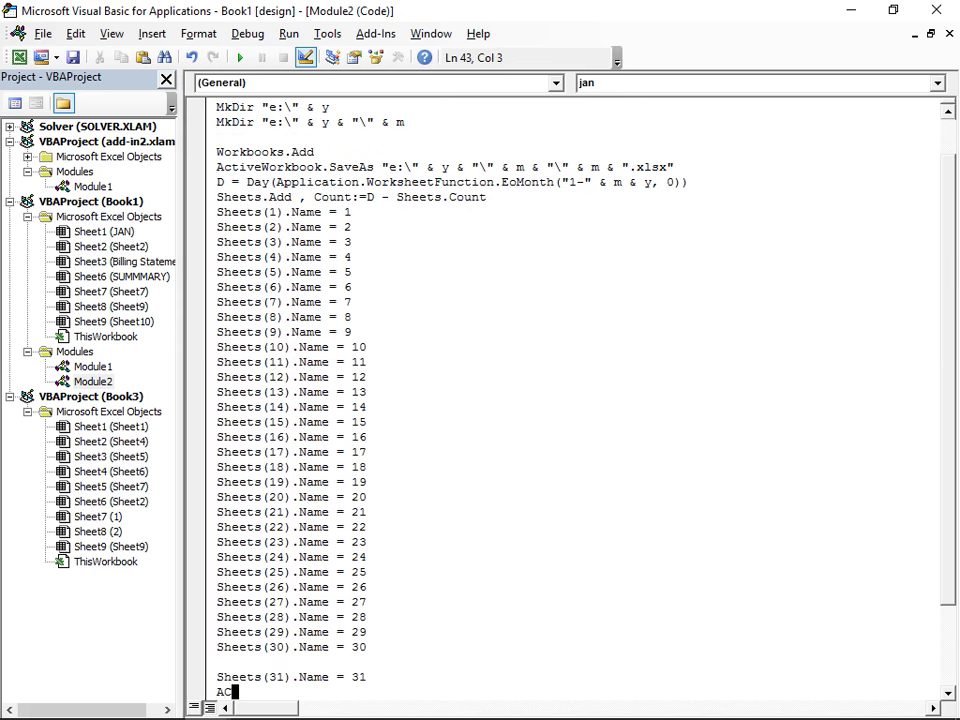
{"action": "type", "text": "TIVEWO"}
{"action": "type", "text": "RKBOOK.SA"}
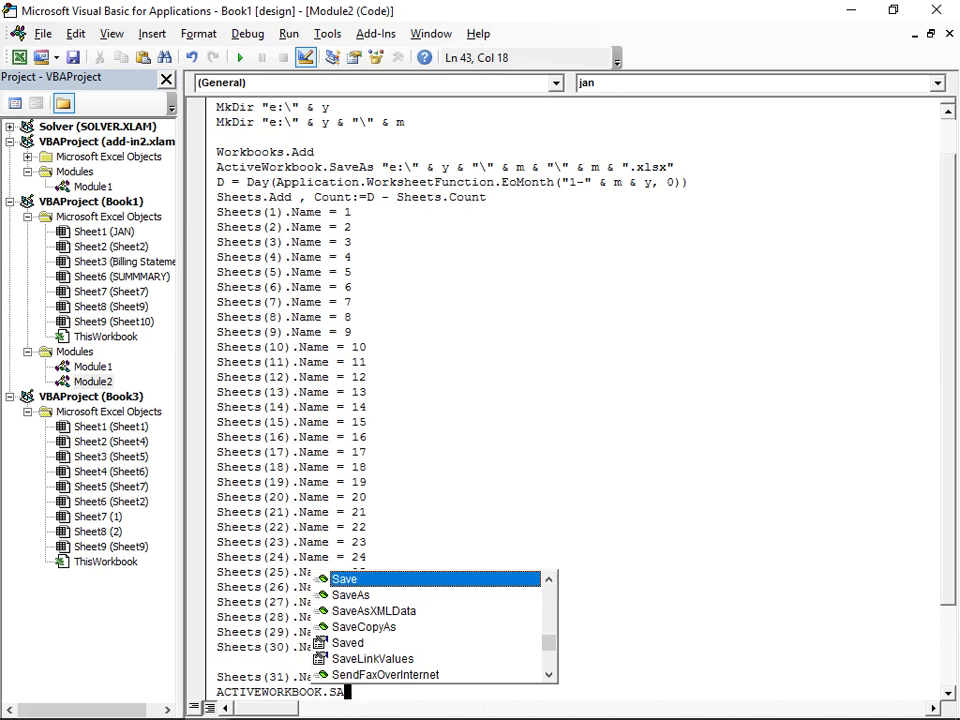
{"action": "key", "text": "Return"}
{"action": "type", "text": "ACTIVEWORK"}
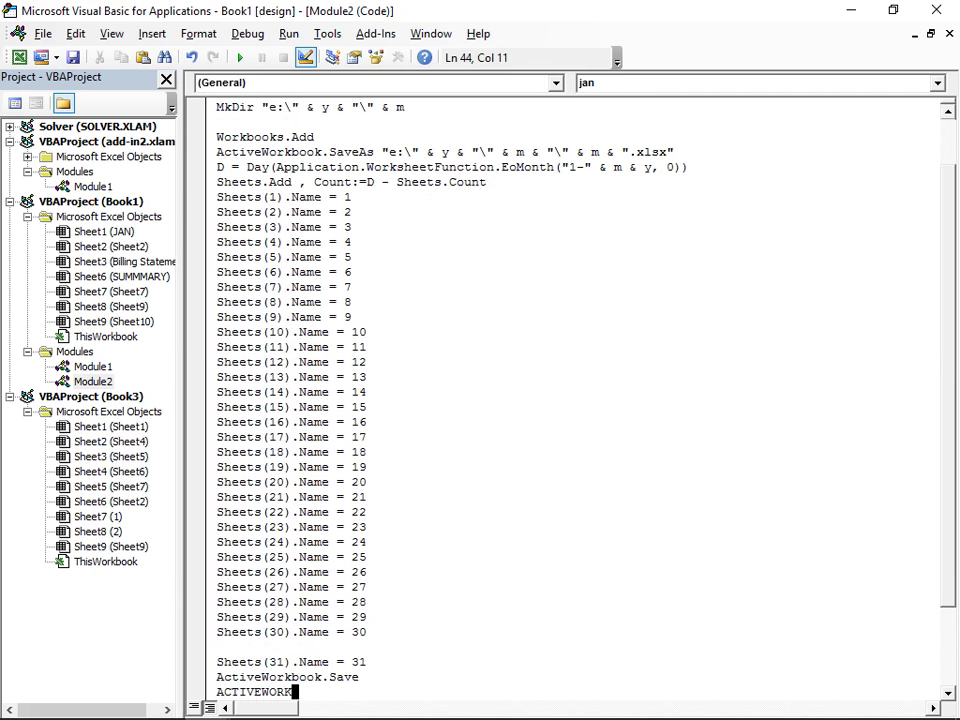
{"action": "type", "text": "BOOK.CLI"}
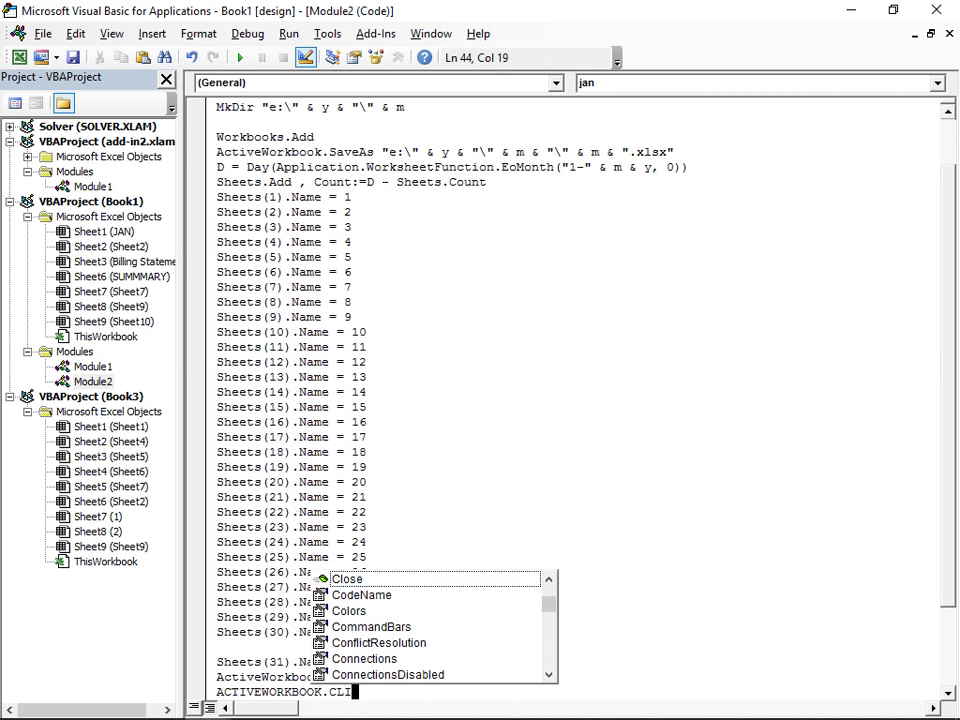
{"action": "key", "text": "Tab"}
{"action": "type", "text": "TRU"}
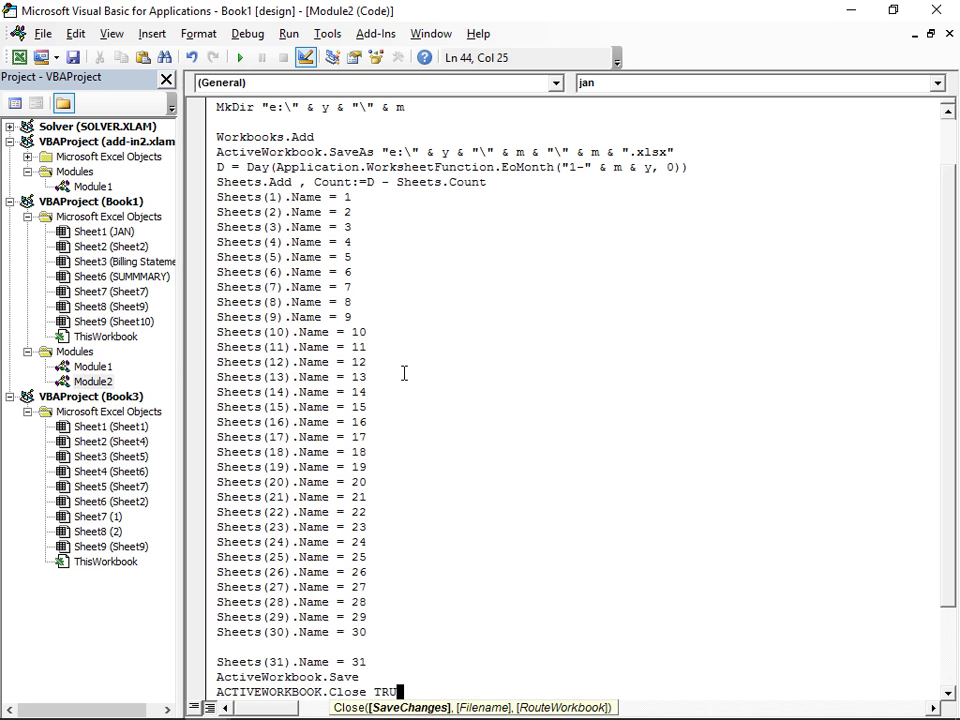
{"action": "type", "text": "E"}
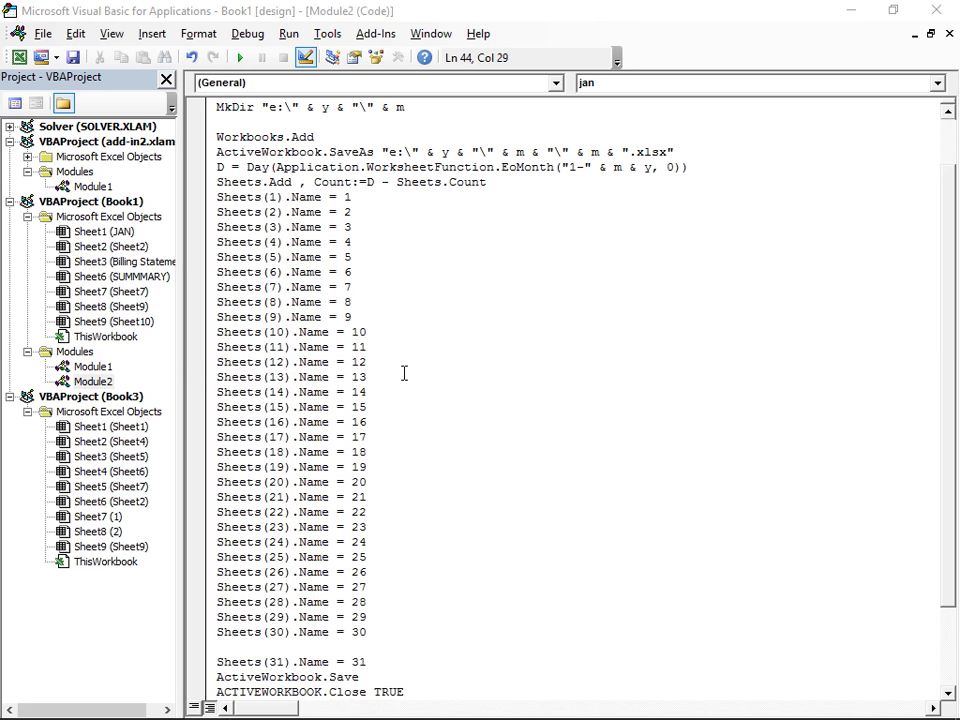
{"action": "key", "text": "super"}
{"action": "key", "text": "super"}
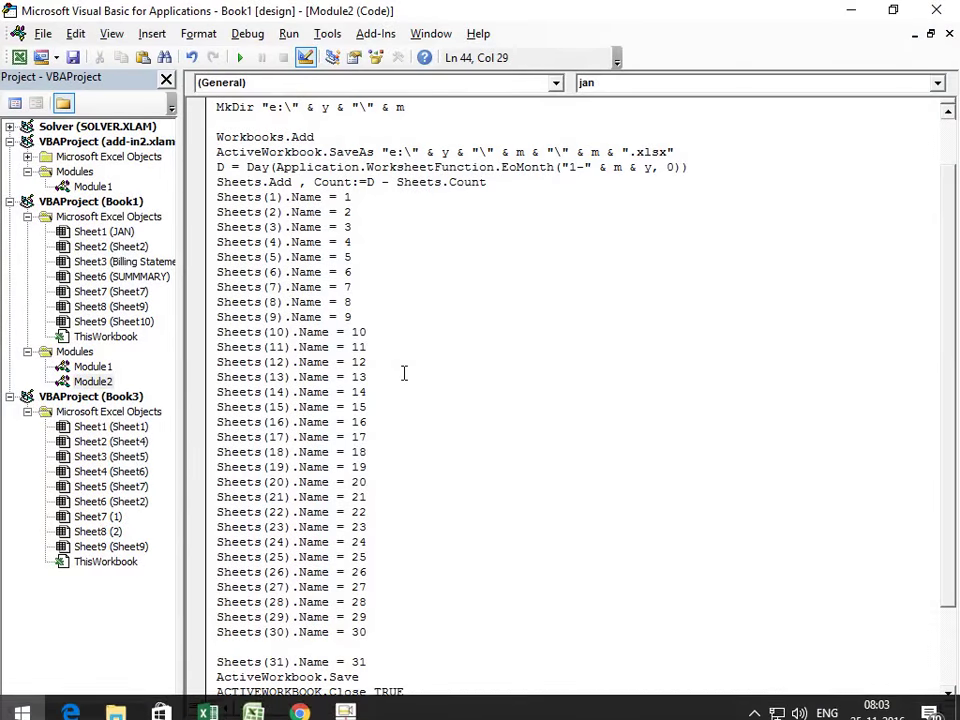
Step: Dock the VBA editor on the right half beside Excel, with the caret inside Sub jan
{"action": "scroll", "coordinate": [386, 364], "scroll_direction": "up", "scroll_amount": 1}
{"action": "left_click", "coordinate": [384, 365]}
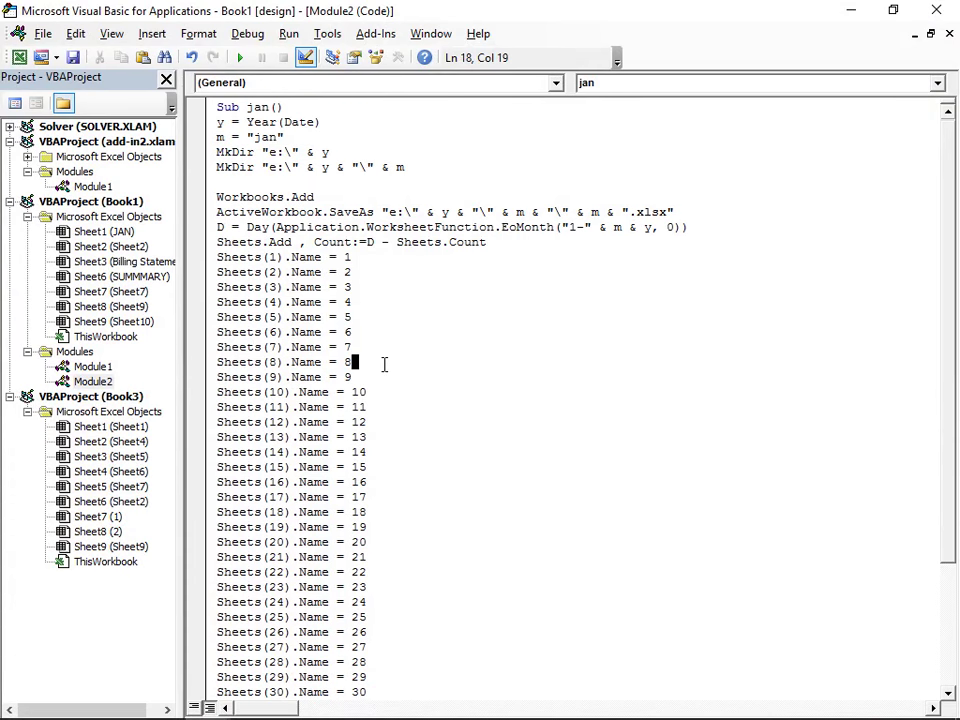
{"action": "left_click", "coordinate": [403, 118]}
{"action": "key", "text": "super+Right"}
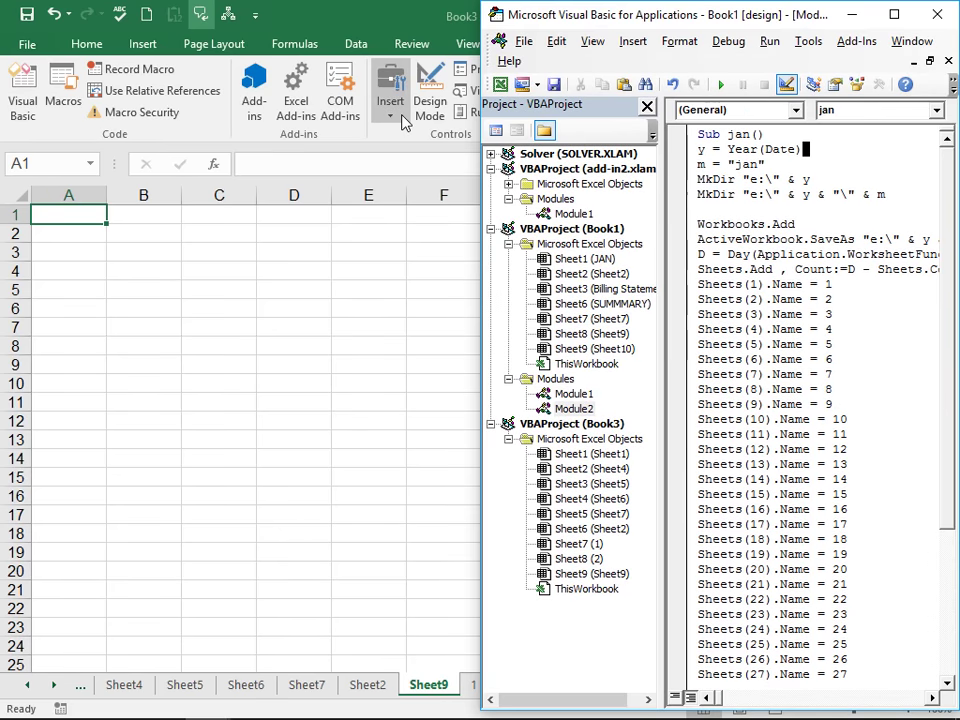
Step: Step through jan's year, month, folder and new-workbook lines until it saves as jan.xlsx
{"action": "key", "text": "F8"}
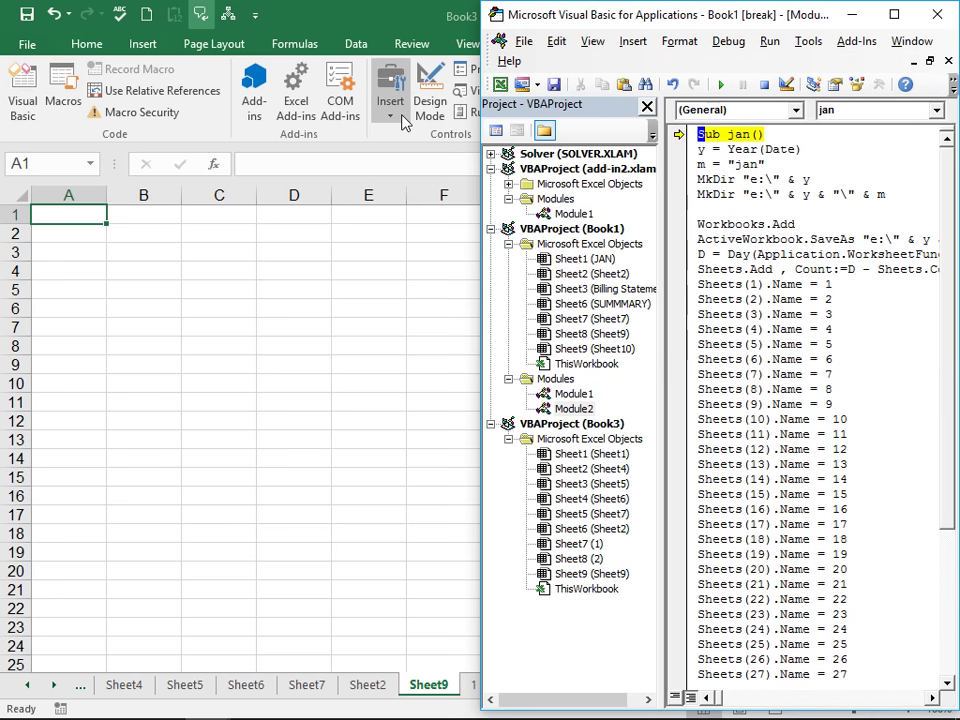
{"action": "key", "text": "F8"}
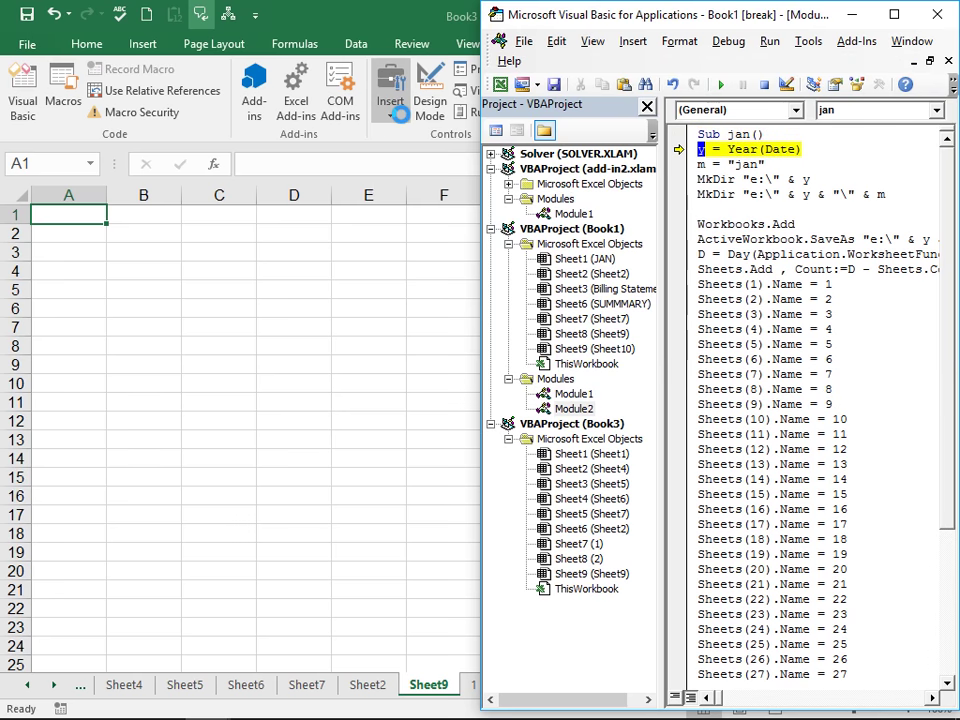
{"action": "key", "text": "F8"}
{"action": "key", "text": "F8"}
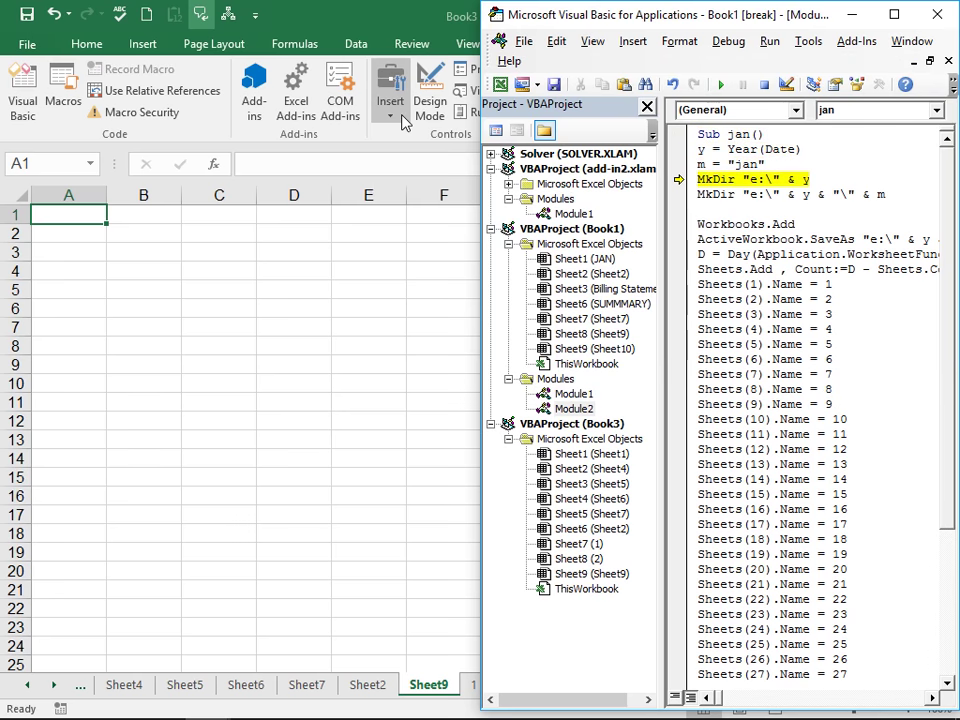
{"action": "key", "text": "F8"}
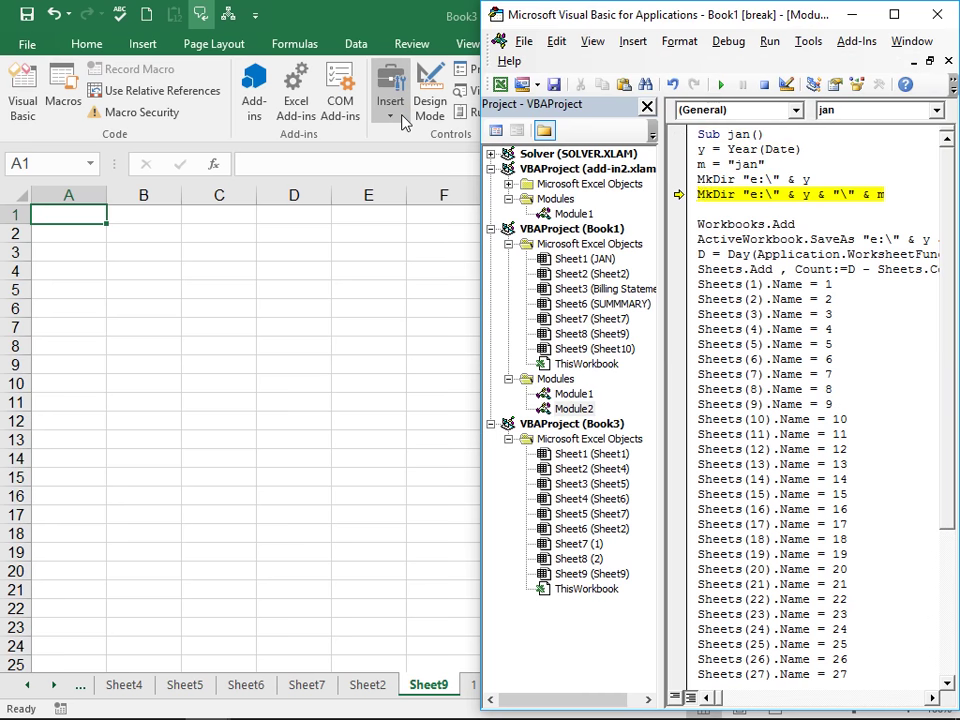
{"action": "key", "text": "F8"}
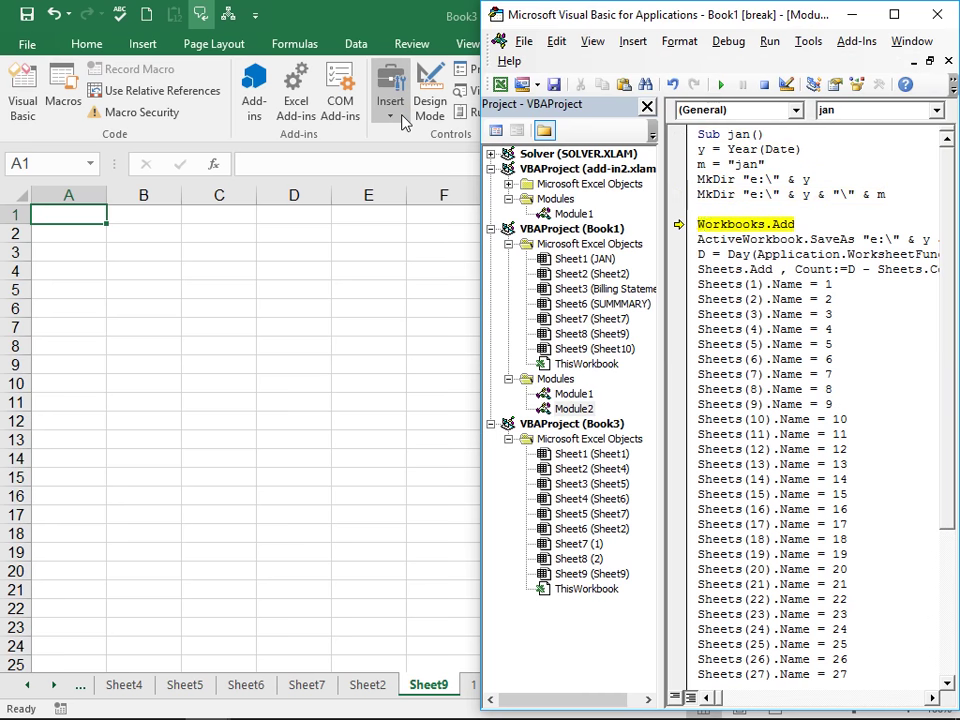
{"action": "key", "text": "F8"}
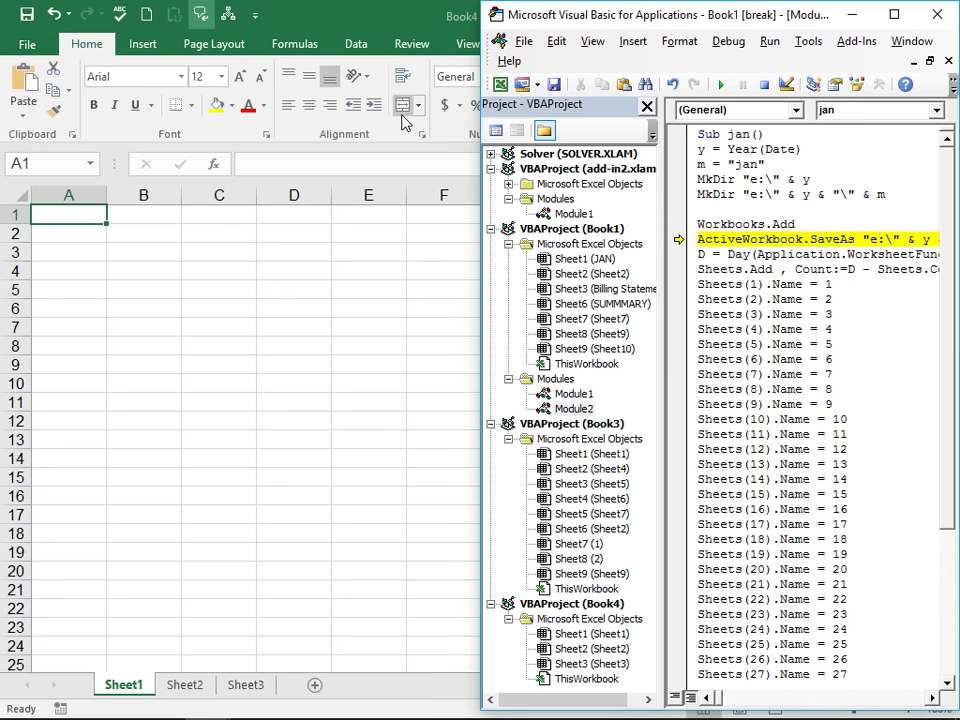
{"action": "key", "text": "F8"}
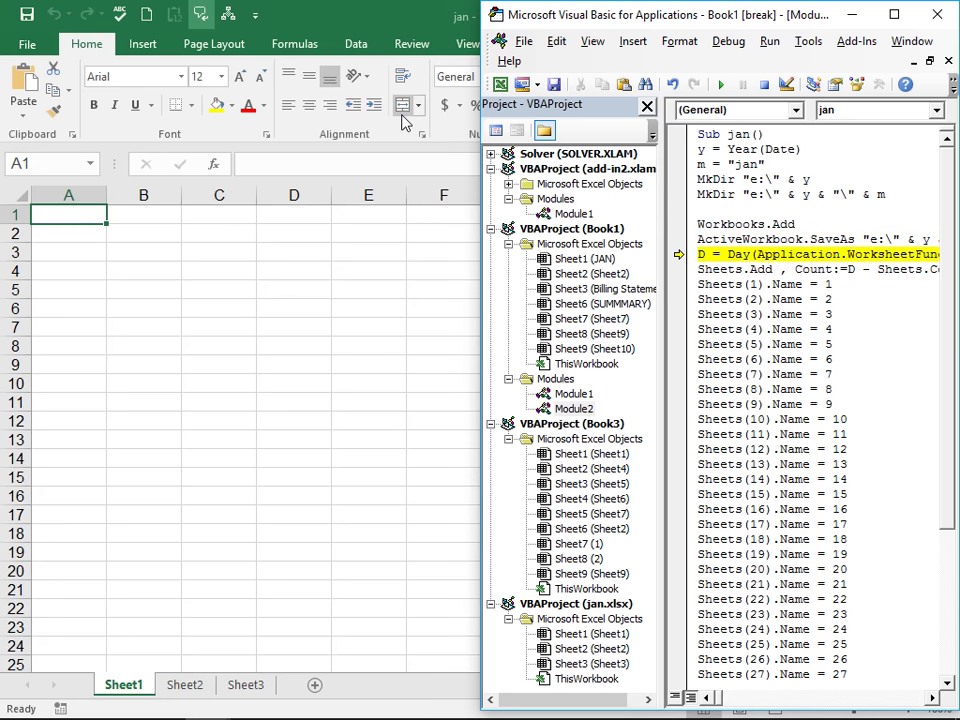
Step: Step jan through adding sheets up to 31 and renaming sheets 1 to 11, then maximize the editor
{"action": "key", "text": "F8"}
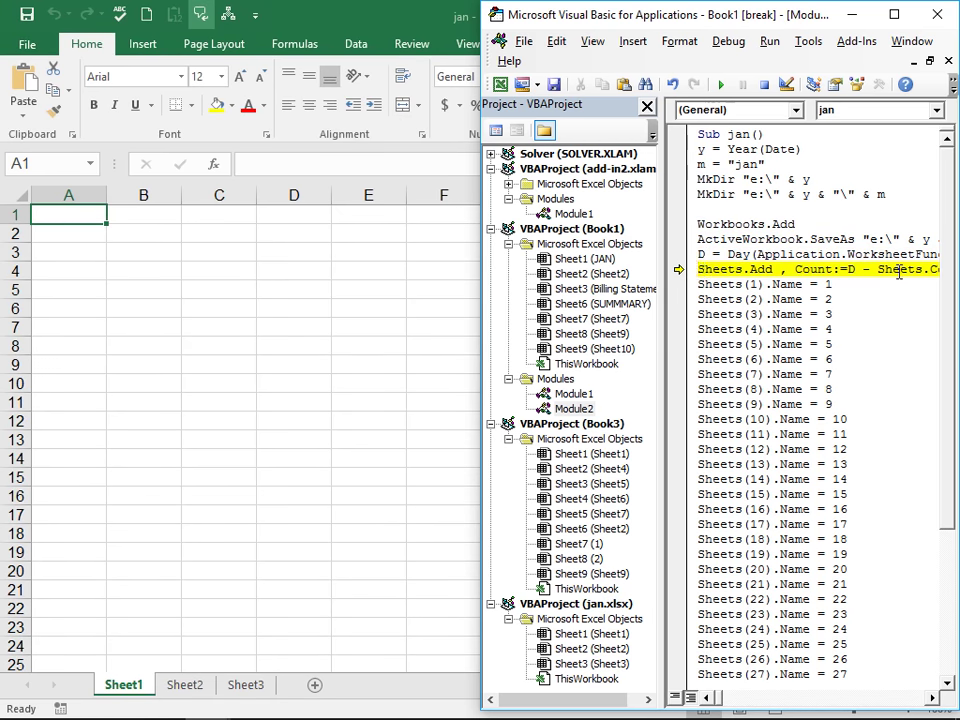
{"action": "mouse_move", "coordinate": [905, 270]}
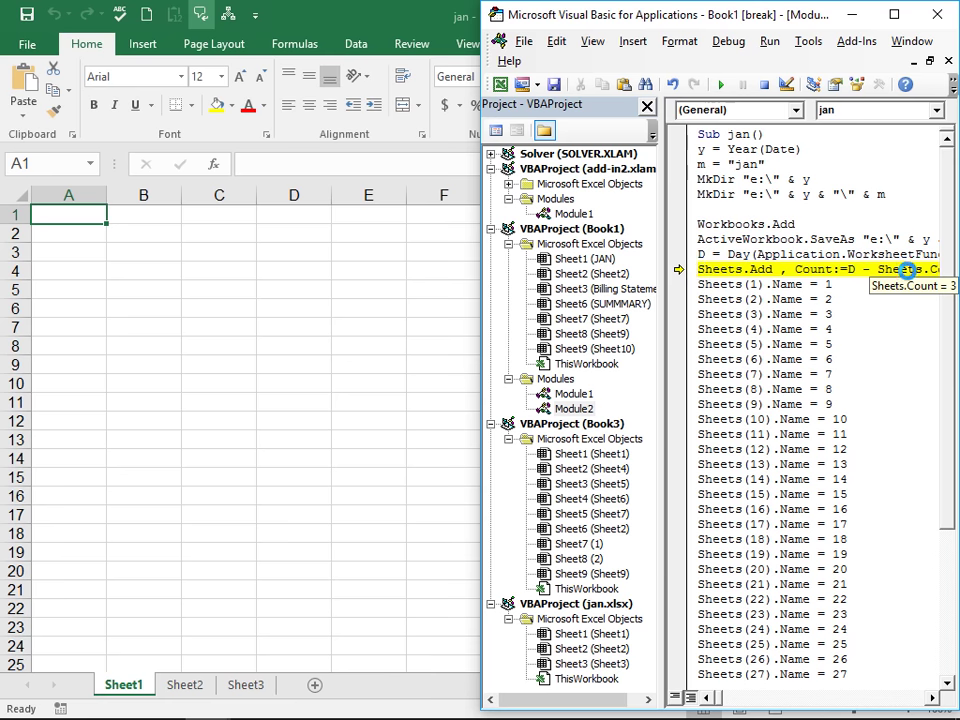
{"action": "key", "text": "F8"}
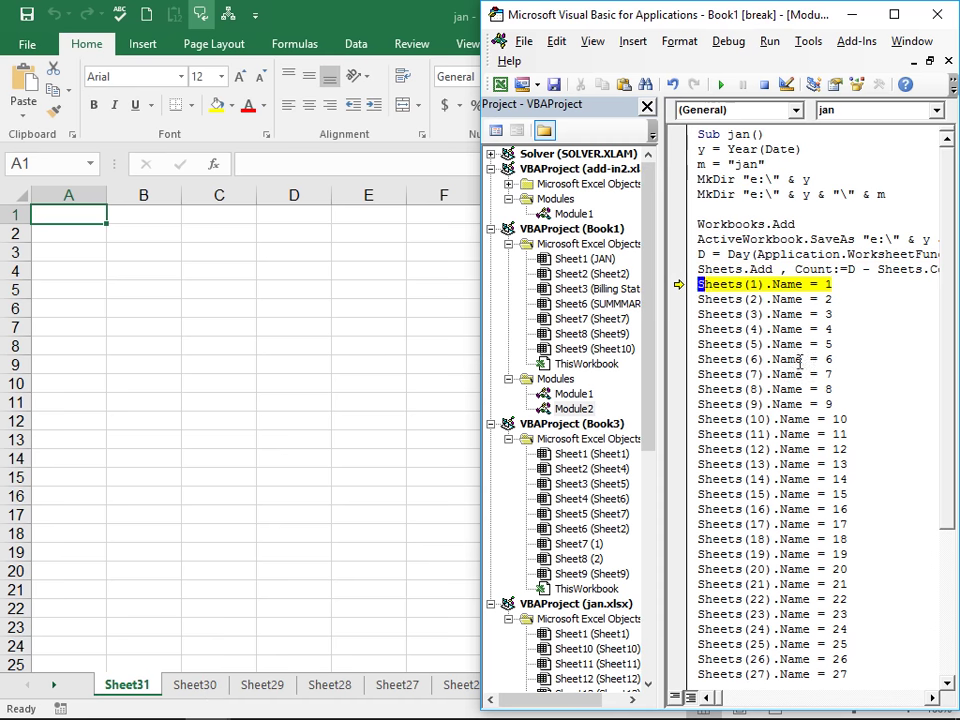
{"action": "key", "text": "F8"}
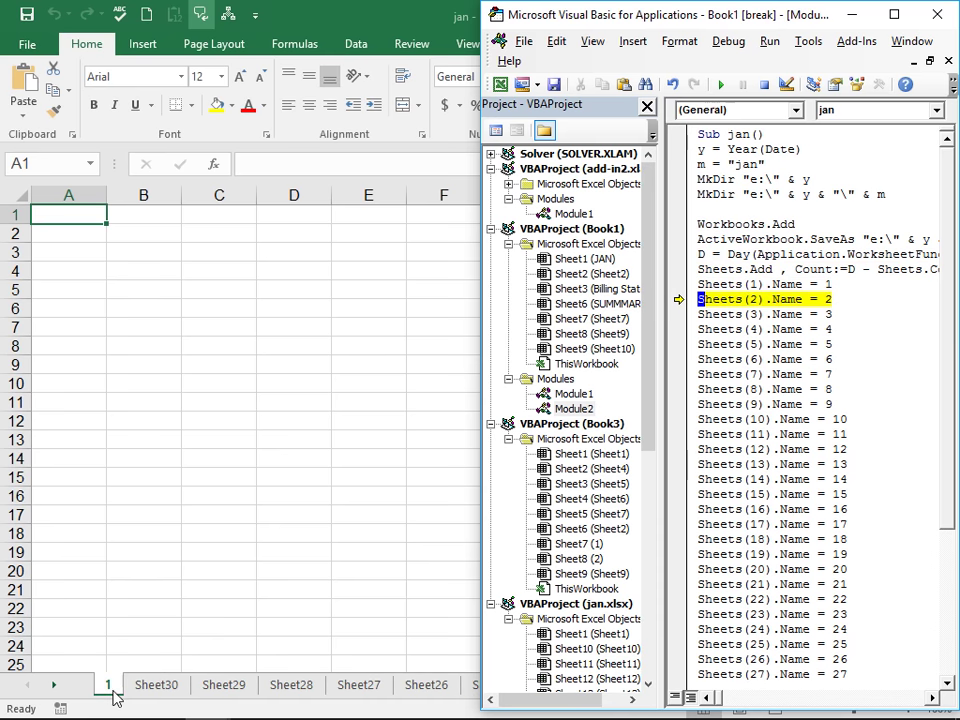
{"action": "key", "text": "F8"}
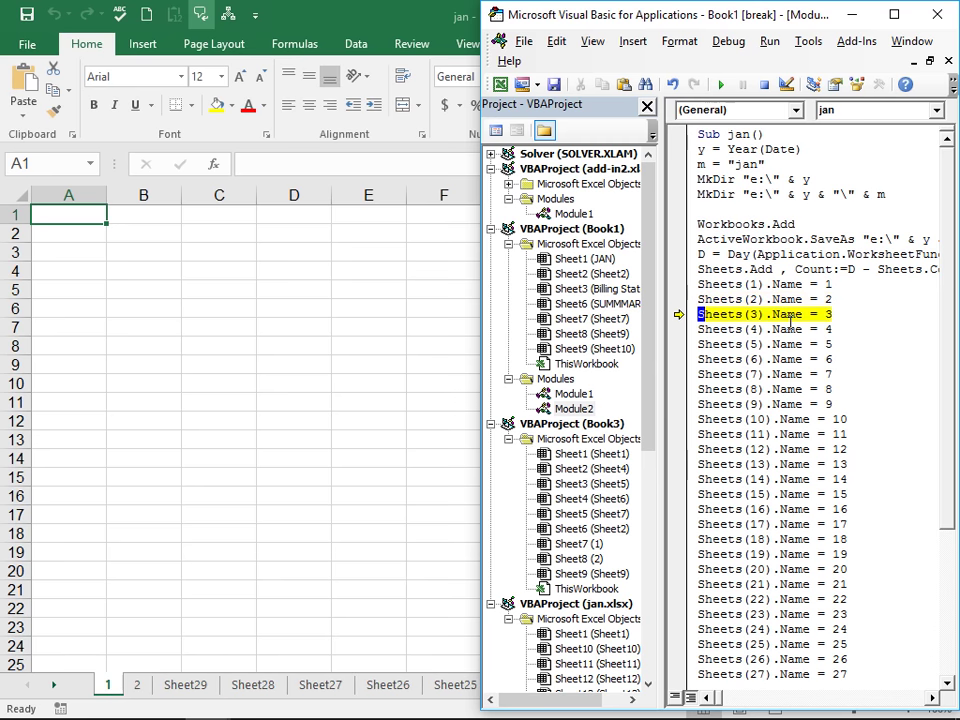
{"action": "key", "text": "F8"}
{"action": "key", "text": "F8"}
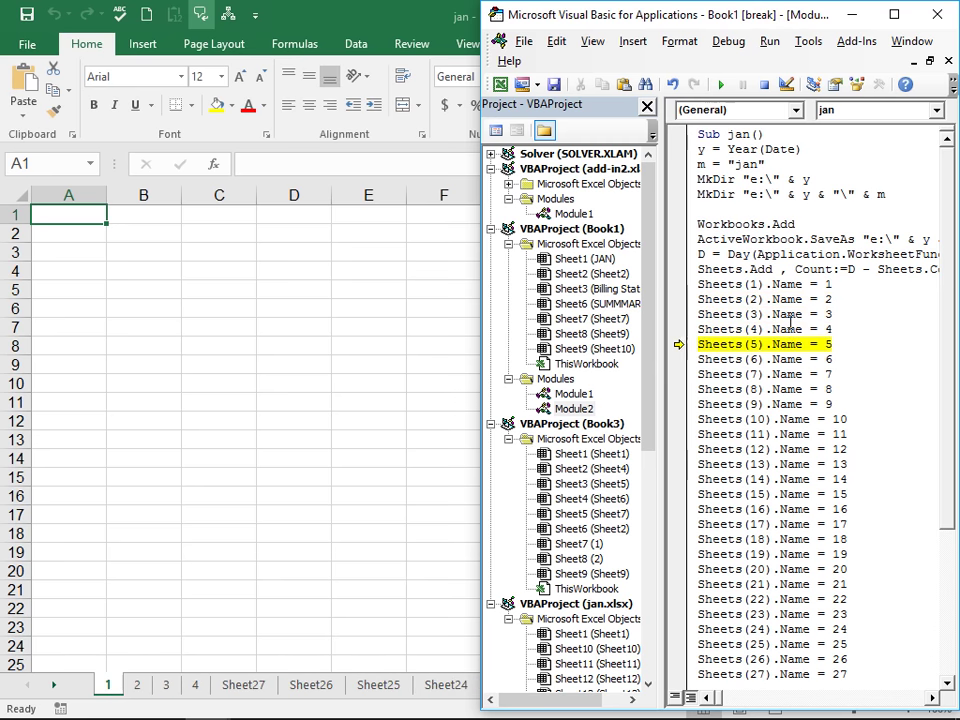
{"action": "key", "text": "F8"}
{"action": "key", "text": "F8"}
{"action": "key", "text": "F8"}
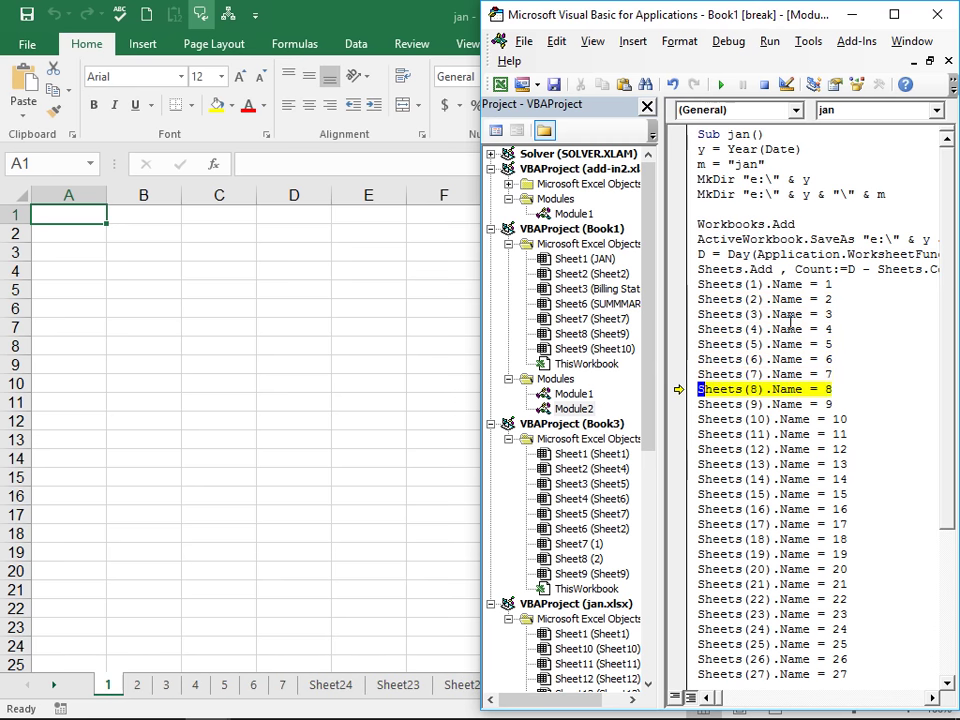
{"action": "key", "text": "F8"}
{"action": "key", "text": "F8"}
{"action": "key", "text": "F8"}
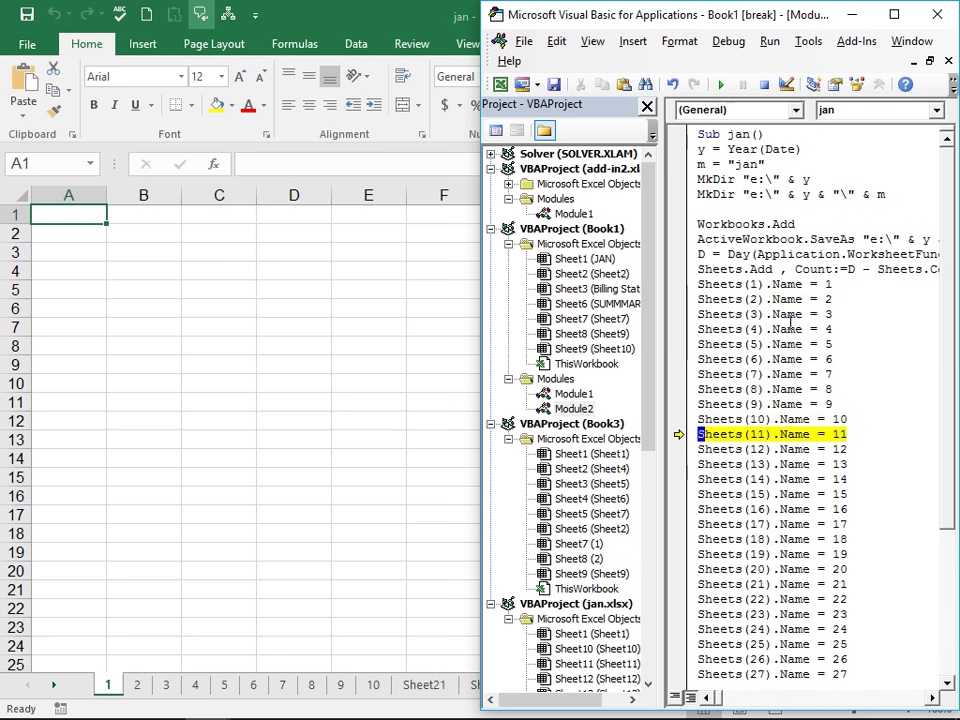
{"action": "key", "text": "F8"}
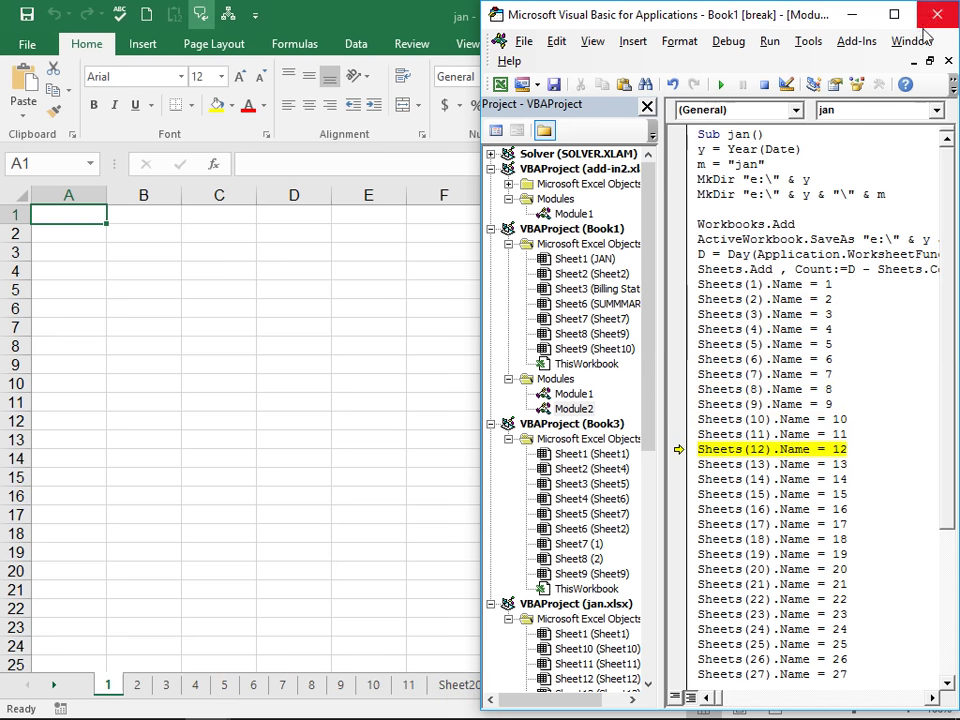
{"action": "left_click", "coordinate": [893, 14]}
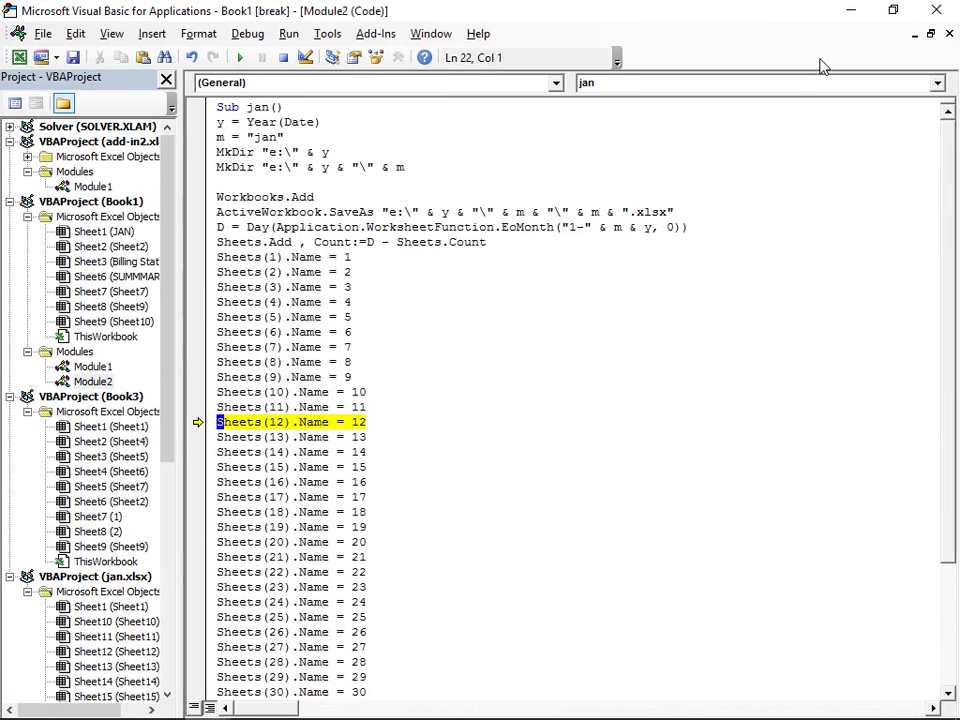
Step: Restore and narrow the editor window so the Excel workbook shows beside it
{"action": "left_click", "coordinate": [893, 10]}
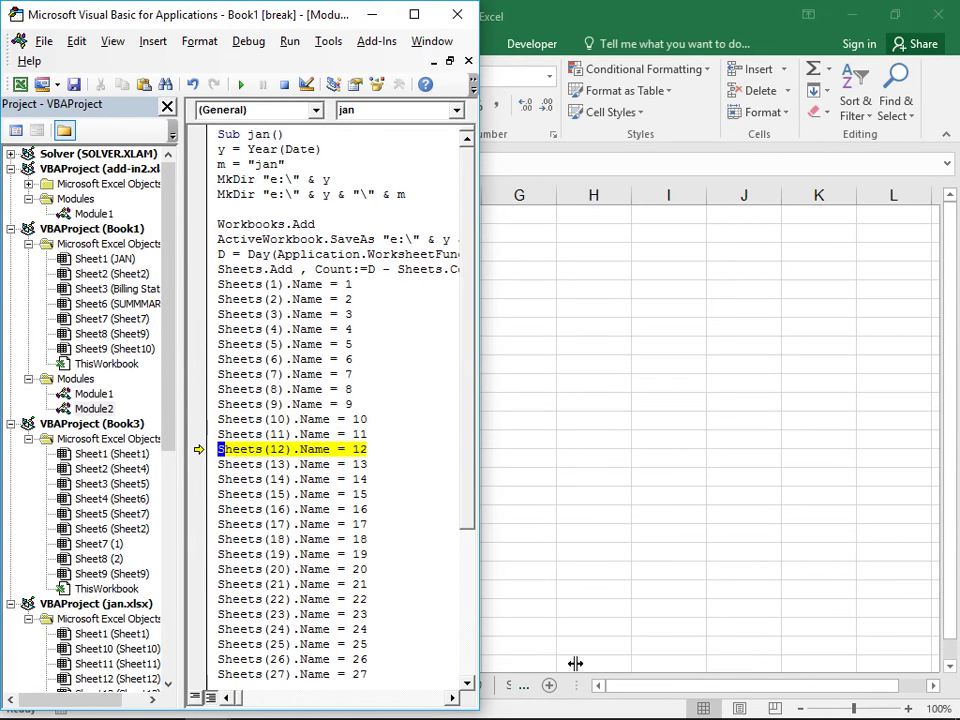
{"action": "left_click_drag", "start_coordinate": [576, 685], "coordinate": [930, 685]}
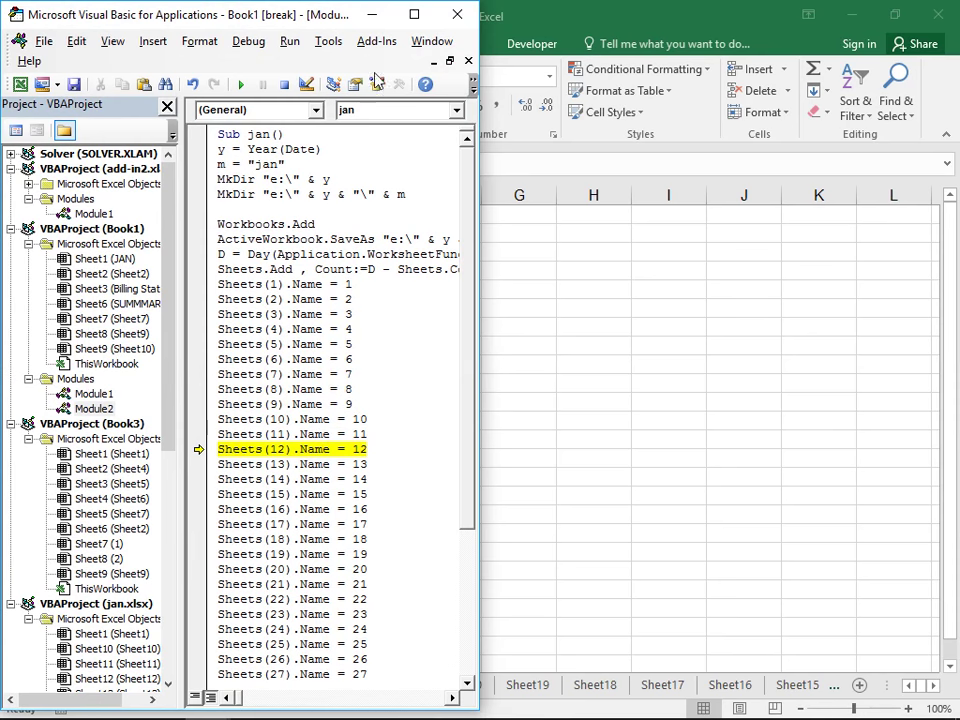
{"action": "left_click_drag", "start_coordinate": [478, 301], "coordinate": [405, 301]}
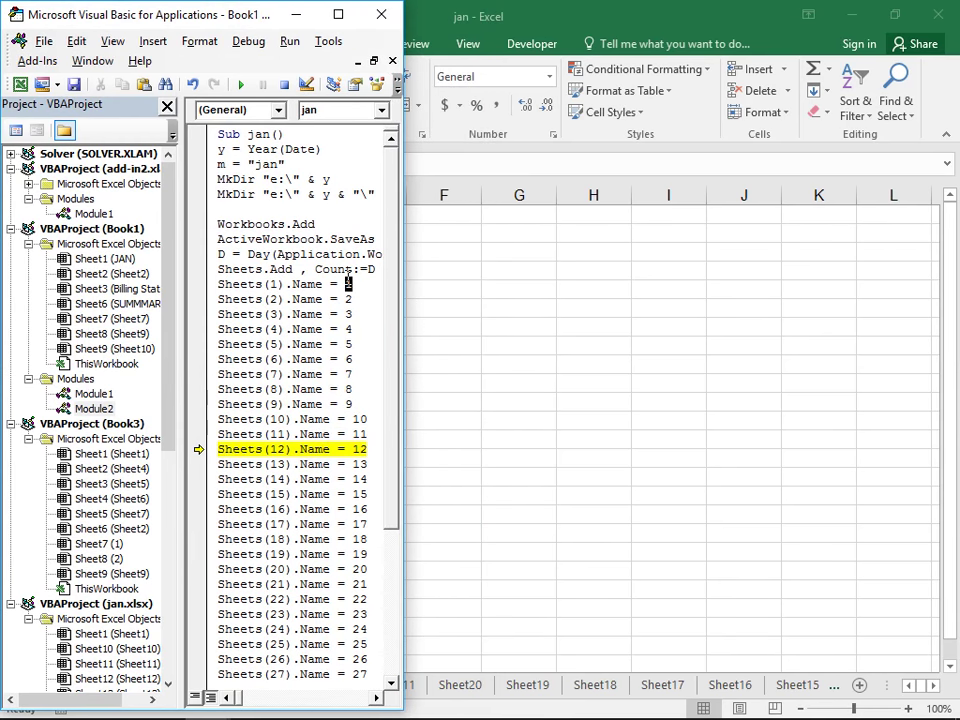
Step: Step jan through naming sheets 12 to 21, then view the renamed tabs in the workbook
{"action": "key", "text": "F8"}
{"action": "key", "text": "F8"}
{"action": "key", "text": "F8"}
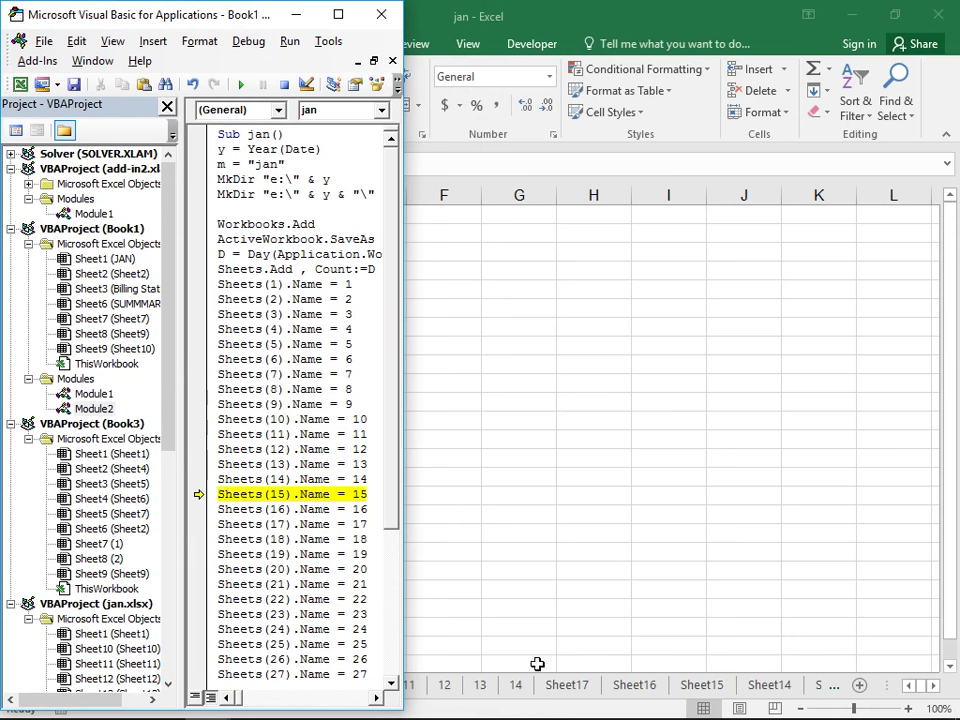
{"action": "key", "text": "F8"}
{"action": "key", "text": "F8"}
{"action": "key", "text": "F8"}
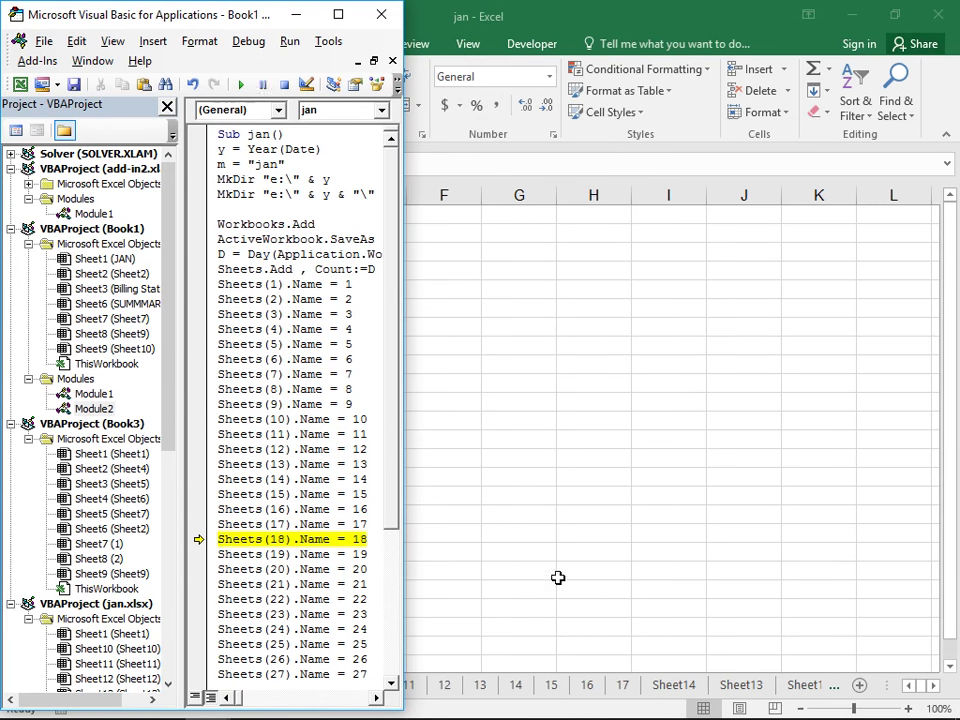
{"action": "key", "text": "F8"}
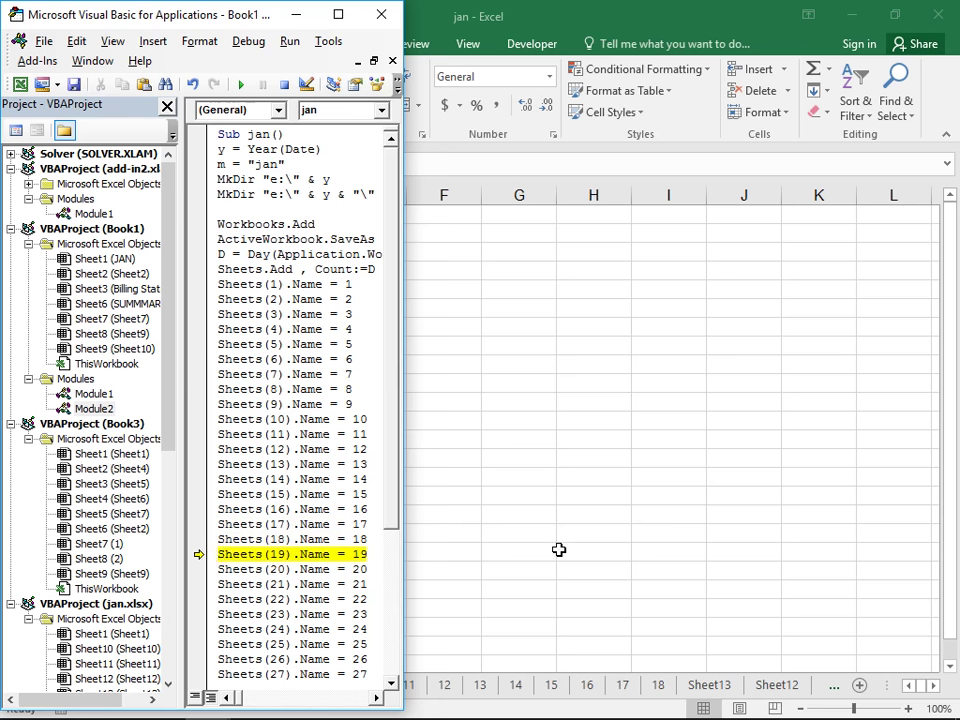
{"action": "key", "text": "F8"}
{"action": "key", "text": "F8"}
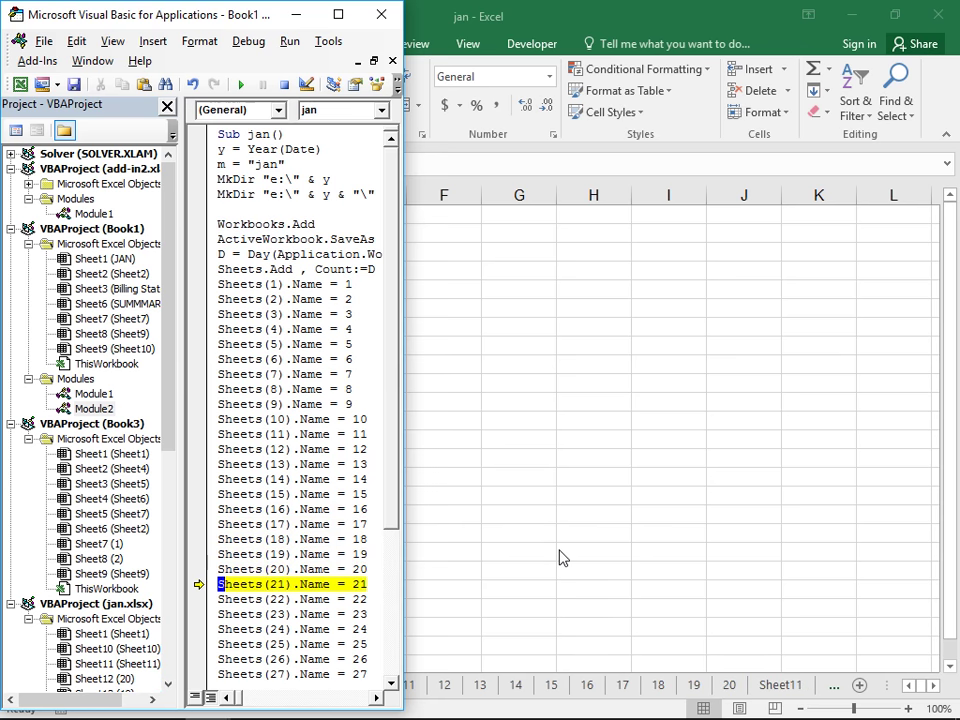
{"action": "key", "text": "F8"}
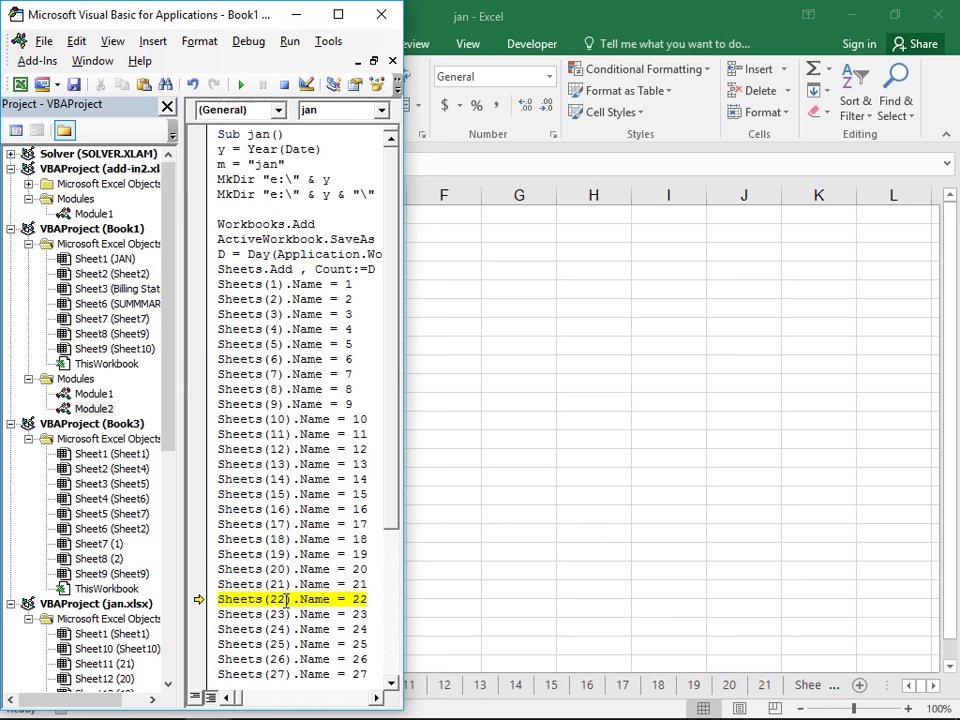
{"action": "left_click", "coordinate": [803, 693]}
{"action": "left_click", "coordinate": [803, 693]}
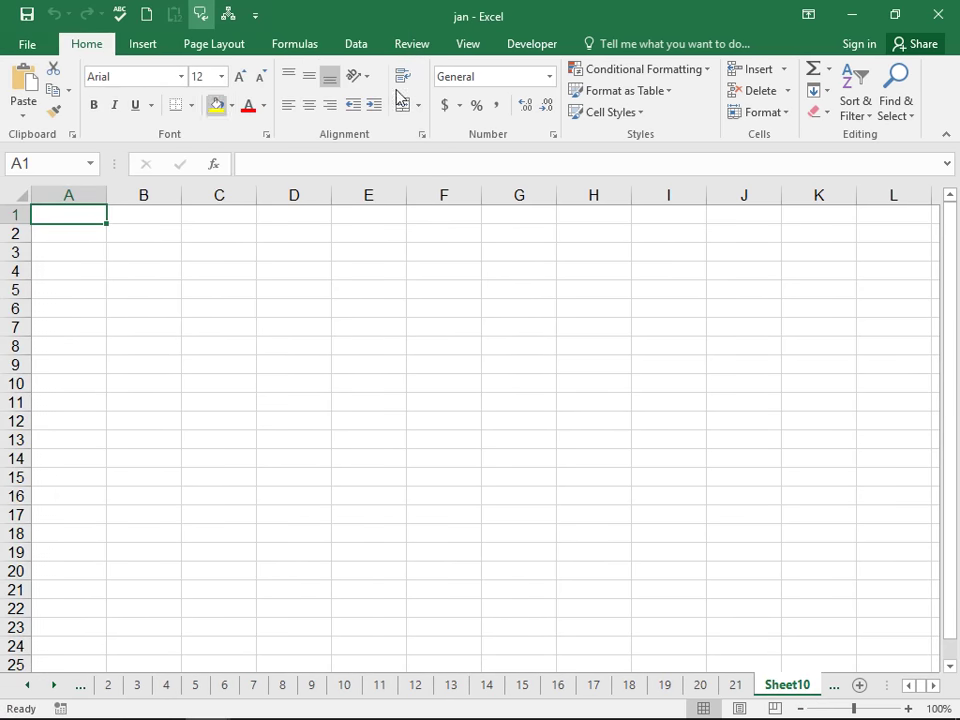
Step: Reopen the Visual Basic editor from the Developer tab and step through naming sheets 22 to 27
{"action": "left_click", "coordinate": [531, 44]}
{"action": "left_click", "coordinate": [22, 95]}
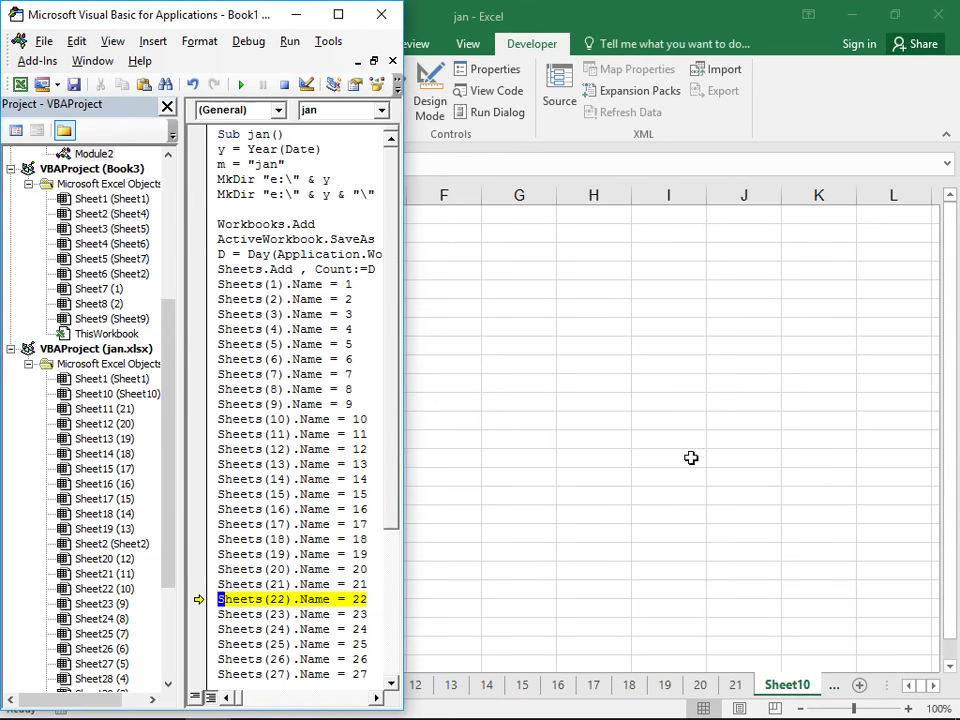
{"action": "key", "text": "F8"}
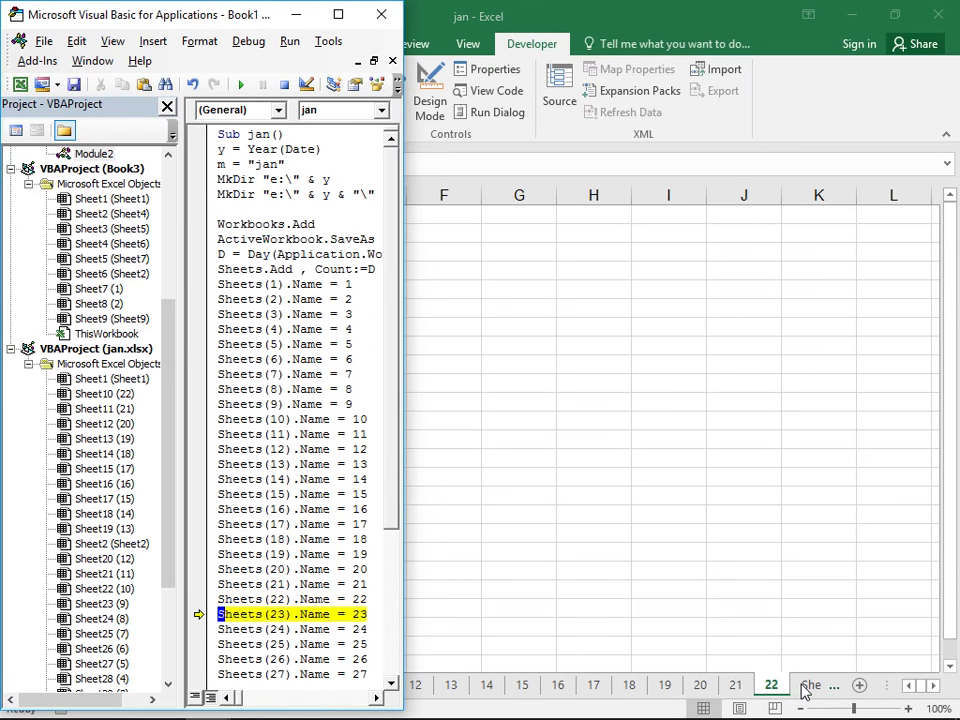
{"action": "key", "text": "F8"}
{"action": "key", "text": "F8"}
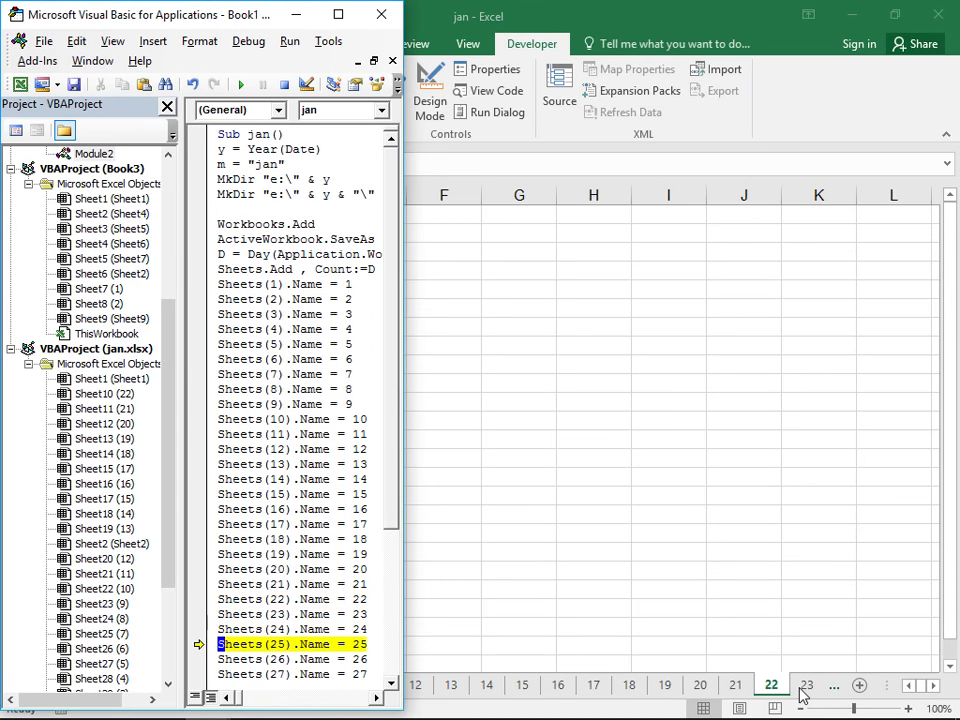
{"action": "key", "text": "F8"}
{"action": "key", "text": "F8"}
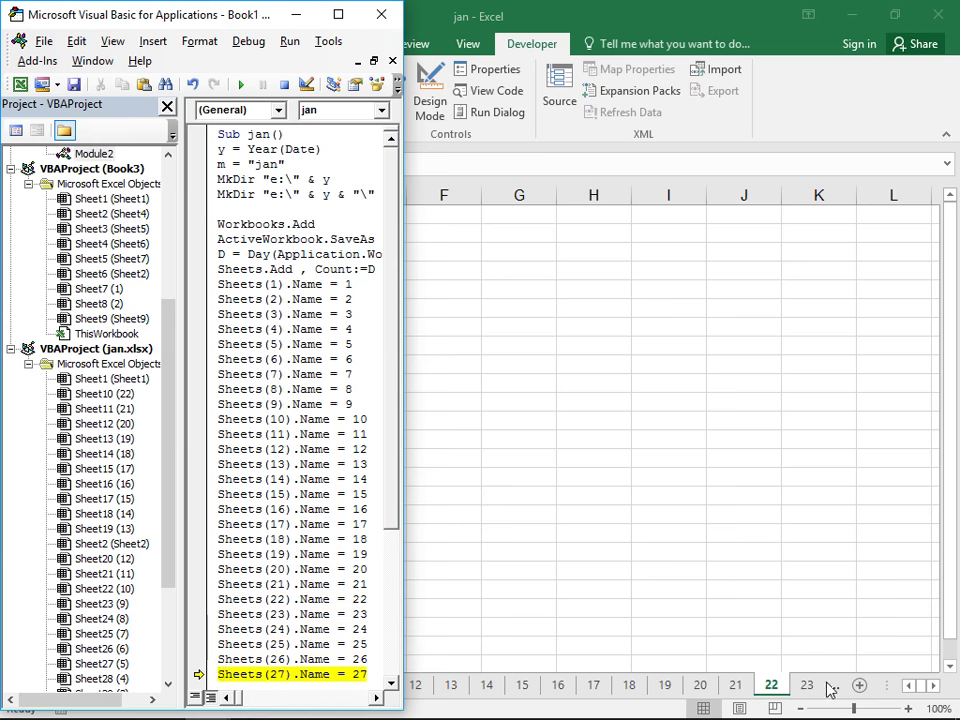
{"action": "key", "text": "F8"}
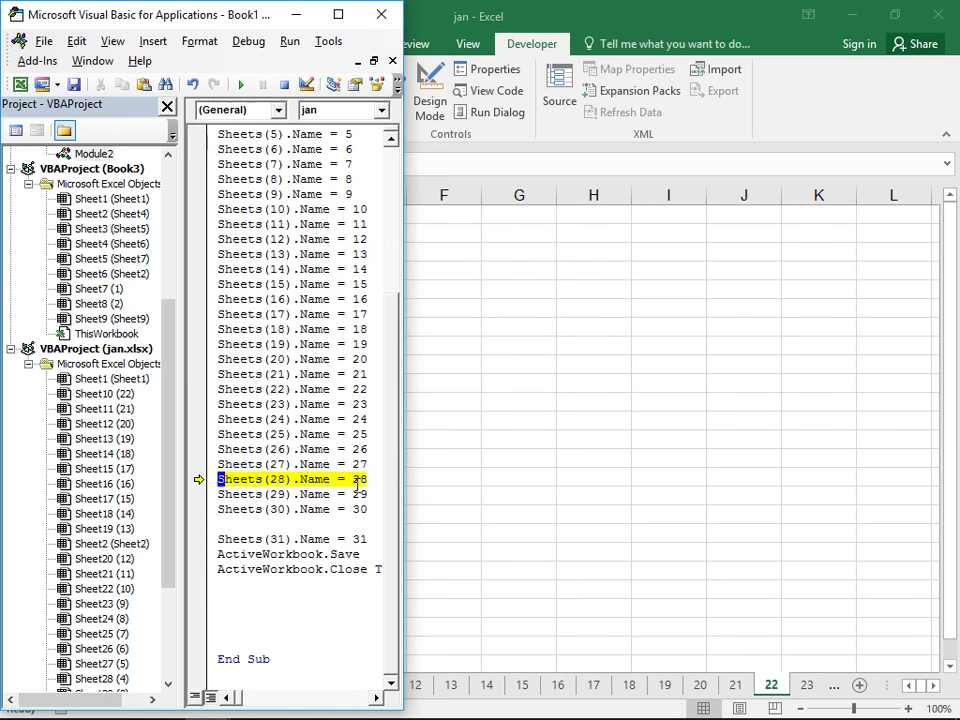
Step: Step through naming sheets 28 to 31, saving and closing jan.xlsx, then return to Excel
{"action": "key", "text": "F8"}
{"action": "key", "text": "F8"}
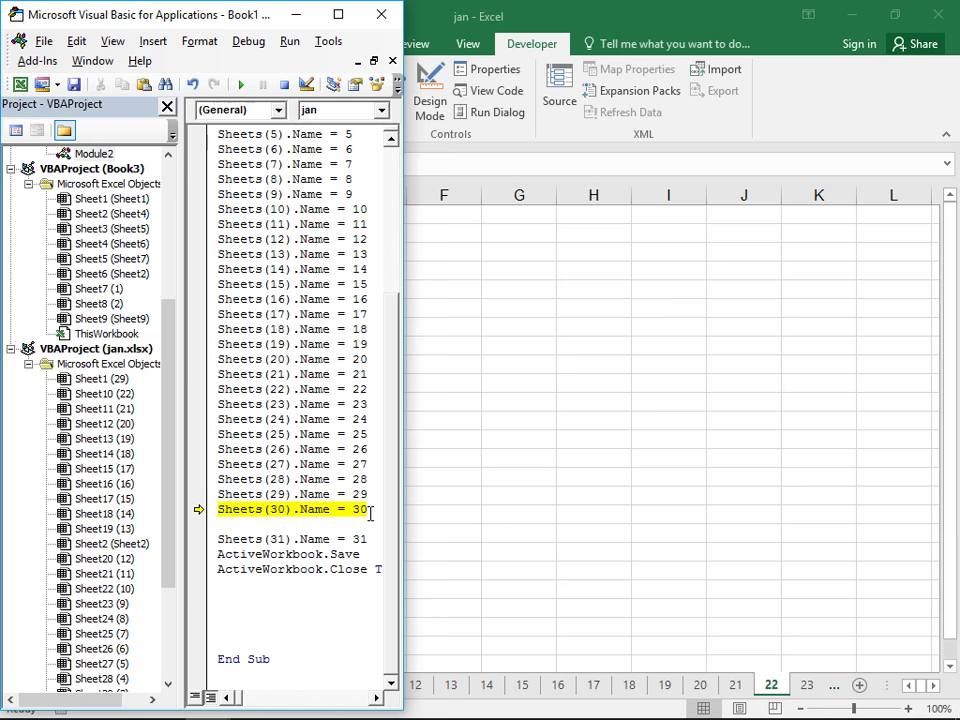
{"action": "key", "text": "F8"}
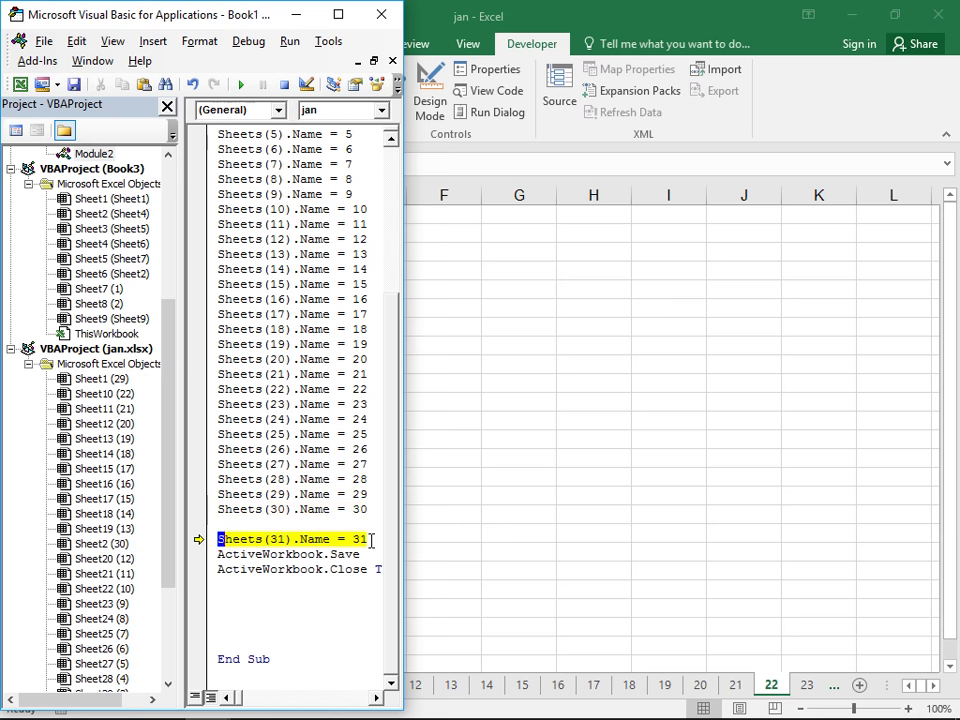
{"action": "key", "text": "F8"}
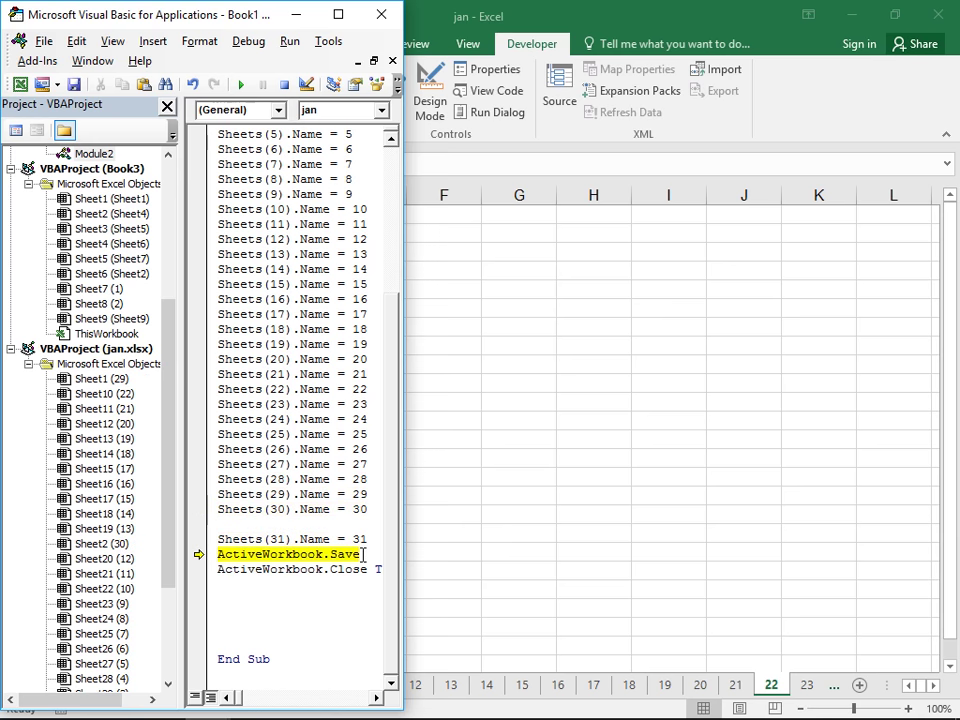
{"action": "key", "text": "F8"}
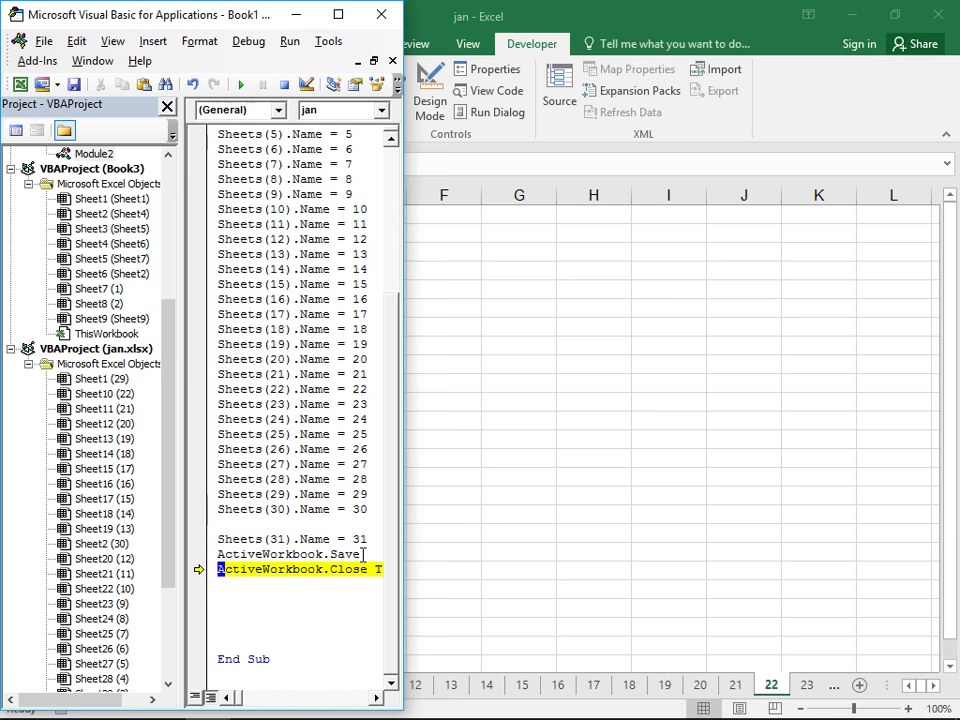
{"action": "key", "text": "F8"}
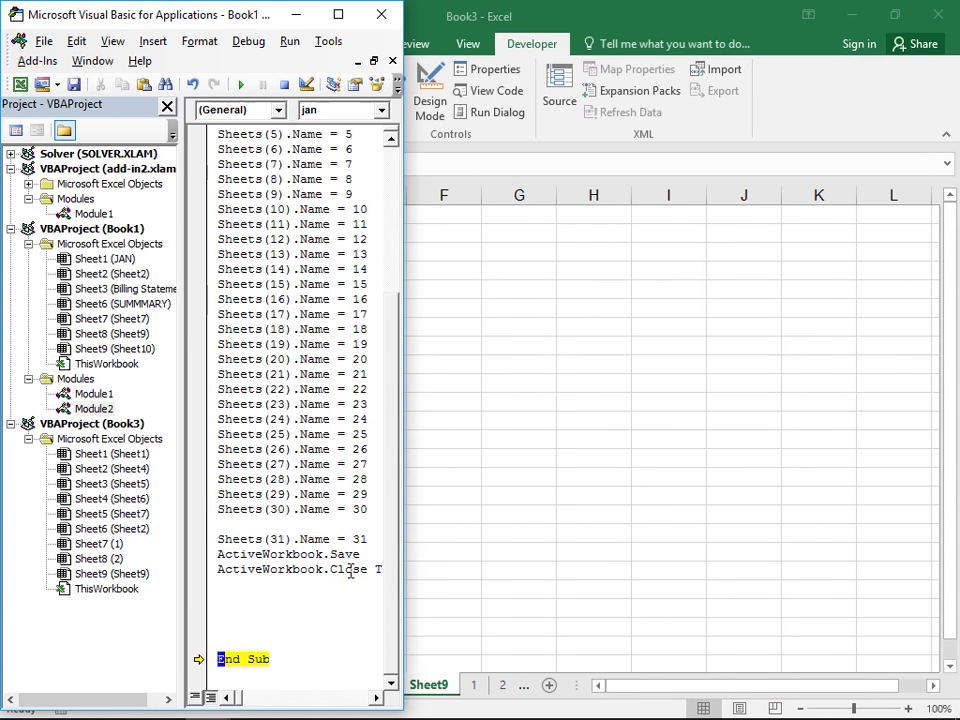
{"action": "key", "text": "alt+F11"}
Step: Show the desktop and open jan.xlsx from E:\2016\jan through This PC
{"action": "right_click", "coordinate": [470, 705]}
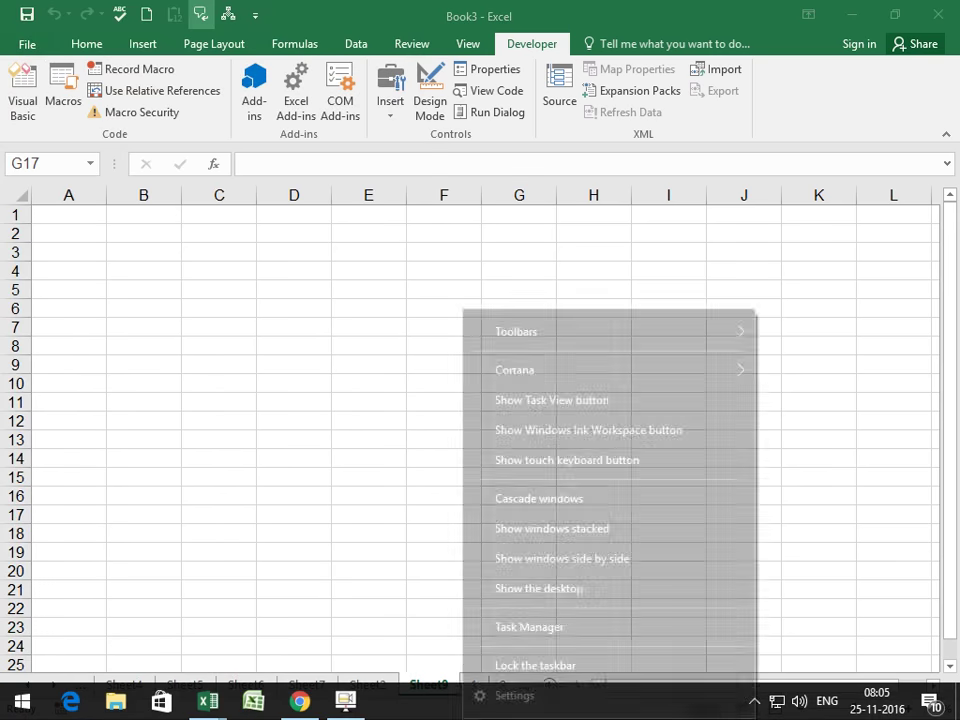
{"action": "left_click", "coordinate": [528, 595]}
{"action": "left_click", "coordinate": [329, 345]}
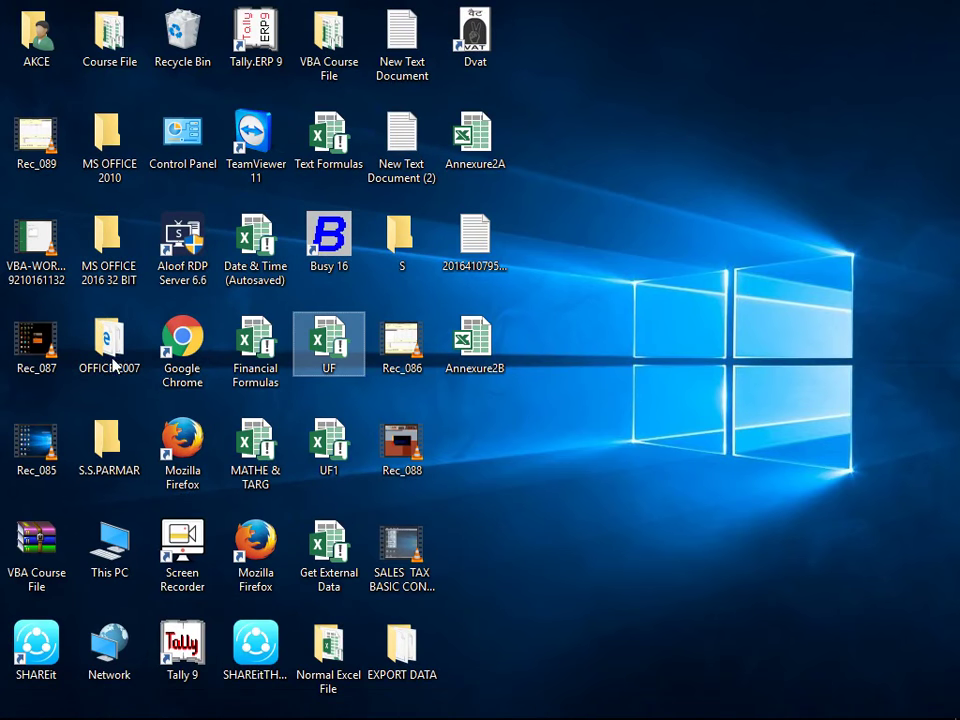
{"action": "double_click", "coordinate": [131, 541]}
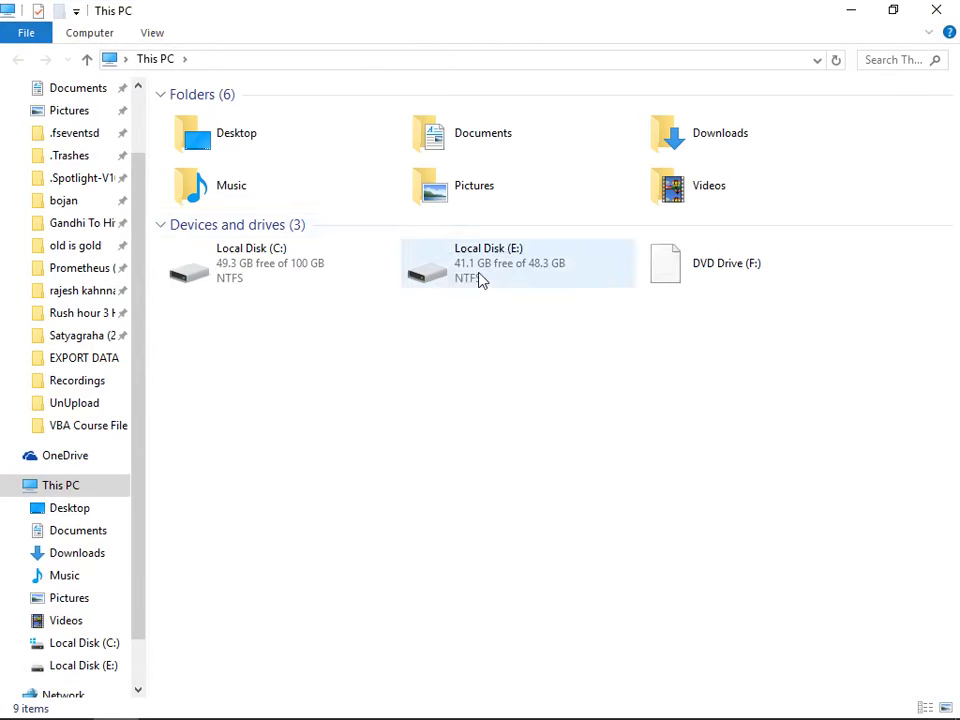
{"action": "double_click", "coordinate": [520, 278]}
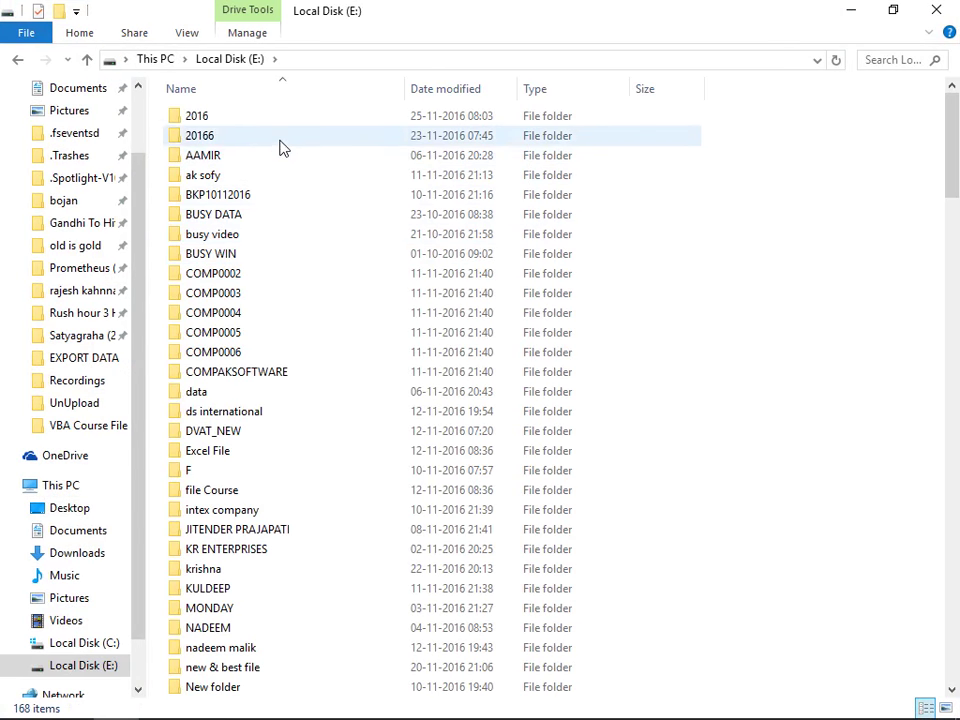
{"action": "double_click", "coordinate": [281, 122]}
{"action": "double_click", "coordinate": [281, 122]}
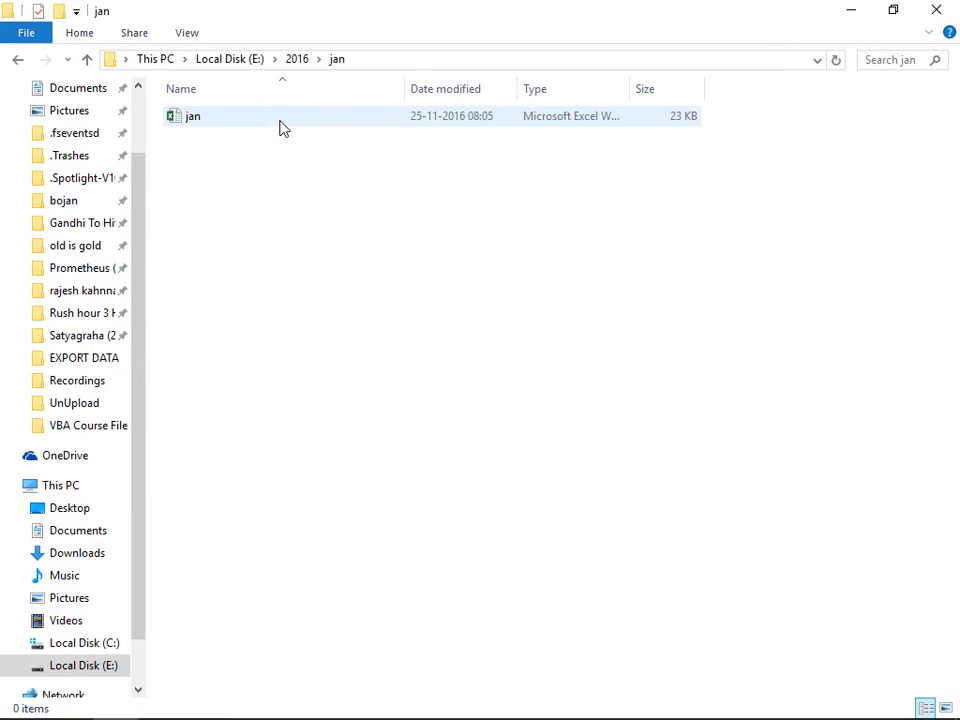
{"action": "left_click", "coordinate": [281, 126]}
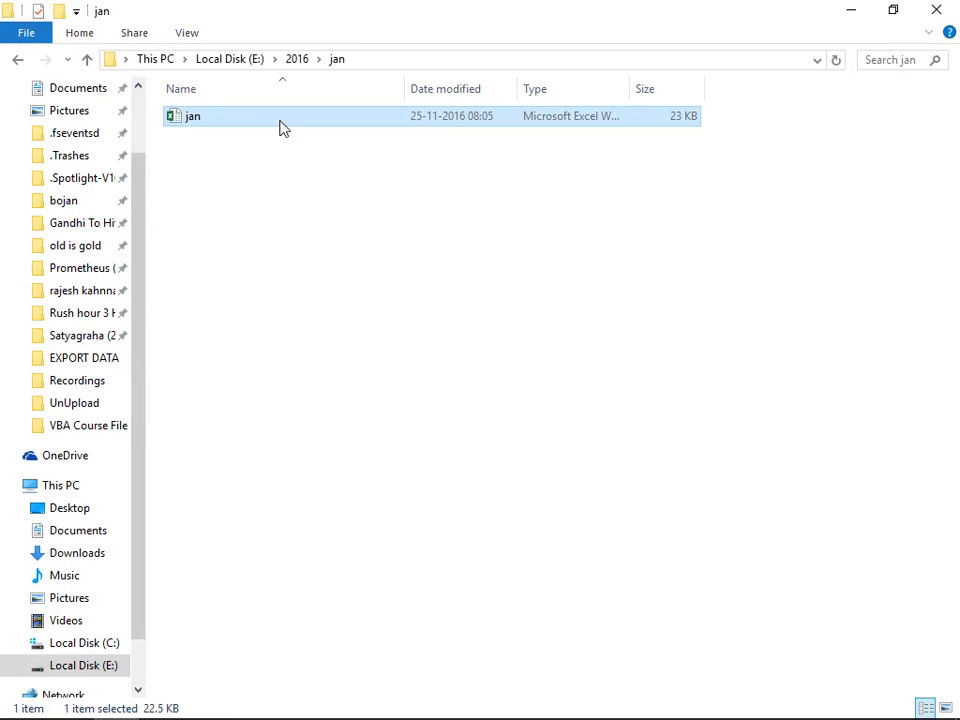
{"action": "double_click", "coordinate": [281, 126]}
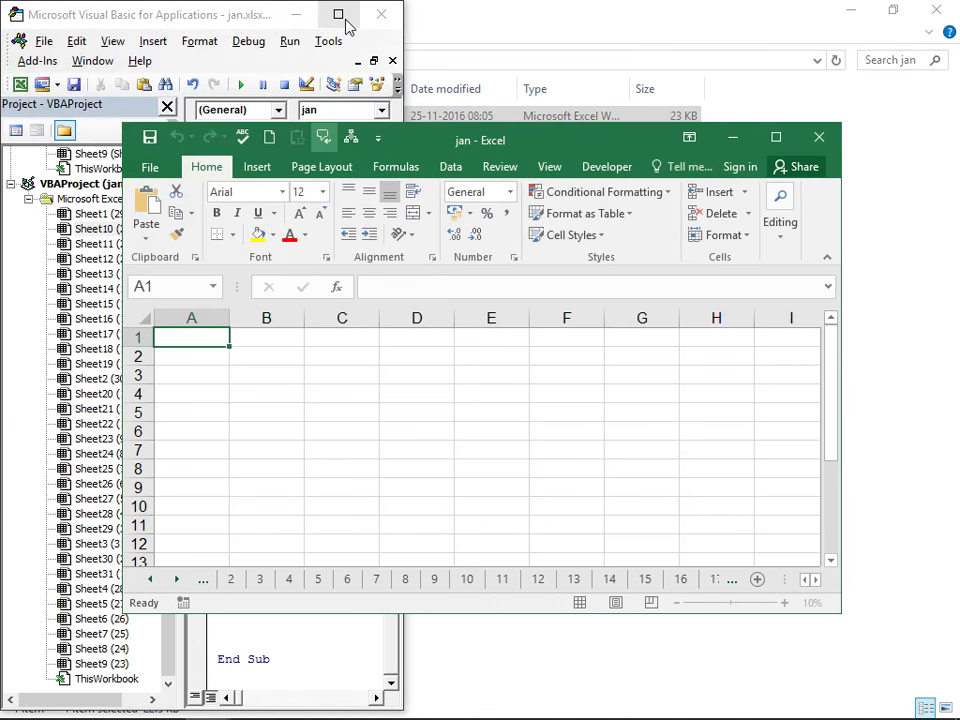
Step: Maximize the VBA editor and scroll up through the jan macro code
{"action": "left_click", "coordinate": [338, 14]}
{"action": "left_click", "coordinate": [499, 222]}
{"action": "scroll", "coordinate": [495, 219], "scroll_direction": "up", "scroll_amount": 1}
{"action": "scroll", "coordinate": [495, 219], "scroll_direction": "up", "scroll_amount": 3}
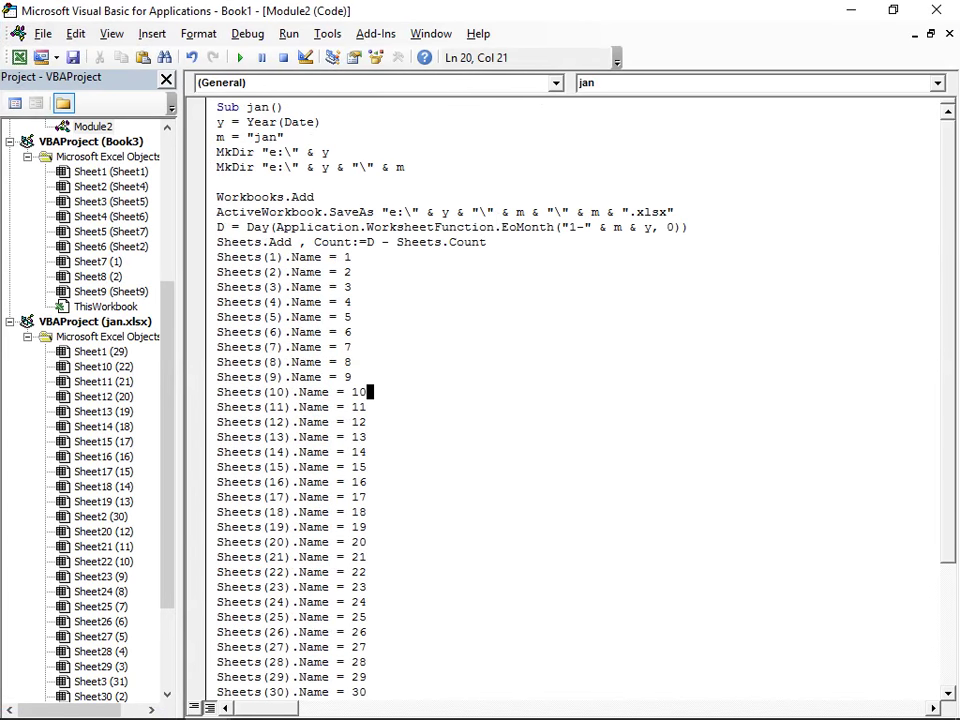
Step: Bring jan.xlsx to the front, maximize it, and scroll the sheet tabs to reveal sheet 31
{"action": "mouse_move", "coordinate": [480, 714]}
{"action": "left_click", "coordinate": [207, 714]}
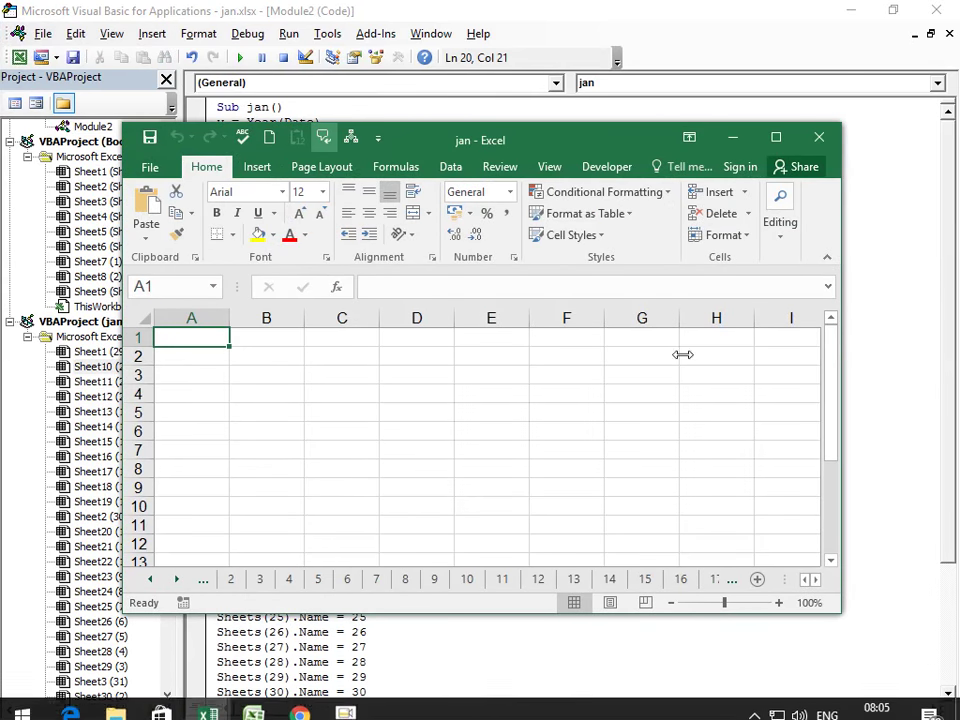
{"action": "left_click", "coordinate": [776, 137]}
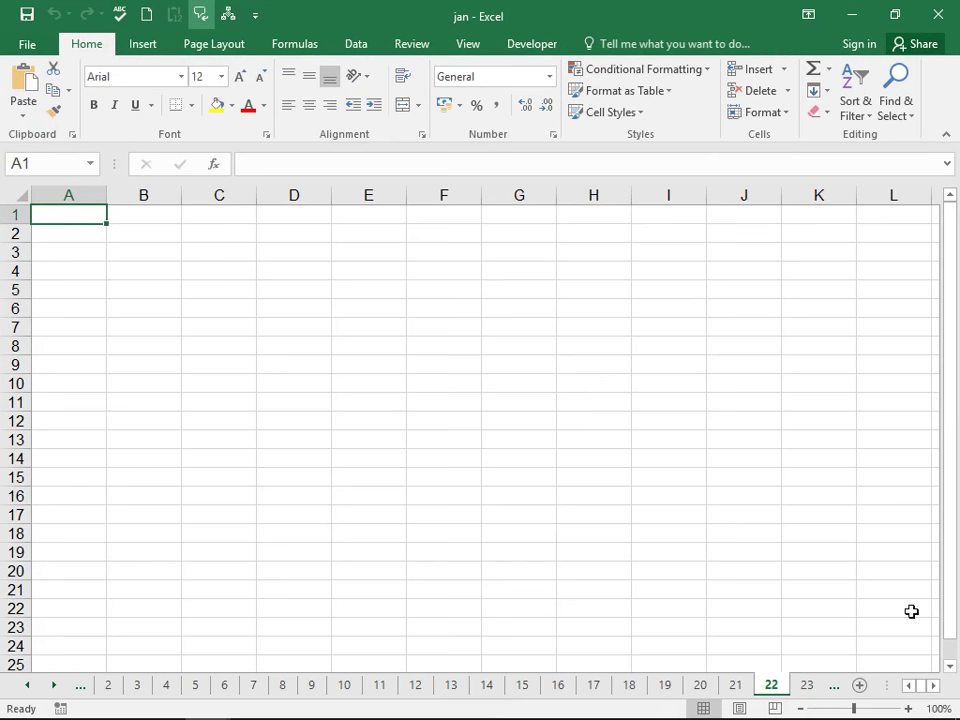
{"action": "left_click", "coordinate": [48, 688]}
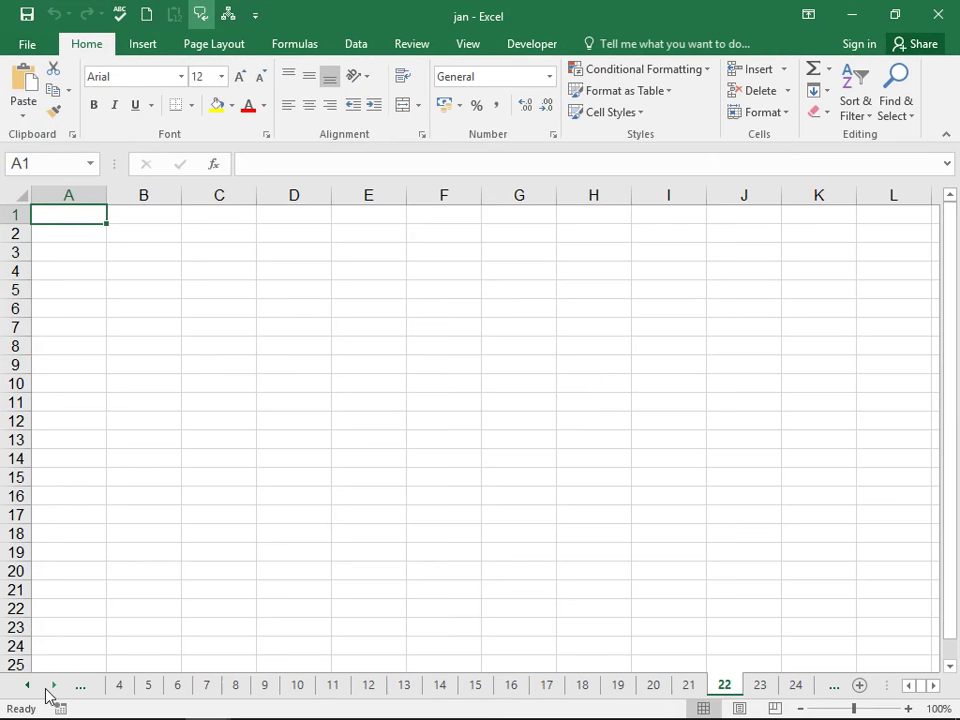
{"action": "left_click", "coordinate": [48, 688]}
{"action": "left_click", "coordinate": [48, 688]}
{"action": "left_click", "coordinate": [48, 688]}
{"action": "left_click", "coordinate": [48, 688]}
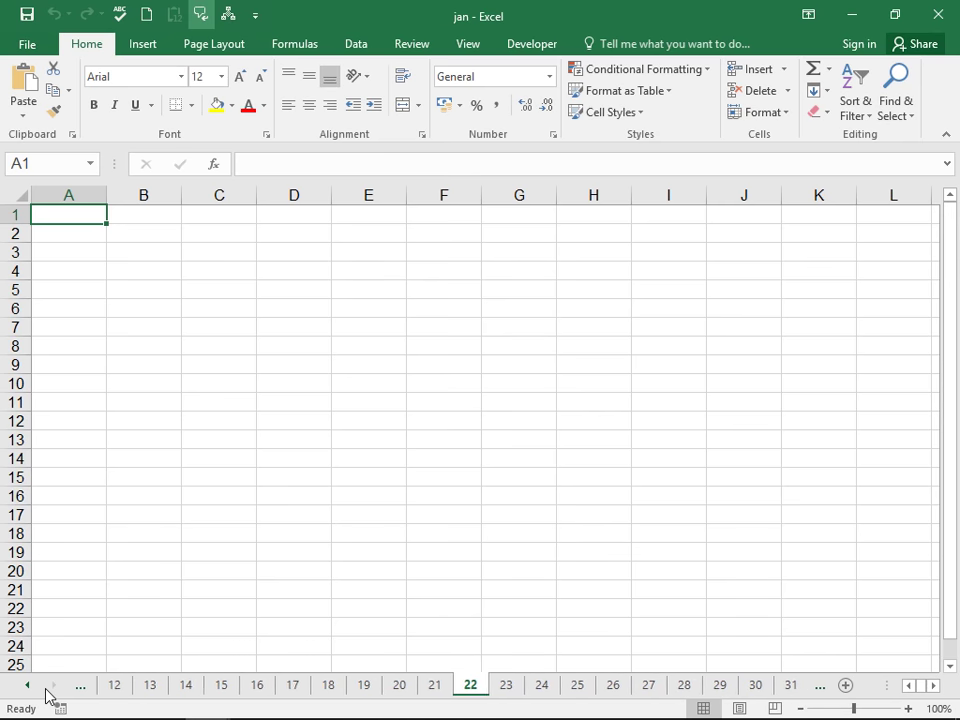
Step: Select cells on the sheets, including I15 on sheet 30, then minimize the workbook
{"action": "left_click", "coordinate": [178, 561]}
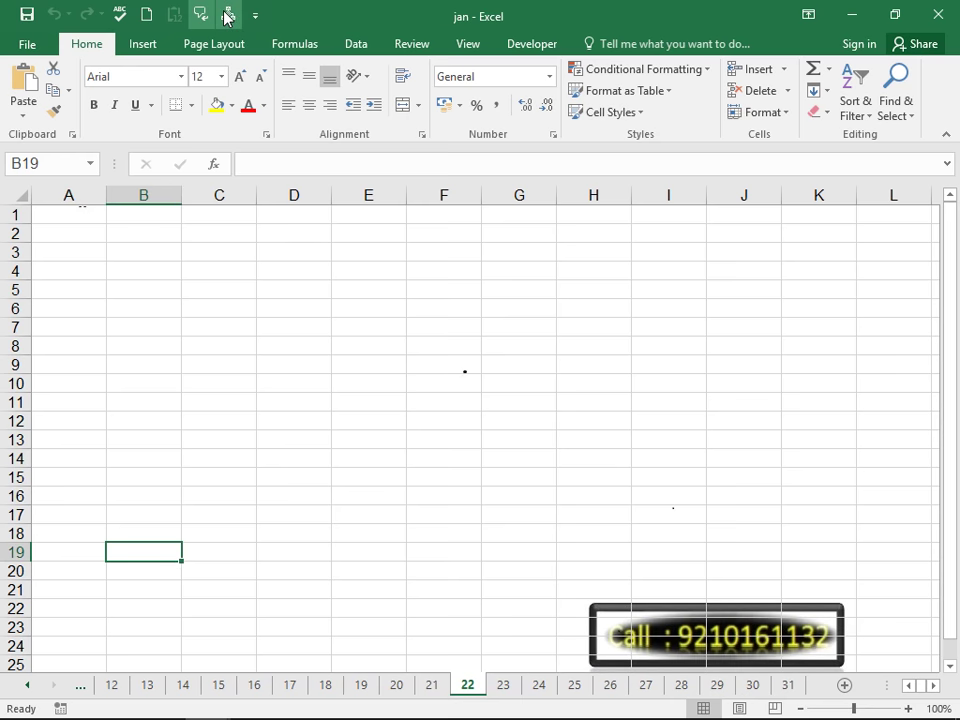
{"action": "left_click_drag", "start_coordinate": [593, 608], "coordinate": [610, 668]}
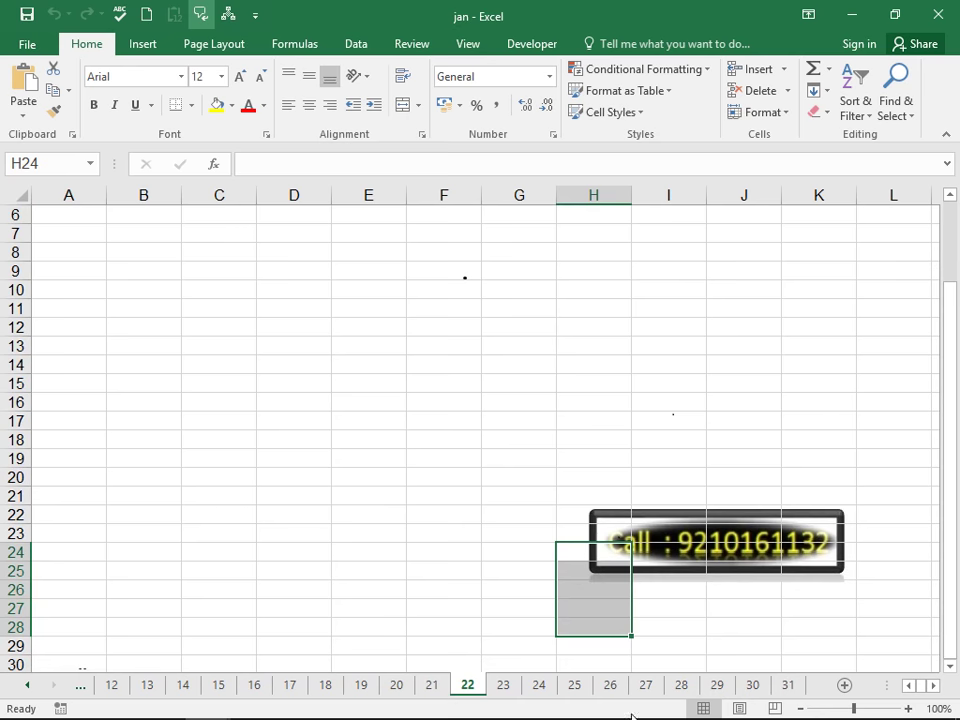
{"action": "left_click", "coordinate": [757, 686]}
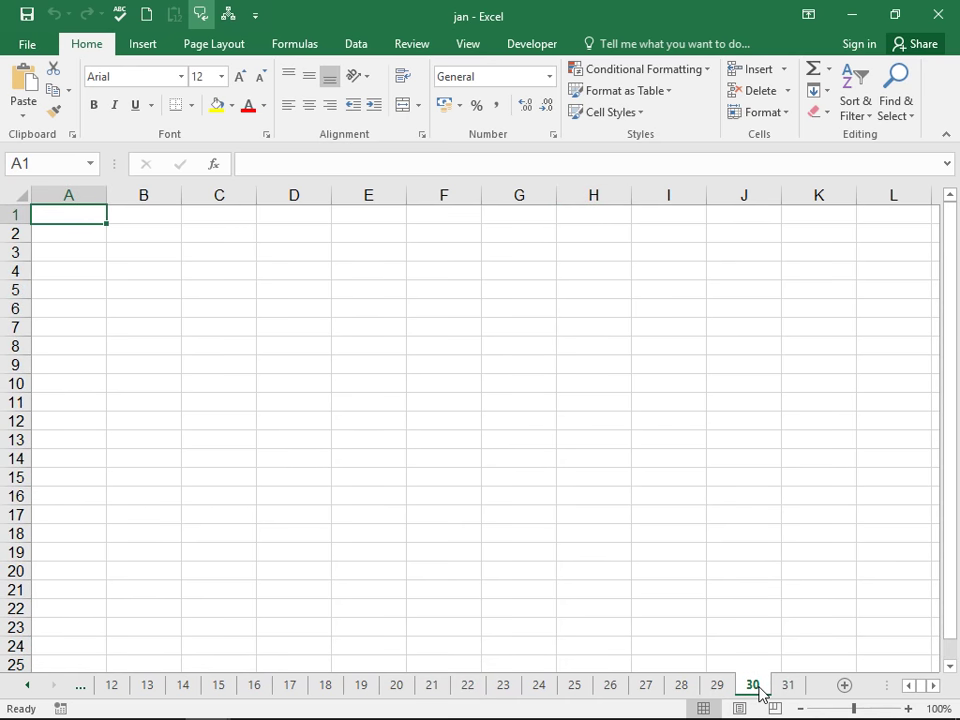
{"action": "left_click", "coordinate": [688, 487]}
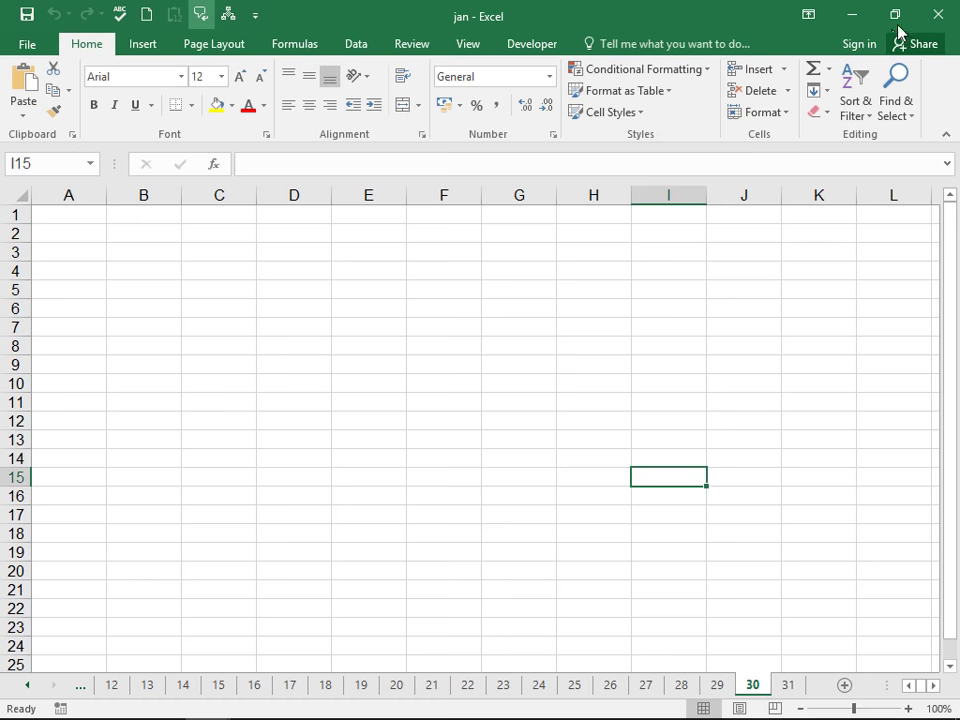
{"action": "left_click", "coordinate": [855, 16]}
Step: Add a new Sub FEB procedure below the end of the jan macro
{"action": "left_click", "coordinate": [509, 246]}
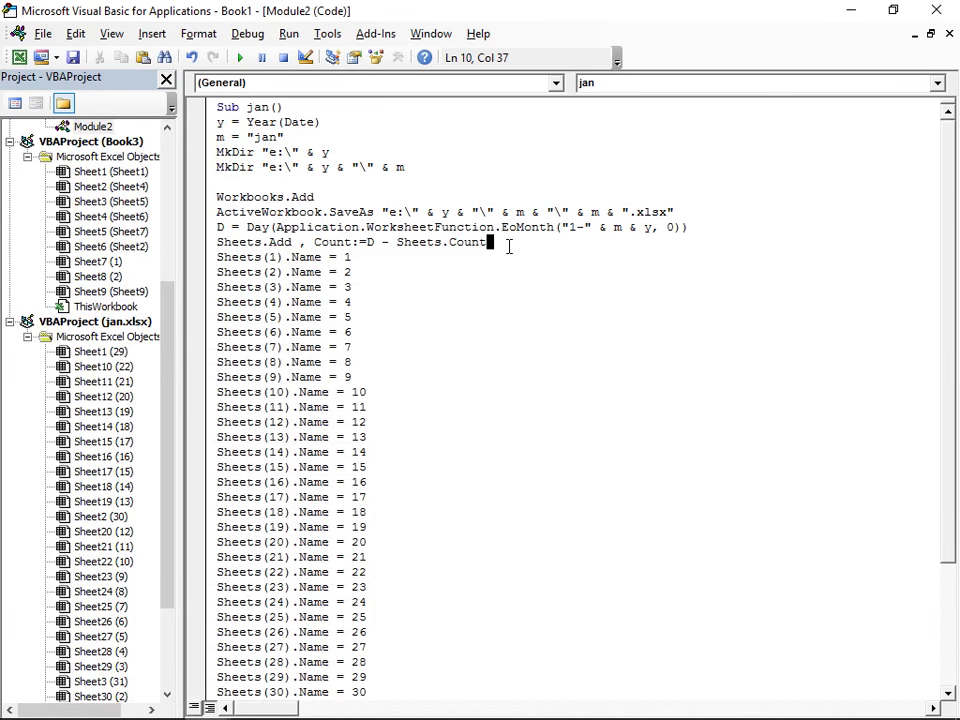
{"action": "scroll", "coordinate": [508, 246], "scroll_direction": "down", "scroll_amount": 2}
{"action": "scroll", "coordinate": [510, 270], "scroll_direction": "down", "scroll_amount": 2}
{"action": "scroll", "coordinate": [459, 380], "scroll_direction": "up", "scroll_amount": 4}
{"action": "scroll", "coordinate": [435, 585], "scroll_direction": "down", "scroll_amount": 4}
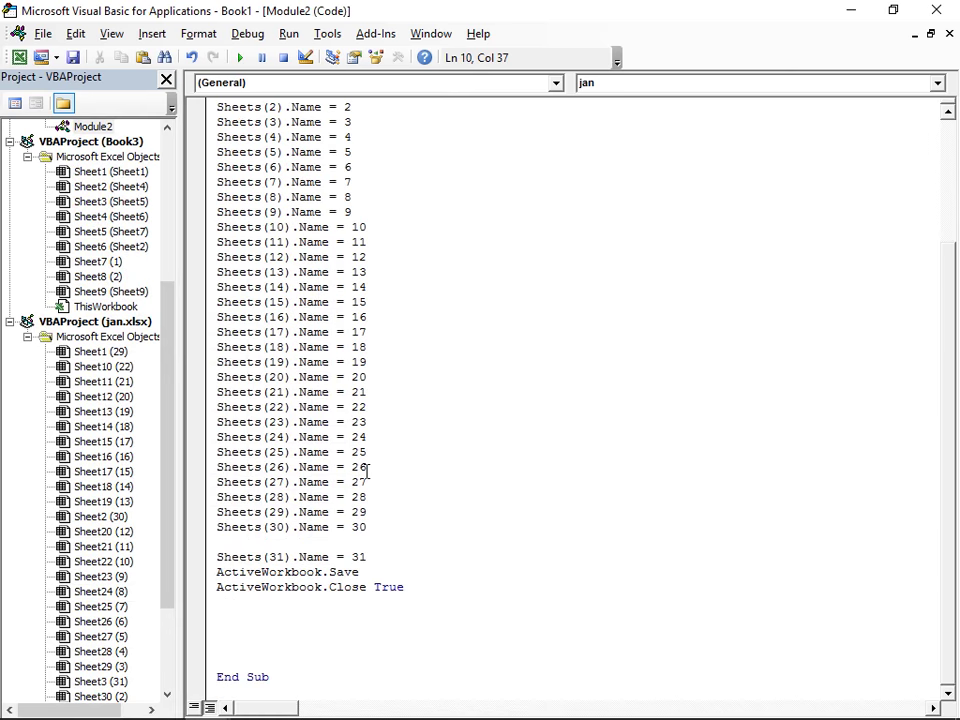
{"action": "scroll", "coordinate": [367, 470], "scroll_direction": "up", "scroll_amount": 4}
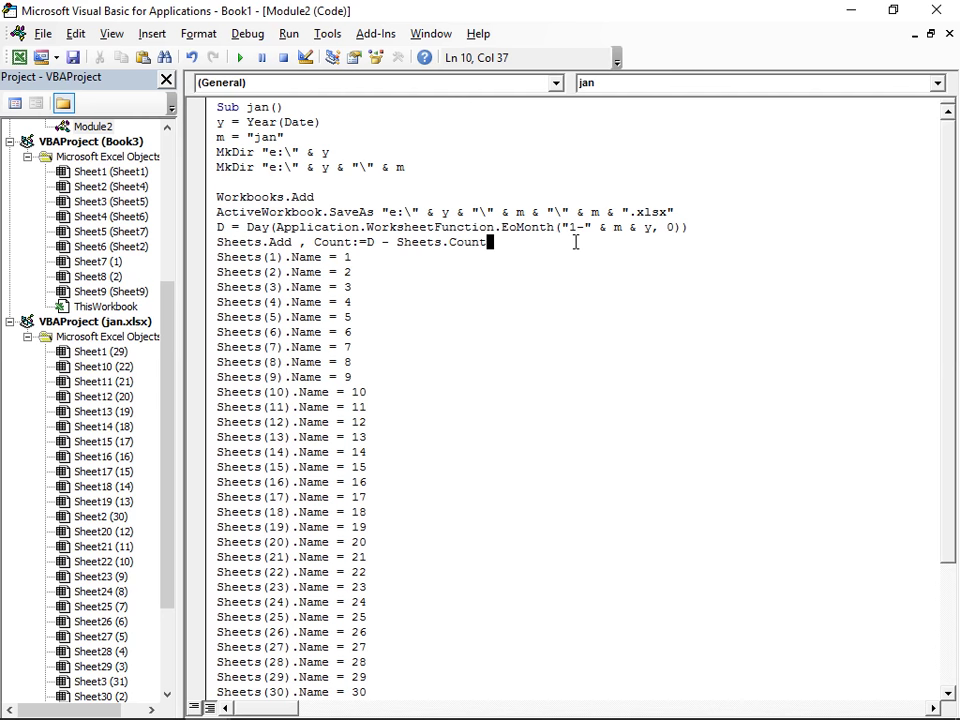
{"action": "scroll", "coordinate": [576, 241], "scroll_direction": "down", "scroll_amount": 3}
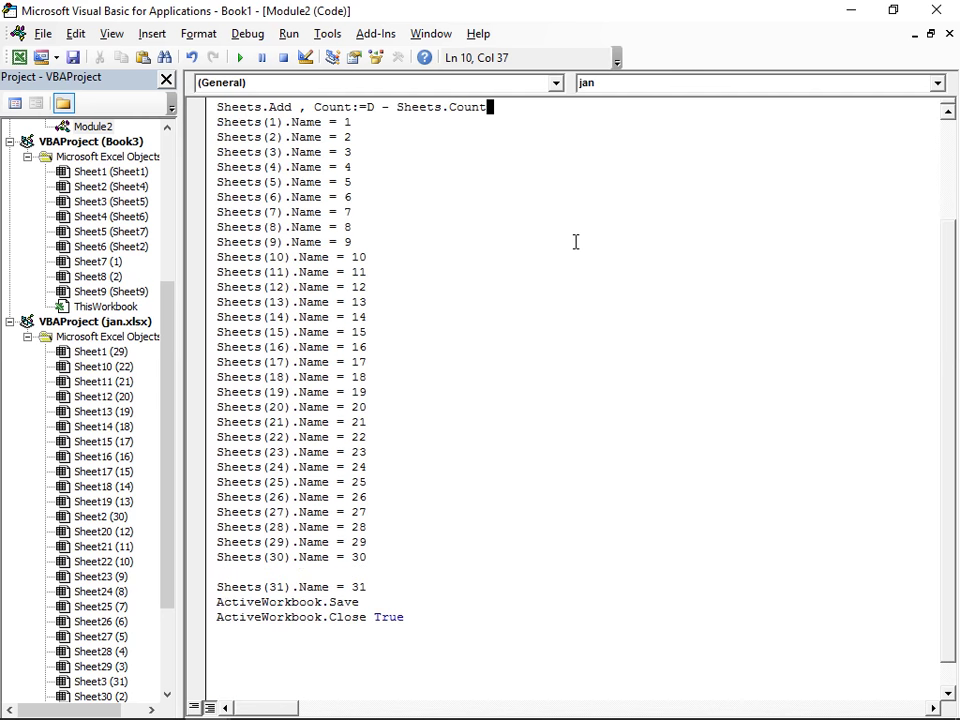
{"action": "scroll", "coordinate": [430, 440], "scroll_direction": "down", "scroll_amount": 1}
{"action": "left_click", "coordinate": [300, 661]}
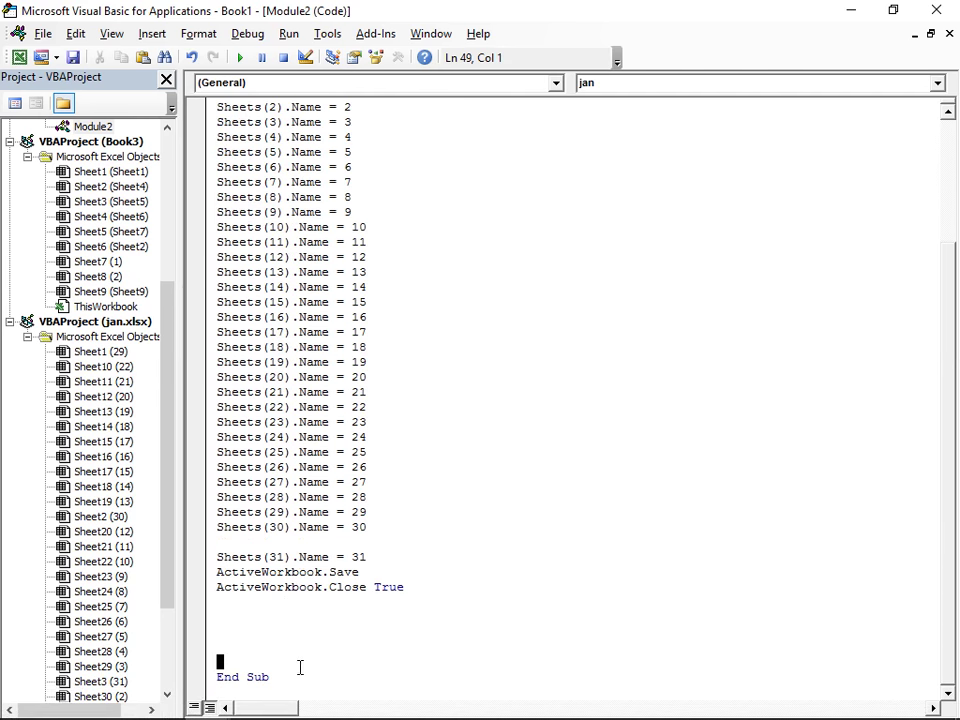
{"action": "key", "text": "Right"}
{"action": "key", "text": "Right"}
{"action": "key", "text": "Right"}
{"action": "key", "text": "Right"}
{"action": "key", "text": "Right"}
{"action": "key", "text": "Right"}
{"action": "key", "text": "Right"}
{"action": "key", "text": "Right"}
{"action": "key", "text": "Right"}
{"action": "type", "text": "SUB F"}
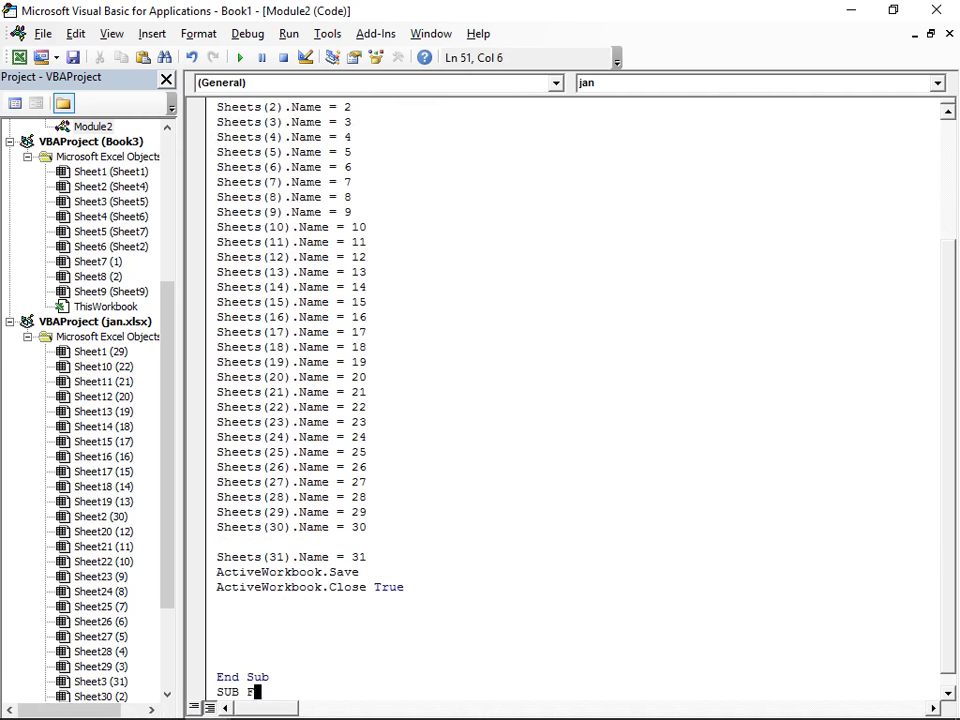
{"action": "type", "text": "EB"}
{"action": "key", "text": "Return"}
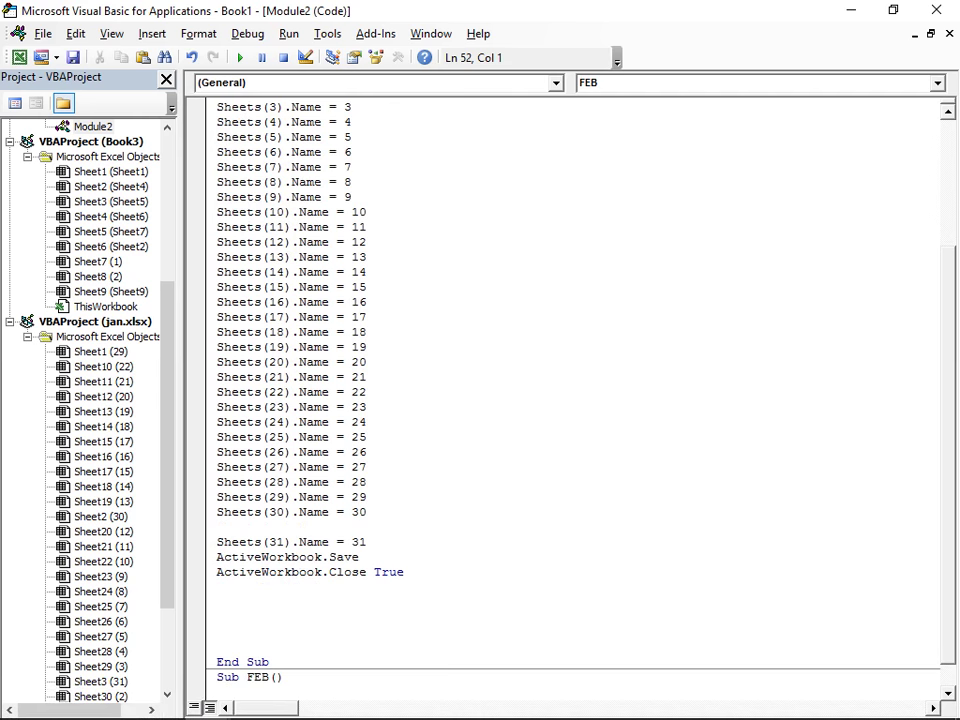
Step: Copy the jan macro body and paste it into Sub FEB
{"action": "mouse_move", "coordinate": [410, 572]}
{"action": "left_mouse_down"}
{"action": "mouse_move", "coordinate": [62, 92]}
{"action": "mouse_move", "coordinate": [218, 122]}
{"action": "left_mouse_up"}
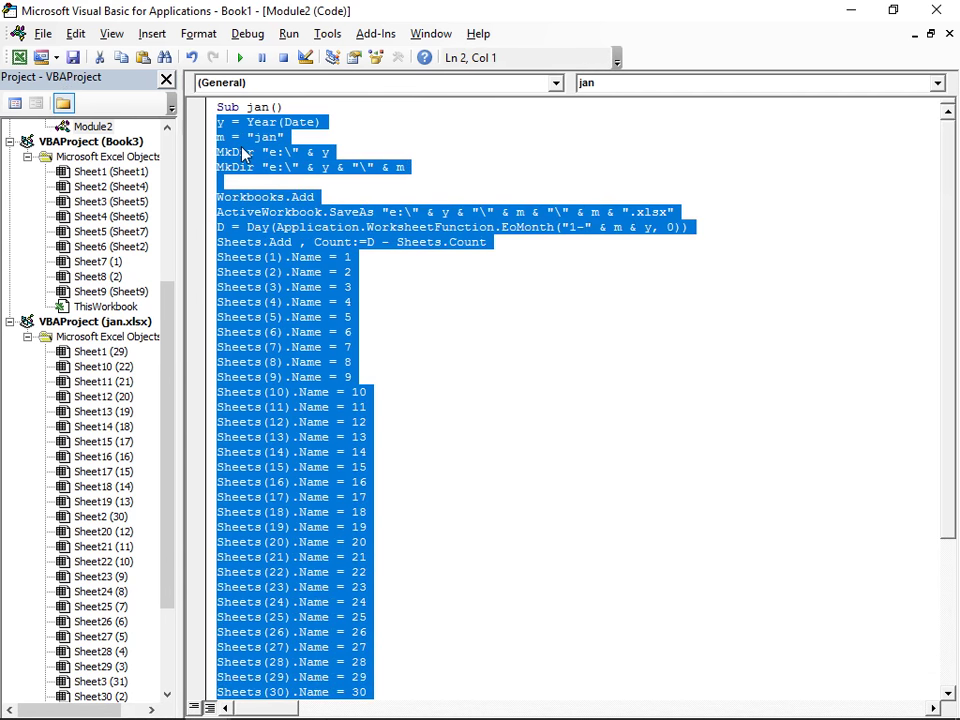
{"action": "right_click", "coordinate": [243, 153]}
{"action": "left_click", "coordinate": [285, 180]}
{"action": "scroll", "coordinate": [285, 231], "scroll_direction": "down", "scroll_amount": 4}
{"action": "scroll", "coordinate": [281, 627], "scroll_direction": "down", "scroll_amount": 1}
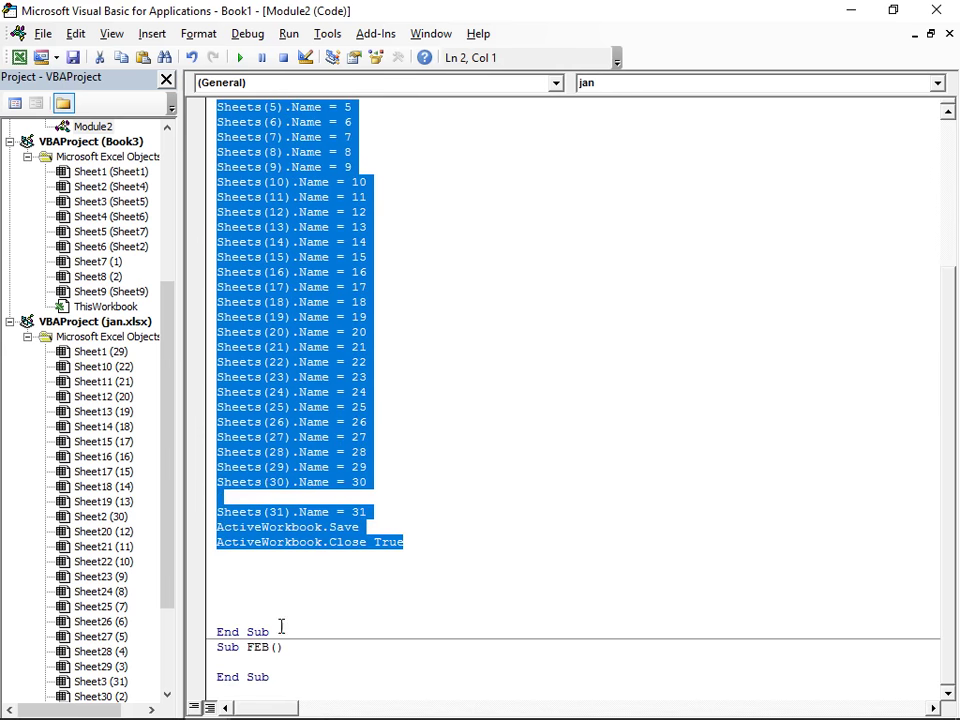
{"action": "left_click", "coordinate": [222, 662]}
{"action": "key", "text": "ctrl+v"}
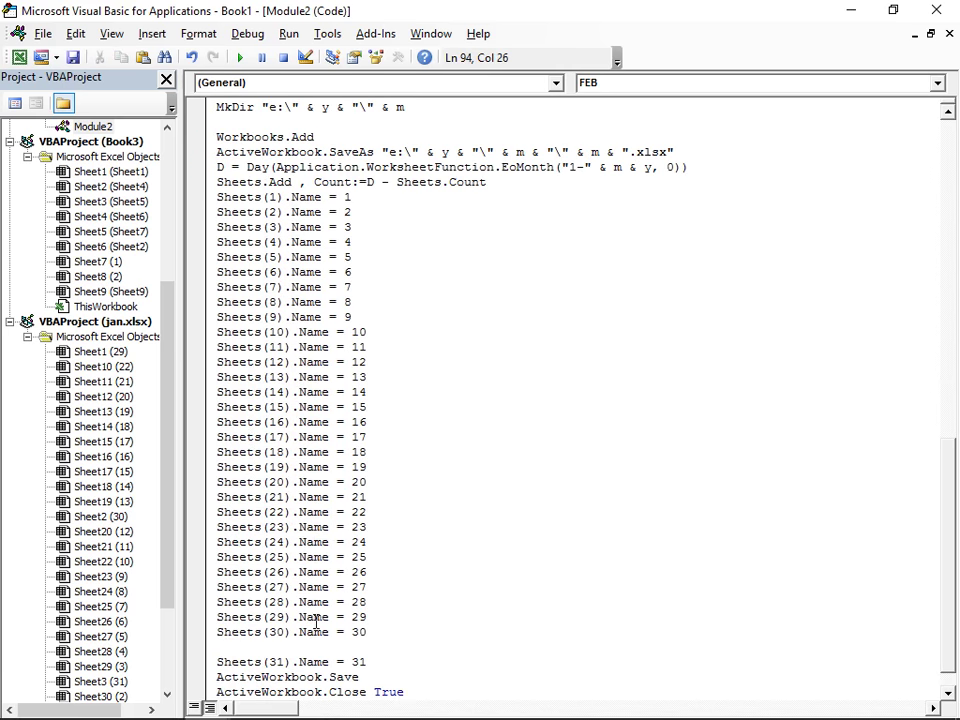
Step: Change the pasted month string from jan to FEB
{"action": "scroll", "coordinate": [378, 138], "scroll_direction": "up", "scroll_amount": 2}
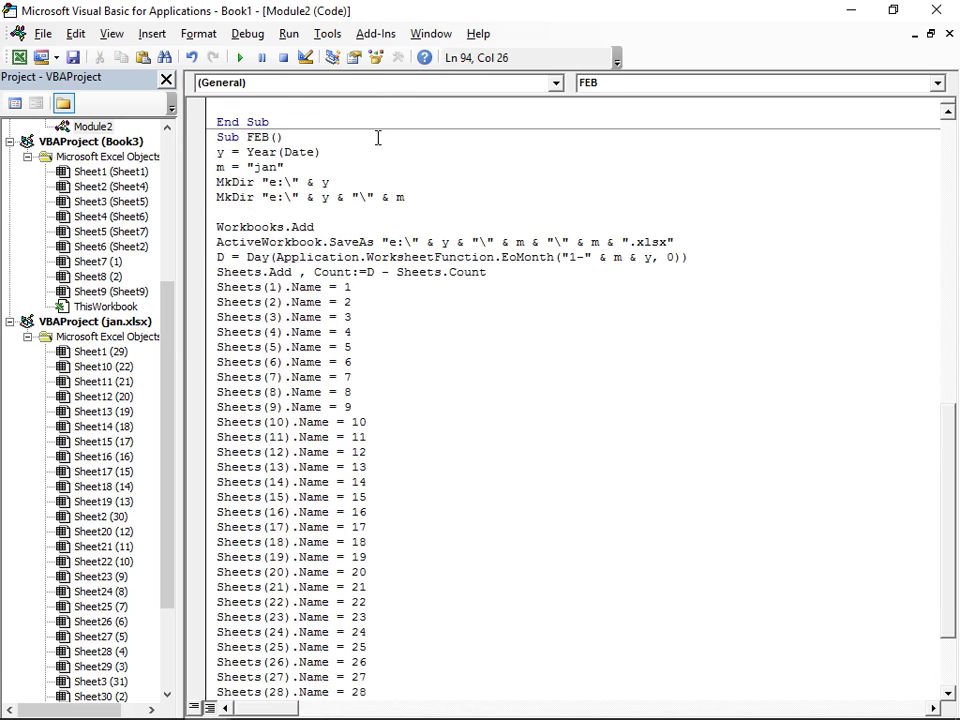
{"action": "double_click", "coordinate": [266, 168]}
{"action": "type", "text": "F"}
{"action": "type", "text": "EB"}
{"action": "left_click", "coordinate": [606, 349]}
Step: Paste another copy of the code below FEB and change the FEB month string to MAR
{"action": "scroll", "coordinate": [607, 349], "scroll_direction": "down", "scroll_amount": 3}
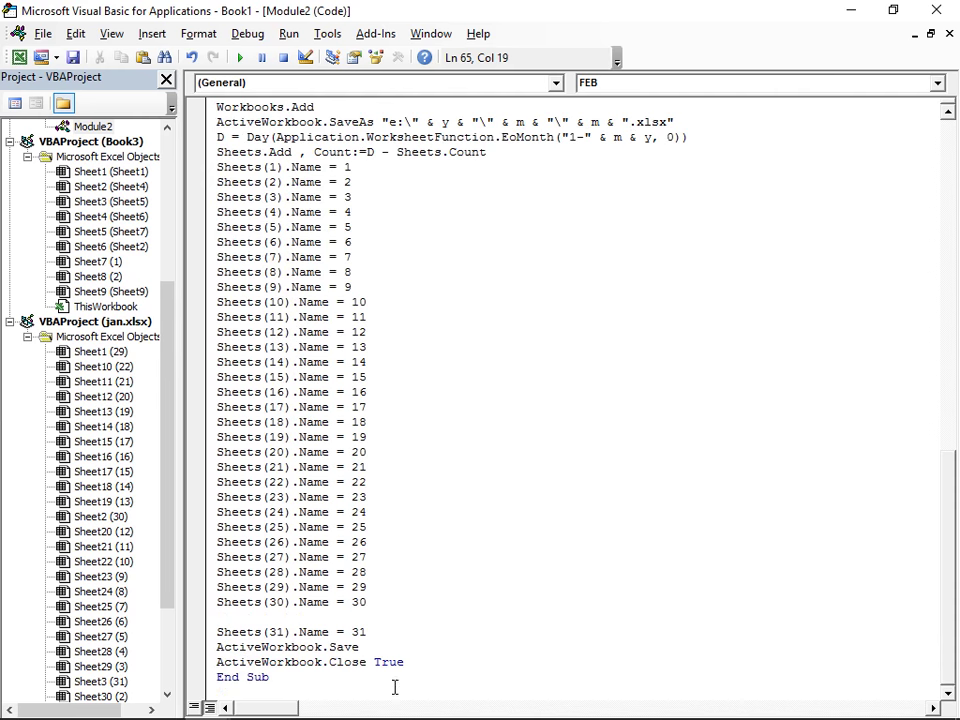
{"action": "left_click", "coordinate": [340, 682]}
{"action": "key", "text": "Return"}
{"action": "key", "text": "ctrl+v"}
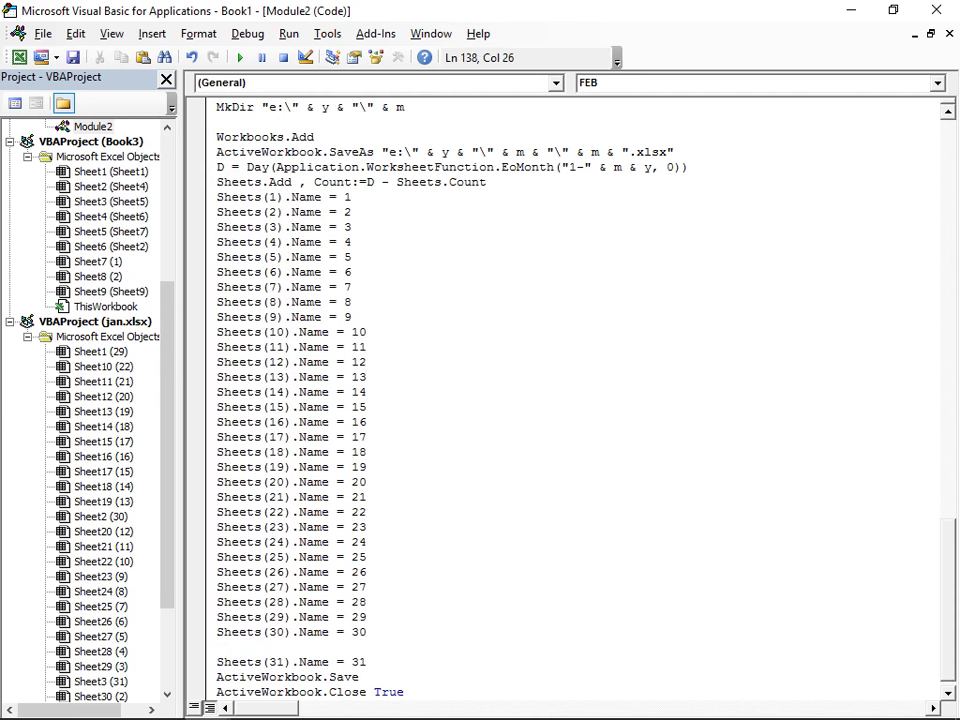
{"action": "scroll", "coordinate": [570, 400], "scroll_direction": "up", "scroll_amount": 5}
{"action": "scroll", "coordinate": [570, 400], "scroll_direction": "down", "scroll_amount": 4}
{"action": "scroll", "coordinate": [570, 400], "scroll_direction": "up", "scroll_amount": 5}
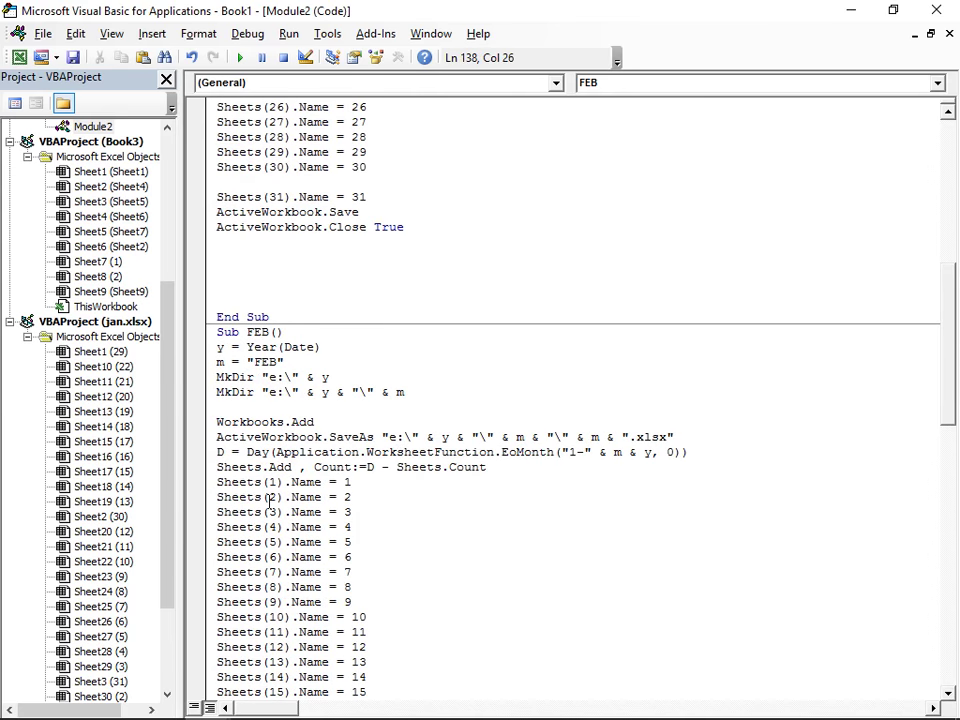
{"action": "left_click", "coordinate": [272, 317]}
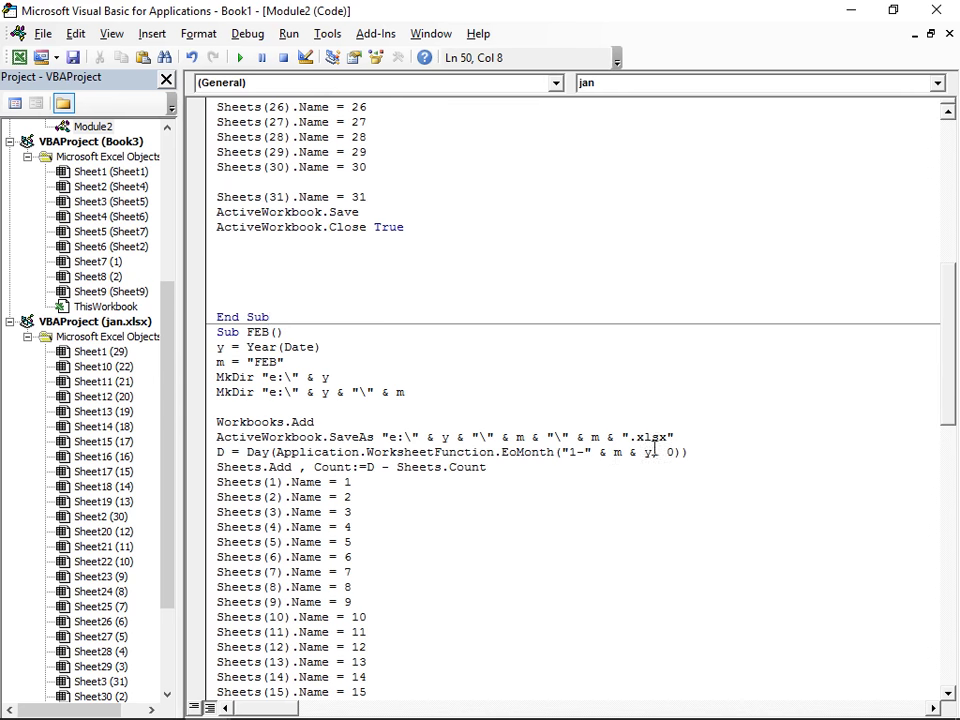
{"action": "double_click", "coordinate": [268, 362]}
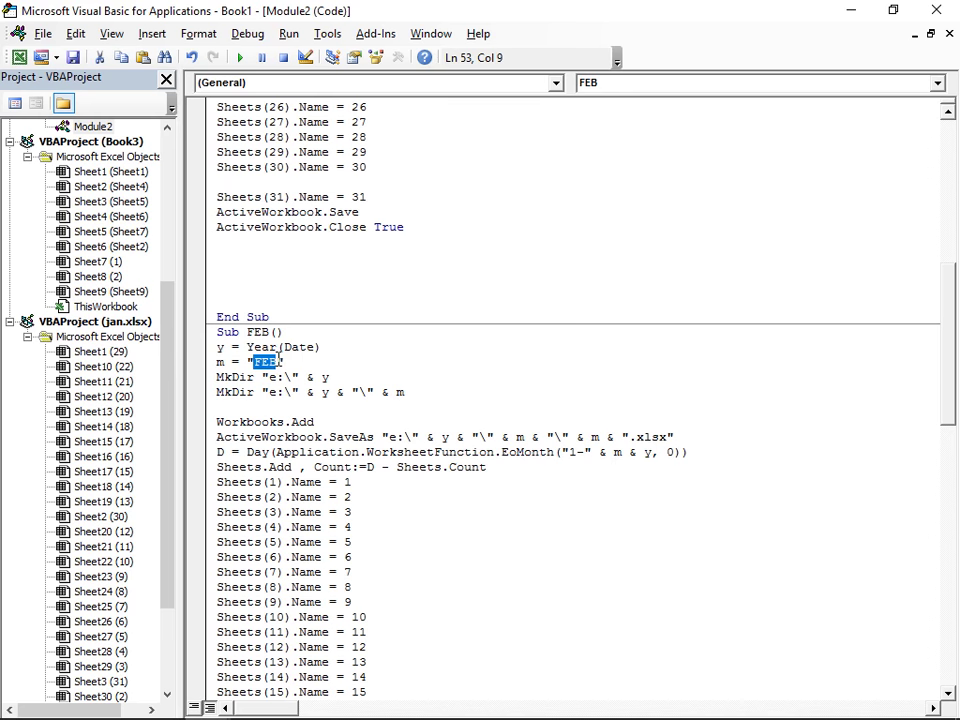
{"action": "type", "text": "MAR"}
{"action": "left_click", "coordinate": [280, 377]}
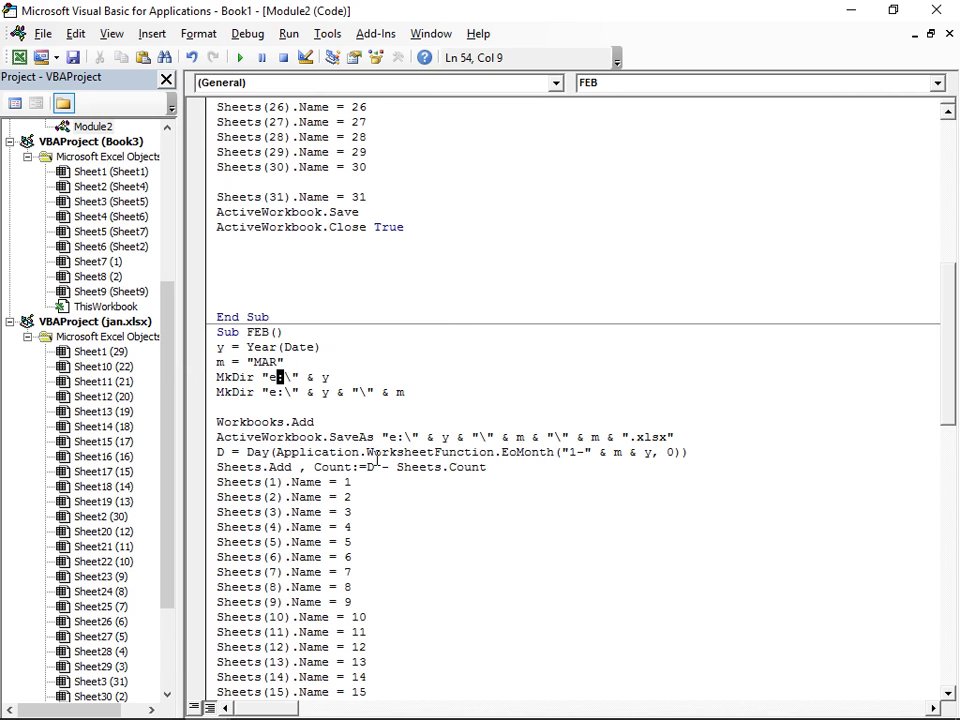
Step: Start a master procedure named ALL_MACAFASDF… at the end of Module2
{"action": "scroll", "coordinate": [372, 462], "scroll_direction": "down", "scroll_amount": 7}
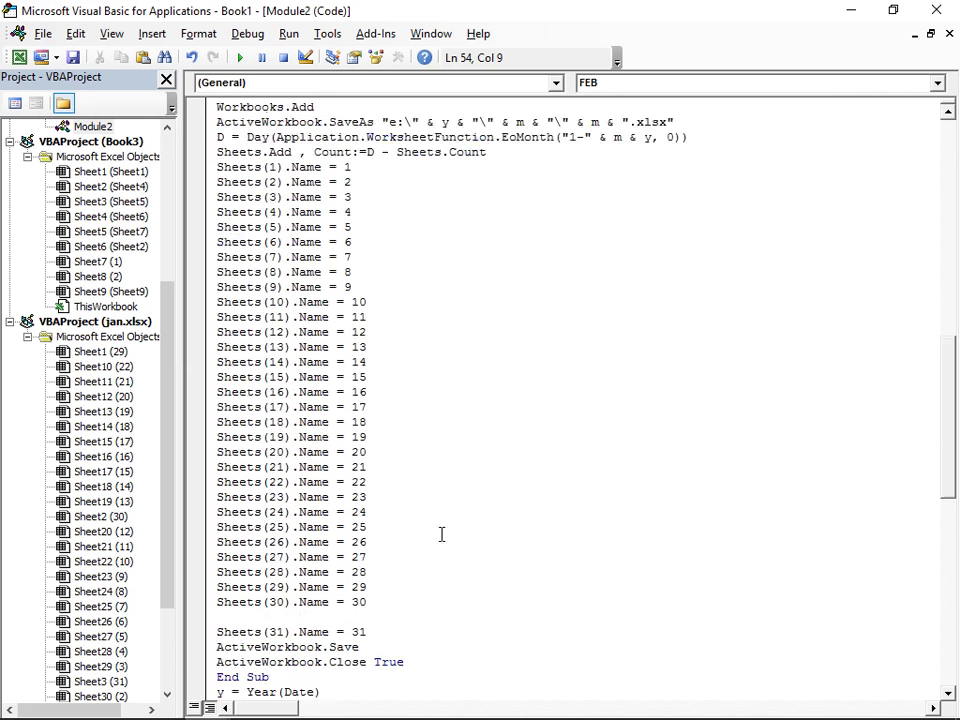
{"action": "scroll", "coordinate": [441, 533], "scroll_direction": "down", "scroll_amount": 8}
{"action": "scroll", "coordinate": [464, 541], "scroll_direction": "down", "scroll_amount": 7}
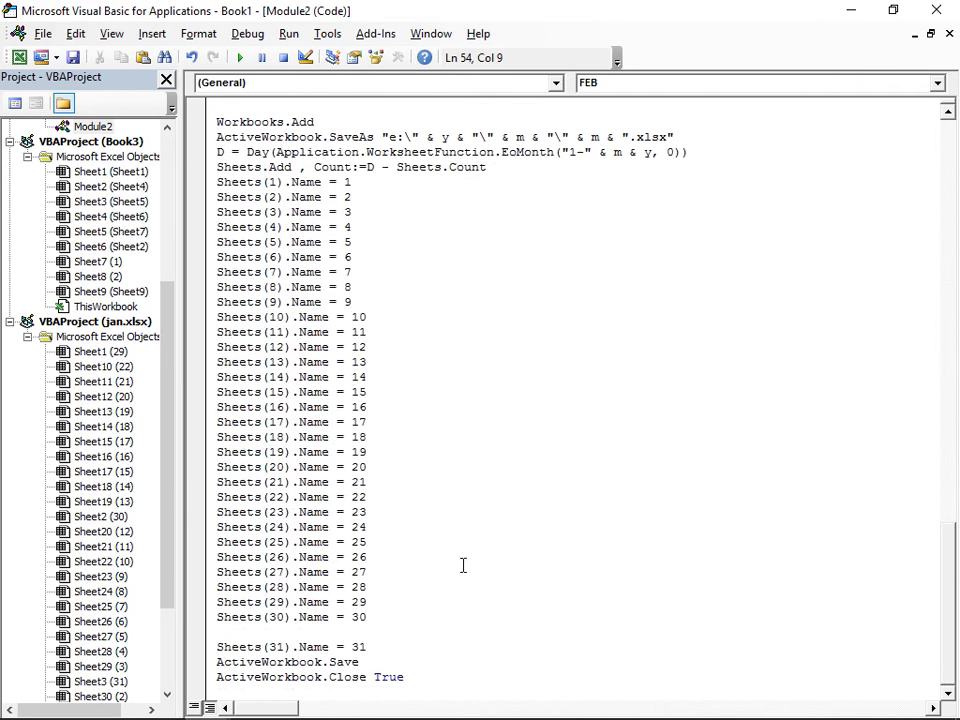
{"action": "left_click", "coordinate": [423, 689]}
{"action": "type", "text": "D"}
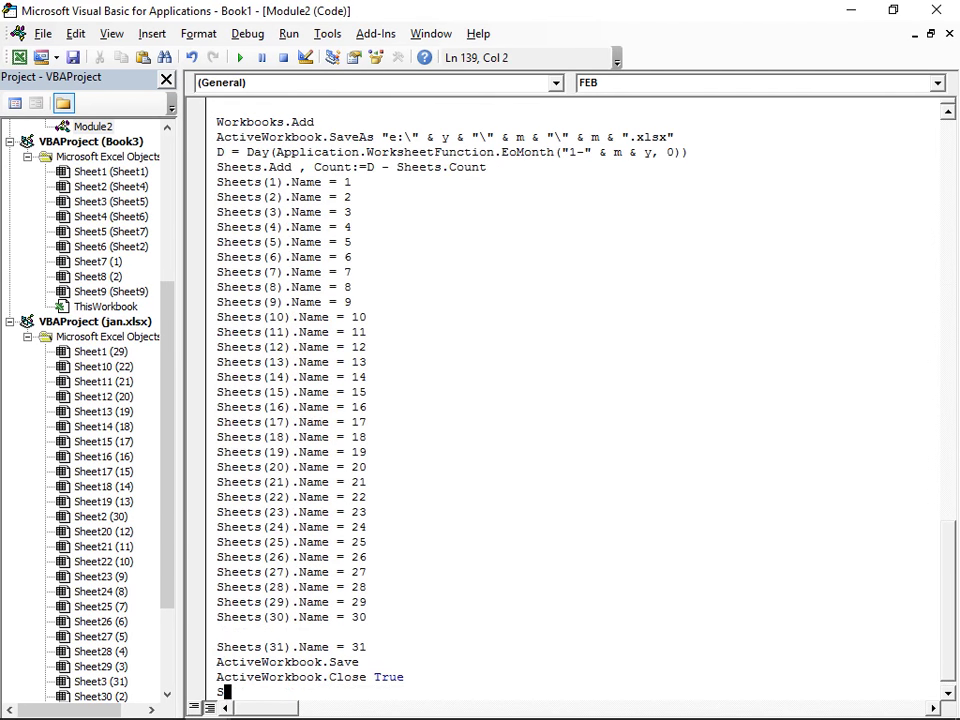
{"action": "type", "text": "UB ALL"}
{"action": "type", "text": "_MACAFASDFAS"}
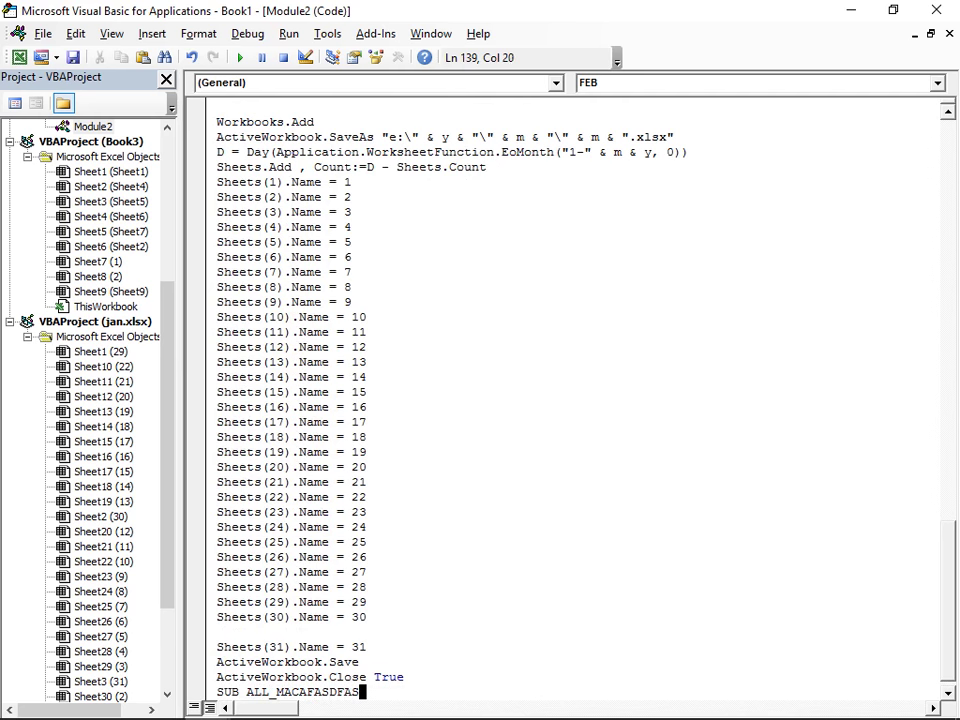
{"action": "type", "text": "DFASDFASDFASDFASDF"}
{"action": "key", "text": "Return"}
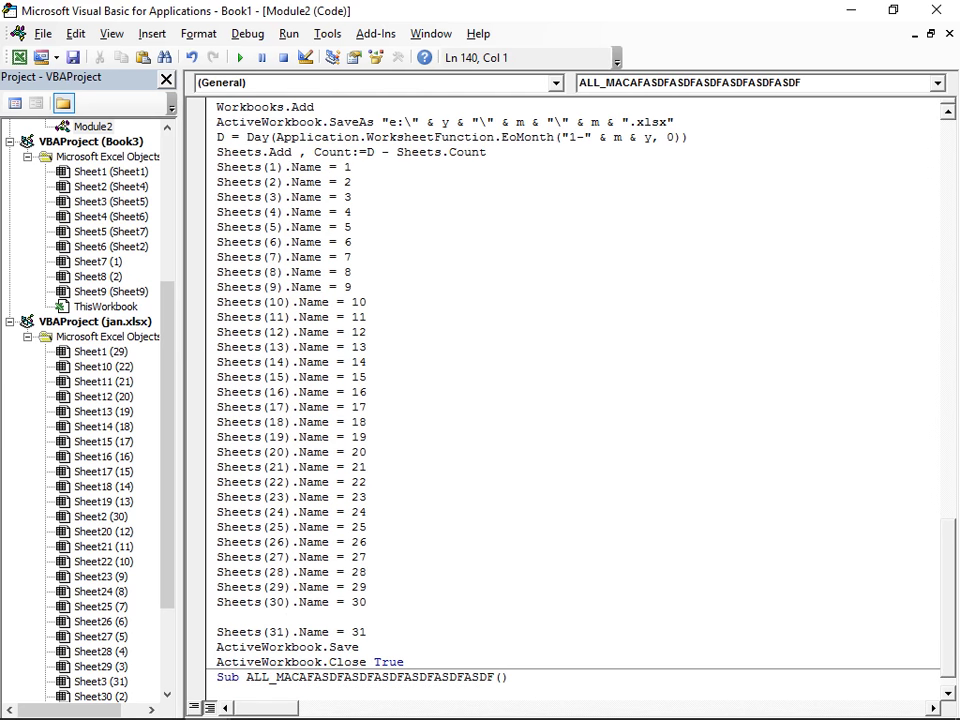
Step: Add calls to JAN, FEB and MAR inside the master procedure
{"action": "type", "text": "JAN"}
{"action": "key", "text": "Return"}
{"action": "type", "text": "FEB"}
{"action": "key", "text": "Return"}
{"action": "type", "text": "MA"}
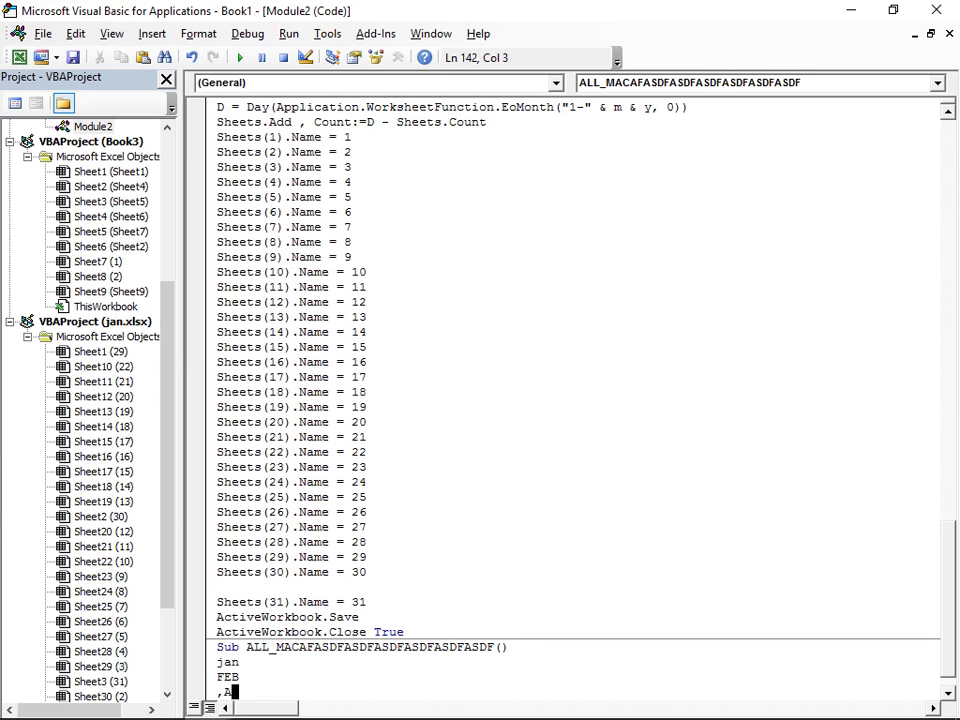
{"action": "key", "text": "BackSpace"}
{"action": "key", "text": "BackSpace"}
{"action": "type", "text": "MAR"}
{"action": "key", "text": "Return"}
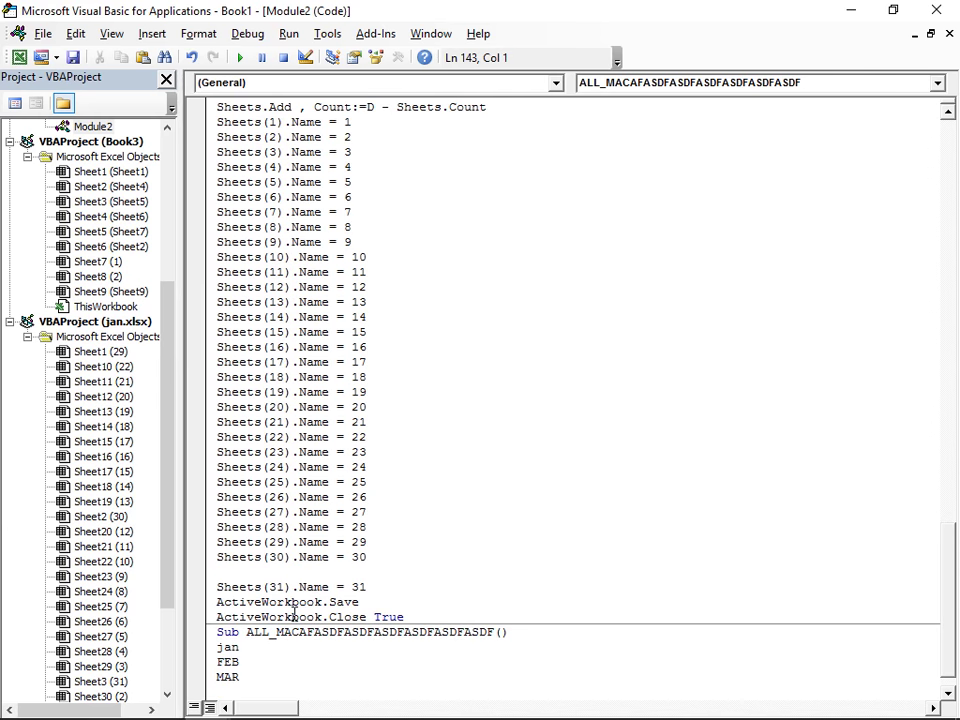
Step: Close the VBA editor to return to the jan workbook in Excel
{"action": "left_click_drag", "start_coordinate": [332, 647], "coordinate": [345, 632]}
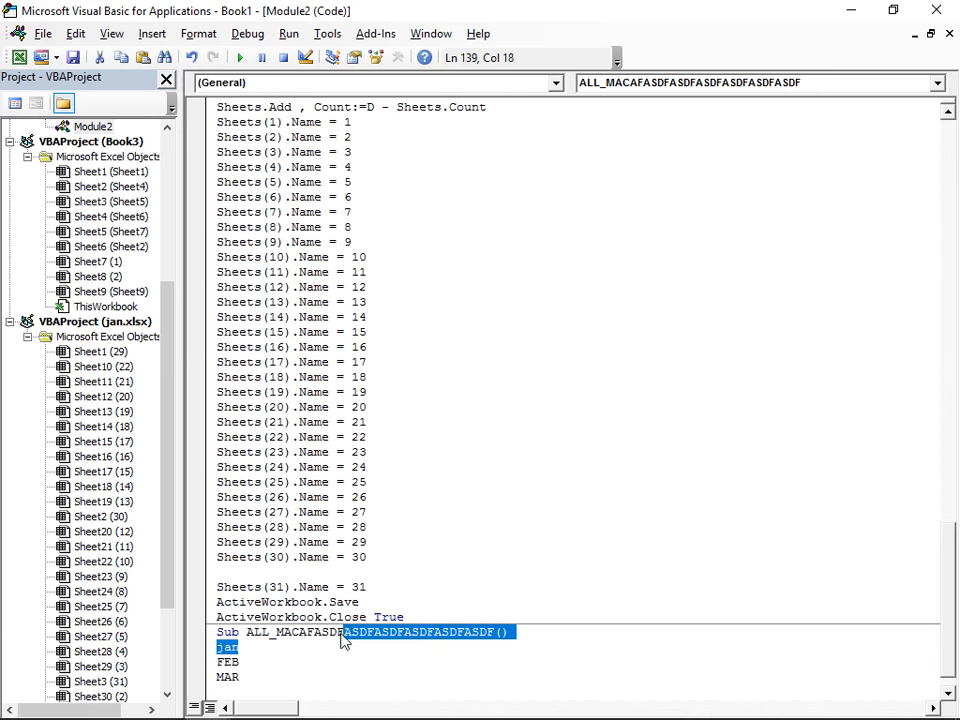
{"action": "left_click", "coordinate": [345, 632]}
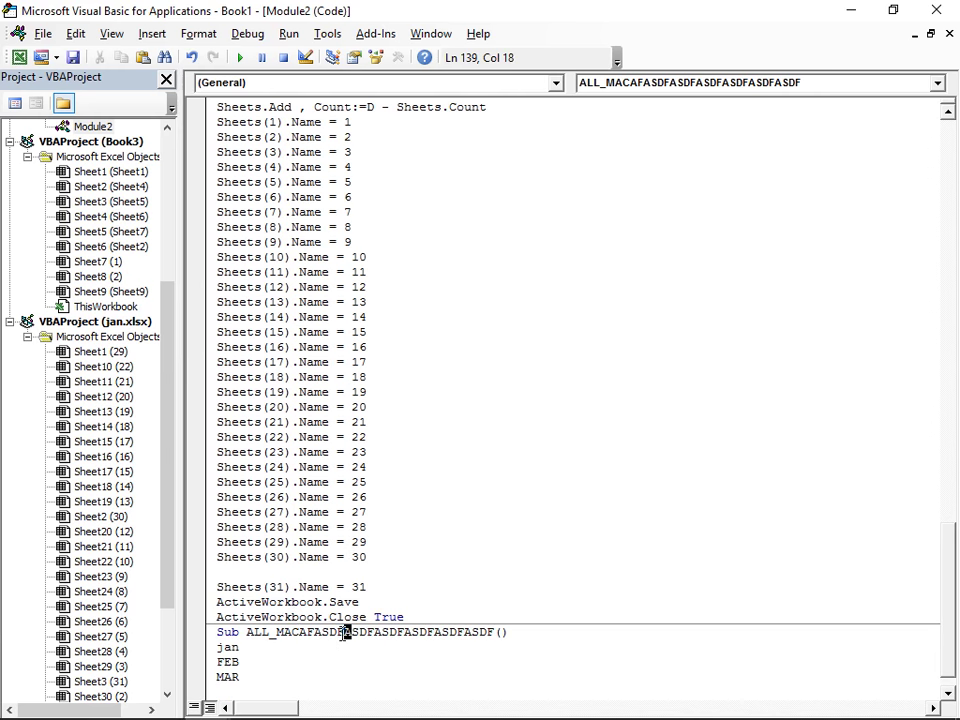
{"action": "left_click", "coordinate": [494, 632]}
{"action": "left_click", "coordinate": [936, 10]}
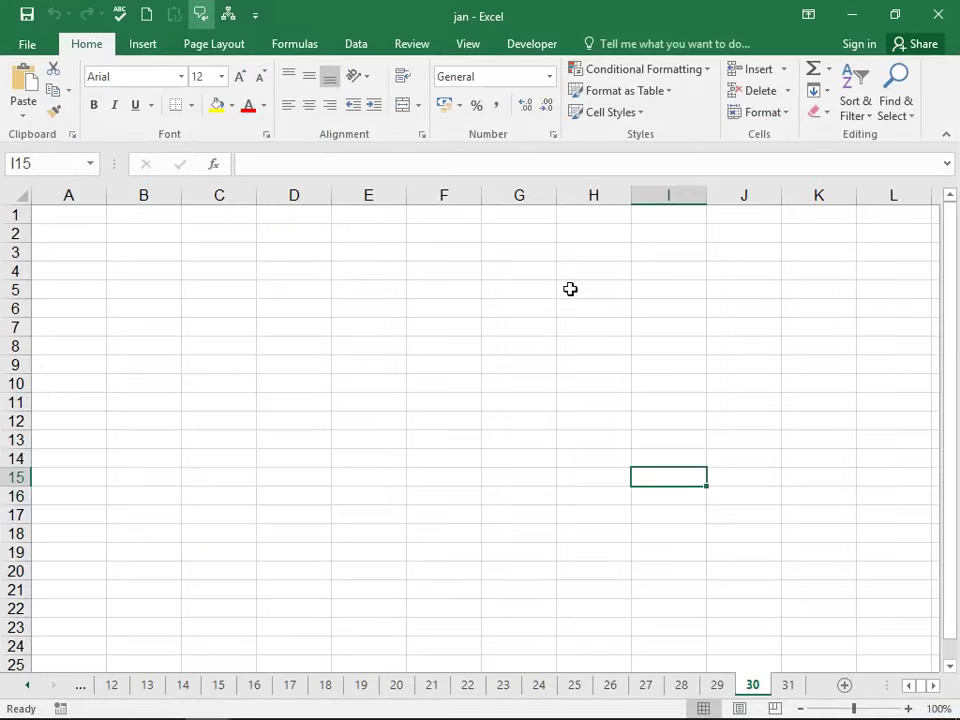
{"action": "left_click", "coordinate": [754, 701]}
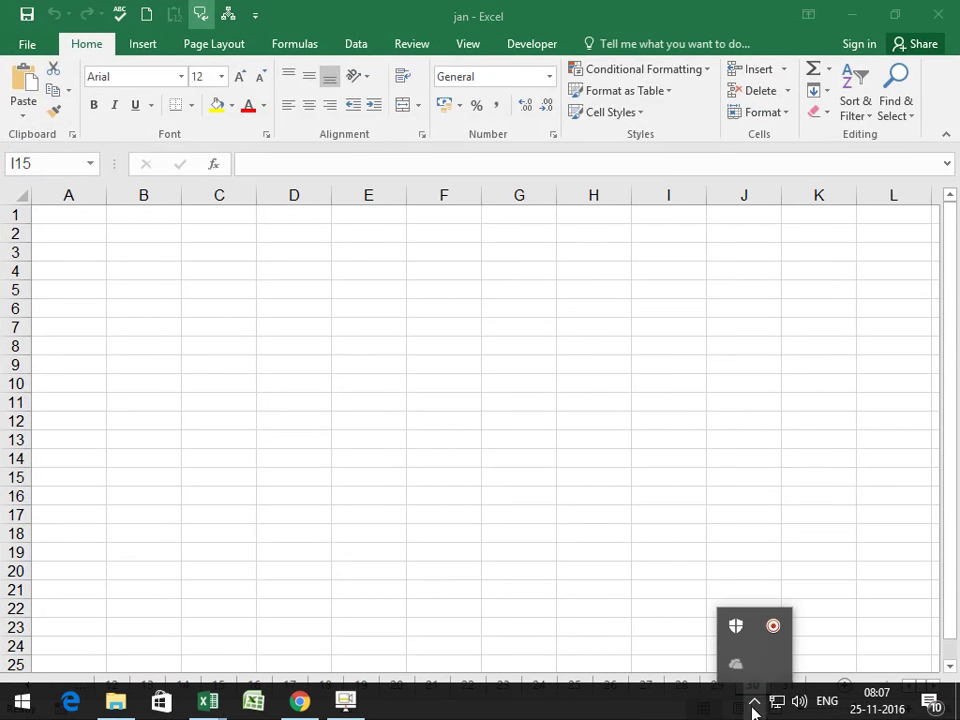